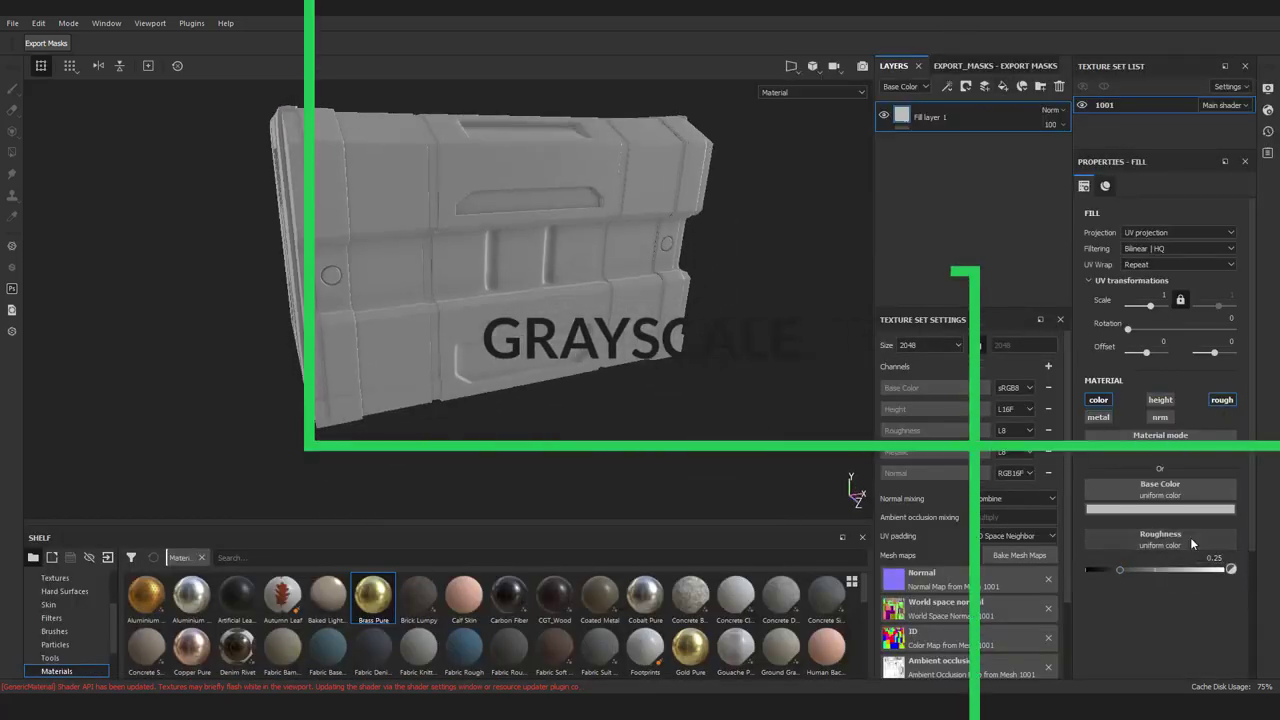
Try a darkened red test fill layer with a black mask, then delete it
{"action": "left_click", "coordinate": [1190, 508]}
{"action": "left_click_drag", "start_coordinate": [1262, 532], "coordinate": [1264, 633]}
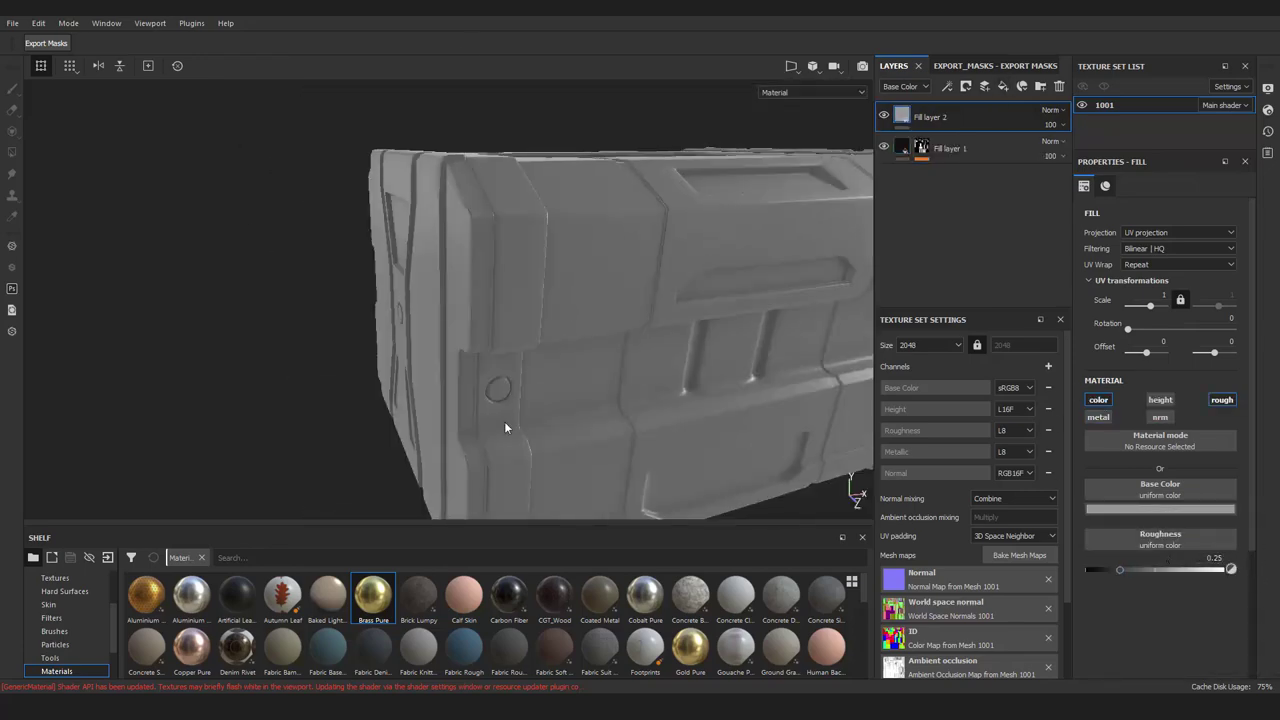
{"action": "left_click", "coordinate": [966, 86]}
{"action": "left_click", "coordinate": [1005, 128]}
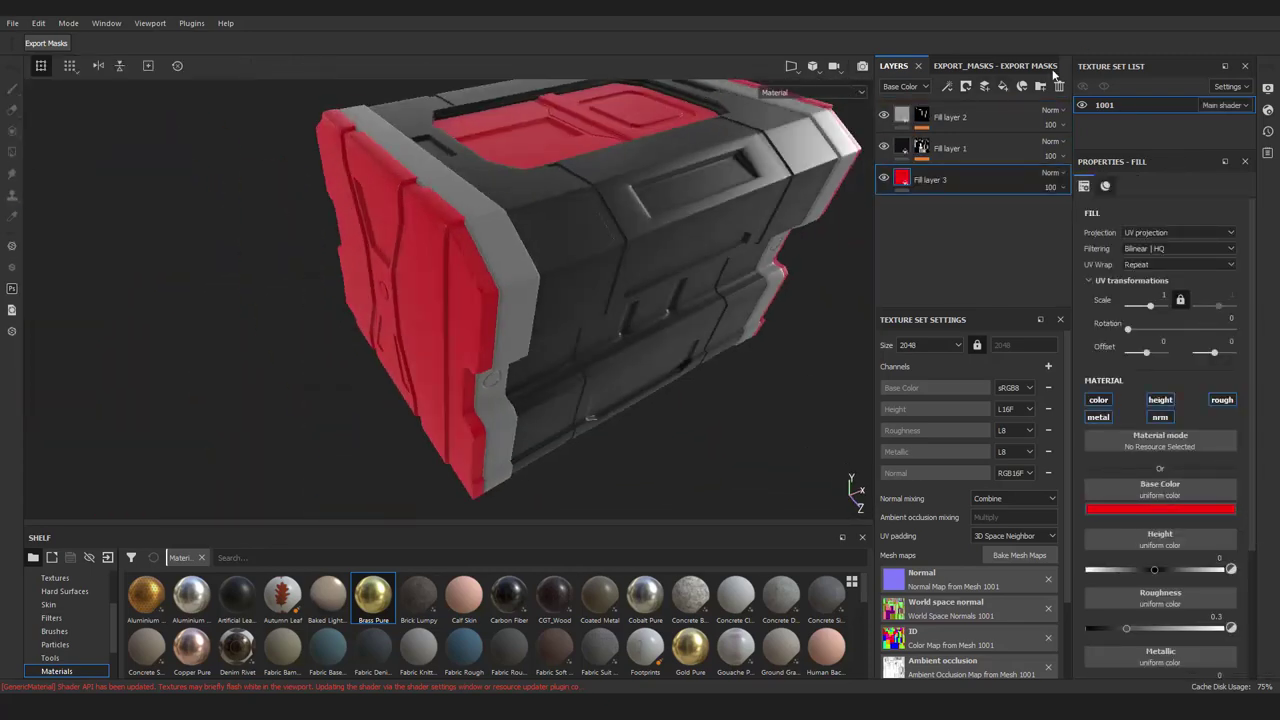
{"action": "left_click", "coordinate": [1059, 88]}
Add a new fill layer with metallic set to 1
{"action": "mouse_move", "coordinate": [443, 254]}
{"action": "left_mouse_down", "text": "alt"}
{"action": "mouse_move", "coordinate": [593, 416]}
{"action": "mouse_move", "coordinate": [470, 380]}
{"action": "left_mouse_up", "text": "alt"}
{"action": "left_click", "coordinate": [950, 117]}
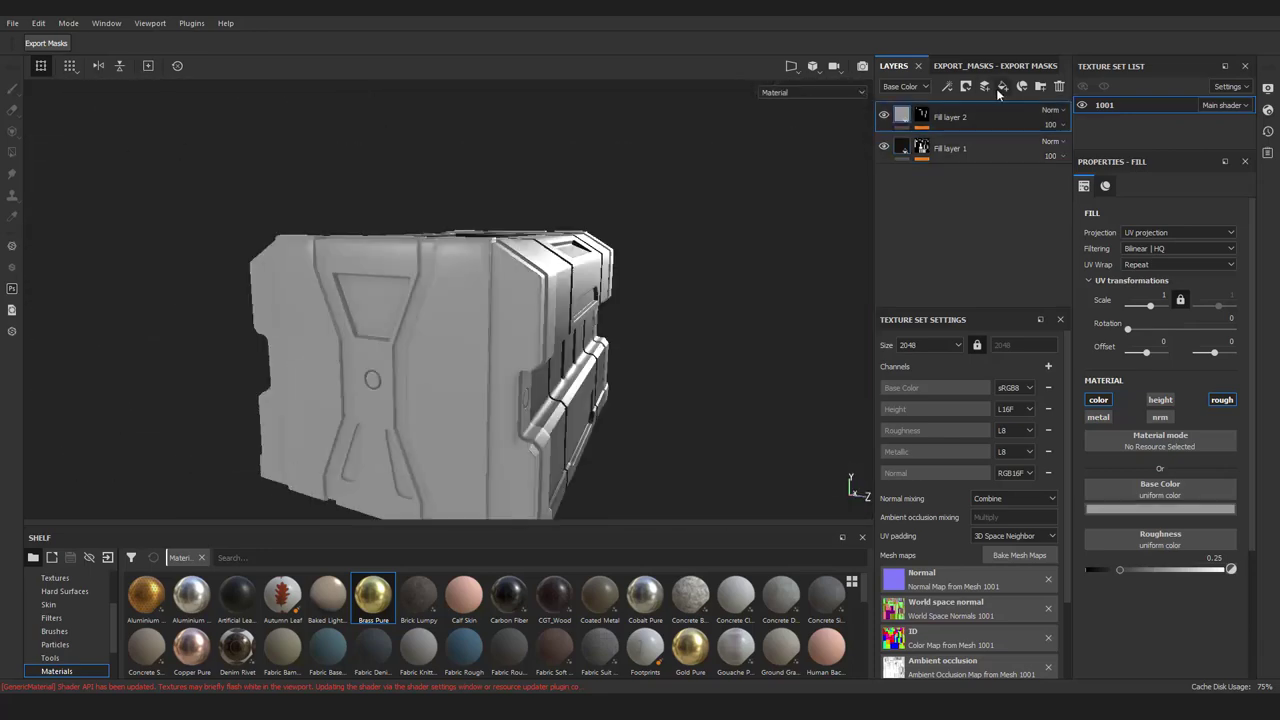
{"action": "left_click_drag", "start_coordinate": [1086, 630], "coordinate": [1230, 628]}
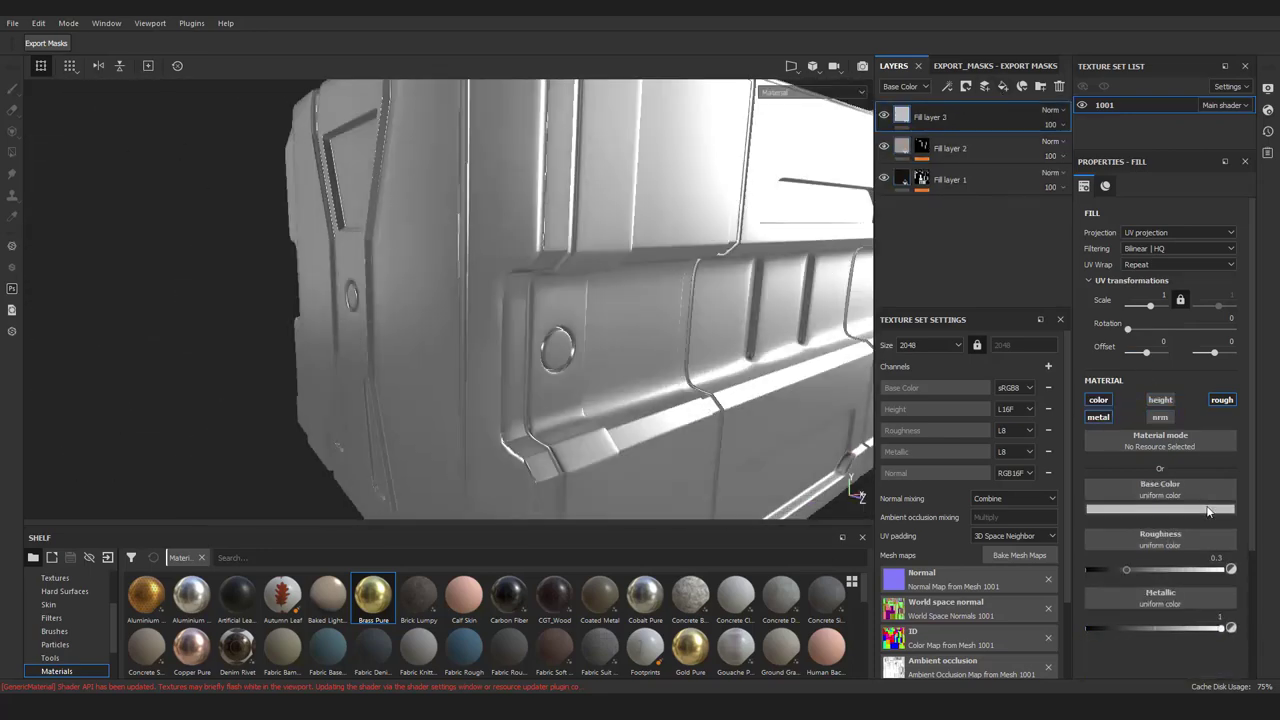
Give Fill layer 3 a mid-grey base colour and roughness of about 0.13
{"action": "left_click", "coordinate": [1098, 400]}
{"action": "left_click_drag", "start_coordinate": [380, 200], "coordinate": [600, 230], "text": "alt"}
{"action": "left_click", "coordinate": [1160, 509]}
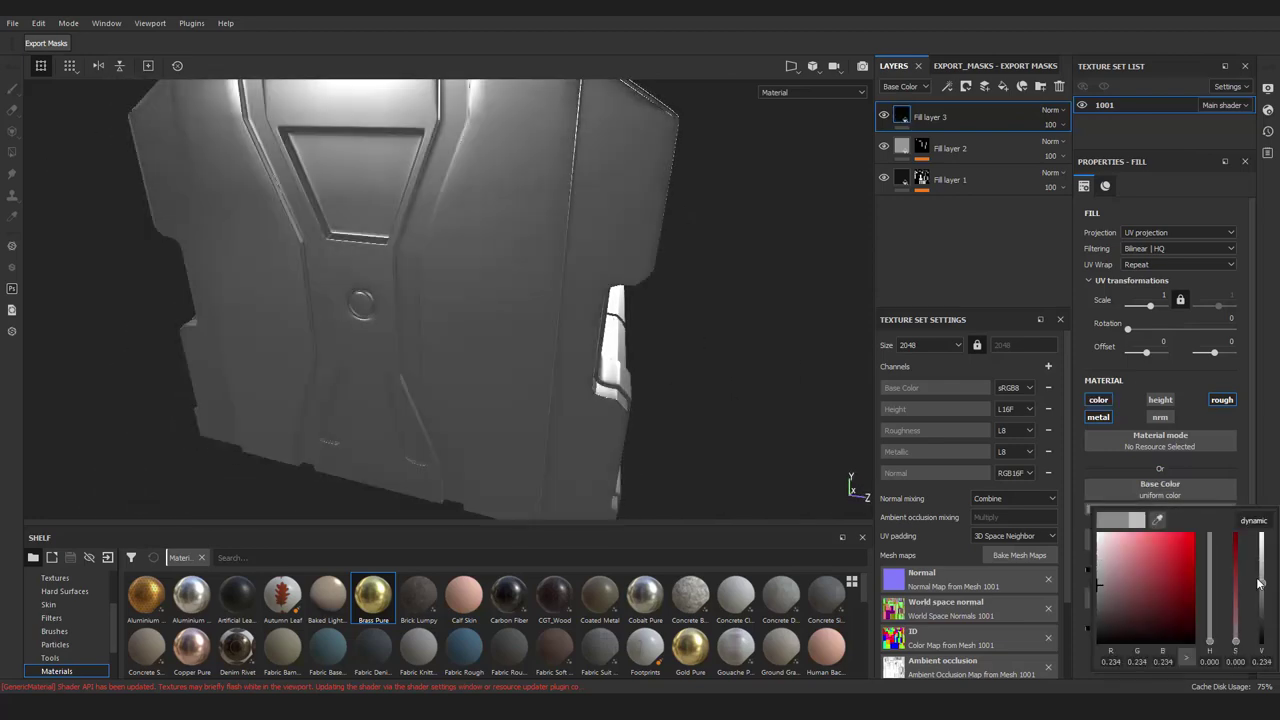
{"action": "mouse_move", "coordinate": [1259, 583]}
{"action": "left_mouse_down"}
{"action": "mouse_move", "coordinate": [1259, 535]}
{"action": "mouse_move", "coordinate": [1100, 575]}
{"action": "left_mouse_up"}
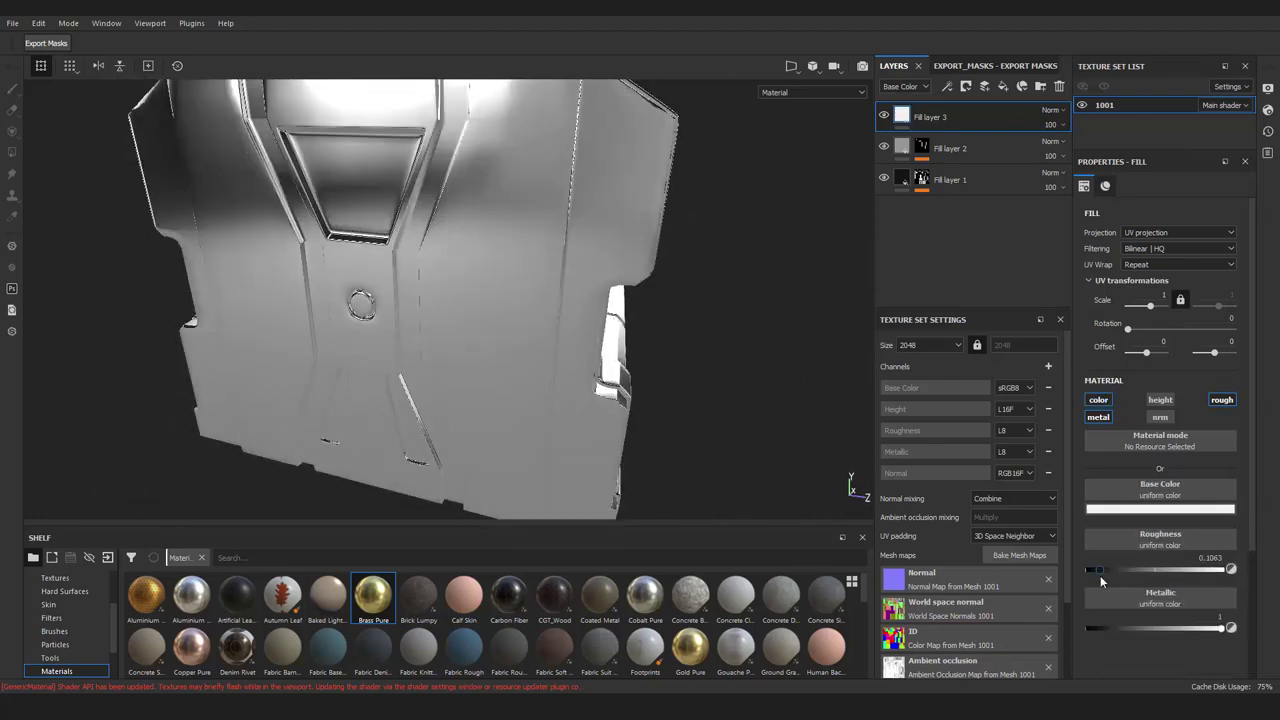
{"action": "left_click", "coordinate": [1160, 509]}
{"action": "left_click_drag", "start_coordinate": [1261, 540], "coordinate": [1267, 568]}
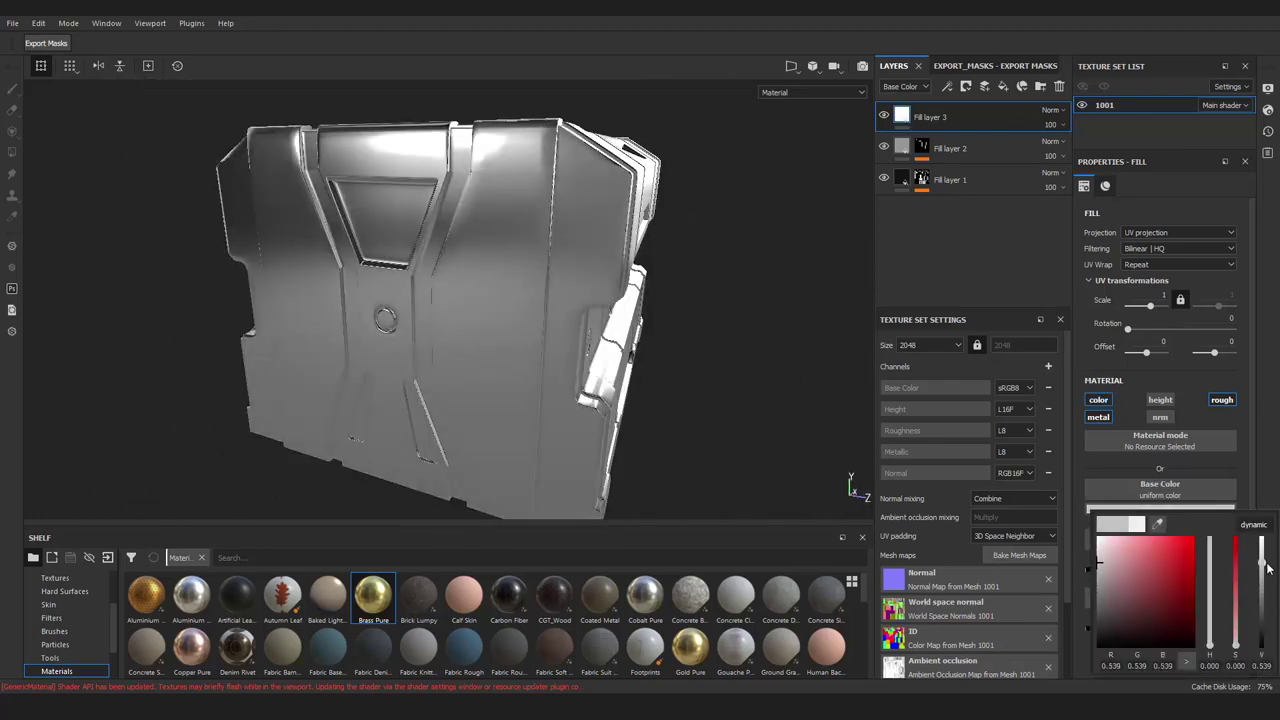
{"action": "mouse_move", "coordinate": [600, 300]}
{"action": "left_mouse_down", "text": "alt"}
{"action": "mouse_move", "coordinate": [280, 294]}
{"action": "mouse_move", "coordinate": [512, 226]}
{"action": "mouse_move", "coordinate": [526, 306]}
{"action": "mouse_move", "coordinate": [621, 273]}
{"action": "mouse_move", "coordinate": [700, 270]}
{"action": "left_mouse_up", "text": "alt"}
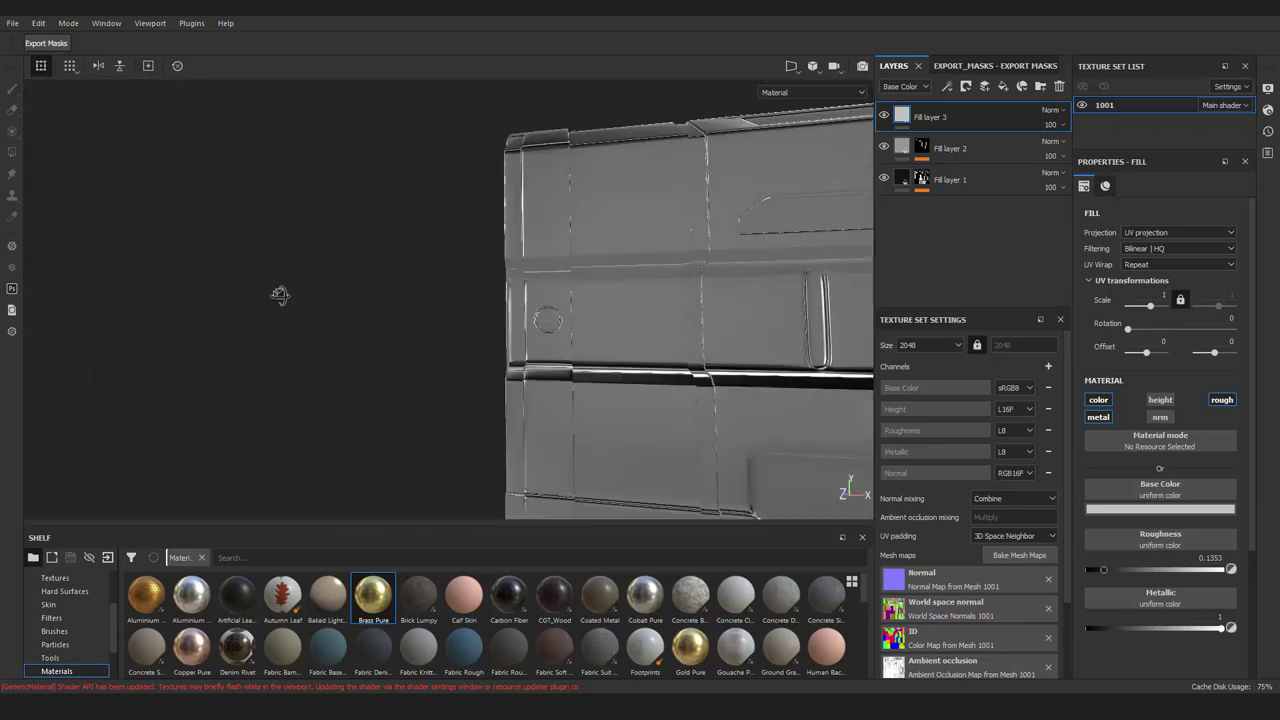
Move Fill layer 3 to the top of the stack and give it a black mask
{"action": "left_click_drag", "start_coordinate": [930, 179], "coordinate": [952, 102]}
{"action": "key", "text": "4"}
{"action": "scroll", "coordinate": [333, 251], "scroll_direction": "up", "scroll_amount": 2}
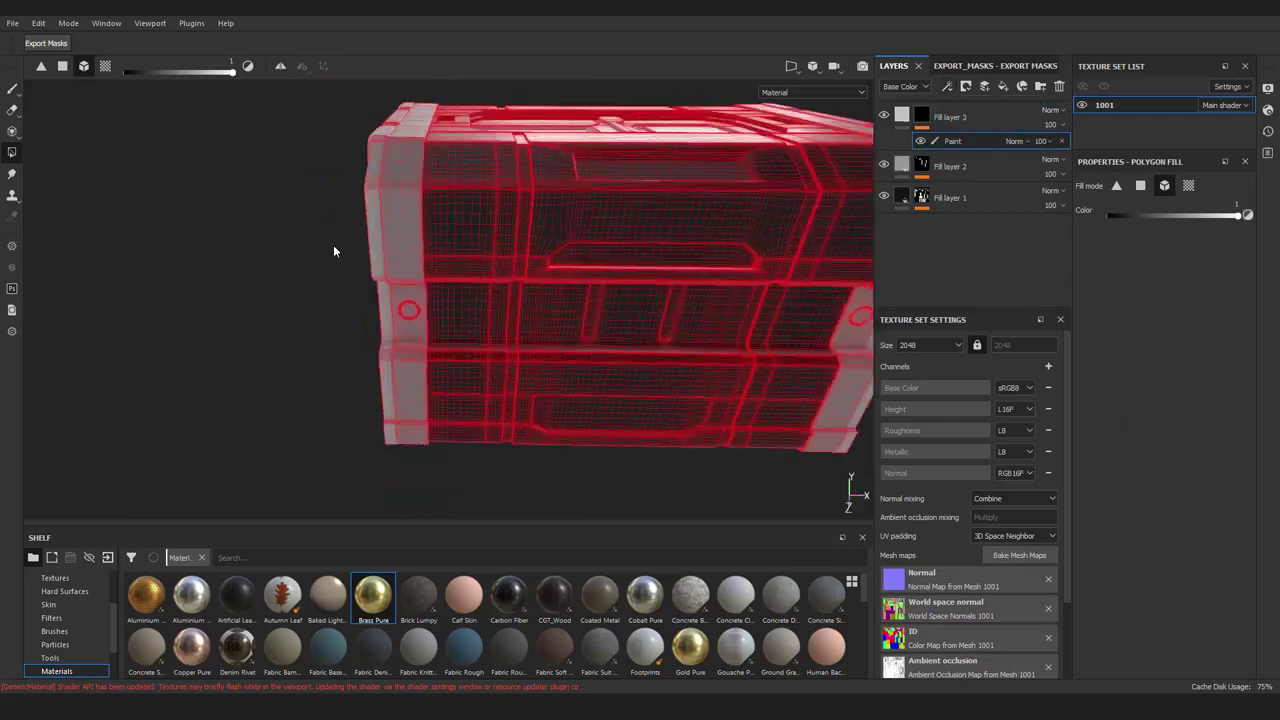
{"action": "mouse_move", "coordinate": [333, 251]}
{"action": "left_mouse_down", "text": "alt"}
{"action": "mouse_move", "coordinate": [560, 234]}
{"action": "mouse_move", "coordinate": [471, 346]}
{"action": "mouse_move", "coordinate": [500, 220]}
{"action": "left_mouse_up", "text": "alt"}
{"action": "key", "text": "m"}
{"action": "mouse_move", "coordinate": [500, 220]}
{"action": "right_mouse_down", "text": "alt"}
{"action": "mouse_move", "coordinate": [500, 459]}
{"action": "mouse_move", "coordinate": [592, 286]}
{"action": "right_mouse_up", "text": "alt"}
{"action": "mouse_move", "coordinate": [592, 286]}
{"action": "left_mouse_down", "text": "alt"}
{"action": "mouse_move", "coordinate": [486, 240]}
{"action": "mouse_move", "coordinate": [603, 363]}
{"action": "mouse_move", "coordinate": [297, 163]}
{"action": "mouse_move", "coordinate": [577, 314]}
{"action": "mouse_move", "coordinate": [696, 293]}
{"action": "mouse_move", "coordinate": [610, 250]}
{"action": "mouse_move", "coordinate": [676, 383]}
{"action": "mouse_move", "coordinate": [640, 330]}
{"action": "left_mouse_up", "text": "alt"}
{"action": "key", "text": "ctrl+z"}
{"action": "key", "text": "m"}
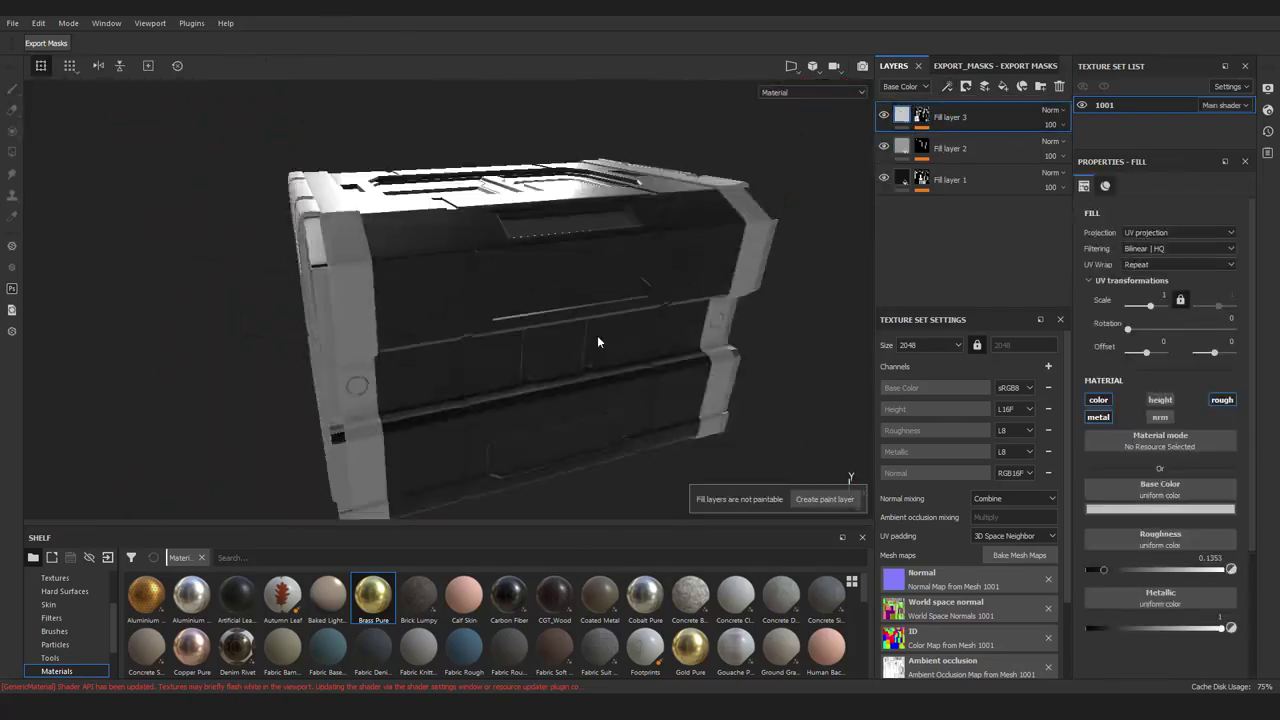
{"action": "key", "text": "Tab"}
{"action": "key", "text": "Tab"}
{"action": "key", "text": "4"}
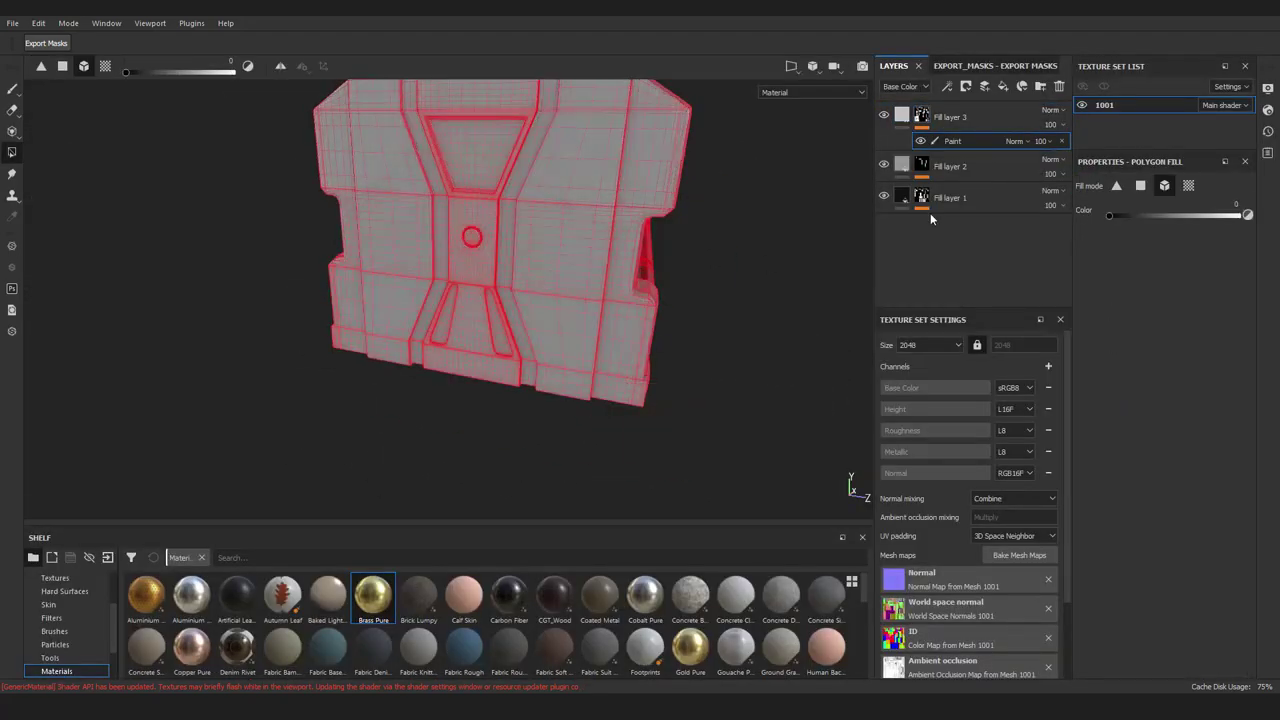
Polygon-fill the crate's central front panels white in the mask view
{"action": "key", "text": "m"}
{"action": "key", "text": "x"}
{"action": "key", "text": "f"}
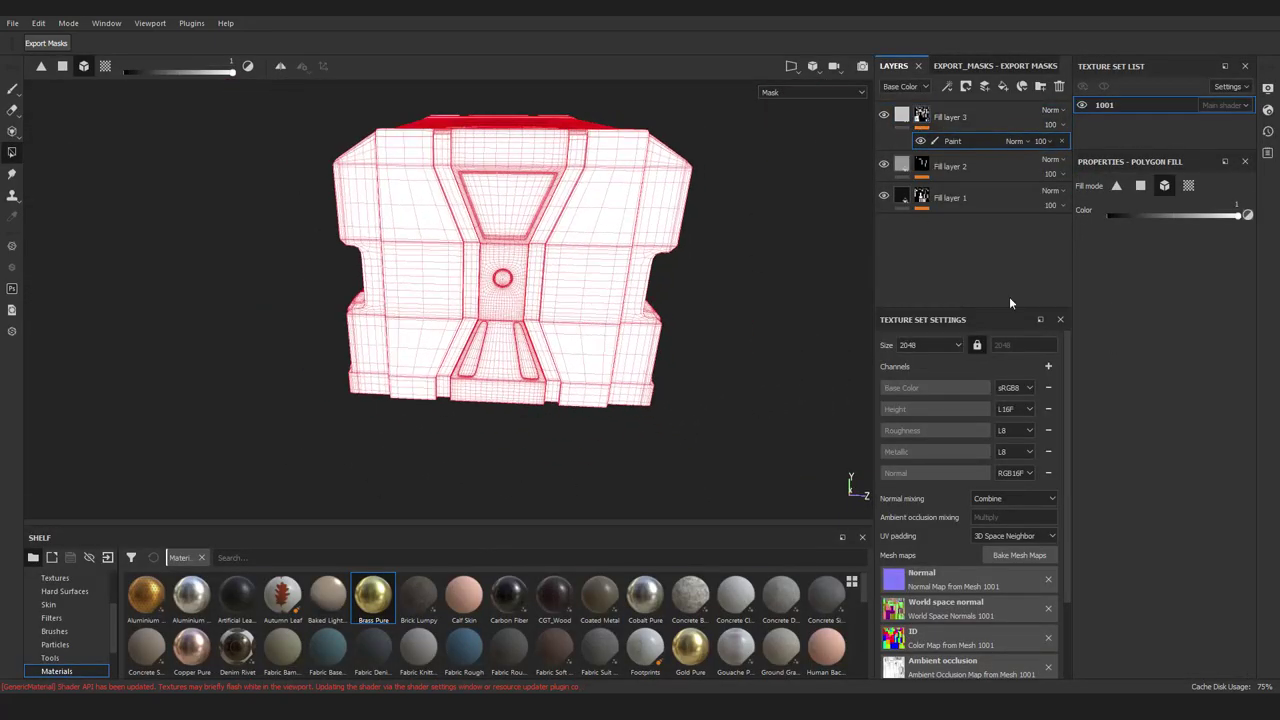
{"action": "mouse_move", "coordinate": [621, 368]}
{"action": "left_mouse_down", "text": "alt"}
{"action": "mouse_move", "coordinate": [563, 380]}
{"action": "mouse_move", "coordinate": [646, 363]}
{"action": "mouse_move", "coordinate": [723, 476]}
{"action": "left_mouse_up", "text": "alt"}
{"action": "key", "text": "x"}
{"action": "mouse_move", "coordinate": [680, 192]}
{"action": "left_mouse_down", "text": "alt"}
{"action": "mouse_move", "coordinate": [623, 363]}
{"action": "mouse_move", "coordinate": [591, 394]}
{"action": "mouse_move", "coordinate": [563, 330]}
{"action": "mouse_move", "coordinate": [508, 295]}
{"action": "left_mouse_up", "text": "alt"}
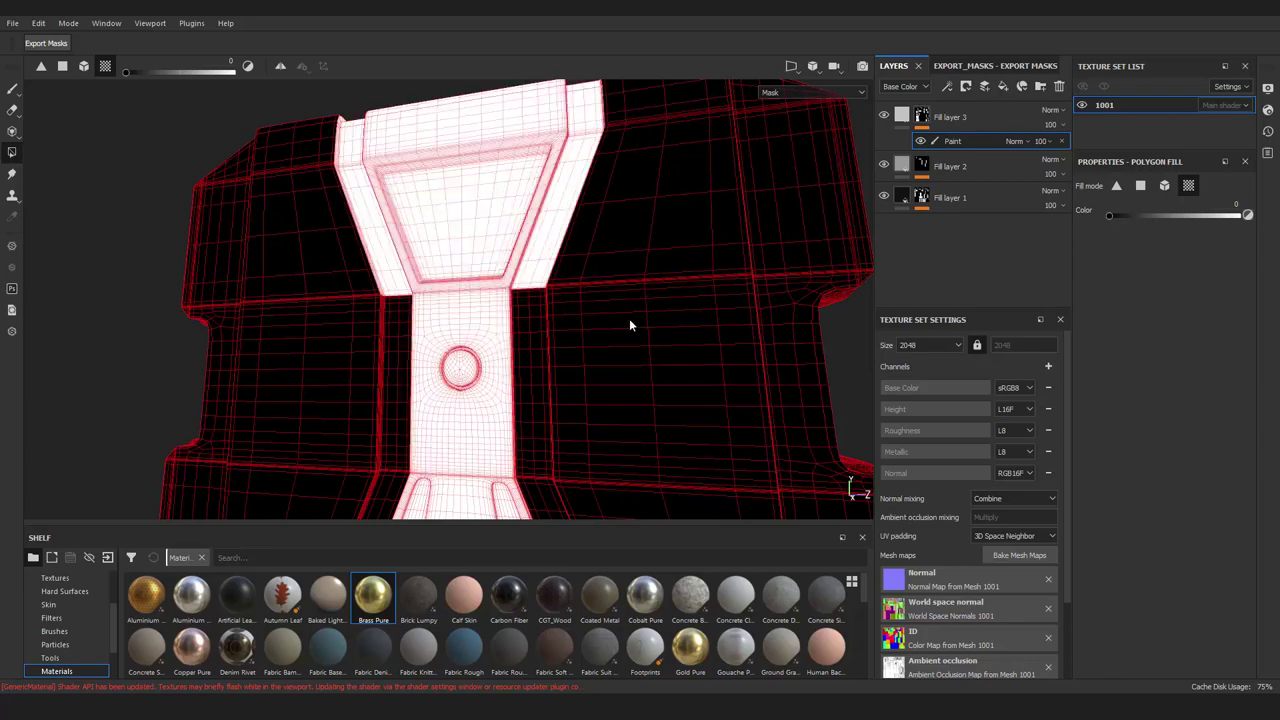
{"action": "mouse_move", "coordinate": [594, 285]}
{"action": "left_mouse_down", "text": "alt"}
{"action": "mouse_move", "coordinate": [80, 286]}
{"action": "mouse_move", "coordinate": [596, 318]}
{"action": "mouse_move", "coordinate": [485, 295]}
{"action": "left_mouse_up", "text": "alt"}
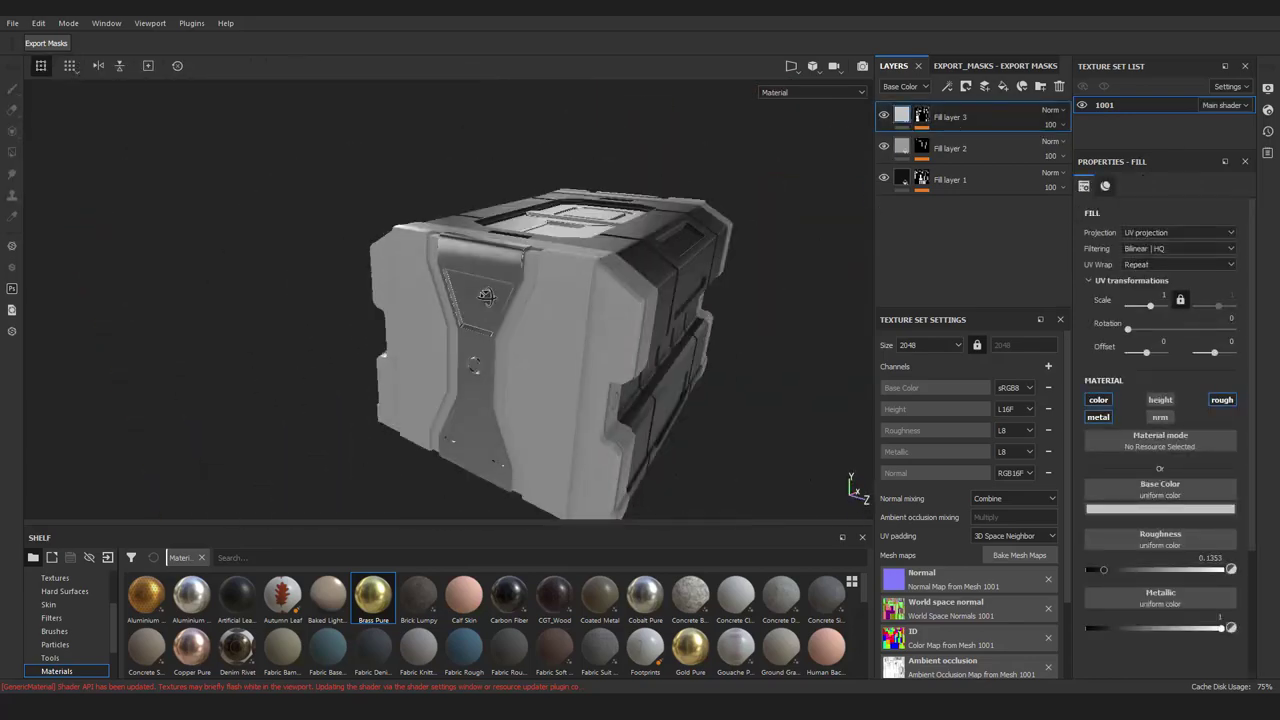
Give the new fill layer a cyan-blue base colour as a first try
{"action": "left_click_drag", "start_coordinate": [510, 173], "coordinate": [560, 300], "text": "alt"}
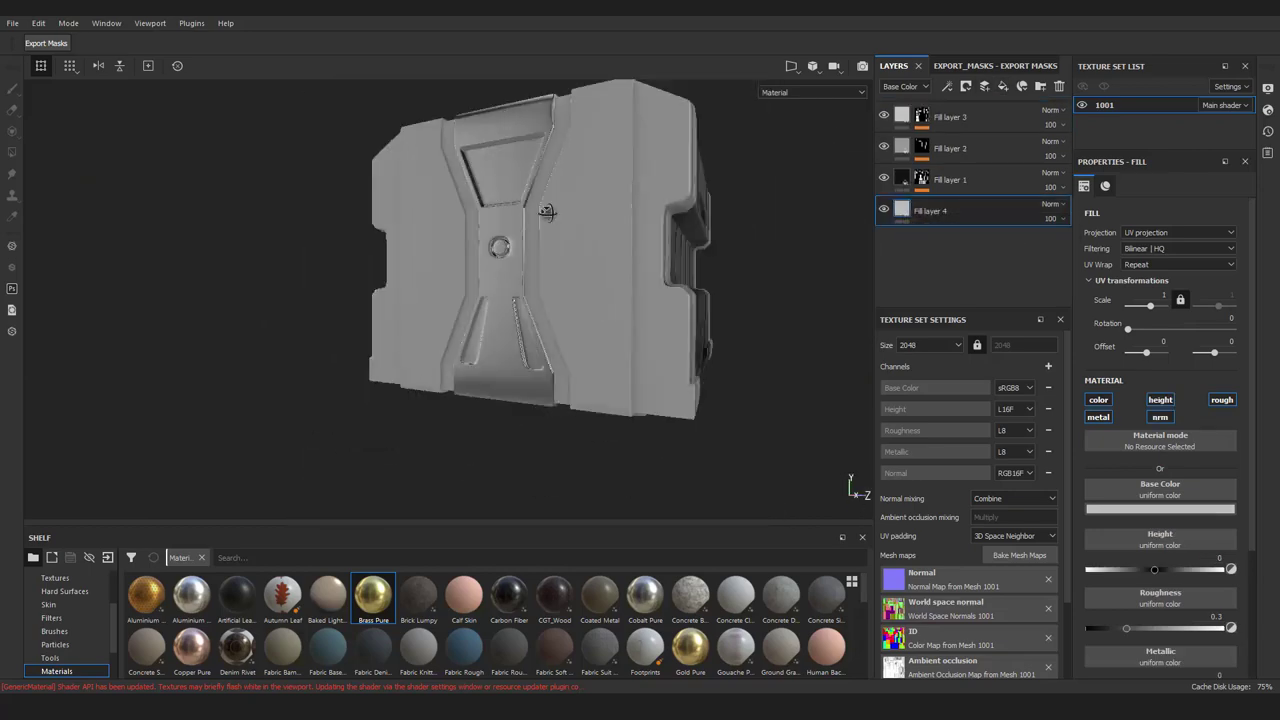
{"action": "scroll", "coordinate": [591, 443], "scroll_direction": "up", "scroll_amount": 3}
{"action": "scroll", "coordinate": [591, 443], "scroll_direction": "down", "scroll_amount": 3}
{"action": "left_click", "coordinate": [1160, 508]}
{"action": "left_click", "coordinate": [1181, 568]}
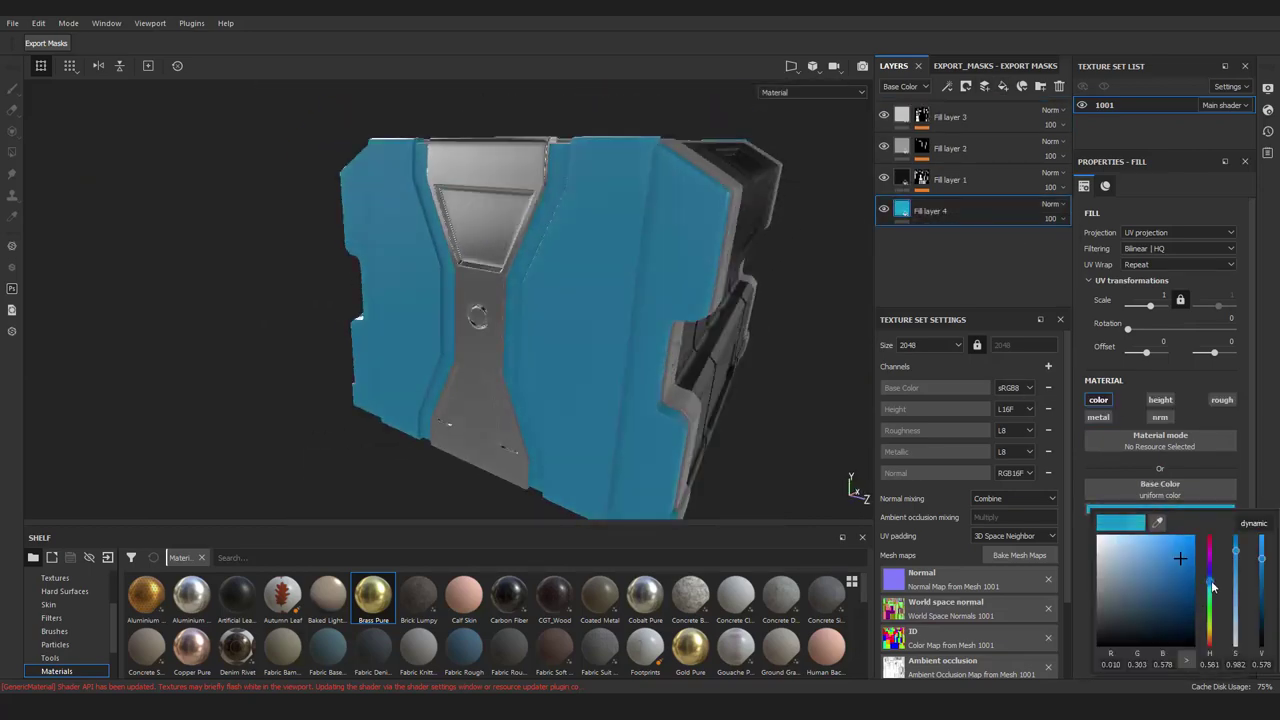
{"action": "left_click_drag", "start_coordinate": [1213, 588], "coordinate": [1212, 576]}
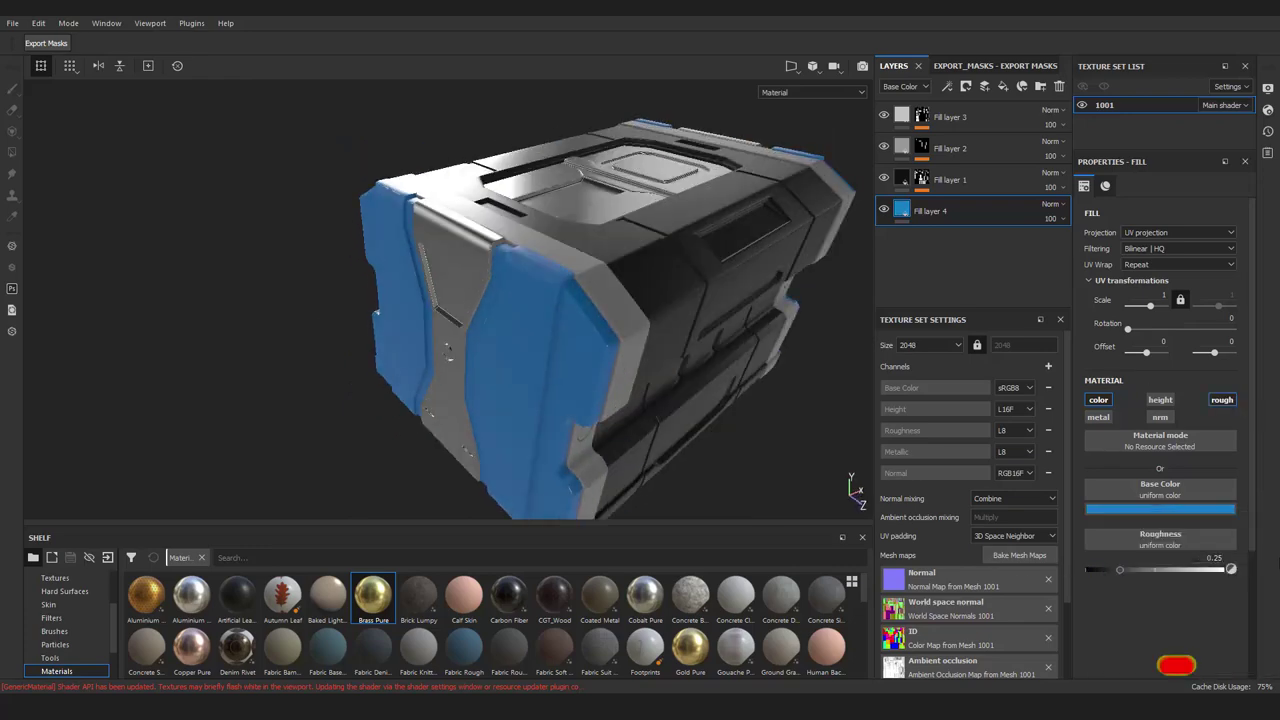
Change the fill's base colour to orange-yellow, colouring the crate's side panels
{"action": "mouse_move", "coordinate": [560, 300]}
{"action": "left_mouse_down", "text": "alt"}
{"action": "mouse_move", "coordinate": [600, 420]}
{"action": "mouse_move", "coordinate": [619, 438]}
{"action": "mouse_move", "coordinate": [560, 400]}
{"action": "left_mouse_up", "text": "alt"}
{"action": "scroll", "coordinate": [600, 420], "scroll_direction": "up", "scroll_amount": 3}
{"action": "scroll", "coordinate": [600, 420], "scroll_direction": "down", "scroll_amount": 3}
{"action": "left_click", "coordinate": [1160, 509]}
{"action": "left_click", "coordinate": [1209, 555]}
{"action": "mouse_move", "coordinate": [1209, 555]}
{"action": "left_mouse_down"}
{"action": "mouse_move", "coordinate": [1209, 600]}
{"action": "mouse_move", "coordinate": [1209, 585]}
{"action": "left_mouse_up"}
{"action": "mouse_move", "coordinate": [600, 400]}
{"action": "left_mouse_down", "text": "alt"}
{"action": "mouse_move", "coordinate": [407, 397]}
{"action": "mouse_move", "coordinate": [134, 251]}
{"action": "mouse_move", "coordinate": [249, 226]}
{"action": "mouse_move", "coordinate": [543, 449]}
{"action": "mouse_move", "coordinate": [652, 250]}
{"action": "left_mouse_up", "text": "alt"}
Duplicate the orange fill layer and darken the copy to near black
{"action": "key", "text": "ctrl+d"}
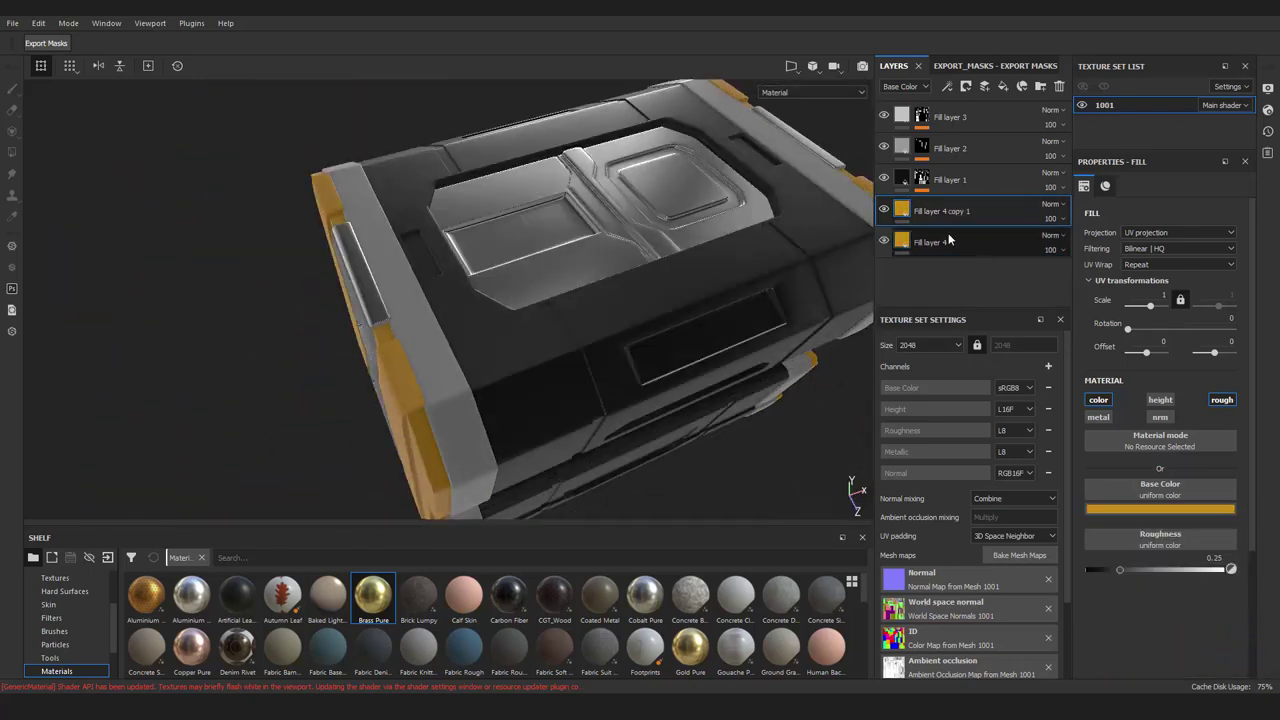
{"action": "left_click", "coordinate": [1140, 505]}
{"action": "left_click_drag", "start_coordinate": [1180, 600], "coordinate": [1110, 690]}
{"action": "mouse_move", "coordinate": [600, 300]}
{"action": "left_mouse_down", "text": "alt"}
{"action": "mouse_move", "coordinate": [452, 324]}
{"action": "mouse_move", "coordinate": [560, 300]}
{"action": "left_mouse_up", "text": "alt"}
{"action": "left_click", "coordinate": [884, 209]}
{"action": "left_click", "coordinate": [884, 209]}
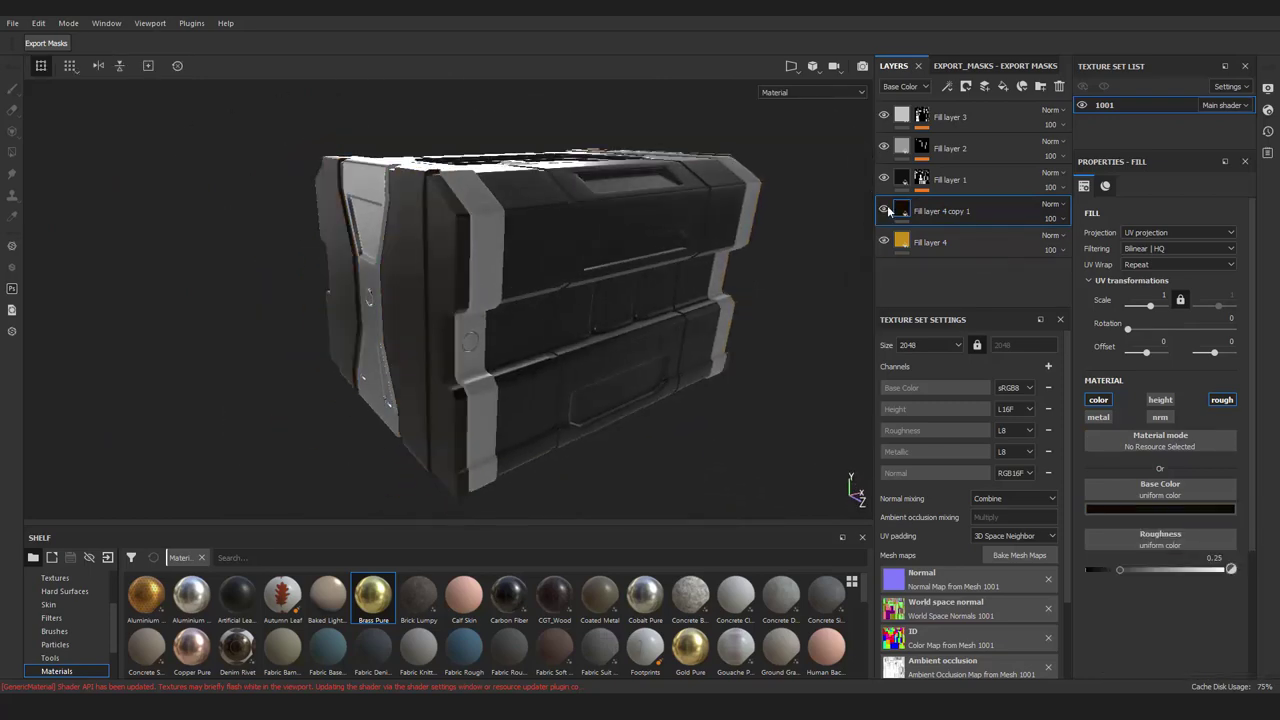
Orbit around the black crate to inspect its orange end panels, then select Fill layer 3
{"action": "scroll", "coordinate": [448, 361], "scroll_direction": "up", "scroll_amount": 5}
{"action": "left_click_drag", "start_coordinate": [448, 361], "coordinate": [524, 420], "text": "alt"}
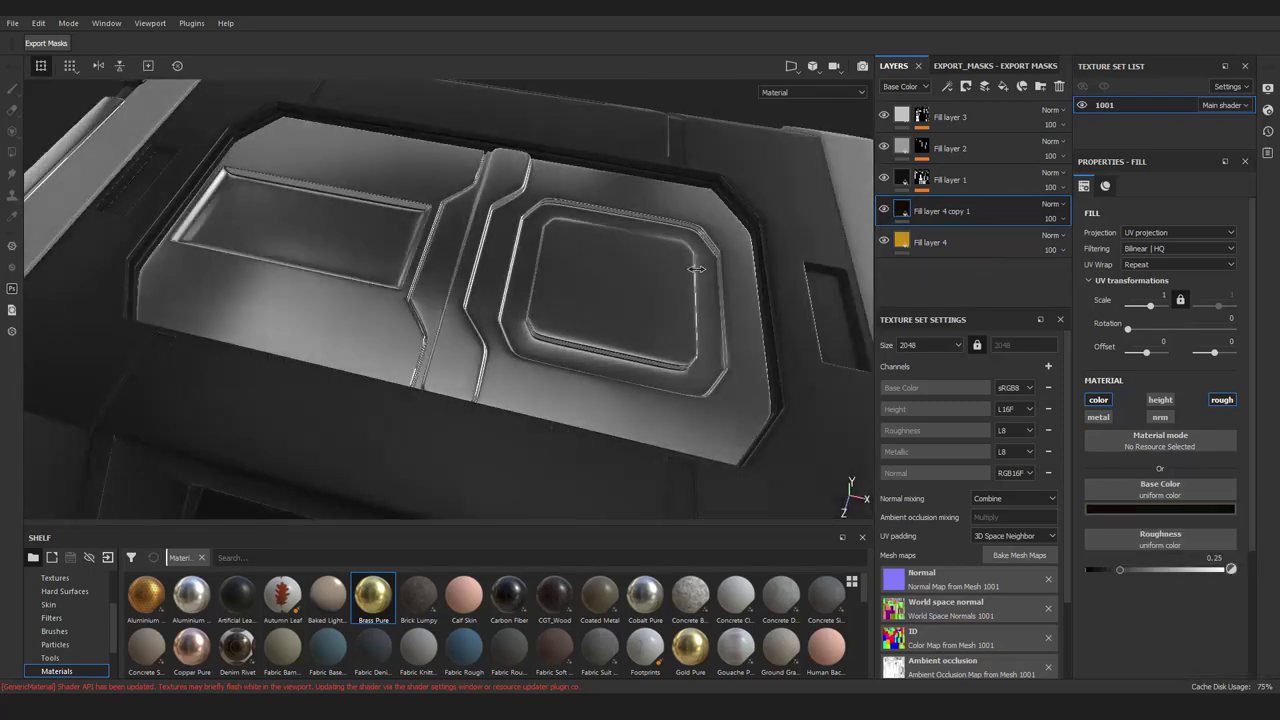
{"action": "scroll", "coordinate": [524, 420], "scroll_direction": "down", "scroll_amount": 5}
{"action": "left_click_drag", "start_coordinate": [446, 449], "coordinate": [560, 420], "text": "alt"}
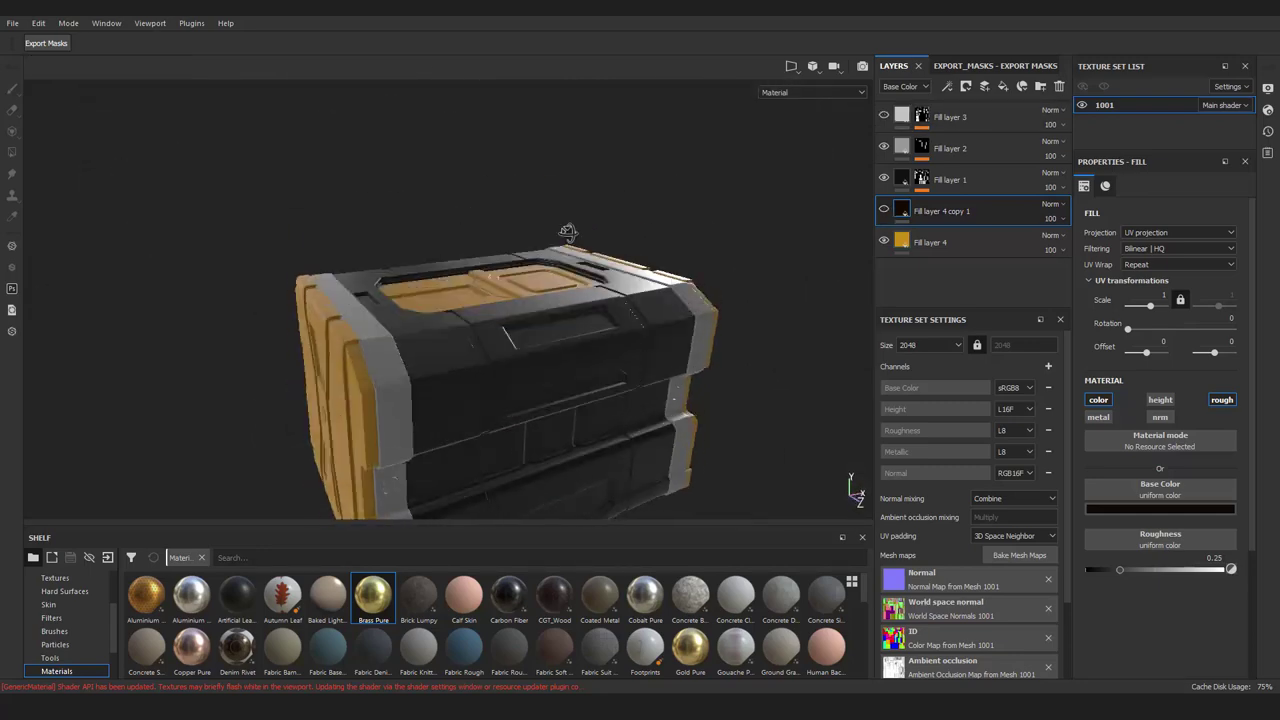
{"action": "mouse_move", "coordinate": [524, 303]}
{"action": "left_mouse_down", "text": "alt"}
{"action": "mouse_move", "coordinate": [491, 152]}
{"action": "mouse_move", "coordinate": [434, 437]}
{"action": "mouse_move", "coordinate": [586, 351]}
{"action": "mouse_move", "coordinate": [335, 330]}
{"action": "mouse_move", "coordinate": [600, 309]}
{"action": "left_mouse_up", "text": "alt"}
{"action": "scroll", "coordinate": [491, 152], "scroll_direction": "up", "scroll_amount": 5}
{"action": "scroll", "coordinate": [434, 437], "scroll_direction": "down", "scroll_amount": 5}
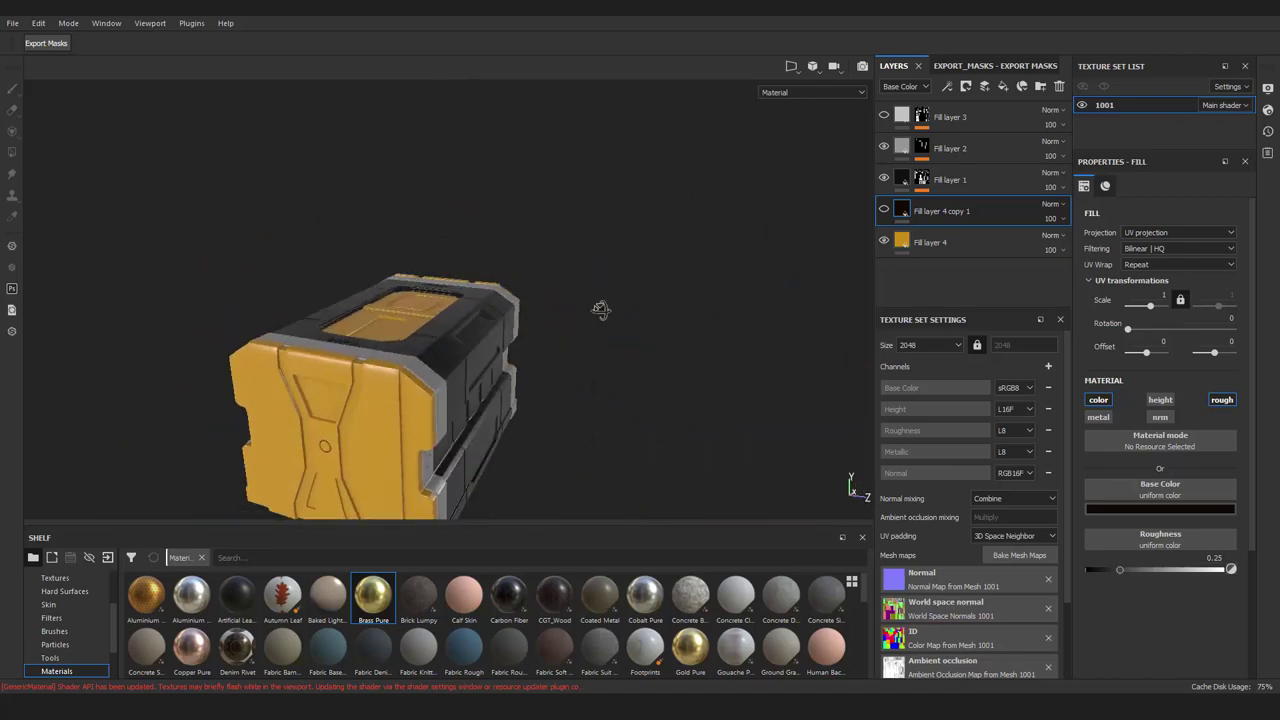
{"action": "left_click_drag", "start_coordinate": [481, 316], "coordinate": [497, 451], "text": "alt"}
{"action": "scroll", "coordinate": [494, 372], "scroll_direction": "up", "scroll_amount": 4}
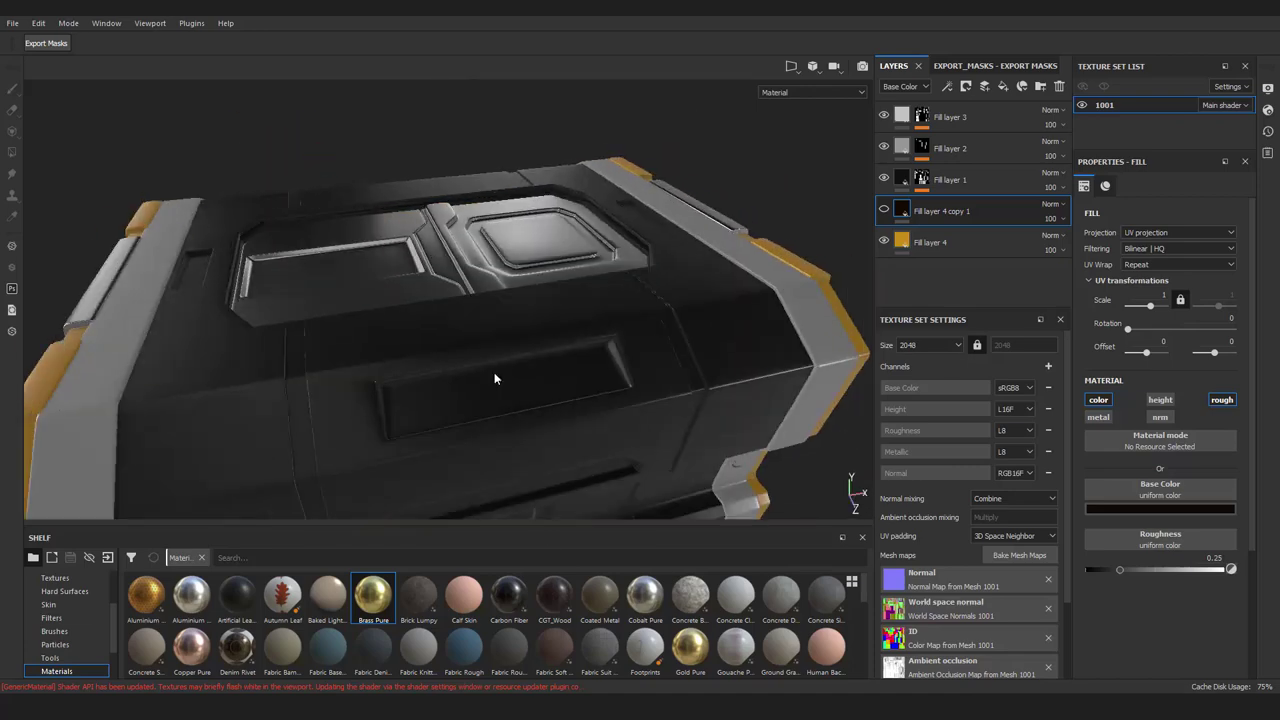
{"action": "left_click_drag", "start_coordinate": [494, 372], "coordinate": [703, 192], "text": "alt"}
{"action": "scroll", "coordinate": [703, 192], "scroll_direction": "down", "scroll_amount": 3}
{"action": "left_click", "coordinate": [948, 148]}
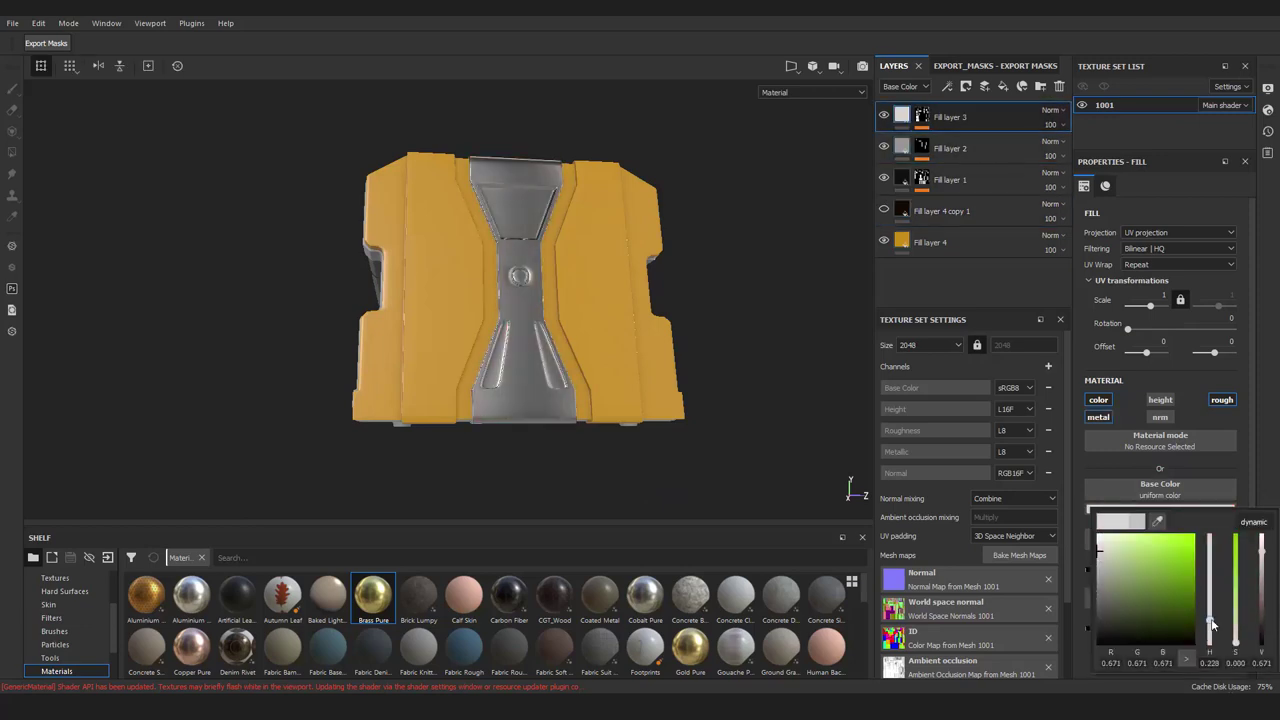
Orbit to a three-quarter view of the black crate with pale grey trim
{"action": "mouse_move", "coordinate": [609, 291]}
{"action": "left_mouse_down", "text": "alt"}
{"action": "mouse_move", "coordinate": [433, 383]}
{"action": "mouse_move", "coordinate": [516, 268]}
{"action": "mouse_move", "coordinate": [589, 400]}
{"action": "mouse_move", "coordinate": [129, 320]}
{"action": "mouse_move", "coordinate": [508, 262]}
{"action": "mouse_move", "coordinate": [626, 163]}
{"action": "left_mouse_up", "text": "alt"}
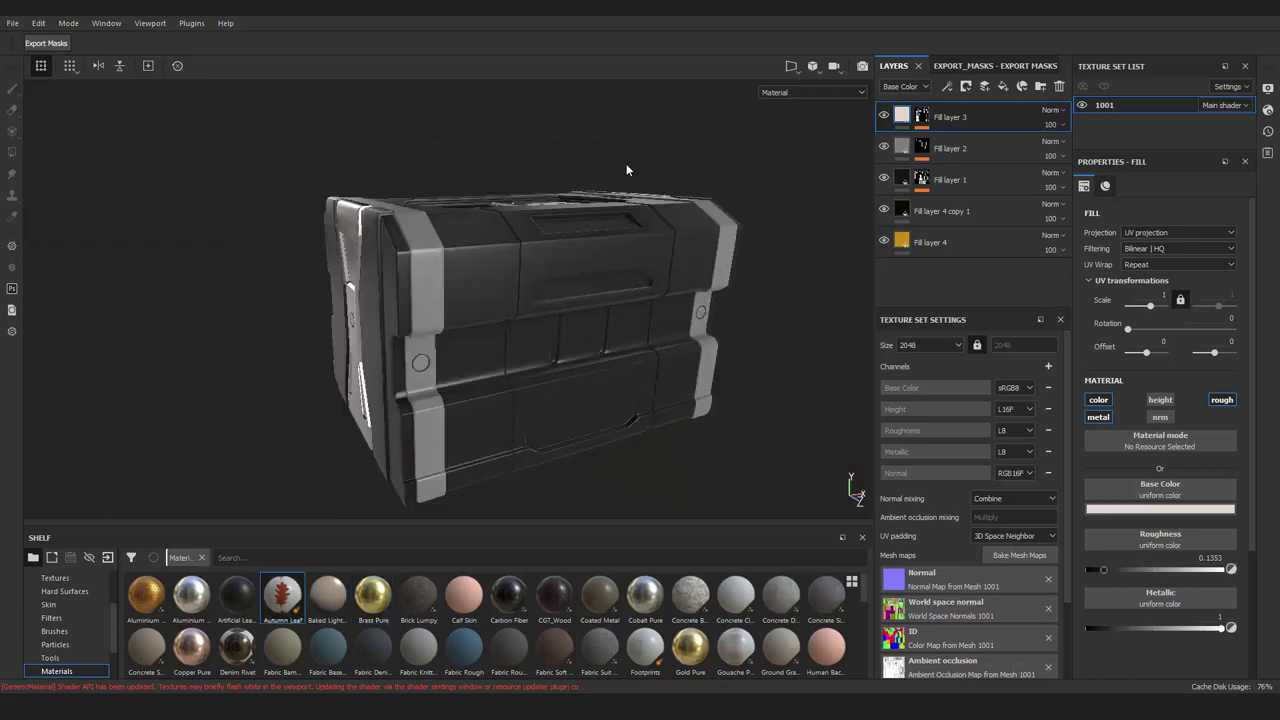
Try Grunge Concrete Burnt and BnW Spots 3 as Fill layer 2's height texture
{"action": "left_click", "coordinate": [1210, 402]}
{"action": "scroll", "coordinate": [562, 398], "scroll_direction": "up", "scroll_amount": 3}
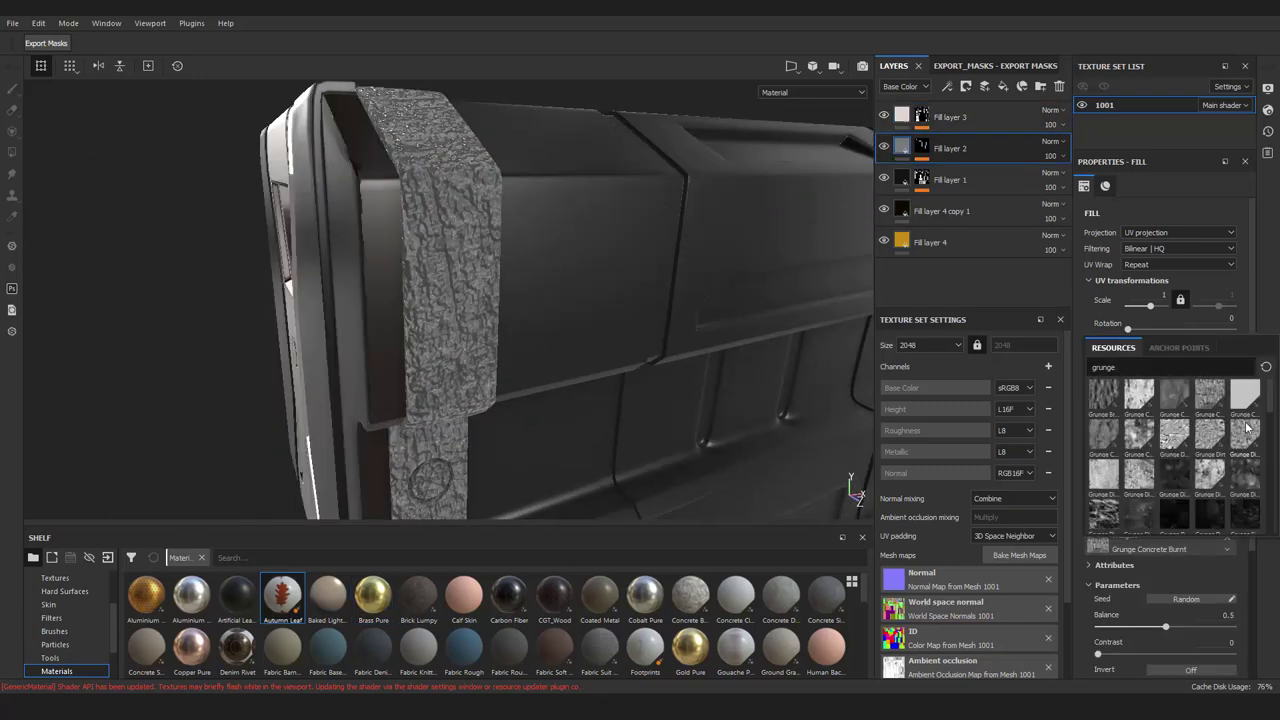
{"action": "left_click", "coordinate": [1129, 366]}
{"action": "type", "text": "bnw"}
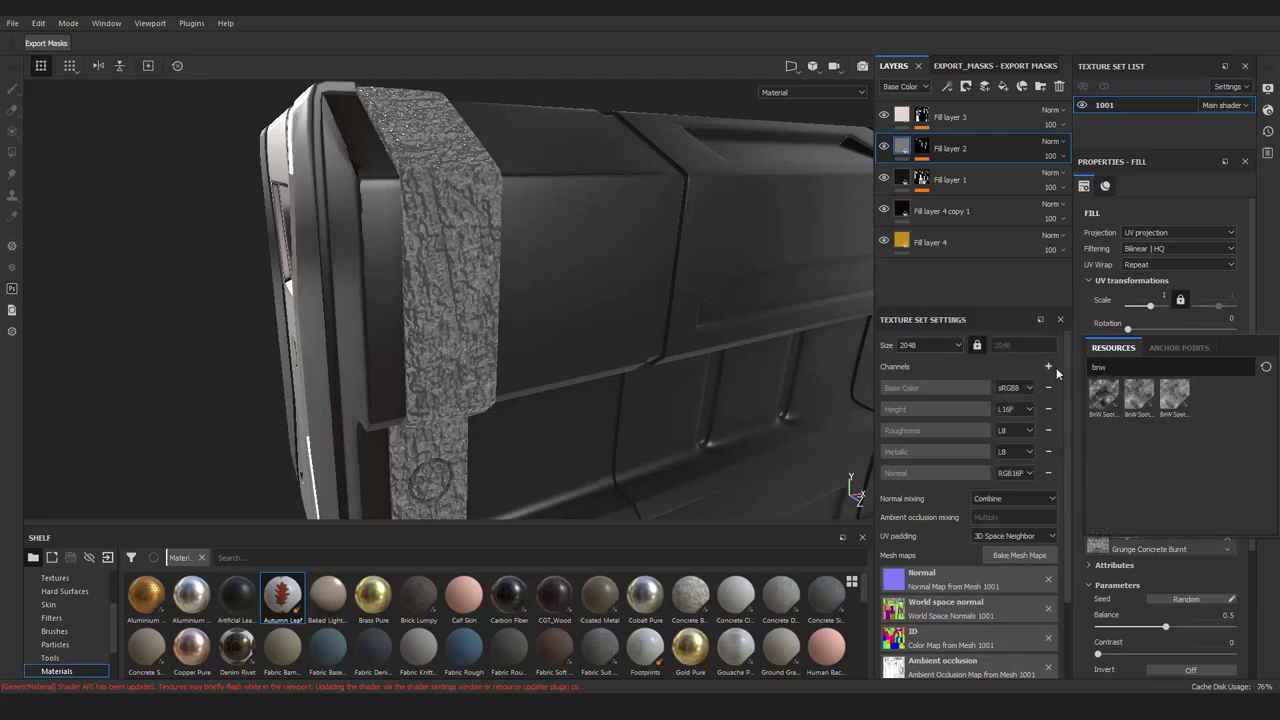
{"action": "left_click", "coordinate": [1119, 491]}
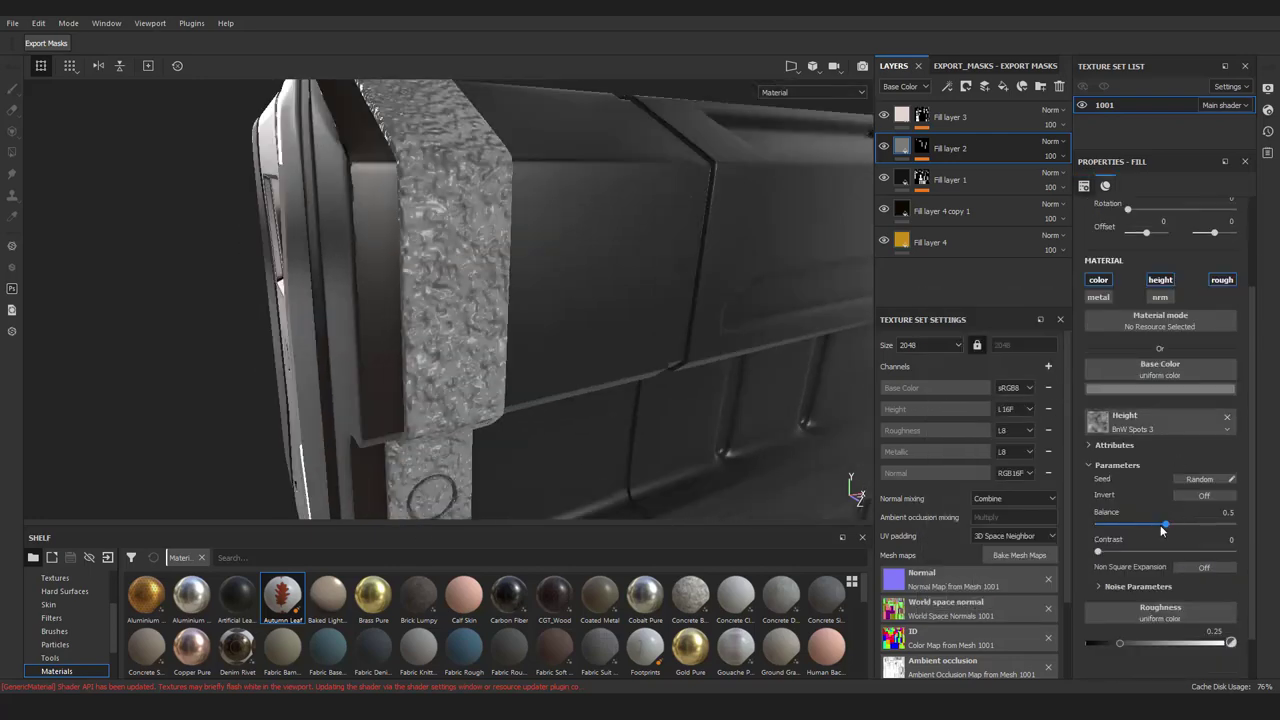
{"action": "scroll", "coordinate": [1161, 531], "scroll_direction": "down", "scroll_amount": 1}
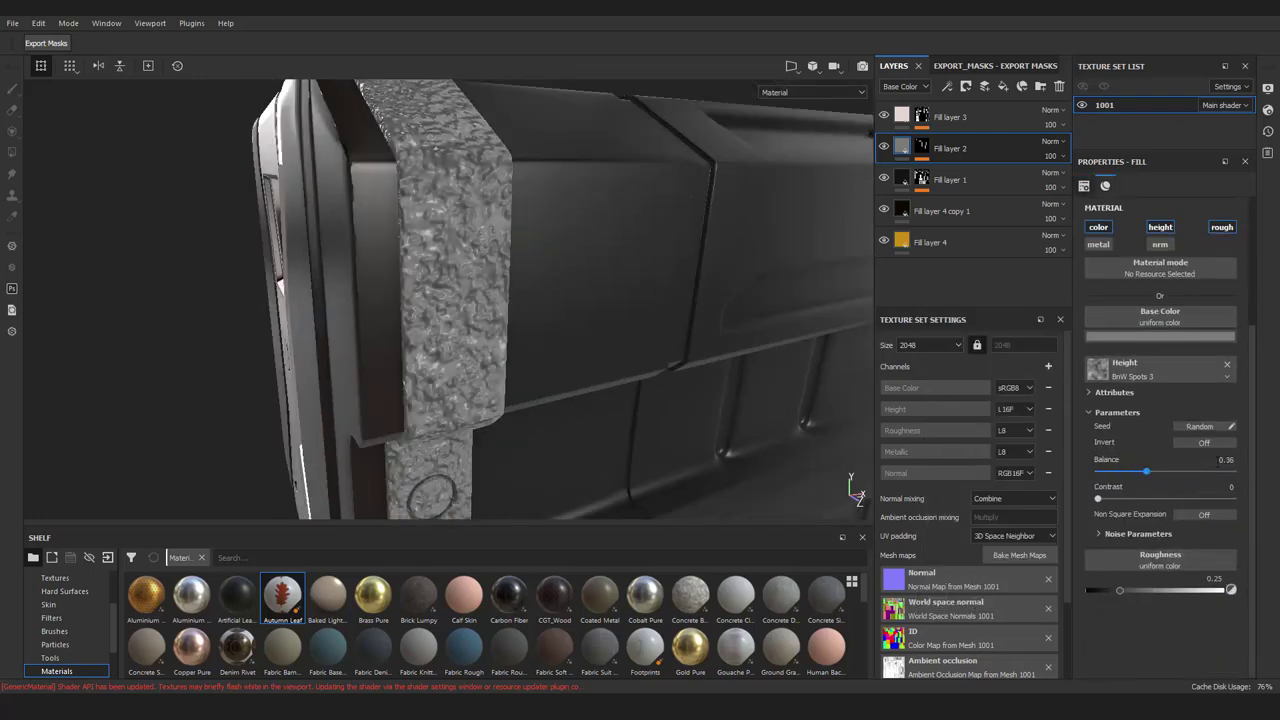
{"action": "left_click_drag", "start_coordinate": [309, 223], "coordinate": [400, 230], "text": "alt"}
{"action": "scroll", "coordinate": [1177, 290], "scroll_direction": "up", "scroll_amount": 3}
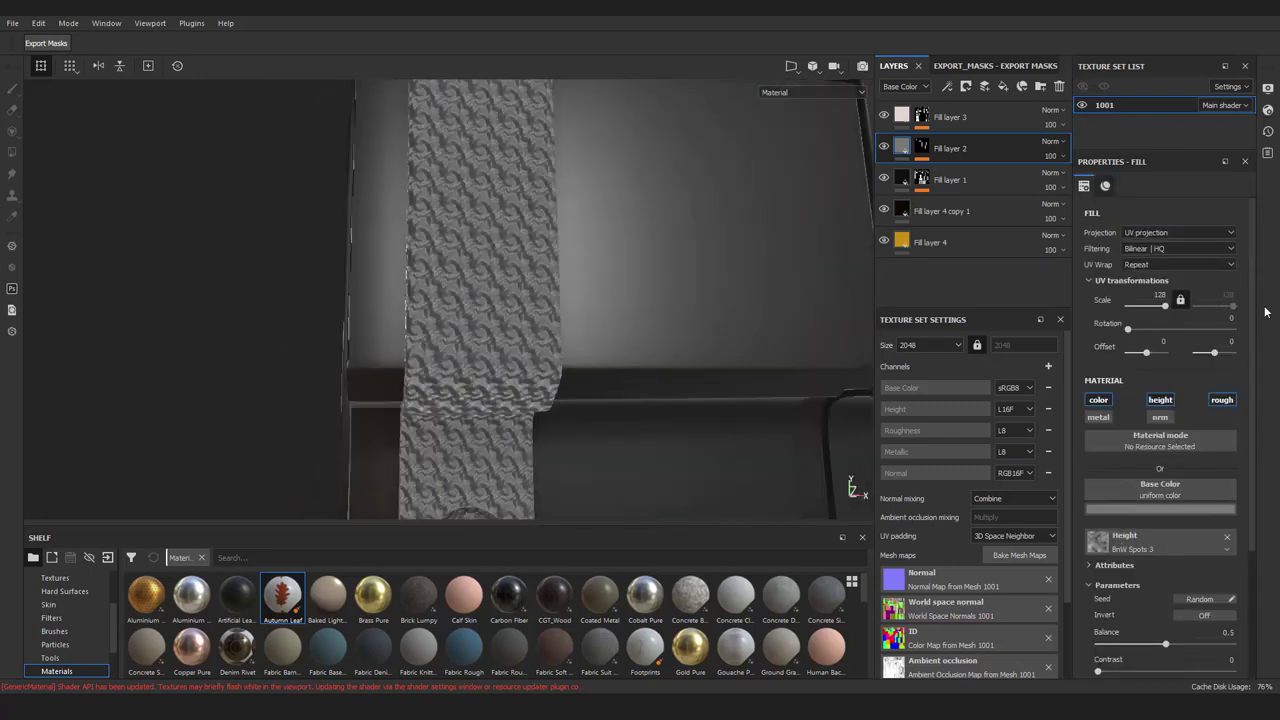
{"action": "left_click_drag", "start_coordinate": [492, 181], "coordinate": [584, 135], "text": "alt"}
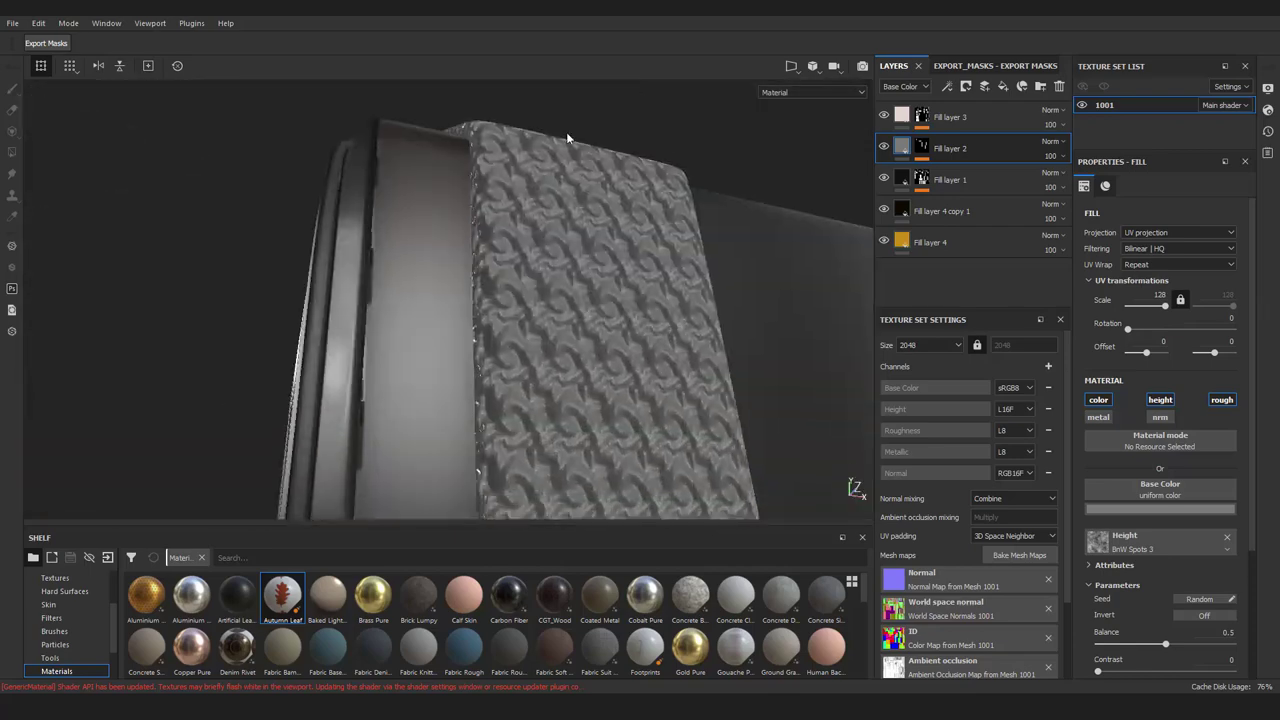
Switch the height texture to Dots Circular with the amount reduced to 1
{"action": "left_click", "coordinate": [1098, 541]}
{"action": "left_click", "coordinate": [1104, 390]}
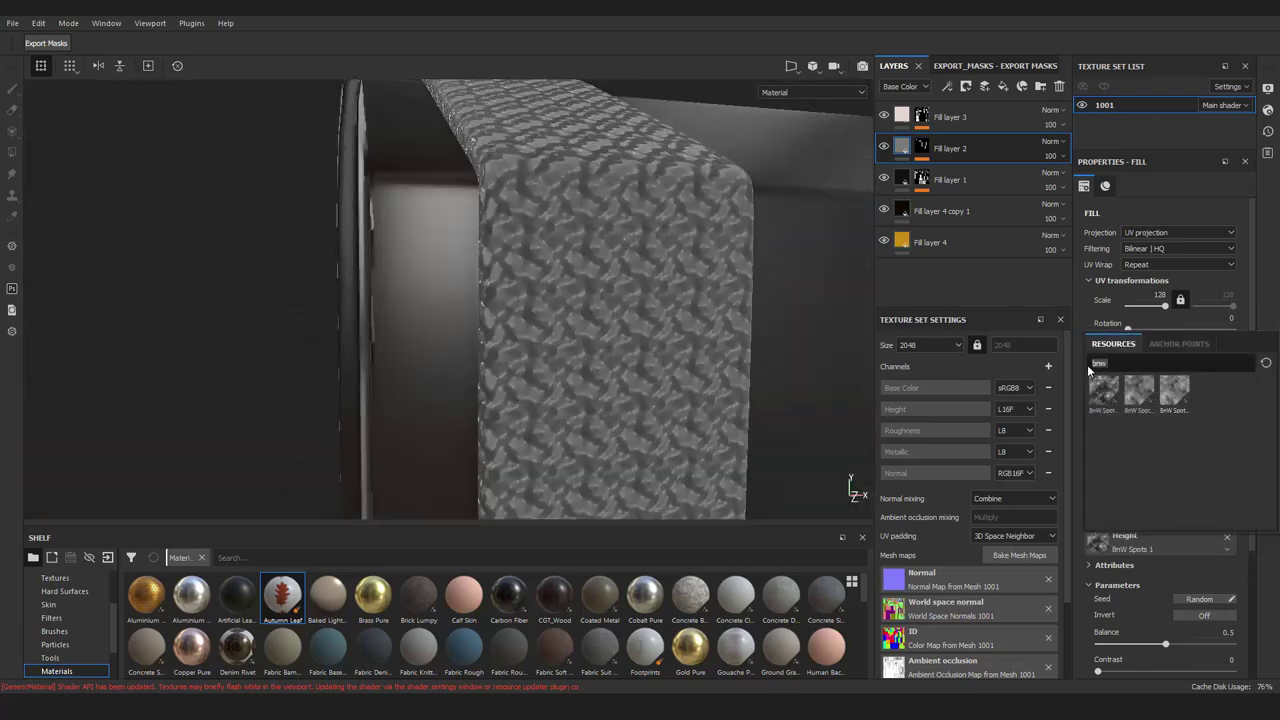
{"action": "left_click", "coordinate": [1209, 390]}
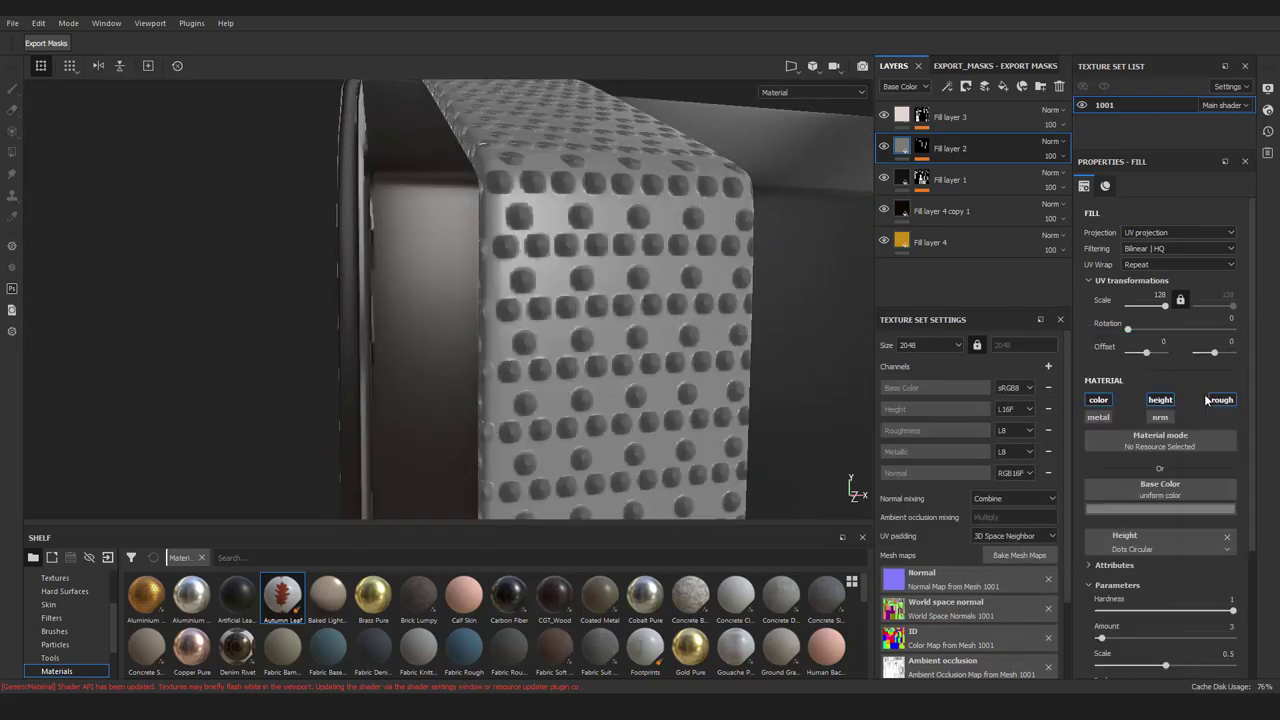
{"action": "scroll", "coordinate": [621, 455], "scroll_direction": "up", "scroll_amount": 3}
{"action": "left_click_drag", "start_coordinate": [1164, 305], "coordinate": [1161, 307]}
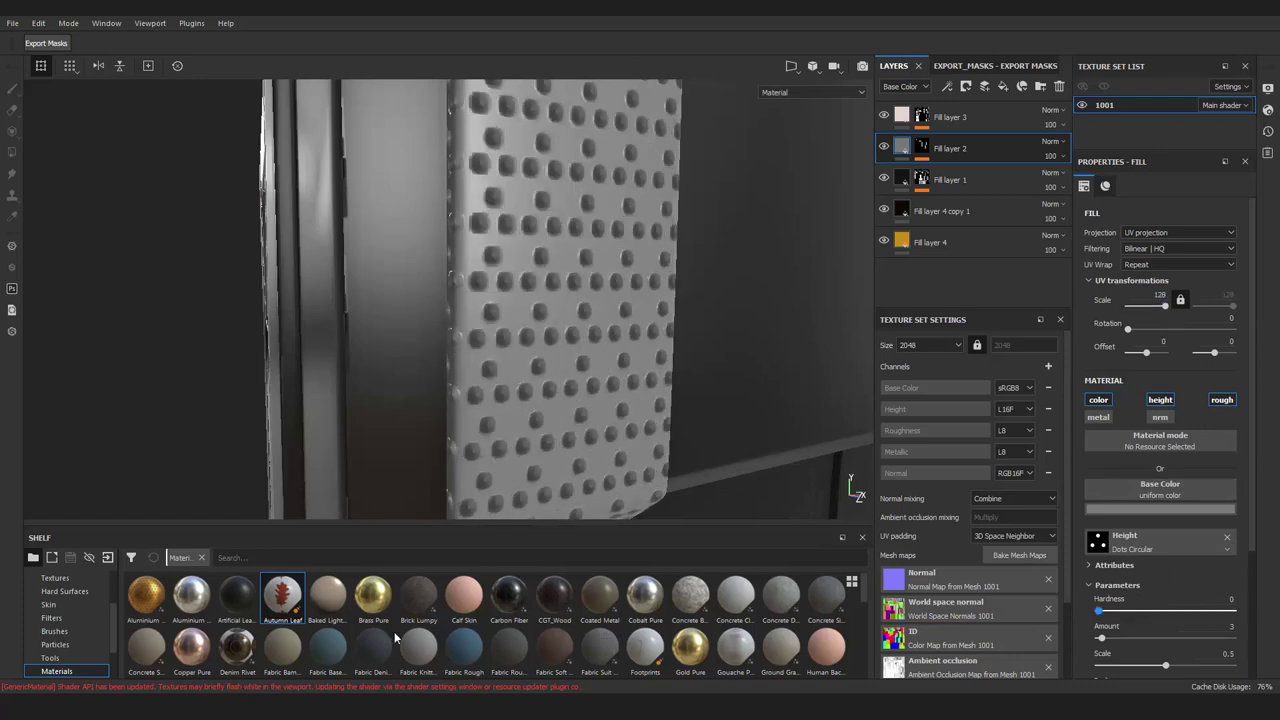
{"action": "left_click_drag", "start_coordinate": [1167, 641], "coordinate": [1098, 638]}
{"action": "left_click_drag", "start_coordinate": [570, 337], "coordinate": [1046, 497], "text": "alt"}
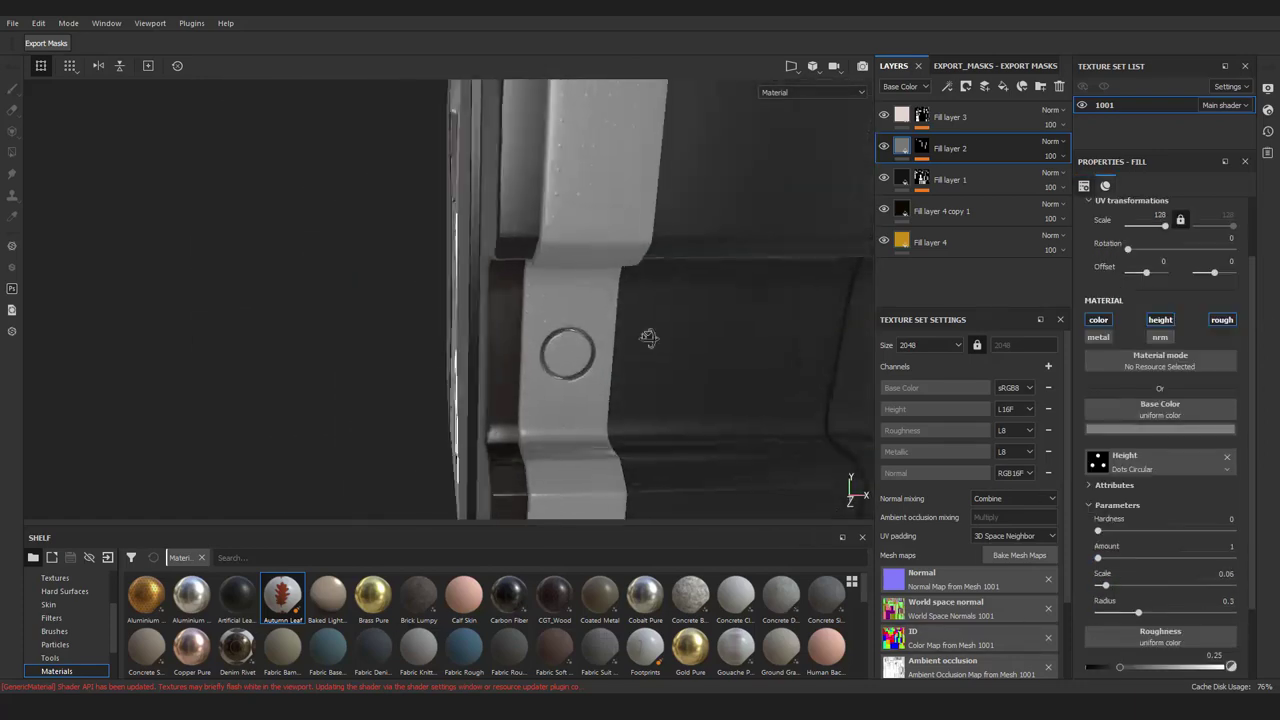
Raise the dot scale to 0.1, strengthen the dots, enlarge their radius, and inspect the strap
{"action": "left_click_drag", "start_coordinate": [1105, 586], "coordinate": [1112, 585]}
{"action": "left_click_drag", "start_coordinate": [700, 300], "coordinate": [605, 316], "text": "alt"}
{"action": "scroll", "coordinate": [605, 316], "scroll_direction": "up", "scroll_amount": 2}
{"action": "left_click_drag", "start_coordinate": [1098, 558], "coordinate": [1113, 558]}
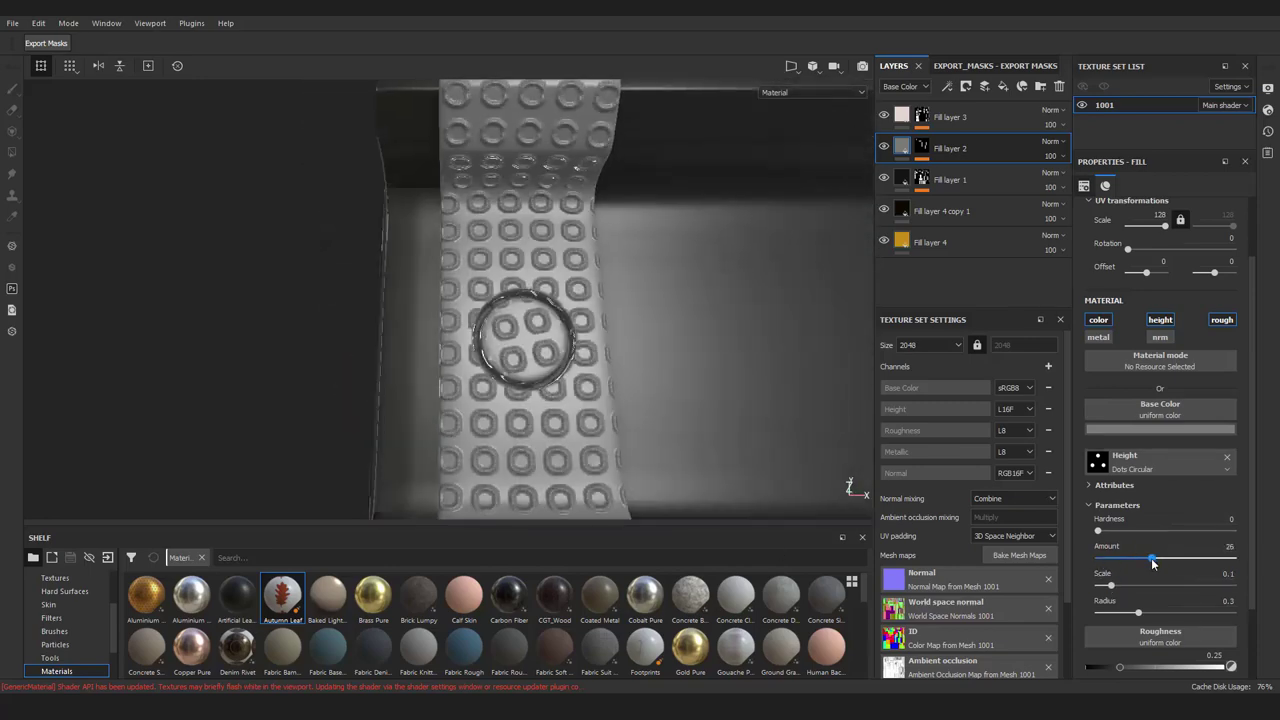
{"action": "left_click_drag", "start_coordinate": [747, 406], "coordinate": [475, 192], "text": "alt"}
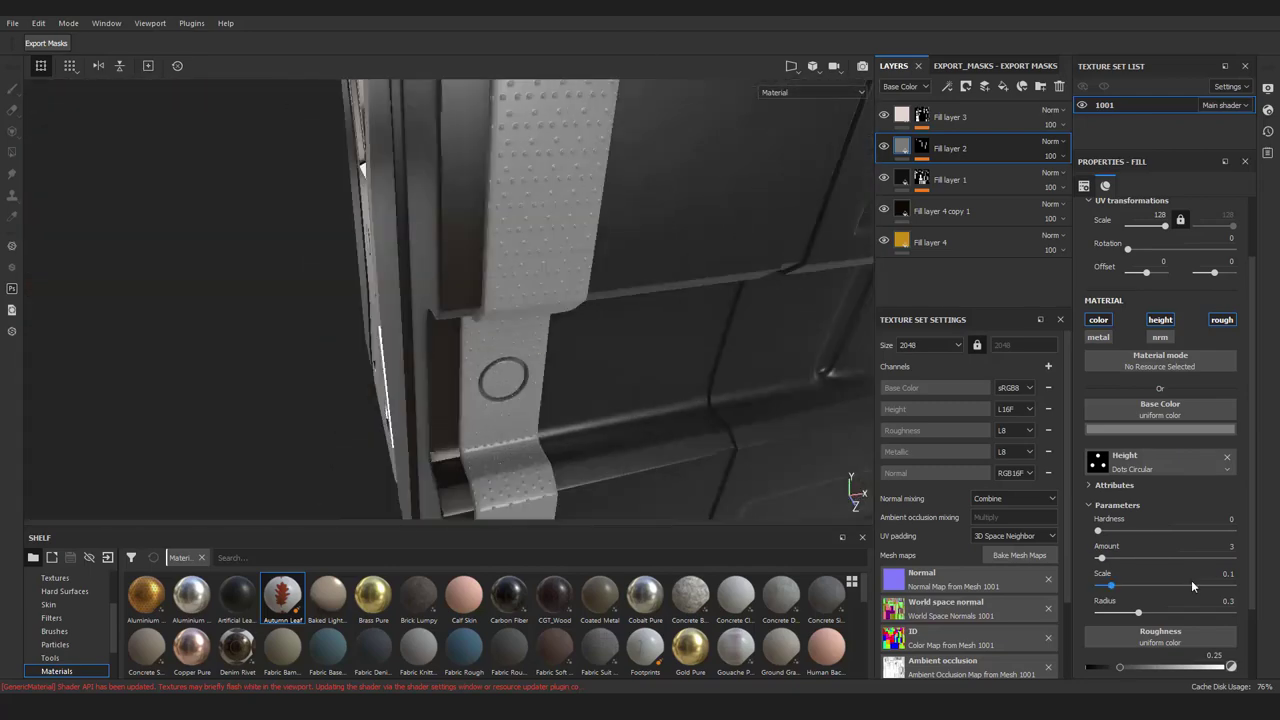
{"action": "left_click", "coordinate": [1144, 613]}
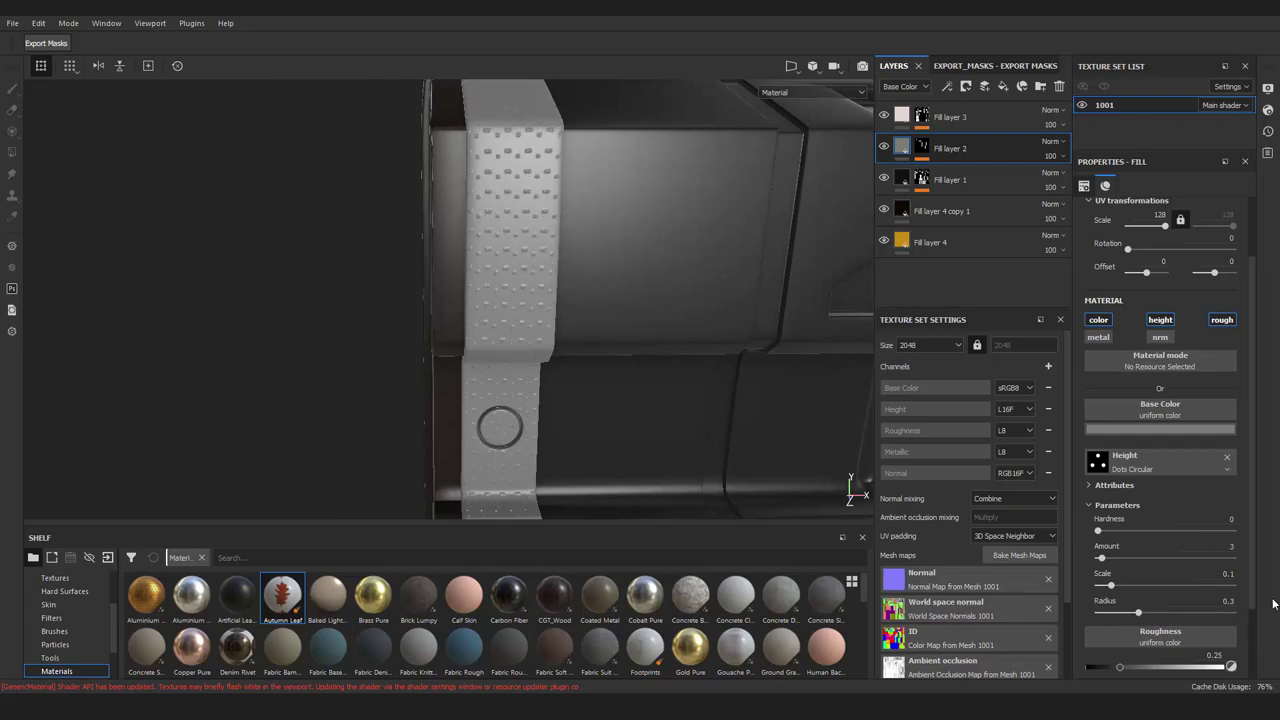
{"action": "mouse_move", "coordinate": [560, 463]}
{"action": "left_mouse_down", "text": "alt"}
{"action": "mouse_move", "coordinate": [684, 353]}
{"action": "mouse_move", "coordinate": [490, 429]}
{"action": "mouse_move", "coordinate": [186, 171]}
{"action": "left_mouse_up", "text": "alt"}
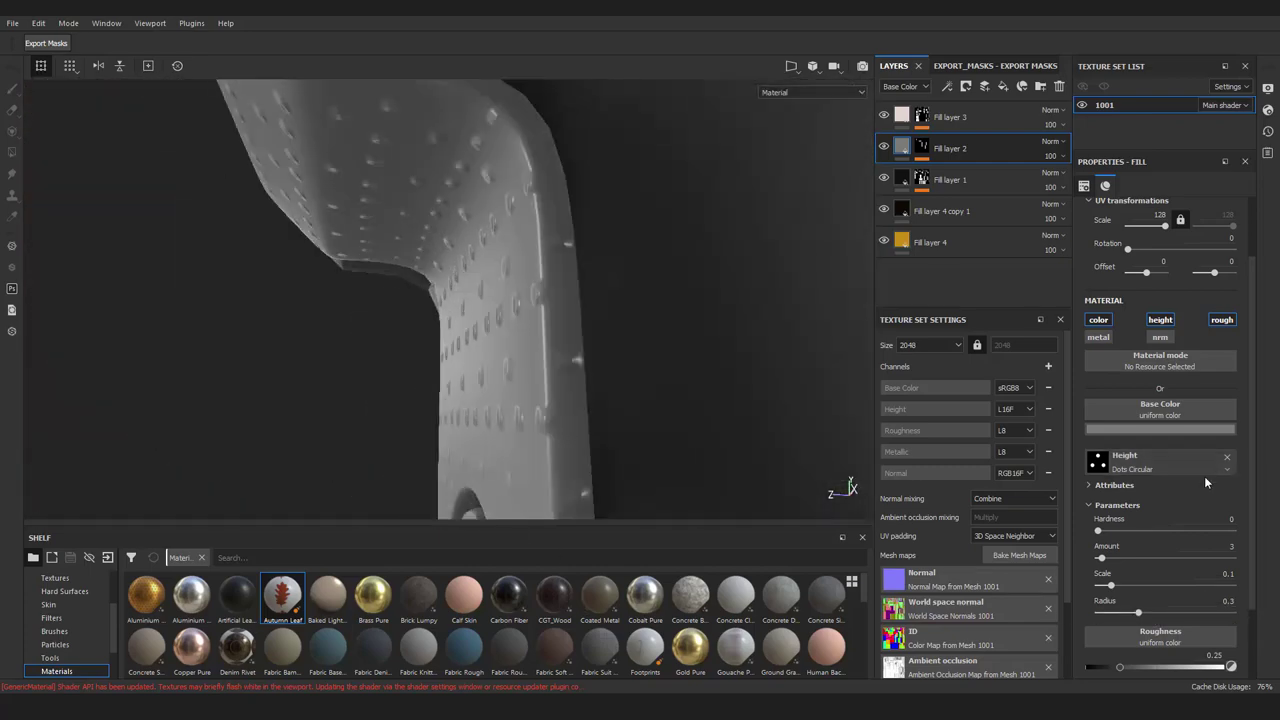
{"action": "left_click_drag", "start_coordinate": [797, 516], "coordinate": [1137, 606], "text": "alt"}
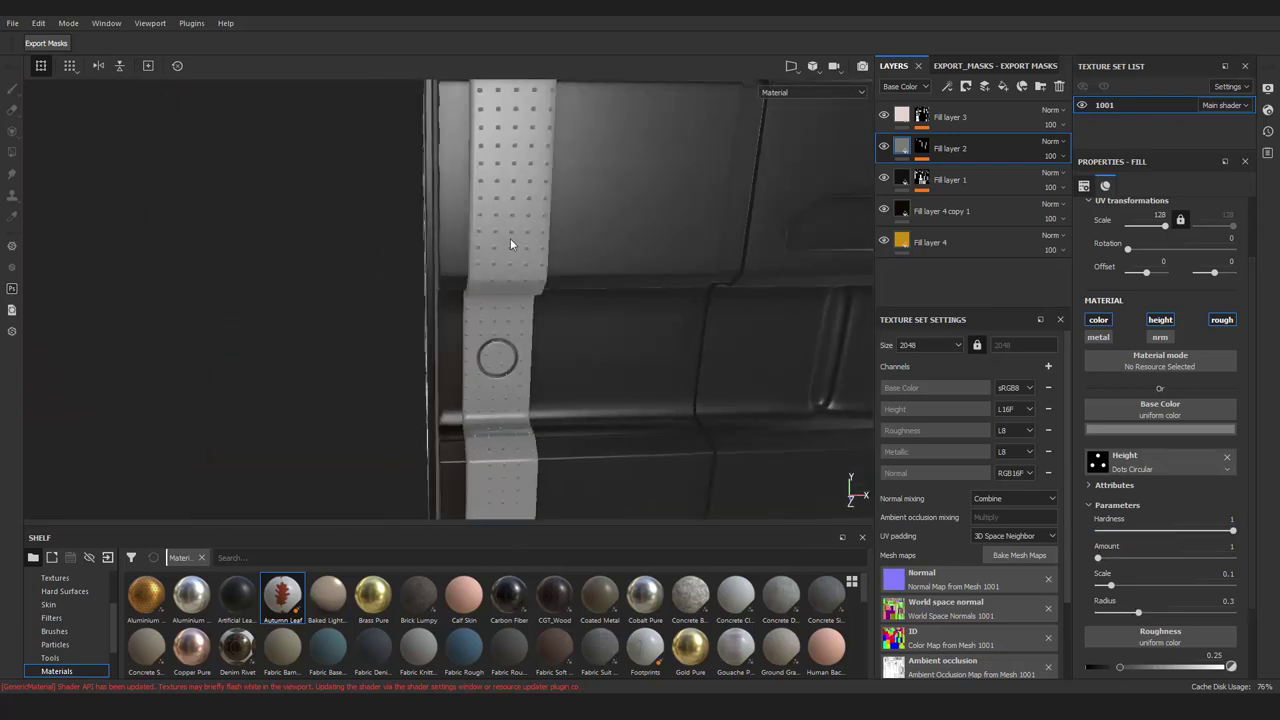
{"action": "left_click_drag", "start_coordinate": [510, 243], "coordinate": [1220, 611], "text": "alt"}
Duplicate the dot layer and rename it Dots(height)
{"action": "scroll", "coordinate": [1156, 617], "scroll_direction": "up", "scroll_amount": 2}
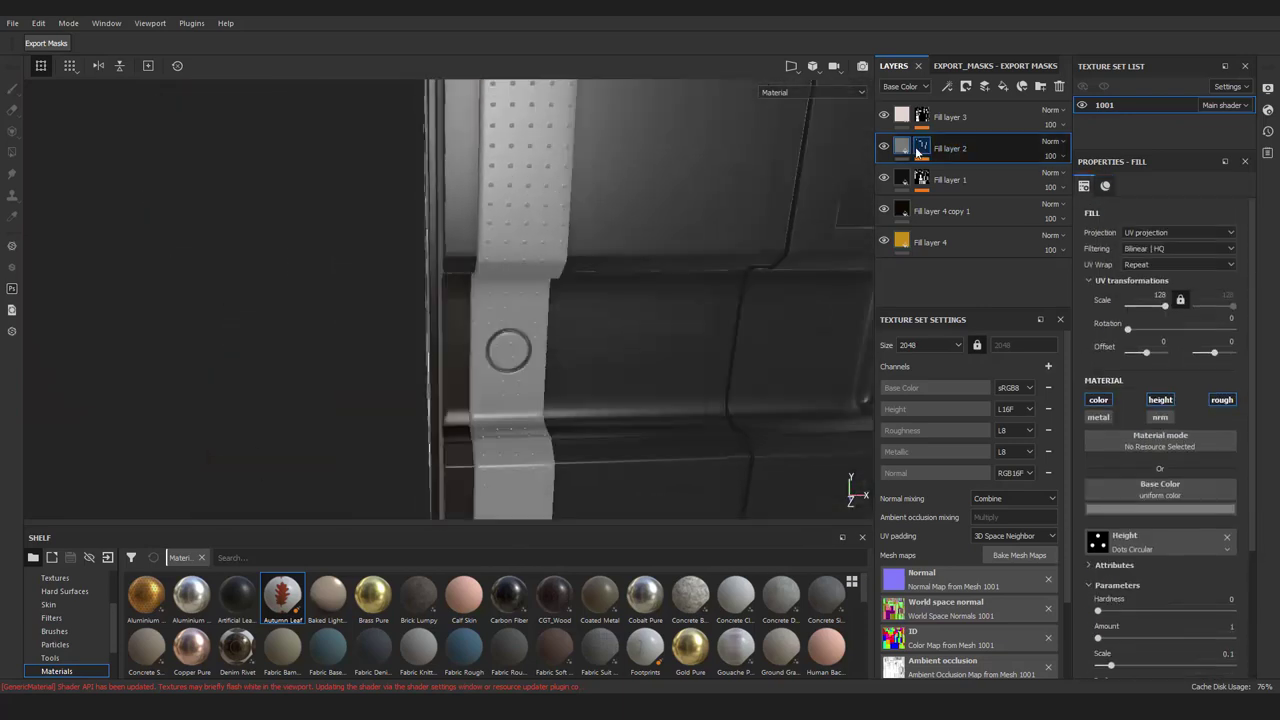
{"action": "key", "text": "ctrl+d"}
{"action": "type", "text": "Dots(heig"}
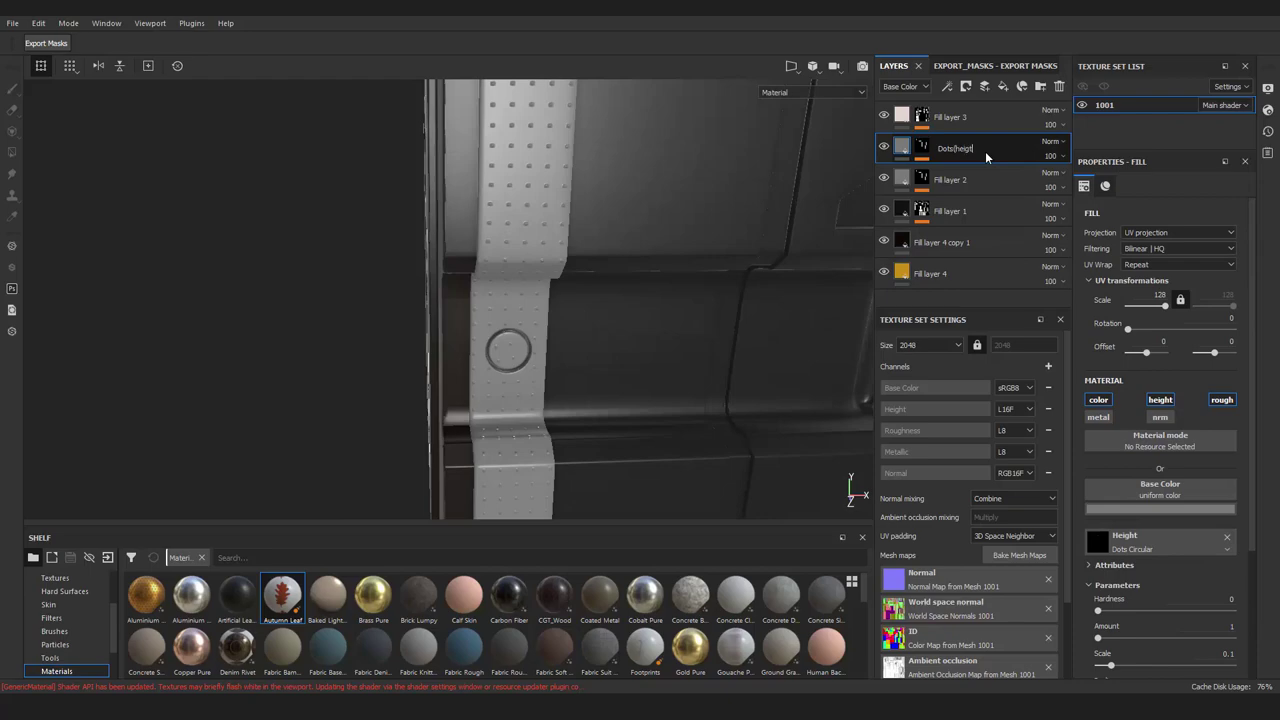
{"action": "type", "text": "ht)"}
{"action": "left_click", "coordinate": [990, 180]}
Mask the dots out of the strap's ring area with a polygon fill
{"action": "left_click_drag", "start_coordinate": [770, 255], "coordinate": [948, 92], "text": "alt"}
{"action": "key", "text": "4"}
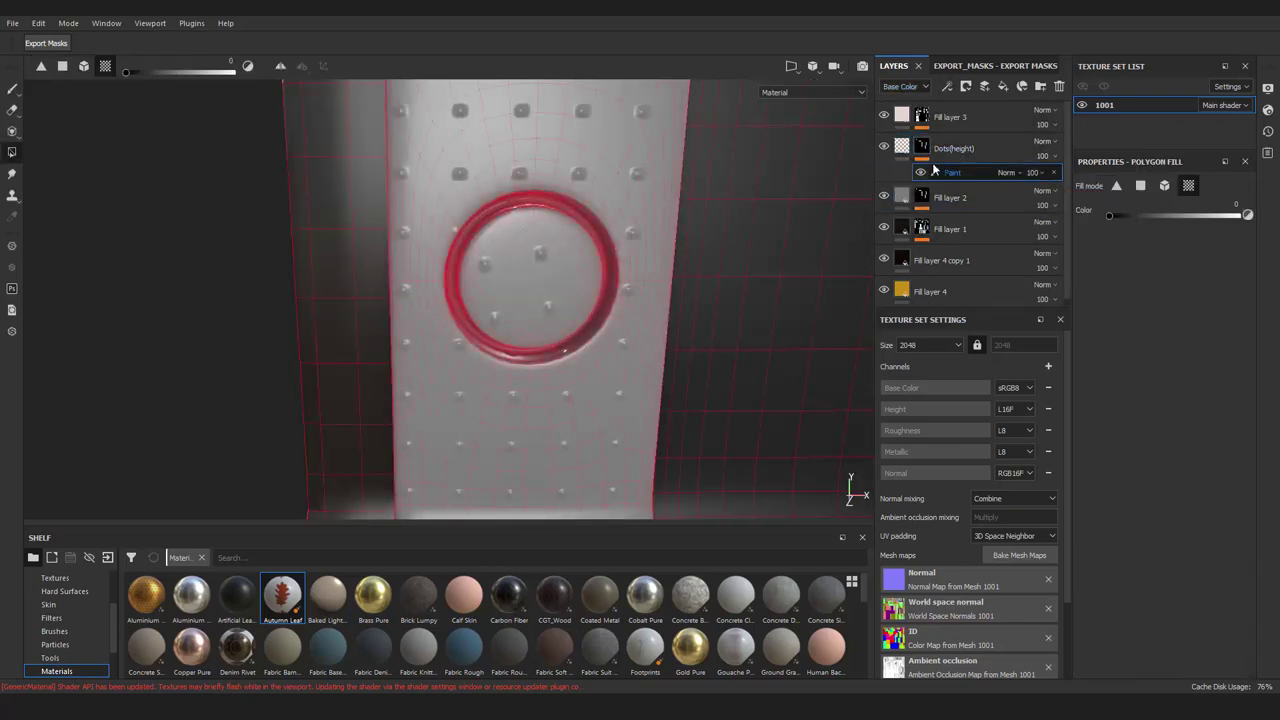
{"action": "left_click", "coordinate": [645, 291]}
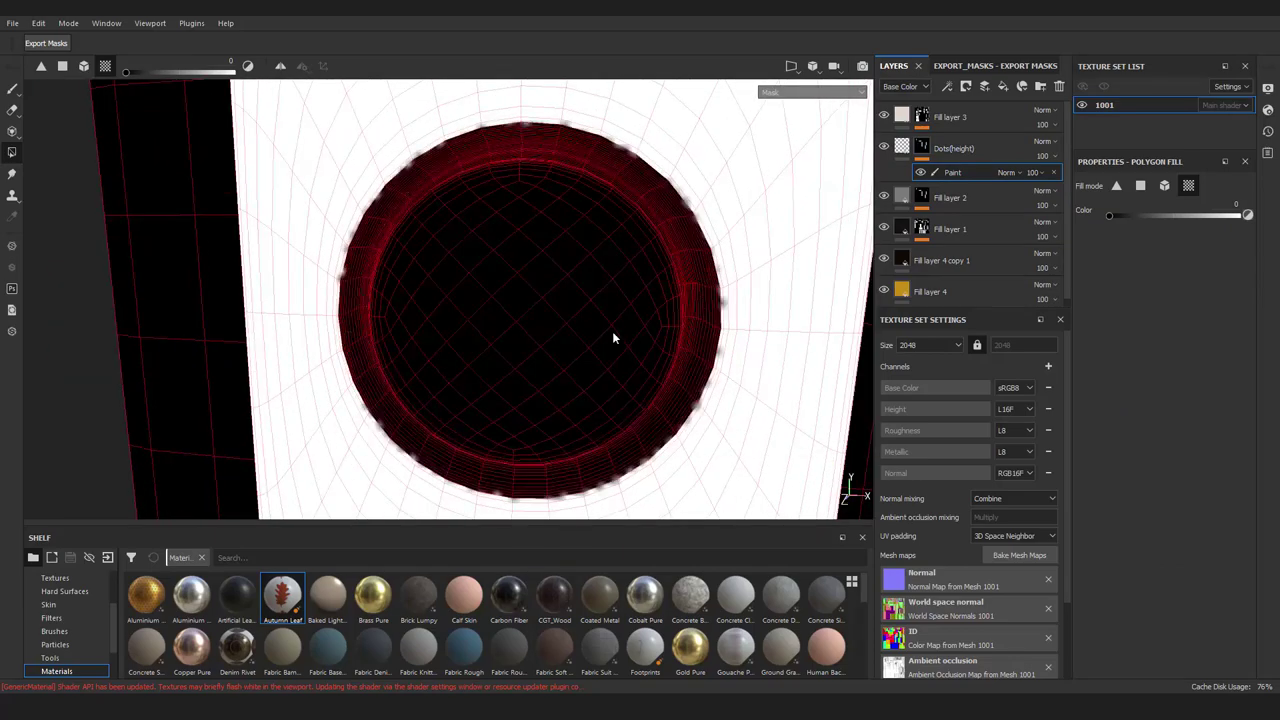
{"action": "left_click_drag", "start_coordinate": [612, 335], "coordinate": [406, 287], "text": "alt"}
{"action": "key", "text": "ctrl+z"}
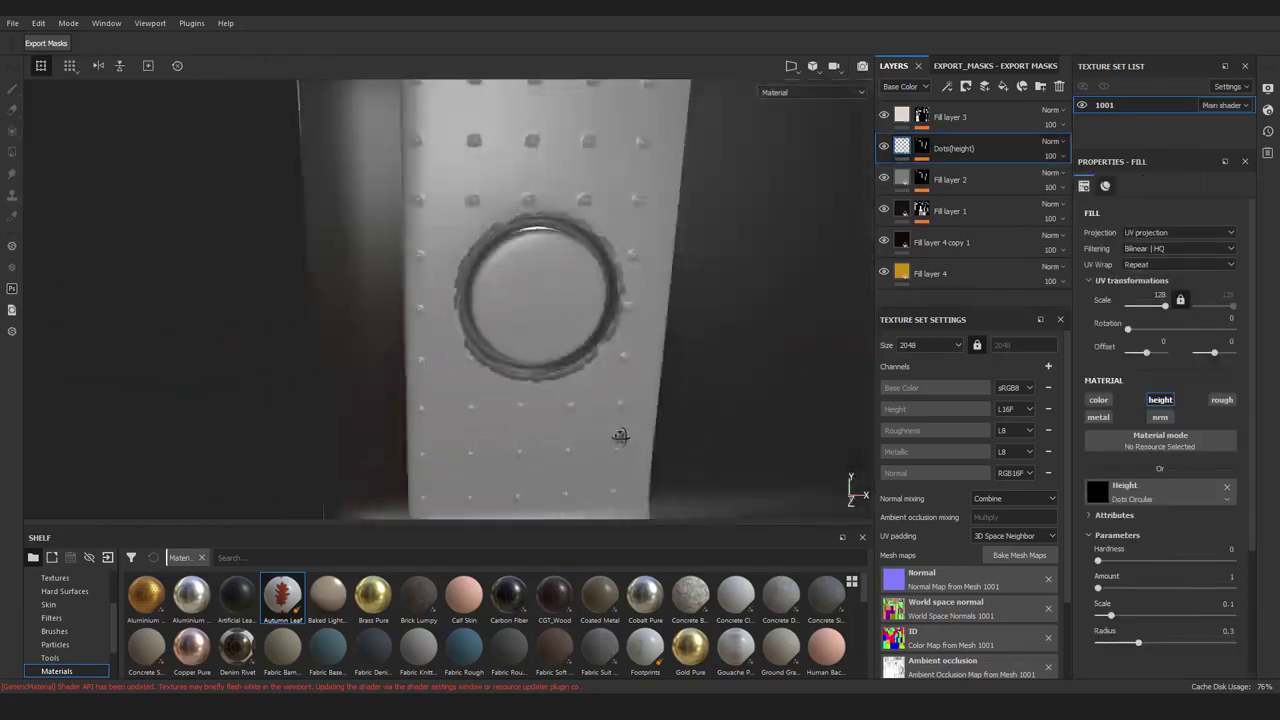
{"action": "left_click_drag", "start_coordinate": [573, 160], "coordinate": [903, 150], "text": "alt"}
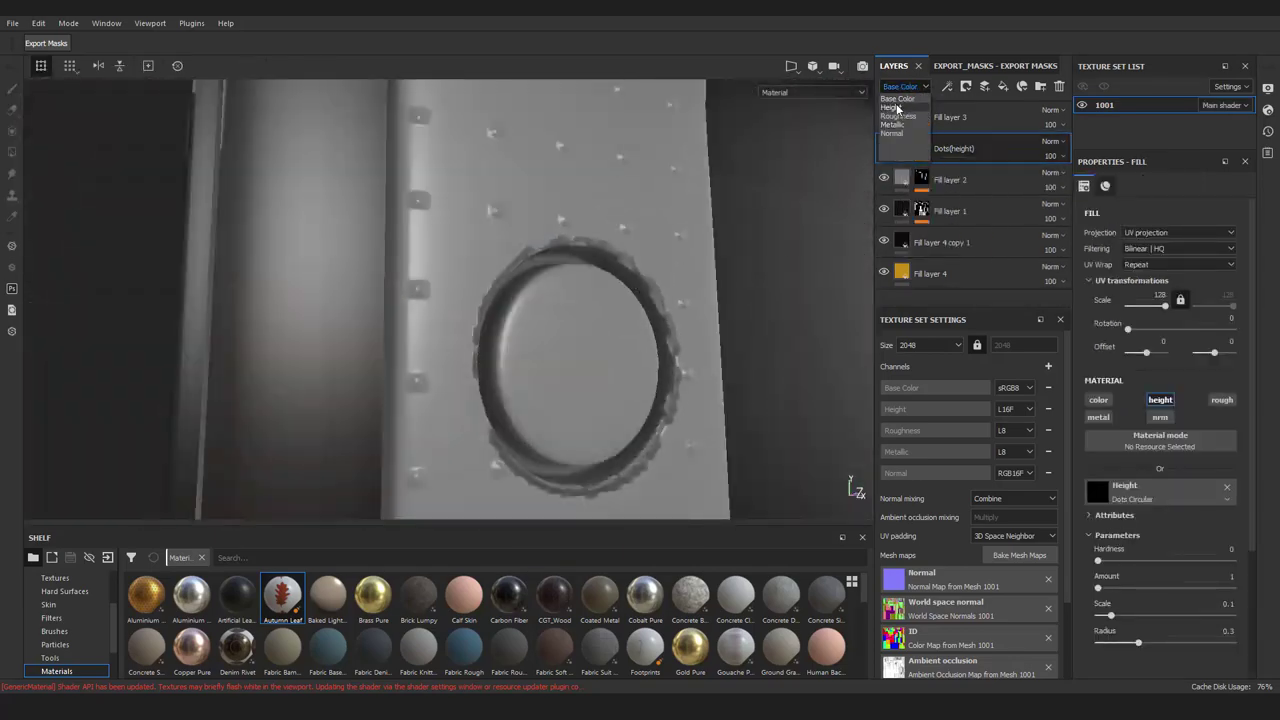
{"action": "mouse_move", "coordinate": [700, 200]}
{"action": "left_mouse_down", "text": "alt"}
{"action": "mouse_move", "coordinate": [349, 157]}
{"action": "mouse_move", "coordinate": [575, 375]}
{"action": "mouse_move", "coordinate": [570, 385]}
{"action": "left_mouse_up", "text": "alt"}
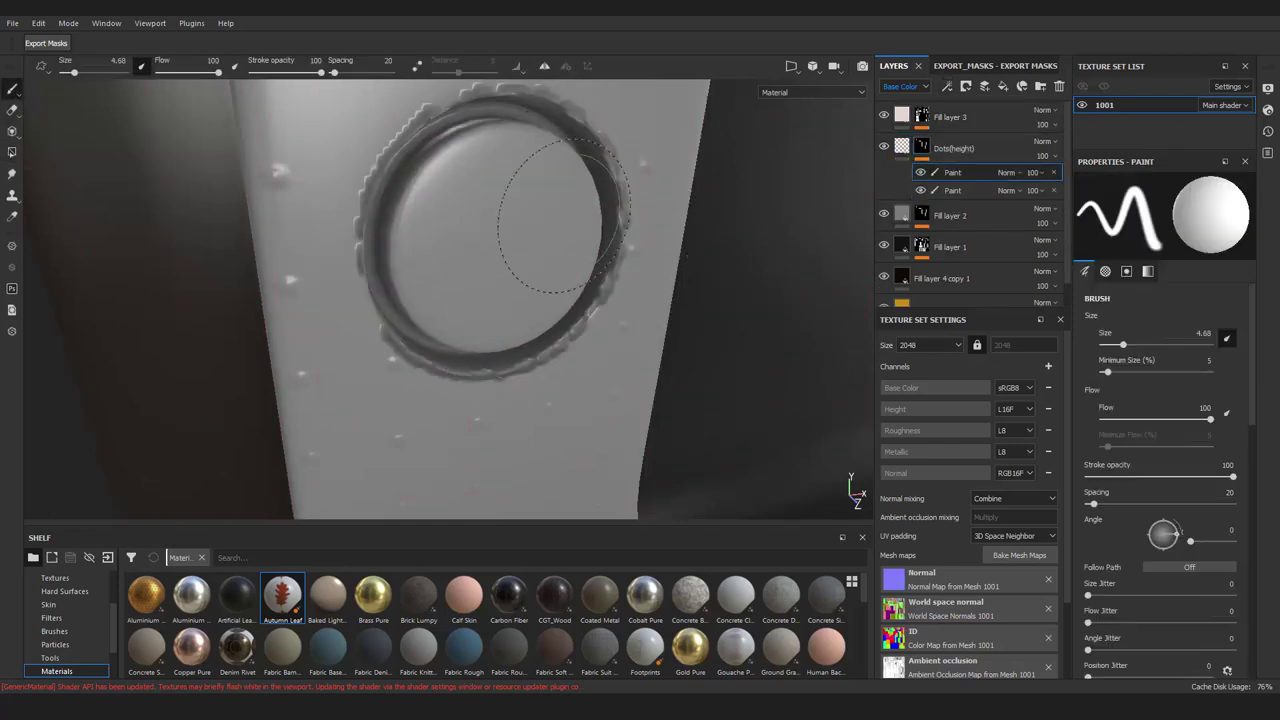
Select the Dots(height) mask with a smaller brush and check the ring in 3D and UV views
{"action": "right_click_drag", "start_coordinate": [563, 215], "coordinate": [540, 215], "text": "ctrl"}
{"action": "left_click_drag", "start_coordinate": [540, 215], "coordinate": [587, 205], "text": "alt"}
{"action": "left_click", "coordinate": [921, 147], "text": "alt"}
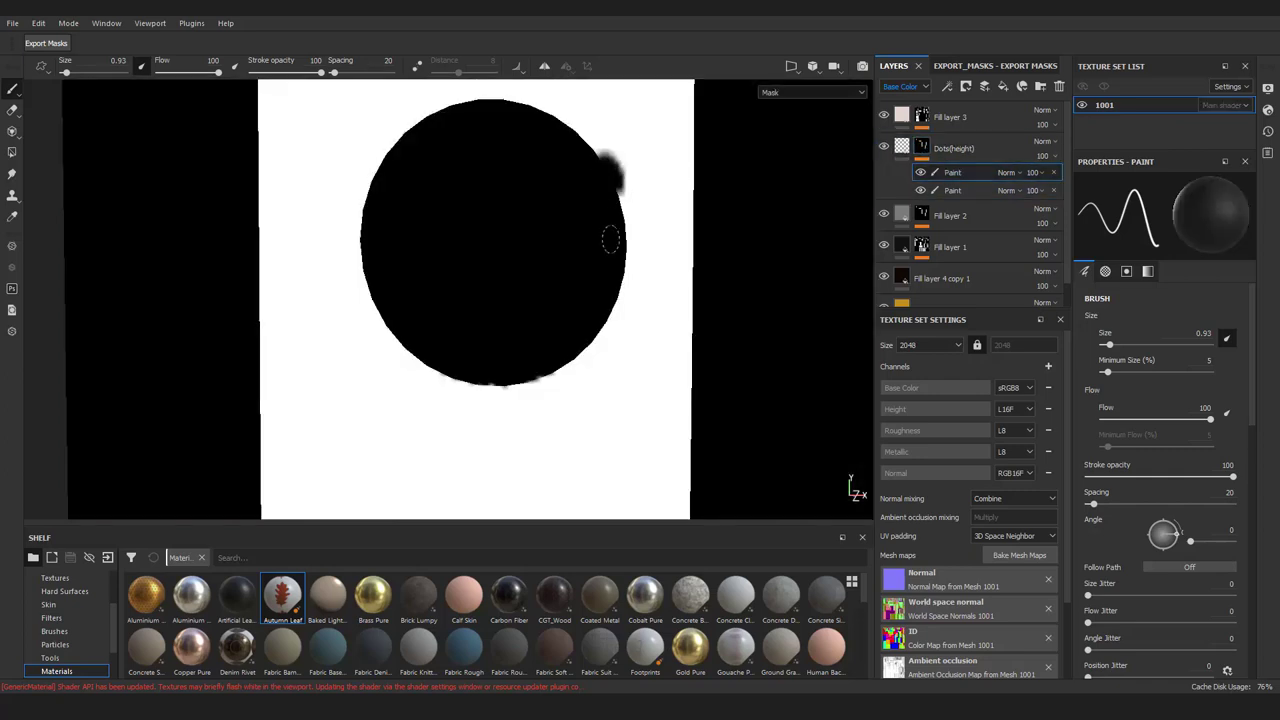
{"action": "key", "text": "m"}
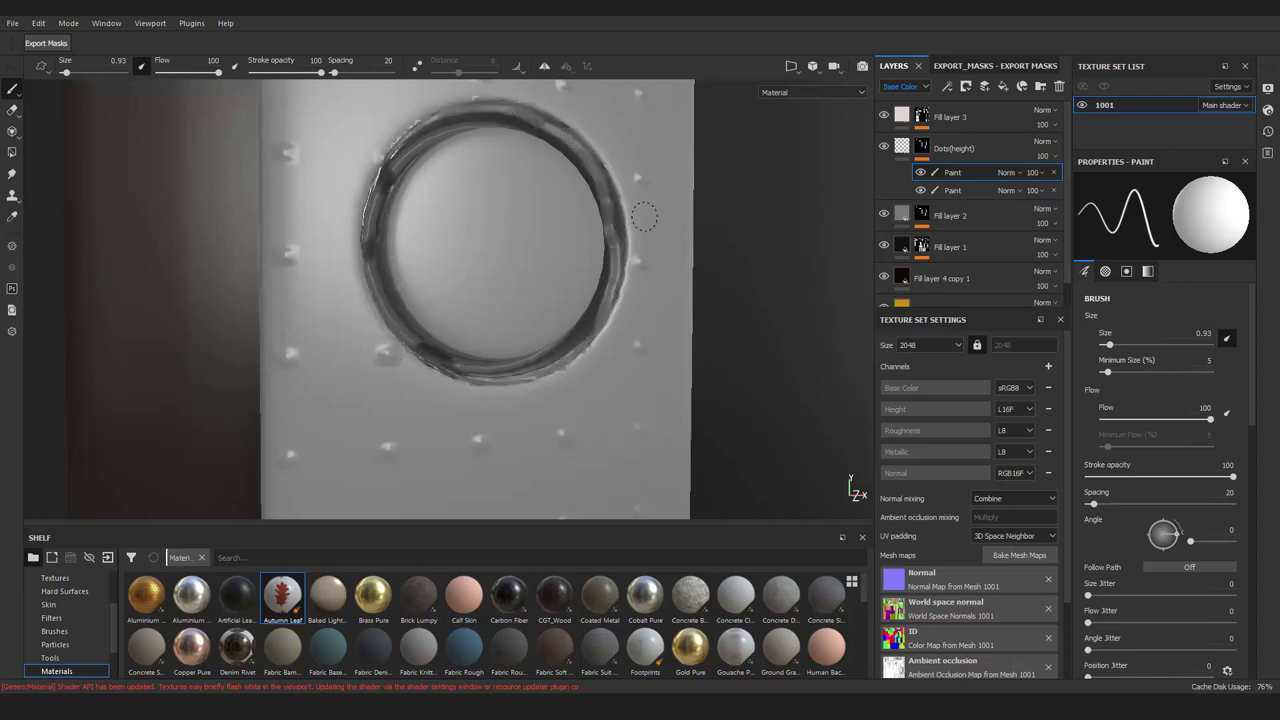
{"action": "scroll", "coordinate": [352, 339], "scroll_direction": "down", "scroll_amount": 3}
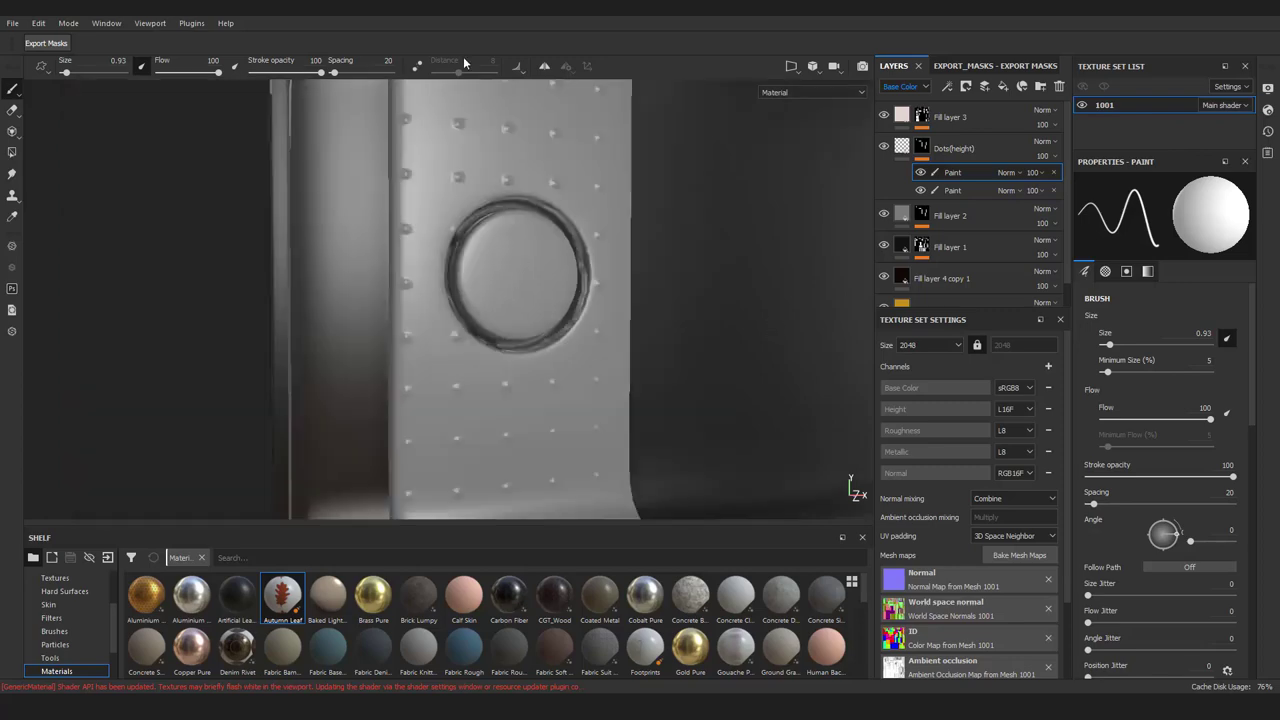
{"action": "left_click_drag", "start_coordinate": [352, 339], "coordinate": [143, 294], "text": "alt"}
{"action": "scroll", "coordinate": [469, 270], "scroll_direction": "up", "scroll_amount": 5}
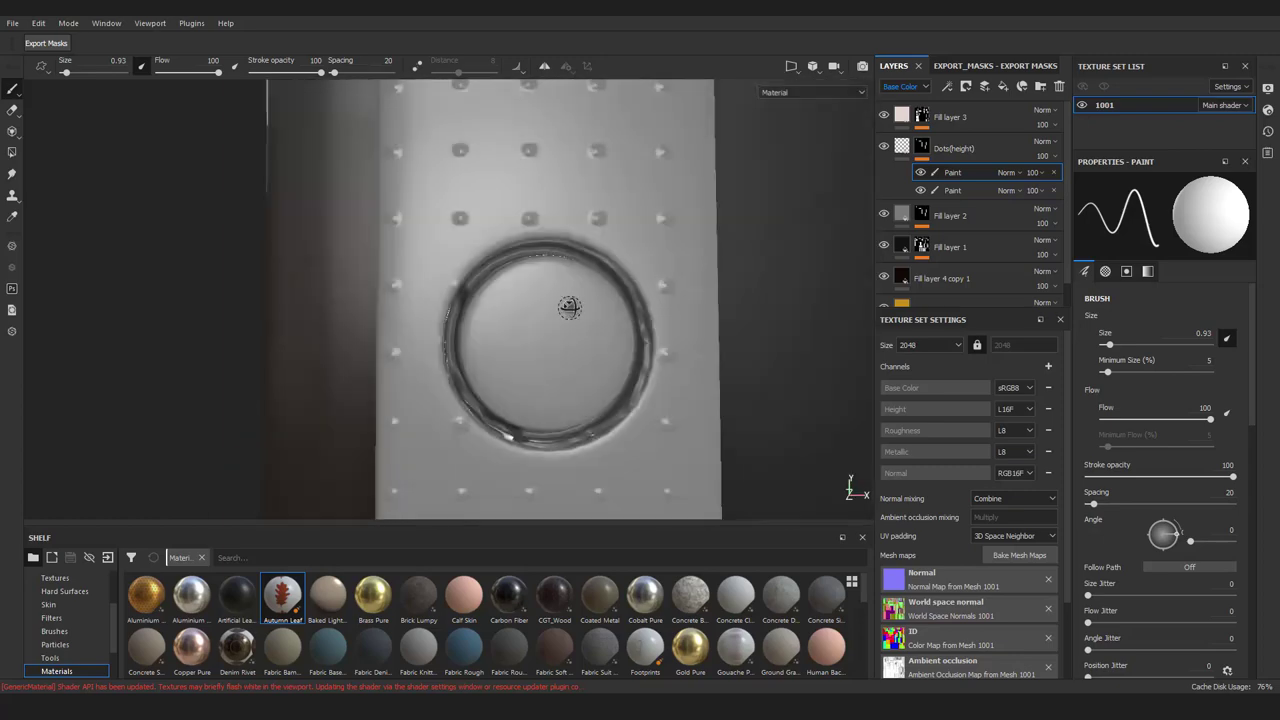
{"action": "left_click", "coordinate": [921, 148]}
{"action": "key", "text": "F2"}
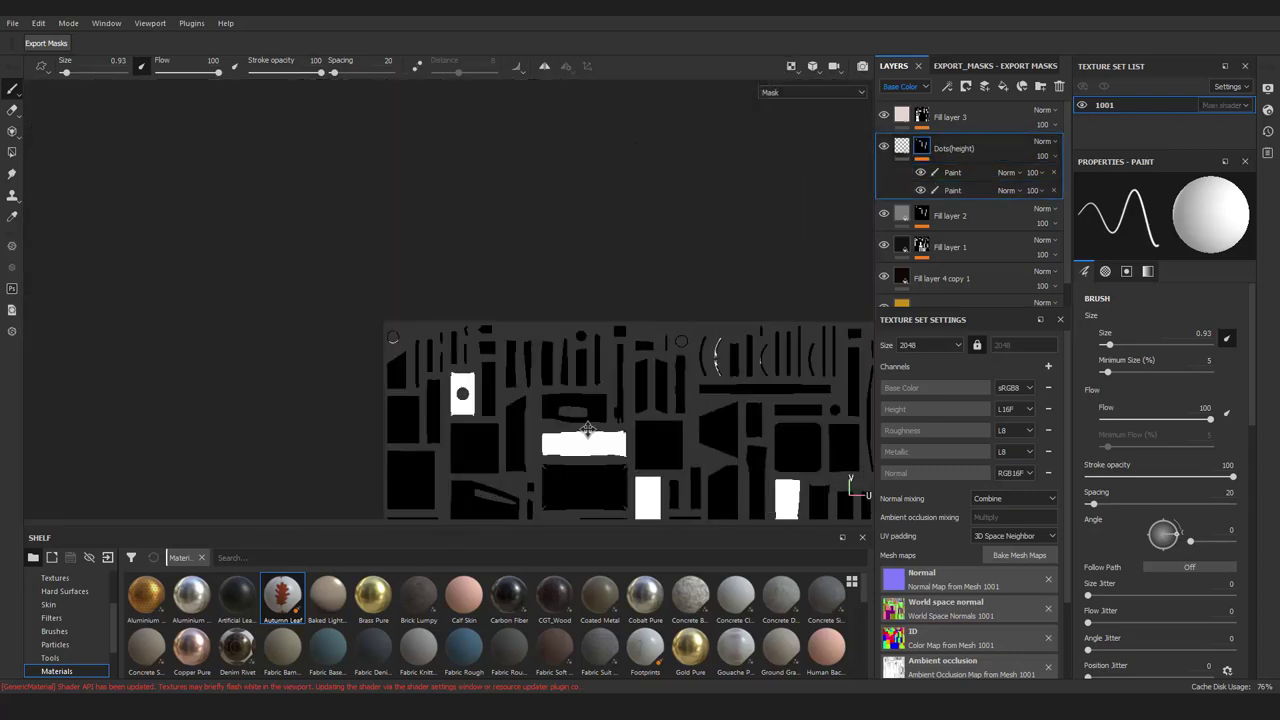
{"action": "scroll", "coordinate": [600, 400], "scroll_direction": "up", "scroll_amount": 5}
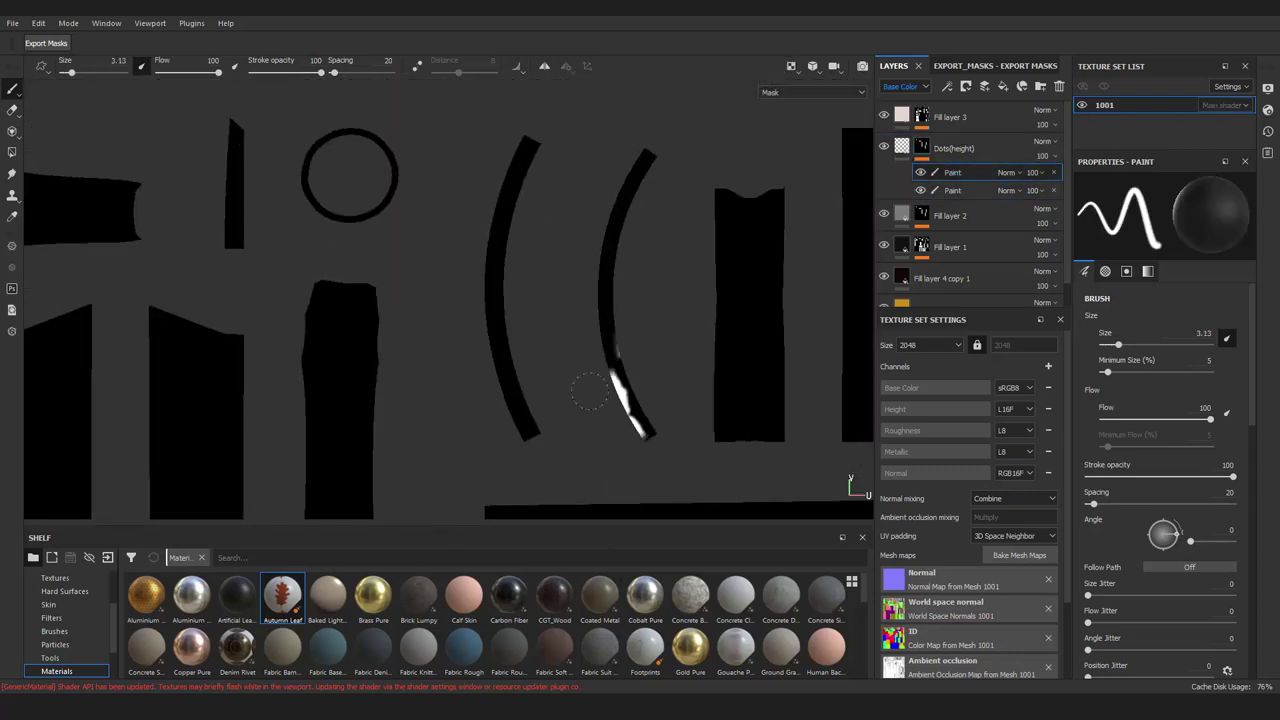
{"action": "scroll", "coordinate": [645, 422], "scroll_direction": "down", "scroll_amount": 3}
{"action": "key", "text": "F2"}
Bring the ring's UV island into view, enlarge the brush, and show 3D and UV side by side
{"action": "scroll", "coordinate": [611, 422], "scroll_direction": "up", "scroll_amount": 5}
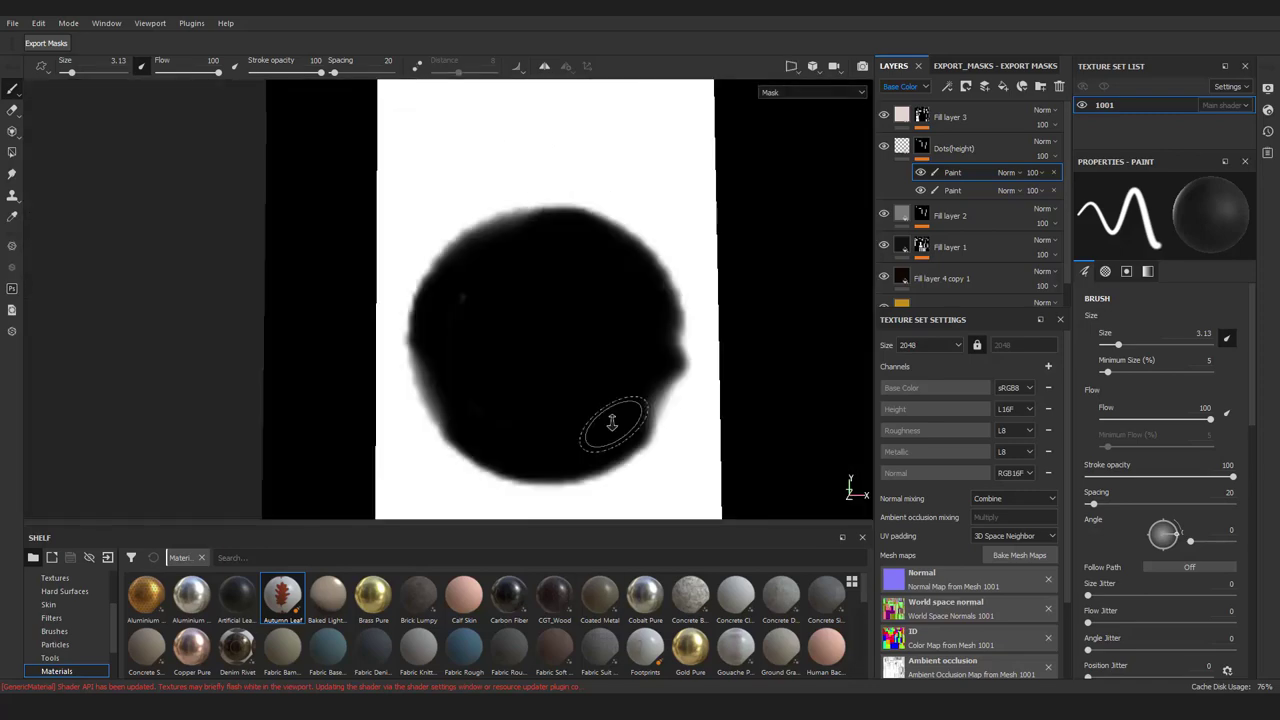
{"action": "key", "text": "m"}
{"action": "mouse_move", "coordinate": [611, 422]}
{"action": "left_mouse_down", "text": "alt"}
{"action": "mouse_move", "coordinate": [561, 363]}
{"action": "mouse_move", "coordinate": [209, 306]}
{"action": "left_mouse_up", "text": "alt"}
{"action": "key", "text": "F3"}
{"action": "key", "text": "m"}
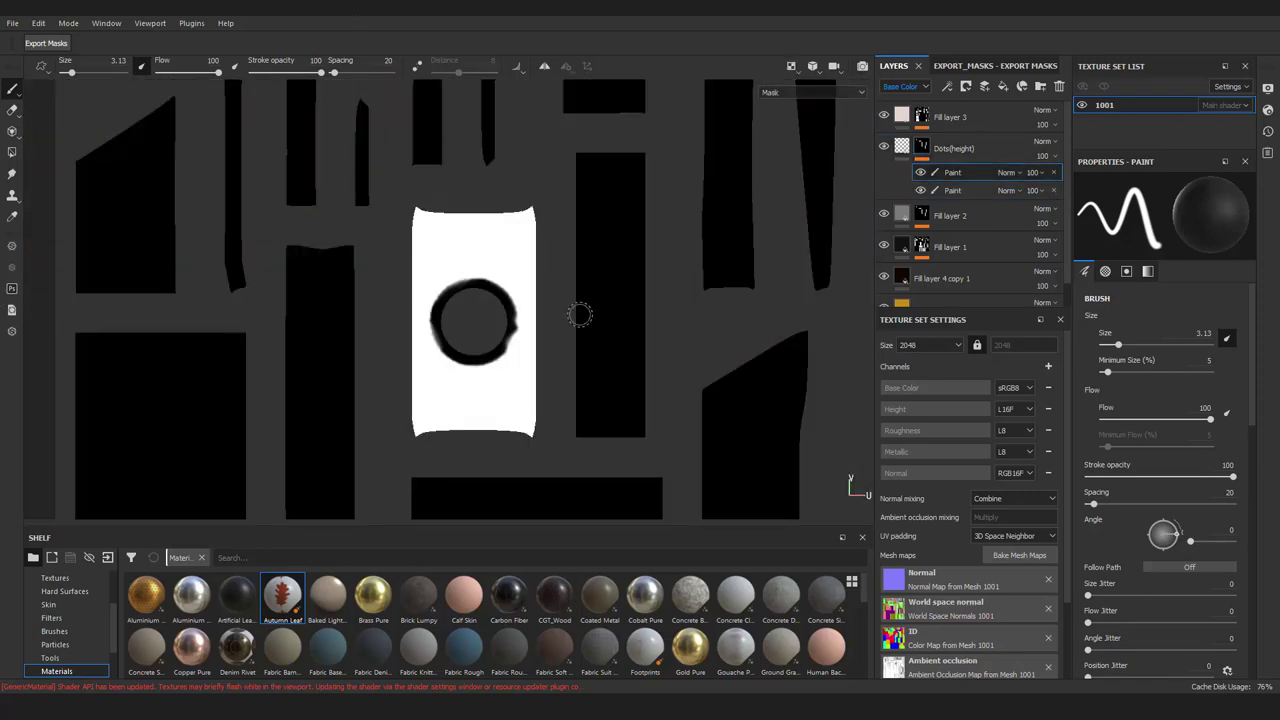
{"action": "middle_click_drag", "start_coordinate": [475, 158], "coordinate": [675, 125]}
{"action": "scroll", "coordinate": [538, 229], "scroll_direction": "up", "scroll_amount": 2}
{"action": "middle_click_drag", "start_coordinate": [538, 229], "coordinate": [375, 172]}
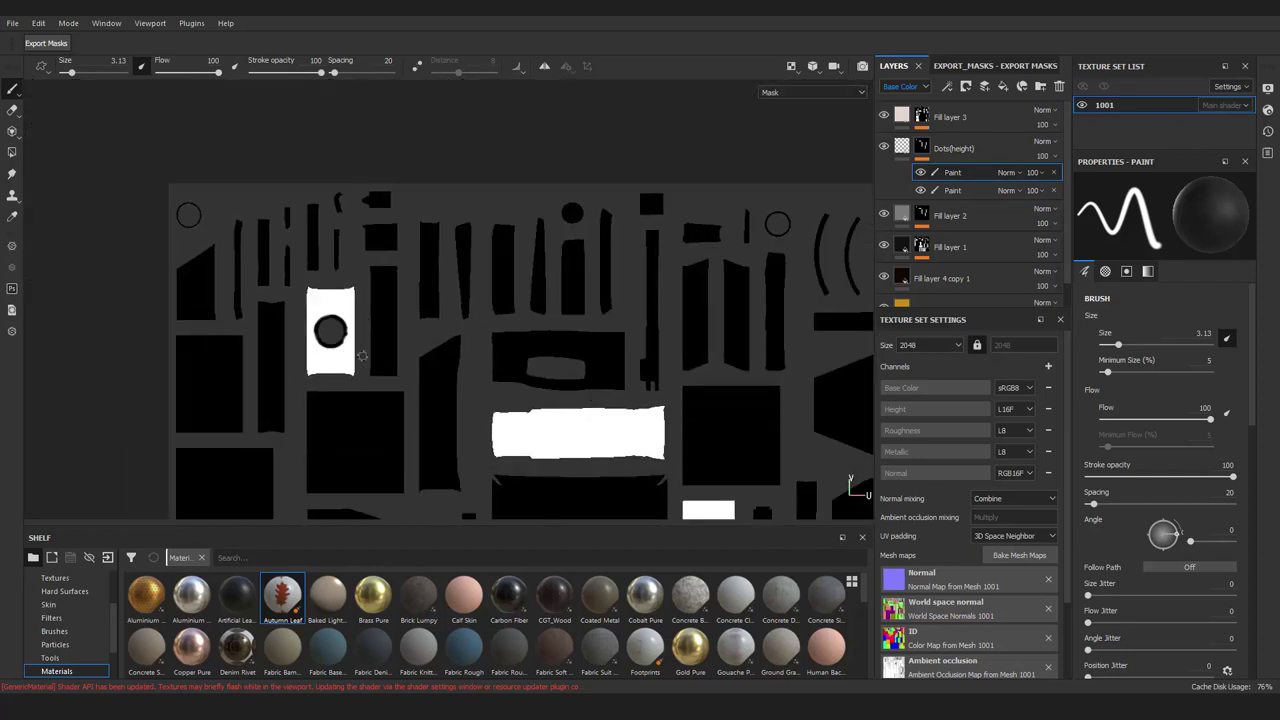
{"action": "key", "text": "bracketright"}
{"action": "key", "text": "bracketright"}
{"action": "key", "text": "bracketright"}
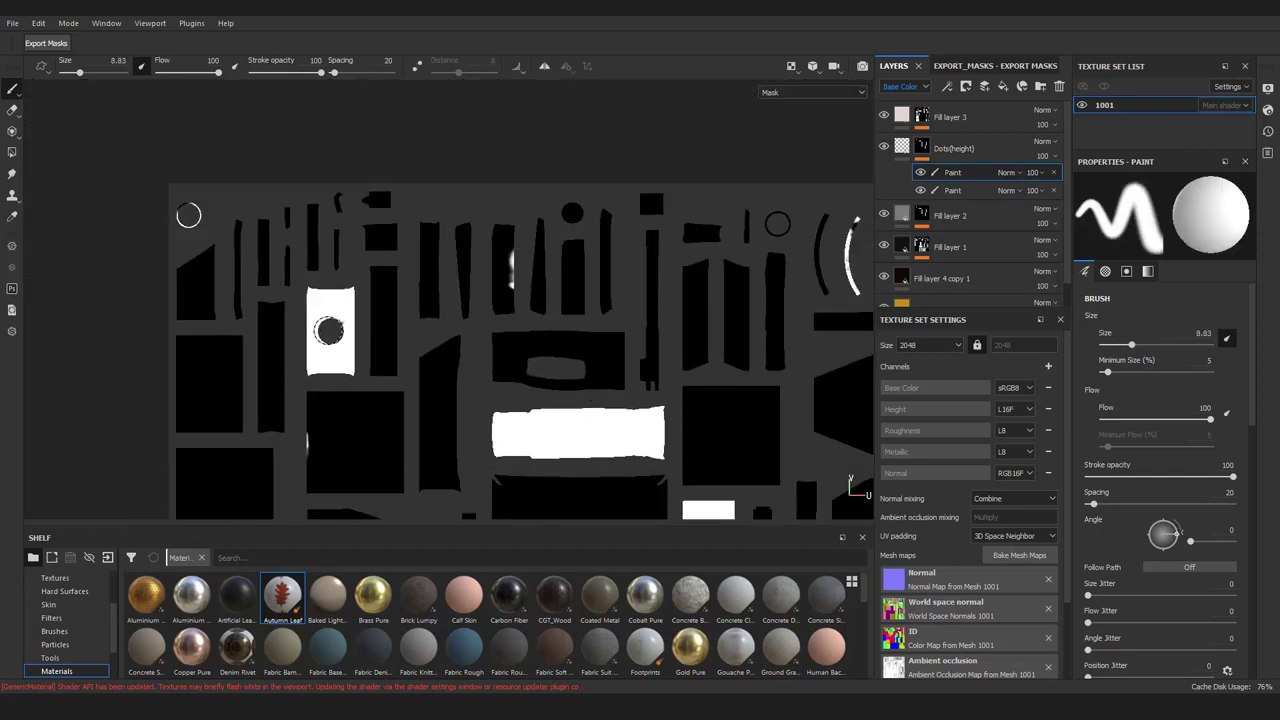
{"action": "key", "text": "F1"}
{"action": "key", "text": "Tab"}
{"action": "mouse_move", "coordinate": [295, 133]}
{"action": "left_mouse_down", "text": "alt"}
{"action": "mouse_move", "coordinate": [257, 337]}
{"action": "mouse_move", "coordinate": [325, 328]}
{"action": "left_mouse_up", "text": "alt"}
Paint a dark spot on Fill layer 1's mask around the strap's round recess
{"action": "left_click", "coordinate": [257, 337]}
{"action": "left_click_drag", "start_coordinate": [309, 247], "coordinate": [406, 383], "text": "alt"}
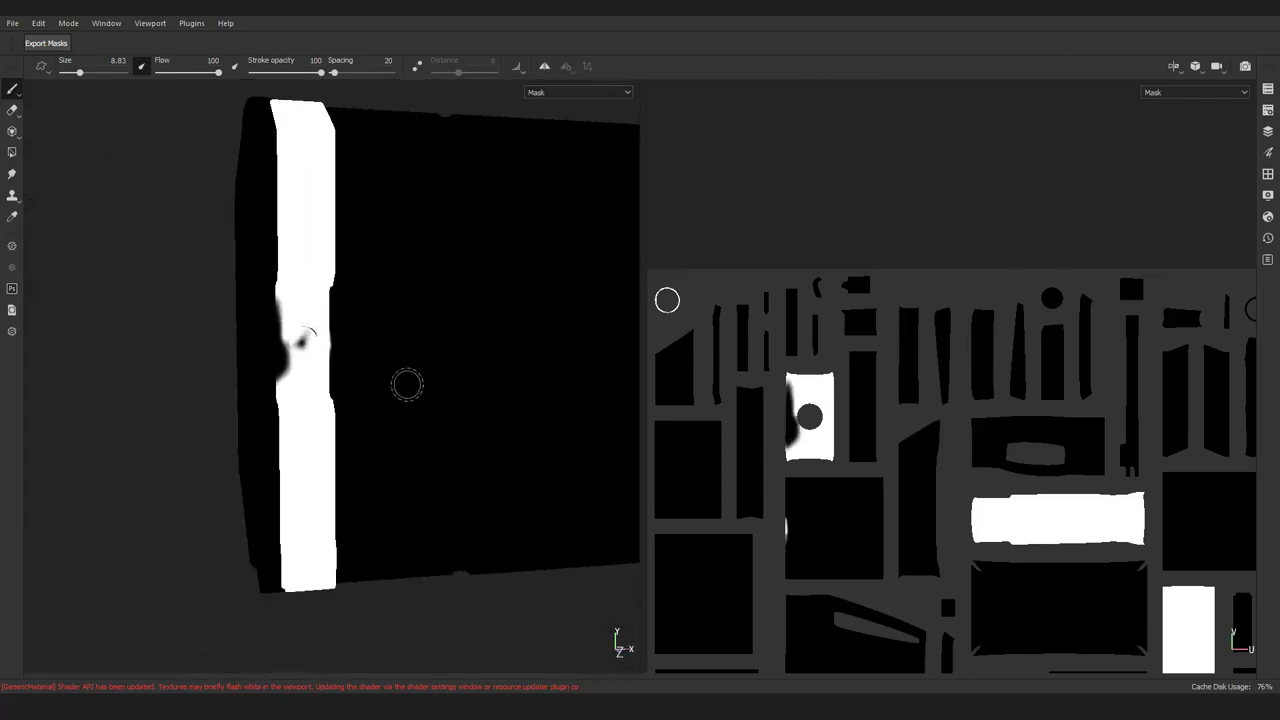
{"action": "scroll", "coordinate": [966, 334], "scroll_direction": "up", "scroll_amount": 2}
{"action": "mouse_move", "coordinate": [966, 334]}
{"action": "middle_mouse_down"}
{"action": "mouse_move", "coordinate": [831, 263]}
{"action": "mouse_move", "coordinate": [857, 151]}
{"action": "middle_mouse_up"}
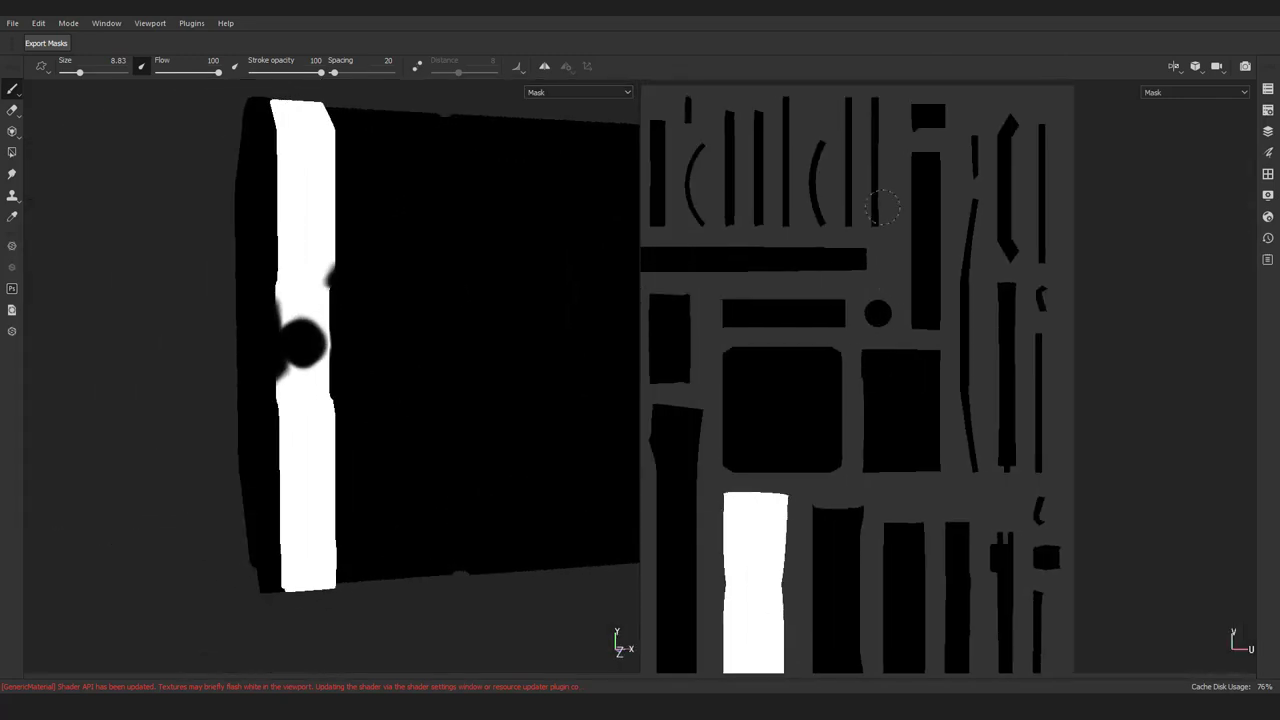
{"action": "scroll", "coordinate": [857, 151], "scroll_direction": "down", "scroll_amount": 2}
{"action": "scroll", "coordinate": [694, 174], "scroll_direction": "up", "scroll_amount": 2}
{"action": "scroll", "coordinate": [850, 281], "scroll_direction": "up", "scroll_amount": 2}
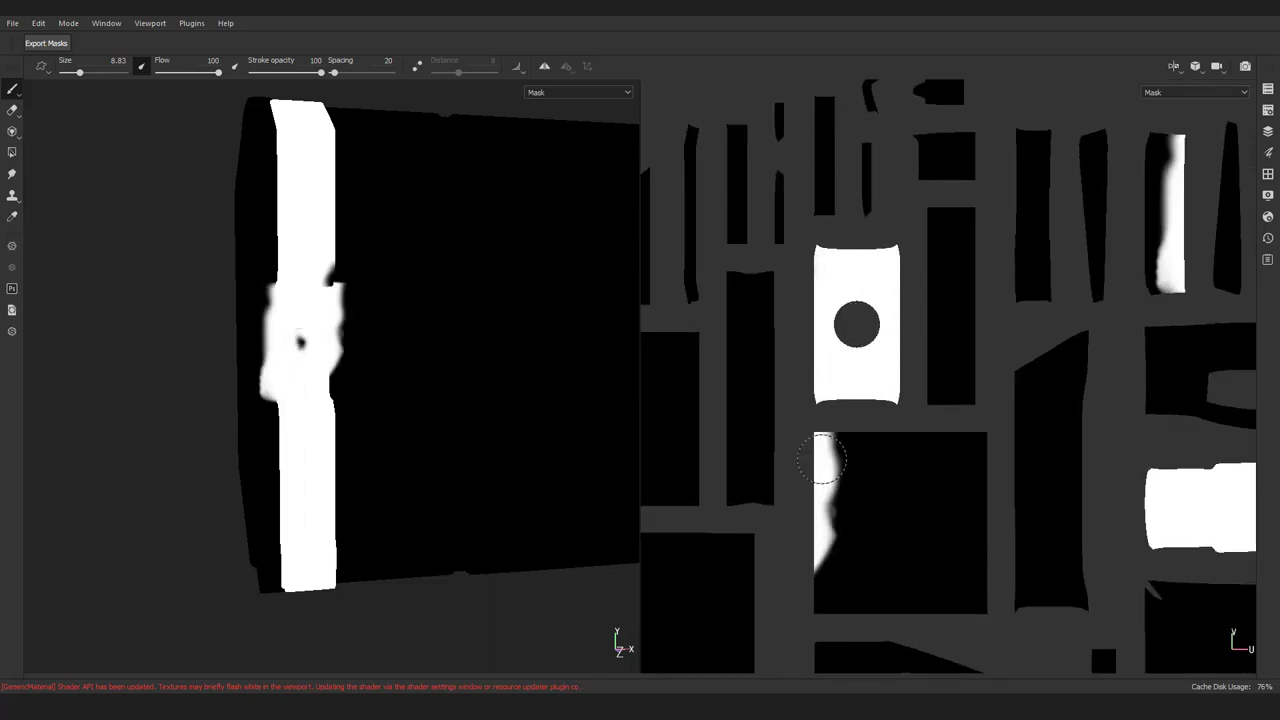
{"action": "key", "text": "f"}
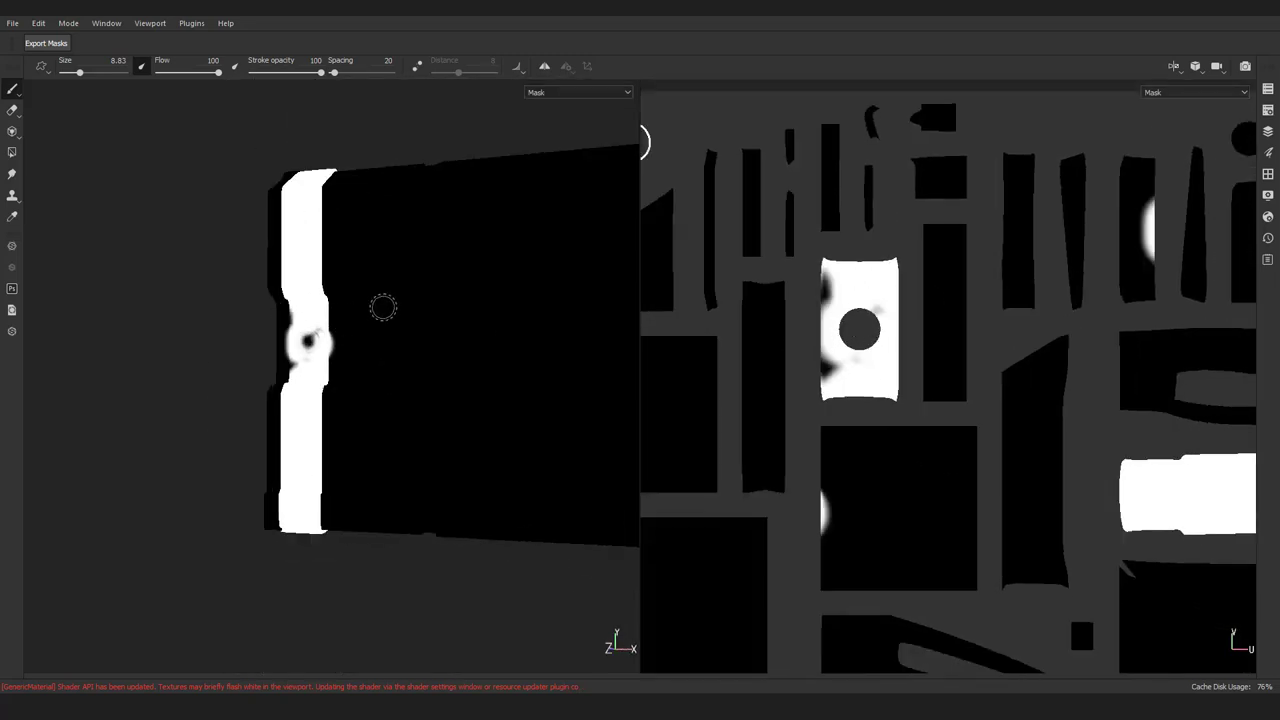
Toggle between material and mask views to check the ring, then restore the side panels
{"action": "key", "text": "m"}
{"action": "key", "text": "f"}
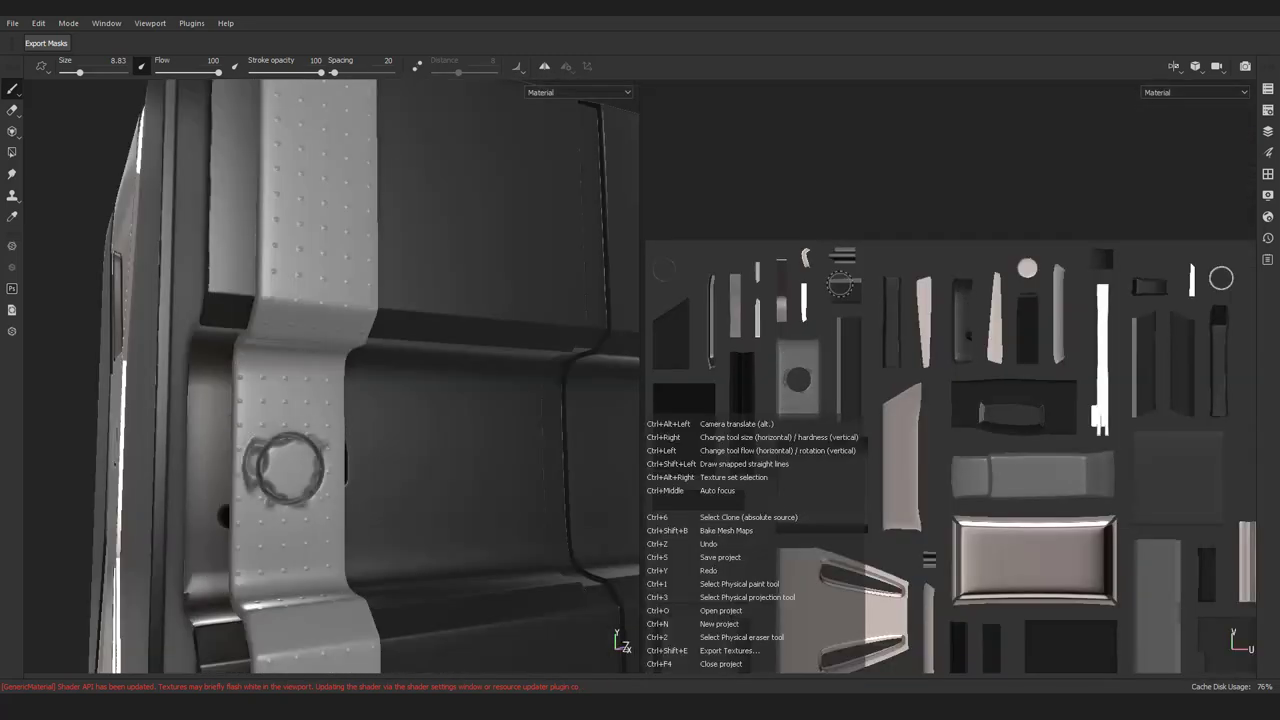
{"action": "key", "text": "c"}
{"action": "scroll", "coordinate": [869, 284], "scroll_direction": "up", "scroll_amount": 2}
{"action": "scroll", "coordinate": [870, 360], "scroll_direction": "up", "scroll_amount": 2}
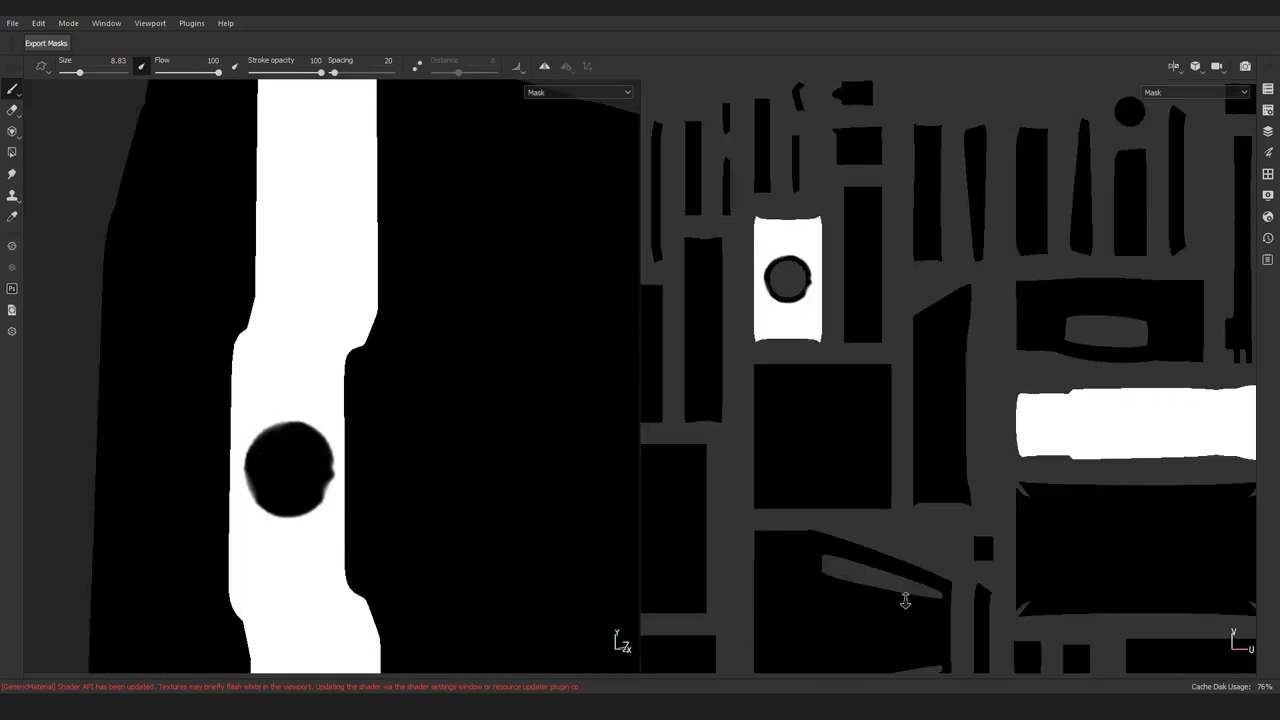
{"action": "scroll", "coordinate": [874, 439], "scroll_direction": "up", "scroll_amount": 3}
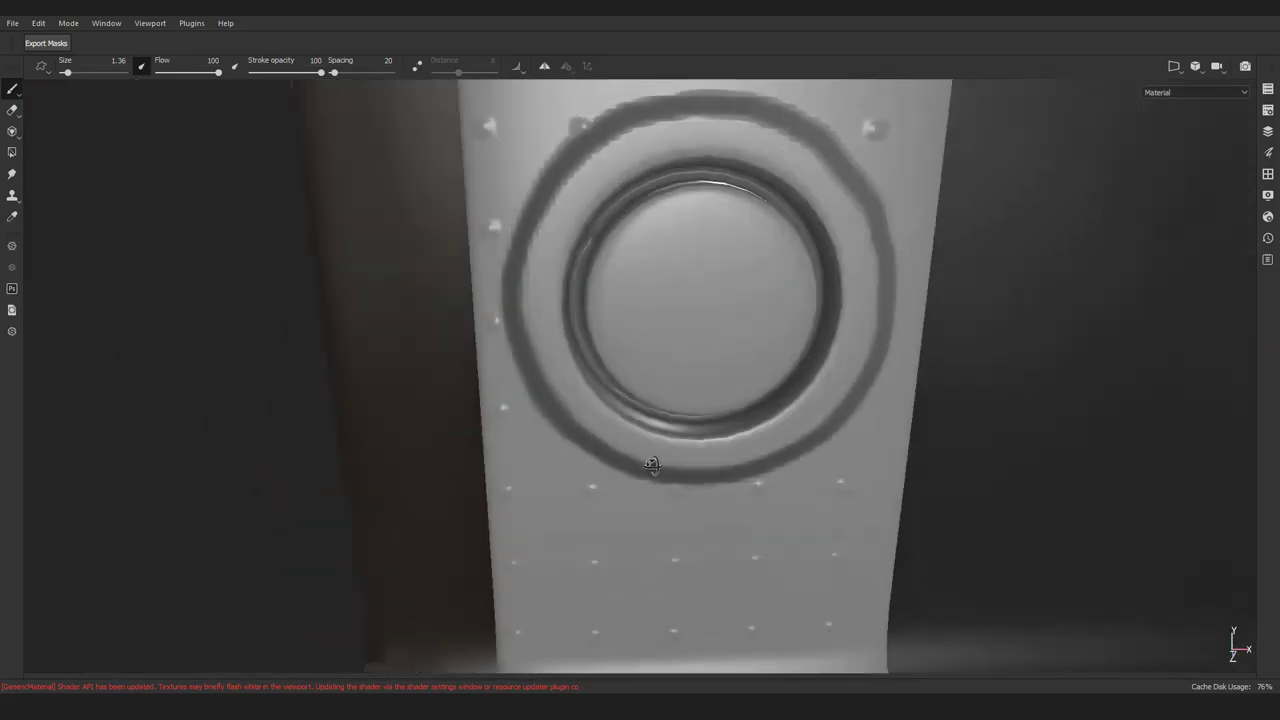
{"action": "key", "text": "Tab"}
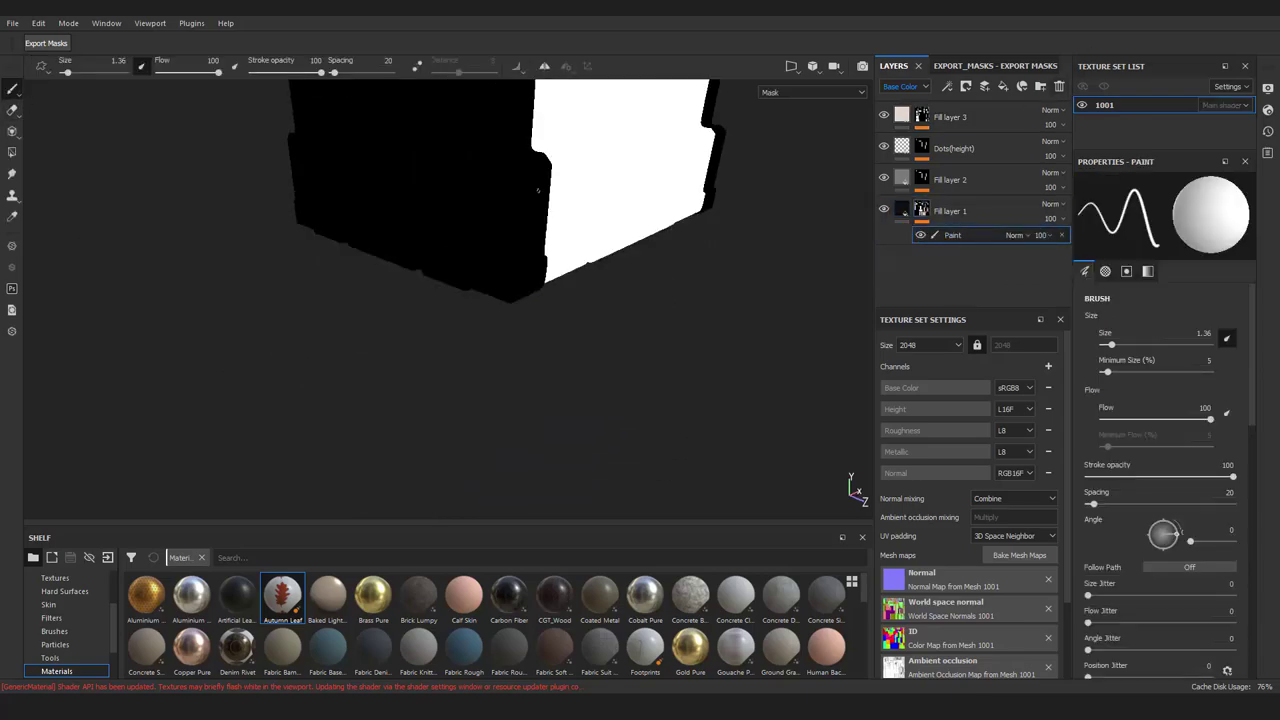
Switch to the Polygon Fill tool and orbit the black crate round to its front face
{"action": "left_click_drag", "start_coordinate": [760, 330], "coordinate": [613, 443], "text": "alt"}
{"action": "left_click", "coordinate": [11, 152]}
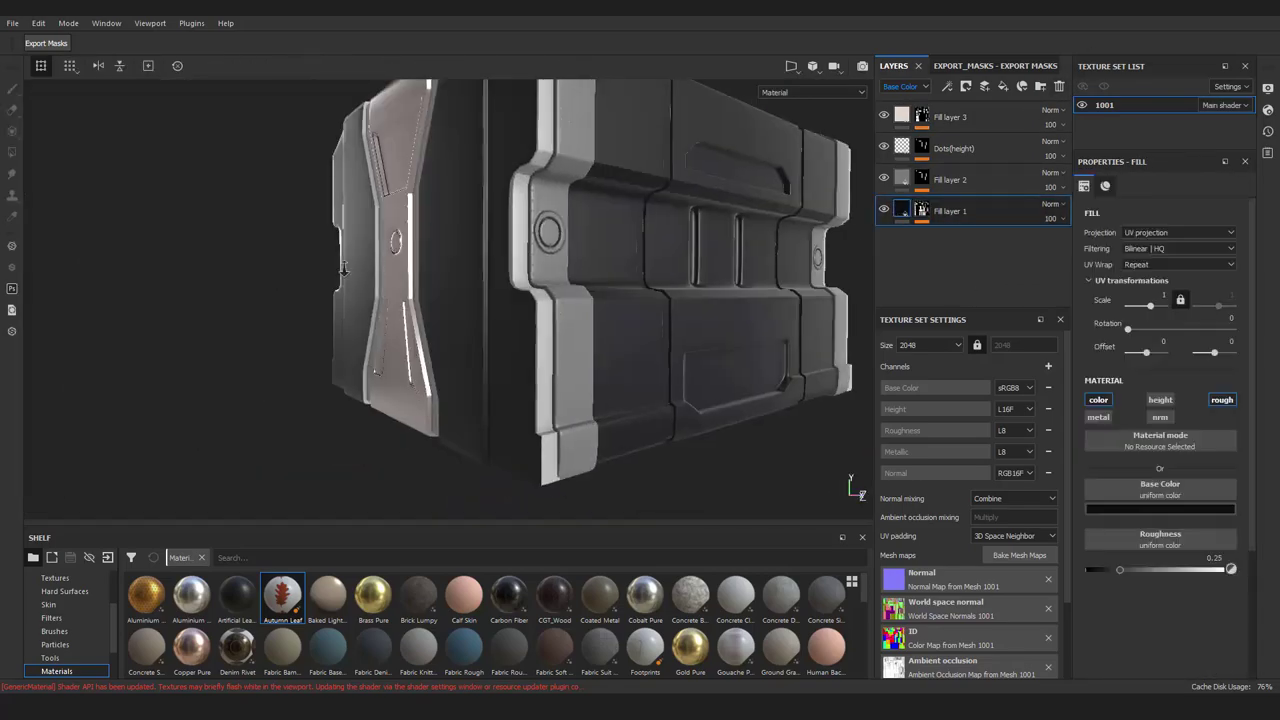
{"action": "left_click_drag", "start_coordinate": [343, 268], "coordinate": [665, 267], "text": "alt"}
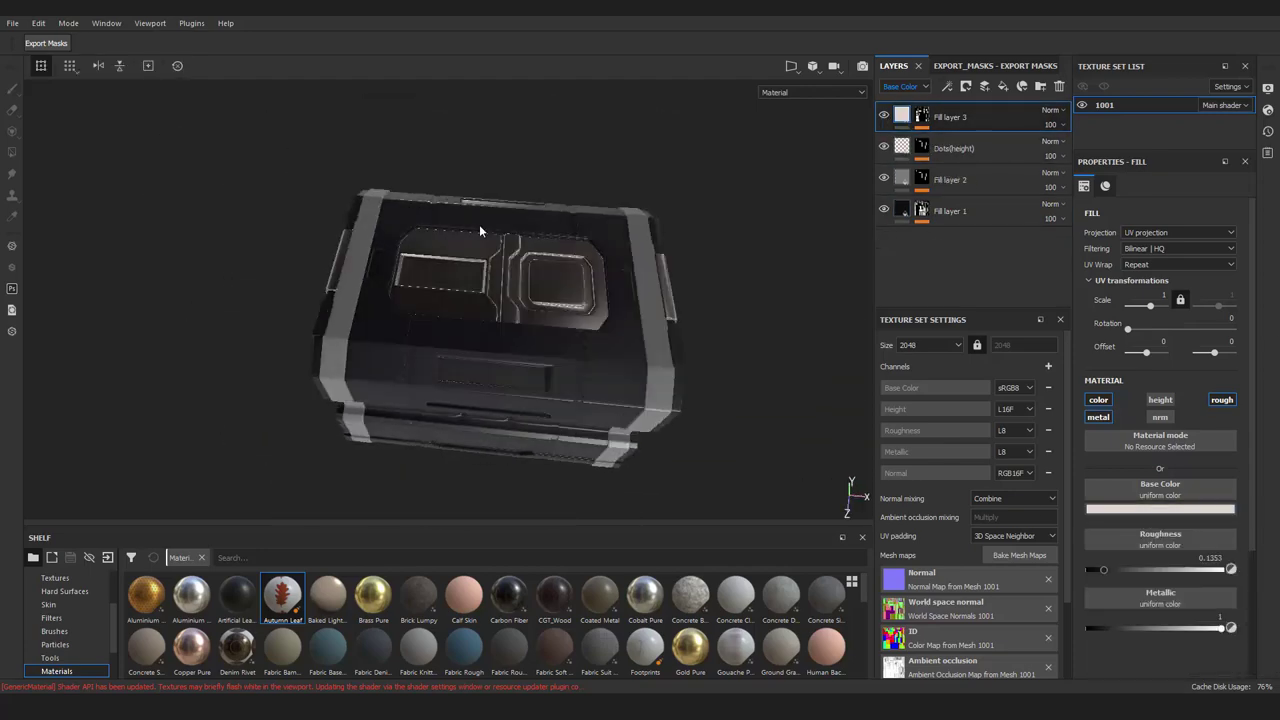
{"action": "mouse_move", "coordinate": [480, 229]}
{"action": "left_mouse_down", "text": "alt"}
{"action": "mouse_move", "coordinate": [466, 437]}
{"action": "mouse_move", "coordinate": [622, 347]}
{"action": "mouse_move", "coordinate": [454, 366]}
{"action": "mouse_move", "coordinate": [602, 160]}
{"action": "left_mouse_up", "text": "alt"}
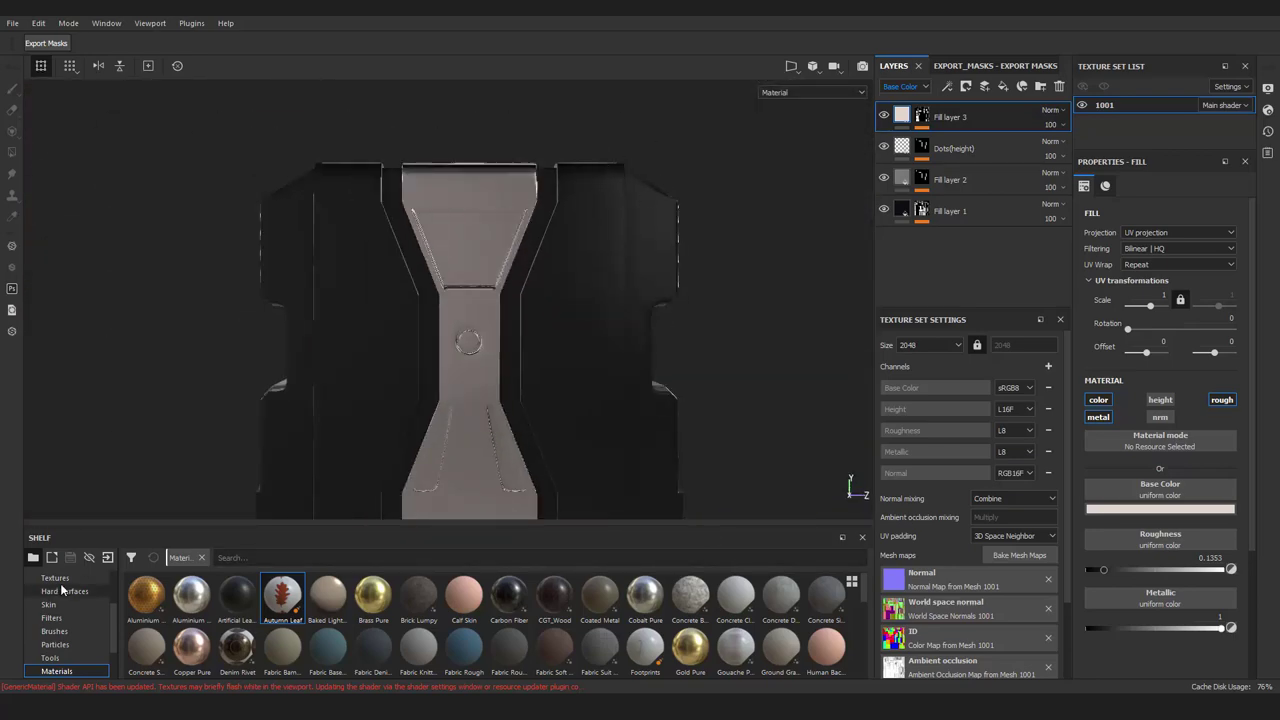
Search the shelf for 'bolt' and add a new fill layer on top of the stack
{"action": "left_click", "coordinate": [201, 557]}
{"action": "type", "text": "bolt"}
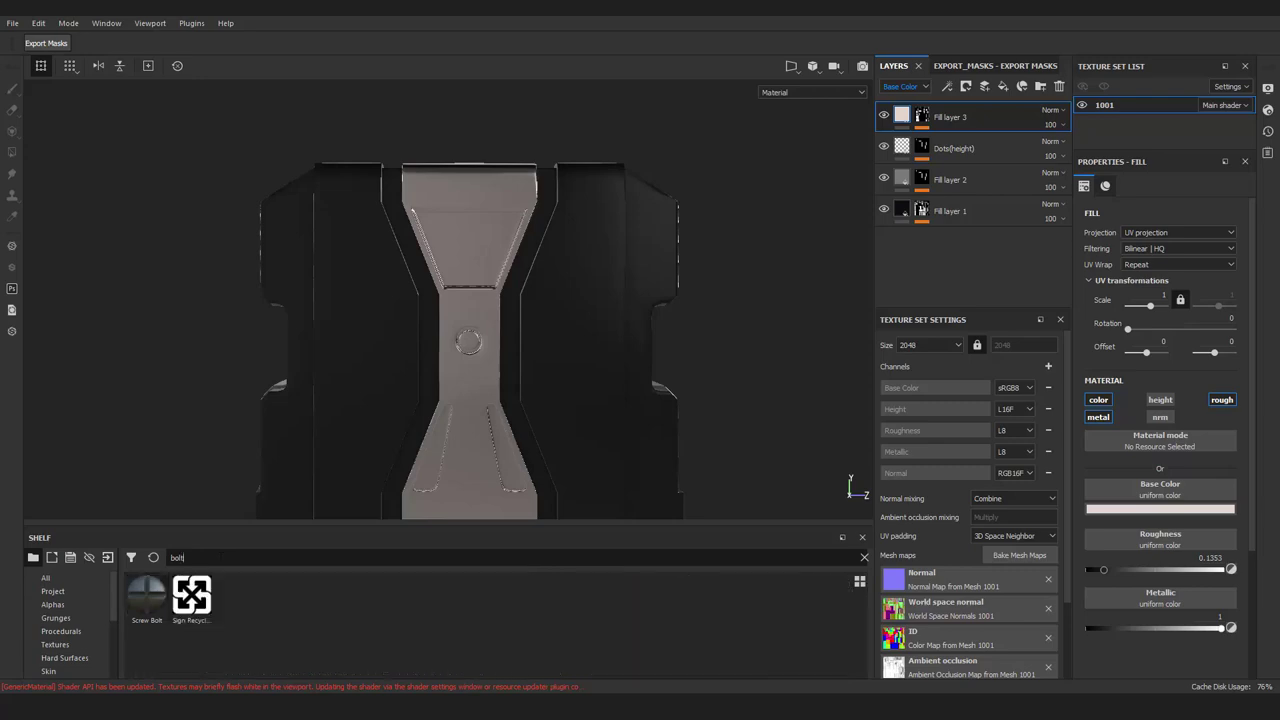
{"action": "mouse_move", "coordinate": [146, 596]}
{"action": "left_click_drag", "start_coordinate": [950, 105], "coordinate": [940, 120]}
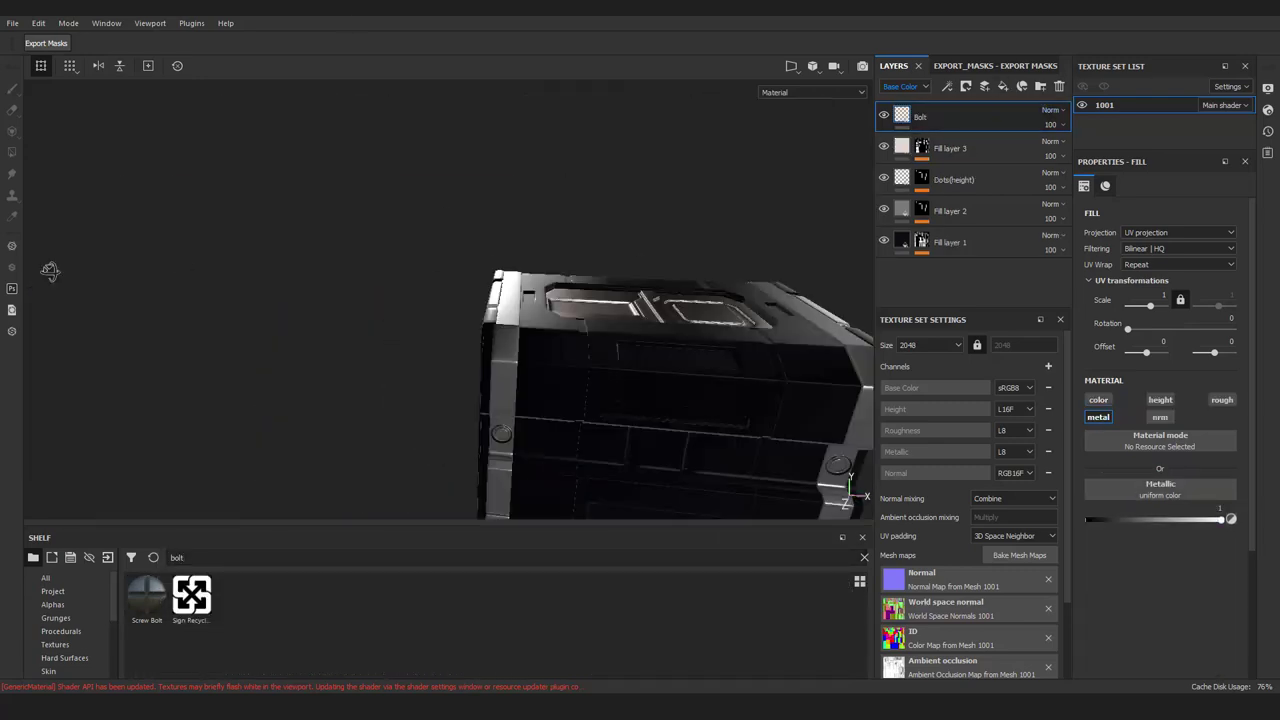
{"action": "mouse_move", "coordinate": [450, 300]}
{"action": "left_mouse_down", "text": "alt"}
{"action": "mouse_move", "coordinate": [380, 400]}
{"action": "mouse_move", "coordinate": [366, 309]}
{"action": "mouse_move", "coordinate": [587, 224]}
{"action": "mouse_move", "coordinate": [623, 280]}
{"action": "mouse_move", "coordinate": [600, 357]}
{"action": "mouse_move", "coordinate": [556, 395]}
{"action": "mouse_move", "coordinate": [424, 248]}
{"action": "mouse_move", "coordinate": [683, 296]}
{"action": "mouse_move", "coordinate": [383, 260]}
{"action": "mouse_move", "coordinate": [508, 237]}
{"action": "left_mouse_up", "text": "alt"}
{"action": "scroll", "coordinate": [378, 404], "scroll_direction": "up", "scroll_amount": 5}
{"action": "scroll", "coordinate": [378, 404], "scroll_direction": "down", "scroll_amount": 5}
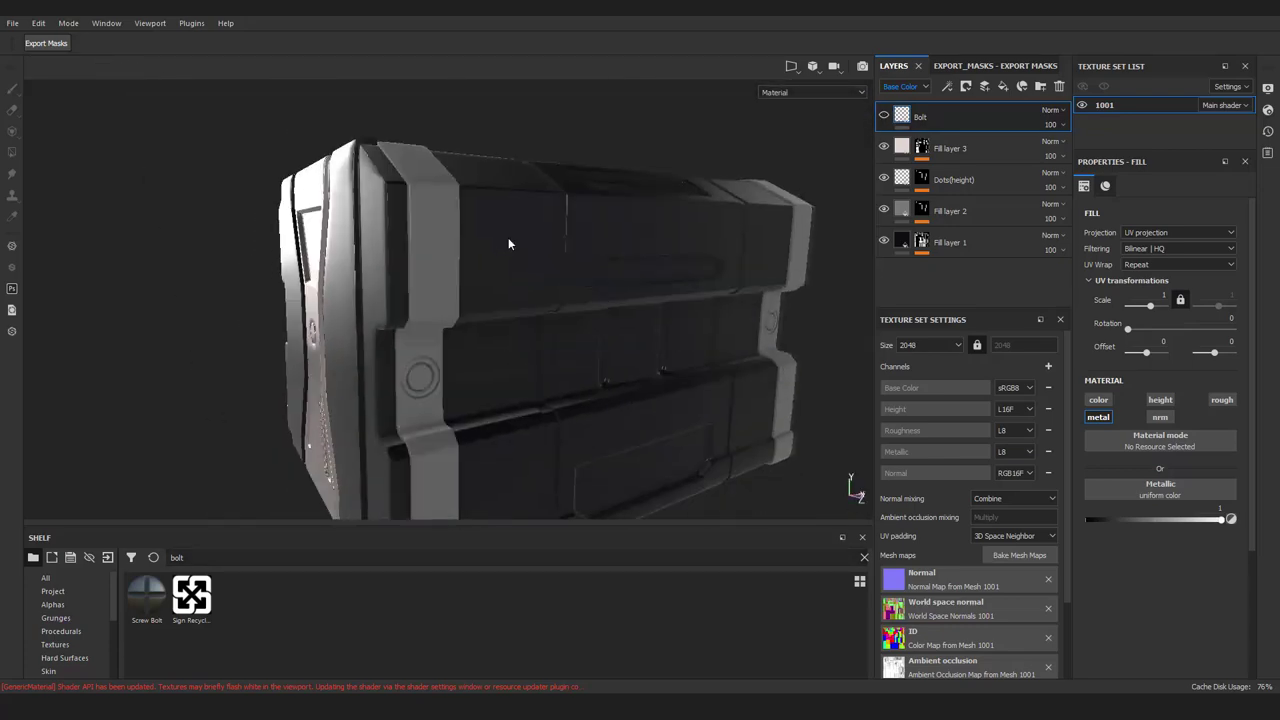
Re-dock the shelf, inspect Fill layers 1 and 2, and give the Bolt layer a black mask
{"action": "left_click_drag", "start_coordinate": [40, 537], "coordinate": [122, 205]}
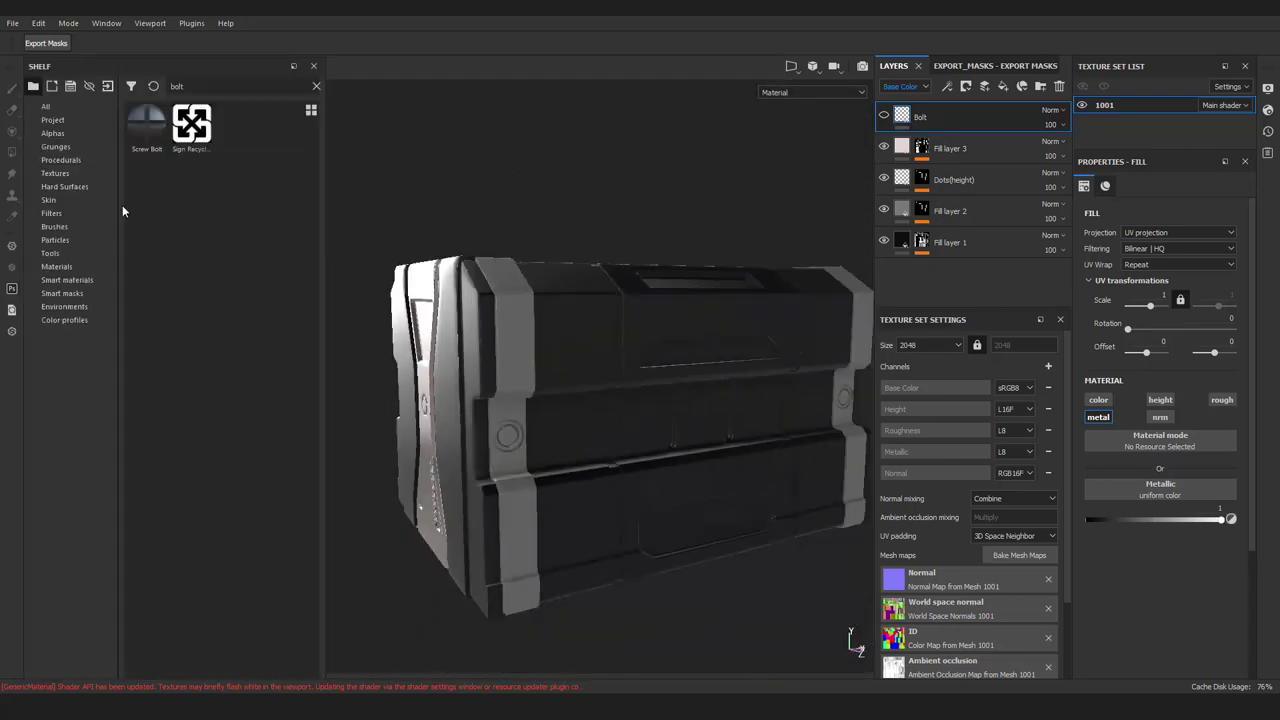
{"action": "mouse_move", "coordinate": [40, 66]}
{"action": "left_mouse_down"}
{"action": "mouse_move", "coordinate": [696, 390]}
{"action": "mouse_move", "coordinate": [298, 617]}
{"action": "left_mouse_up"}
{"action": "mouse_move", "coordinate": [350, 420]}
{"action": "left_mouse_down", "text": "alt"}
{"action": "mouse_move", "coordinate": [397, 378]}
{"action": "mouse_move", "coordinate": [430, 372]}
{"action": "left_mouse_up", "text": "alt"}
{"action": "left_click", "coordinate": [896, 245]}
{"action": "left_click_drag", "start_coordinate": [450, 320], "coordinate": [500, 310], "text": "alt"}
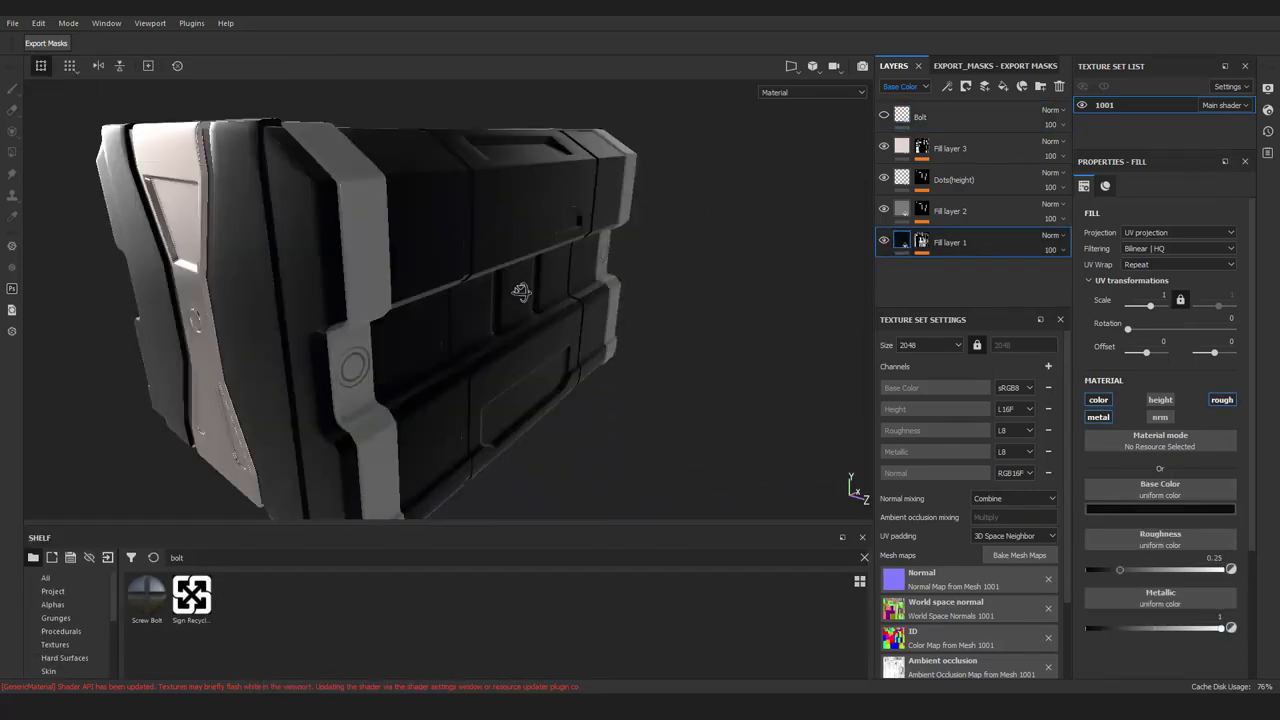
{"action": "left_click", "coordinate": [950, 211]}
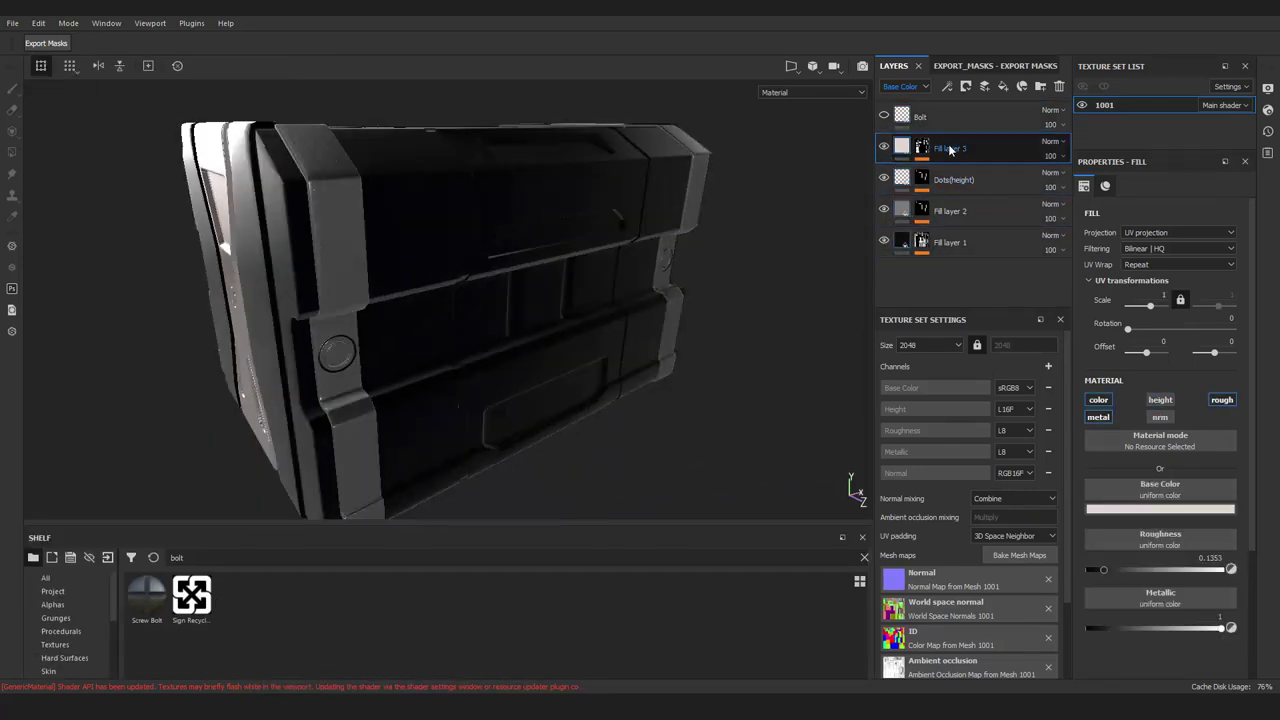
{"action": "left_click", "coordinate": [915, 116]}
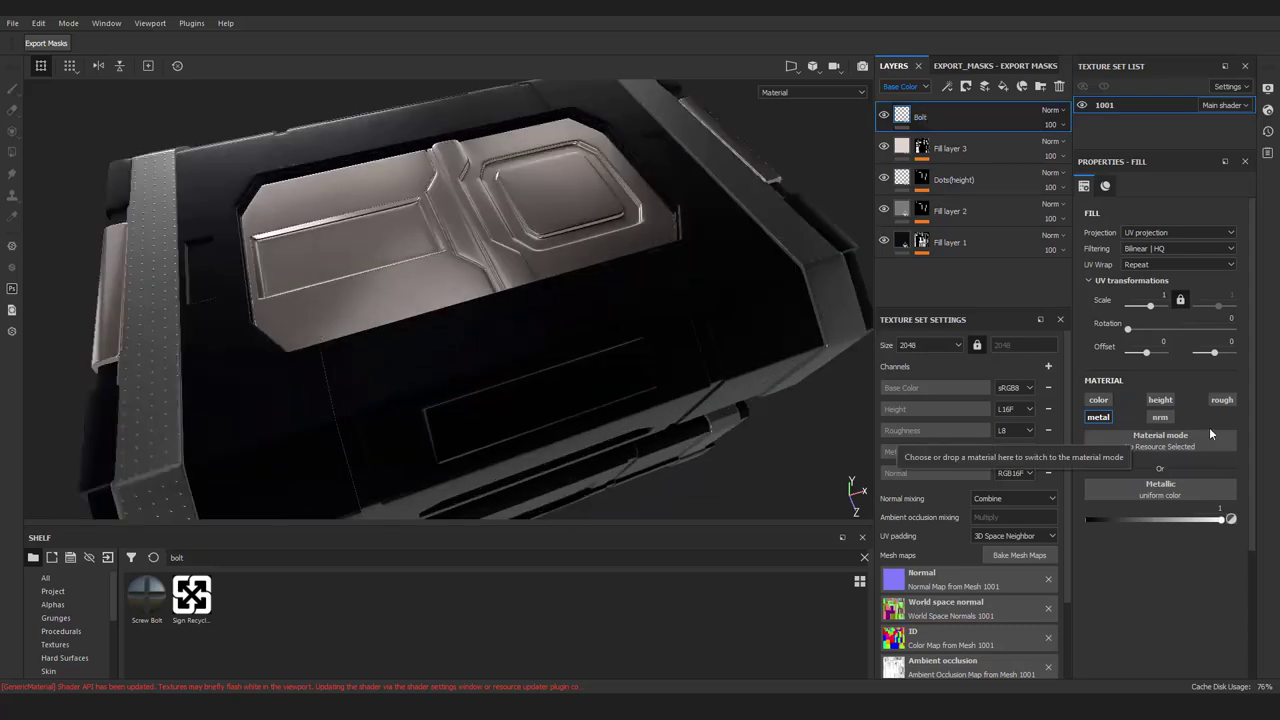
{"action": "left_click", "coordinate": [947, 86]}
Add a Paint effect to the Bolt mask and stamp screw bolts on the crate's upper corners
{"action": "left_click", "coordinate": [990, 40]}
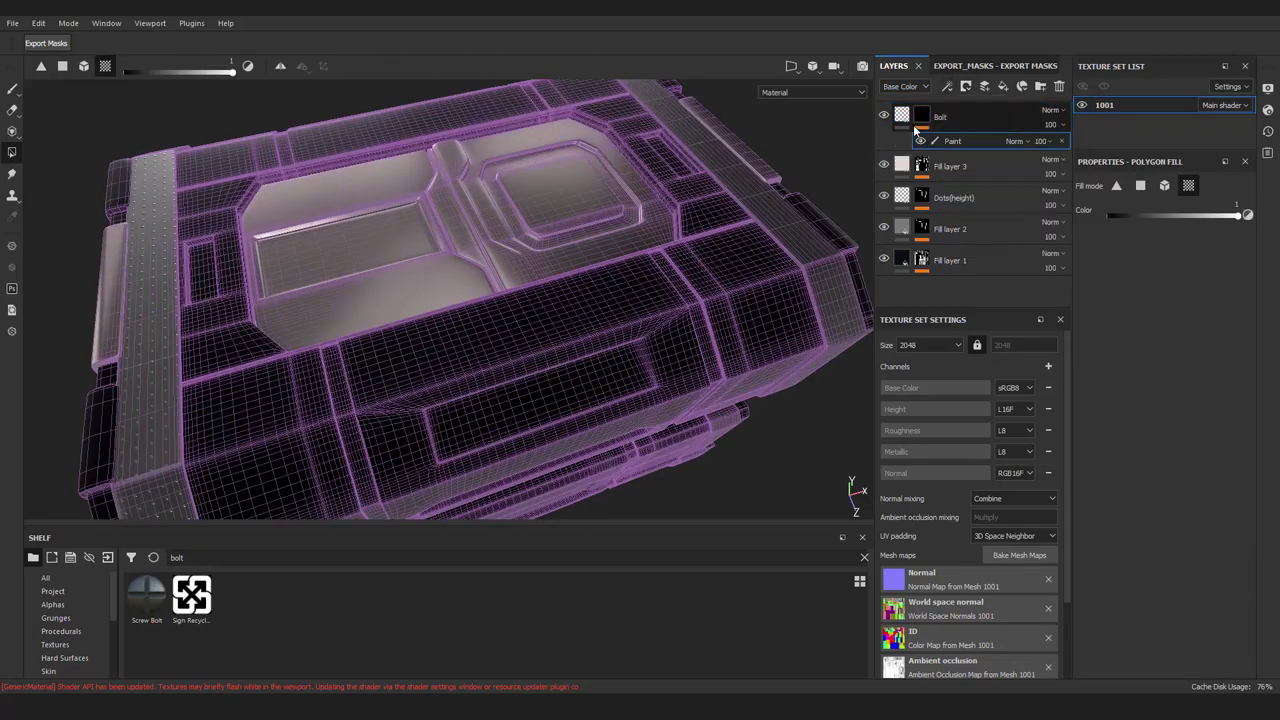
{"action": "left_click", "coordinate": [147, 598]}
{"action": "left_click_drag", "start_coordinate": [450, 400], "coordinate": [543, 286], "text": "alt"}
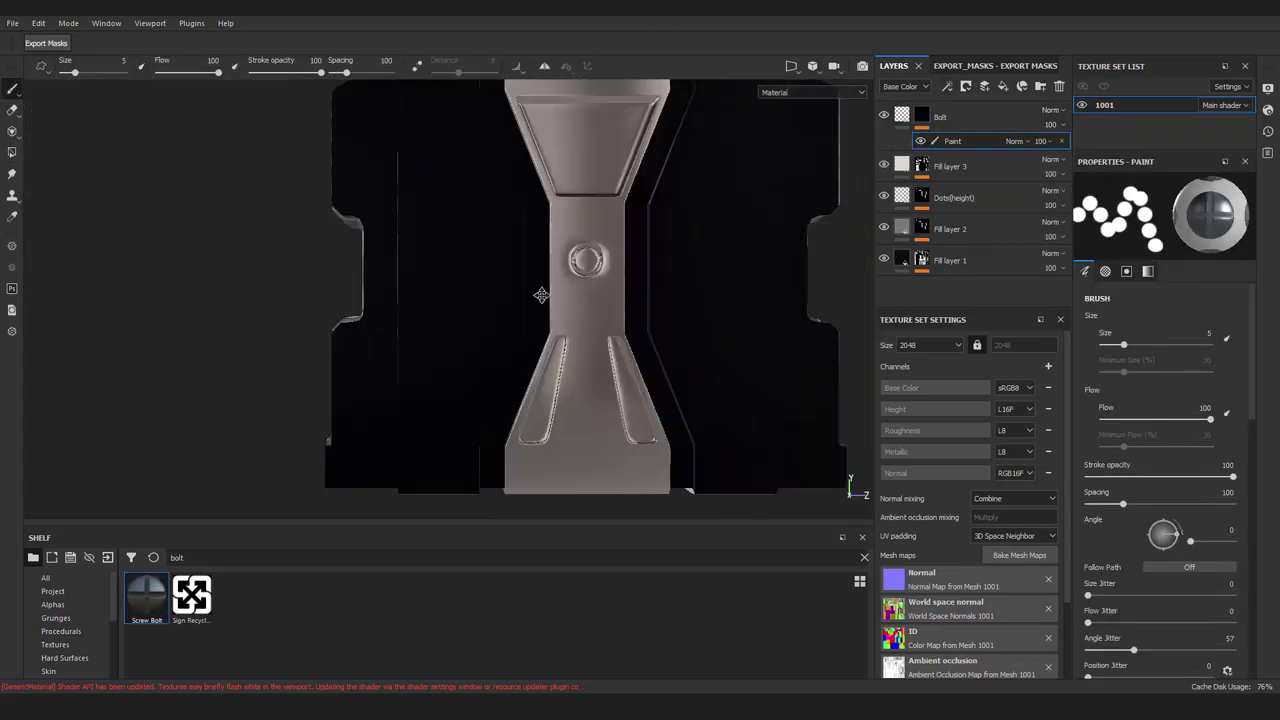
{"action": "scroll", "coordinate": [580, 333], "scroll_direction": "up", "scroll_amount": 3}
{"action": "left_click", "coordinate": [921, 119], "text": "alt"}
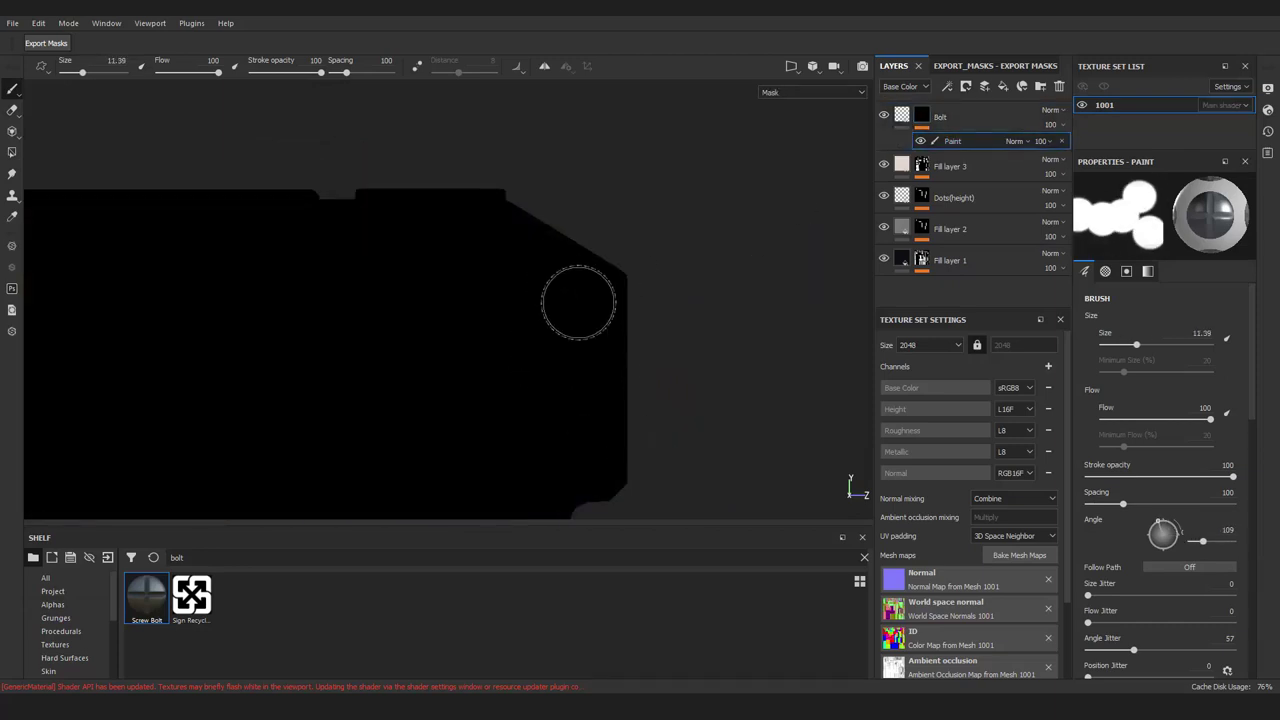
{"action": "left_click_drag", "start_coordinate": [616, 417], "coordinate": [563, 109], "text": "alt"}
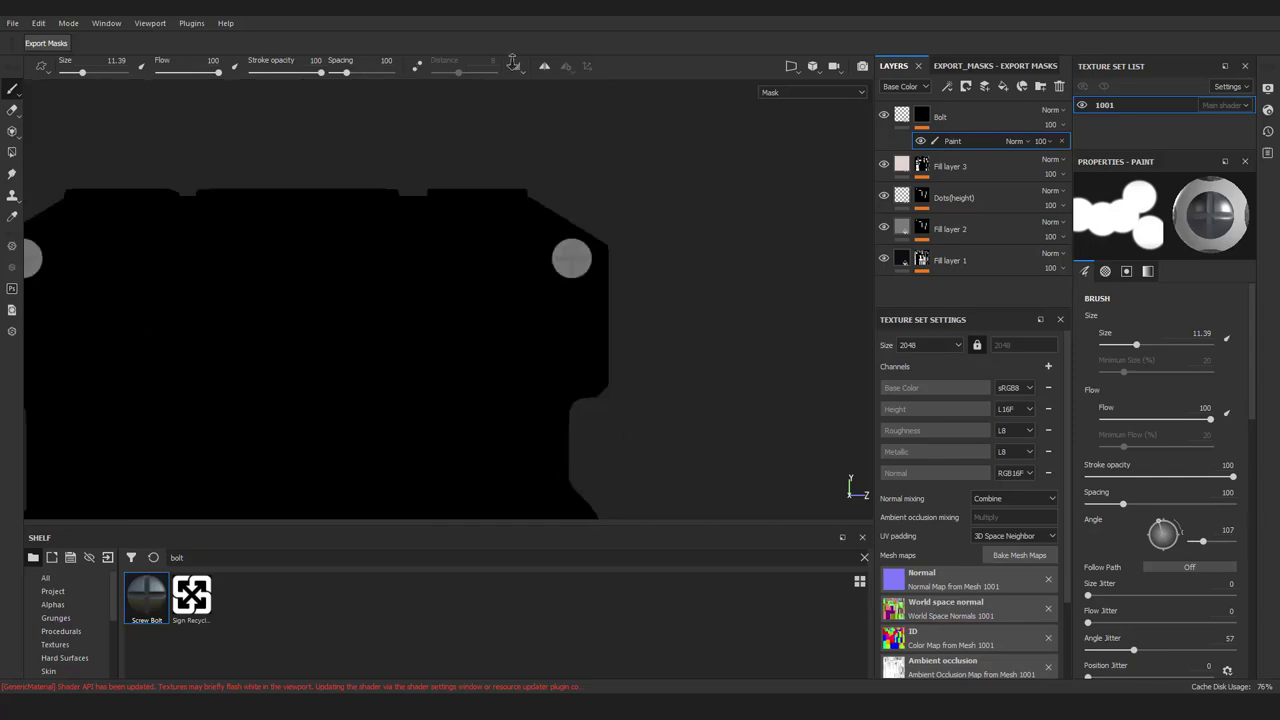
{"action": "key", "text": "m"}
{"action": "left_click_drag", "start_coordinate": [566, 191], "coordinate": [604, 395], "text": "alt"}
{"action": "left_click_drag", "start_coordinate": [866, 497], "coordinate": [600, 350], "text": "alt"}
Add a Levels effect to the Bolt mask, tightening it to about 0.218–0.444
{"action": "left_click", "coordinate": [940, 117]}
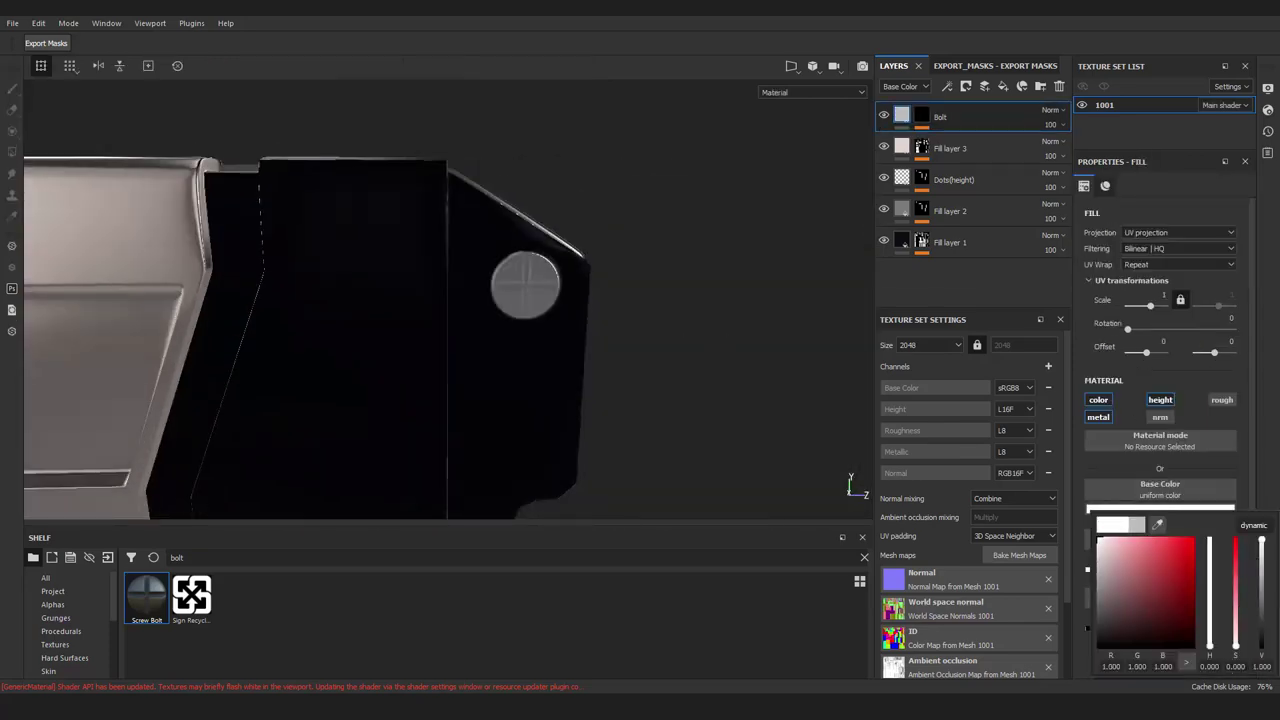
{"action": "left_click", "coordinate": [980, 152]}
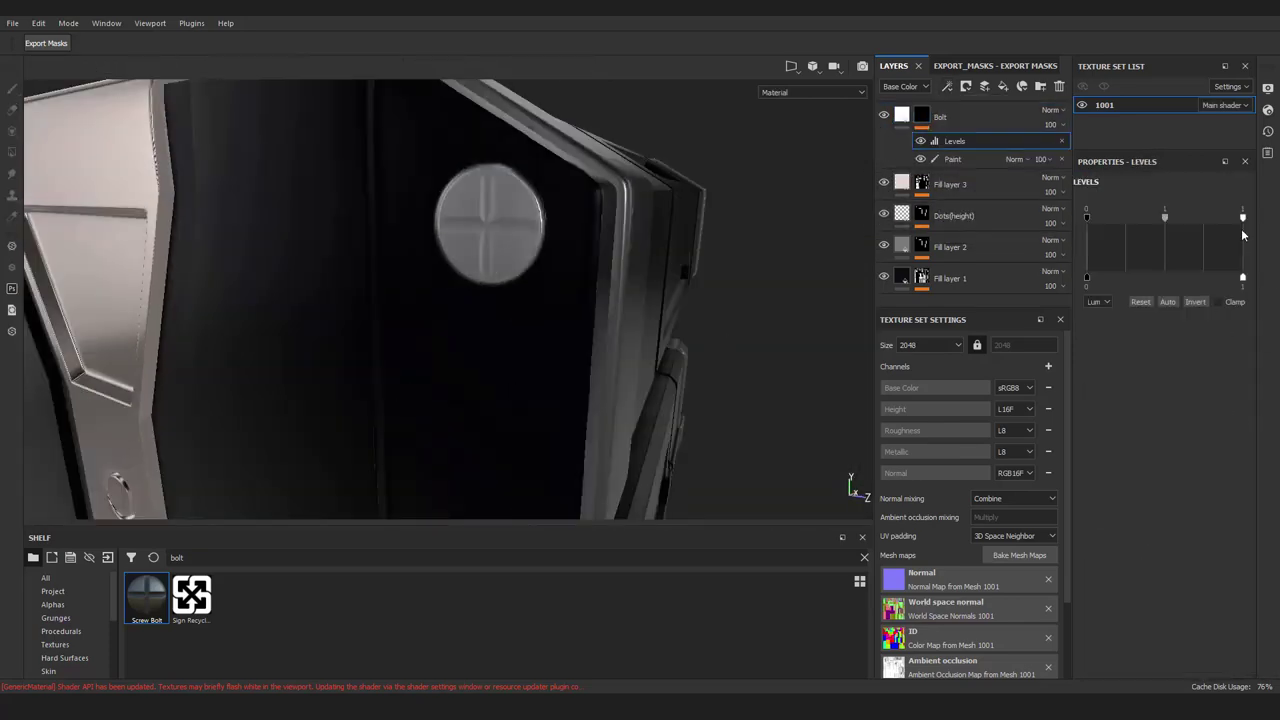
{"action": "key", "text": "m"}
{"action": "left_click_drag", "start_coordinate": [1152, 217], "coordinate": [1168, 231]}
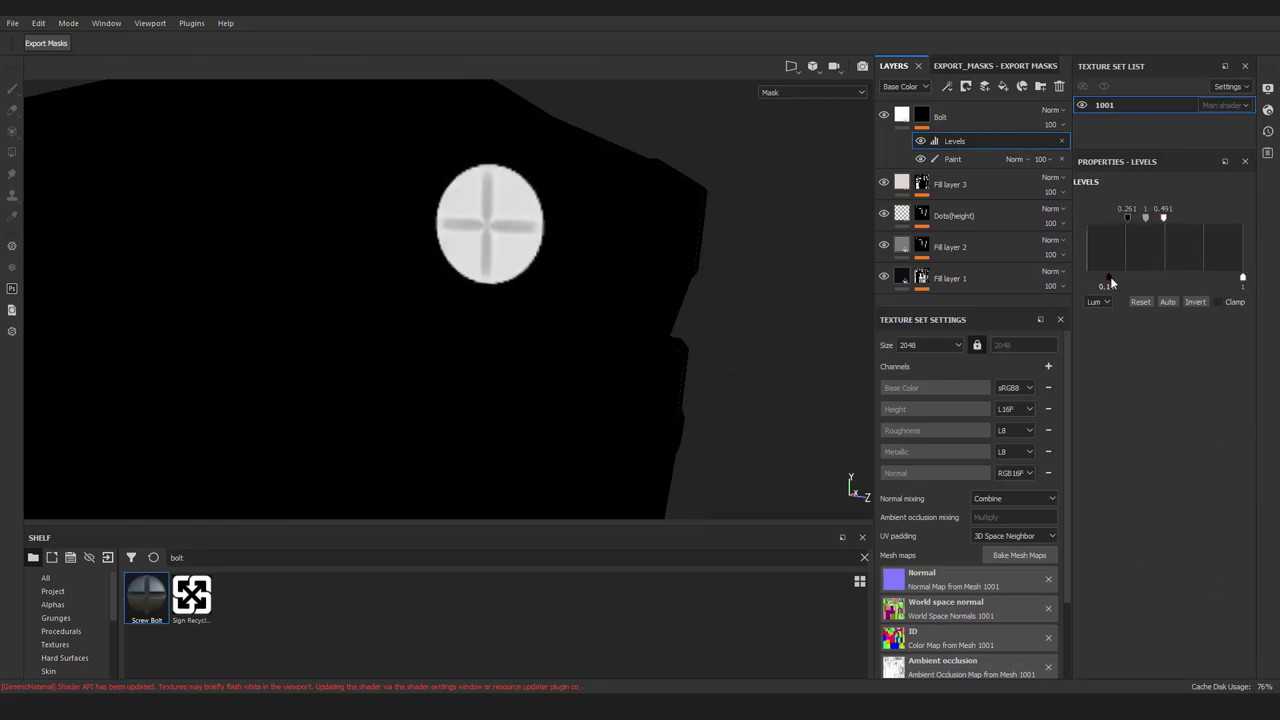
{"action": "key", "text": "m"}
{"action": "left_click_drag", "start_coordinate": [1163, 217], "coordinate": [1166, 222]}
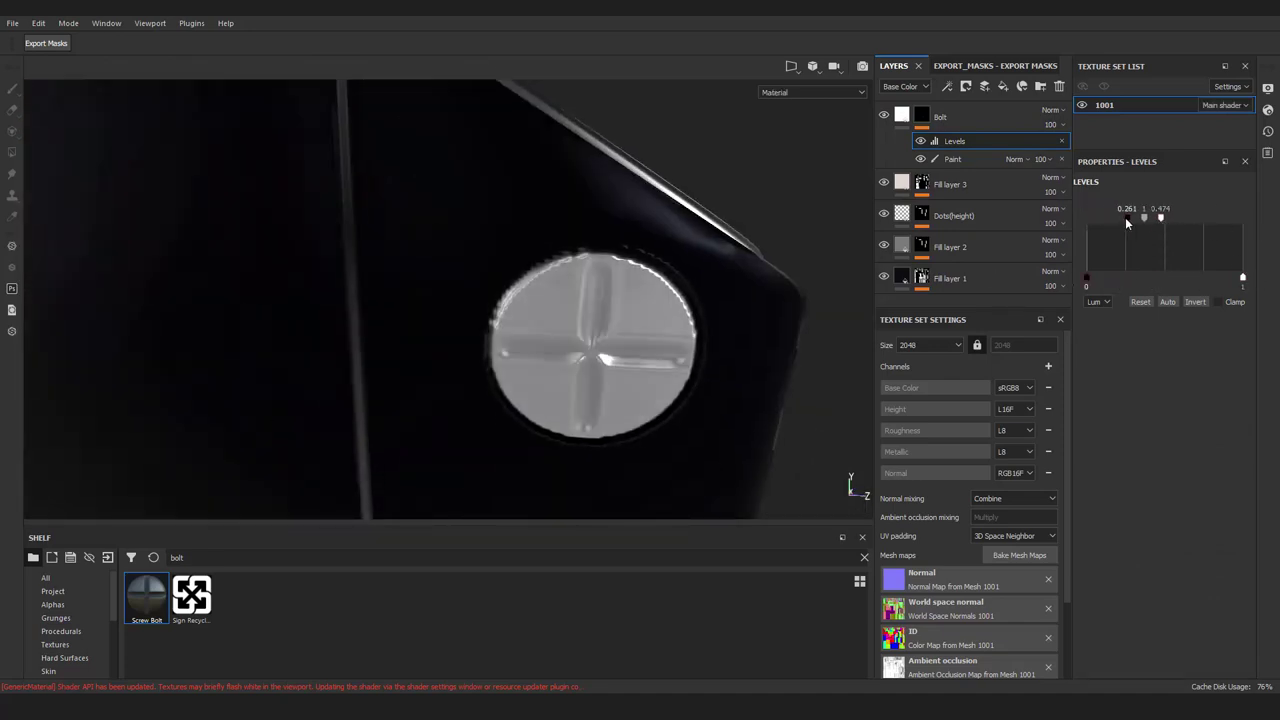
{"action": "key", "text": "f"}
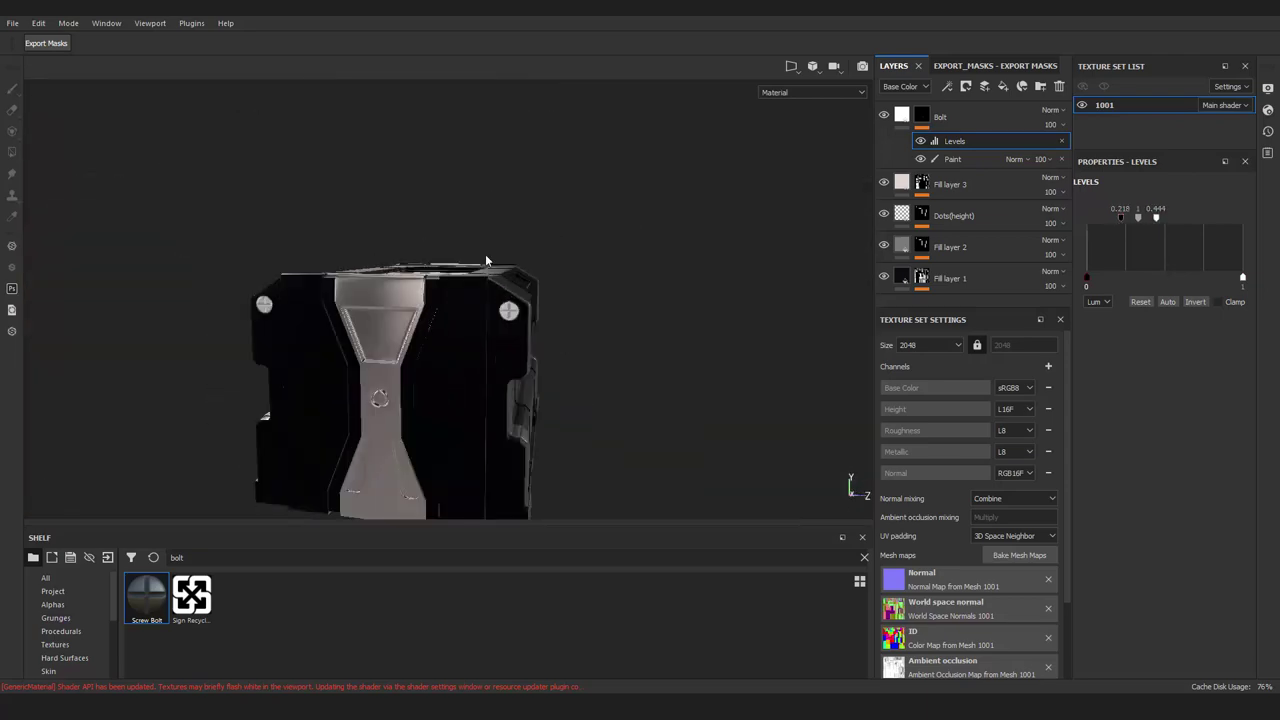
{"action": "left_click", "coordinate": [952, 159]}
{"action": "mouse_move", "coordinate": [683, 319]}
{"action": "left_mouse_down", "text": "alt"}
{"action": "mouse_move", "coordinate": [531, 373]}
{"action": "mouse_move", "coordinate": [640, 360]}
{"action": "left_mouse_up", "text": "alt"}
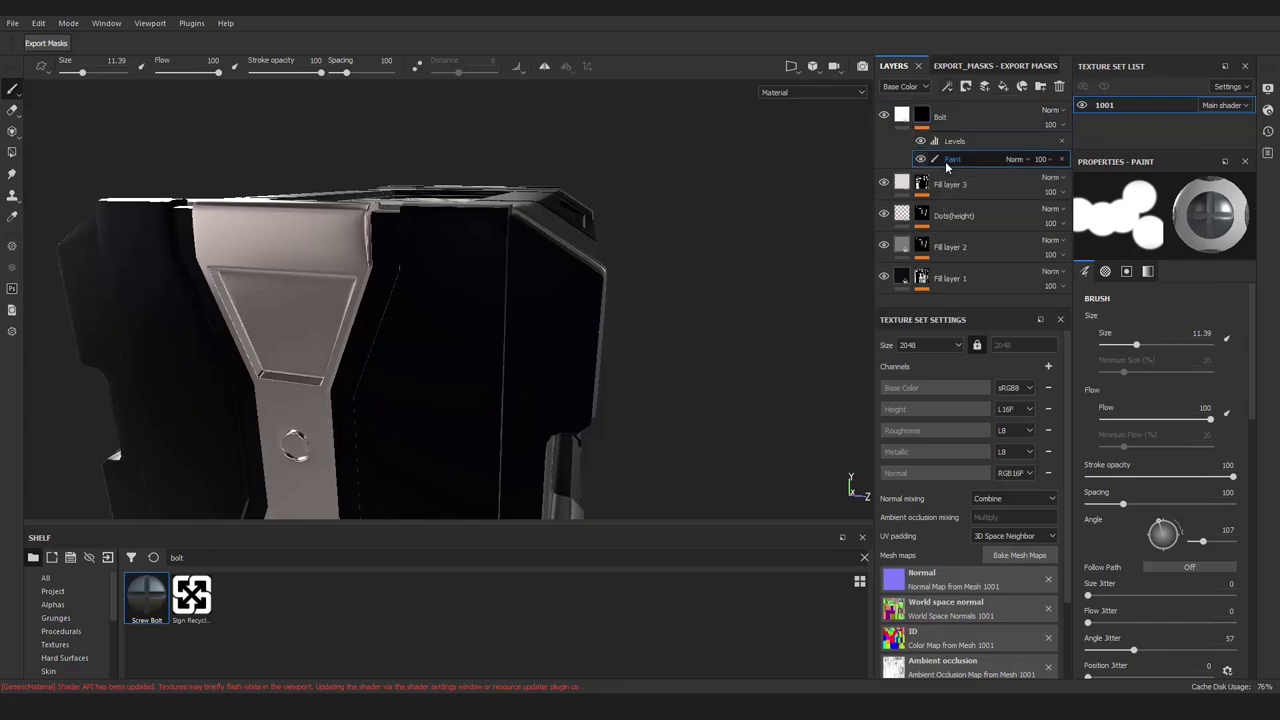
{"action": "mouse_move", "coordinate": [567, 294]}
{"action": "left_mouse_down", "text": "alt"}
{"action": "mouse_move", "coordinate": [586, 386]}
{"action": "mouse_move", "coordinate": [557, 306]}
{"action": "mouse_move", "coordinate": [567, 443]}
{"action": "mouse_move", "coordinate": [549, 354]}
{"action": "mouse_move", "coordinate": [609, 409]}
{"action": "mouse_move", "coordinate": [505, 60]}
{"action": "mouse_move", "coordinate": [560, 300]}
{"action": "mouse_move", "coordinate": [551, 339]}
{"action": "mouse_move", "coordinate": [571, 386]}
{"action": "mouse_move", "coordinate": [532, 410]}
{"action": "mouse_move", "coordinate": [560, 257]}
{"action": "mouse_move", "coordinate": [557, 189]}
{"action": "left_mouse_up", "text": "alt"}
{"action": "right_click_drag", "start_coordinate": [557, 189], "coordinate": [548, 518], "text": "alt"}
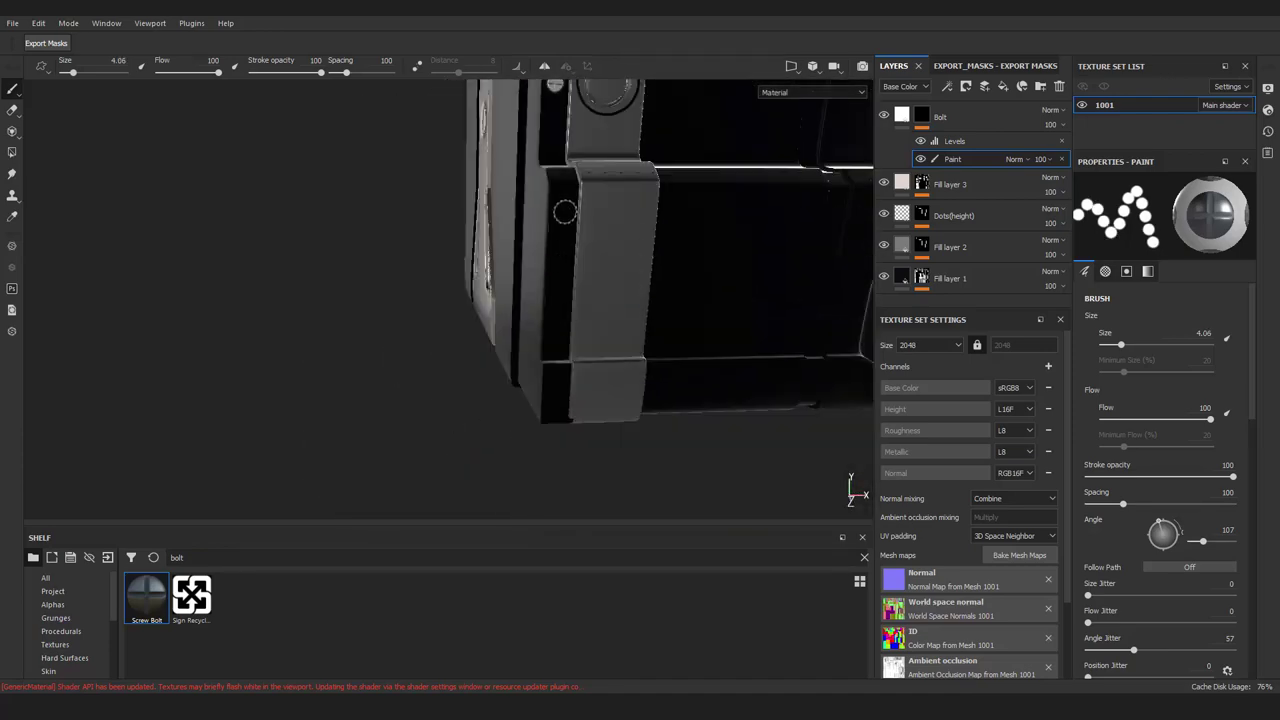
{"action": "left_click_drag", "start_coordinate": [573, 416], "coordinate": [371, 271], "text": "alt"}
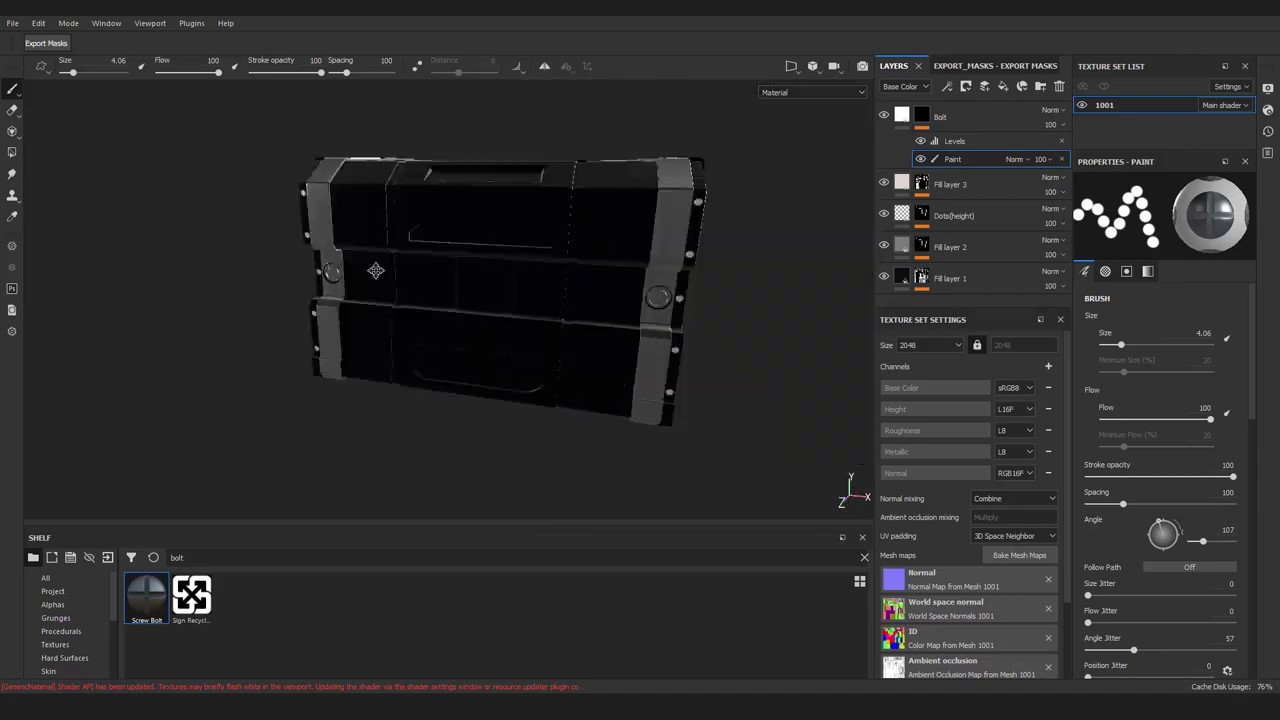
{"action": "right_click_drag", "start_coordinate": [371, 271], "coordinate": [546, 497], "text": "alt"}
{"action": "mouse_move", "coordinate": [546, 497]}
{"action": "left_mouse_down", "text": "alt"}
{"action": "mouse_move", "coordinate": [428, 336]}
{"action": "mouse_move", "coordinate": [443, 286]}
{"action": "mouse_move", "coordinate": [540, 380]}
{"action": "mouse_move", "coordinate": [507, 253]}
{"action": "left_mouse_up", "text": "alt"}
{"action": "key", "text": "bracketright"}
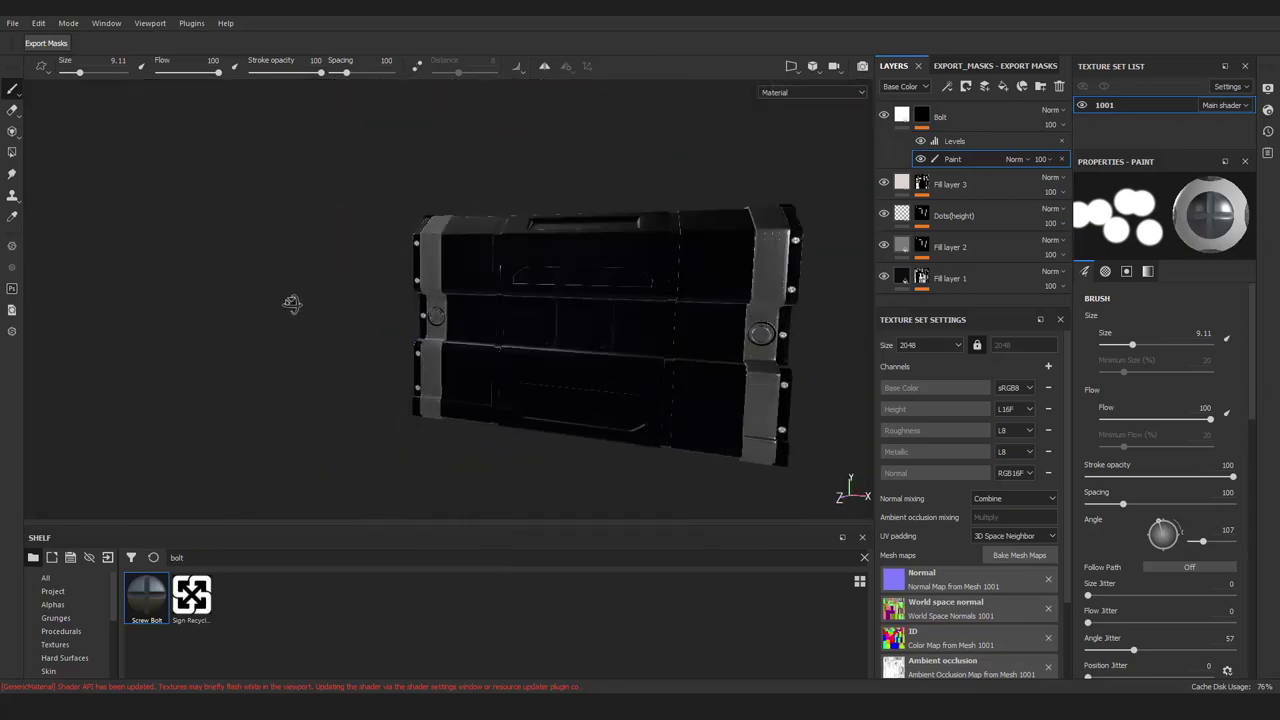
{"action": "left_click_drag", "start_coordinate": [291, 303], "coordinate": [366, 480], "text": "alt"}
{"action": "scroll", "coordinate": [366, 480], "scroll_direction": "up", "scroll_amount": 3}
{"action": "key", "text": "Tab"}
{"action": "key", "text": "bracketleft"}
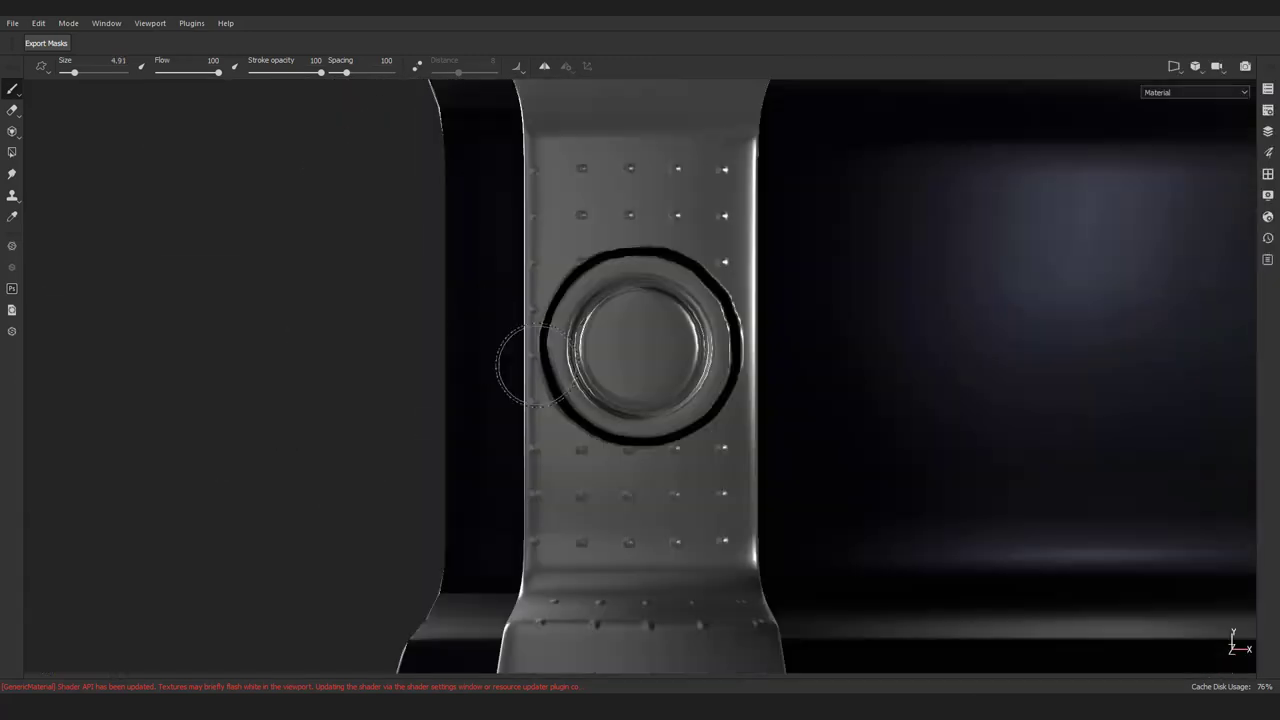
{"action": "key", "text": "bracketleft"}
{"action": "scroll", "coordinate": [500, 360], "scroll_direction": "down", "scroll_amount": 5}
{"action": "mouse_move", "coordinate": [500, 391]}
{"action": "left_mouse_down", "text": "alt"}
{"action": "mouse_move", "coordinate": [970, 381]}
{"action": "mouse_move", "coordinate": [700, 380]}
{"action": "left_mouse_up", "text": "alt"}
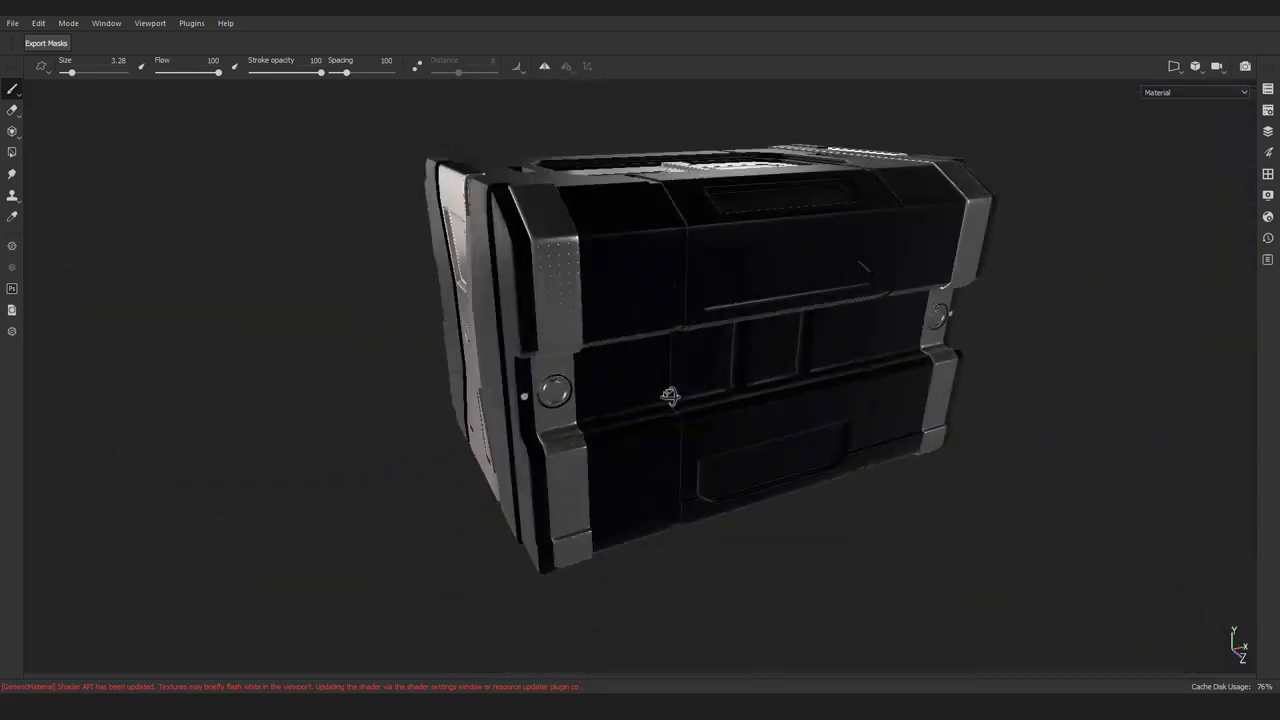
{"action": "scroll", "coordinate": [531, 400], "scroll_direction": "up", "scroll_amount": 5}
{"action": "scroll", "coordinate": [583, 471], "scroll_direction": "down", "scroll_amount": 5}
{"action": "mouse_move", "coordinate": [583, 471]}
{"action": "left_mouse_down", "text": "alt"}
{"action": "mouse_move", "coordinate": [711, 358]}
{"action": "mouse_move", "coordinate": [831, 369]}
{"action": "left_mouse_up", "text": "alt"}
{"action": "scroll", "coordinate": [831, 369], "scroll_direction": "up", "scroll_amount": 5}
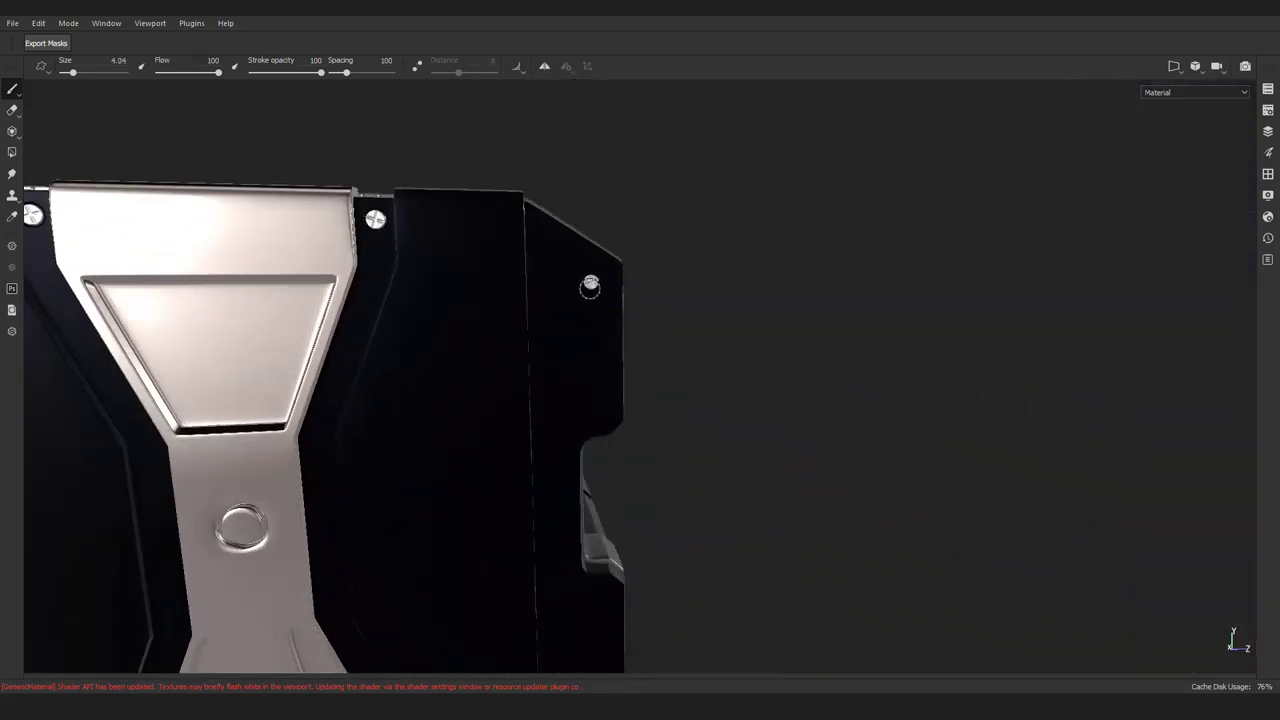
{"action": "scroll", "coordinate": [590, 287], "scroll_direction": "down", "scroll_amount": 5}
{"action": "scroll", "coordinate": [568, 378], "scroll_direction": "up", "scroll_amount": 5}
{"action": "scroll", "coordinate": [648, 574], "scroll_direction": "down", "scroll_amount": 3}
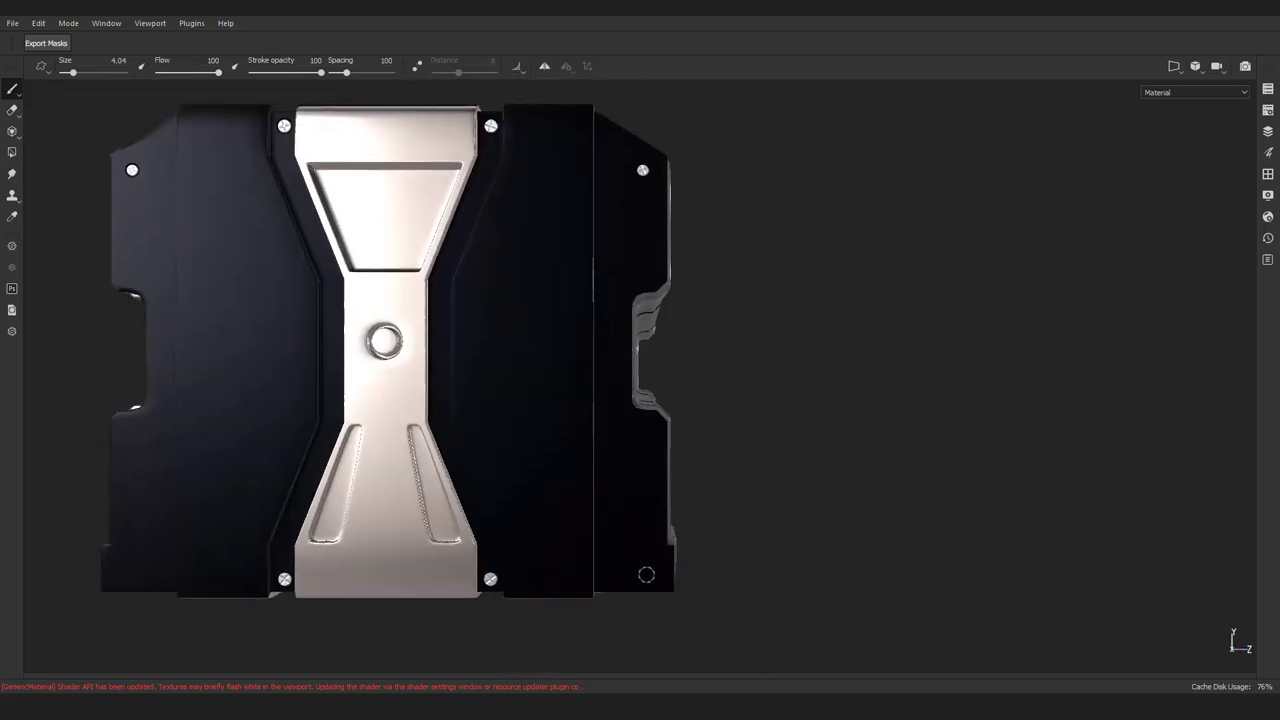
{"action": "mouse_move", "coordinate": [646, 574]}
{"action": "left_mouse_down", "text": "alt"}
{"action": "mouse_move", "coordinate": [420, 586]}
{"action": "mouse_move", "coordinate": [443, 594]}
{"action": "mouse_move", "coordinate": [712, 288]}
{"action": "left_mouse_up", "text": "alt"}
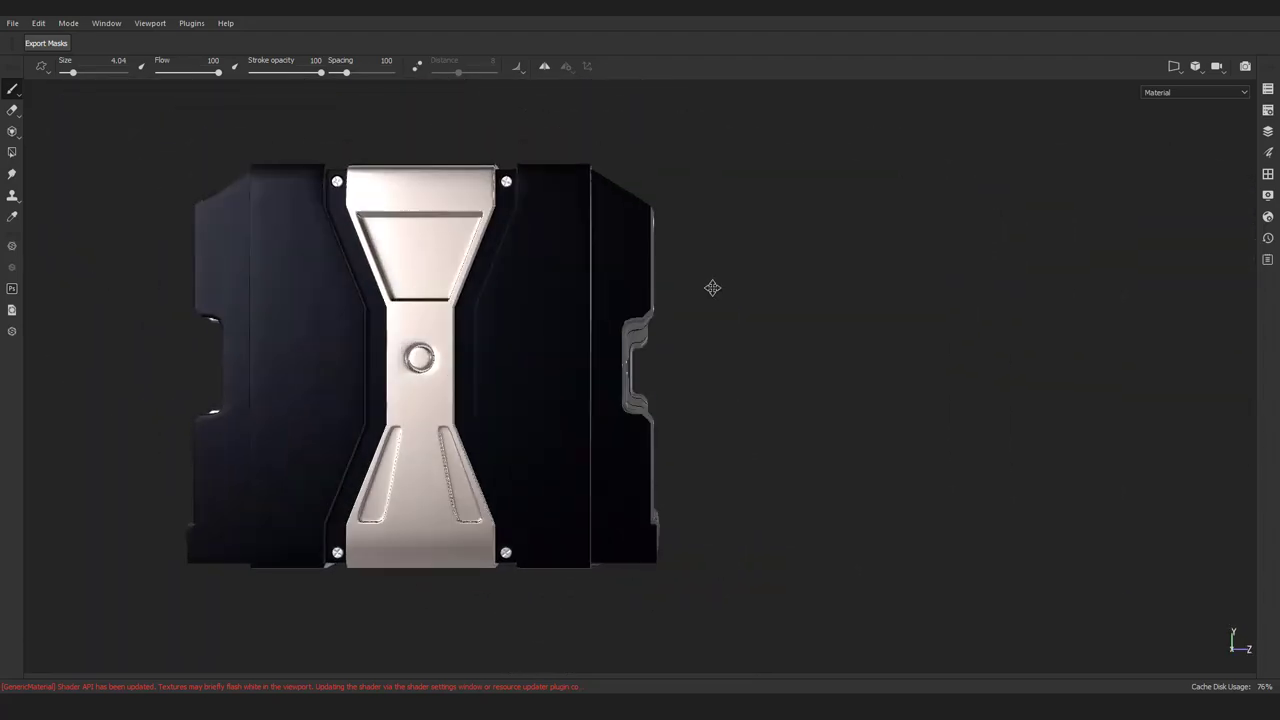
{"action": "middle_click_drag", "start_coordinate": [712, 288], "coordinate": [705, 228], "text": "alt"}
{"action": "mouse_move", "coordinate": [766, 456]}
{"action": "left_mouse_down", "text": "alt"}
{"action": "mouse_move", "coordinate": [380, 449]}
{"action": "mouse_move", "coordinate": [360, 480]}
{"action": "mouse_move", "coordinate": [543, 443]}
{"action": "left_mouse_up", "text": "alt"}
{"action": "scroll", "coordinate": [701, 532], "scroll_direction": "up", "scroll_amount": 5}
{"action": "mouse_move", "coordinate": [701, 532]}
{"action": "left_mouse_down", "text": "alt"}
{"action": "mouse_move", "coordinate": [557, 449]}
{"action": "mouse_move", "coordinate": [537, 466]}
{"action": "mouse_move", "coordinate": [537, 543]}
{"action": "mouse_move", "coordinate": [544, 453]}
{"action": "mouse_move", "coordinate": [608, 523]}
{"action": "mouse_move", "coordinate": [686, 463]}
{"action": "mouse_move", "coordinate": [363, 337]}
{"action": "mouse_move", "coordinate": [616, 387]}
{"action": "mouse_move", "coordinate": [514, 300]}
{"action": "mouse_move", "coordinate": [517, 429]}
{"action": "mouse_move", "coordinate": [900, 215]}
{"action": "left_mouse_up", "text": "alt"}
{"action": "key", "text": "Tab"}
{"action": "left_click_drag", "start_coordinate": [600, 350], "coordinate": [500, 300], "text": "alt"}
Select Fill layer 1 and orbit the crate to a centred front view
{"action": "left_click", "coordinate": [950, 242]}
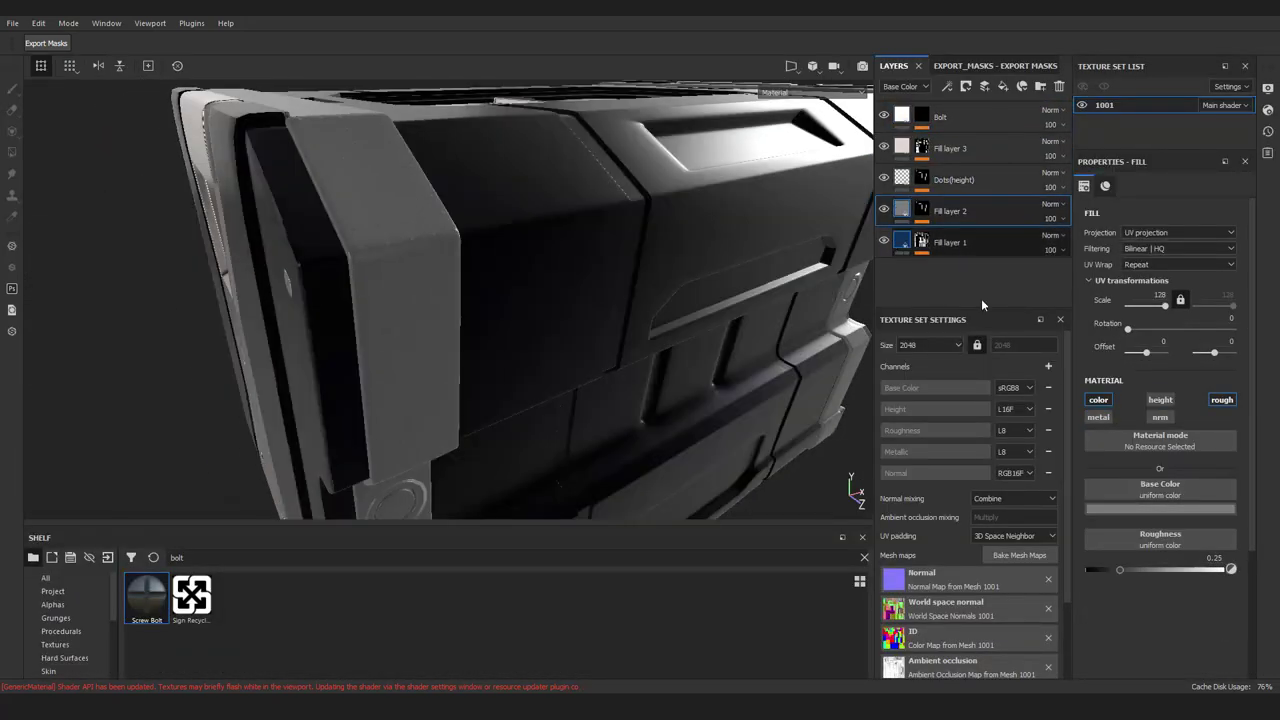
{"action": "left_click_drag", "start_coordinate": [600, 300], "coordinate": [388, 263], "text": "alt"}
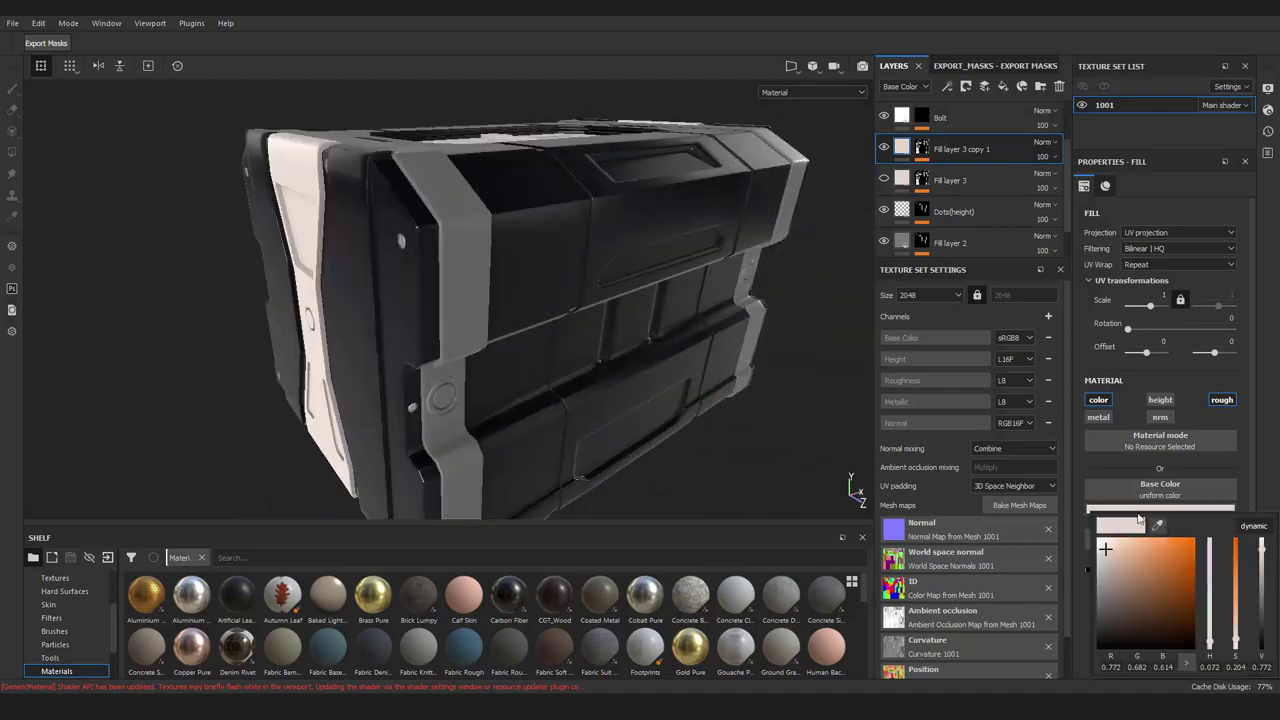
{"action": "mouse_move", "coordinate": [457, 192]}
{"action": "left_mouse_down", "text": "alt"}
{"action": "mouse_move", "coordinate": [605, 341]}
{"action": "mouse_move", "coordinate": [481, 268]}
{"action": "mouse_move", "coordinate": [514, 249]}
{"action": "mouse_move", "coordinate": [560, 330]}
{"action": "mouse_move", "coordinate": [500, 437]}
{"action": "mouse_move", "coordinate": [506, 371]}
{"action": "mouse_move", "coordinate": [440, 330]}
{"action": "left_mouse_up", "text": "alt"}
{"action": "mouse_move", "coordinate": [440, 330]}
{"action": "right_mouse_down", "text": "alt"}
{"action": "mouse_move", "coordinate": [417, 307]}
{"action": "mouse_move", "coordinate": [489, 446]}
{"action": "right_mouse_up", "text": "alt"}
{"action": "left_click_drag", "start_coordinate": [489, 446], "coordinate": [545, 352], "text": "alt"}
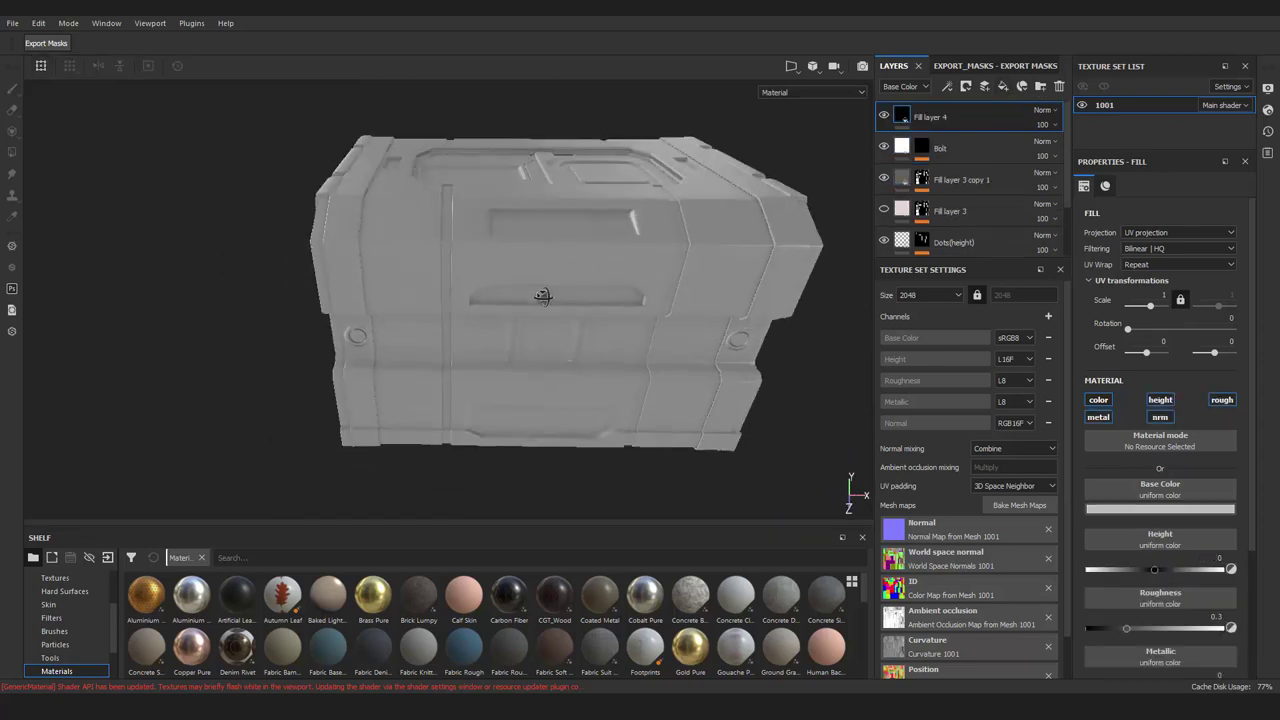
Create Folder 1 and give Fill layer 4 a black mask
{"action": "left_click", "coordinate": [1022, 86]}
{"action": "left_click", "coordinate": [940, 149]}
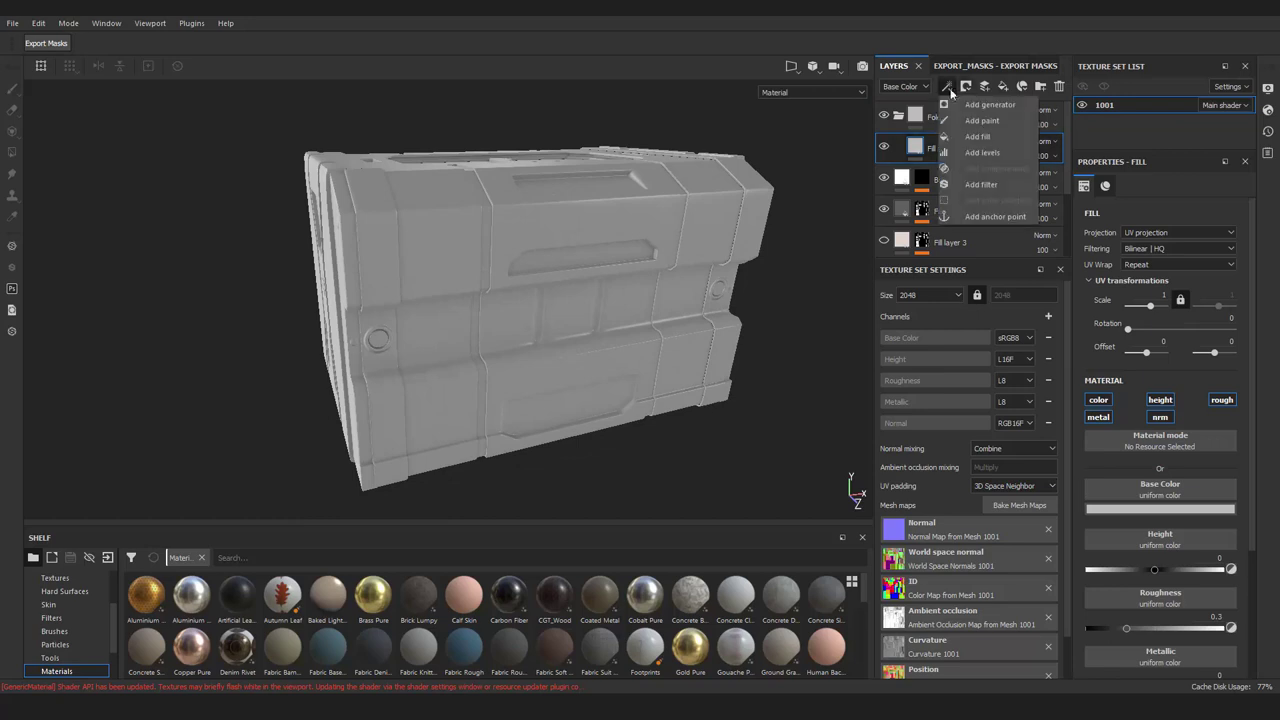
{"action": "left_click", "coordinate": [982, 120]}
{"action": "left_click", "coordinate": [915, 147]}
Set Fill layer 4's base colour to dark red and add a Paint effect to its mask
{"action": "left_click", "coordinate": [1160, 509]}
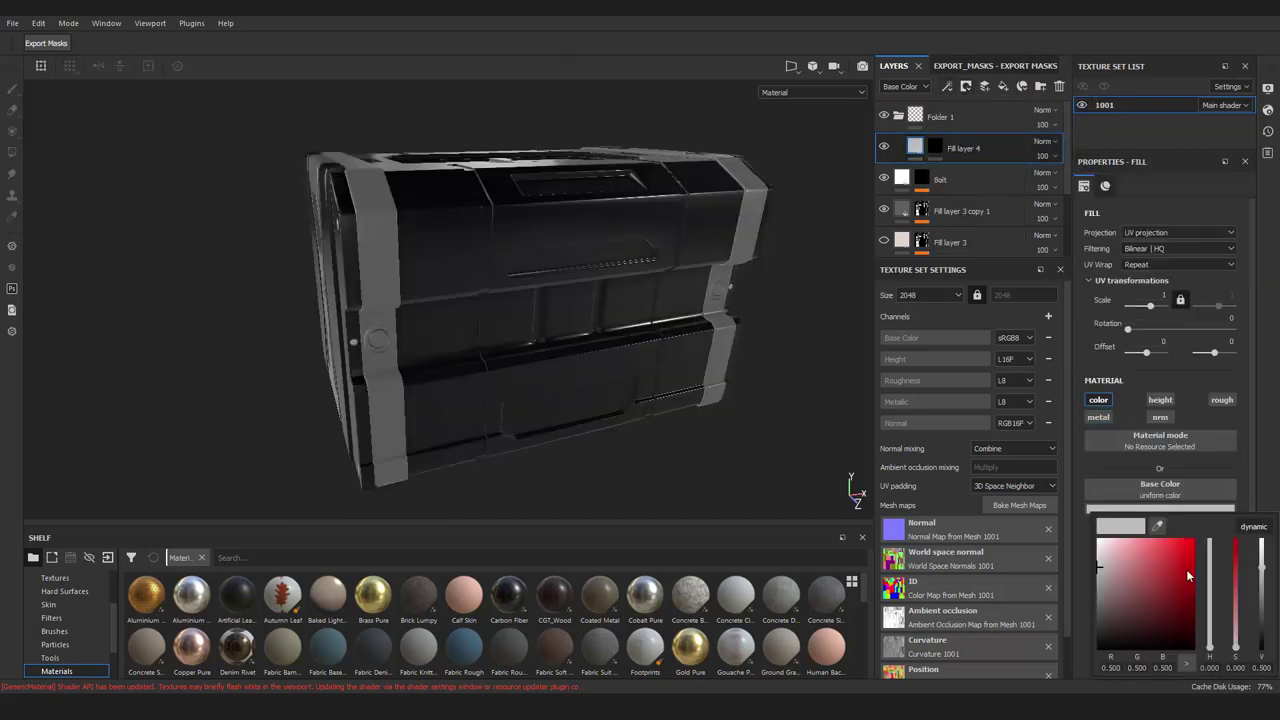
{"action": "left_click_drag", "start_coordinate": [480, 380], "coordinate": [594, 329], "text": "alt"}
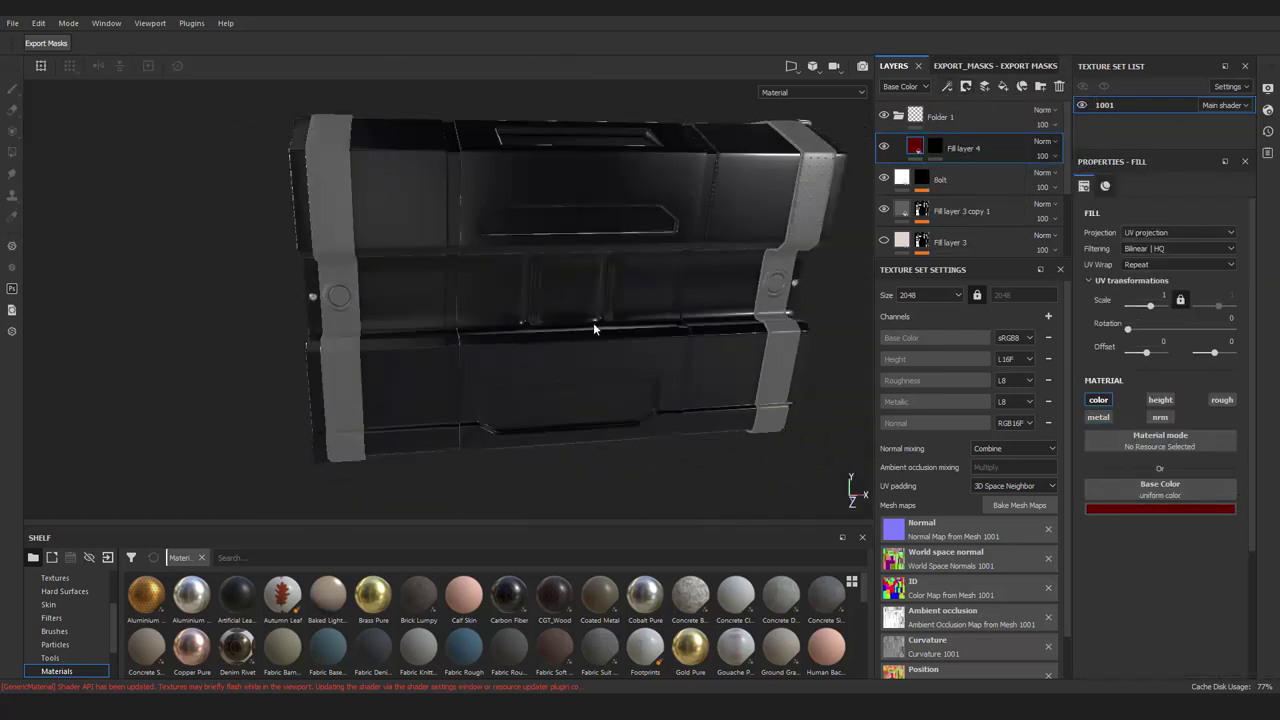
{"action": "right_click", "coordinate": [935, 147]}
{"action": "left_click", "coordinate": [965, 172]}
{"action": "left_click_drag", "start_coordinate": [792, 228], "coordinate": [554, 377], "text": "alt"}
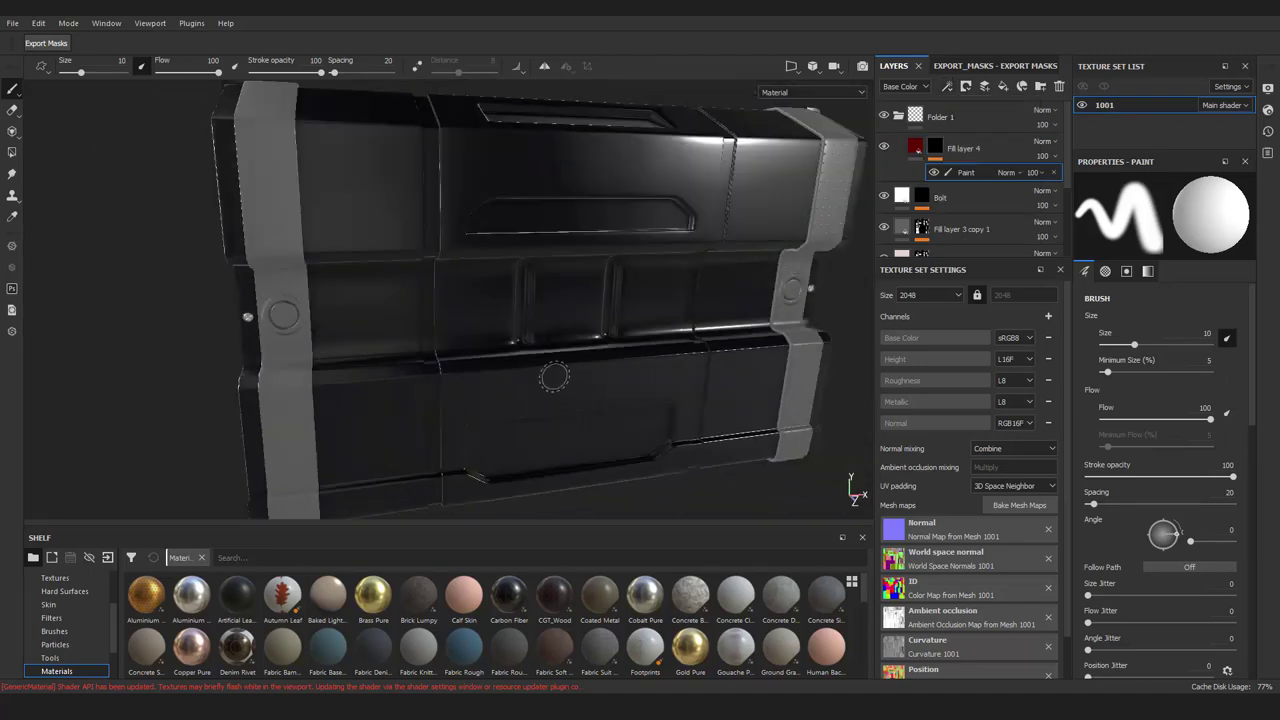
{"action": "left_click", "coordinate": [201, 557]}
{"action": "type", "text": "a"}
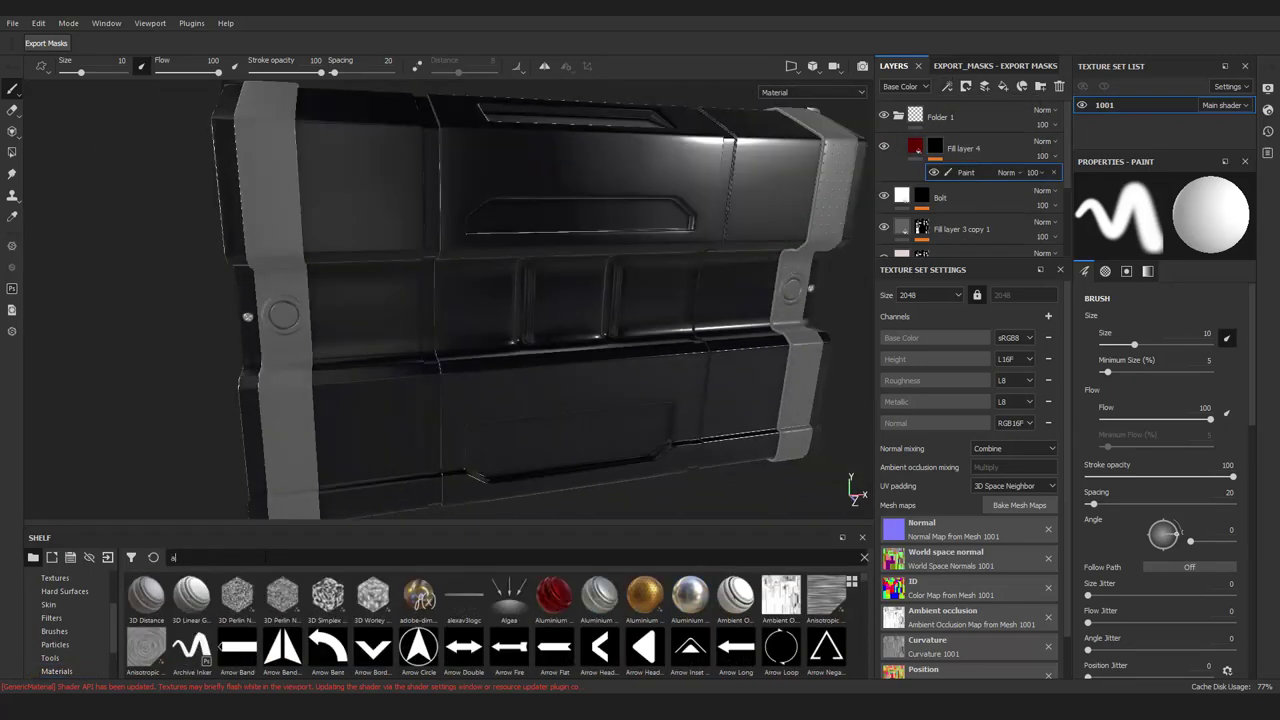
Search the shelf for 'arrow' and turn on mirror symmetry while framing the crate lid
{"action": "type", "text": "rrow"}
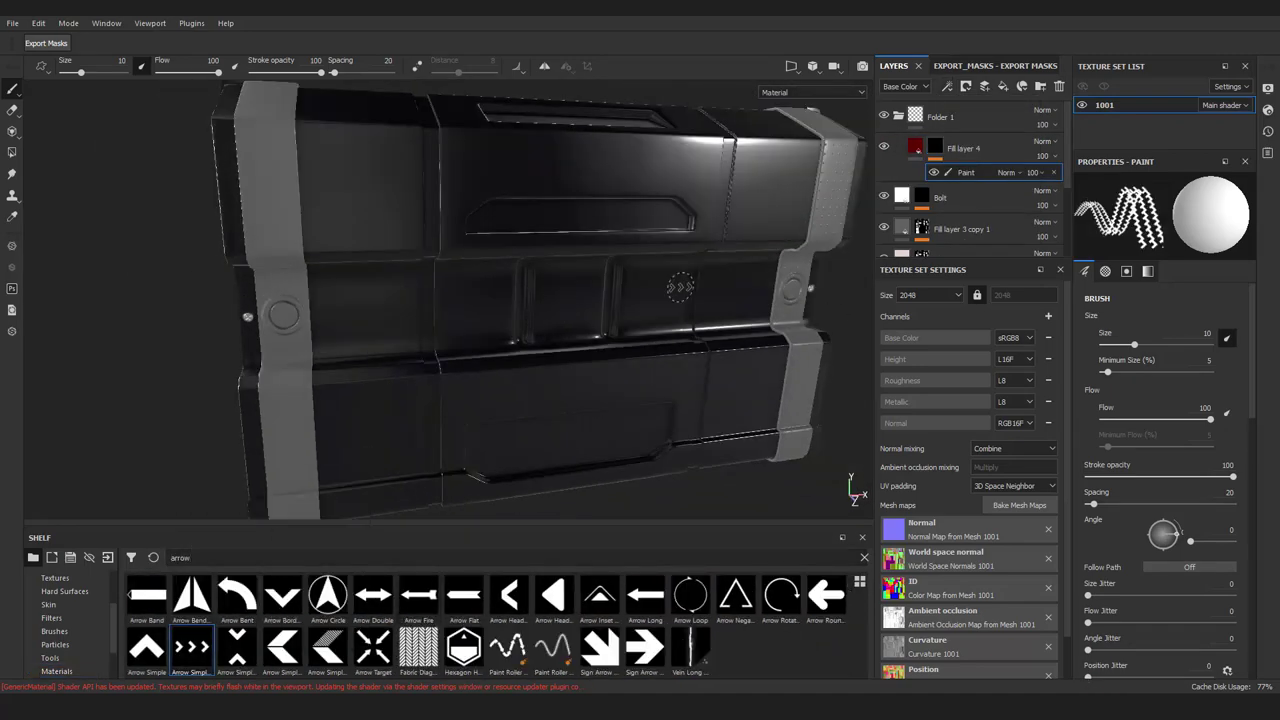
{"action": "mouse_move", "coordinate": [680, 288]}
{"action": "left_mouse_down", "text": "alt"}
{"action": "mouse_move", "coordinate": [680, 337]}
{"action": "mouse_move", "coordinate": [500, 306]}
{"action": "mouse_move", "coordinate": [540, 350]}
{"action": "mouse_move", "coordinate": [570, 314]}
{"action": "mouse_move", "coordinate": [548, 110]}
{"action": "left_mouse_up", "text": "alt"}
{"action": "left_click", "coordinate": [544, 66]}
{"action": "left_click_drag", "start_coordinate": [470, 455], "coordinate": [431, 289], "text": "alt"}
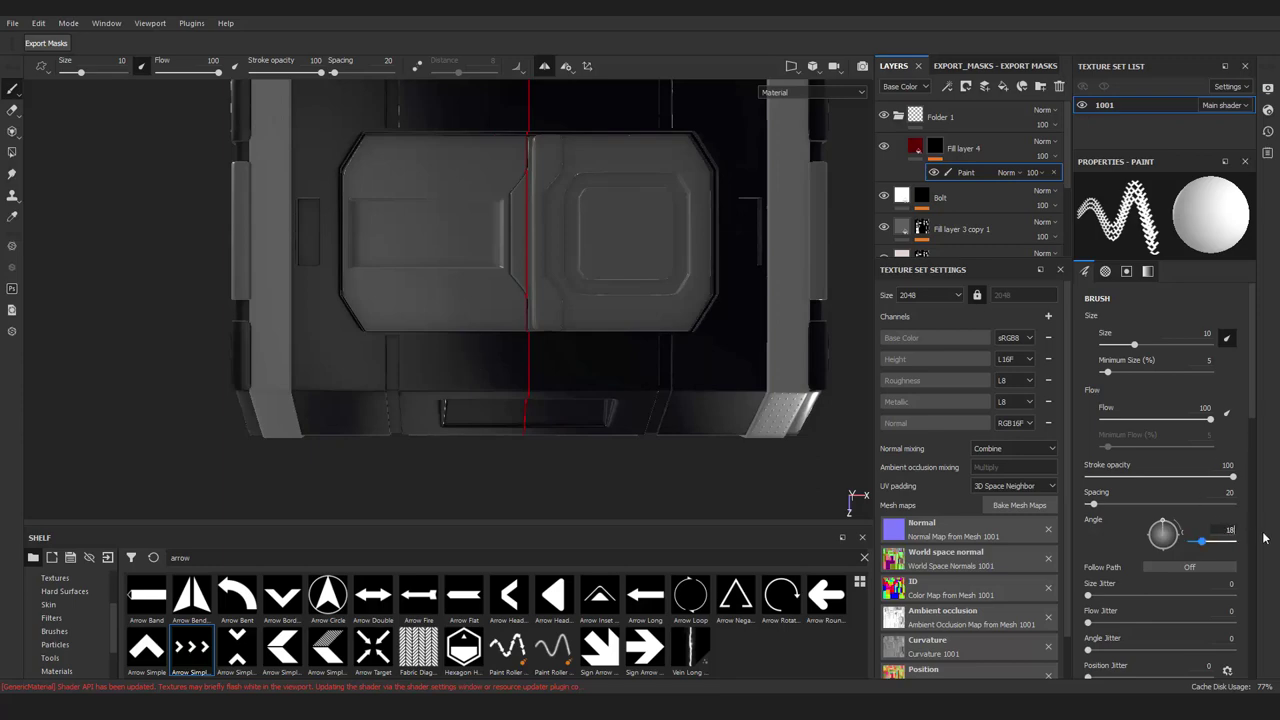
{"action": "scroll", "coordinate": [470, 350], "scroll_direction": "up", "scroll_amount": 1}
{"action": "scroll", "coordinate": [497, 357], "scroll_direction": "up", "scroll_amount": 2}
{"action": "scroll", "coordinate": [485, 365], "scroll_direction": "up", "scroll_amount": 2}
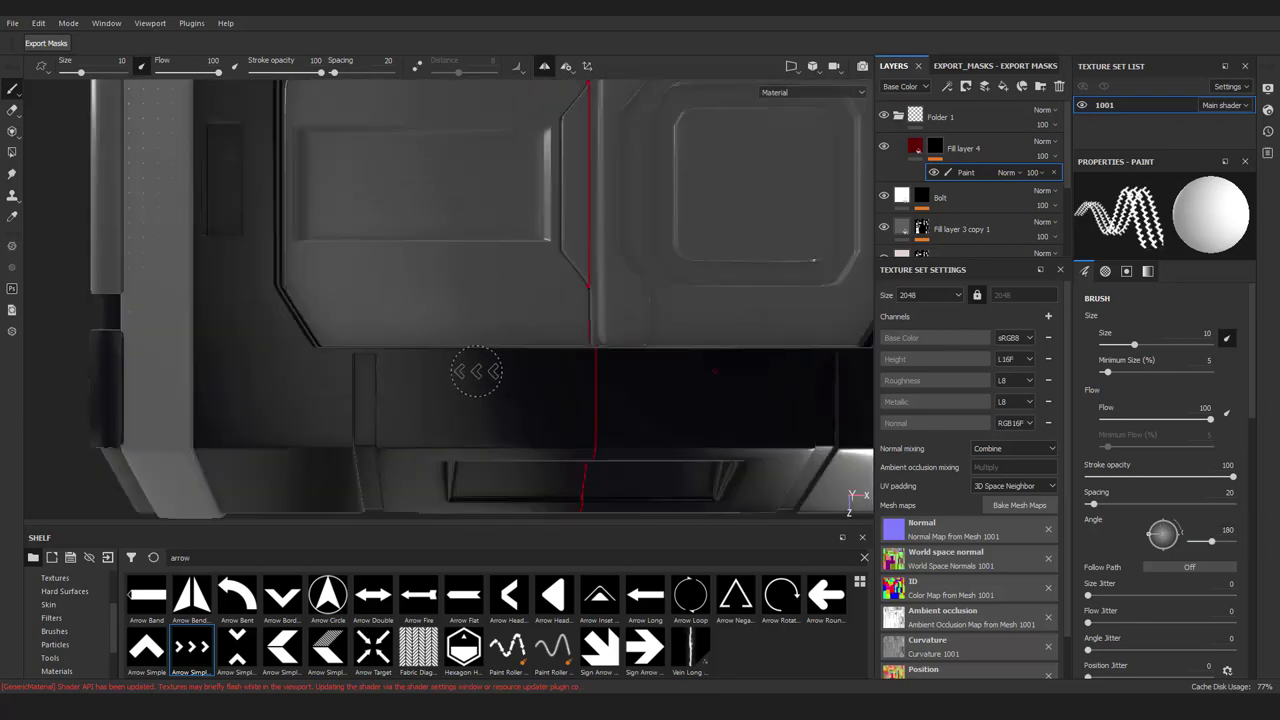
{"action": "scroll", "coordinate": [474, 371], "scroll_direction": "down", "scroll_amount": 6}
{"action": "left_click_drag", "start_coordinate": [494, 383], "coordinate": [600, 365], "text": "alt"}
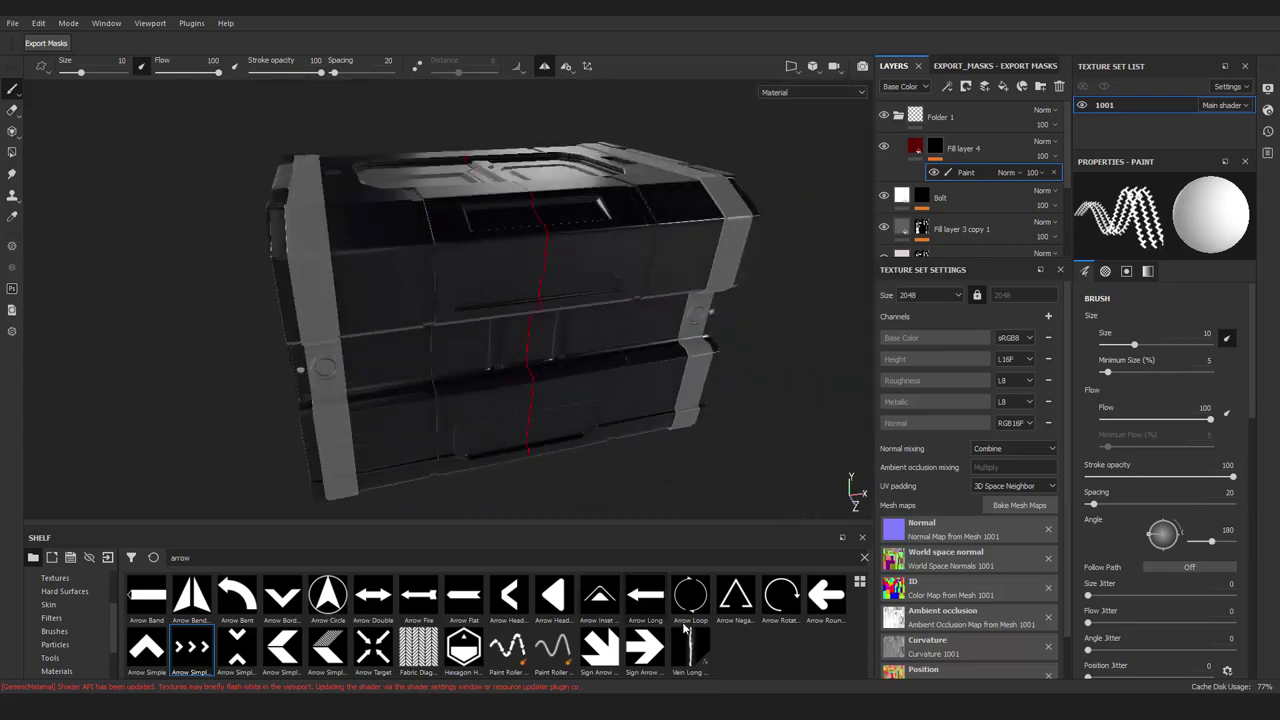
Load the Arrow Head Smooth alpha and stamp a red arrow on the lower strip
{"action": "left_click", "coordinate": [553, 595]}
{"action": "left_click_drag", "start_coordinate": [486, 308], "coordinate": [500, 305], "text": "alt"}
{"action": "scroll", "coordinate": [500, 305], "scroll_direction": "up", "scroll_amount": 4}
{"action": "scroll", "coordinate": [515, 303], "scroll_direction": "down", "scroll_amount": 2}
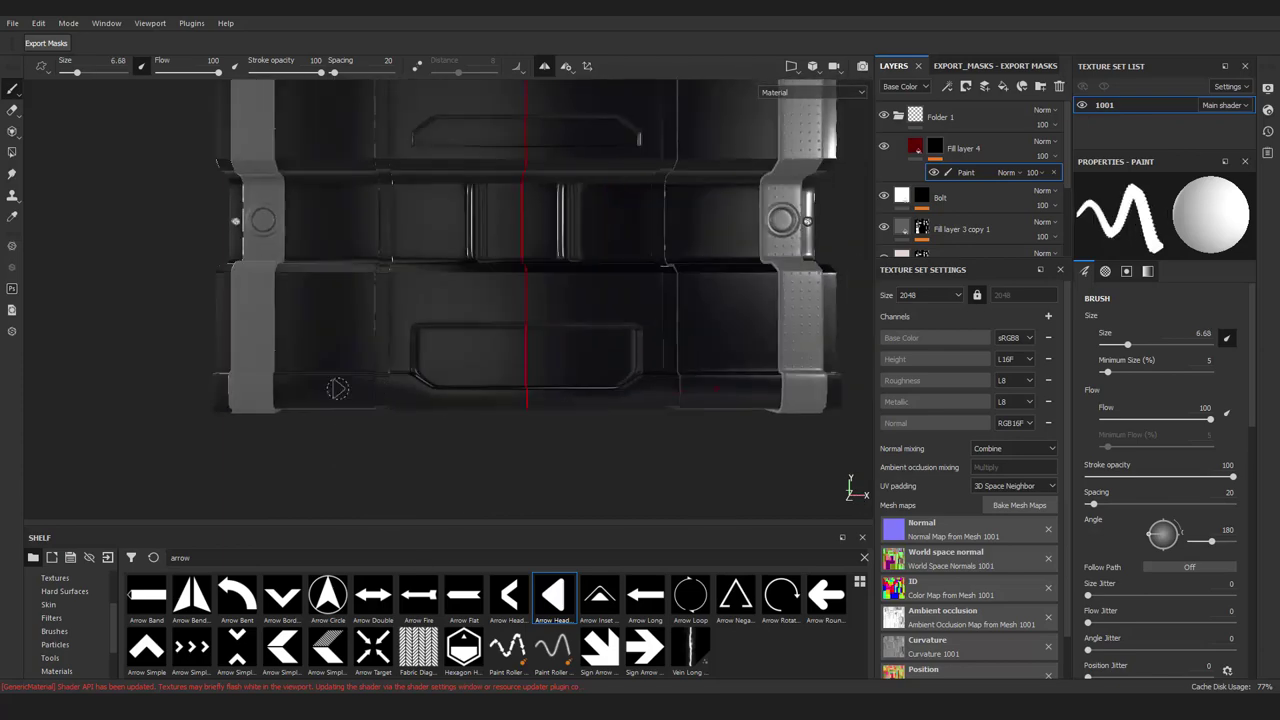
{"action": "scroll", "coordinate": [528, 300], "scroll_direction": "up", "scroll_amount": 3}
{"action": "key", "text": "Tab"}
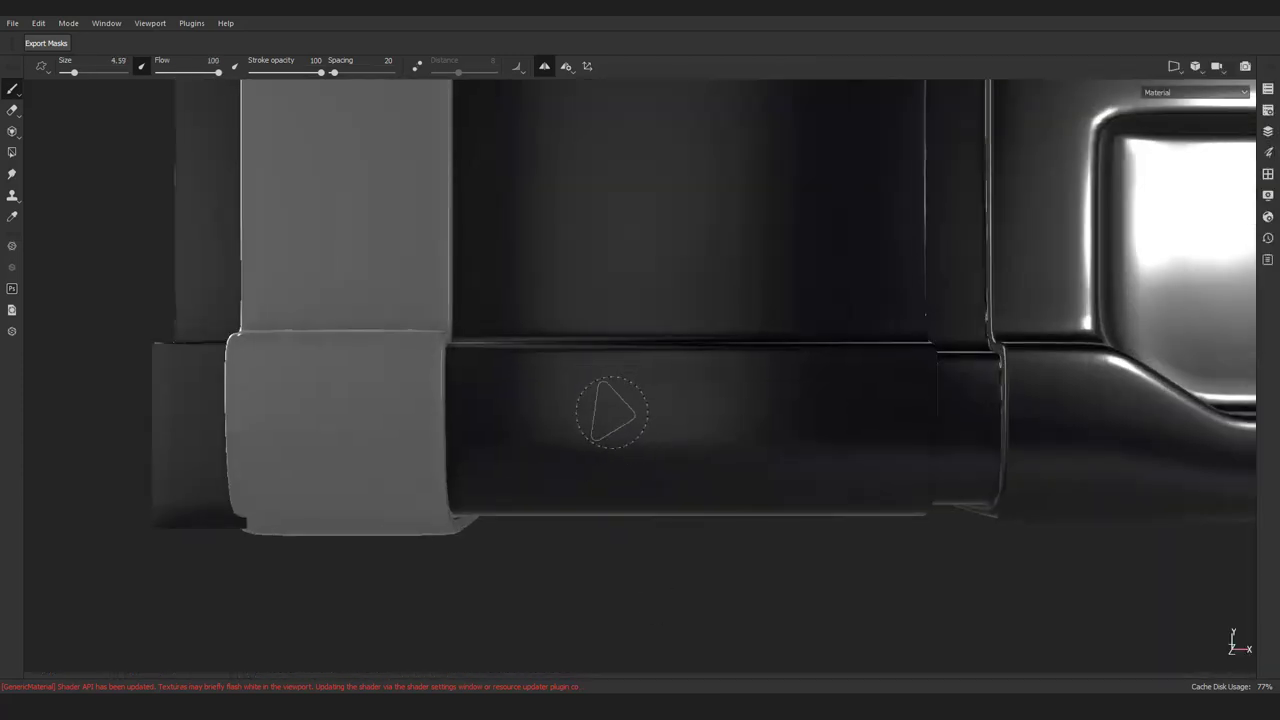
{"action": "key", "text": "Tab"}
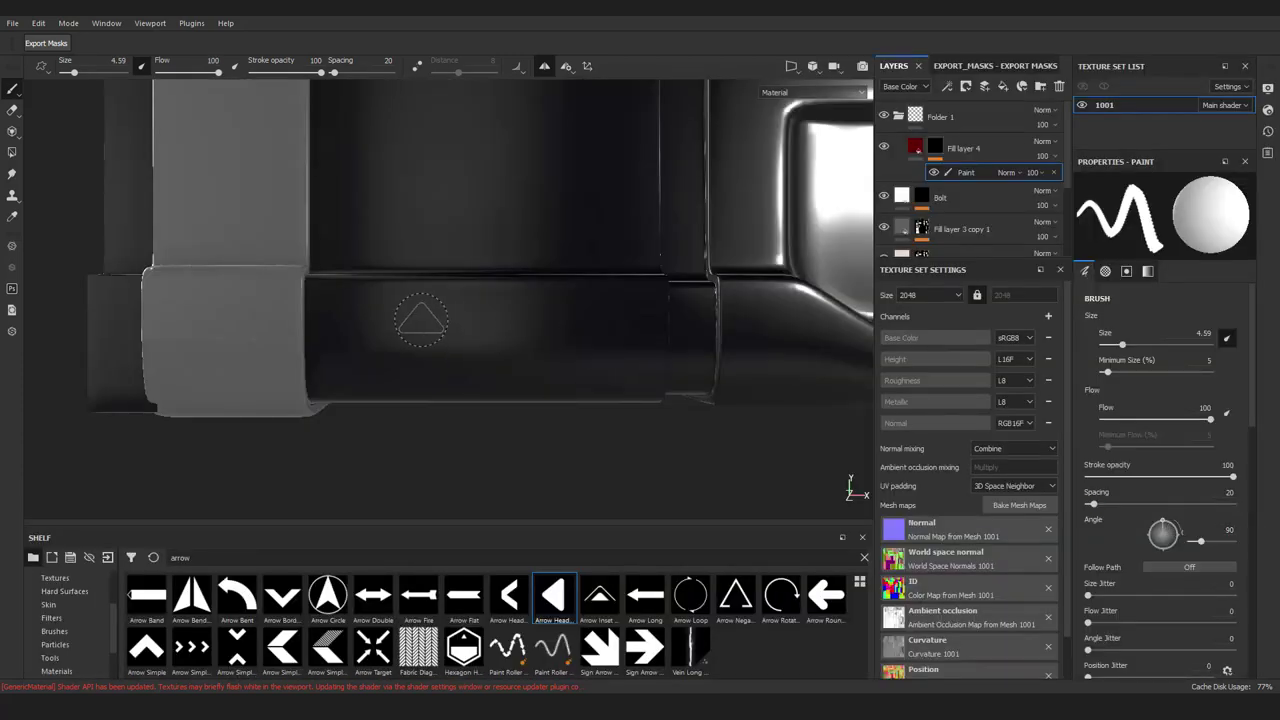
{"action": "key", "text": "Tab"}
{"action": "right_click_drag", "start_coordinate": [526, 183], "coordinate": [610, 527], "text": "alt"}
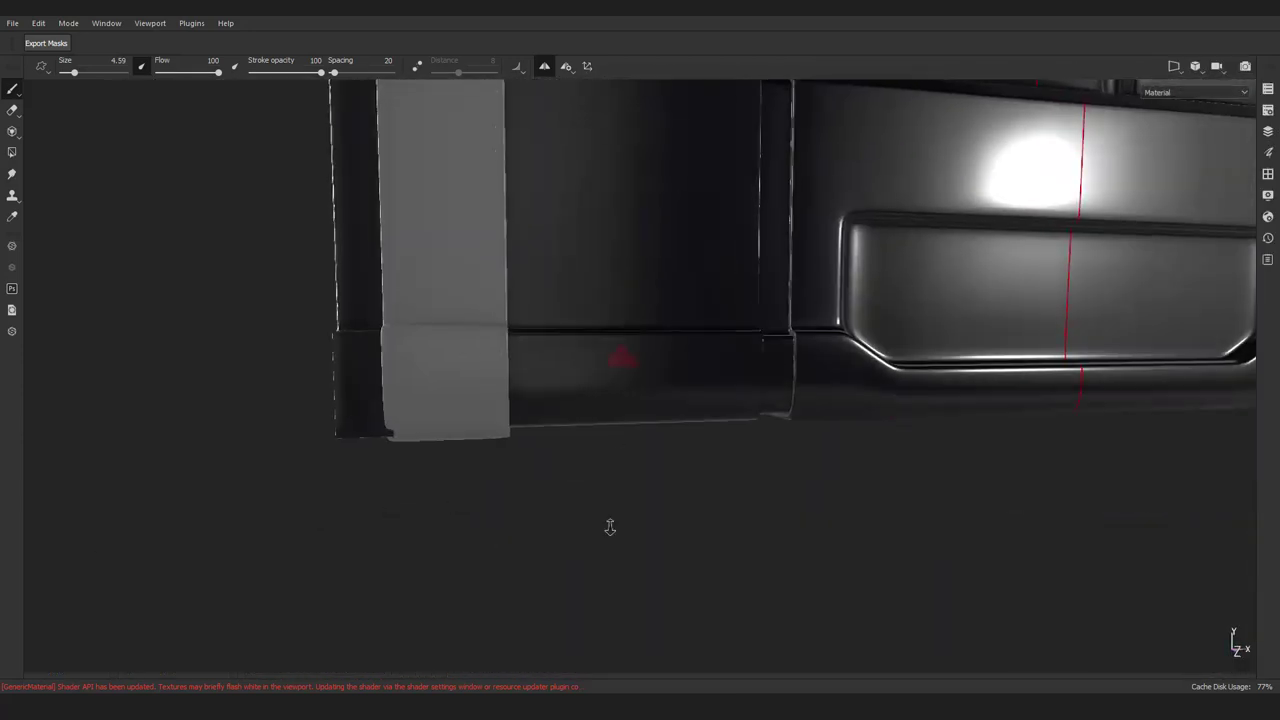
Turn symmetry off and briefly check the 3D/UV split view before returning to 3D only
{"action": "left_click_drag", "start_coordinate": [674, 486], "coordinate": [673, 458], "text": "alt"}
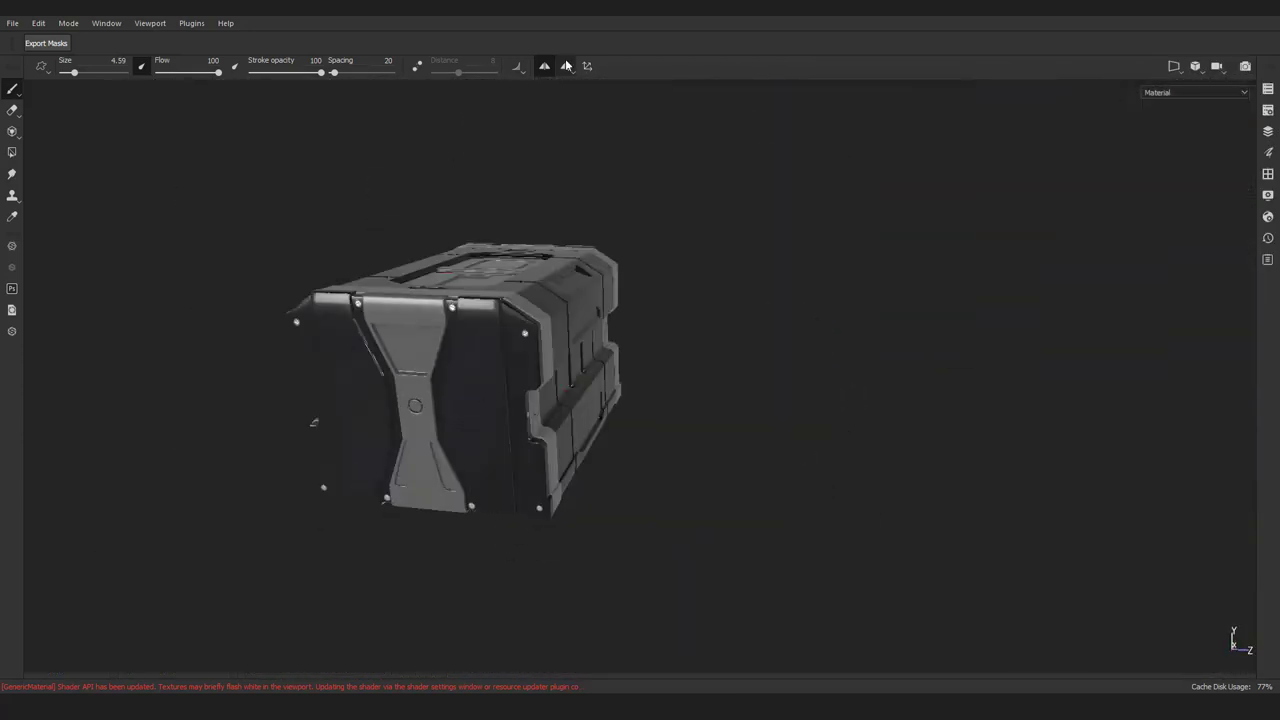
{"action": "left_click", "coordinate": [566, 66]}
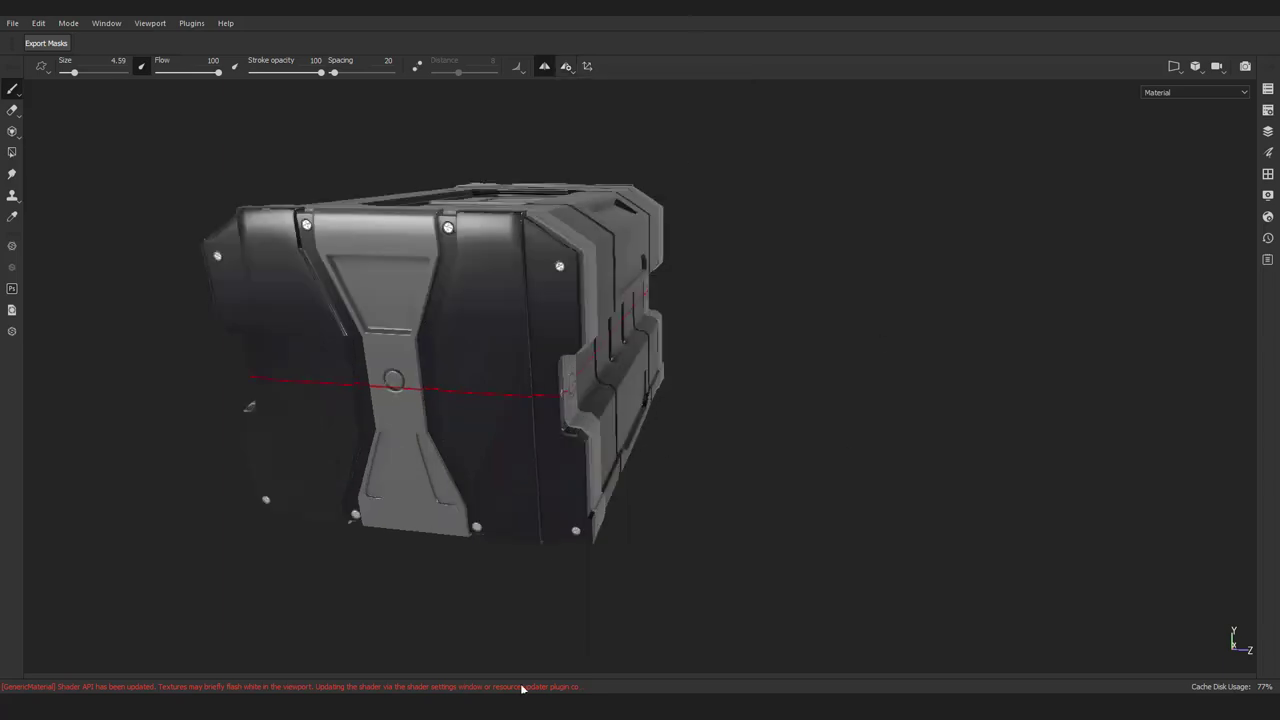
{"action": "scroll", "coordinate": [637, 465], "scroll_direction": "up", "scroll_amount": 5}
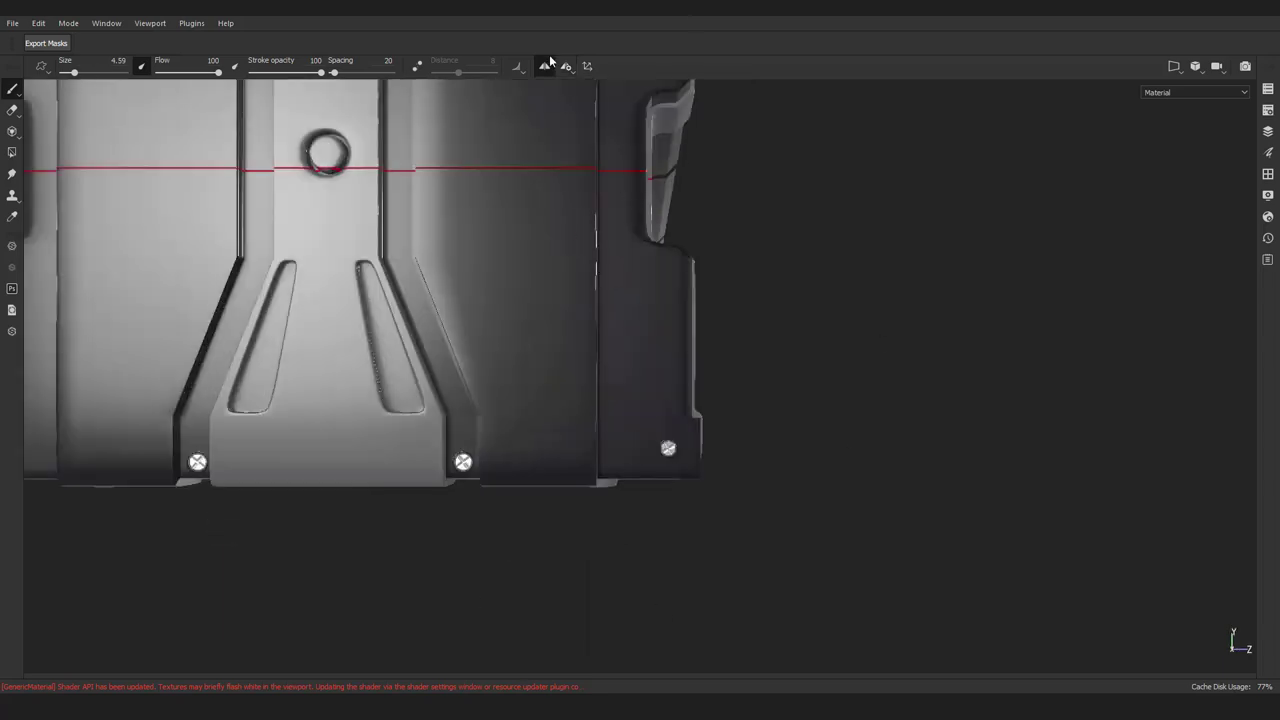
{"action": "left_click", "coordinate": [549, 62]}
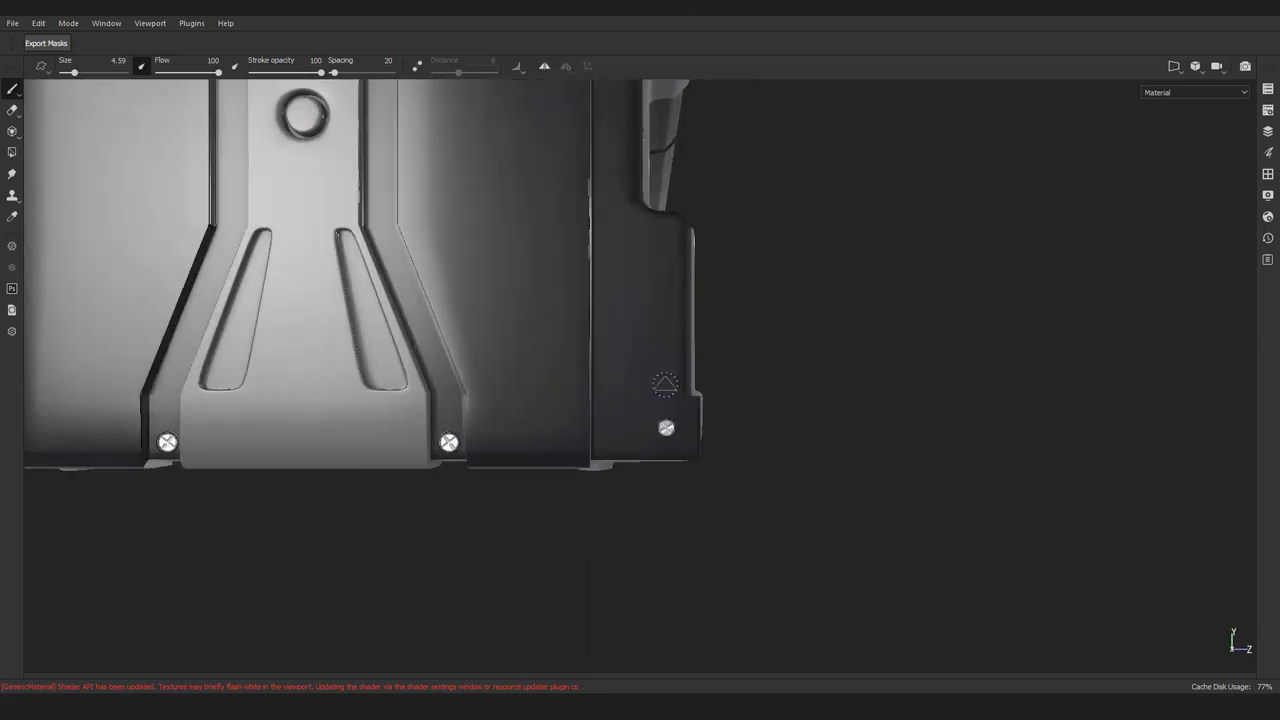
{"action": "key", "text": "F1"}
{"action": "key", "text": "F2"}
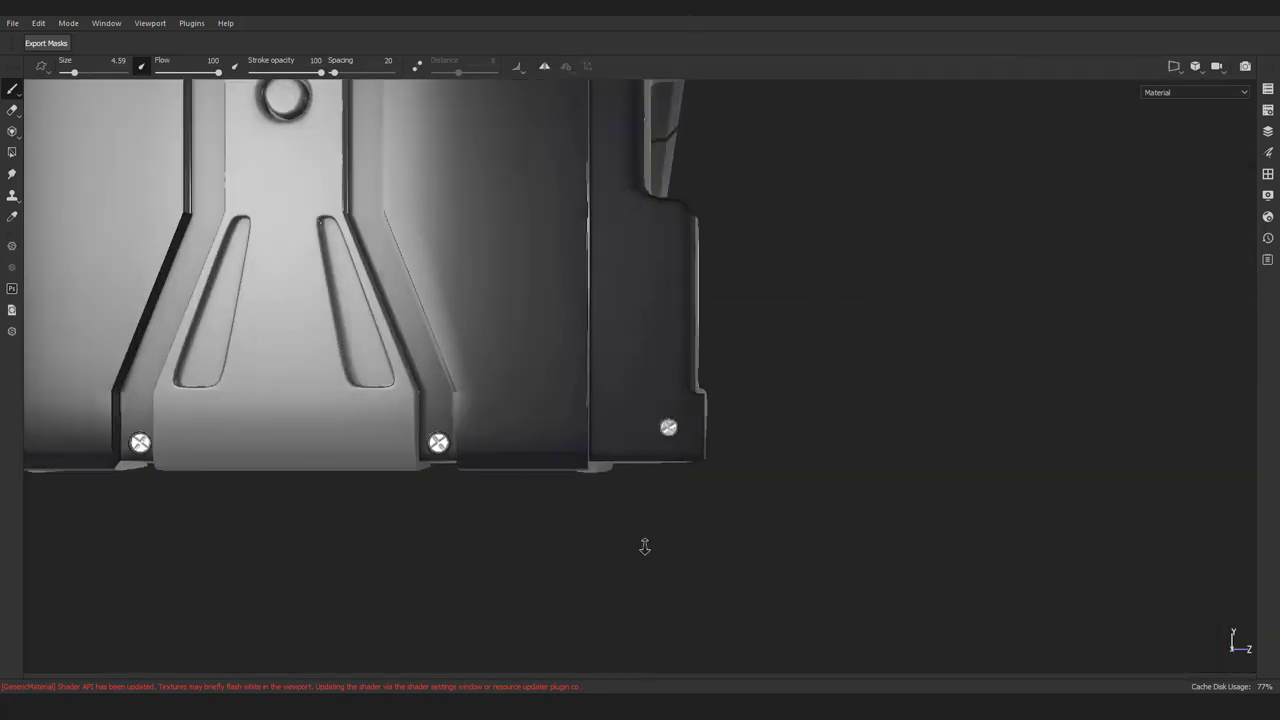
Review Fill layer 4's base colour, then add Fill layer 5 above it
{"action": "mouse_move", "coordinate": [627, 433]}
{"action": "left_mouse_down", "text": "alt"}
{"action": "mouse_move", "coordinate": [443, 589]}
{"action": "mouse_move", "coordinate": [529, 500]}
{"action": "mouse_move", "coordinate": [520, 571]}
{"action": "mouse_move", "coordinate": [1194, 391]}
{"action": "left_mouse_up", "text": "alt"}
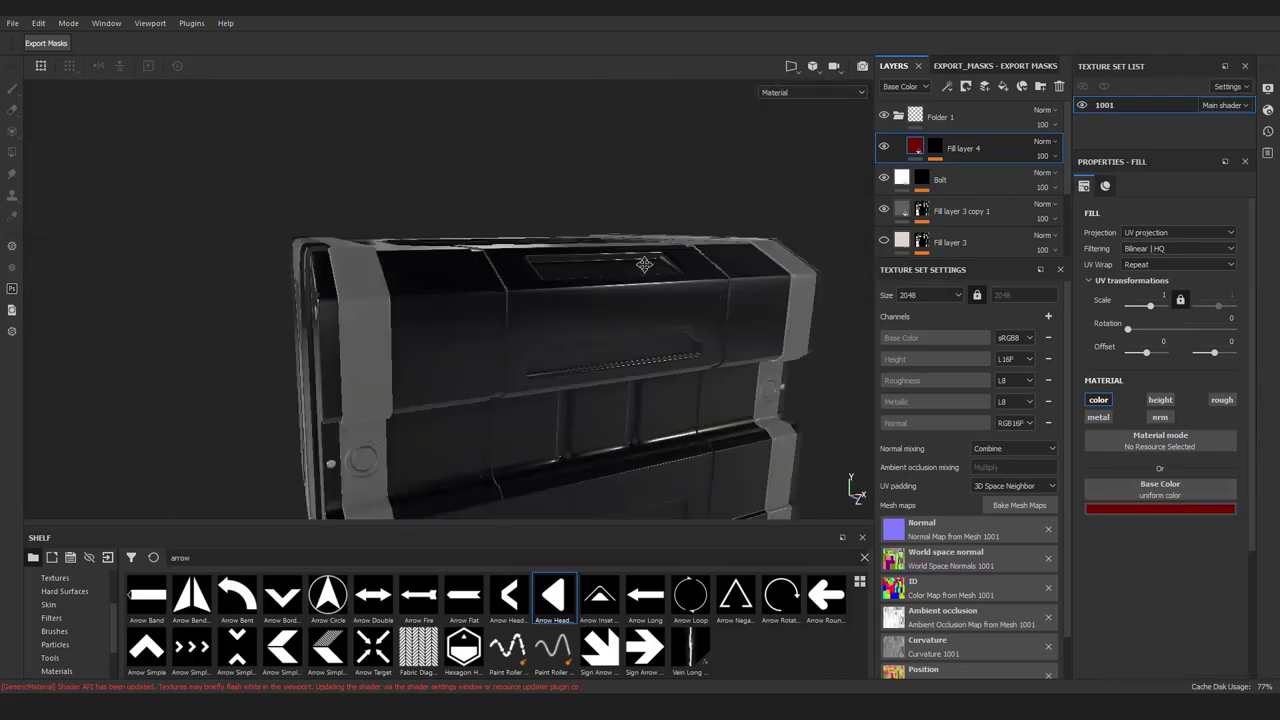
{"action": "mouse_move", "coordinate": [644, 264]}
{"action": "left_mouse_down", "text": "alt"}
{"action": "mouse_move", "coordinate": [520, 260]}
{"action": "mouse_move", "coordinate": [540, 279]}
{"action": "left_mouse_up", "text": "alt"}
{"action": "left_click", "coordinate": [1174, 510]}
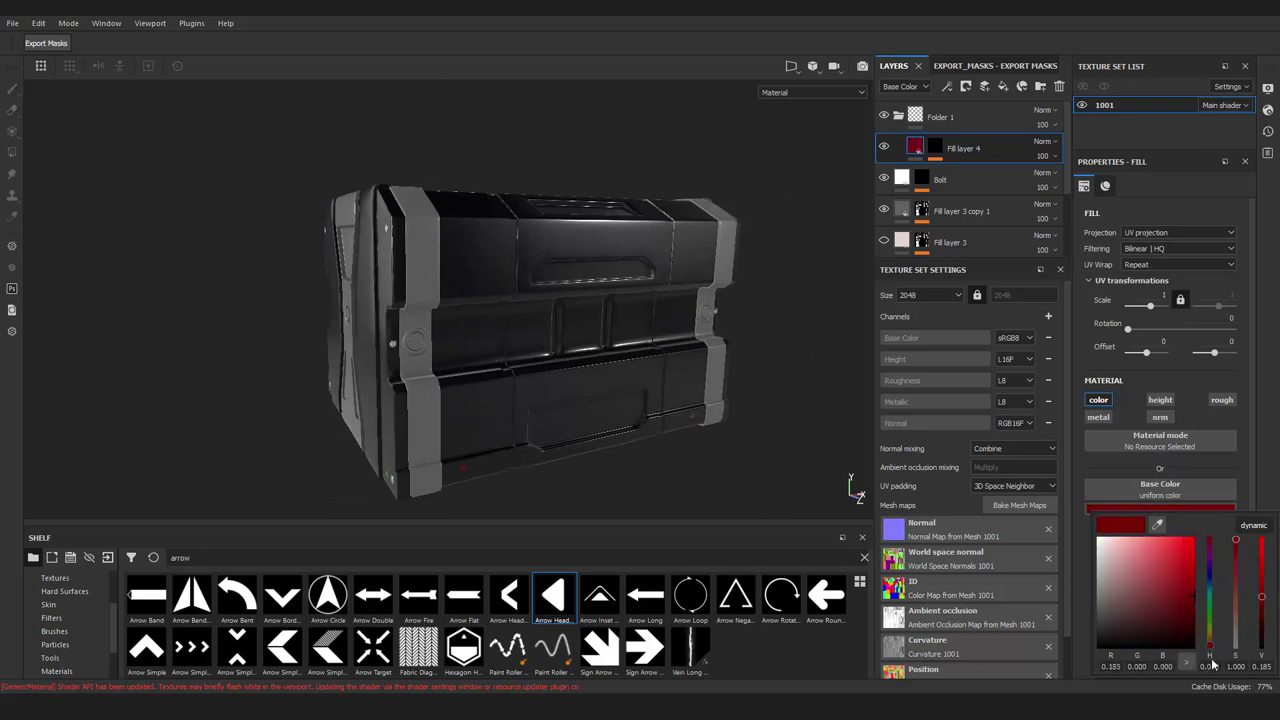
{"action": "mouse_move", "coordinate": [560, 300]}
{"action": "left_mouse_down", "text": "alt"}
{"action": "mouse_move", "coordinate": [542, 302]}
{"action": "mouse_move", "coordinate": [520, 345]}
{"action": "mouse_move", "coordinate": [632, 278]}
{"action": "left_mouse_up", "text": "alt"}
{"action": "left_click", "coordinate": [1022, 86]}
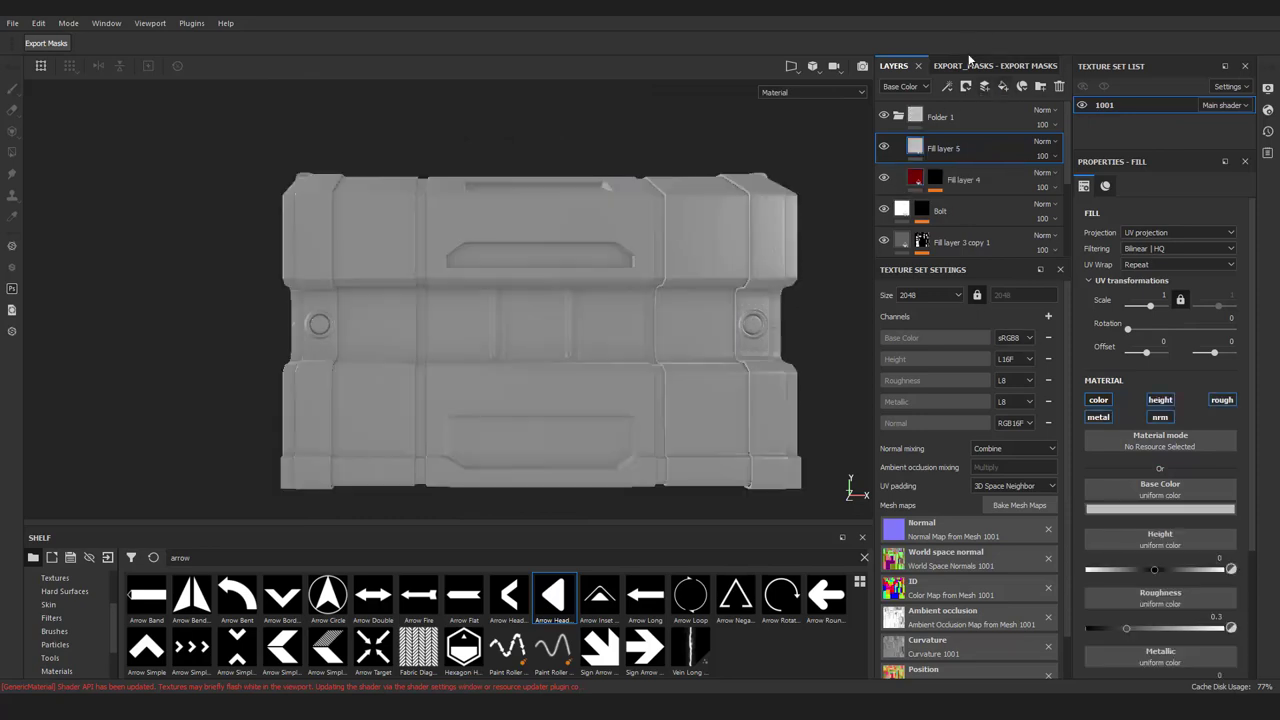
Give Fill layer 5 a black mask with a Paint effect and search the shelf for 'stri'
{"action": "left_click", "coordinate": [984, 86]}
{"action": "left_click", "coordinate": [1000, 106]}
{"action": "left_click", "coordinate": [1149, 510]}
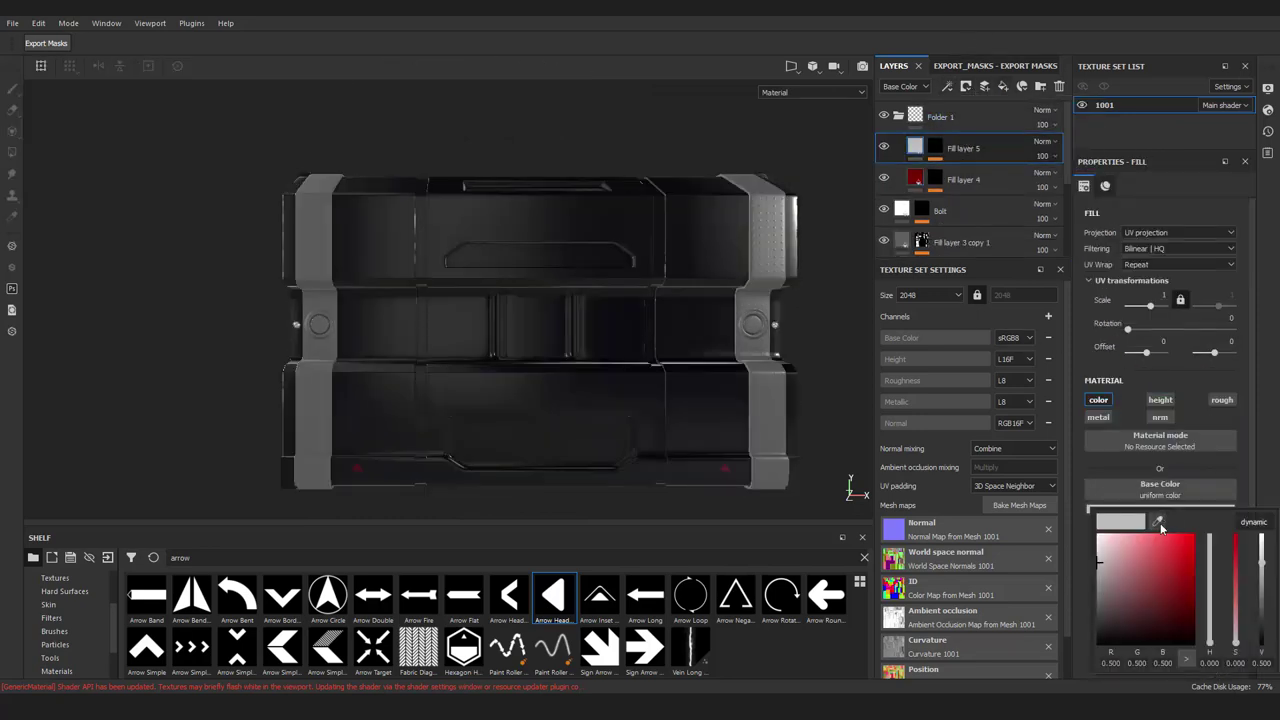
{"action": "key", "text": "1"}
{"action": "scroll", "coordinate": [800, 311], "scroll_direction": "up", "scroll_amount": 2}
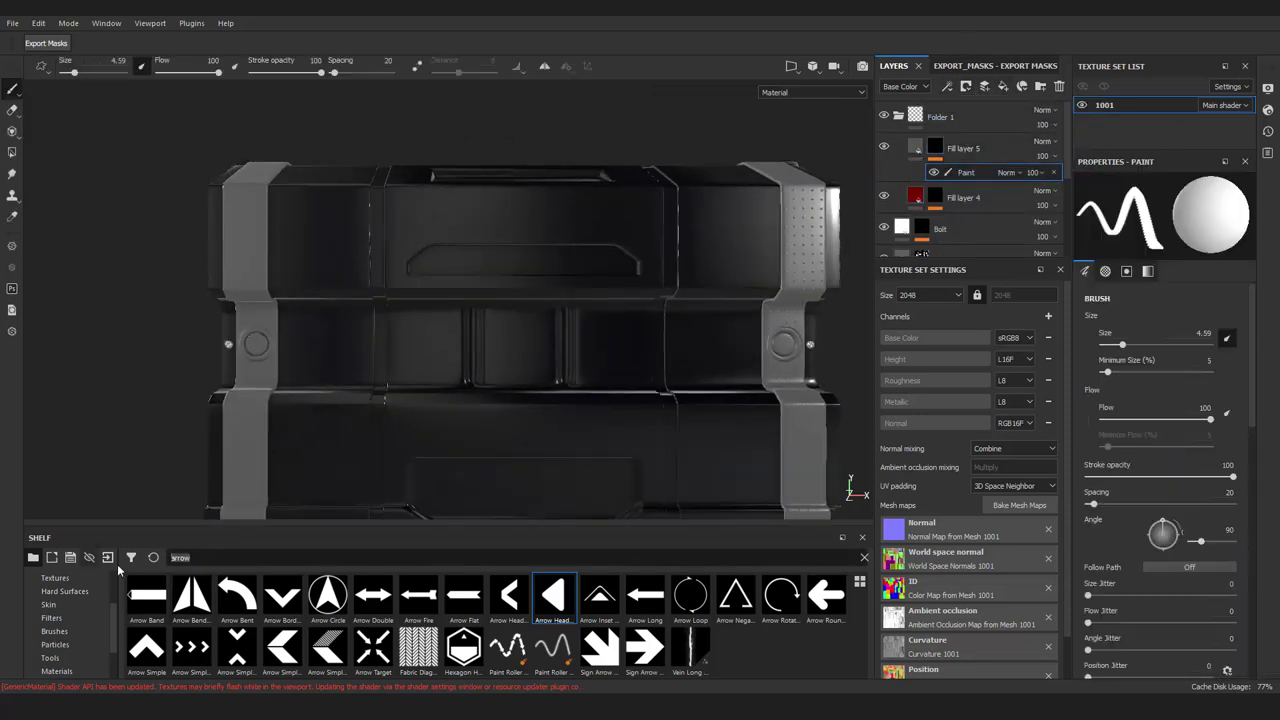
{"action": "type", "text": "stri"}
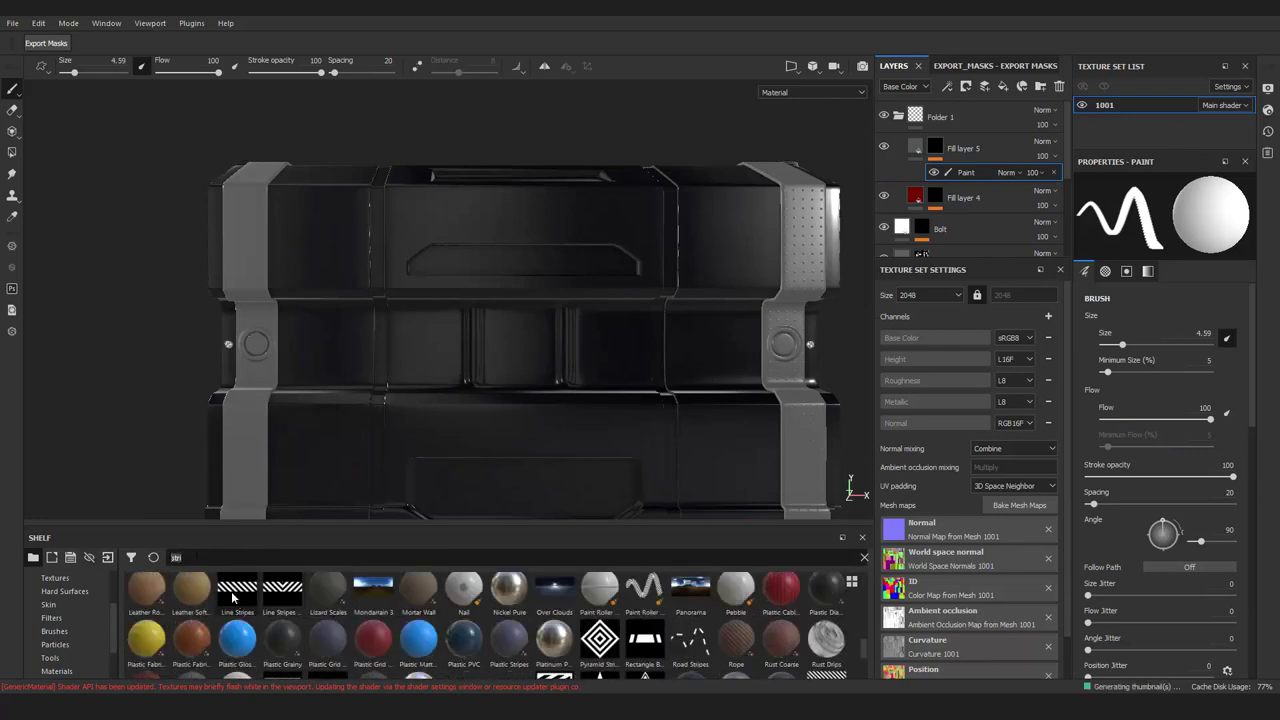
Load the Line Stripes alpha as the brush shape and adjust the brush
{"action": "left_click_drag", "start_coordinate": [233, 597], "coordinate": [504, 212]}
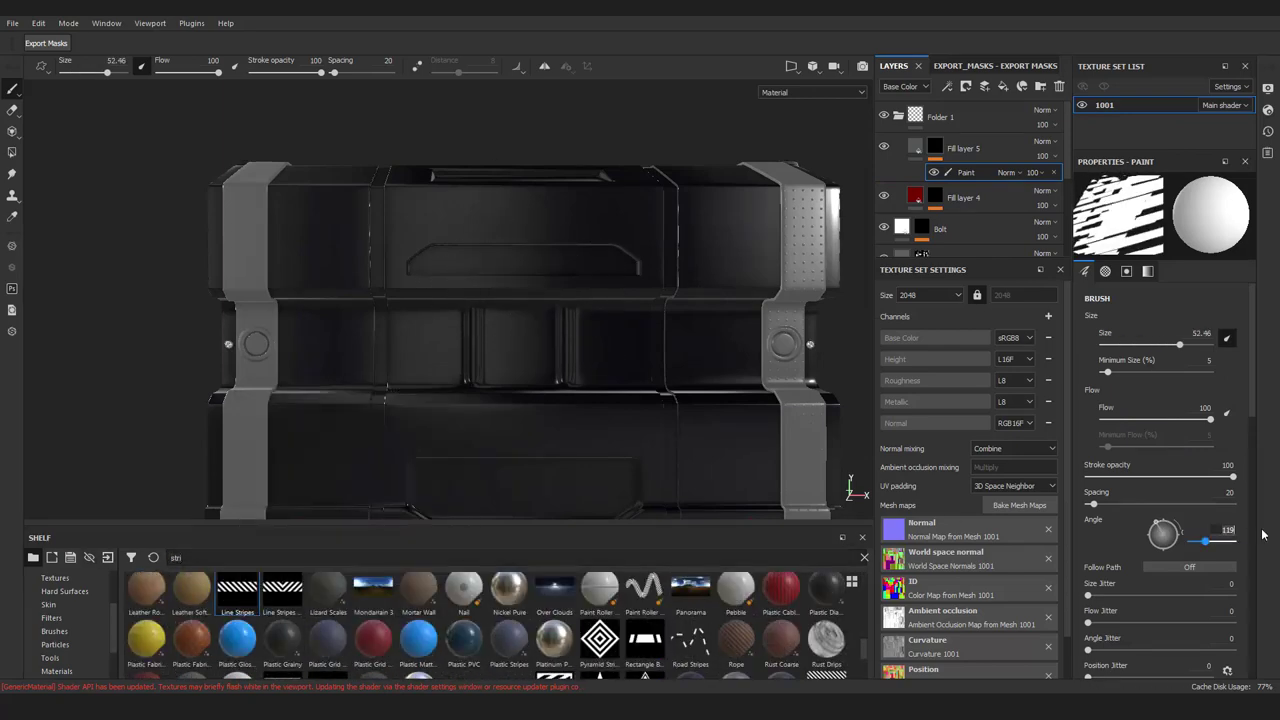
{"action": "scroll", "coordinate": [552, 335], "scroll_direction": "down", "scroll_amount": 5}
{"action": "scroll", "coordinate": [534, 305], "scroll_direction": "up", "scroll_amount": 6}
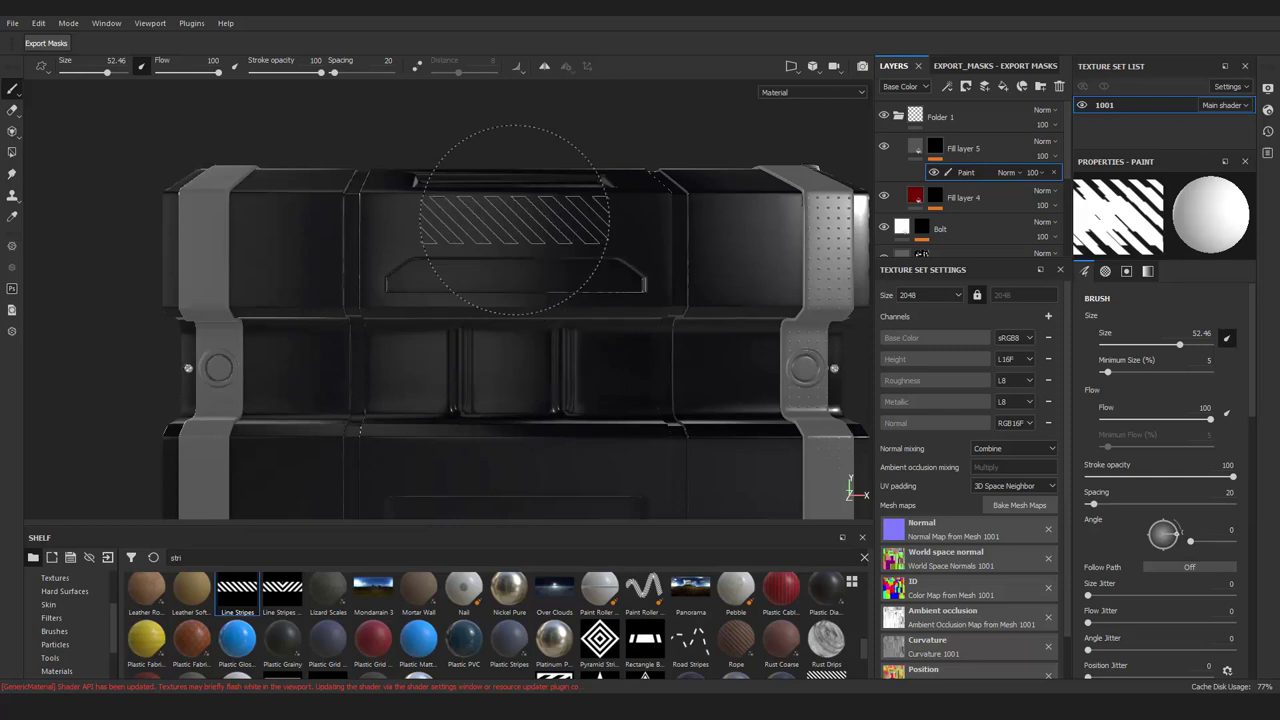
{"action": "scroll", "coordinate": [516, 222], "scroll_direction": "down", "scroll_amount": 4}
{"action": "scroll", "coordinate": [514, 228], "scroll_direction": "up", "scroll_amount": 4}
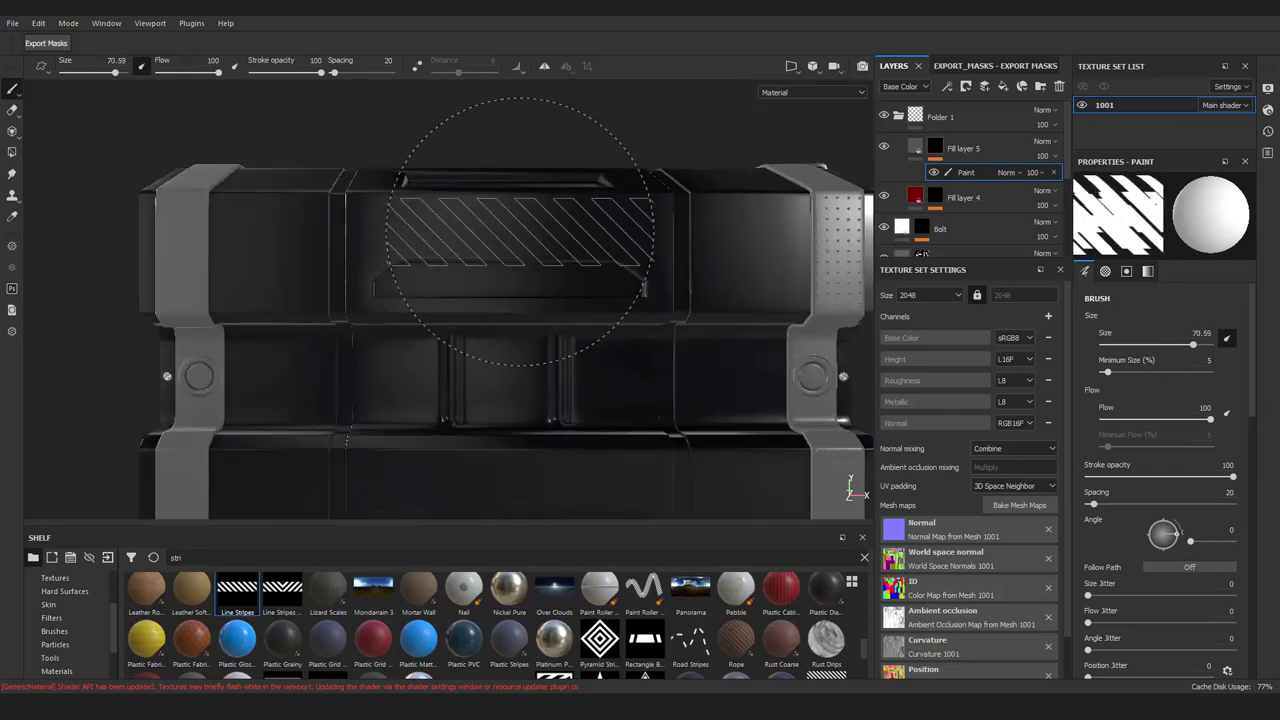
{"action": "scroll", "coordinate": [1155, 516], "scroll_direction": "down", "scroll_amount": 1}
{"action": "scroll", "coordinate": [1155, 516], "scroll_direction": "down", "scroll_amount": 1}
{"action": "scroll", "coordinate": [1140, 475], "scroll_direction": "down", "scroll_amount": 1}
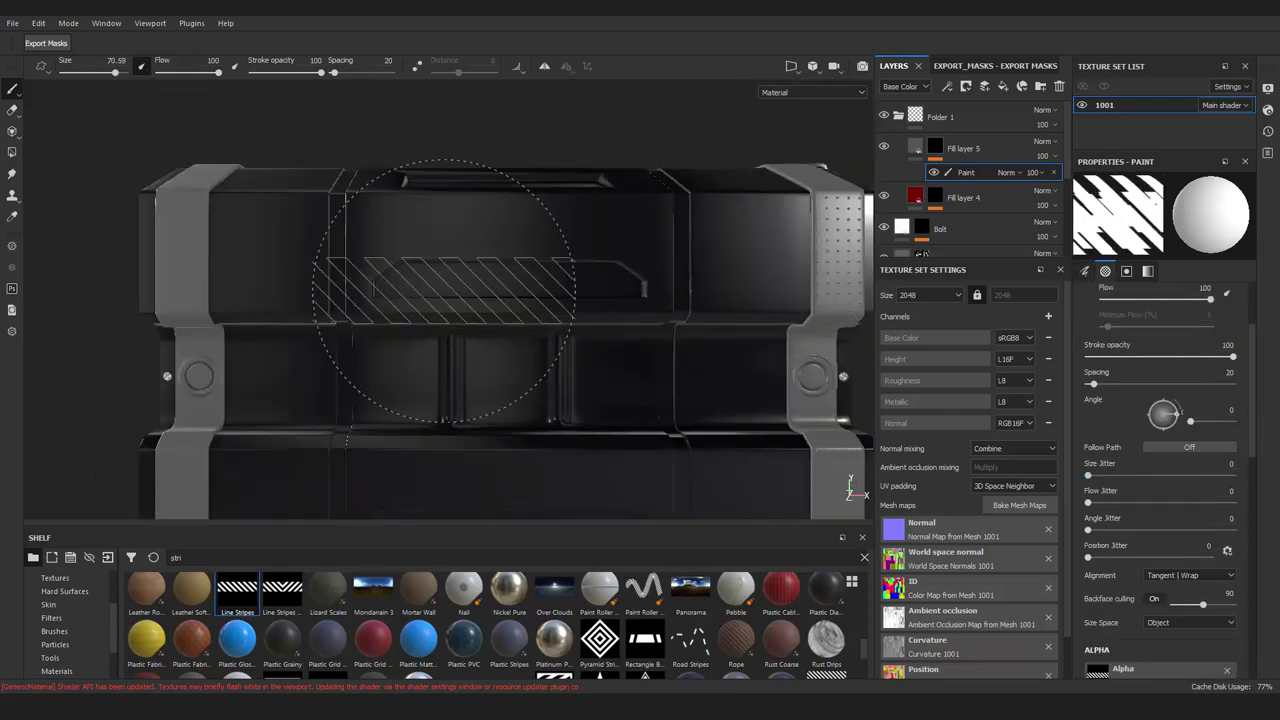
{"action": "scroll", "coordinate": [1171, 481], "scroll_direction": "down", "scroll_amount": 5}
{"action": "scroll", "coordinate": [1130, 479], "scroll_direction": "down", "scroll_amount": 2}
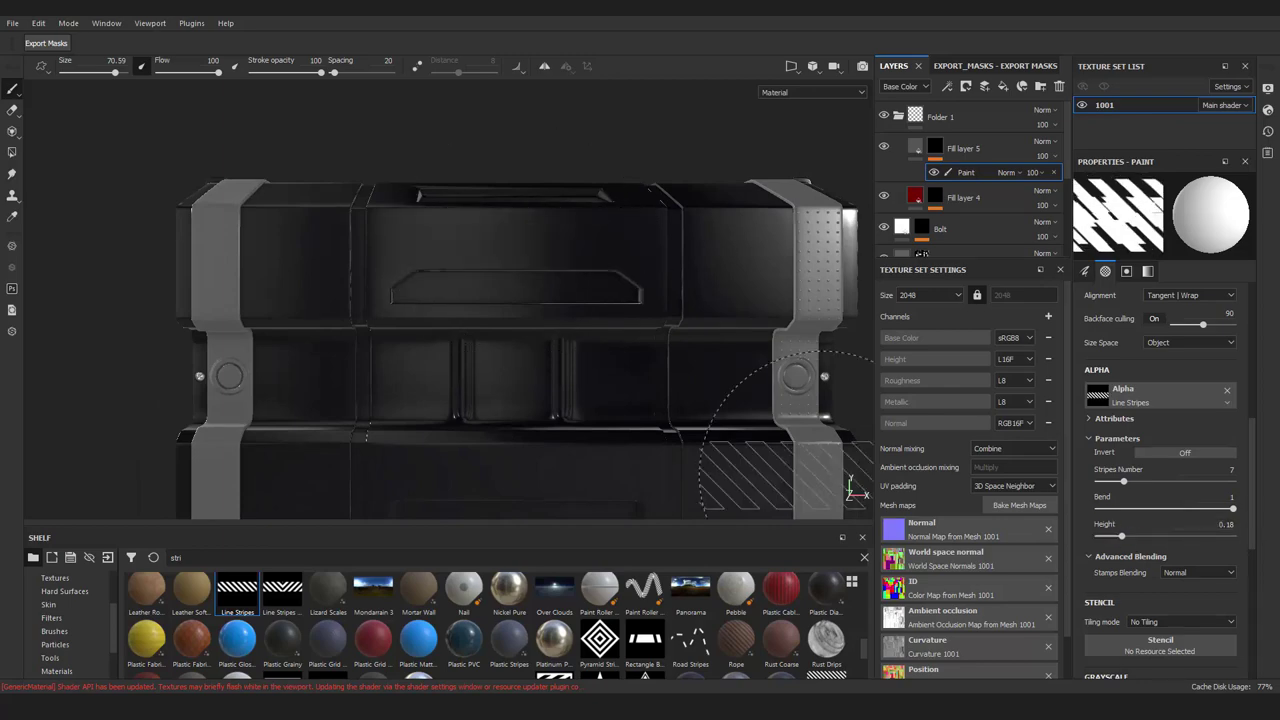
{"action": "scroll", "coordinate": [528, 238], "scroll_direction": "up", "scroll_amount": 5}
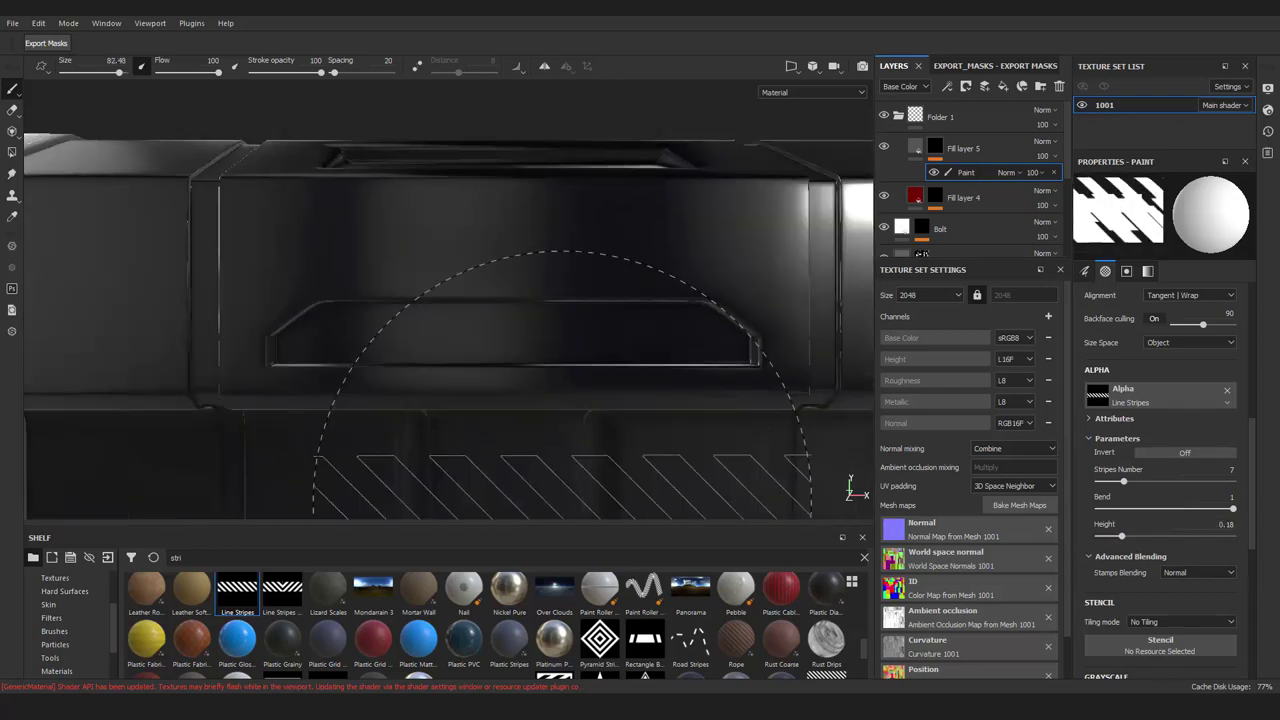
Stamp diagonal stripes sized to the upper front panel's width
{"action": "key", "text": "Tab"}
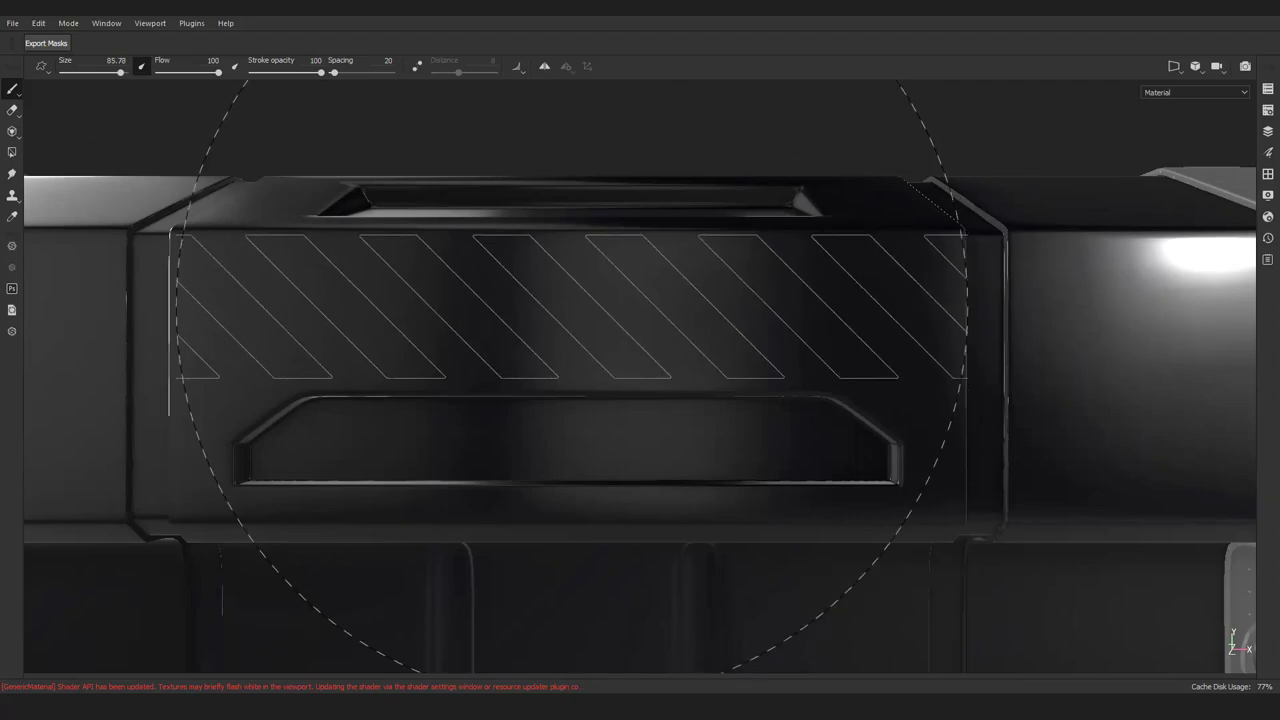
{"action": "right_click_drag", "start_coordinate": [568, 376], "coordinate": [558, 376], "text": "ctrl"}
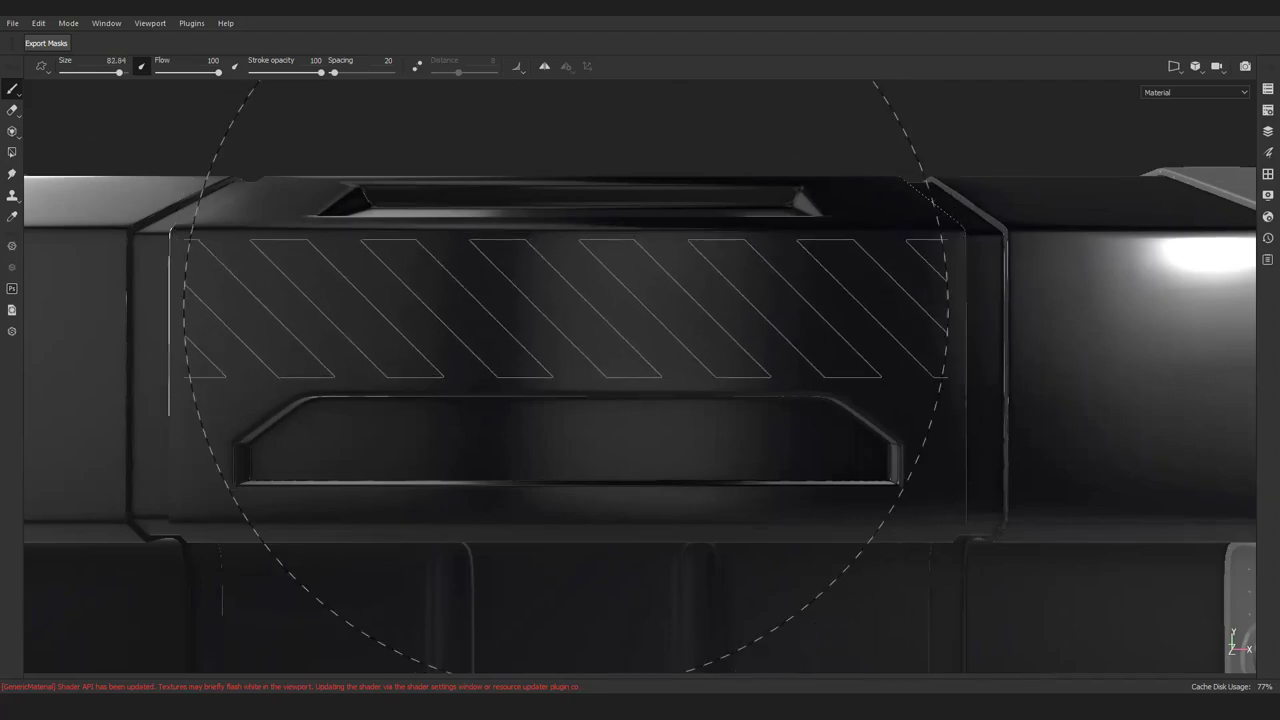
{"action": "scroll", "coordinate": [567, 376], "scroll_direction": "down", "scroll_amount": 3}
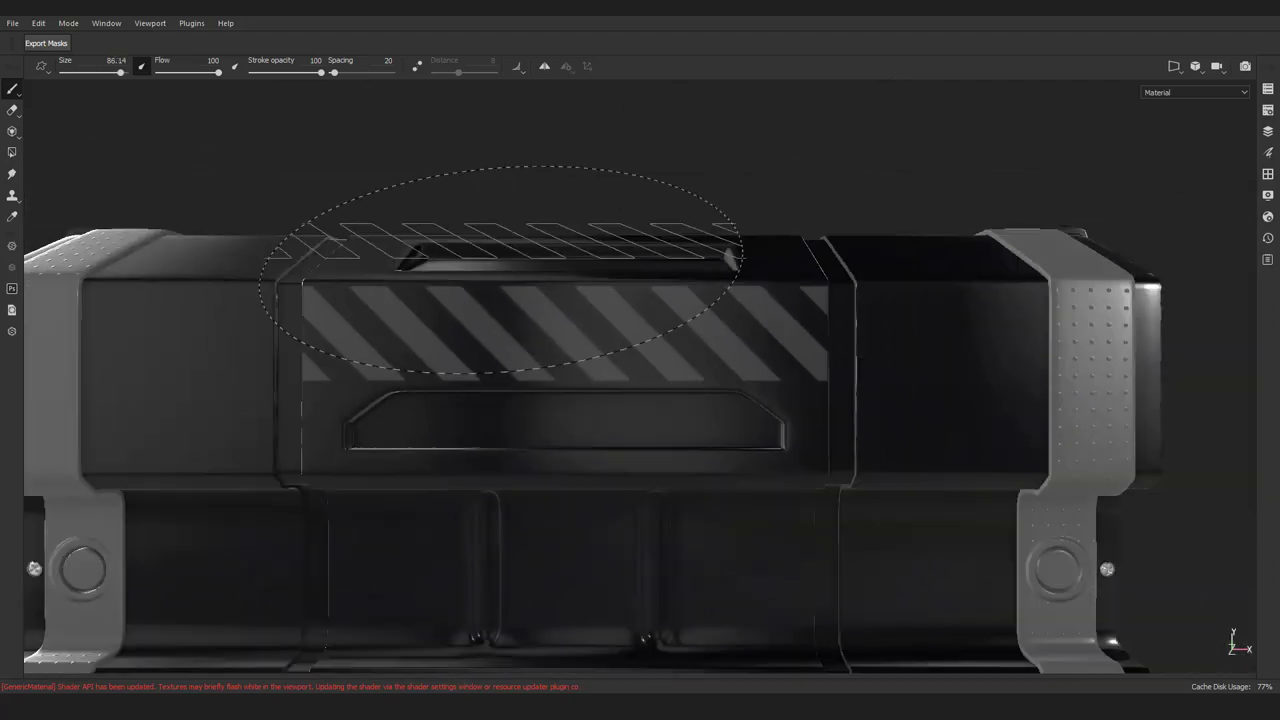
{"action": "scroll", "coordinate": [500, 280], "scroll_direction": "down", "scroll_amount": 3}
{"action": "scroll", "coordinate": [540, 270], "scroll_direction": "down", "scroll_amount": 3}
{"action": "key", "text": "Tab"}
{"action": "scroll", "coordinate": [555, 275], "scroll_direction": "up", "scroll_amount": 2}
{"action": "scroll", "coordinate": [555, 275], "scroll_direction": "up", "scroll_amount": 3}
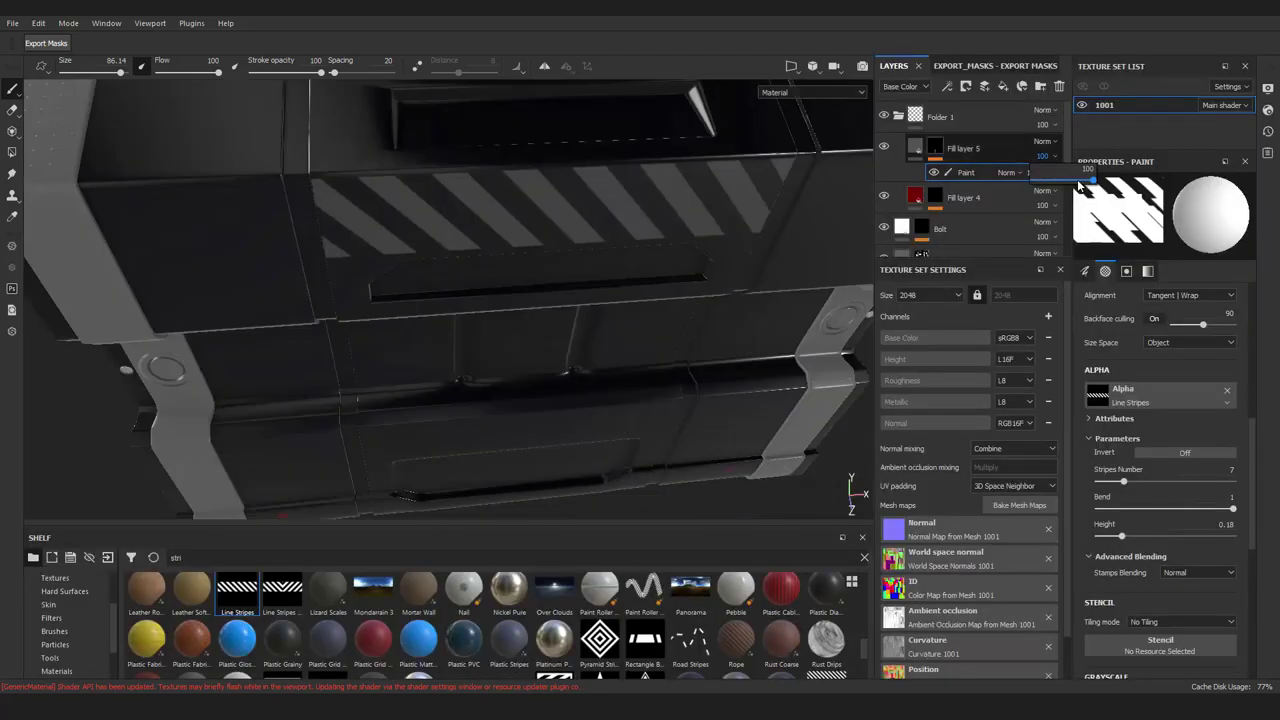
{"action": "scroll", "coordinate": [561, 140], "scroll_direction": "down", "scroll_amount": 2}
Return to a straight front view and finish the stripes on the lower front panel
{"action": "left_click_drag", "start_coordinate": [561, 140], "coordinate": [620, 200], "text": "alt"}
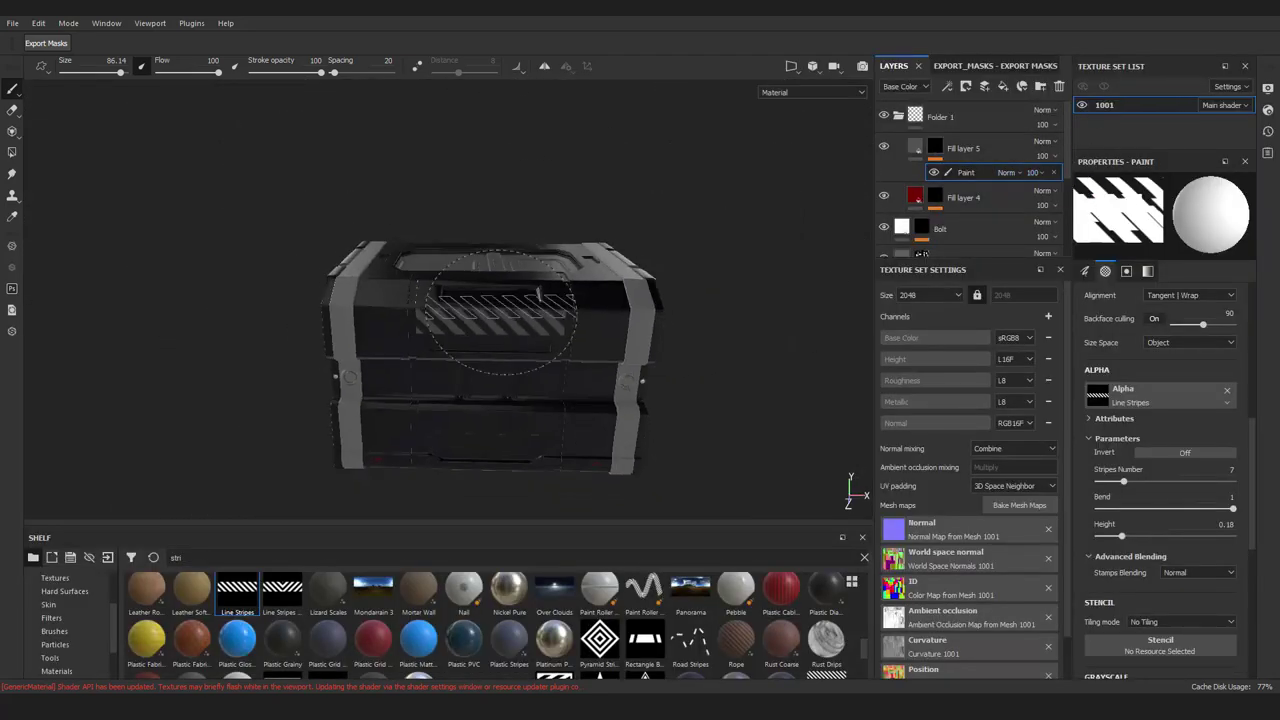
{"action": "left_click_drag", "start_coordinate": [560, 330], "coordinate": [500, 420], "text": "alt"}
{"action": "scroll", "coordinate": [497, 510], "scroll_direction": "up", "scroll_amount": 3}
{"action": "scroll", "coordinate": [502, 328], "scroll_direction": "up", "scroll_amount": 2}
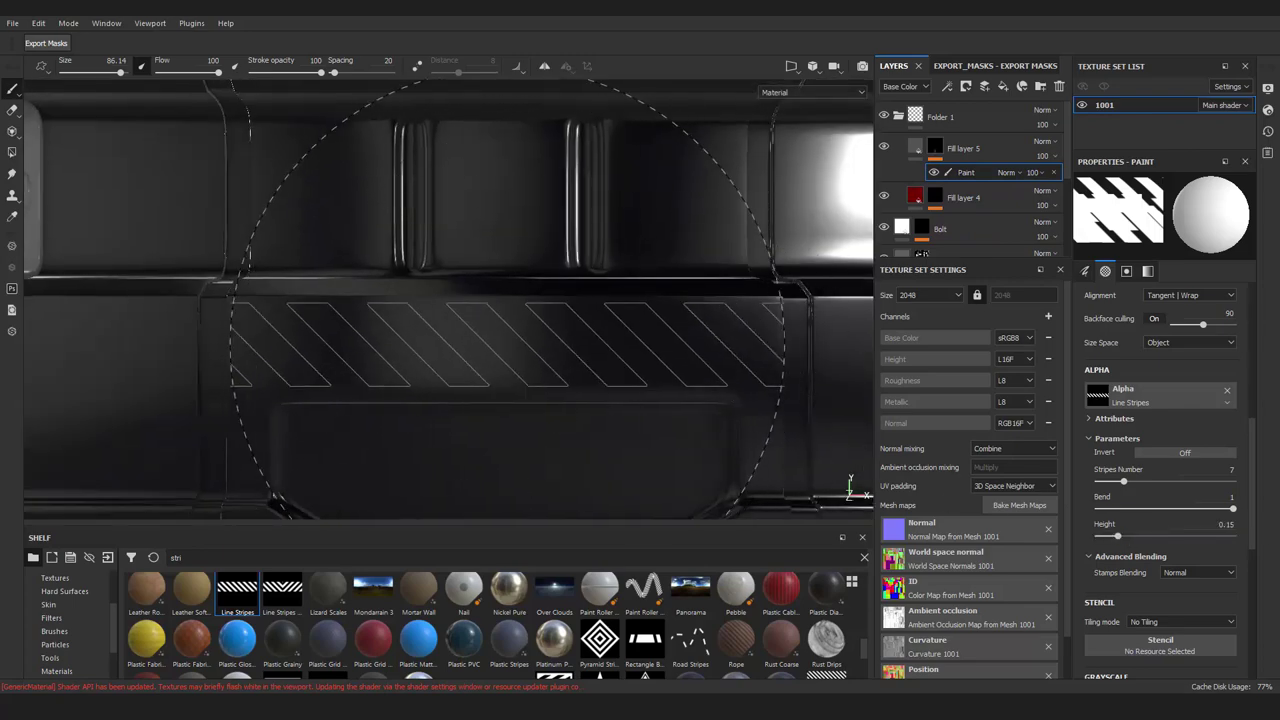
{"action": "scroll", "coordinate": [505, 300], "scroll_direction": "down", "scroll_amount": 3}
{"action": "scroll", "coordinate": [343, 214], "scroll_direction": "down", "scroll_amount": 3}
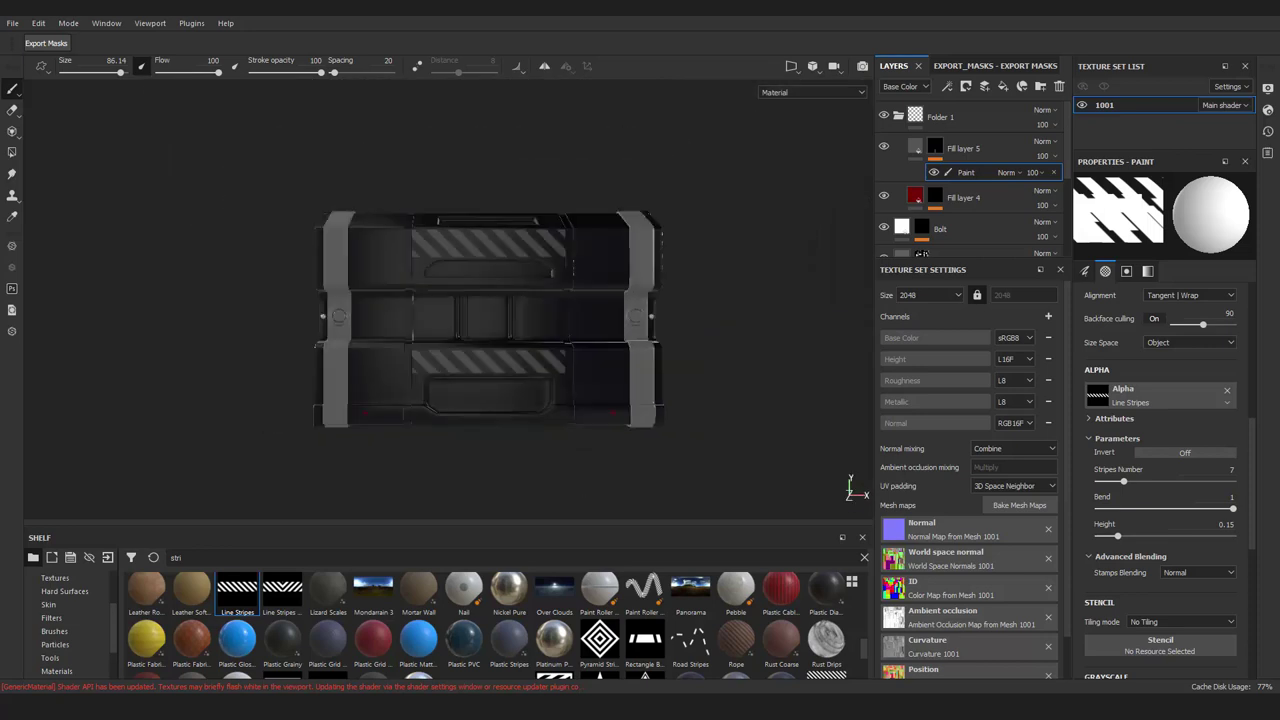
{"action": "key", "text": "Delete"}
Brighten Fill layer 5's stripe base colour and orbit to an angled view
{"action": "left_click", "coordinate": [1160, 488]}
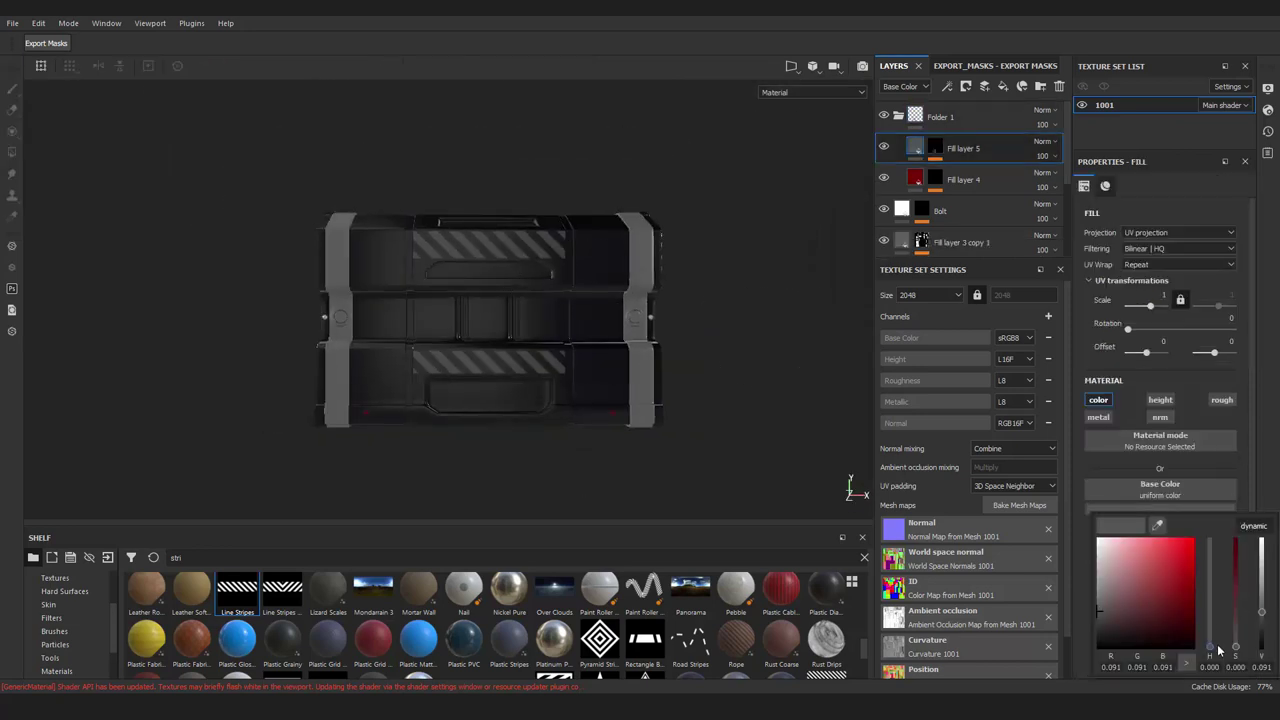
{"action": "mouse_move", "coordinate": [1208, 613]}
{"action": "left_mouse_down"}
{"action": "mouse_move", "coordinate": [1206, 518]}
{"action": "mouse_move", "coordinate": [1207, 583]}
{"action": "left_mouse_up"}
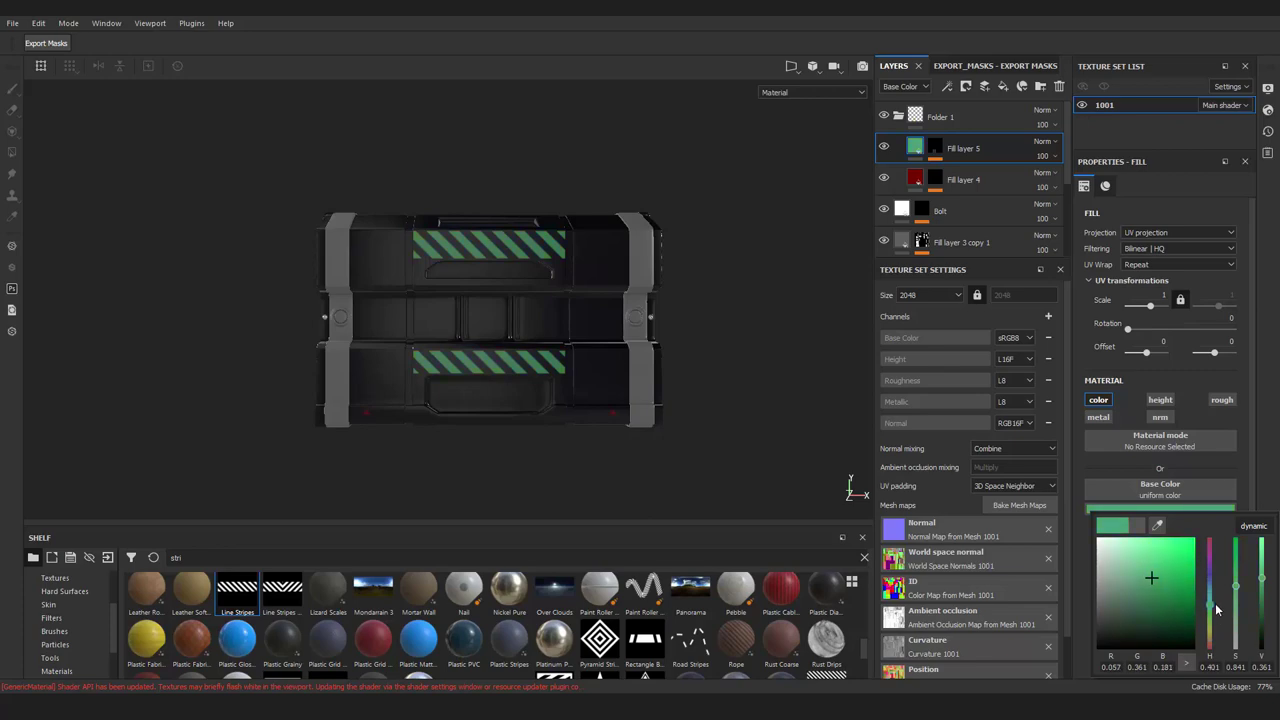
{"action": "mouse_move", "coordinate": [450, 330]}
{"action": "left_mouse_down", "text": "alt"}
{"action": "mouse_move", "coordinate": [587, 320]}
{"action": "mouse_move", "coordinate": [600, 333]}
{"action": "mouse_move", "coordinate": [905, 143]}
{"action": "left_mouse_up", "text": "alt"}
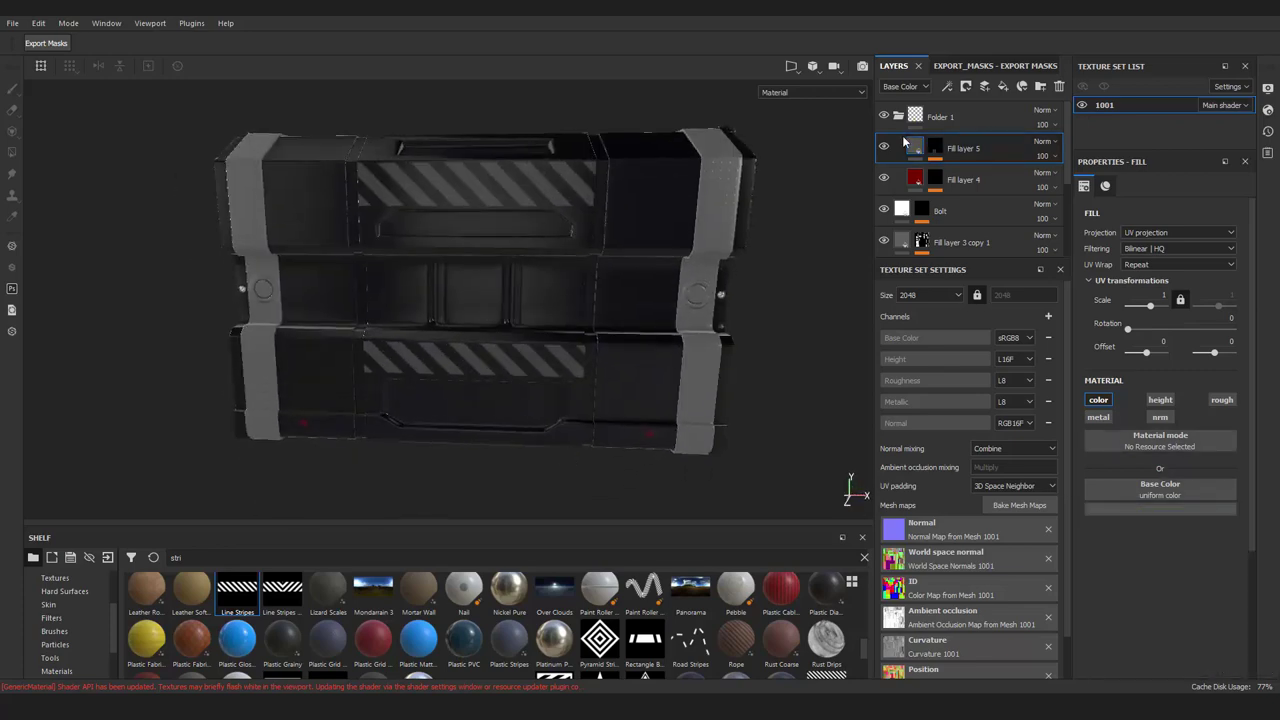
Duplicate the stripe layer and stamp Line Stripes Mirror chevrons across both front panels
{"action": "key", "text": "1"}
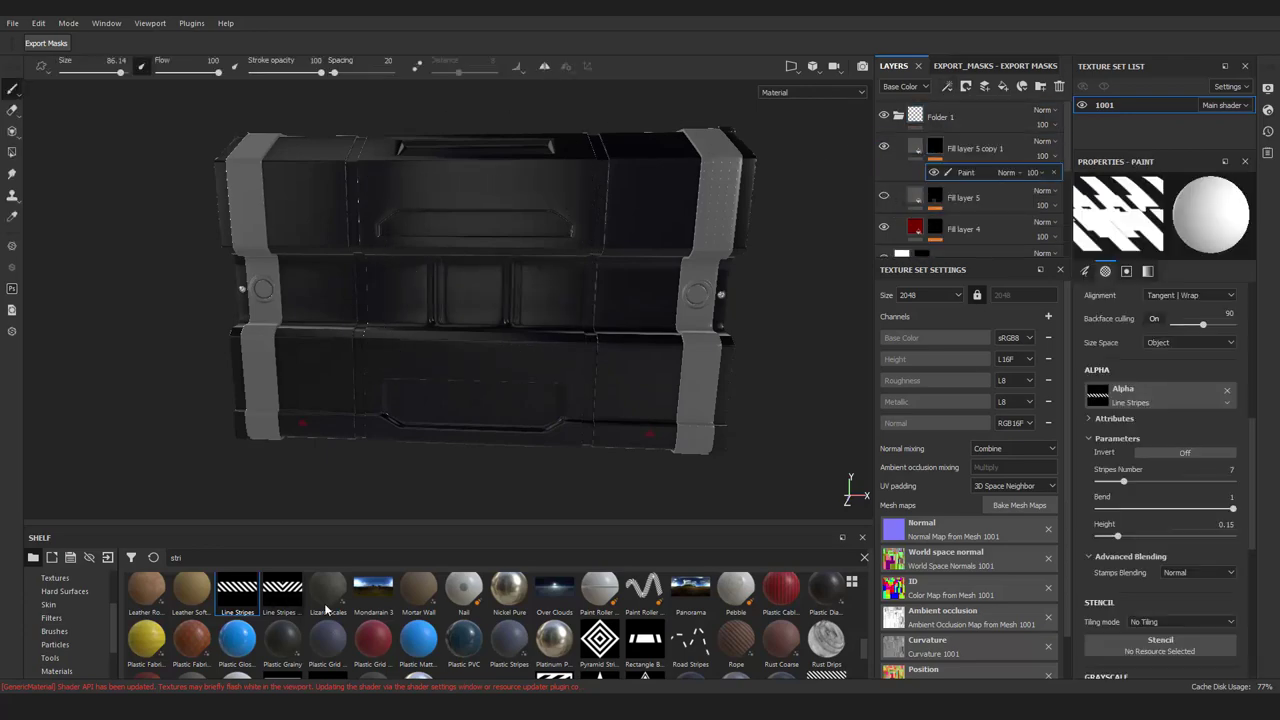
{"action": "left_click", "coordinate": [282, 592]}
{"action": "mouse_move", "coordinate": [400, 300]}
{"action": "left_mouse_down", "text": "alt"}
{"action": "mouse_move", "coordinate": [560, 330]}
{"action": "mouse_move", "coordinate": [531, 272]}
{"action": "left_mouse_up", "text": "alt"}
{"action": "scroll", "coordinate": [577, 340], "scroll_direction": "up", "scroll_amount": 3}
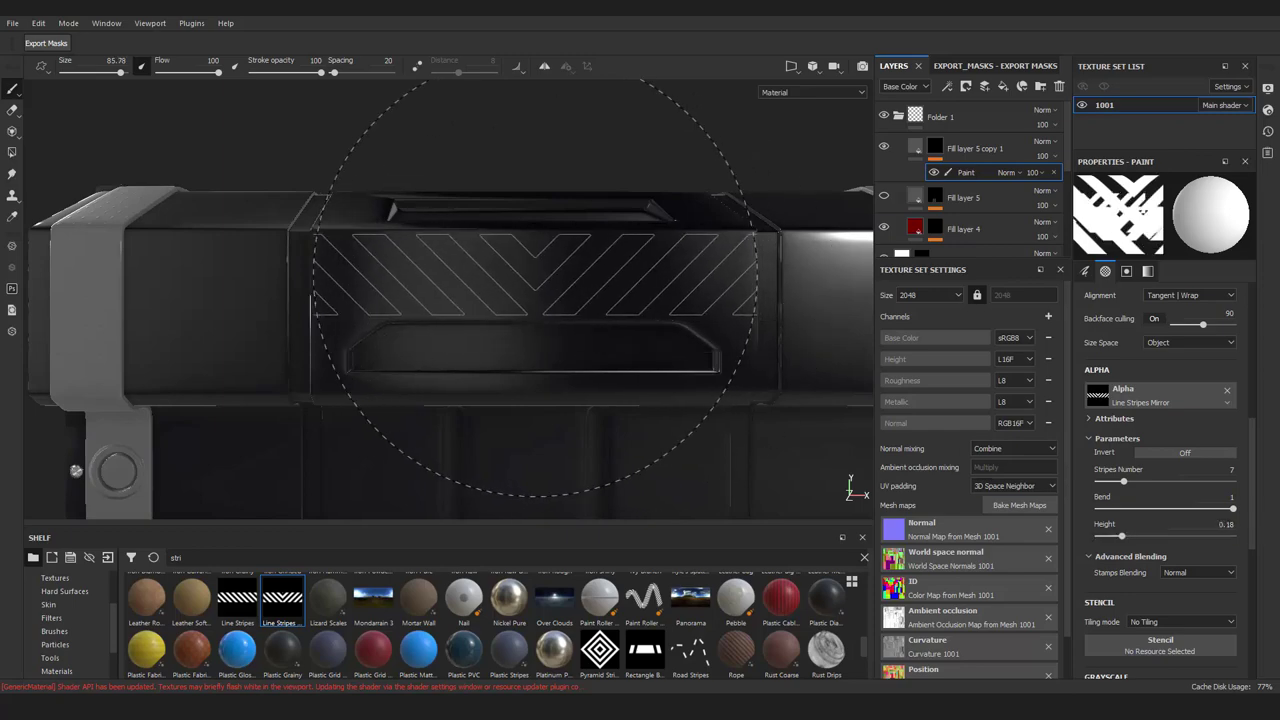
{"action": "left_click_drag", "start_coordinate": [535, 288], "coordinate": [477, 240], "text": "alt"}
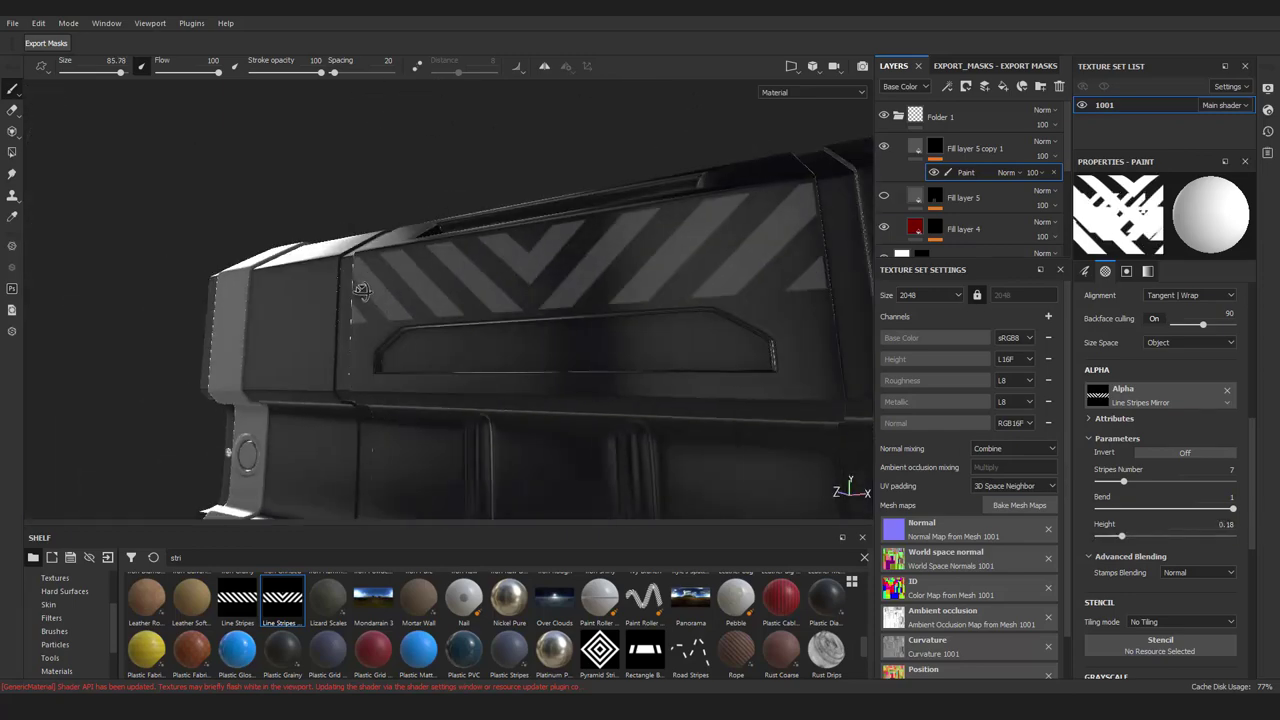
{"action": "scroll", "coordinate": [477, 240], "scroll_direction": "down", "scroll_amount": 5}
{"action": "scroll", "coordinate": [477, 240], "scroll_direction": "up", "scroll_amount": 5}
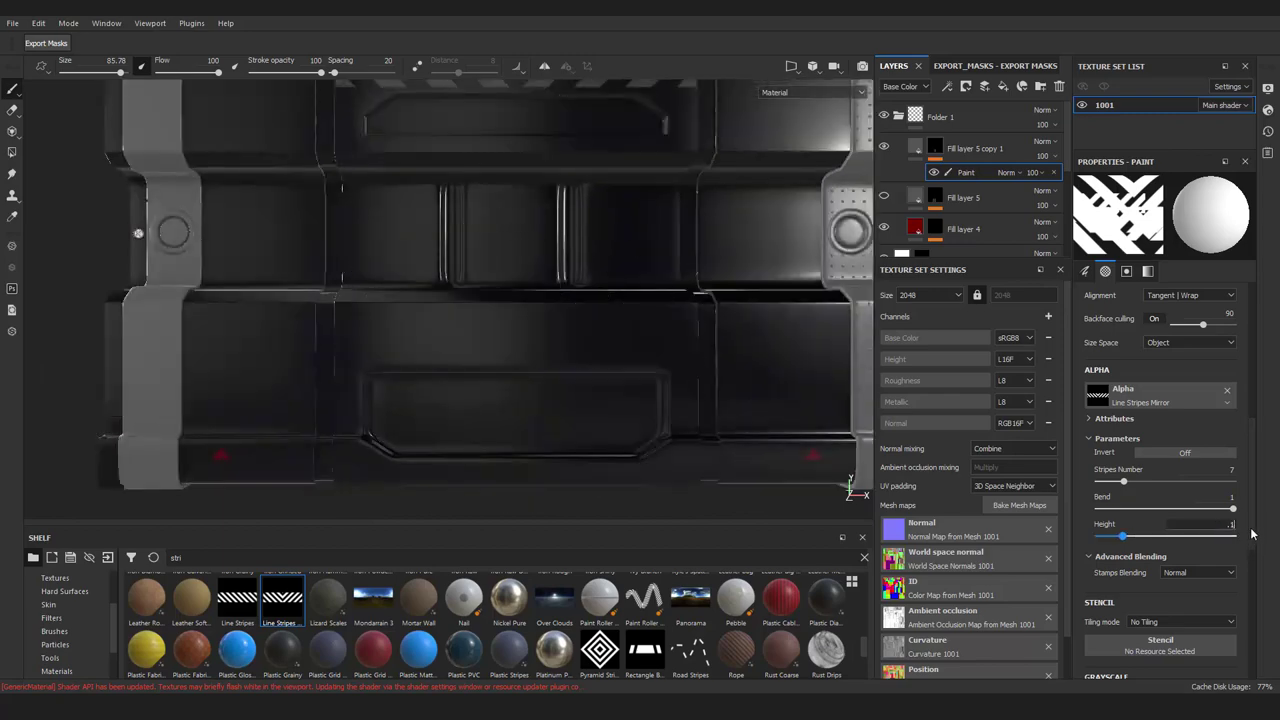
{"action": "key", "text": "Tab"}
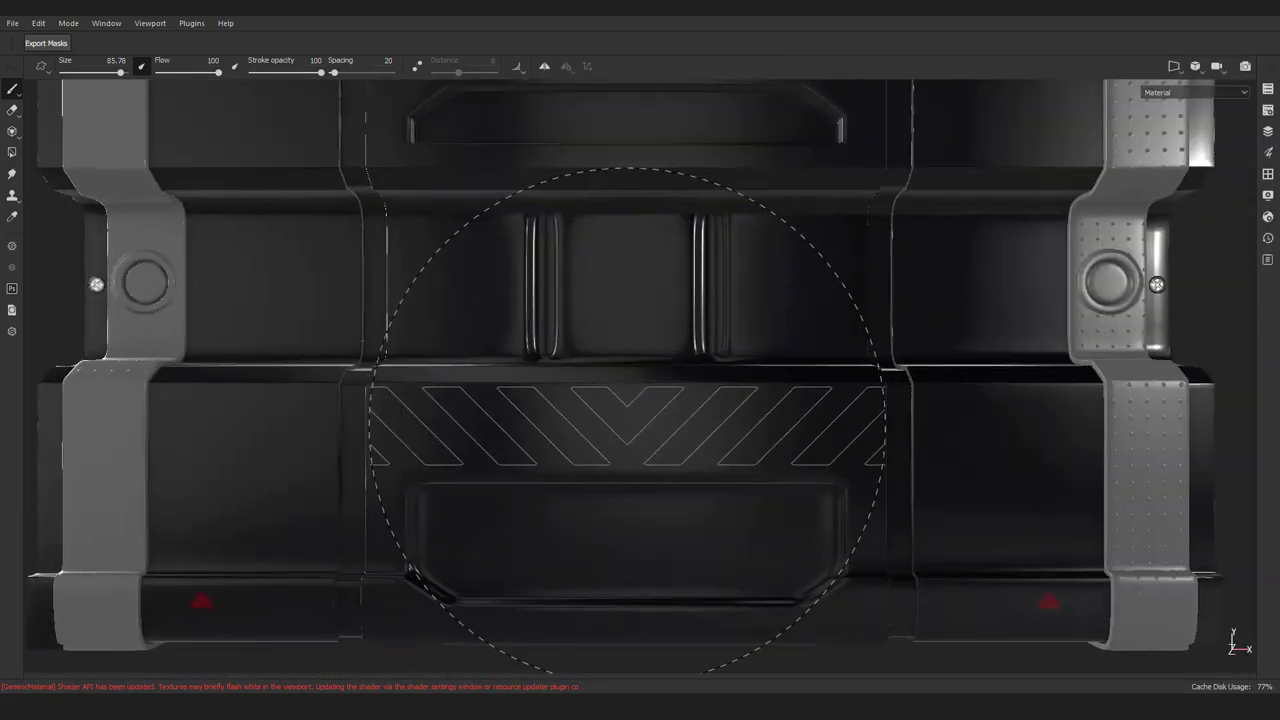
{"action": "scroll", "coordinate": [627, 418], "scroll_direction": "down", "scroll_amount": 3}
{"action": "scroll", "coordinate": [620, 500], "scroll_direction": "down", "scroll_amount": 3}
{"action": "scroll", "coordinate": [620, 500], "scroll_direction": "down", "scroll_amount": 2}
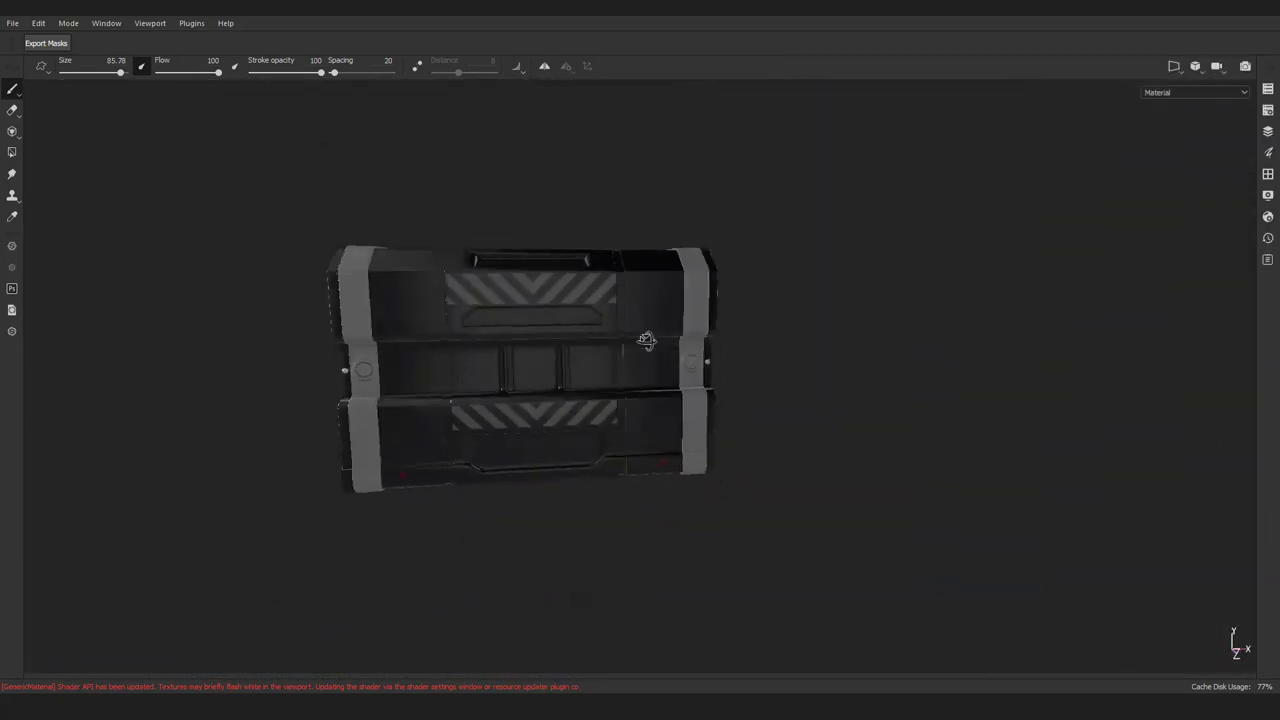
{"action": "key", "text": "Tab"}
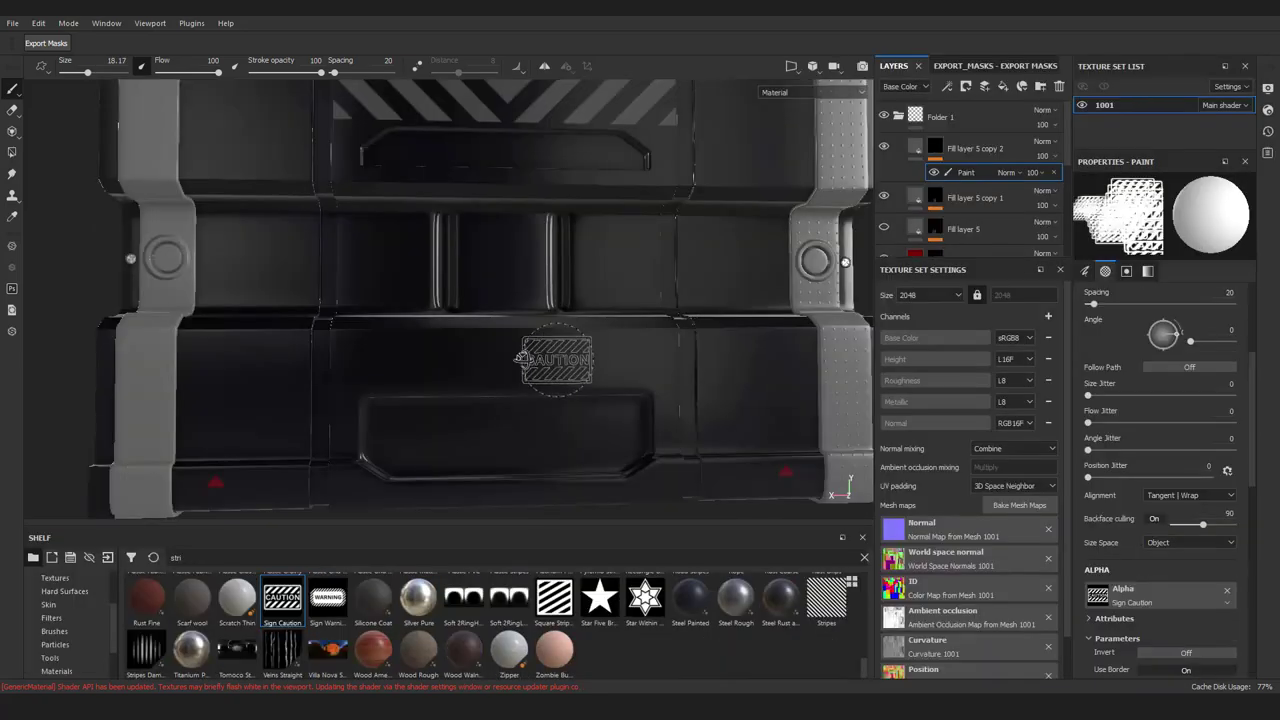
Stamp the Sign Caution alpha onto the crate's lower front panel and select its fill layer
{"action": "left_click", "coordinate": [509, 362]}
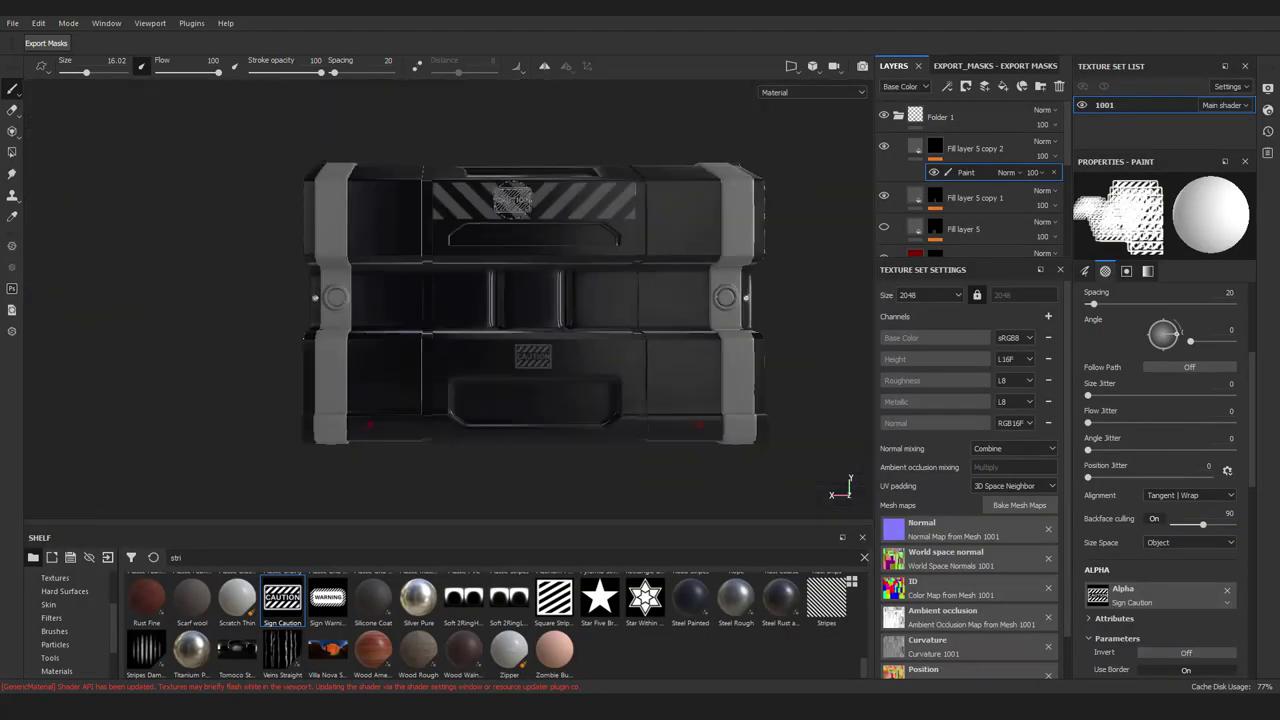
{"action": "scroll", "coordinate": [525, 430], "scroll_direction": "up", "scroll_amount": 3}
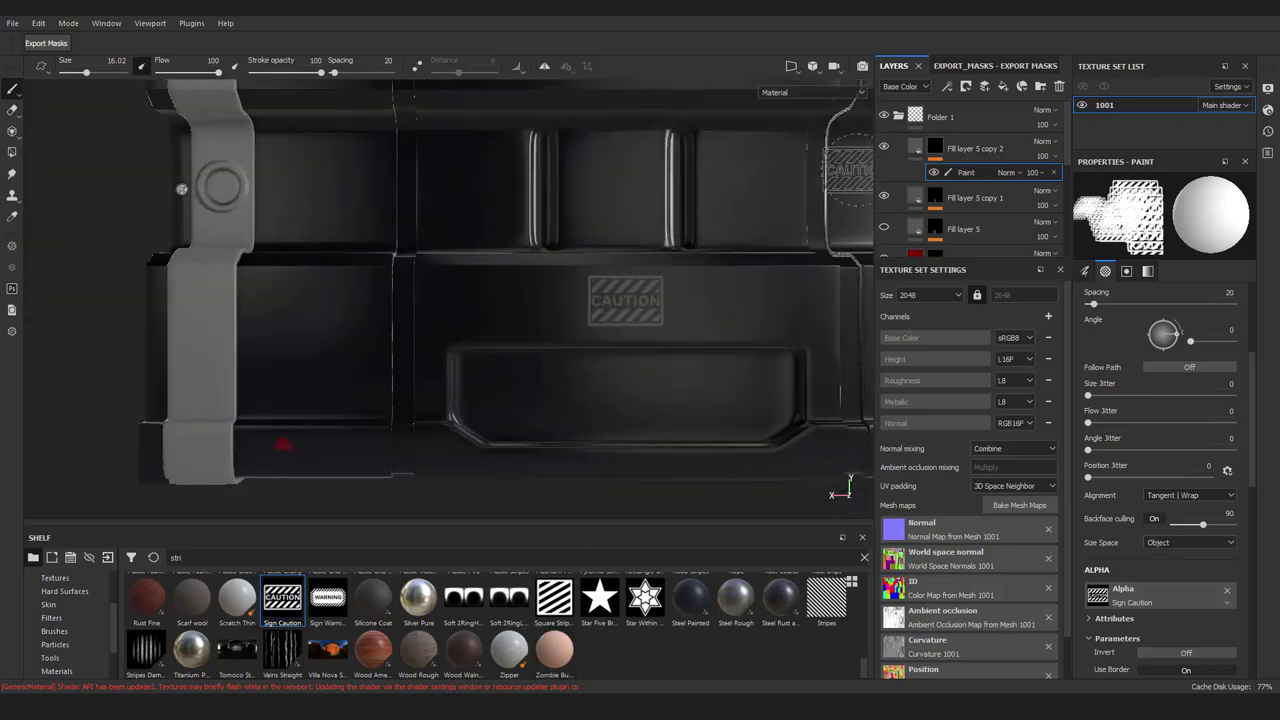
{"action": "left_click", "coordinate": [975, 148]}
Change the CAUTION sign's Base Color from red to yellow and reframe the crate
{"action": "left_click", "coordinate": [1160, 488]}
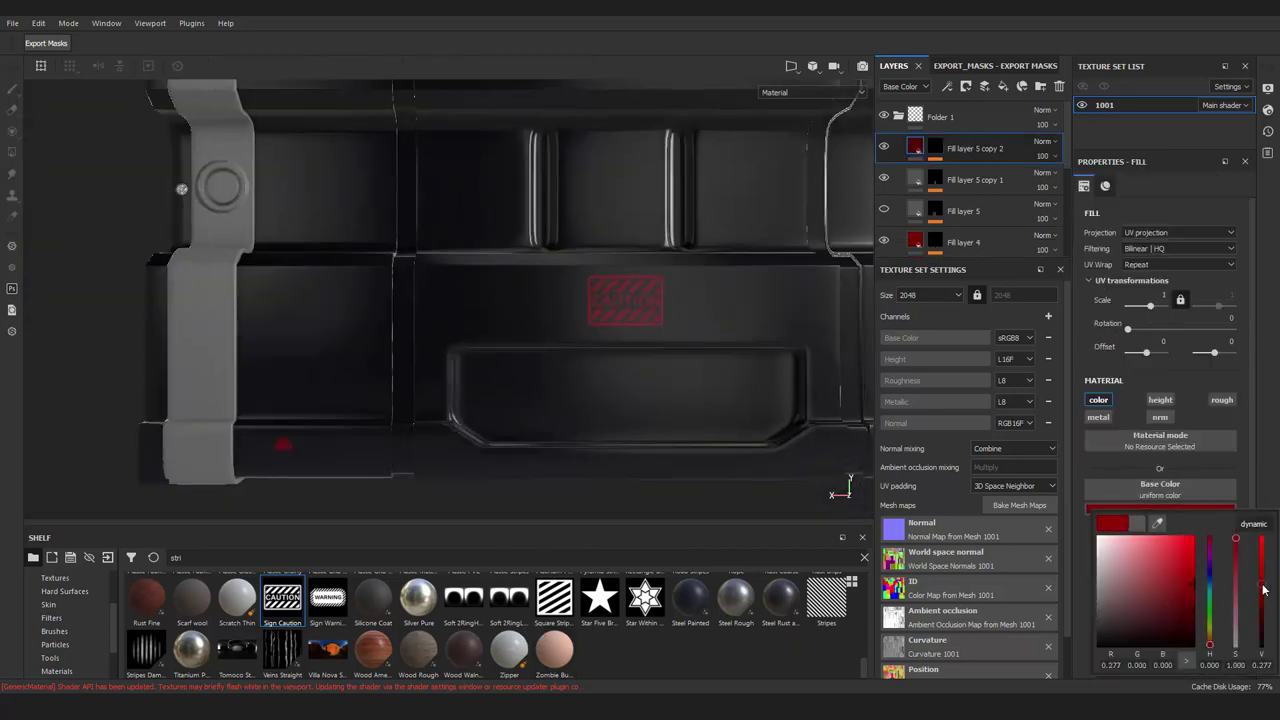
{"action": "scroll", "coordinate": [612, 364], "scroll_direction": "down", "scroll_amount": 3}
{"action": "scroll", "coordinate": [612, 364], "scroll_direction": "up", "scroll_amount": 4}
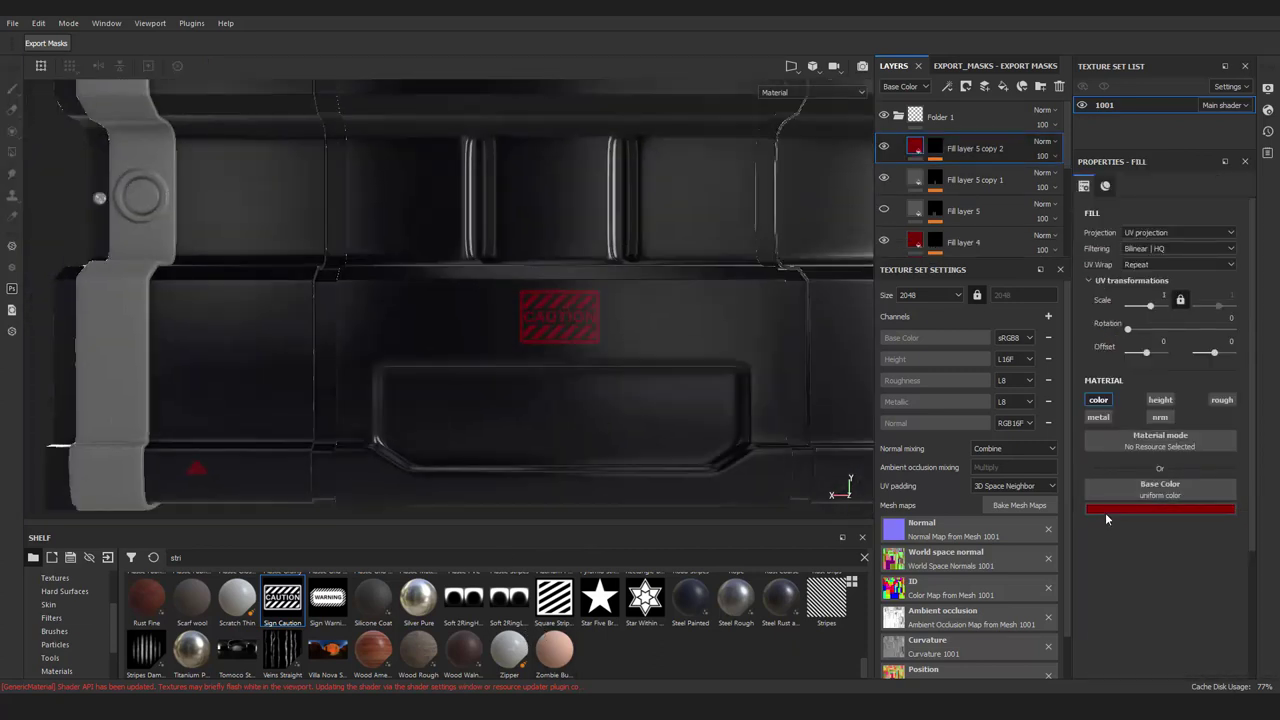
{"action": "left_click_drag", "start_coordinate": [1209, 646], "coordinate": [1265, 577]}
{"action": "key", "text": "f"}
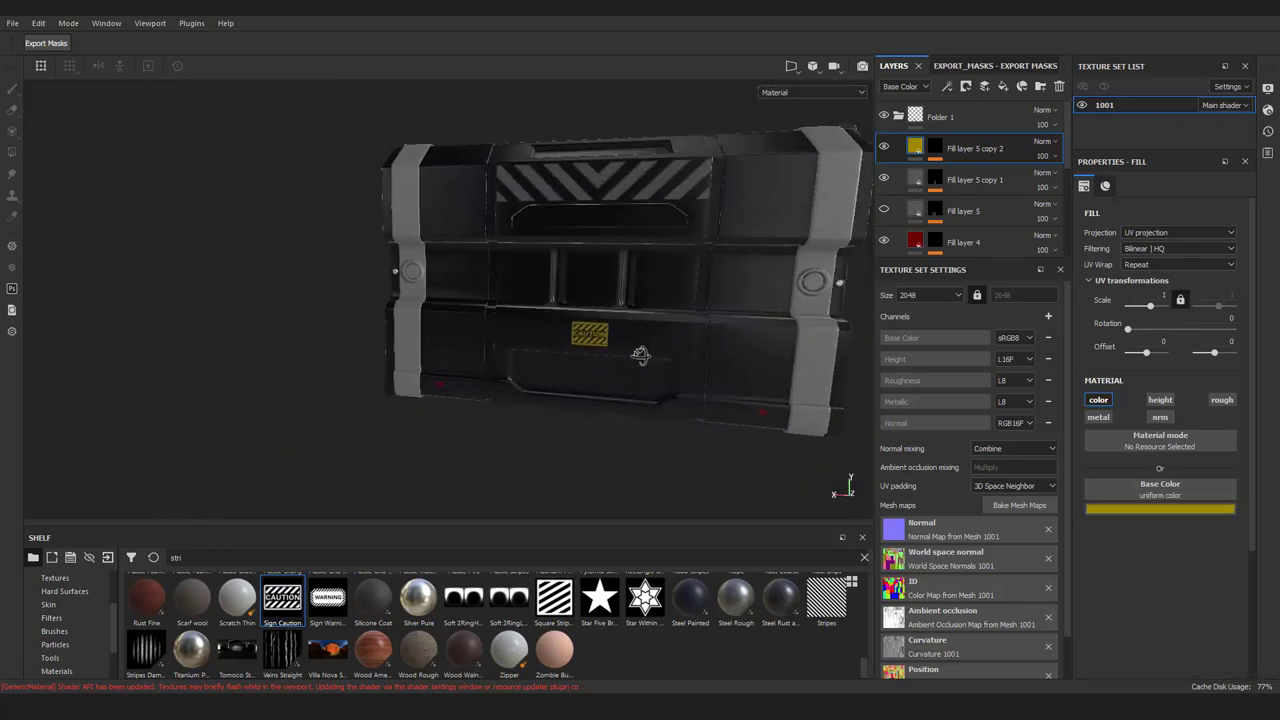
{"action": "mouse_move", "coordinate": [600, 400]}
{"action": "left_mouse_down", "text": "alt"}
{"action": "mouse_move", "coordinate": [498, 415]}
{"action": "mouse_move", "coordinate": [559, 352]}
{"action": "left_mouse_up", "text": "alt"}
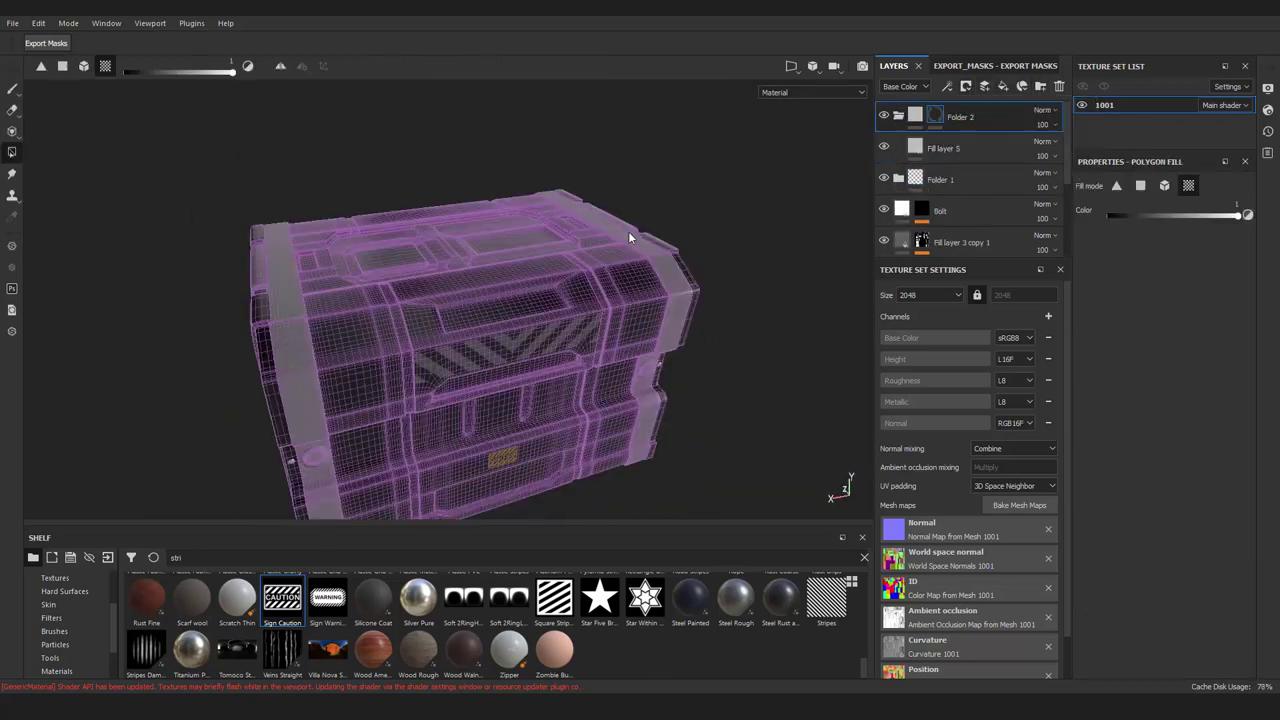
Switch to the side-by-side 3D/UV view and clear the old mask from the UV island
{"action": "scroll", "coordinate": [402, 174], "scroll_direction": "down", "scroll_amount": 5}
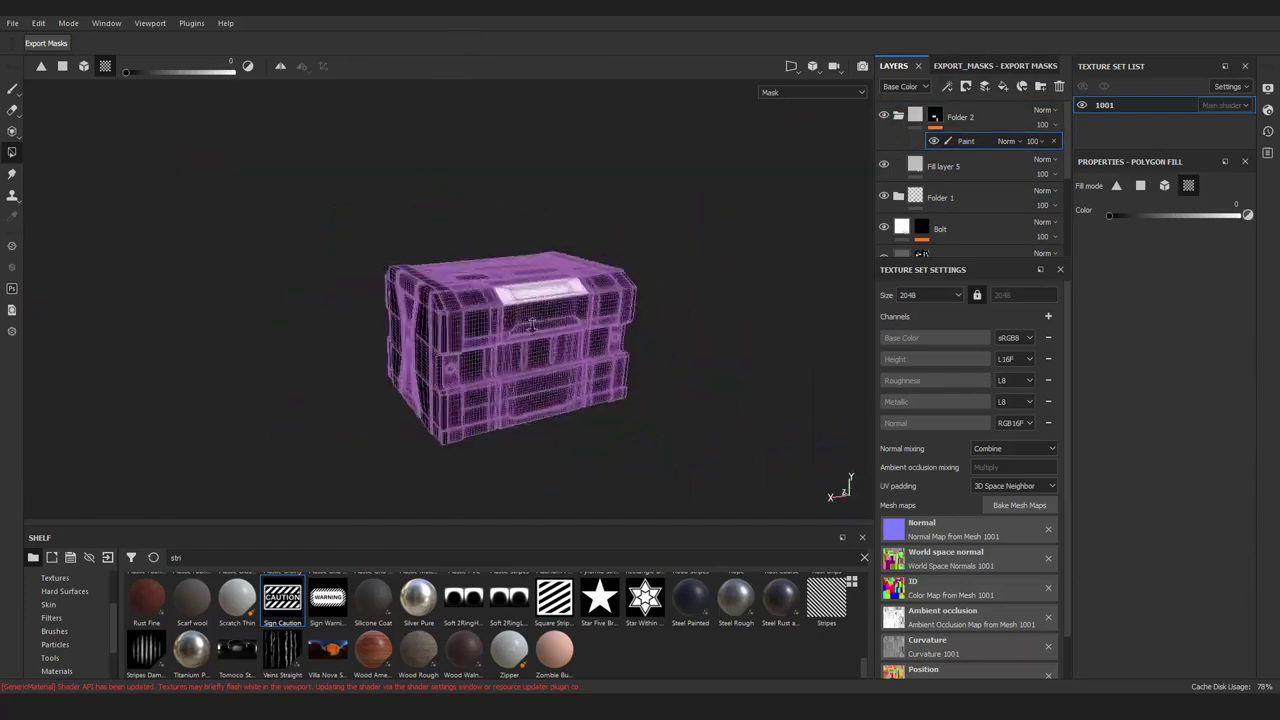
{"action": "left_click_drag", "start_coordinate": [555, 397], "coordinate": [380, 221], "text": "alt"}
{"action": "key", "text": "F1"}
{"action": "key", "text": "Tab"}
{"action": "mouse_move", "coordinate": [745, 112]}
{"action": "left_mouse_down"}
{"action": "mouse_move", "coordinate": [1197, 408]}
{"action": "mouse_move", "coordinate": [1186, 391]}
{"action": "left_mouse_up"}
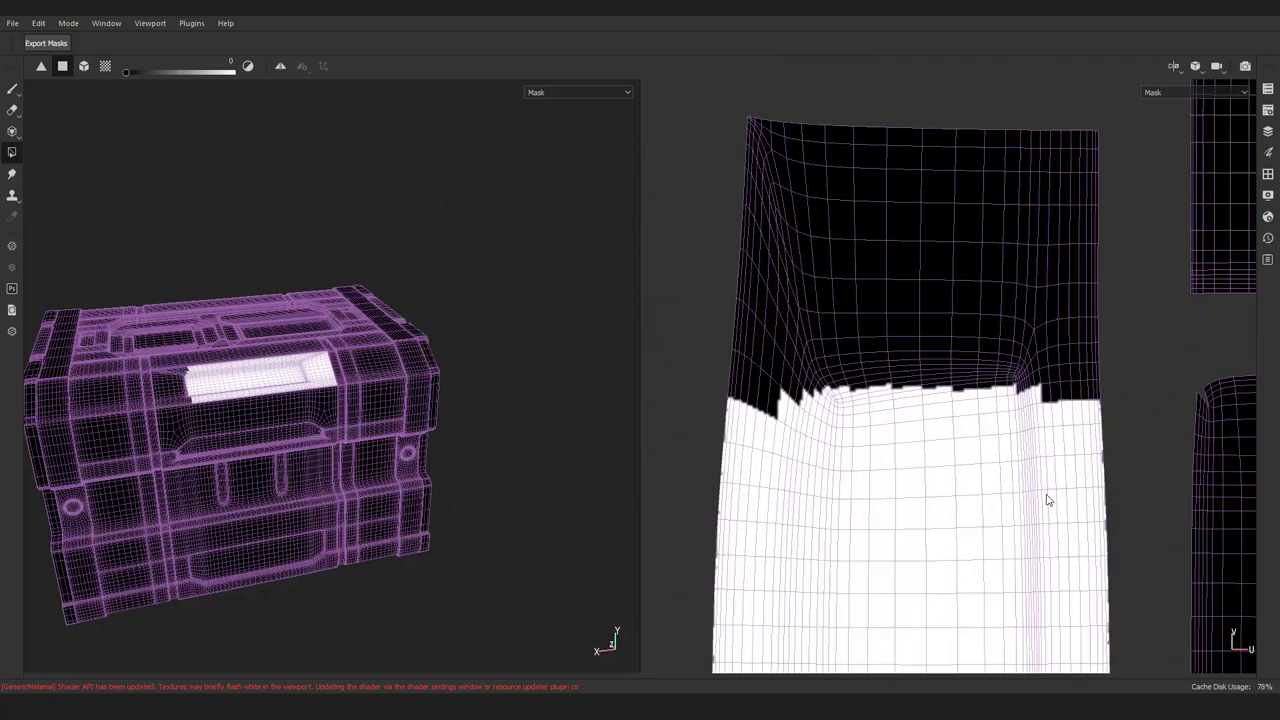
Polygon-fill a rectangle covering the screen area into Folder 2's mask
{"action": "scroll", "coordinate": [873, 357], "scroll_direction": "down", "scroll_amount": 4}
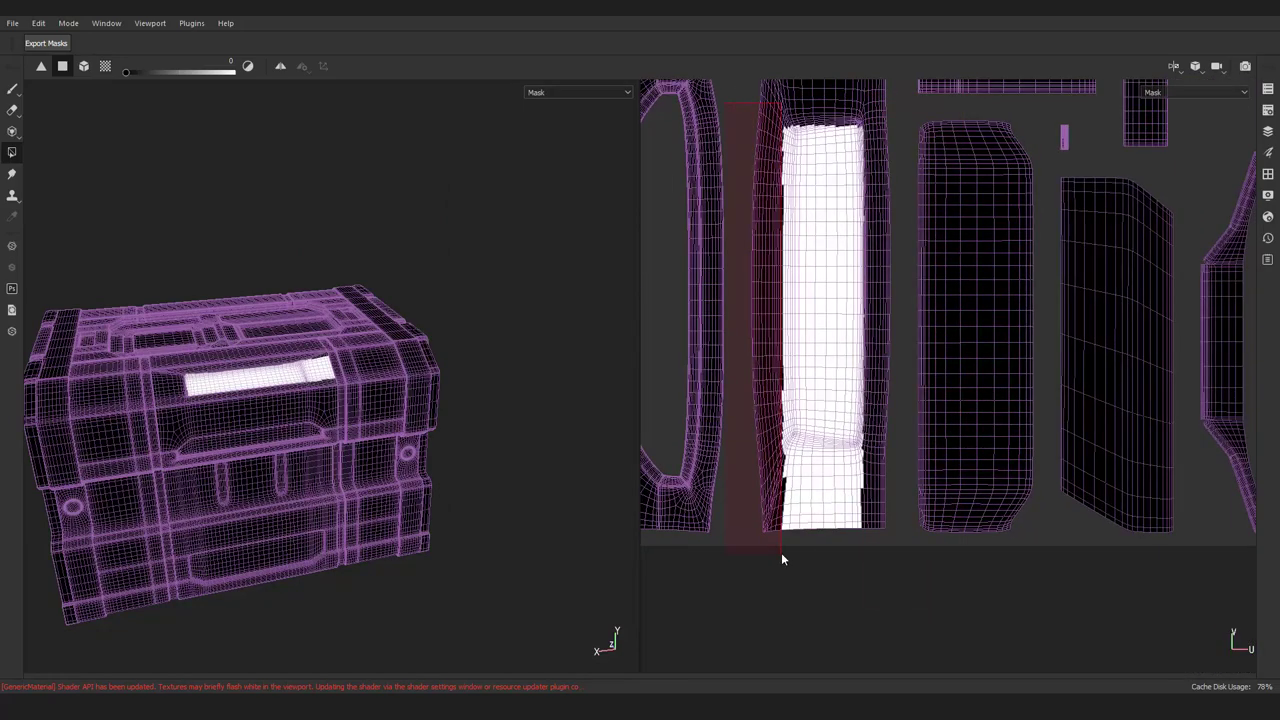
{"action": "scroll", "coordinate": [780, 465], "scroll_direction": "up", "scroll_amount": 4}
{"action": "scroll", "coordinate": [970, 505], "scroll_direction": "up", "scroll_amount": 2}
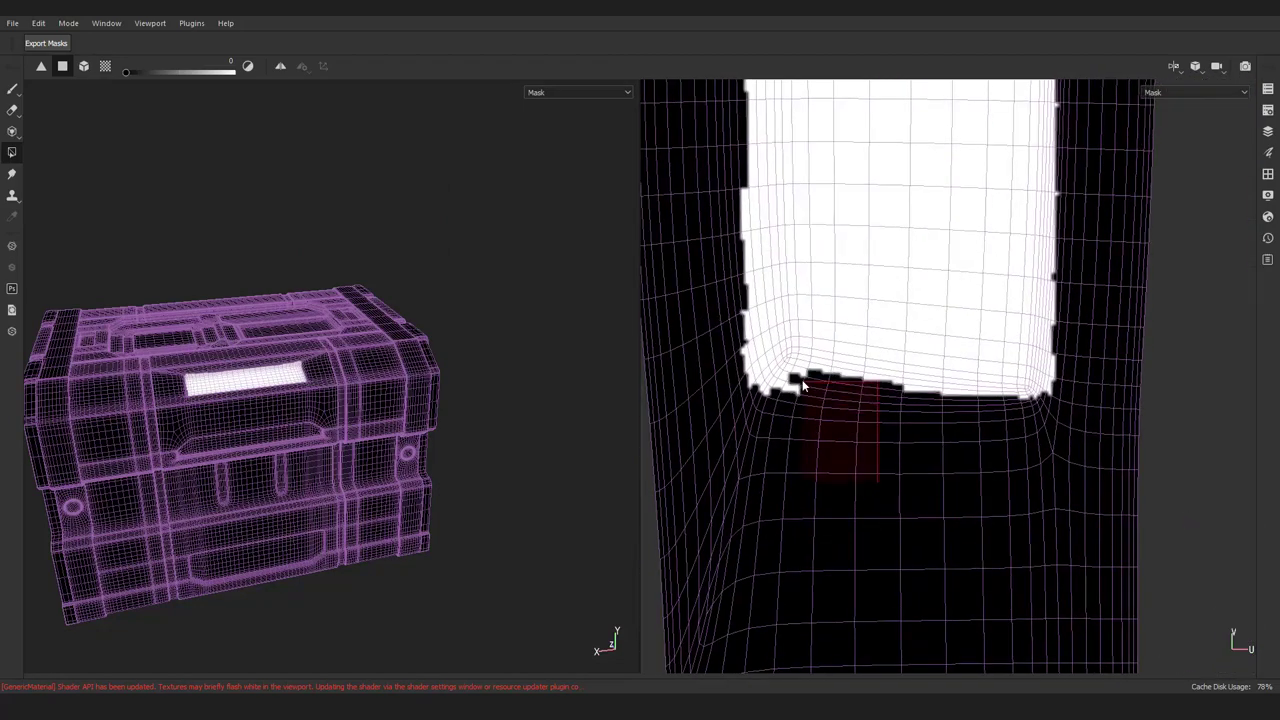
{"action": "scroll", "coordinate": [1073, 385], "scroll_direction": "down", "scroll_amount": 5}
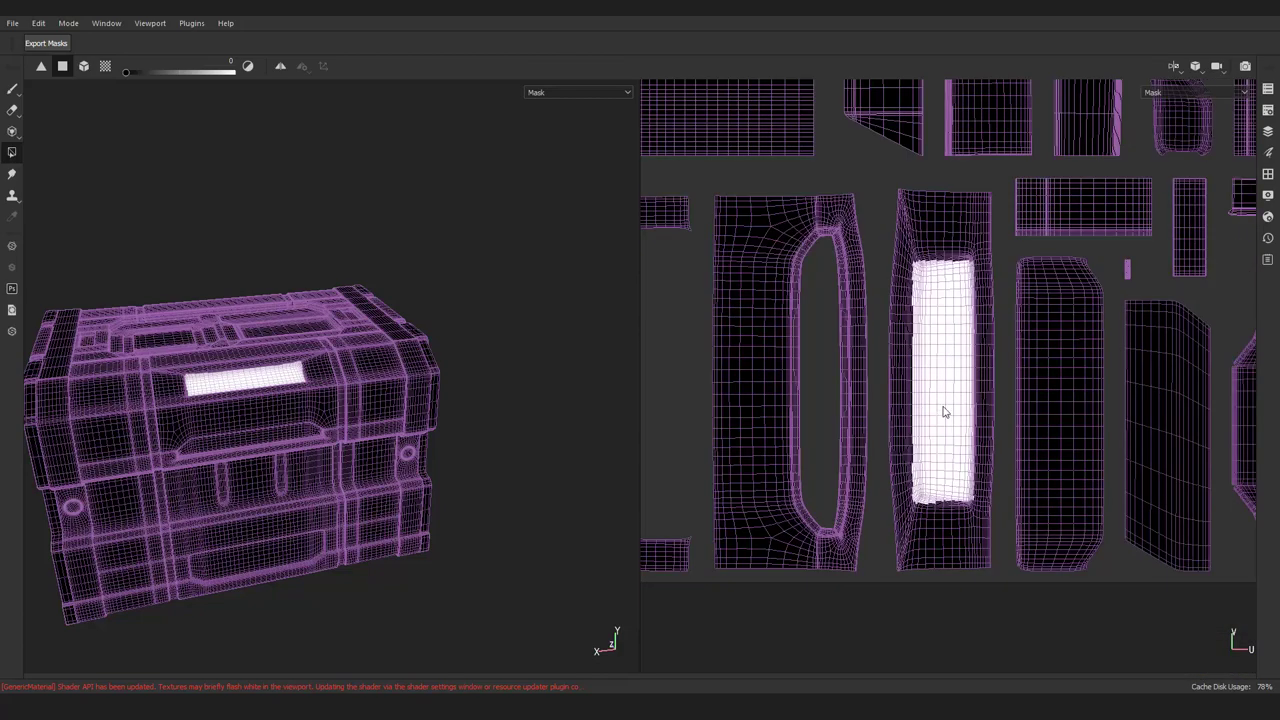
{"action": "scroll", "coordinate": [943, 412], "scroll_direction": "up", "scroll_amount": 1}
{"action": "scroll", "coordinate": [943, 323], "scroll_direction": "up", "scroll_amount": 2}
{"action": "scroll", "coordinate": [1000, 449], "scroll_direction": "down", "scroll_amount": 4}
{"action": "scroll", "coordinate": [883, 279], "scroll_direction": "up", "scroll_amount": 4}
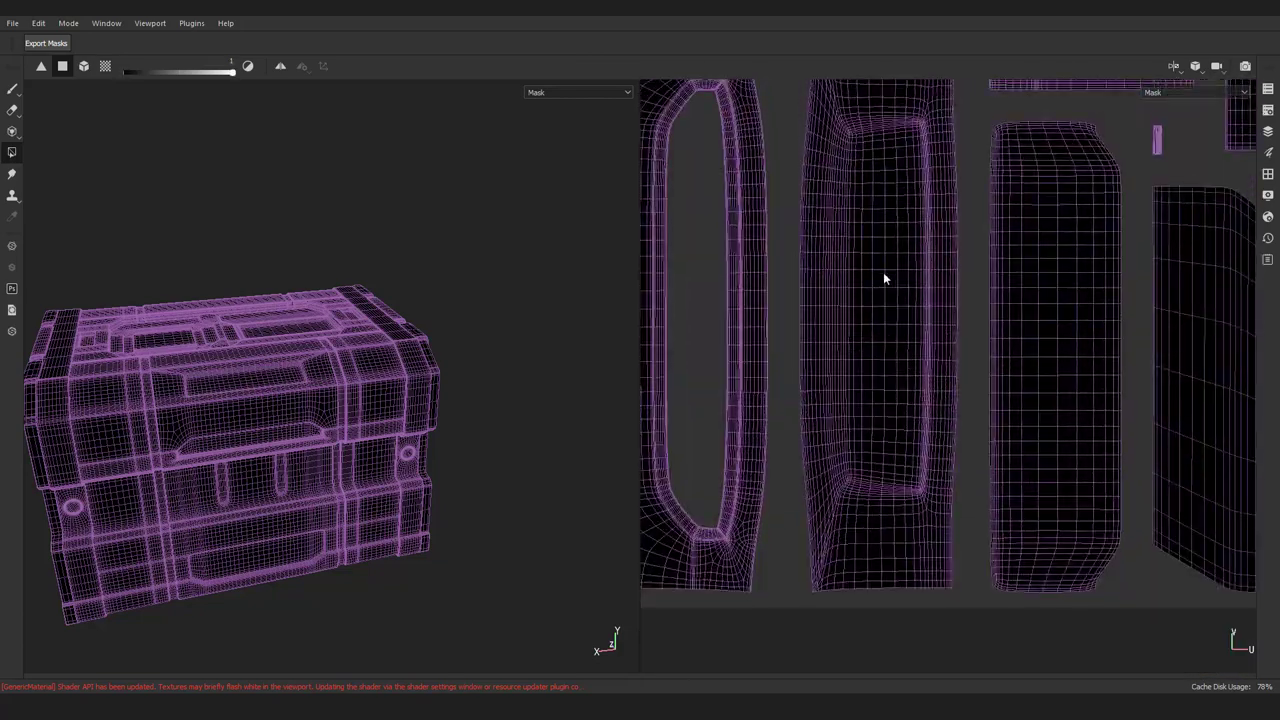
{"action": "left_click_drag", "start_coordinate": [856, 147], "coordinate": [907, 436]}
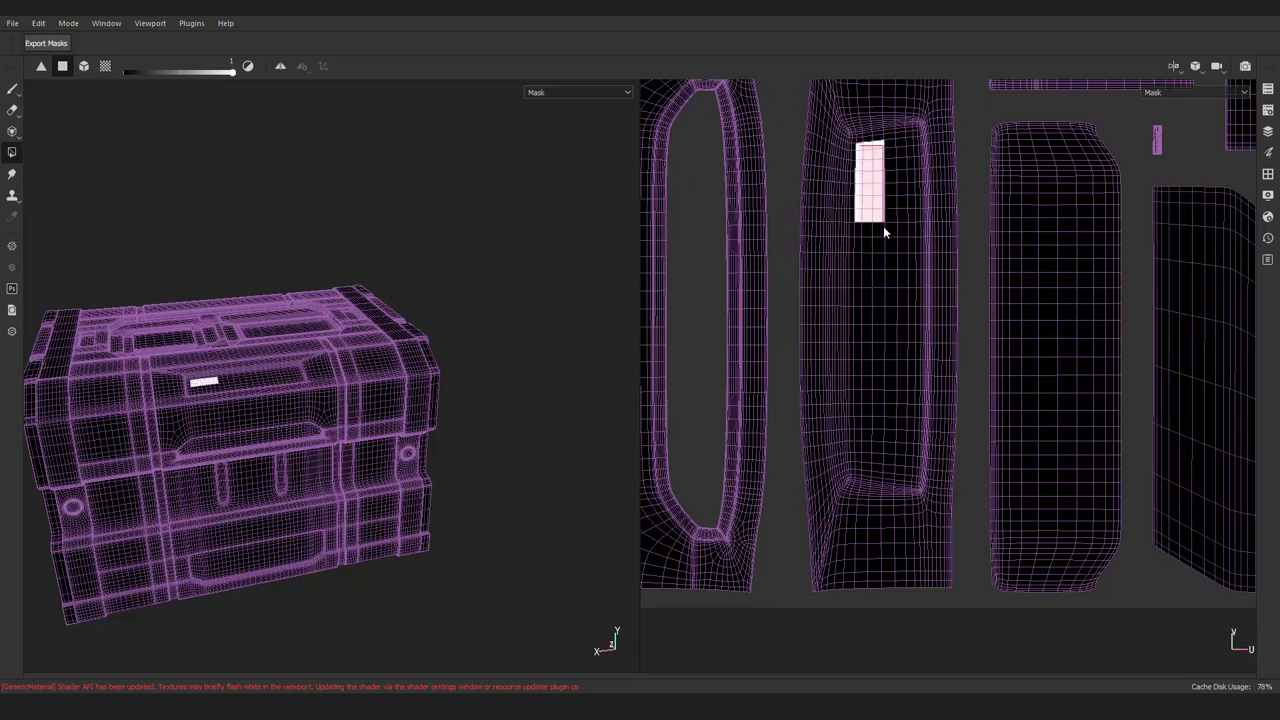
{"action": "right_click_drag", "start_coordinate": [541, 283], "coordinate": [371, 243], "text": "alt"}
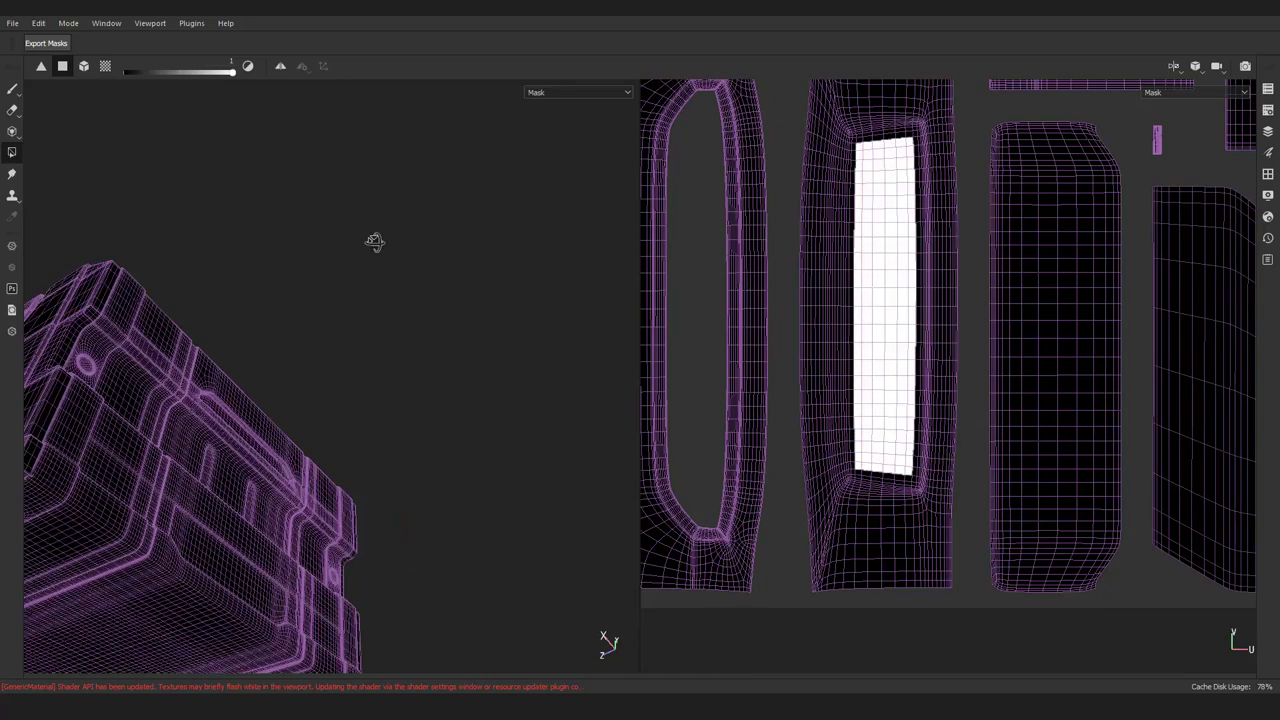
Return to the single 3D view with side panels and inspect the mask in Material view
{"action": "key", "text": "F2"}
{"action": "key", "text": "Tab"}
{"action": "left_click_drag", "start_coordinate": [577, 260], "coordinate": [664, 257], "text": "alt"}
{"action": "left_click", "coordinate": [934, 117]}
Add a Blur filter at intensity 1.45 to Folder 2's mask to soften the screen edges
{"action": "scroll", "coordinate": [596, 494], "scroll_direction": "up", "scroll_amount": 5}
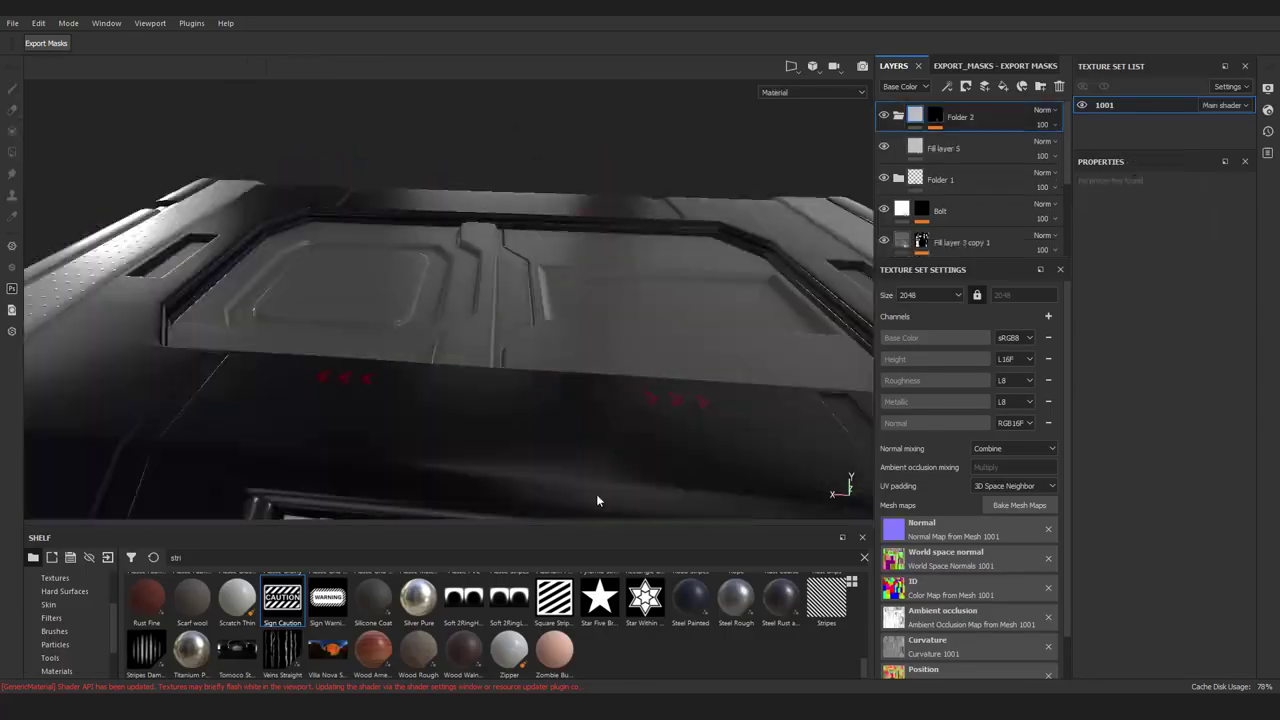
{"action": "scroll", "coordinate": [548, 354], "scroll_direction": "up", "scroll_amount": 3}
{"action": "left_click", "coordinate": [934, 117]}
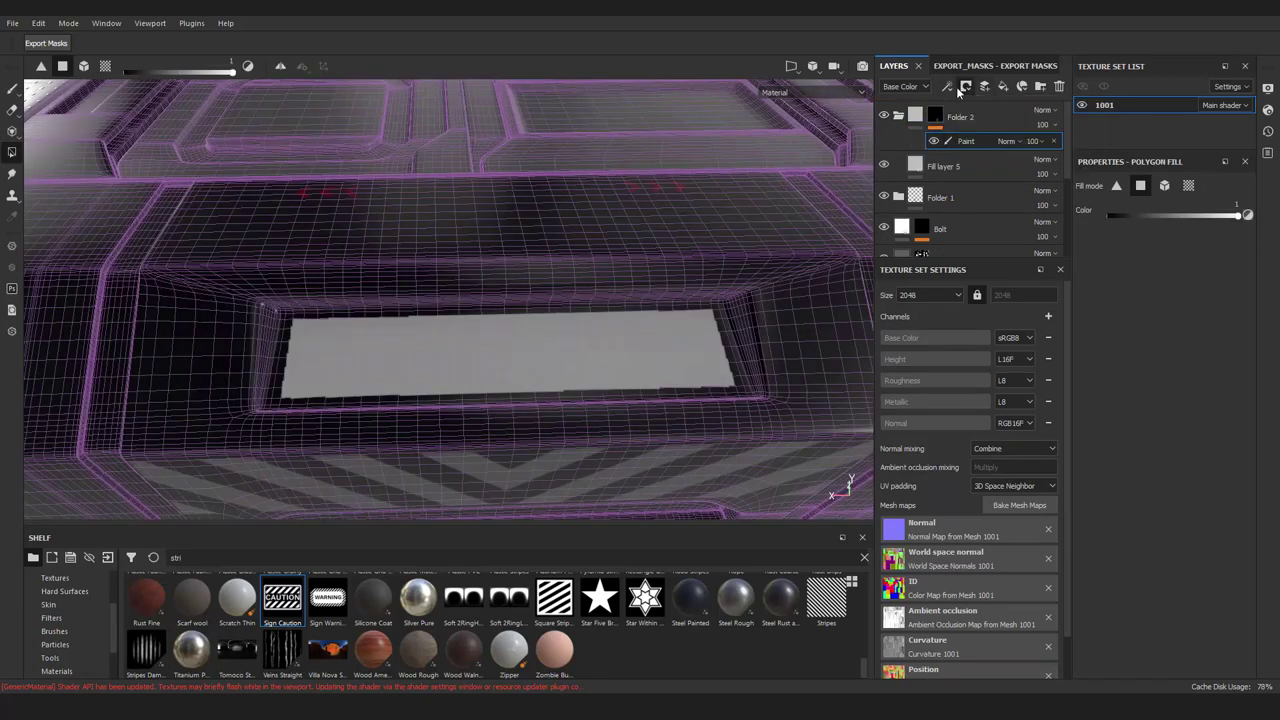
{"action": "left_click", "coordinate": [996, 186]}
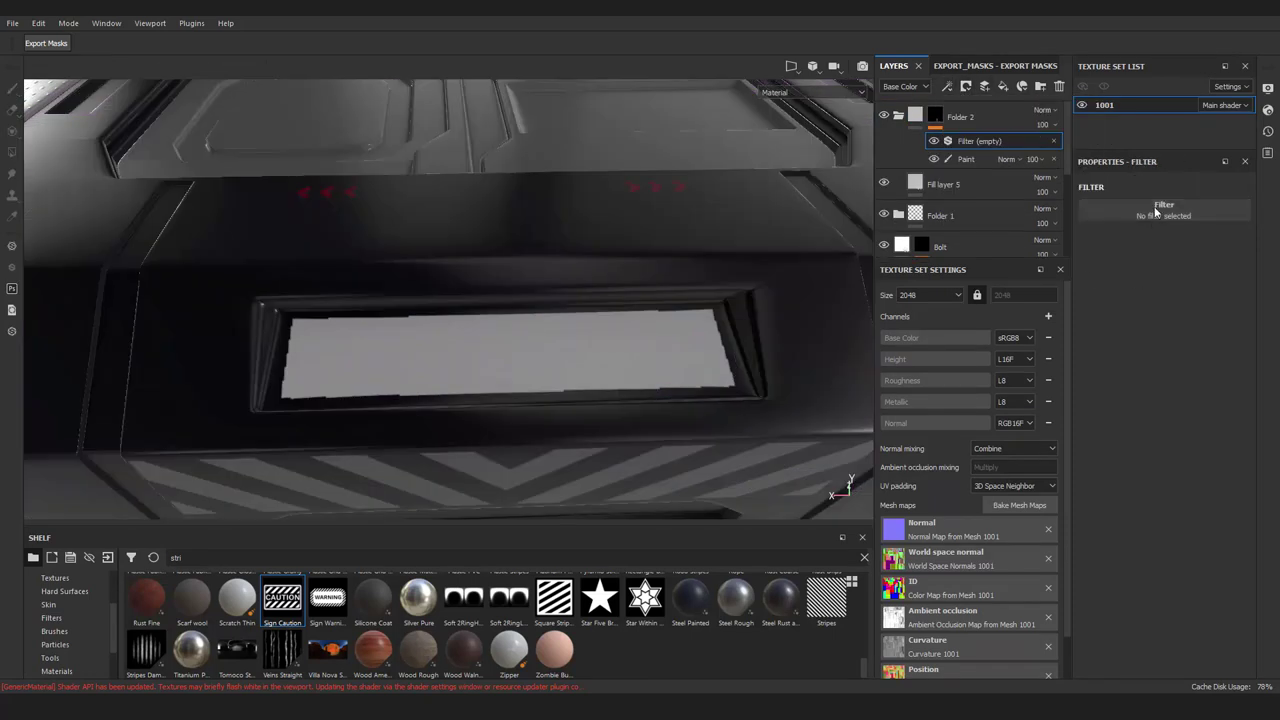
{"action": "left_click", "coordinate": [1156, 210]}
{"action": "left_click", "coordinate": [1217, 247]}
{"action": "left_click_drag", "start_coordinate": [1115, 278], "coordinate": [1097, 281]}
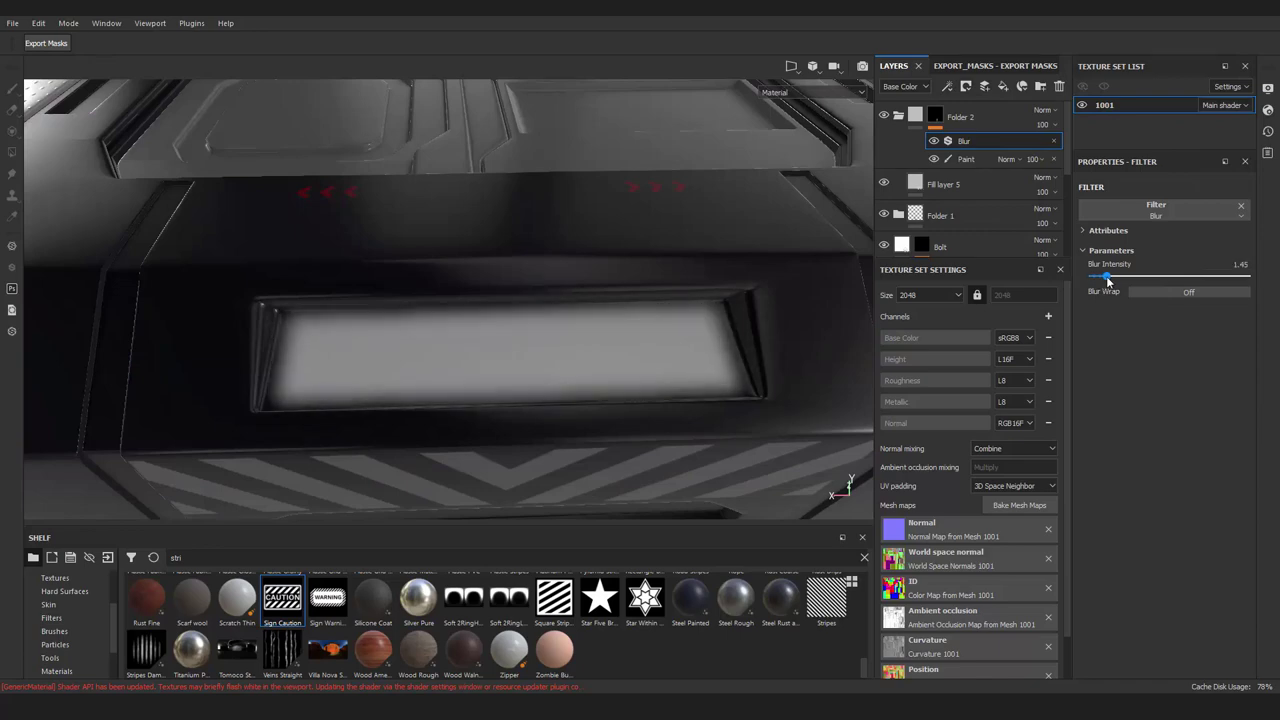
{"action": "left_click_drag", "start_coordinate": [723, 243], "coordinate": [507, 280], "text": "alt"}
{"action": "left_click", "coordinate": [958, 151]}
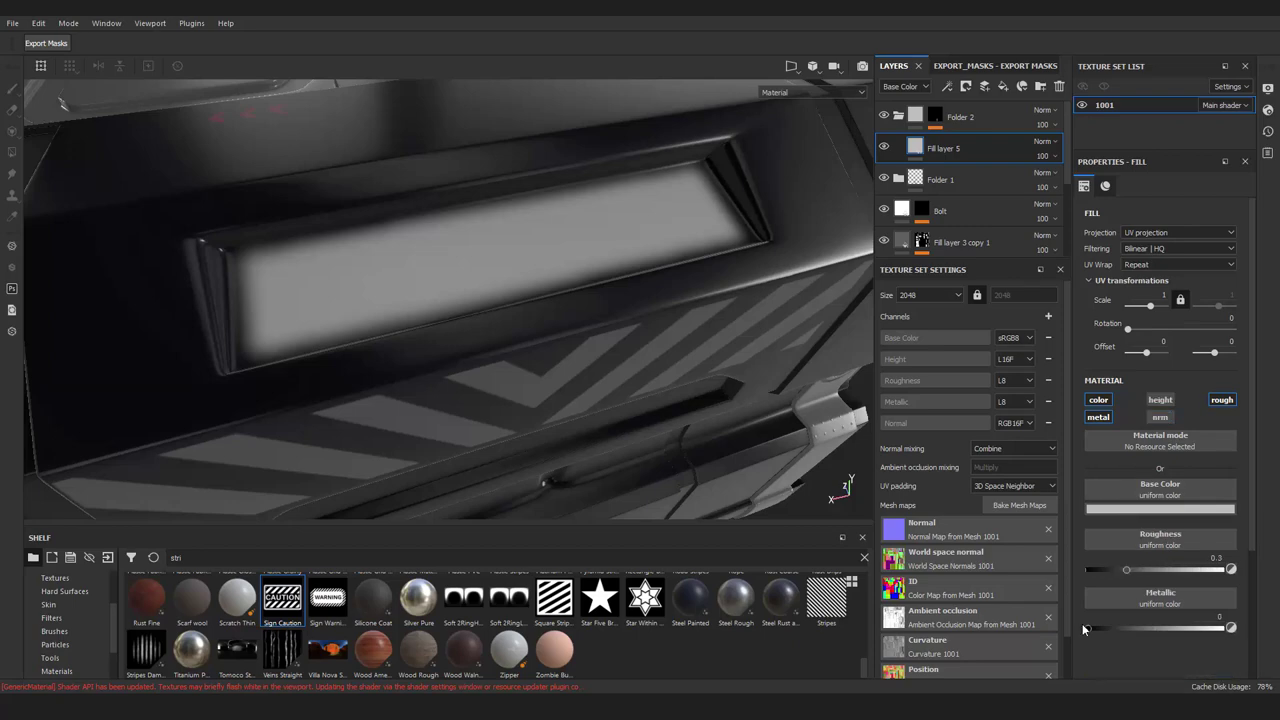
Make the screen fill fully metallic with roughness near 0 and its color channel disabled
{"action": "left_click_drag", "start_coordinate": [1082, 628], "coordinate": [1231, 628]}
{"action": "left_click_drag", "start_coordinate": [1127, 569], "coordinate": [1087, 569]}
{"action": "mouse_move", "coordinate": [400, 300]}
{"action": "left_mouse_down", "text": "alt"}
{"action": "mouse_move", "coordinate": [219, 269]}
{"action": "mouse_move", "coordinate": [354, 371]}
{"action": "mouse_move", "coordinate": [563, 291]}
{"action": "left_mouse_up", "text": "alt"}
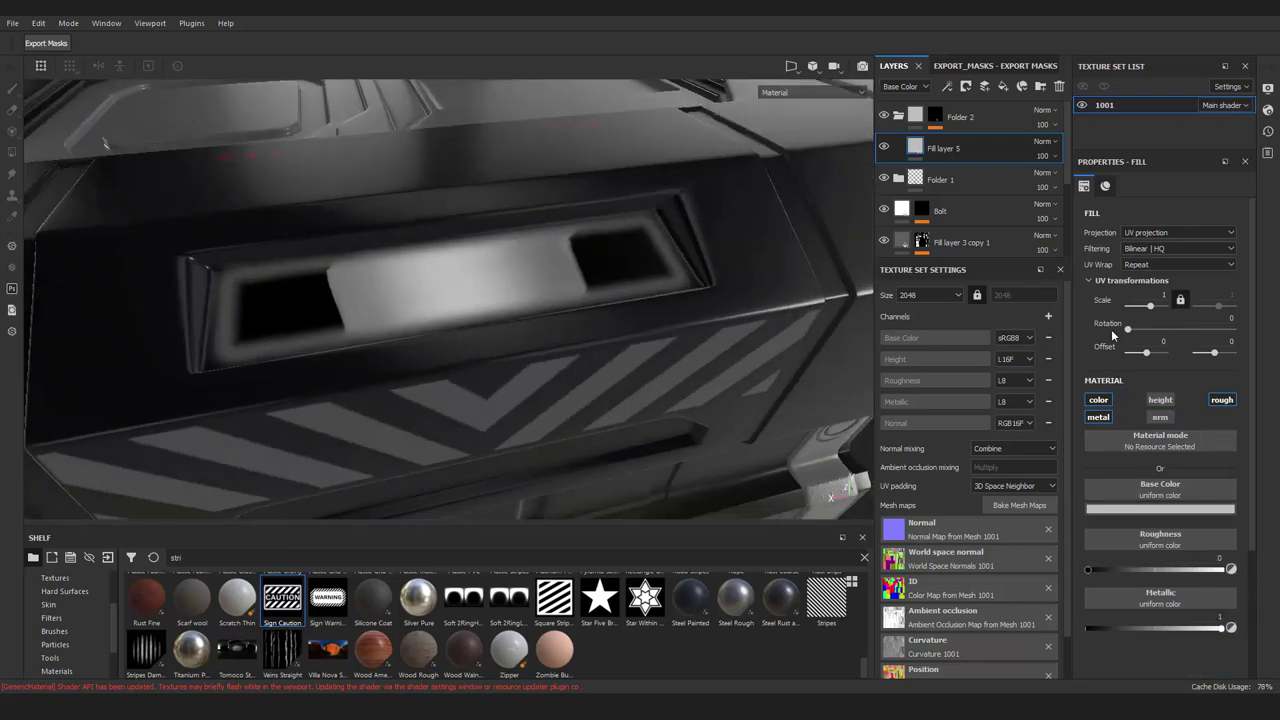
{"action": "left_click", "coordinate": [1098, 399]}
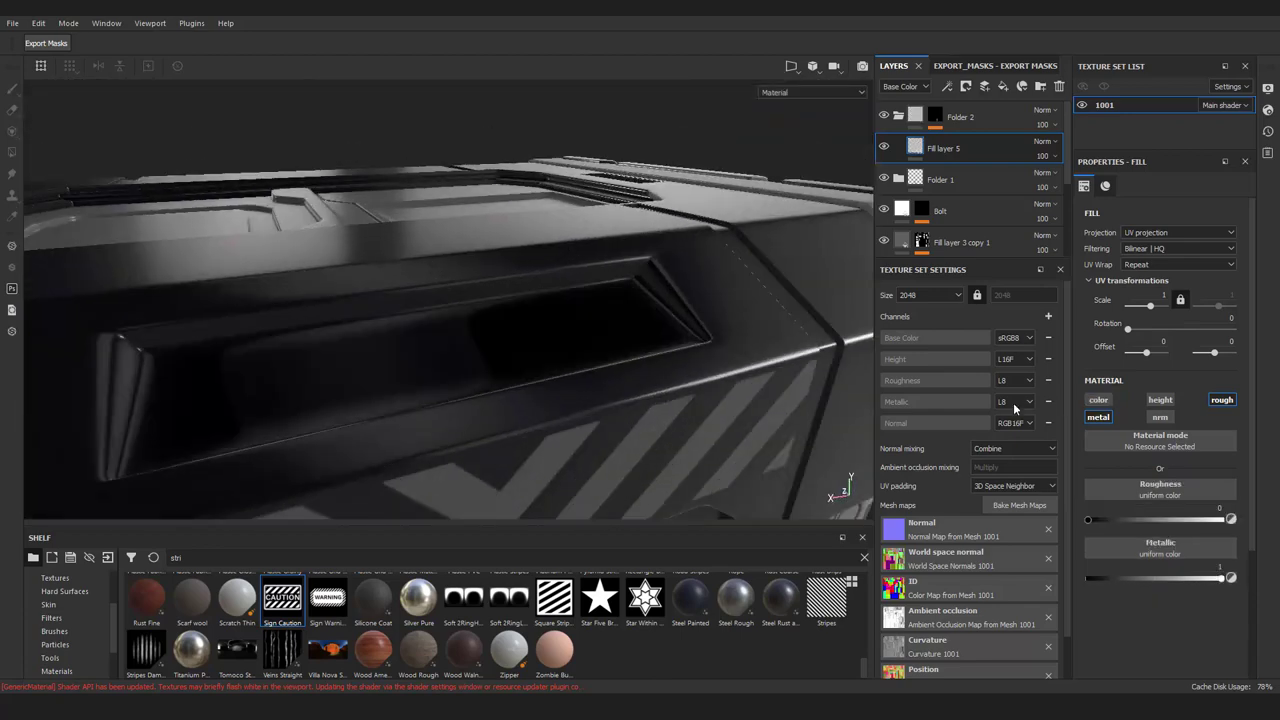
{"action": "scroll", "coordinate": [1041, 458], "scroll_direction": "down", "scroll_amount": 2}
{"action": "scroll", "coordinate": [1041, 458], "scroll_direction": "up", "scroll_amount": 2}
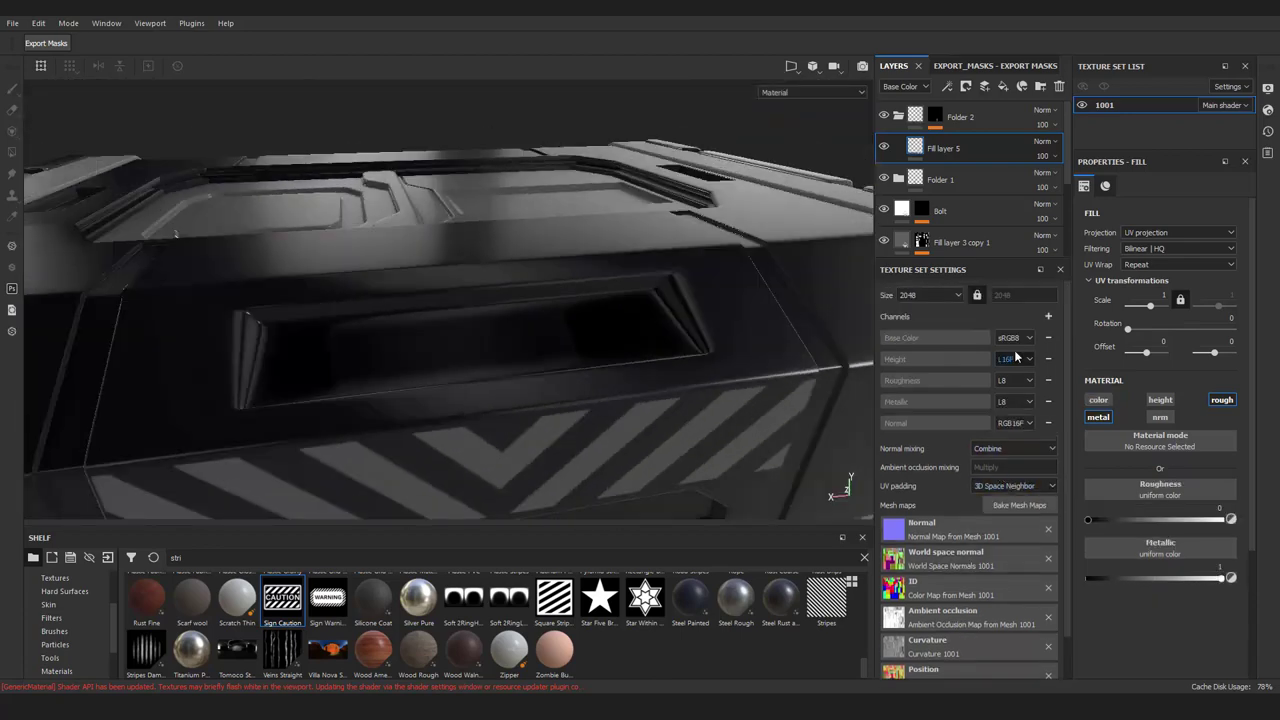
Add an Emissive channel and give the screen fill a blue emissive glow
{"action": "left_click", "coordinate": [1048, 316]}
{"action": "left_click", "coordinate": [1067, 417]}
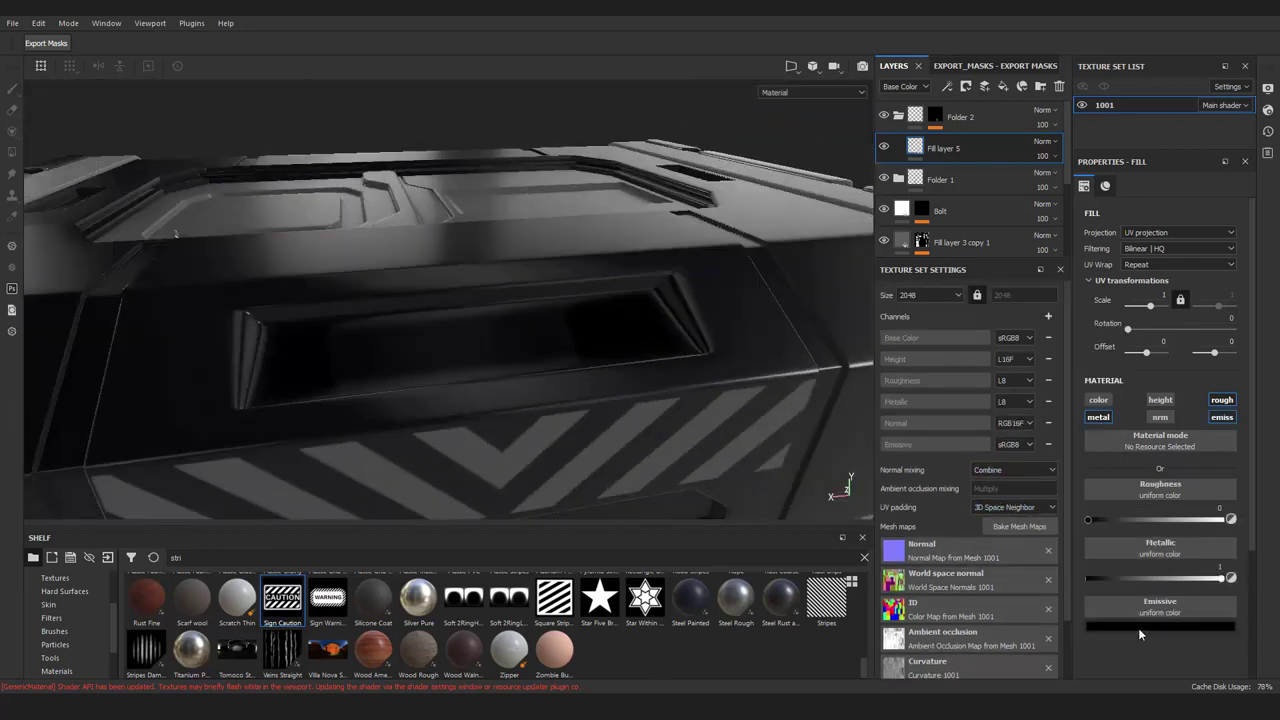
{"action": "left_click", "coordinate": [1138, 628]}
{"action": "left_click_drag", "start_coordinate": [1176, 559], "coordinate": [1191, 488]}
{"action": "mouse_move", "coordinate": [1209, 598]}
{"action": "left_mouse_down"}
{"action": "mouse_move", "coordinate": [1209, 533]}
{"action": "mouse_move", "coordinate": [1246, 545]}
{"action": "mouse_move", "coordinate": [1200, 530]}
{"action": "left_mouse_up"}
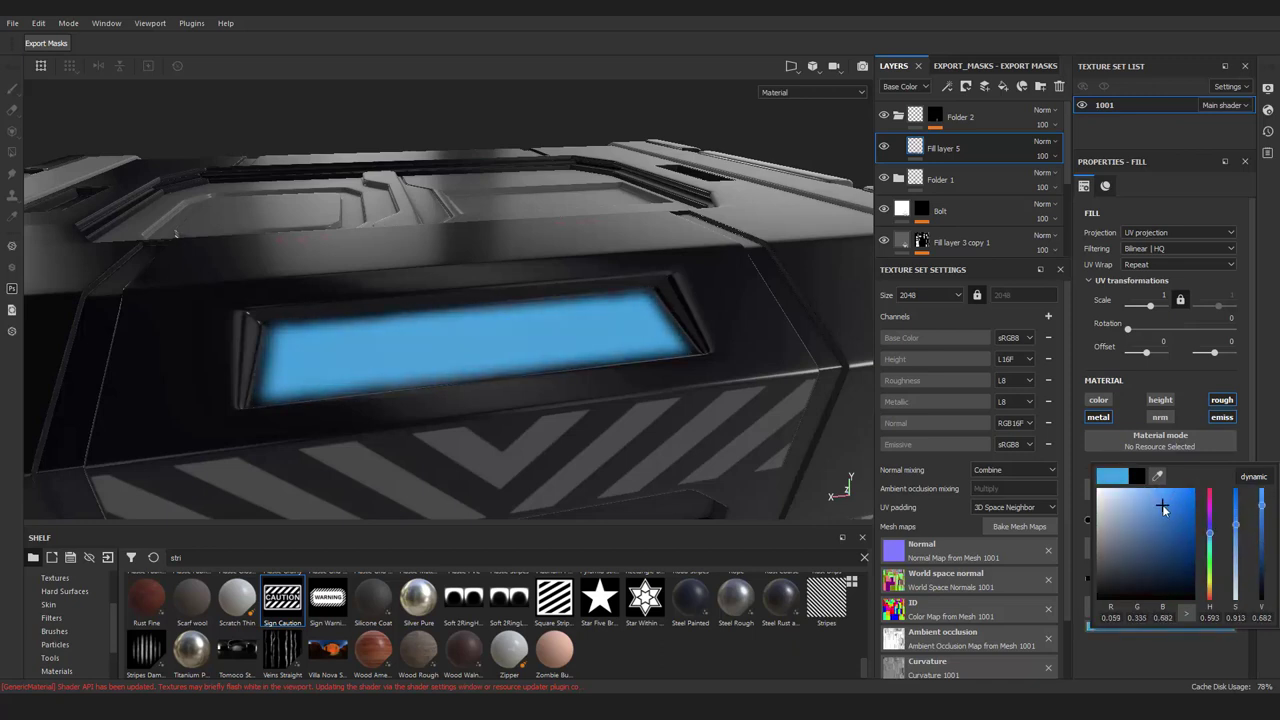
{"action": "mouse_move", "coordinate": [1240, 519]}
{"action": "left_mouse_down"}
{"action": "mouse_move", "coordinate": [1236, 567]}
{"action": "mouse_move", "coordinate": [1262, 478]}
{"action": "mouse_move", "coordinate": [1261, 526]}
{"action": "left_mouse_up"}
{"action": "left_click_drag", "start_coordinate": [1236, 570], "coordinate": [1238, 553]}
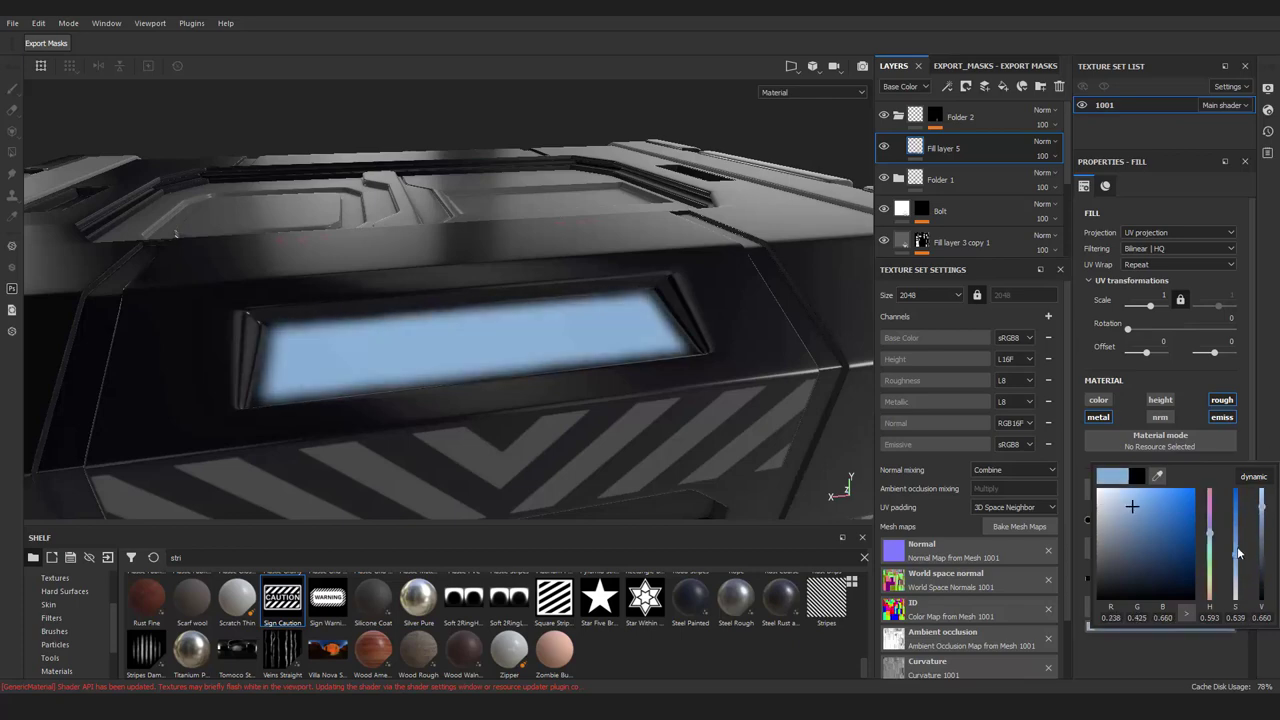
{"action": "scroll", "coordinate": [460, 300], "scroll_direction": "down", "scroll_amount": 5}
{"action": "mouse_move", "coordinate": [460, 300]}
{"action": "left_mouse_down", "text": "alt"}
{"action": "mouse_move", "coordinate": [466, 243]}
{"action": "mouse_move", "coordinate": [443, 280]}
{"action": "mouse_move", "coordinate": [282, 219]}
{"action": "left_mouse_up", "text": "alt"}
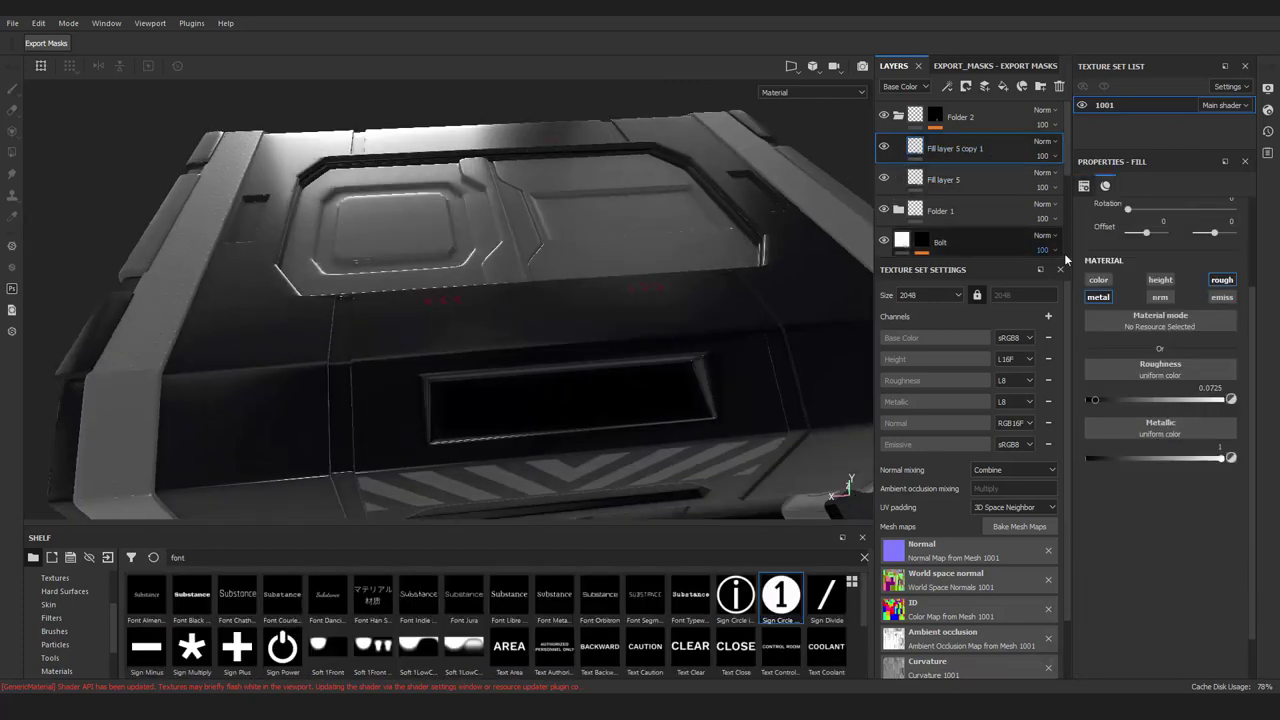
Enable a teal emissive glow on Fill layer 5 copy 1 and give it a black mask with a paint effect
{"action": "left_click", "coordinate": [1222, 297]}
{"action": "left_click", "coordinate": [1161, 389]}
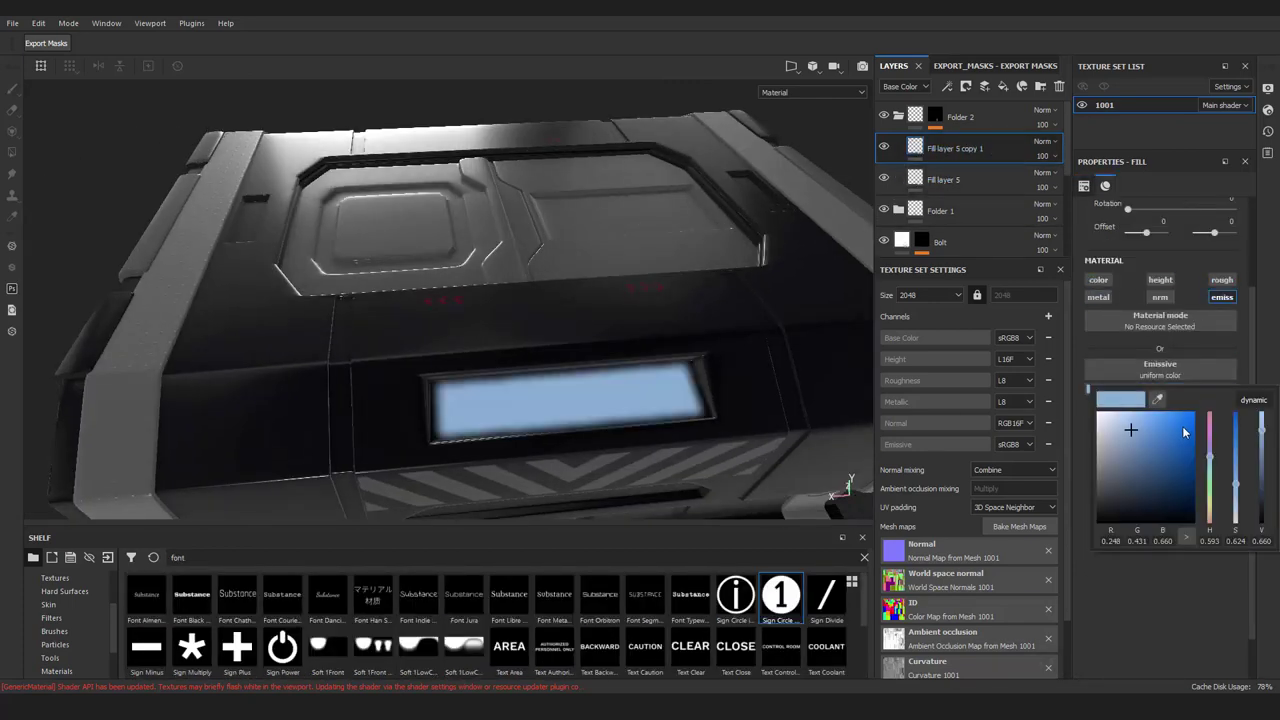
{"action": "left_click_drag", "start_coordinate": [1208, 484], "coordinate": [1216, 458]}
{"action": "left_click", "coordinate": [966, 86]}
{"action": "left_click", "coordinate": [990, 104]}
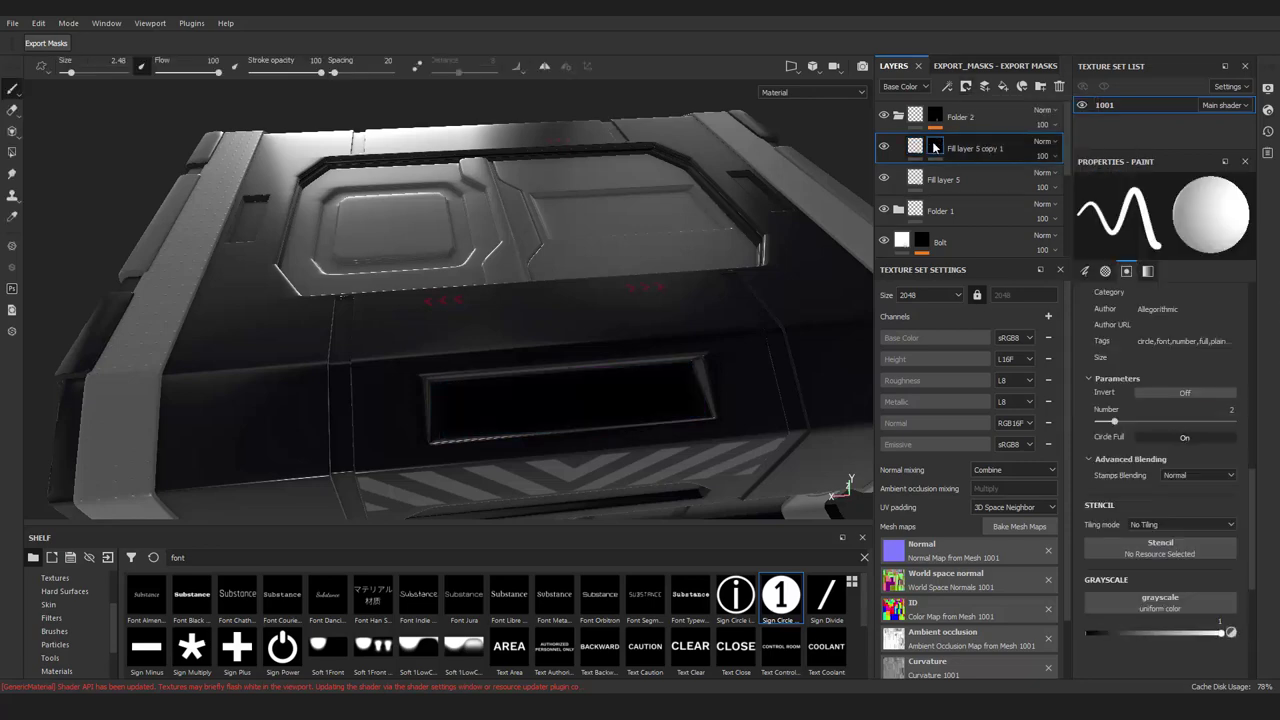
{"action": "left_click", "coordinate": [948, 86]}
{"action": "left_click", "coordinate": [981, 120]}
Frame the screen panel and pick the Sign Circle Number stamp
{"action": "scroll", "coordinate": [526, 417], "scroll_direction": "up", "scroll_amount": 5}
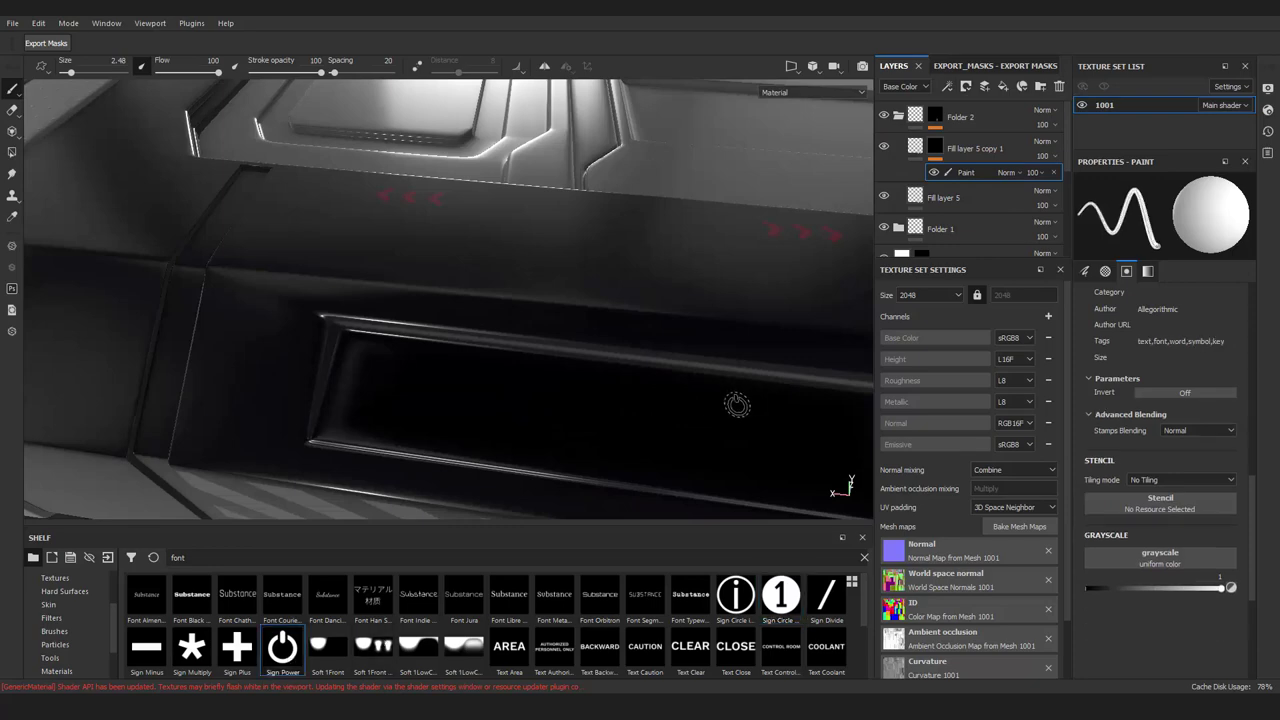
{"action": "scroll", "coordinate": [737, 414], "scroll_direction": "up", "scroll_amount": 3}
{"action": "mouse_move", "coordinate": [580, 398]}
{"action": "left_mouse_down", "text": "alt"}
{"action": "mouse_move", "coordinate": [580, 323]}
{"action": "mouse_move", "coordinate": [438, 368]}
{"action": "mouse_move", "coordinate": [604, 407]}
{"action": "left_mouse_up", "text": "alt"}
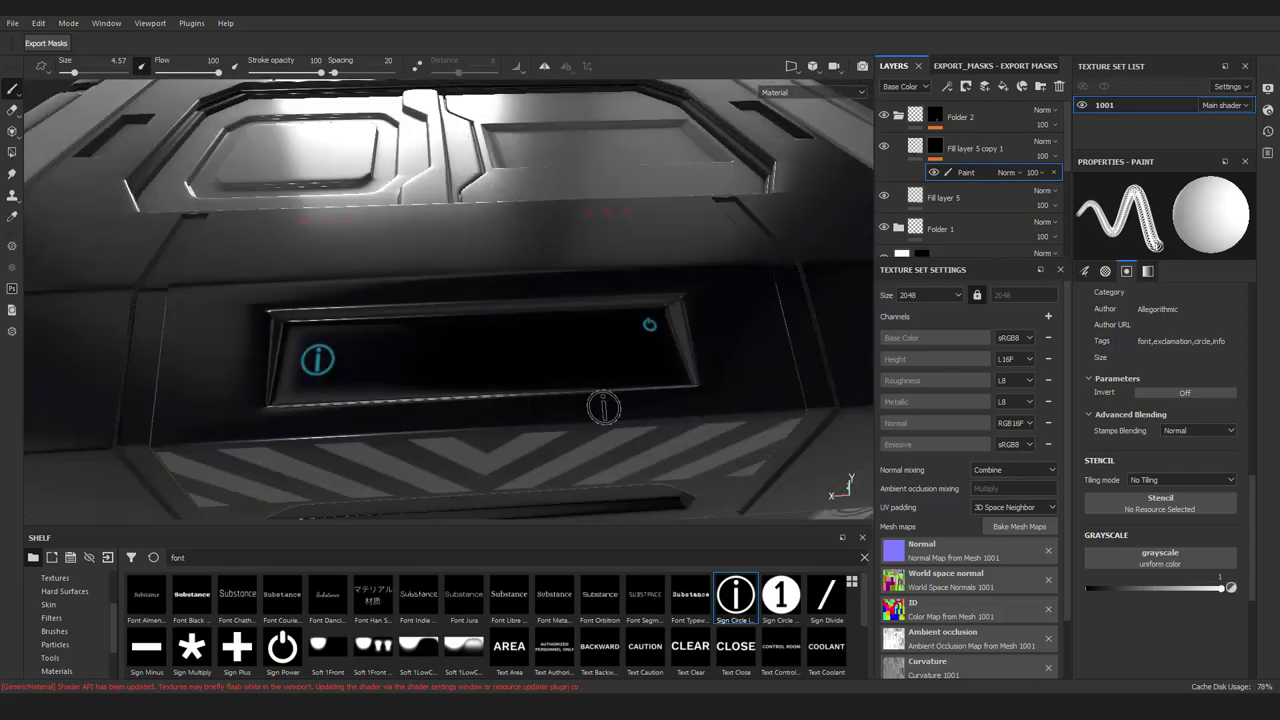
{"action": "middle_click_drag", "start_coordinate": [604, 407], "coordinate": [586, 411], "text": "alt"}
{"action": "left_click", "coordinate": [781, 608]}
{"action": "left_click_drag", "start_coordinate": [560, 440], "coordinate": [530, 357], "text": "alt"}
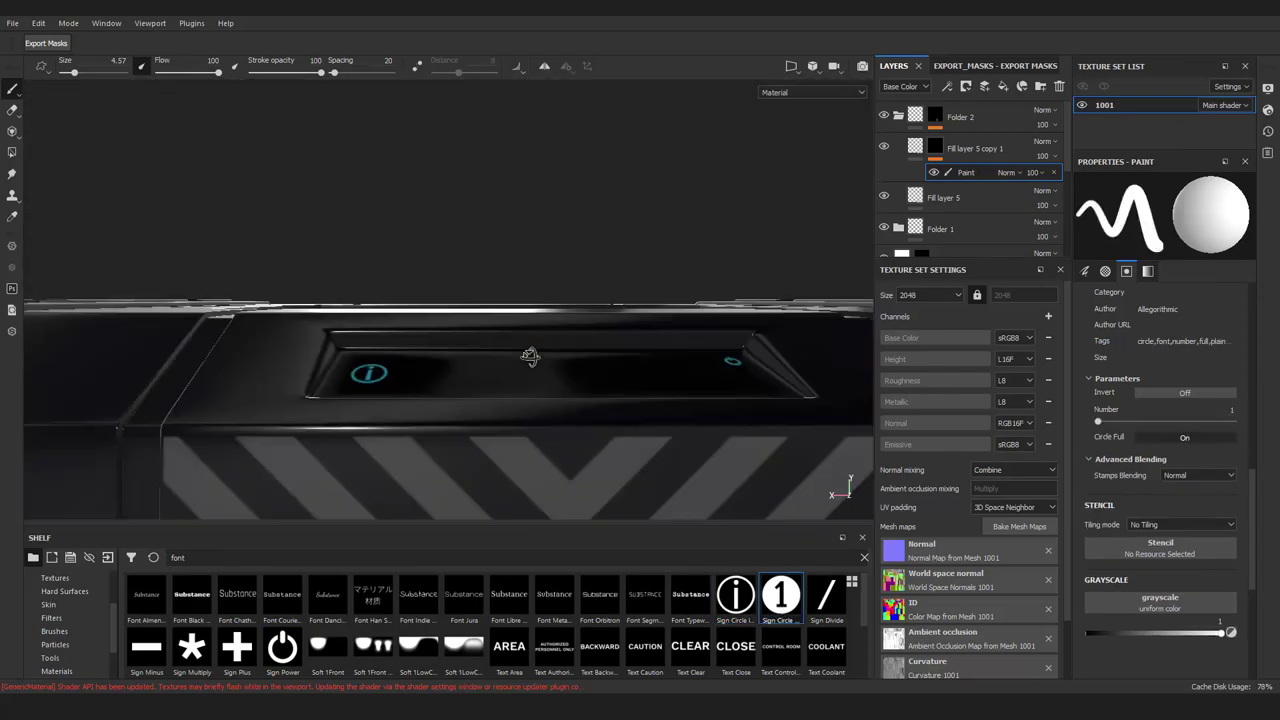
{"action": "left_click_drag", "start_coordinate": [512, 455], "coordinate": [460, 376], "text": "alt"}
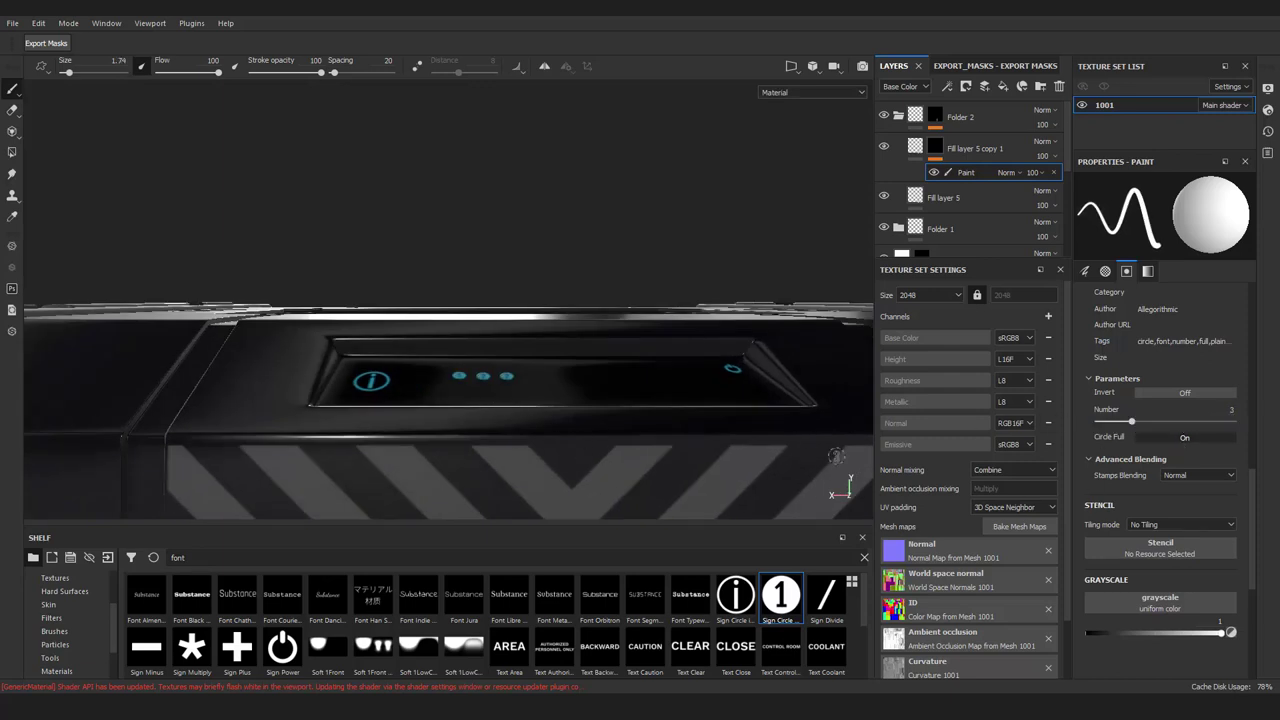
{"action": "left_click_drag", "start_coordinate": [530, 375], "coordinate": [502, 406], "text": "alt"}
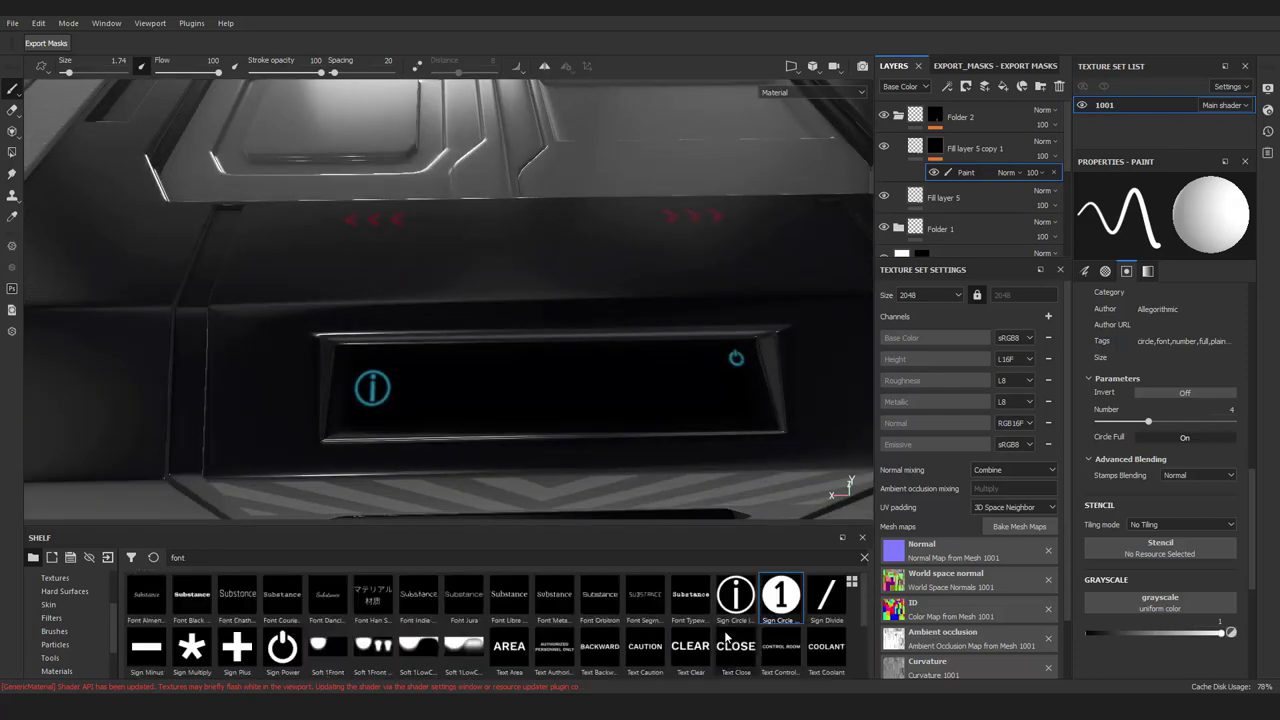
Try a font stamp with the two-line text '3' and '456' on the panel
{"action": "left_click", "coordinate": [192, 600]}
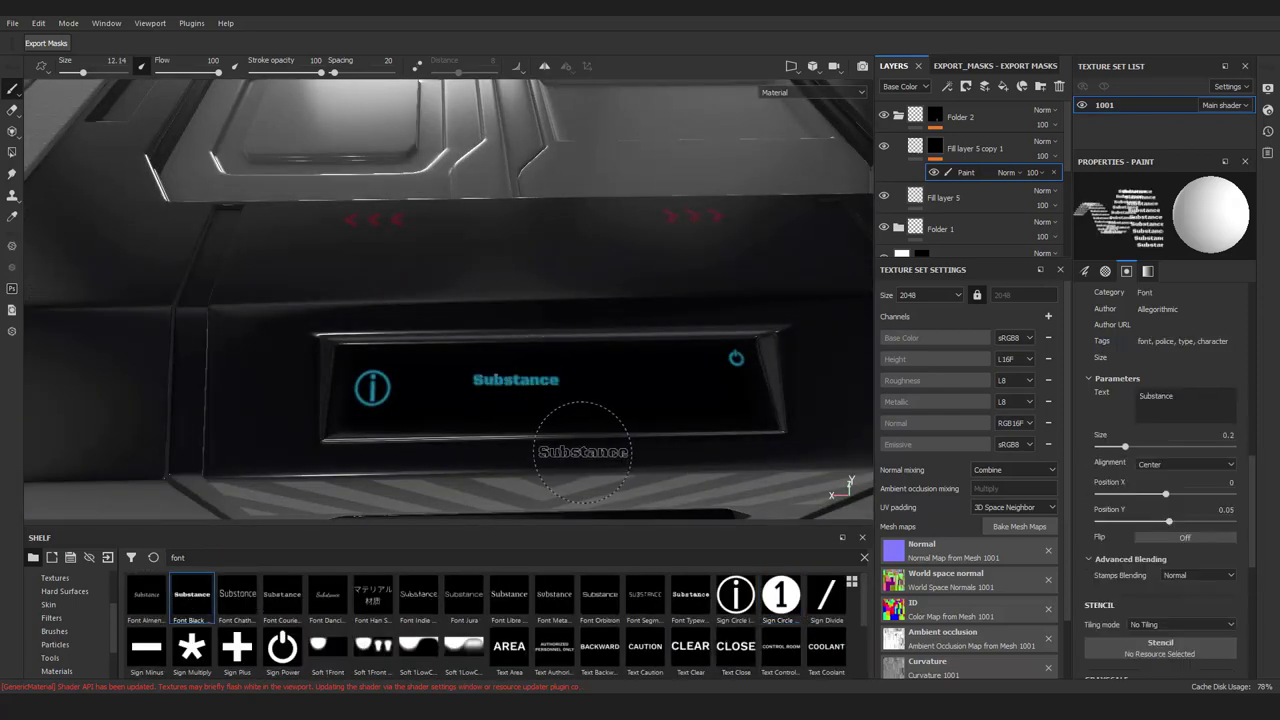
{"action": "left_click", "coordinate": [1185, 405]}
{"action": "type", "text": "3"}
{"action": "key", "text": "Return"}
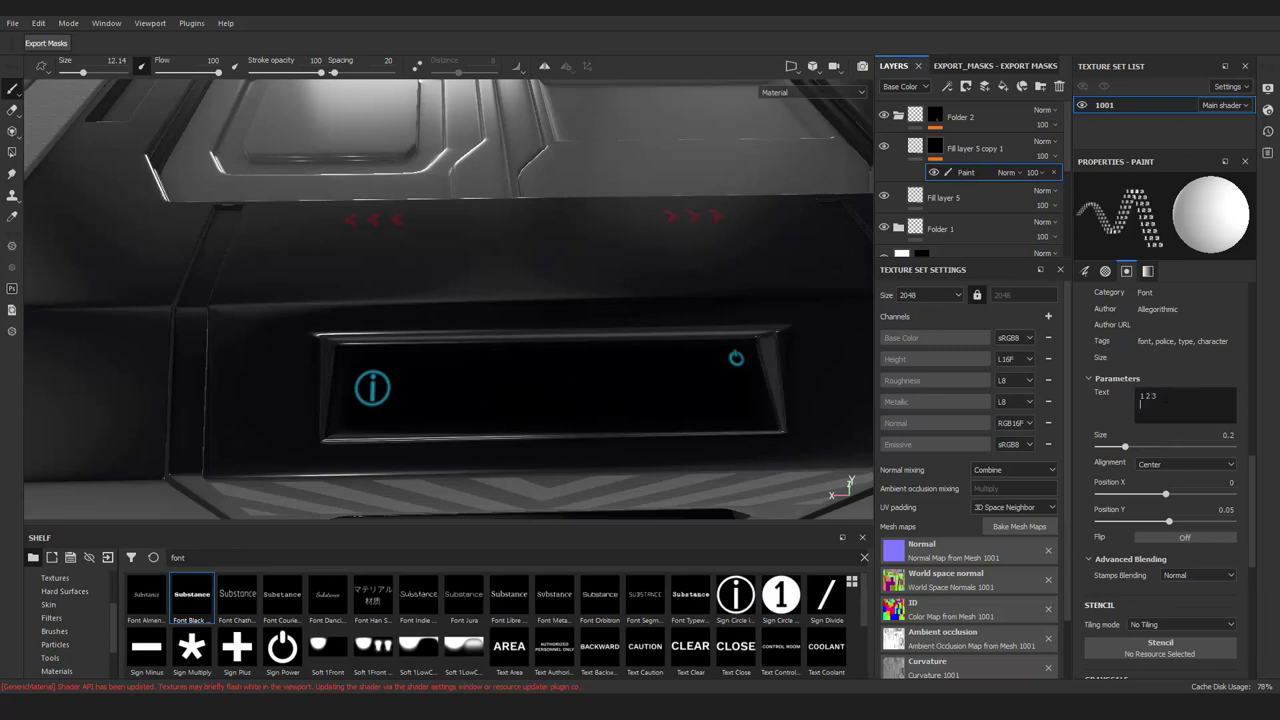
{"action": "type", "text": "456"}
{"action": "mouse_move", "coordinate": [480, 386]}
{"action": "right_mouse_down", "text": "alt"}
{"action": "mouse_move", "coordinate": [536, 443]}
{"action": "mouse_move", "coordinate": [590, 420]}
{"action": "right_mouse_up", "text": "alt"}
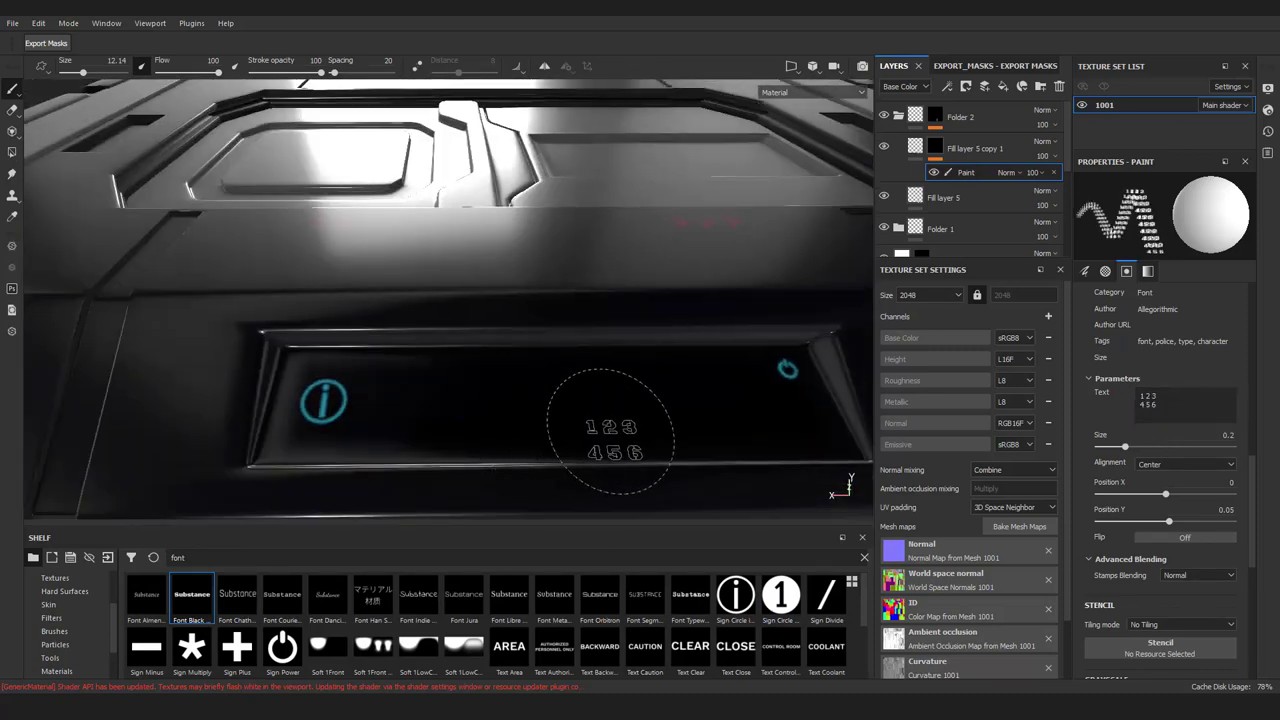
Return to the Sign Circle Number stamp, testing Circle Full and tiling, leaving no tiling
{"action": "left_click", "coordinate": [780, 595]}
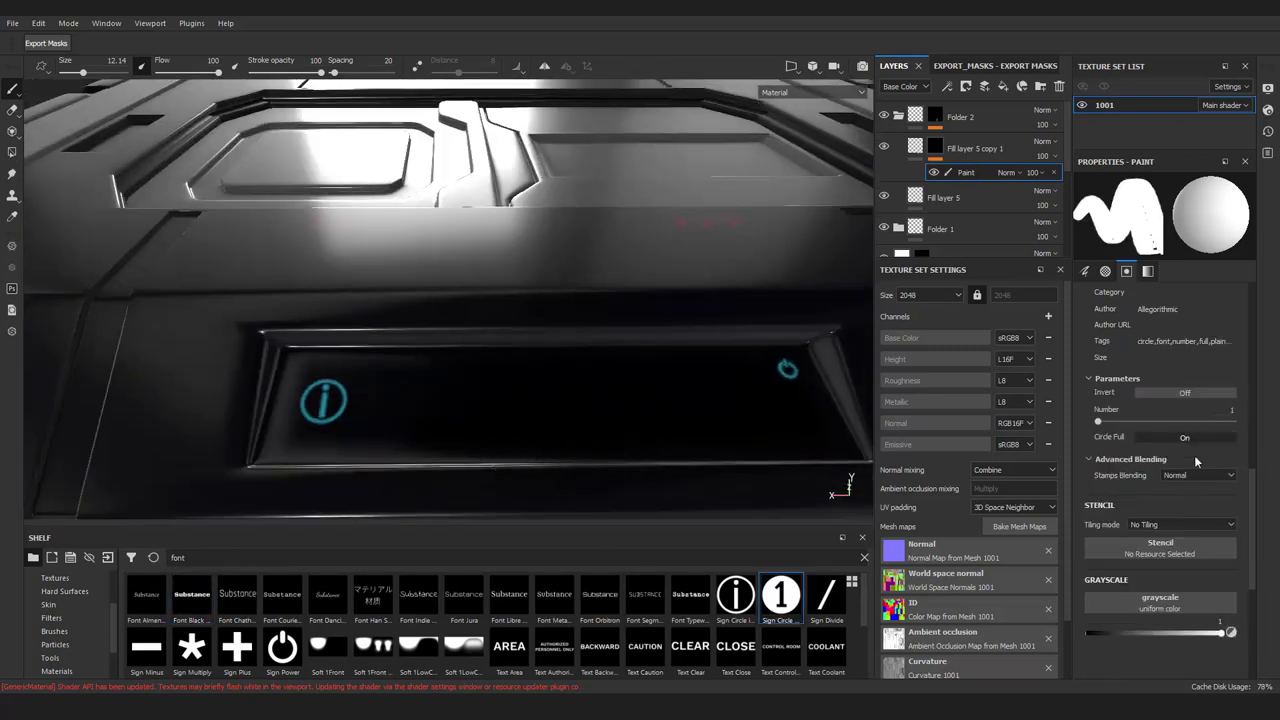
{"action": "left_click", "coordinate": [1175, 437]}
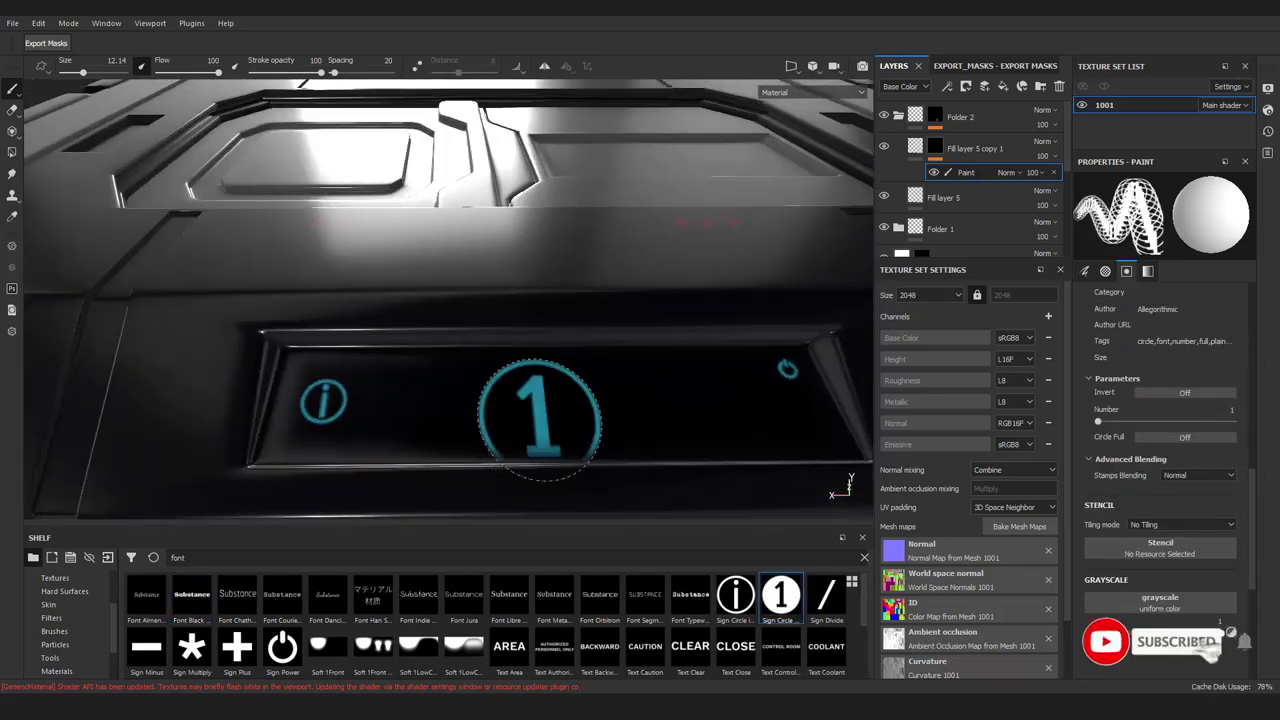
{"action": "left_click", "coordinate": [1170, 440]}
{"action": "left_click", "coordinate": [1175, 437]}
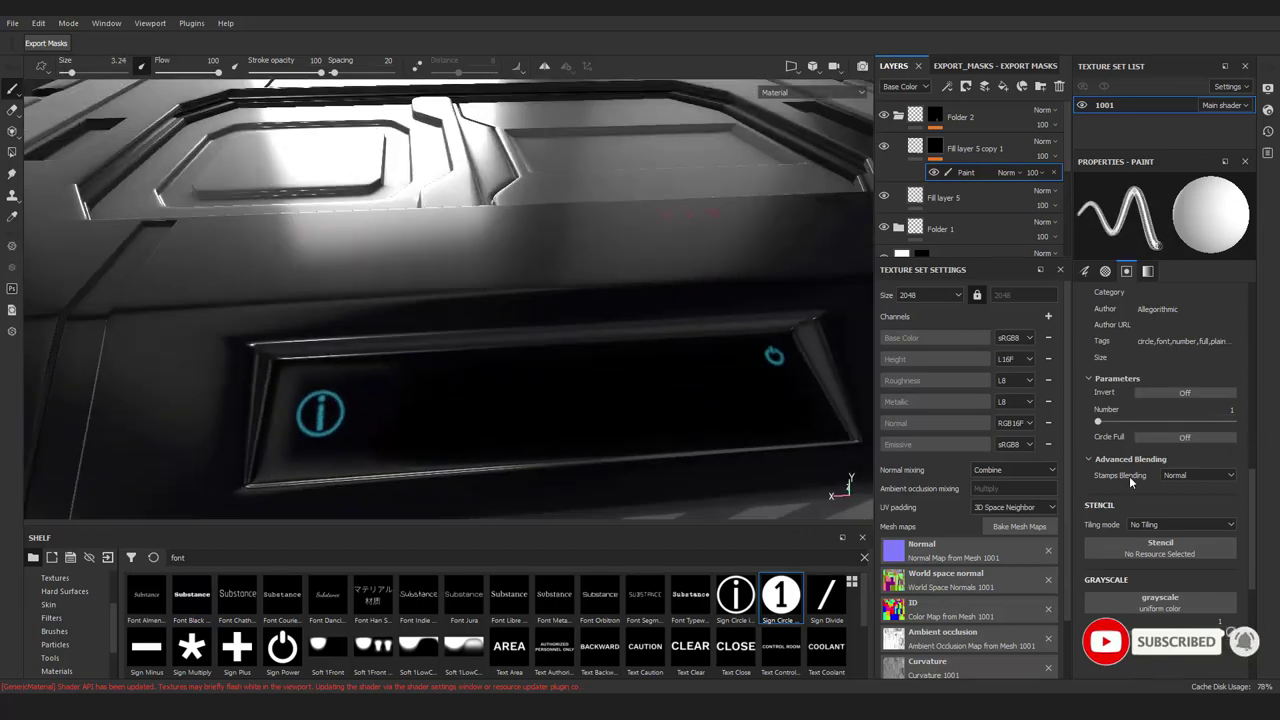
{"action": "left_click", "coordinate": [1149, 524]}
{"action": "left_click", "coordinate": [1154, 544]}
{"action": "left_click", "coordinate": [1170, 524]}
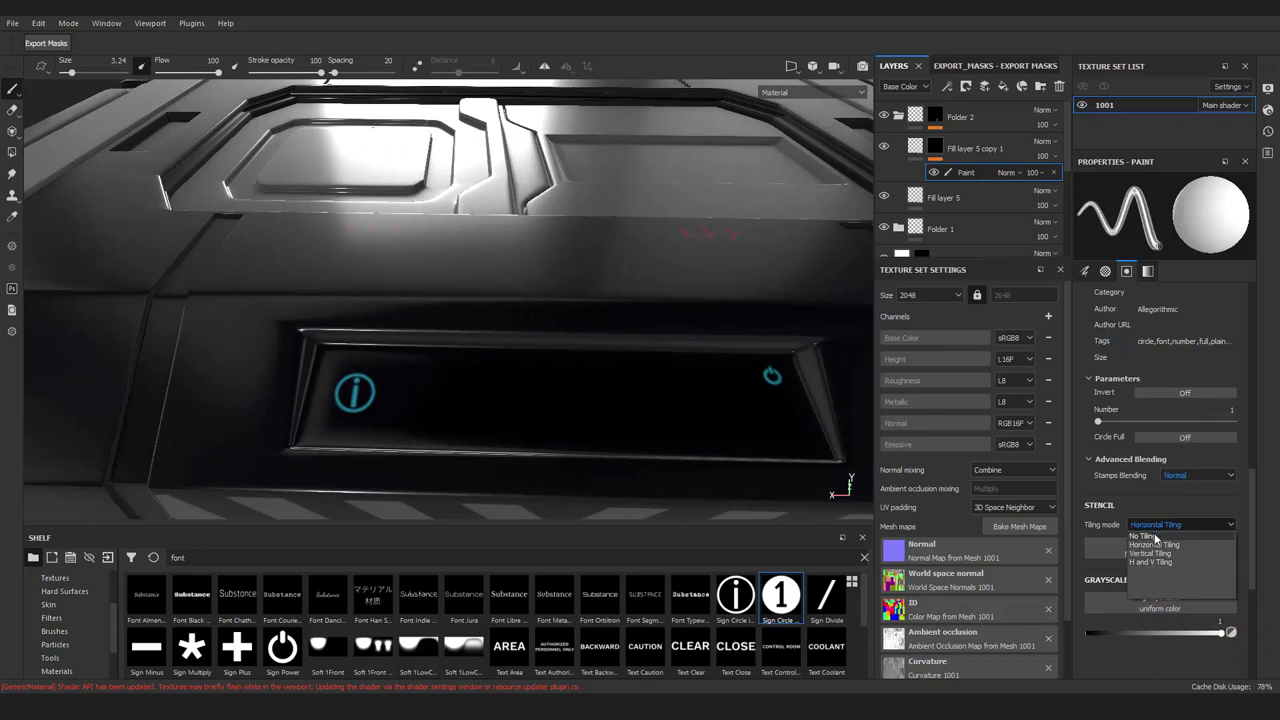
{"action": "left_click", "coordinate": [1154, 537]}
Browse the alpha shelf and try the Trademark sign as the brush stamp
{"action": "scroll", "coordinate": [1160, 465], "scroll_direction": "up", "scroll_amount": 5}
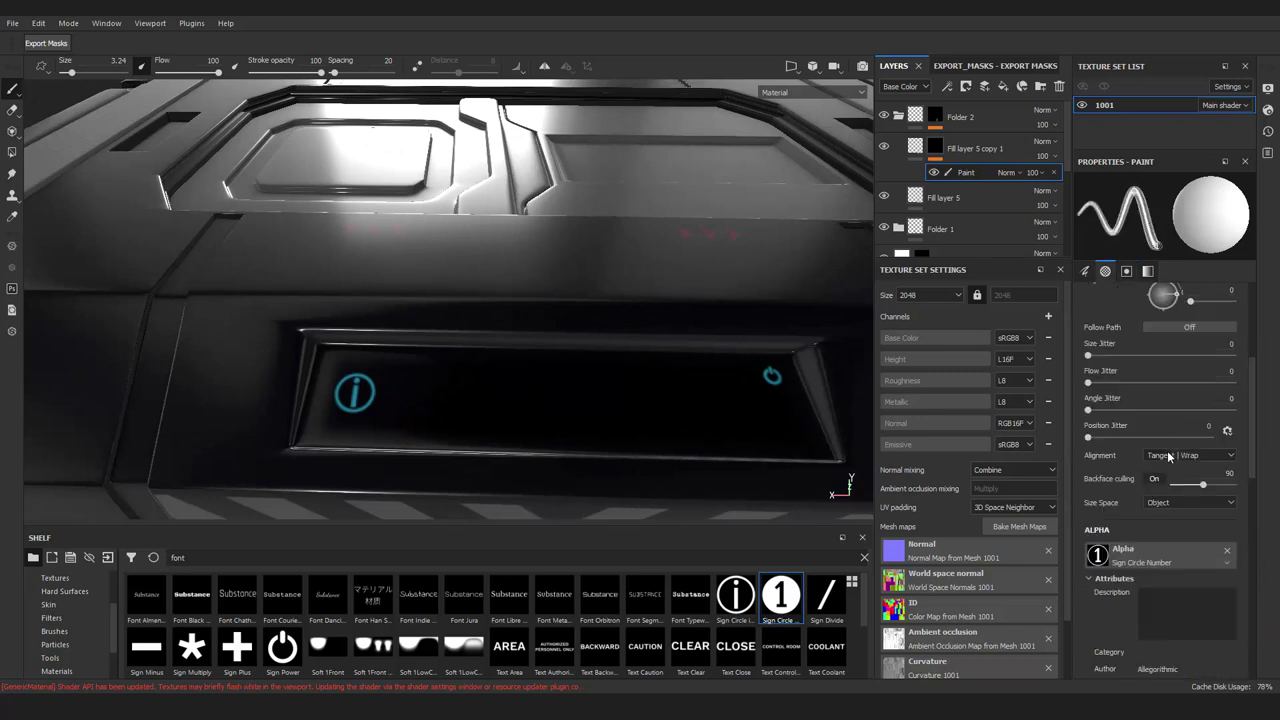
{"action": "scroll", "coordinate": [1155, 495], "scroll_direction": "up", "scroll_amount": 3}
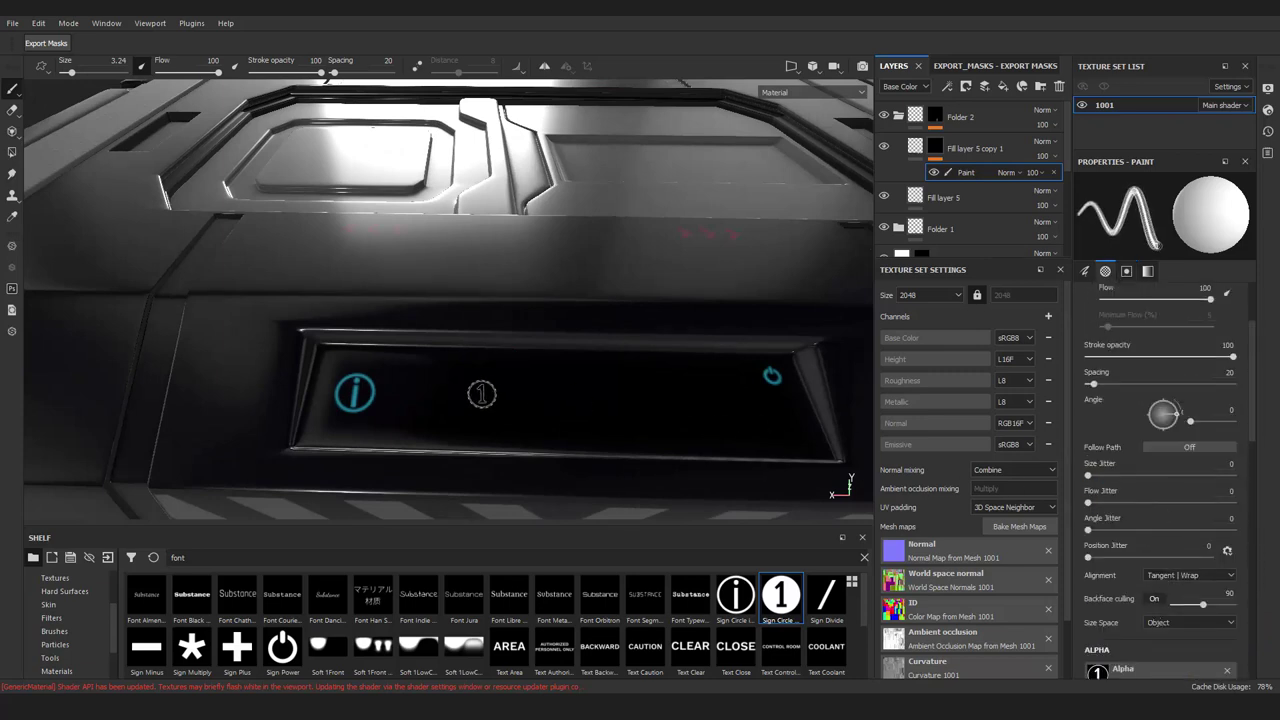
{"action": "scroll", "coordinate": [1165, 520], "scroll_direction": "up", "scroll_amount": 3}
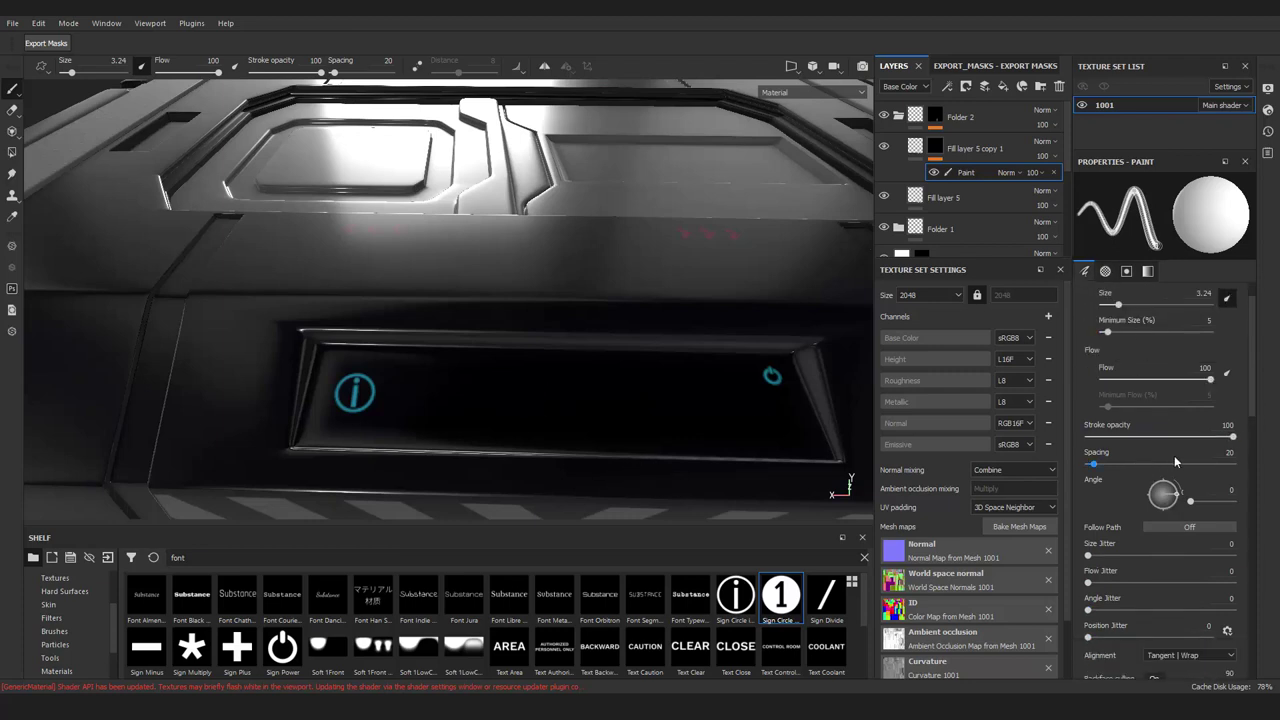
{"action": "scroll", "coordinate": [1165, 470], "scroll_direction": "down", "scroll_amount": 3}
{"action": "scroll", "coordinate": [1145, 497], "scroll_direction": "down", "scroll_amount": 3}
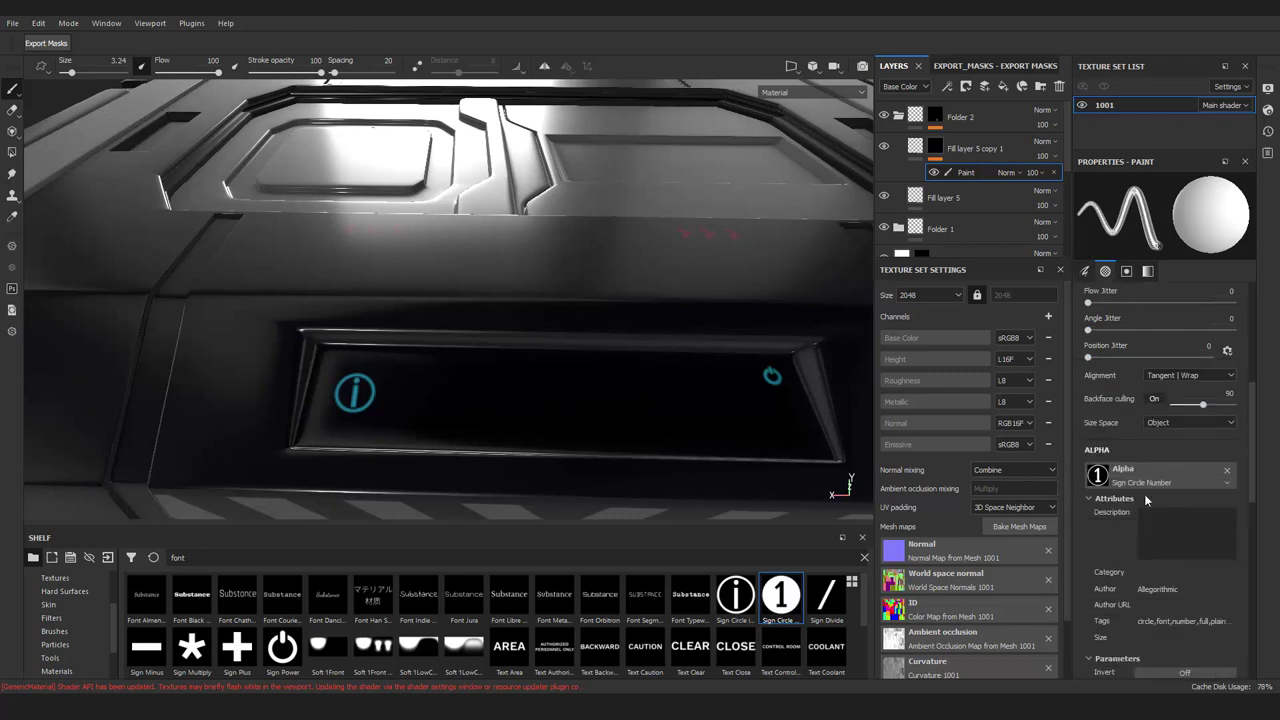
{"action": "scroll", "coordinate": [1145, 497], "scroll_direction": "down", "scroll_amount": 3}
{"action": "scroll", "coordinate": [1103, 294], "scroll_direction": "down", "scroll_amount": 1}
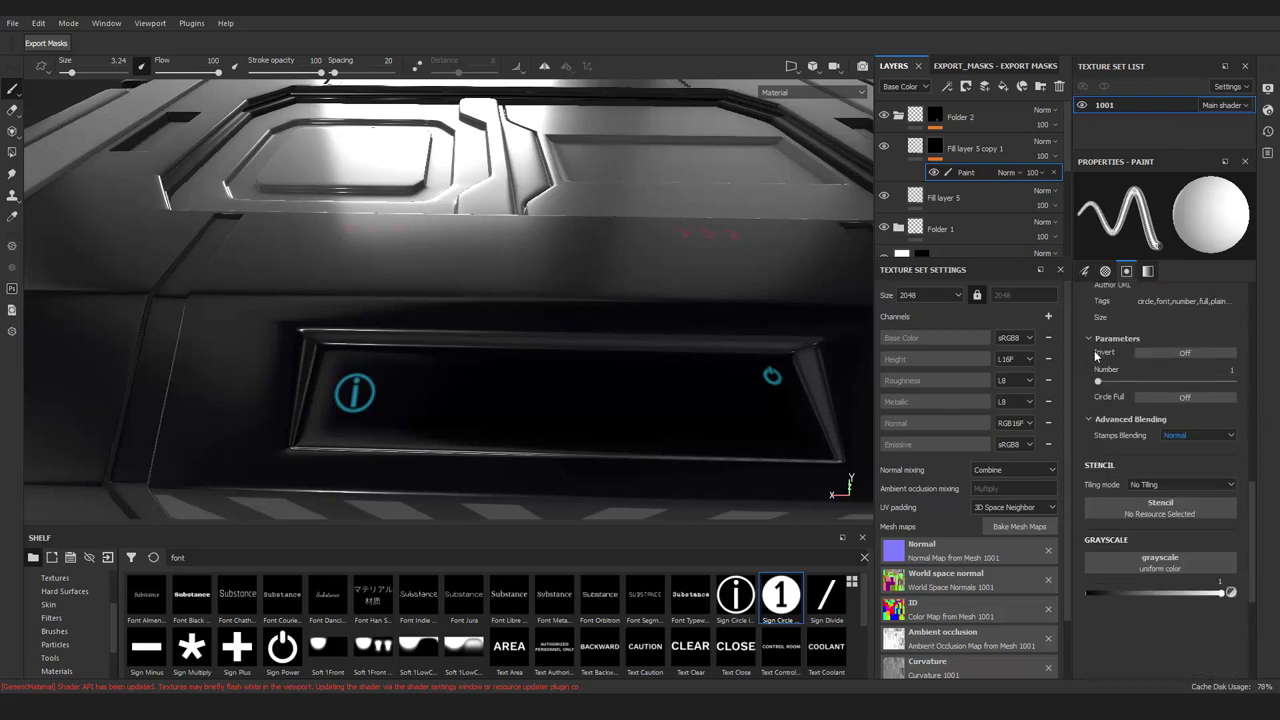
{"action": "scroll", "coordinate": [1100, 380], "scroll_direction": "up", "scroll_amount": 2}
{"action": "scroll", "coordinate": [690, 610], "scroll_direction": "down", "scroll_amount": 2}
{"action": "left_click", "coordinate": [318, 648]}
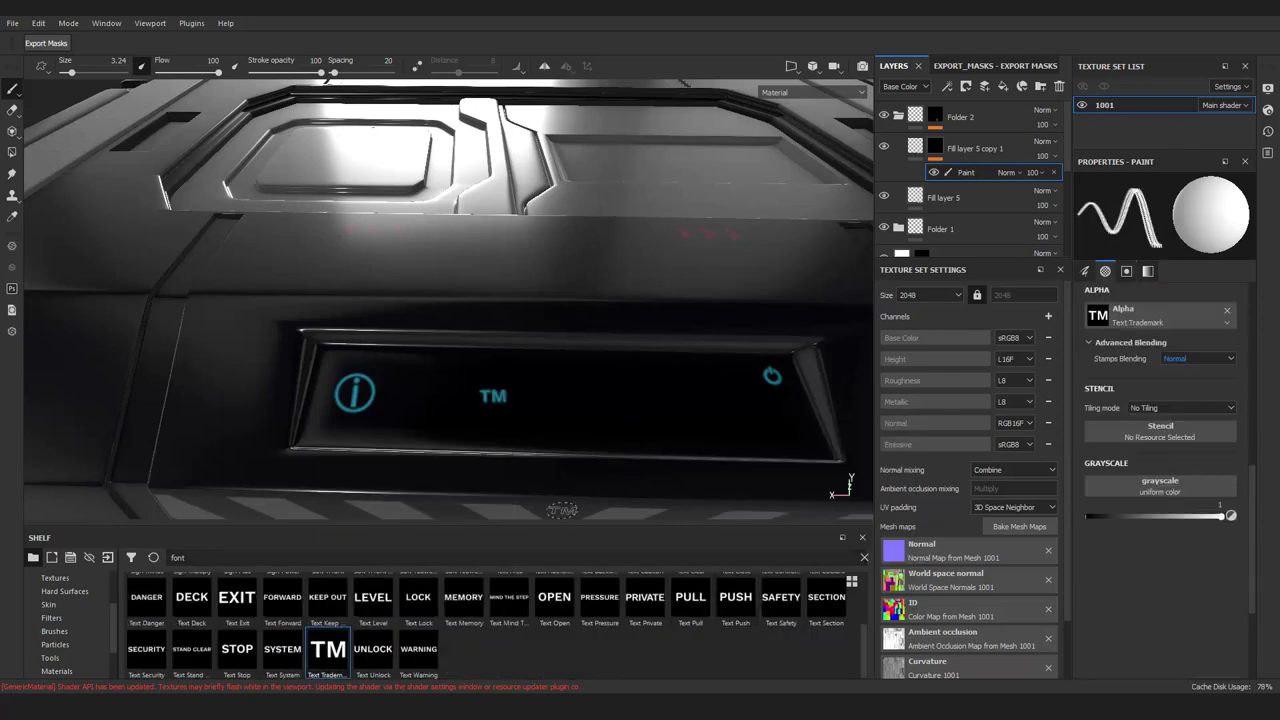
Try the EXIT alpha, then settle on the Font Almendra text alpha
{"action": "left_click", "coordinate": [237, 597]}
{"action": "scroll", "coordinate": [1140, 440], "scroll_direction": "up", "scroll_amount": 3}
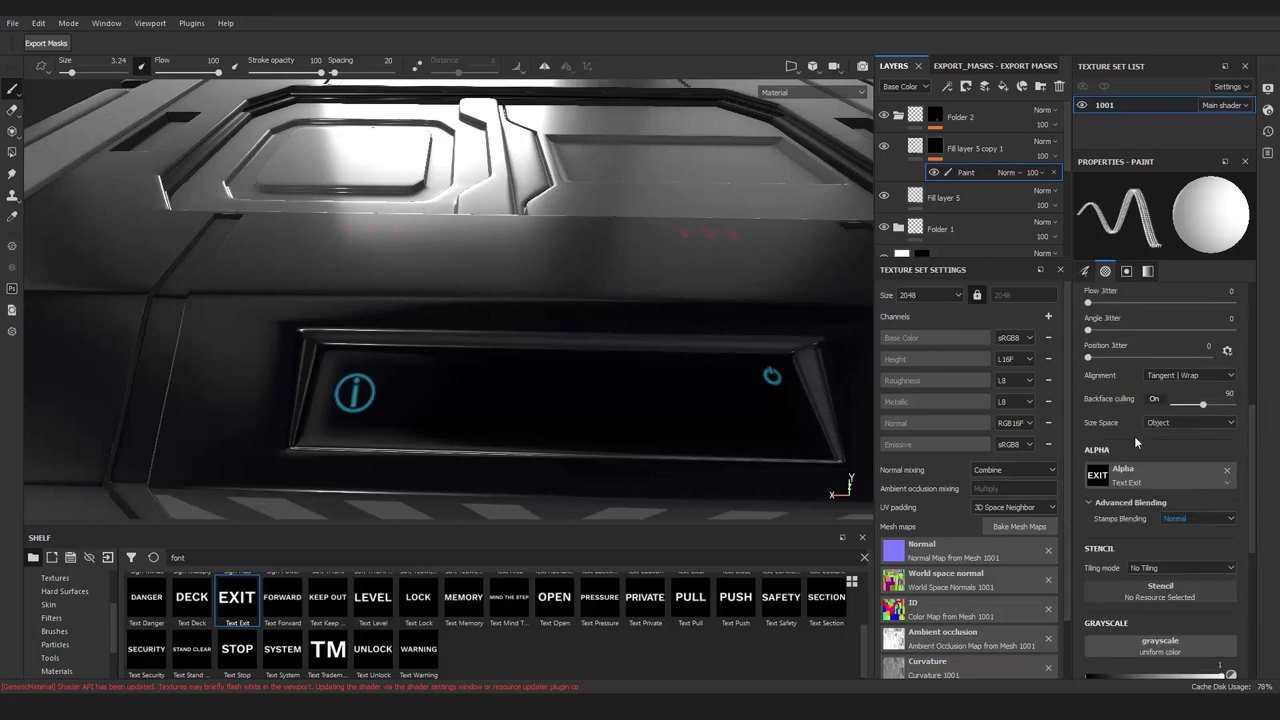
{"action": "scroll", "coordinate": [1136, 442], "scroll_direction": "up", "scroll_amount": 2}
{"action": "scroll", "coordinate": [1136, 442], "scroll_direction": "down", "scroll_amount": 2}
{"action": "scroll", "coordinate": [1136, 442], "scroll_direction": "down", "scroll_amount": 1}
{"action": "scroll", "coordinate": [500, 620], "scroll_direction": "up", "scroll_amount": 2}
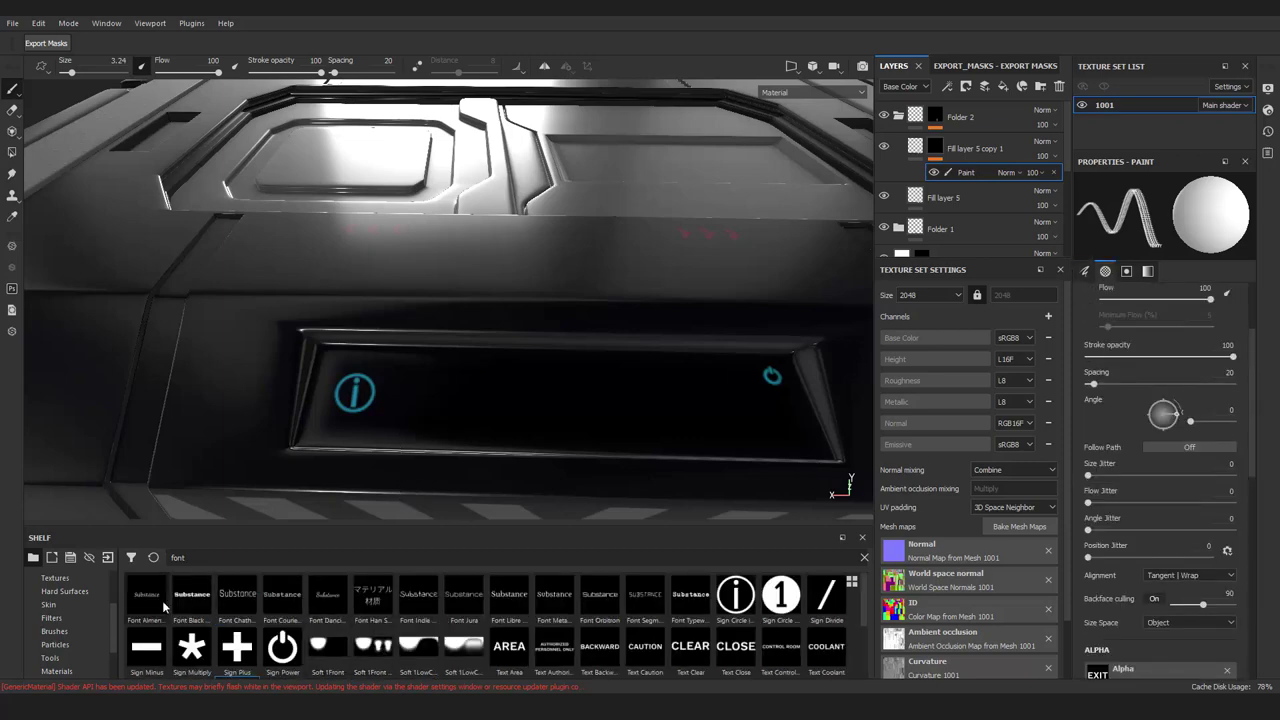
{"action": "scroll", "coordinate": [1160, 450], "scroll_direction": "down", "scroll_amount": 3}
{"action": "right_click_drag", "start_coordinate": [615, 460], "coordinate": [497, 390], "text": "ctrl"}
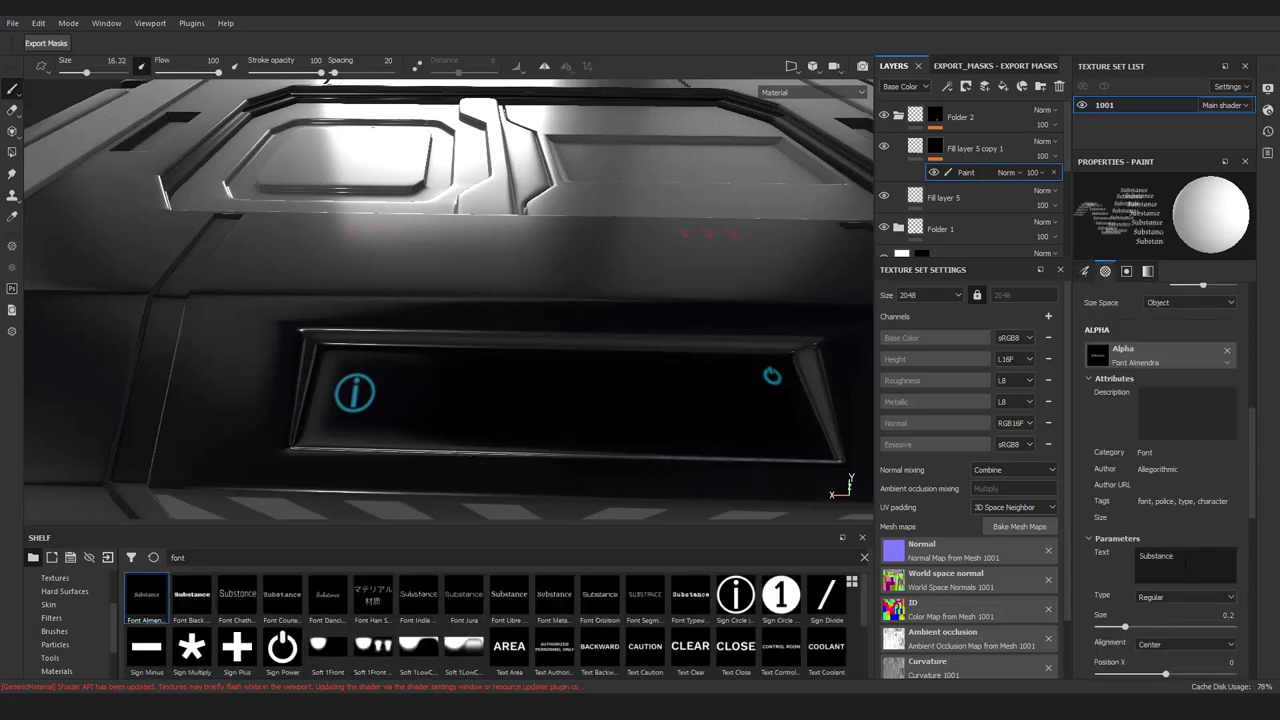
{"action": "key", "text": "e"}
{"action": "scroll", "coordinate": [1218, 503], "scroll_direction": "down", "scroll_amount": 2}
{"action": "scroll", "coordinate": [1218, 503], "scroll_direction": "down", "scroll_amount": 2}
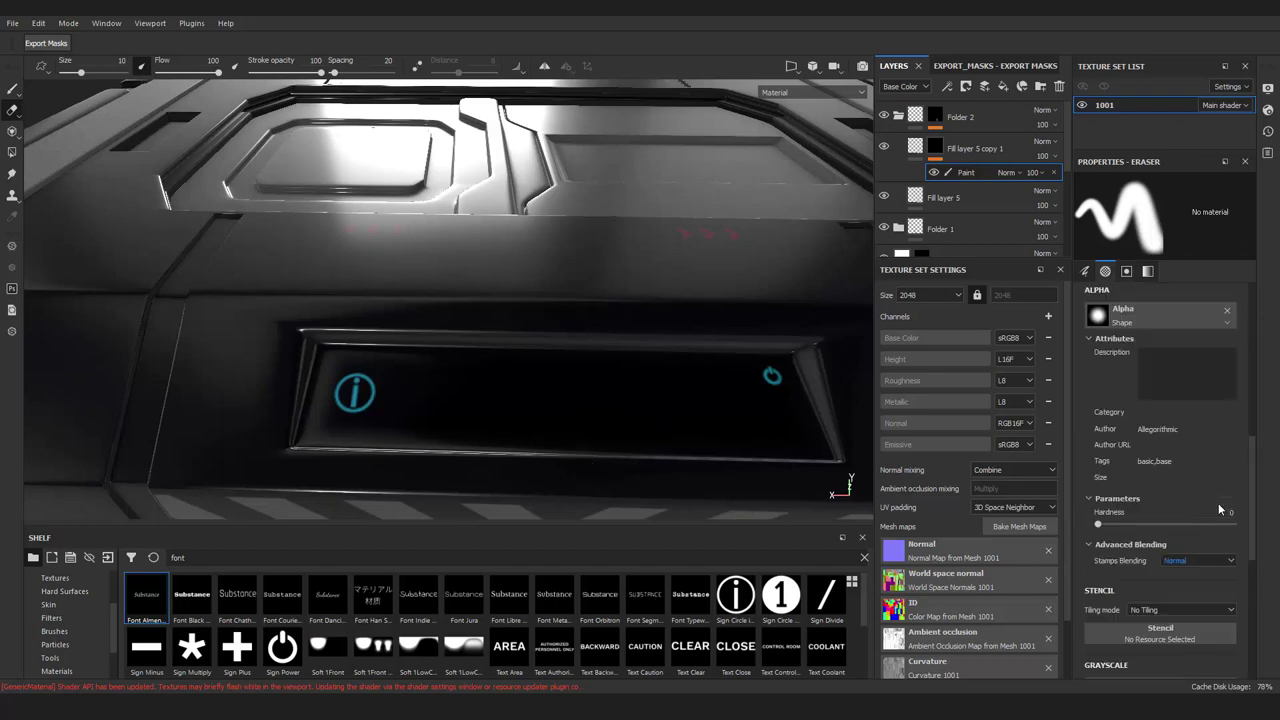
{"action": "left_click", "coordinate": [191, 597]}
{"action": "type", "text": "23"}
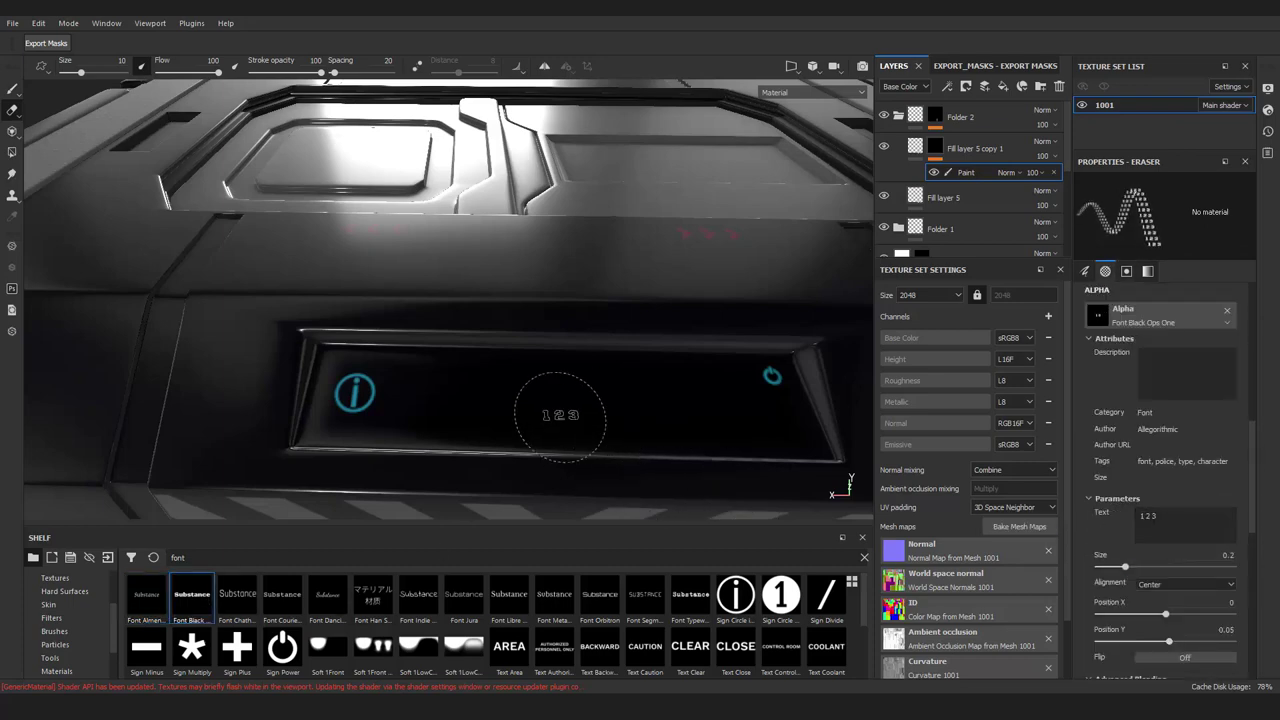
{"action": "left_click_drag", "start_coordinate": [542, 395], "coordinate": [514, 314], "text": "alt"}
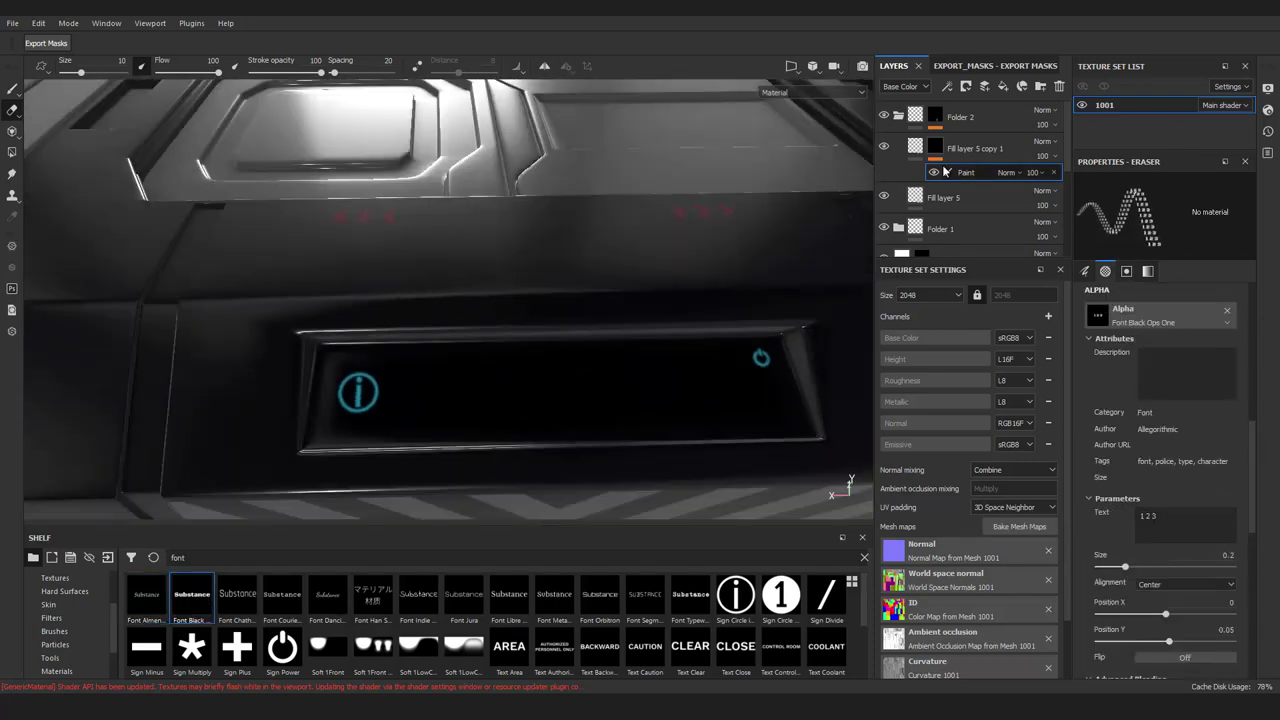
{"action": "scroll", "coordinate": [1172, 404], "scroll_direction": "up", "scroll_amount": 2}
{"action": "scroll", "coordinate": [1172, 404], "scroll_direction": "up", "scroll_amount": 5}
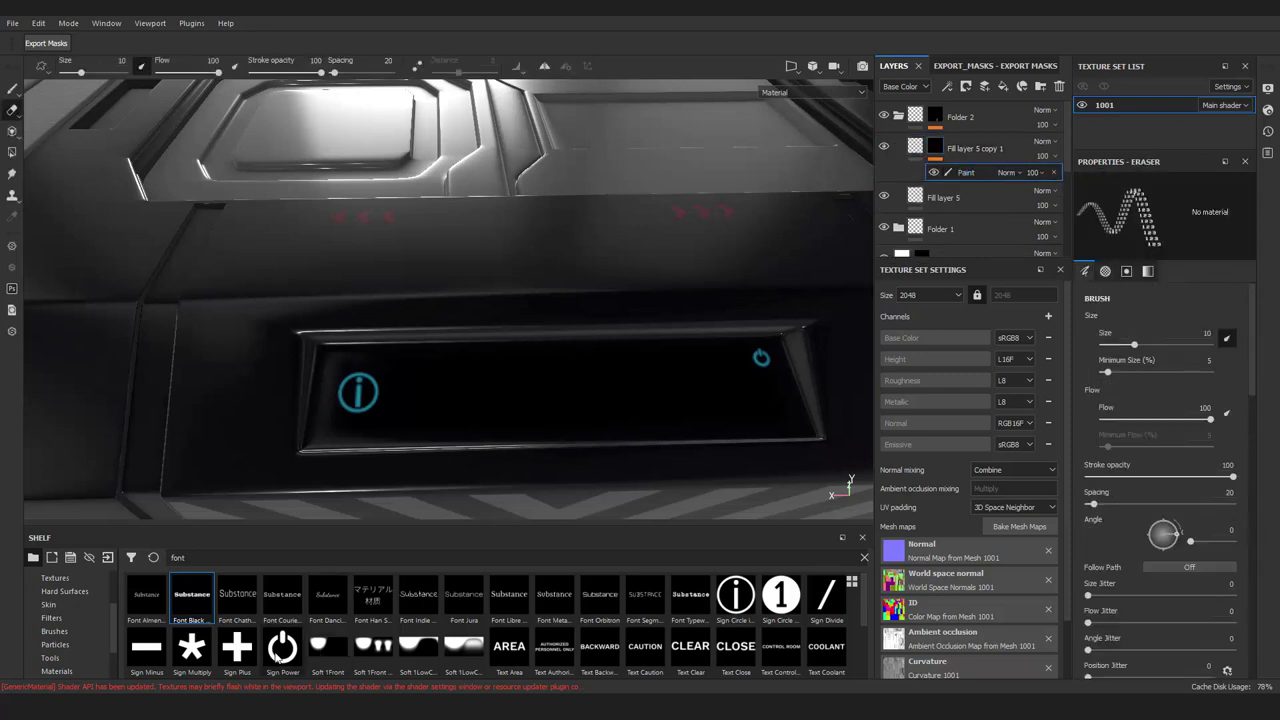
{"action": "left_click", "coordinate": [282, 650]}
{"action": "key", "text": "m"}
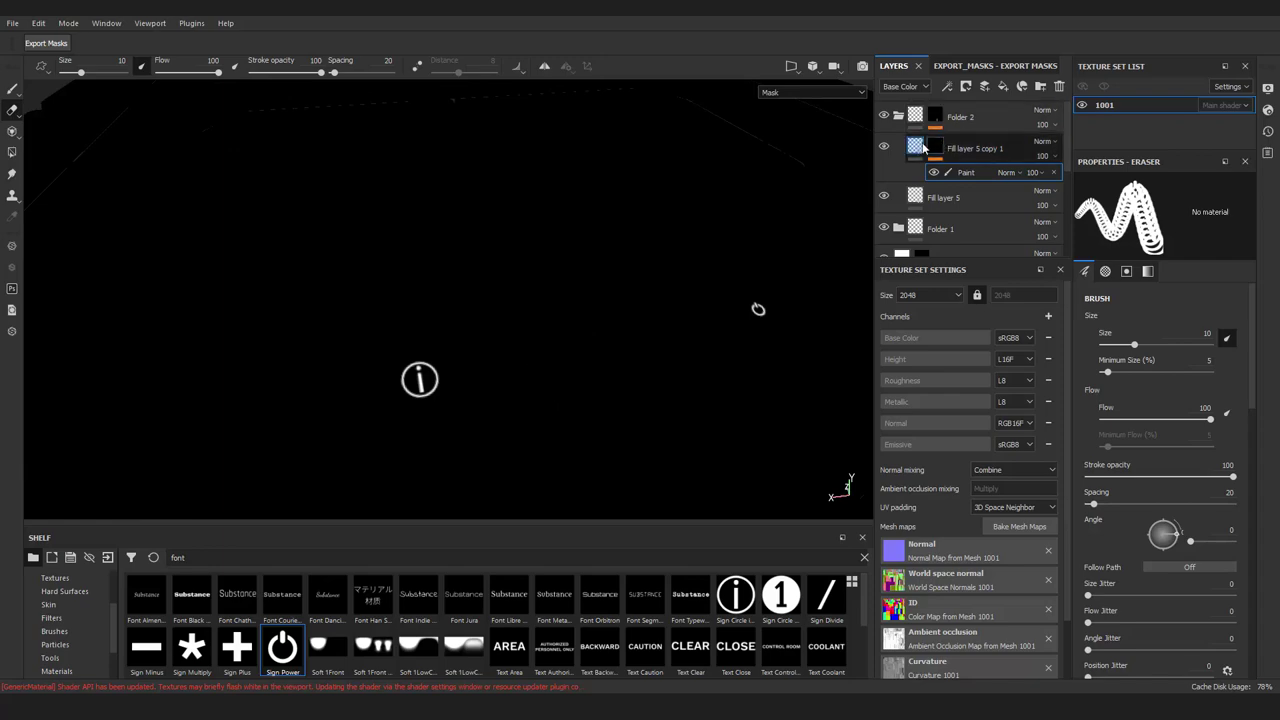
{"action": "left_click", "coordinate": [963, 174]}
{"action": "key", "text": "m"}
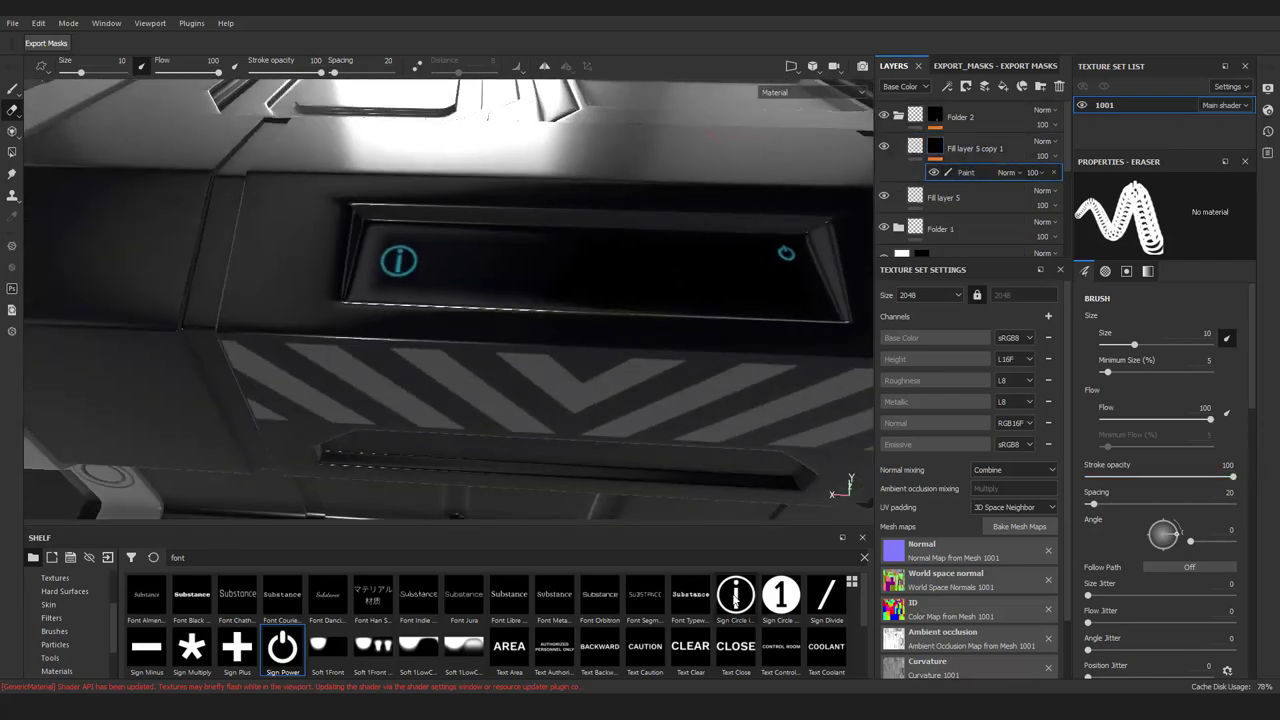
{"action": "left_click", "coordinate": [735, 597]}
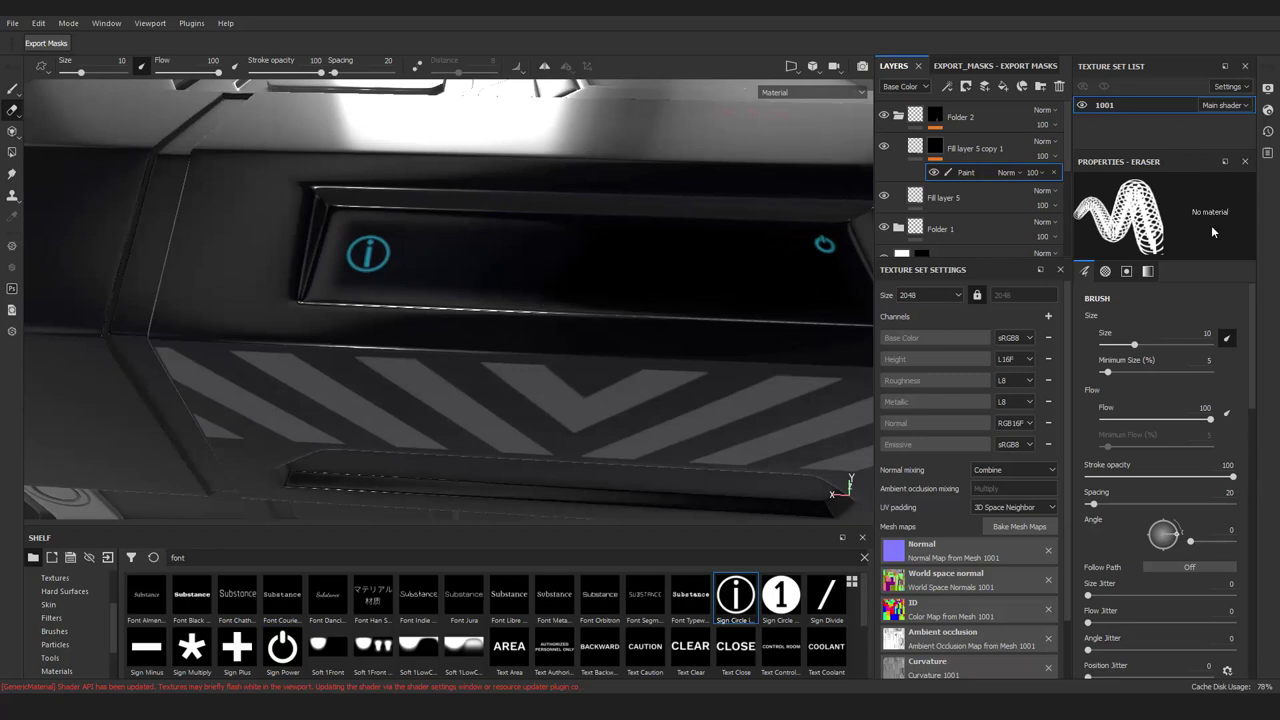
{"action": "left_click", "coordinate": [1149, 271]}
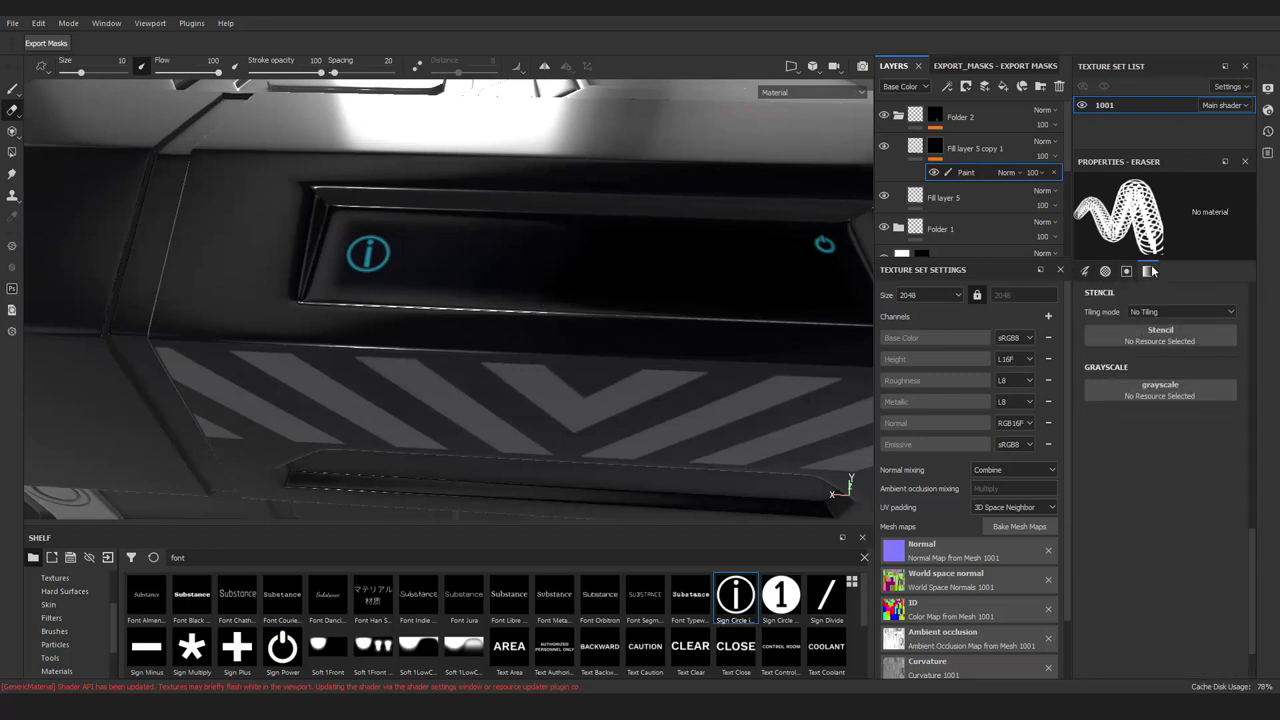
{"action": "left_click", "coordinate": [1105, 271]}
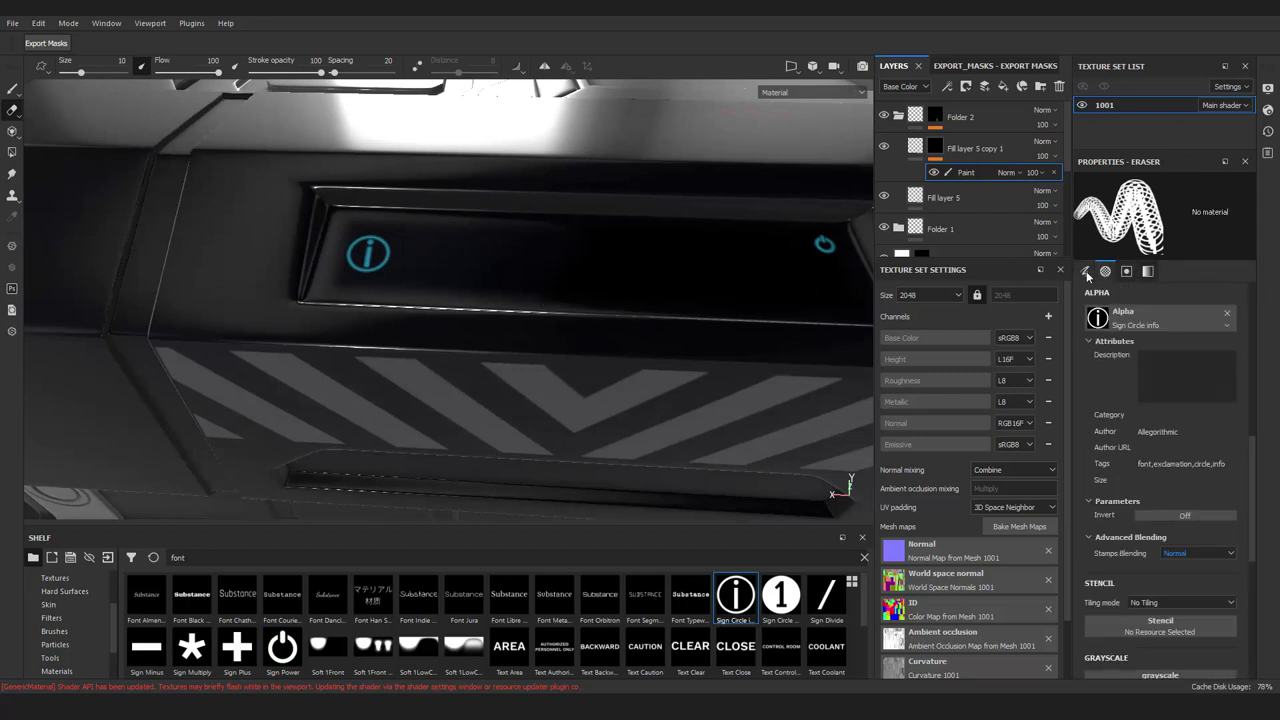
{"action": "left_click", "coordinate": [1148, 271]}
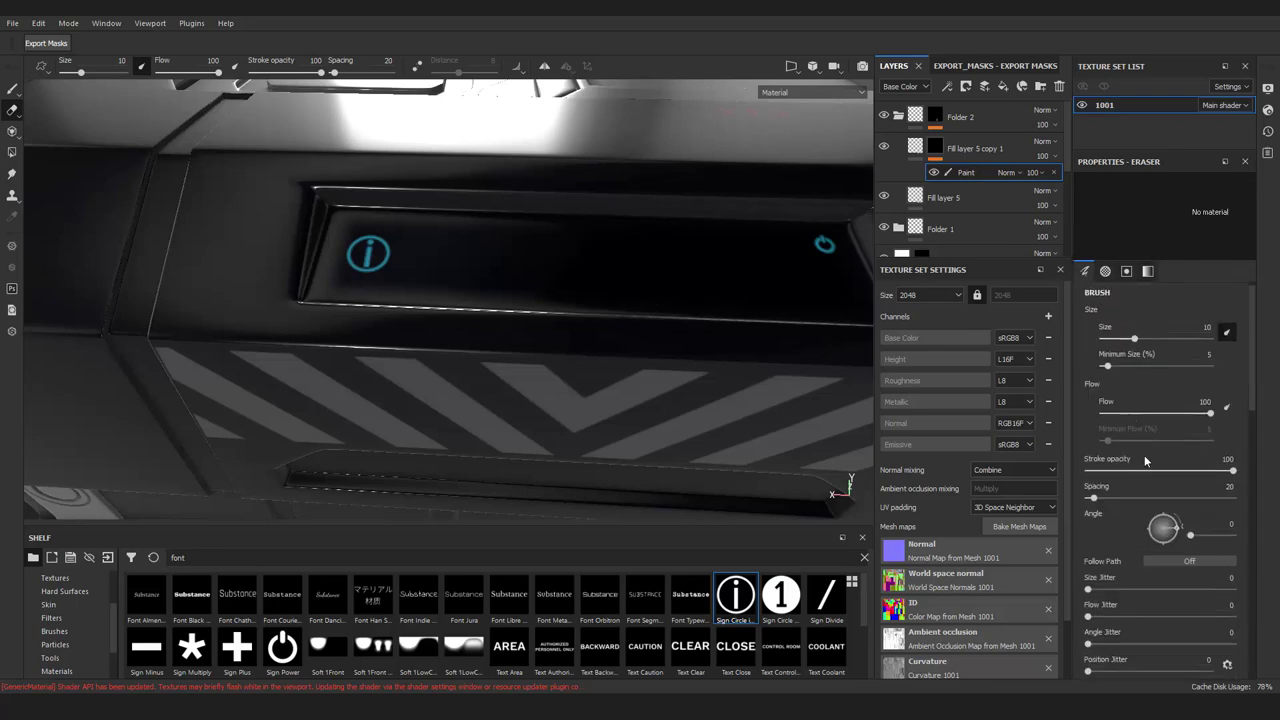
{"action": "key", "text": "F3"}
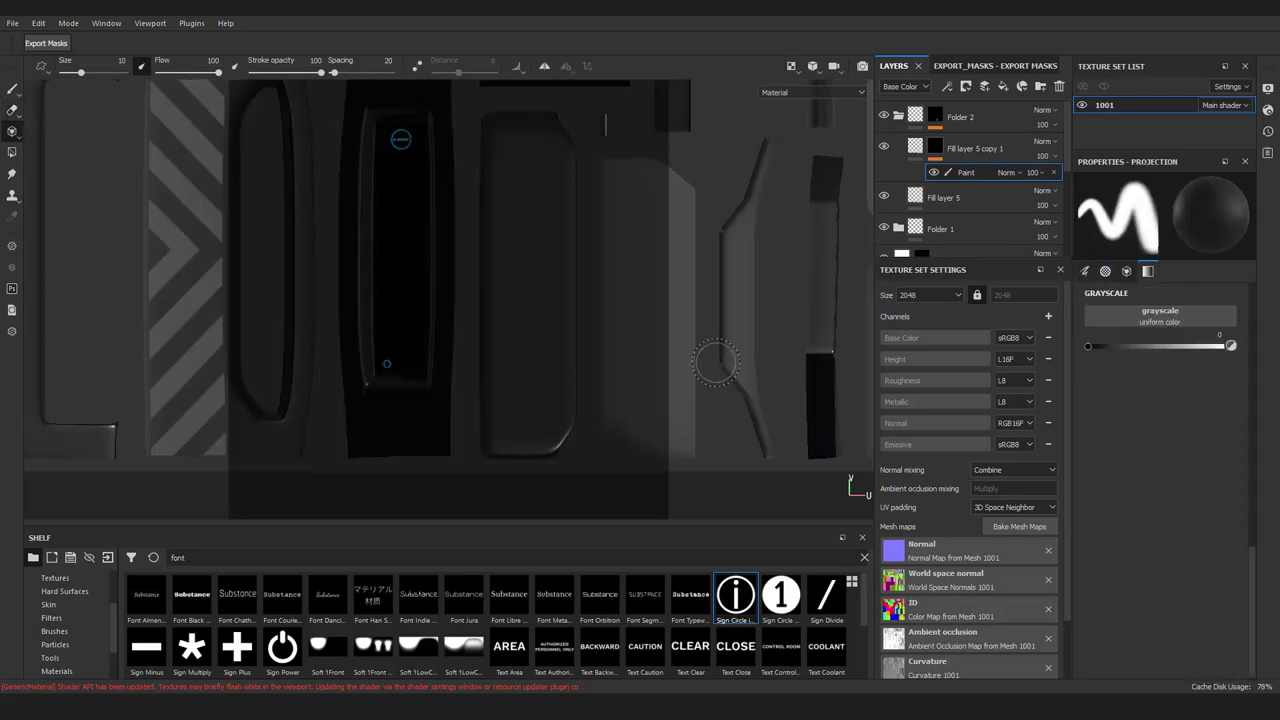
{"action": "key", "text": "p"}
{"action": "key", "text": "3"}
{"action": "key", "text": "F2"}
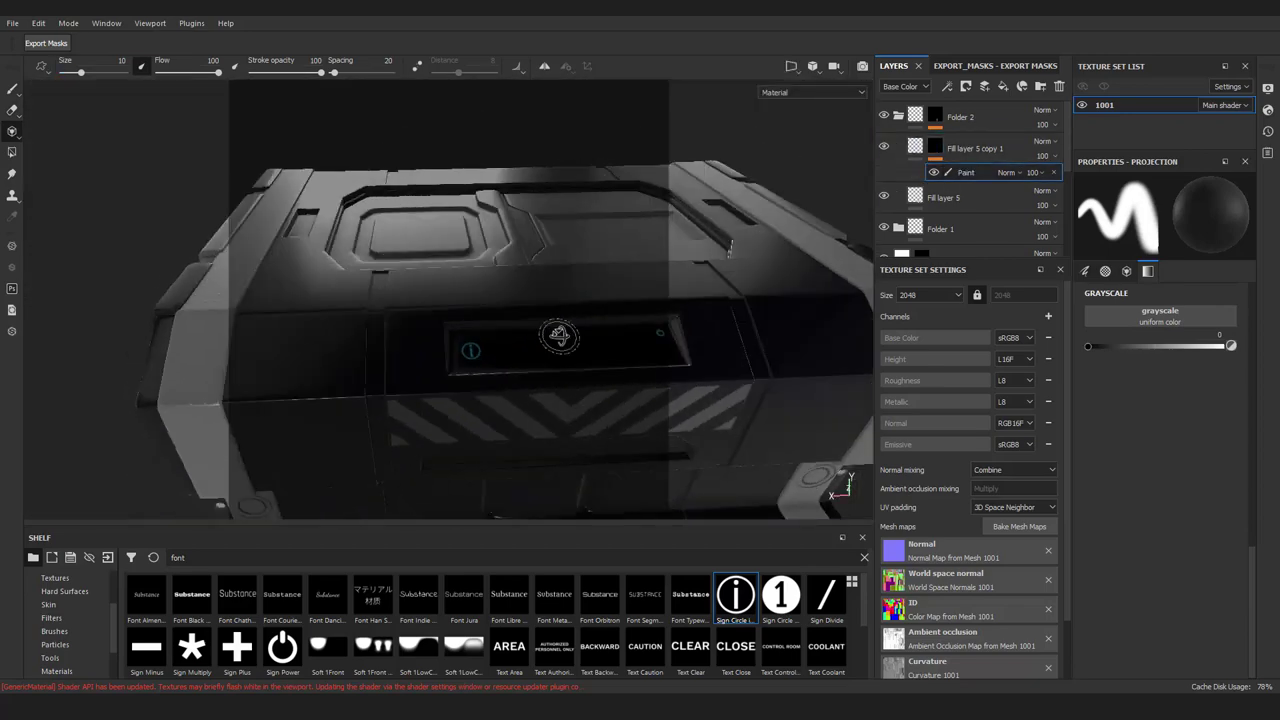
{"action": "scroll", "coordinate": [558, 337], "scroll_direction": "up", "scroll_amount": 3}
{"action": "key", "text": "1"}
{"action": "scroll", "coordinate": [530, 390], "scroll_direction": "up", "scroll_amount": 3}
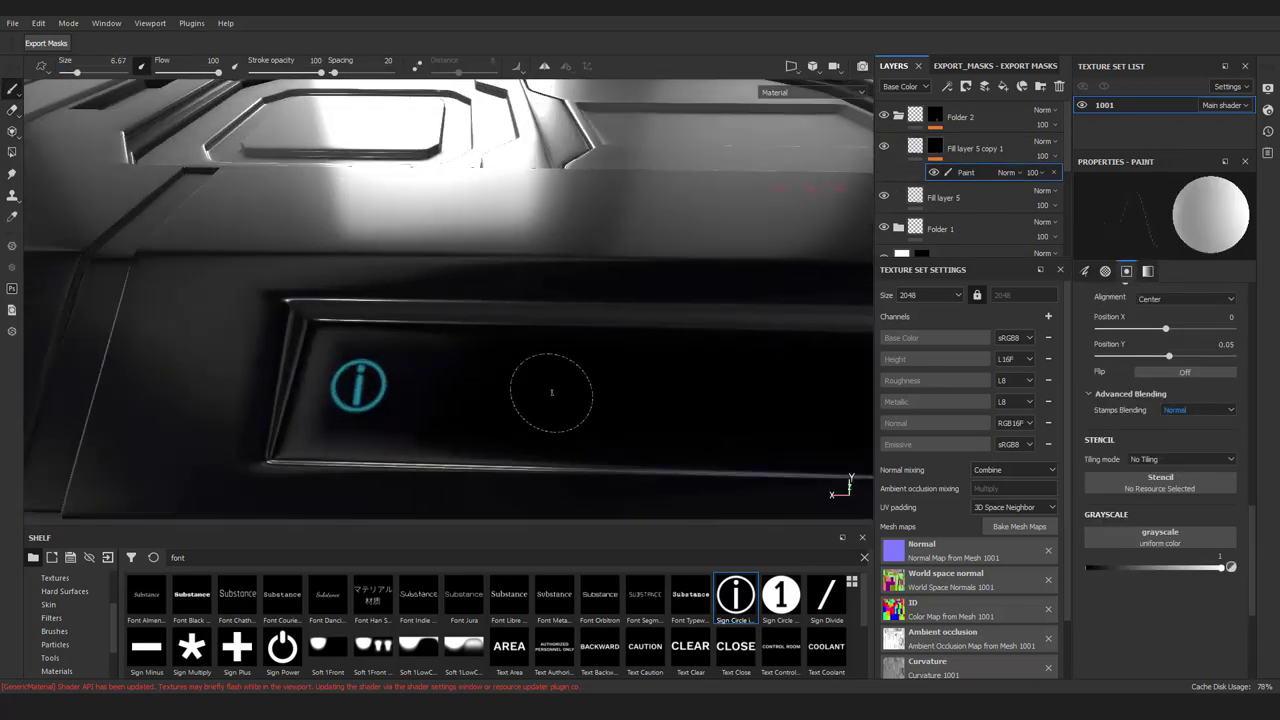
Stamp a power icon onto the screen panel
{"action": "left_click", "coordinate": [282, 648]}
{"action": "left_click", "coordinate": [772, 413]}
{"action": "mouse_move", "coordinate": [500, 423]}
{"action": "left_mouse_down", "text": "alt"}
{"action": "mouse_move", "coordinate": [563, 370]}
{"action": "mouse_move", "coordinate": [560, 430]}
{"action": "left_mouse_up", "text": "alt"}
Load the Font Courier Prime alpha with bold text '12345 / 6789#', centre-aligned
{"action": "left_click", "coordinate": [282, 594]}
{"action": "scroll", "coordinate": [1184, 468], "scroll_direction": "down", "scroll_amount": 5}
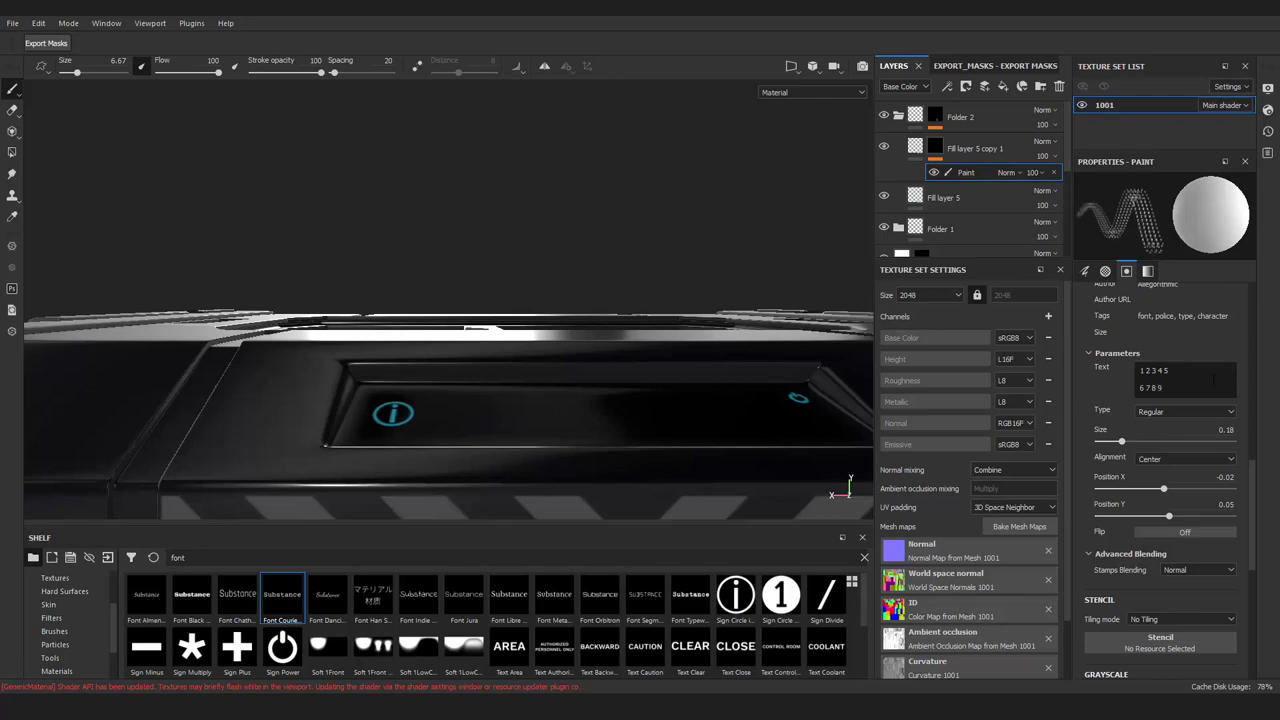
{"action": "mouse_move", "coordinate": [600, 415]}
{"action": "left_mouse_down", "text": "alt"}
{"action": "mouse_move", "coordinate": [514, 428]}
{"action": "mouse_move", "coordinate": [600, 443]}
{"action": "left_mouse_up", "text": "alt"}
{"action": "scroll", "coordinate": [1185, 411], "scroll_direction": "down", "scroll_amount": 1}
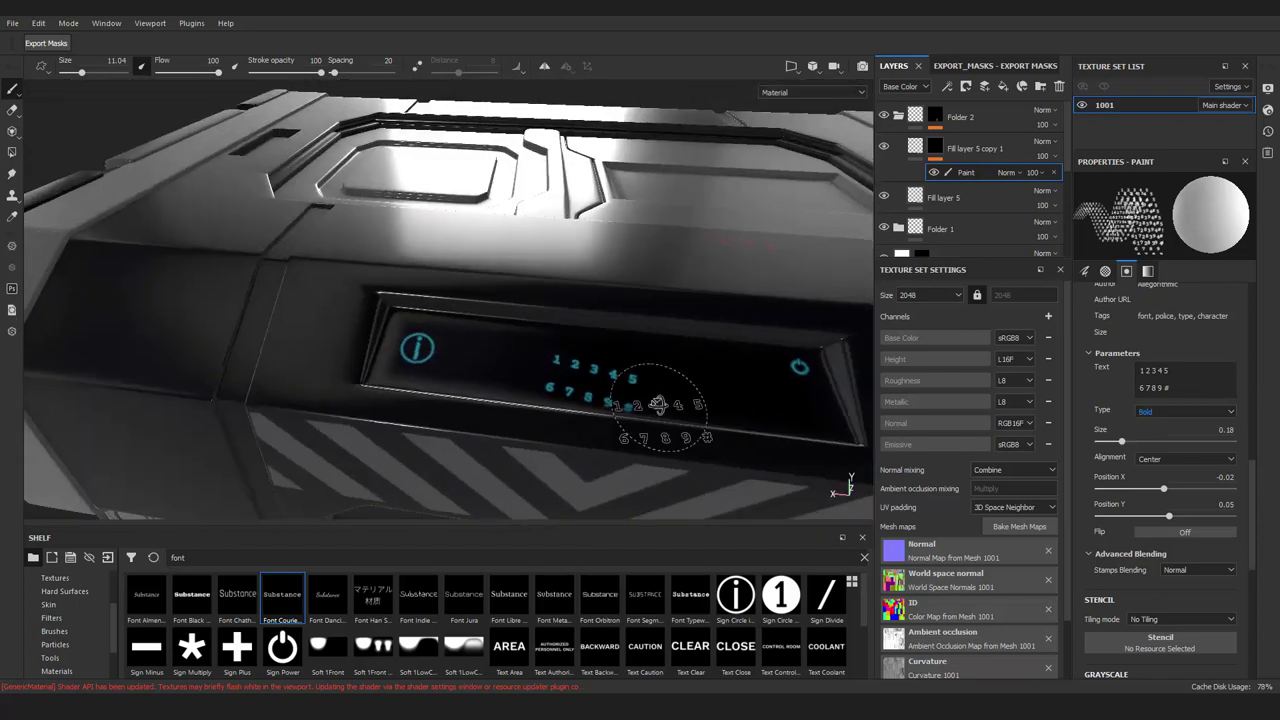
Orbit and zoom the viewport to frame the keypad panel straight on
{"action": "left_click_drag", "start_coordinate": [578, 395], "coordinate": [600, 457], "text": "alt"}
{"action": "scroll", "coordinate": [1238, 512], "scroll_direction": "up", "scroll_amount": 3}
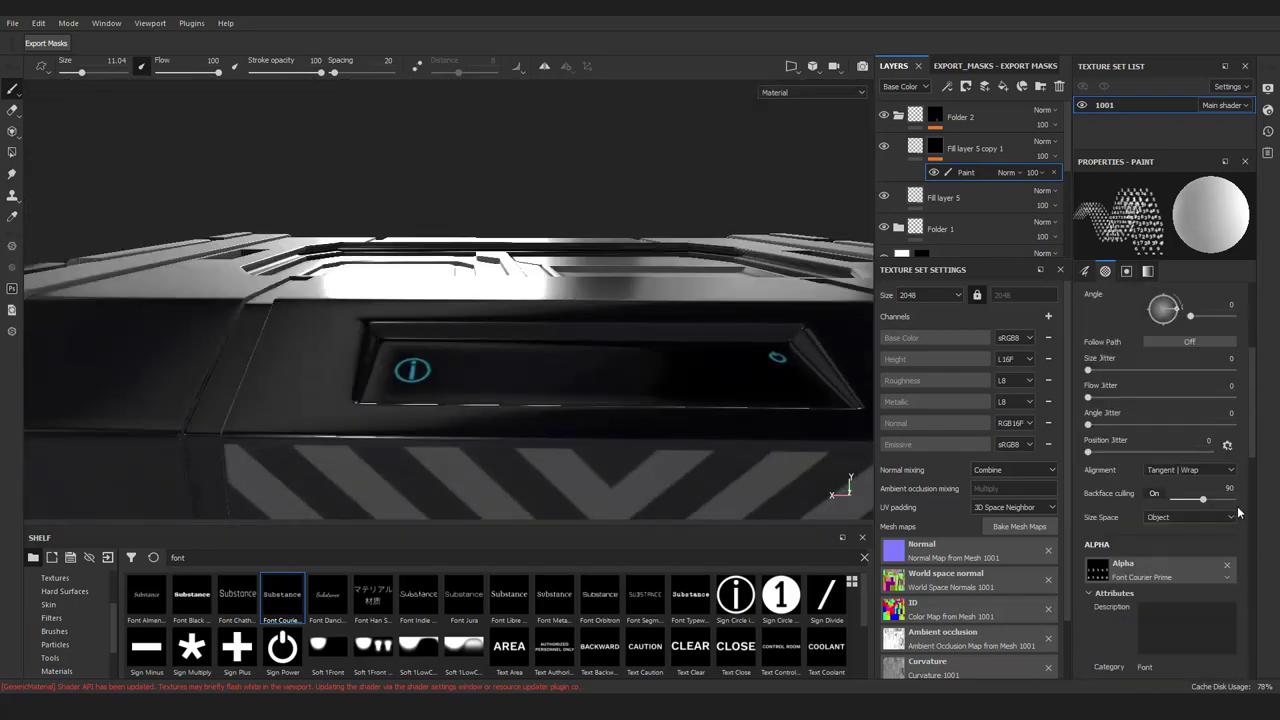
{"action": "scroll", "coordinate": [1238, 512], "scroll_direction": "up", "scroll_amount": 2}
{"action": "scroll", "coordinate": [1174, 460], "scroll_direction": "down", "scroll_amount": 5}
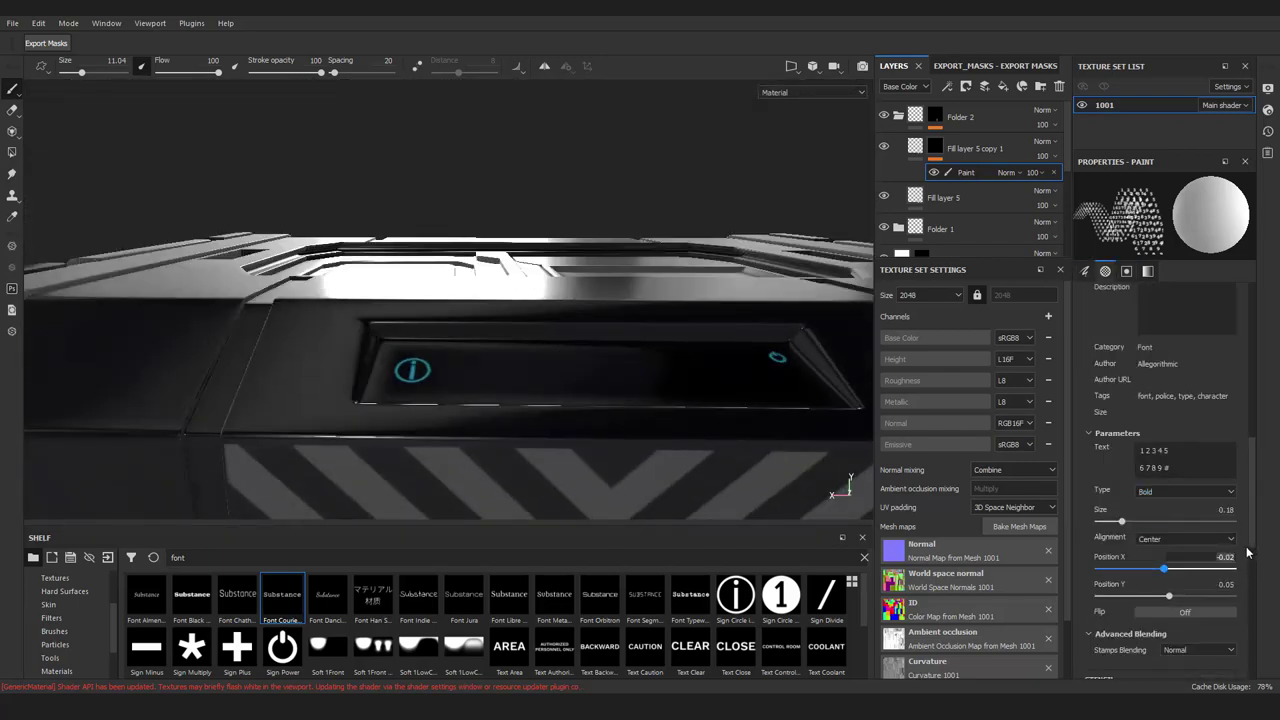
{"action": "left_click_drag", "start_coordinate": [652, 437], "coordinate": [600, 320], "text": "alt"}
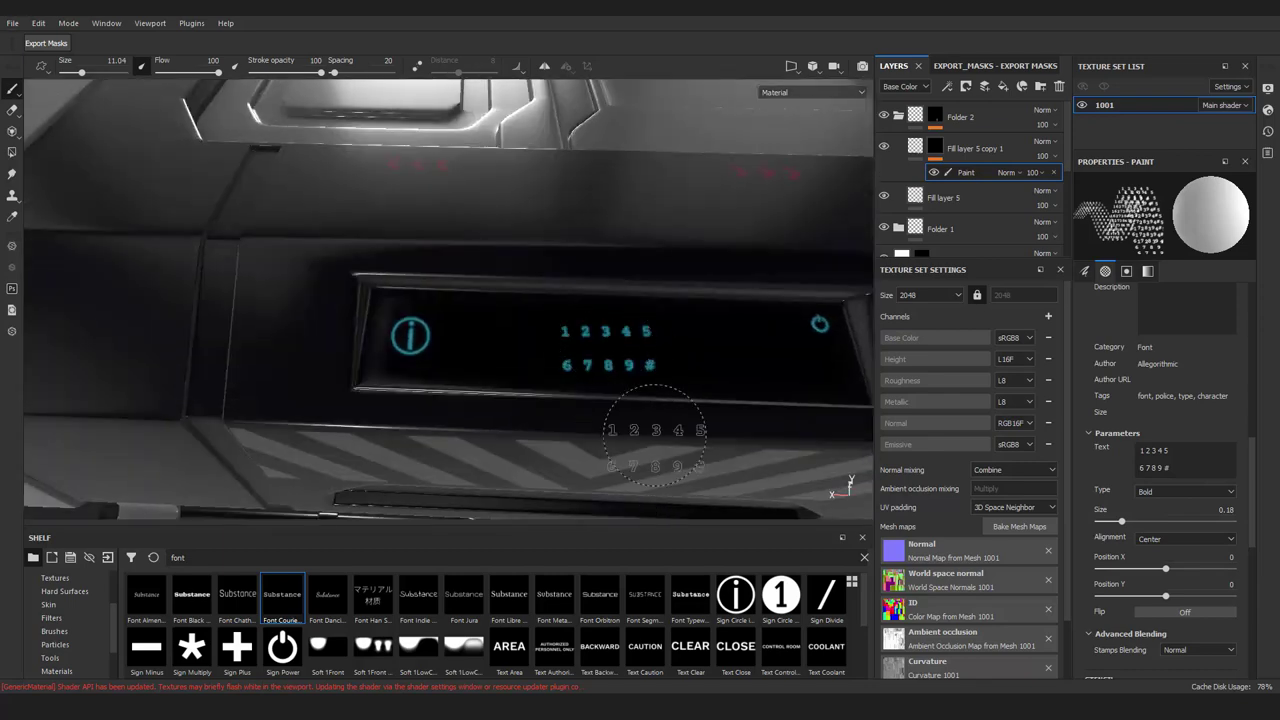
{"action": "scroll", "coordinate": [609, 366], "scroll_direction": "up", "scroll_amount": 2}
{"action": "left_click_drag", "start_coordinate": [609, 366], "coordinate": [669, 378], "text": "alt"}
{"action": "scroll", "coordinate": [669, 378], "scroll_direction": "down", "scroll_amount": 3}
{"action": "left_click_drag", "start_coordinate": [610, 455], "coordinate": [613, 443], "text": "alt"}
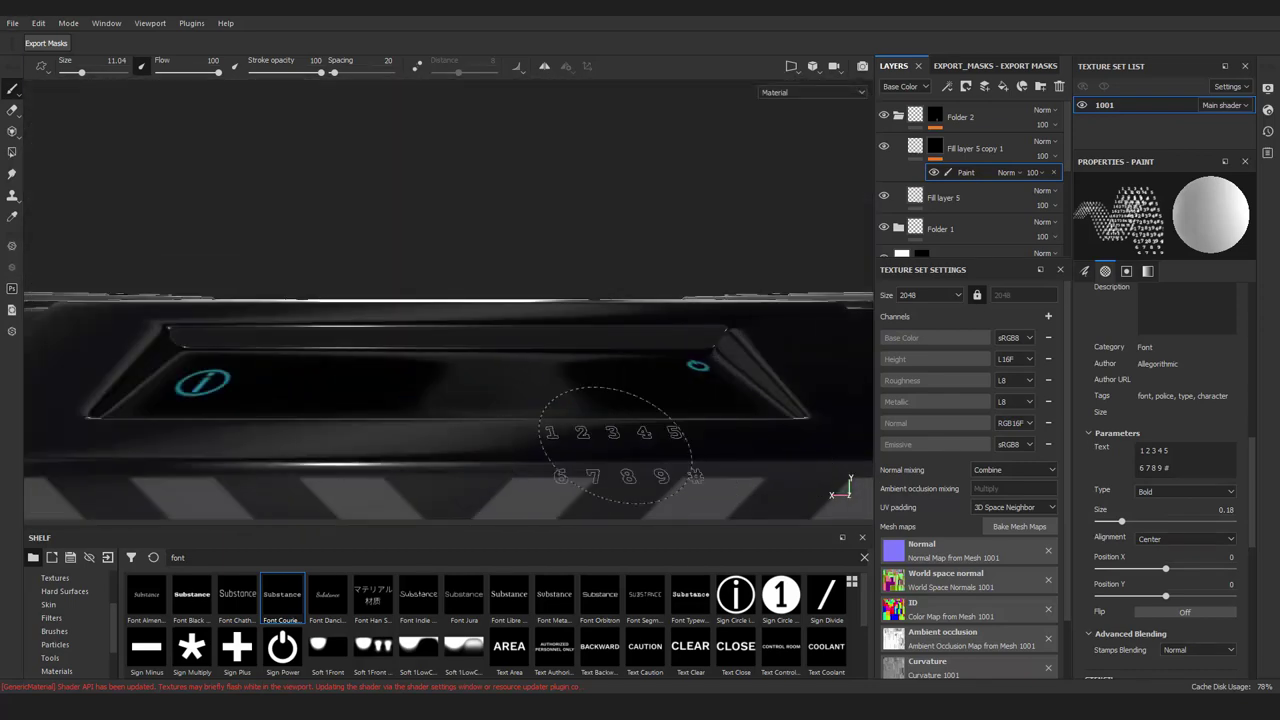
{"action": "scroll", "coordinate": [1107, 608], "scroll_direction": "up", "scroll_amount": 2}
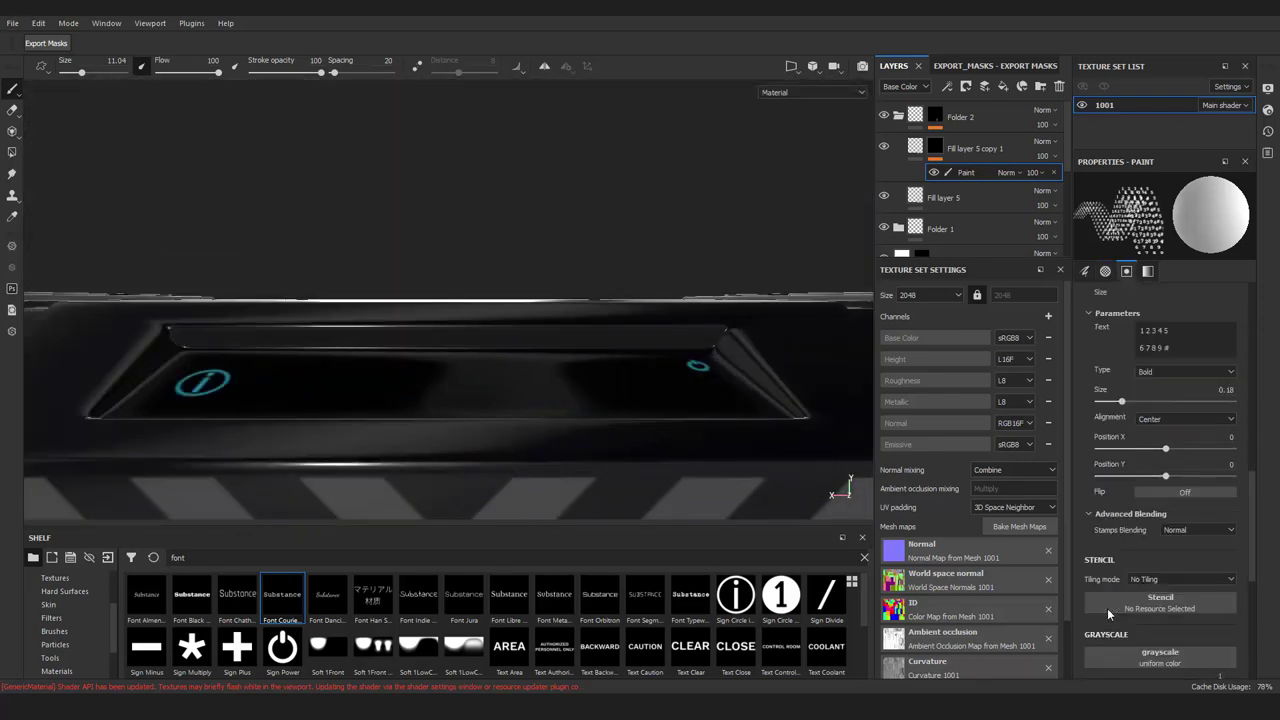
{"action": "scroll", "coordinate": [1107, 608], "scroll_direction": "up", "scroll_amount": 2}
{"action": "scroll", "coordinate": [1107, 608], "scroll_direction": "up", "scroll_amount": 3}
{"action": "scroll", "coordinate": [1107, 596], "scroll_direction": "up", "scroll_amount": 3}
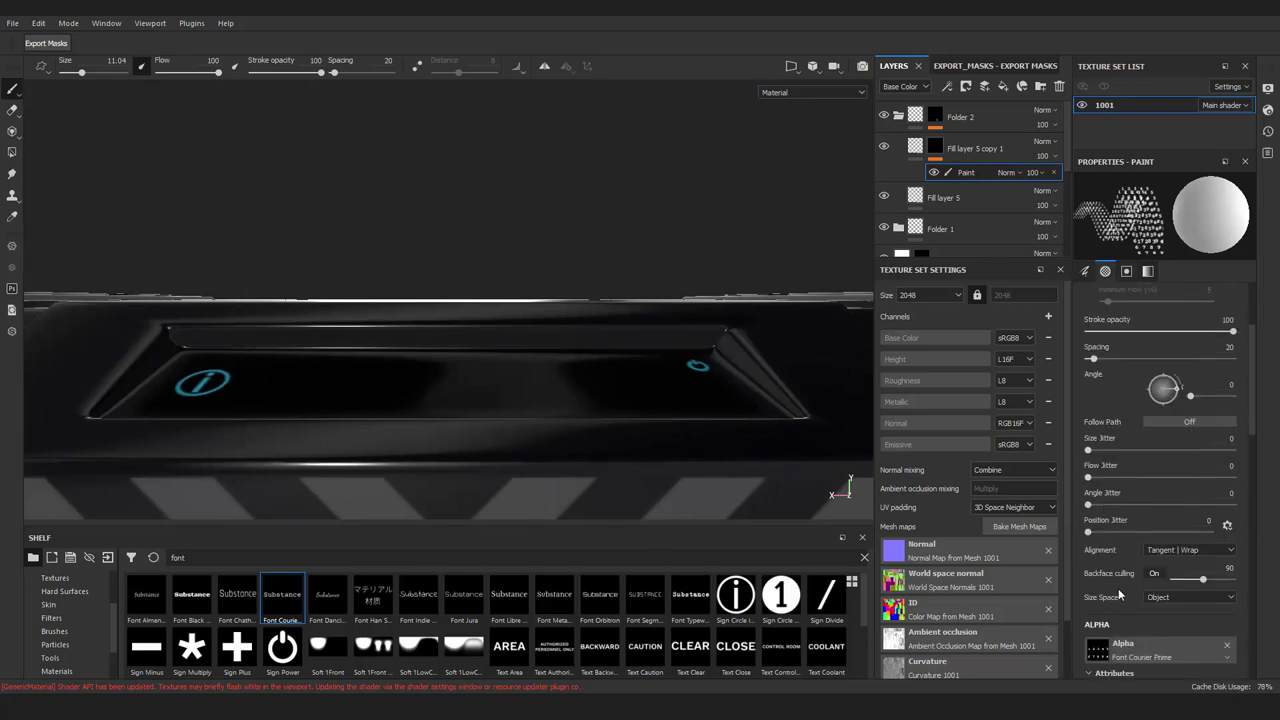
{"action": "scroll", "coordinate": [1104, 560], "scroll_direction": "up", "scroll_amount": 2}
{"action": "scroll", "coordinate": [1102, 527], "scroll_direction": "up", "scroll_amount": 2}
{"action": "key", "text": "f"}
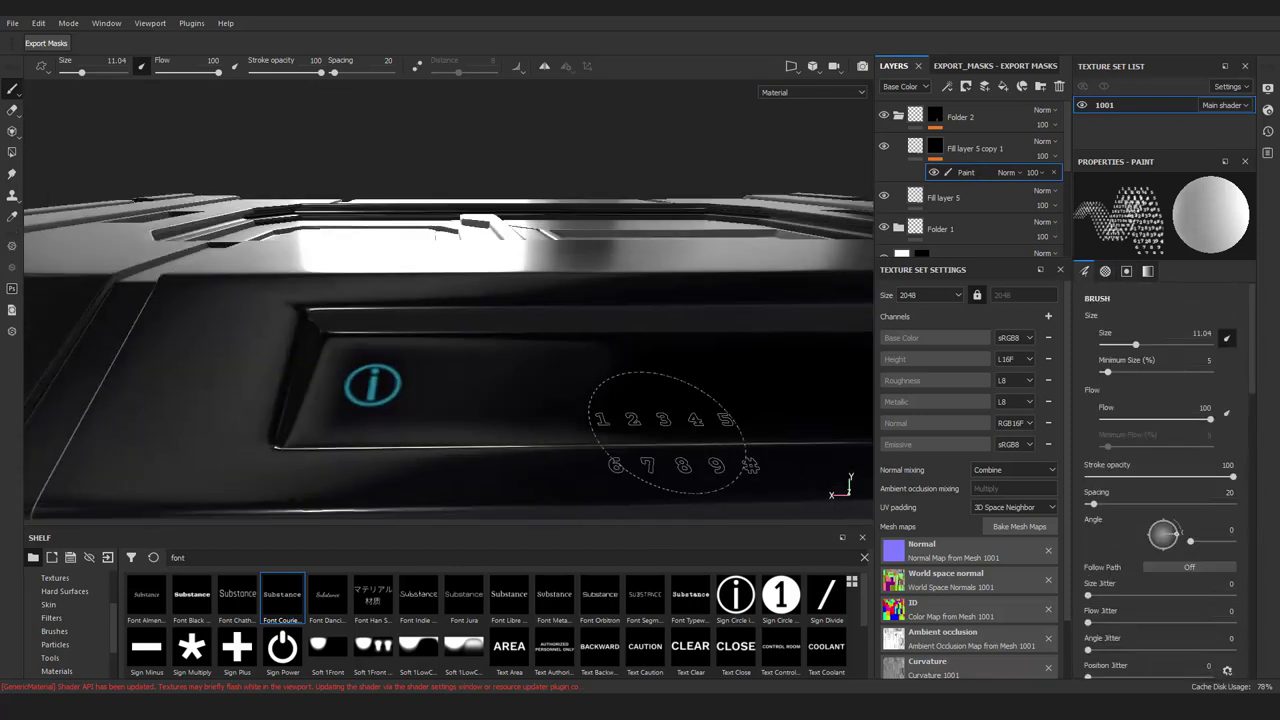
Try the Dancing Script and then the Han Sans font alphas for the stamp
{"action": "left_click", "coordinate": [327, 597]}
{"action": "scroll", "coordinate": [1204, 466], "scroll_direction": "down", "scroll_amount": 5}
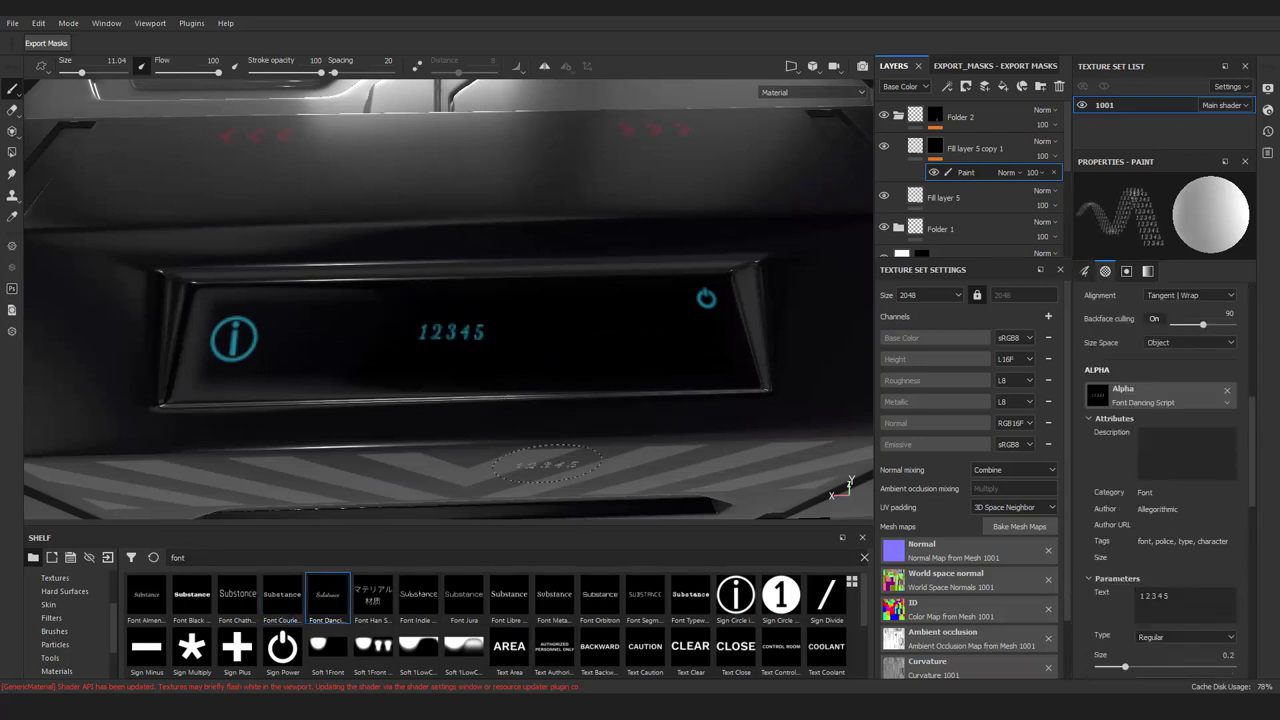
{"action": "scroll", "coordinate": [414, 329], "scroll_direction": "up", "scroll_amount": 2}
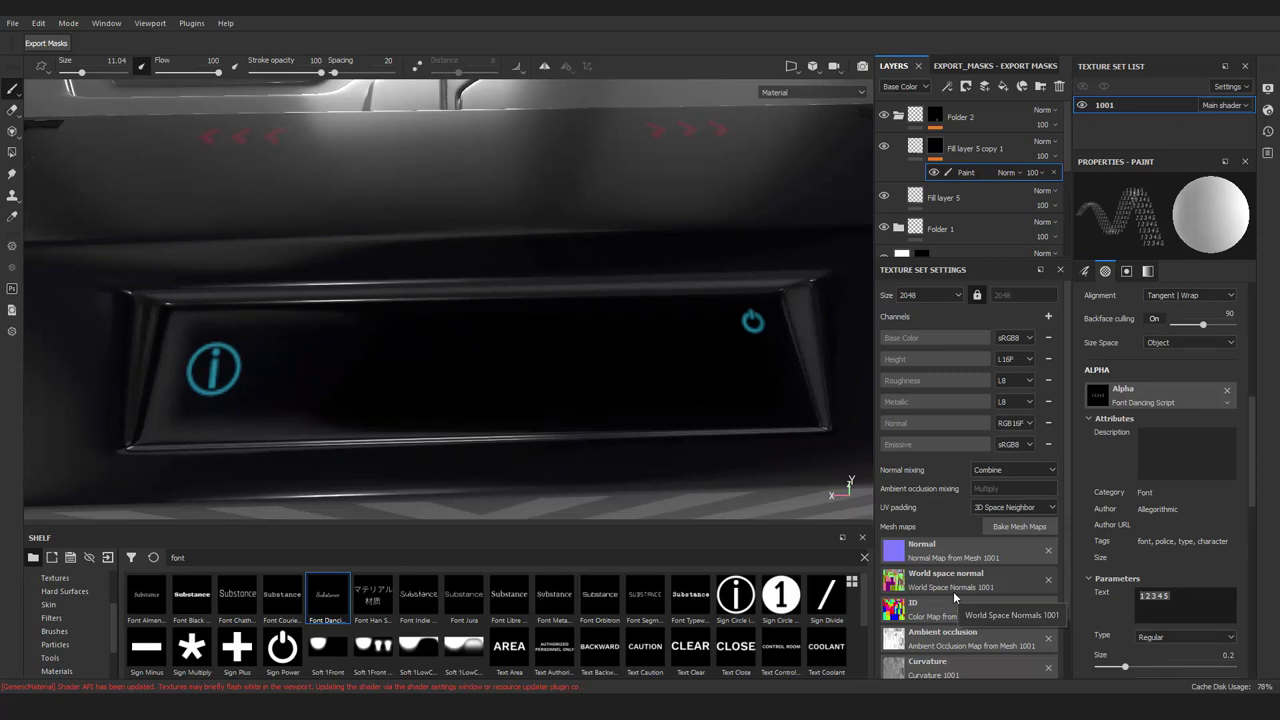
{"action": "left_click", "coordinate": [372, 596]}
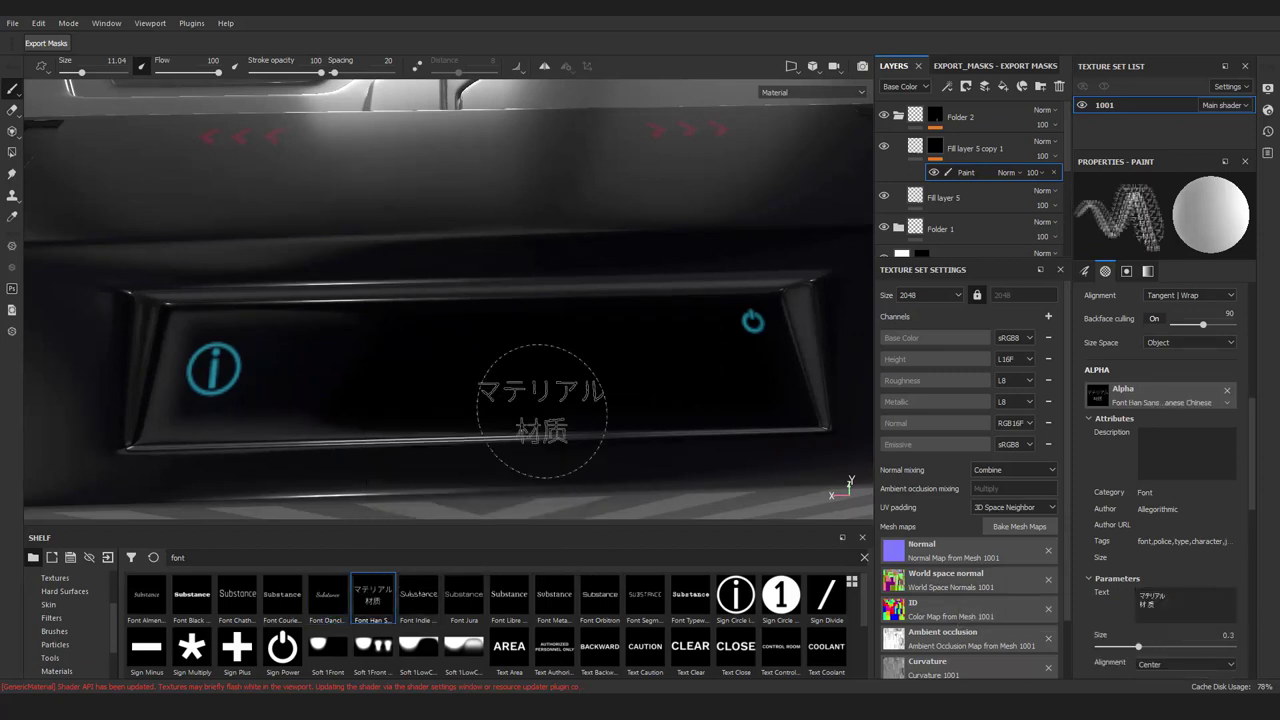
Set the stamp text to the two-line keypad numbers '12345 / 6789#'
{"action": "type", "text": "1 "}
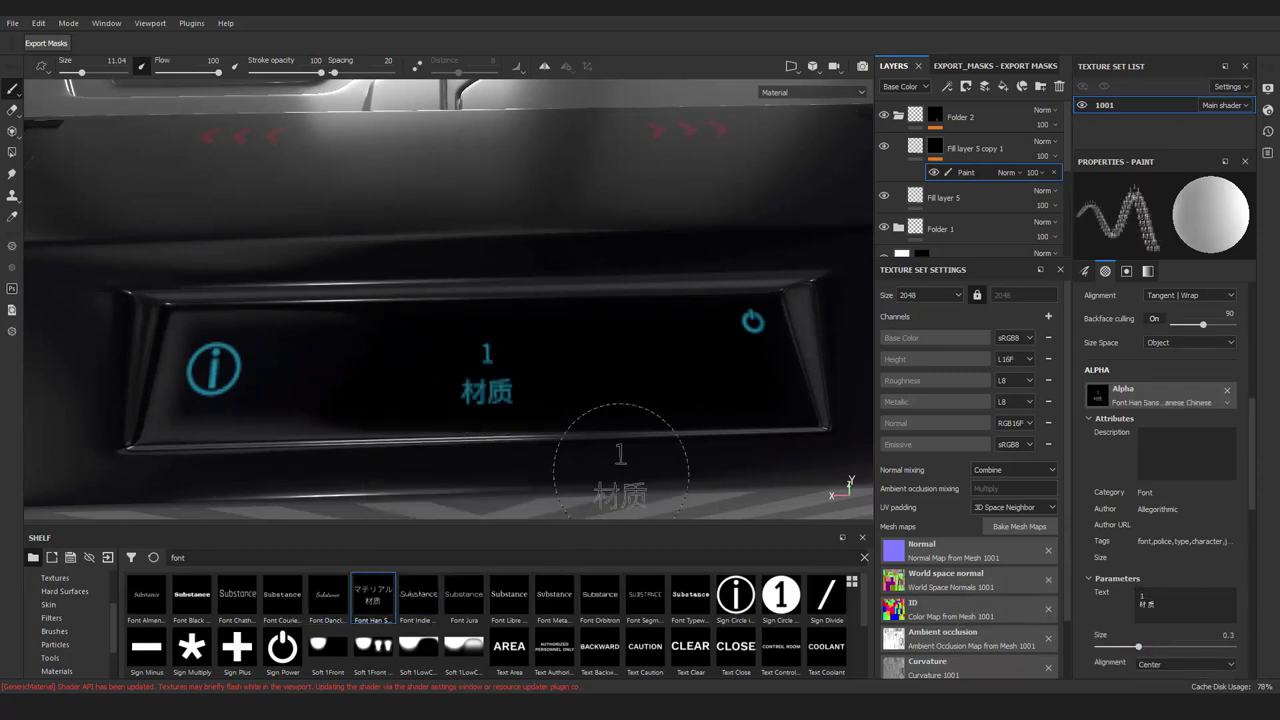
{"action": "type", "text": "2 3 4"}
{"action": "key", "text": "Return"}
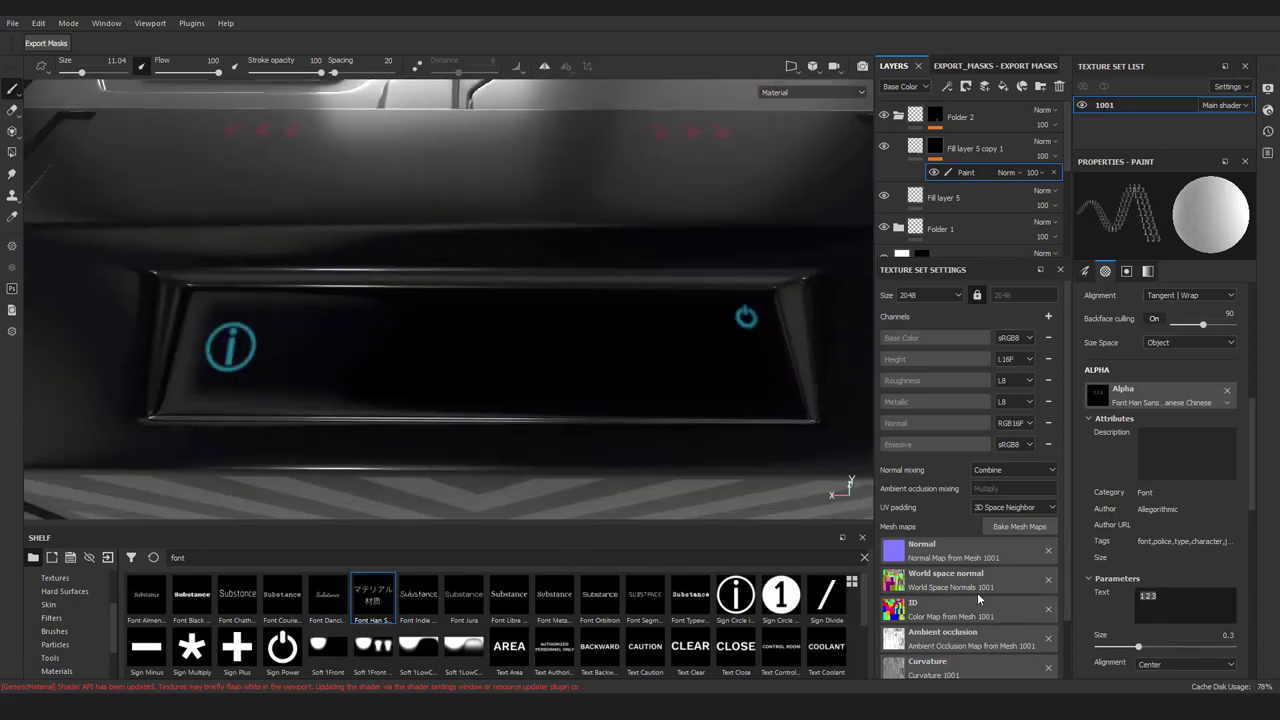
{"action": "type", "text": "5"}
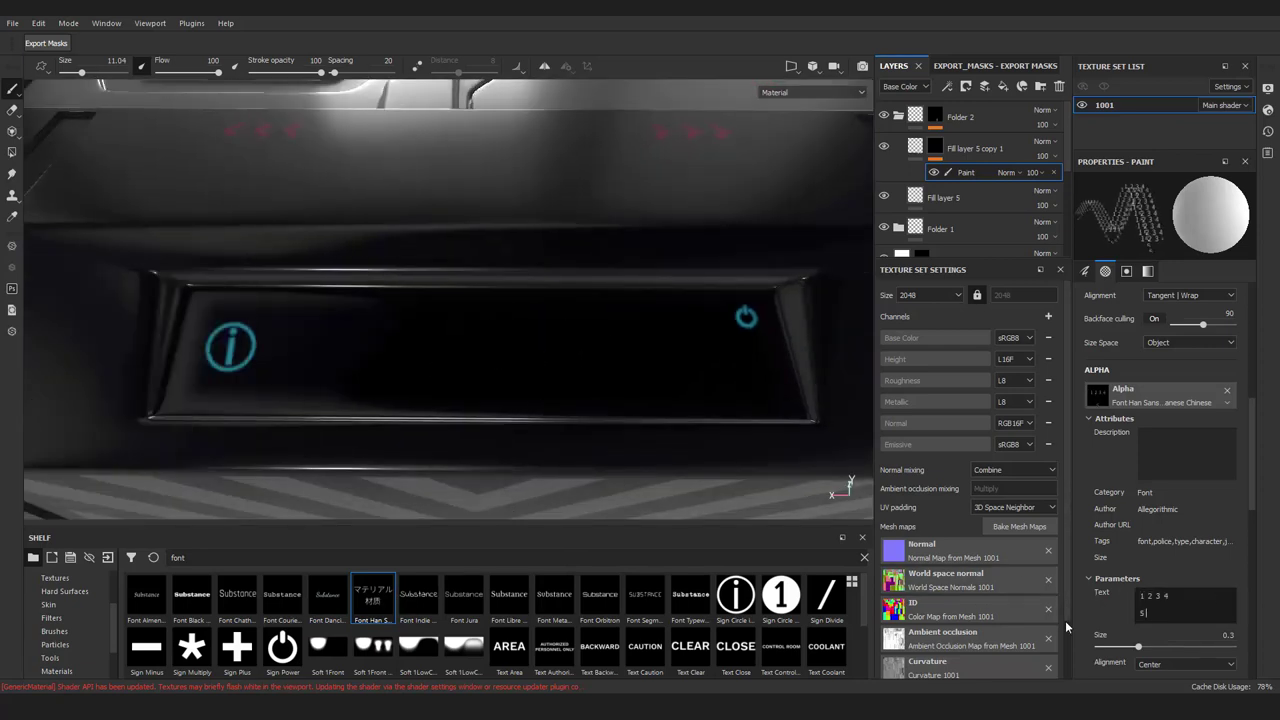
{"action": "type", "text": " 6"}
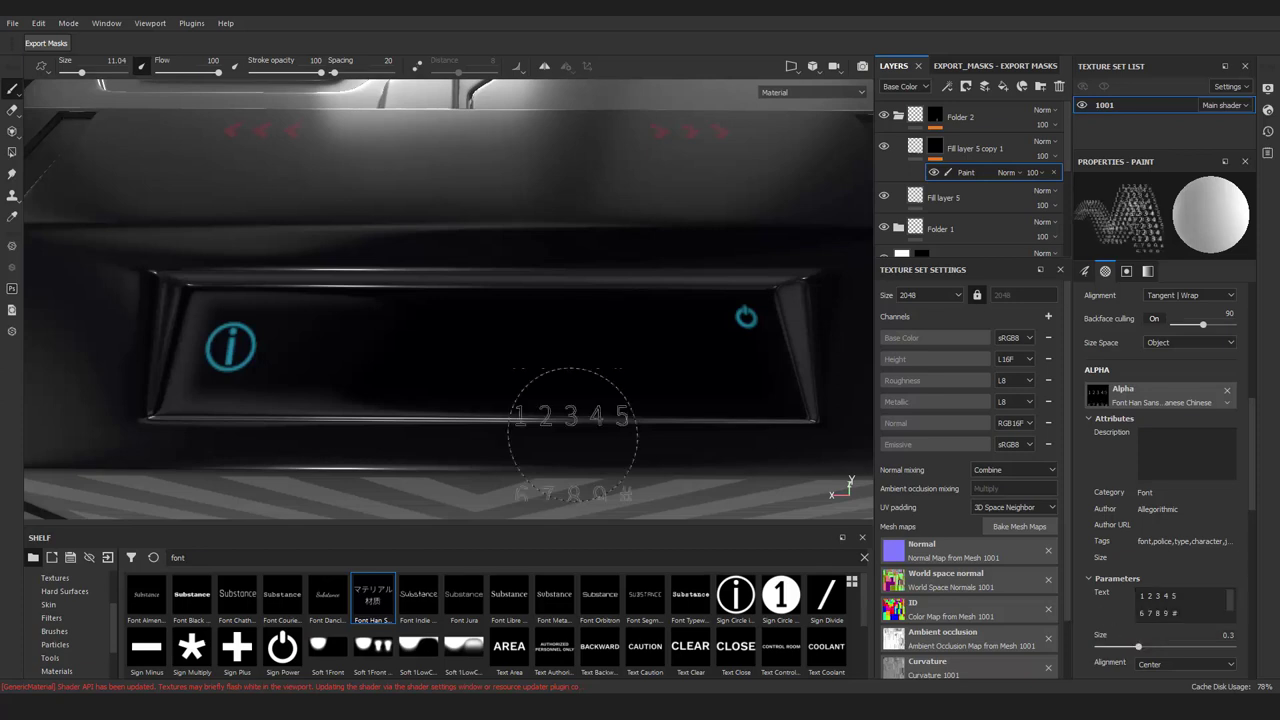
{"action": "type", "text": "#"}
{"action": "left_click_drag", "start_coordinate": [494, 356], "coordinate": [627, 476], "text": "alt"}
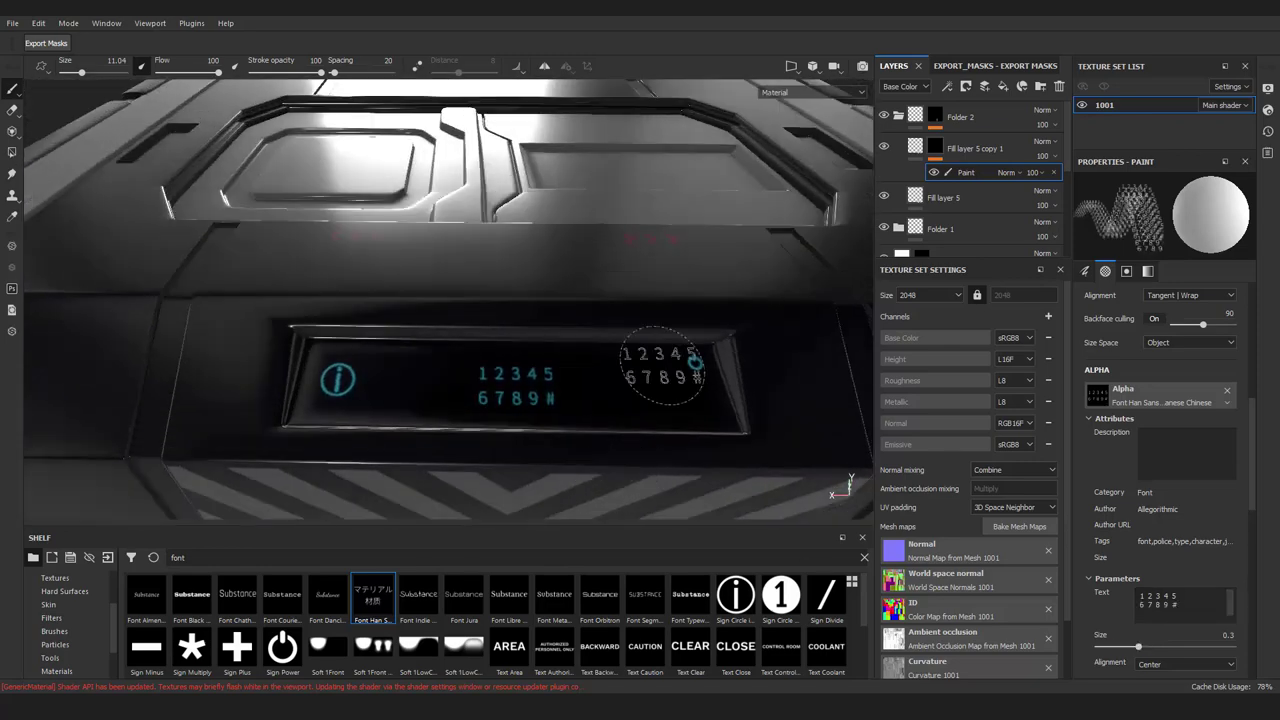
Test the Chathura font with two-line 'Close' stamp text
{"action": "left_click", "coordinate": [252, 608]}
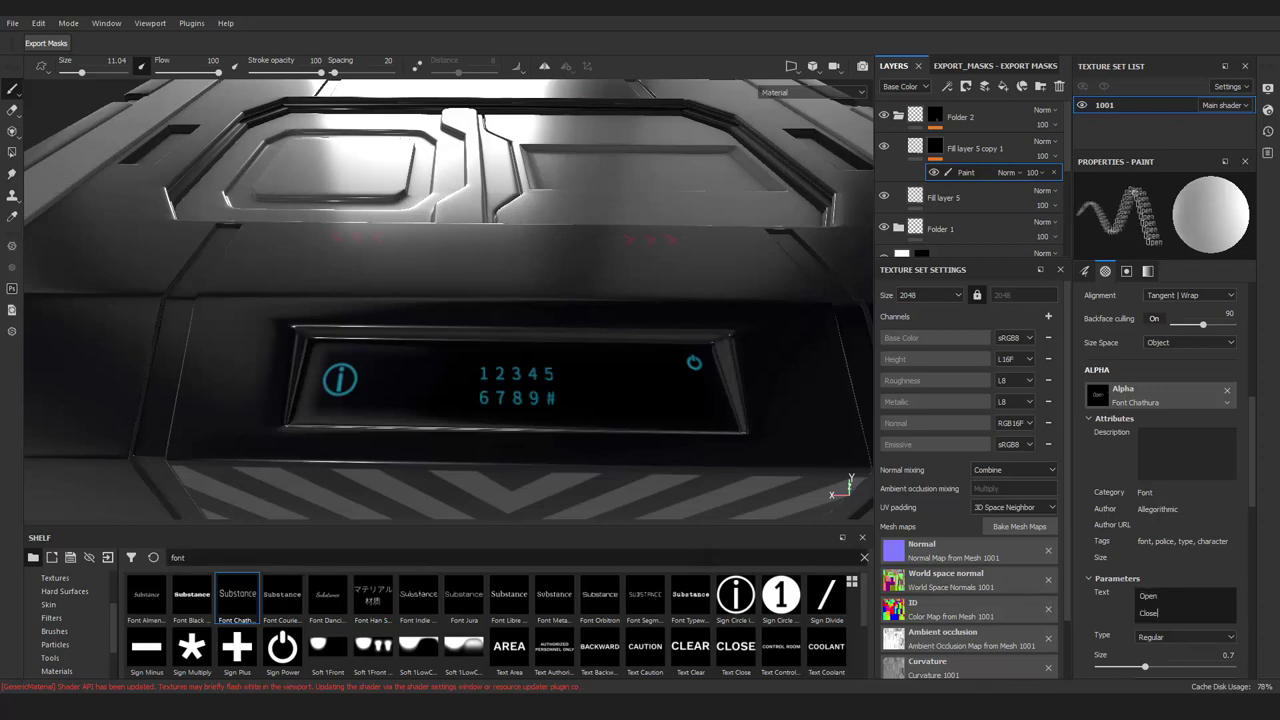
{"action": "type", "text": "Close"}
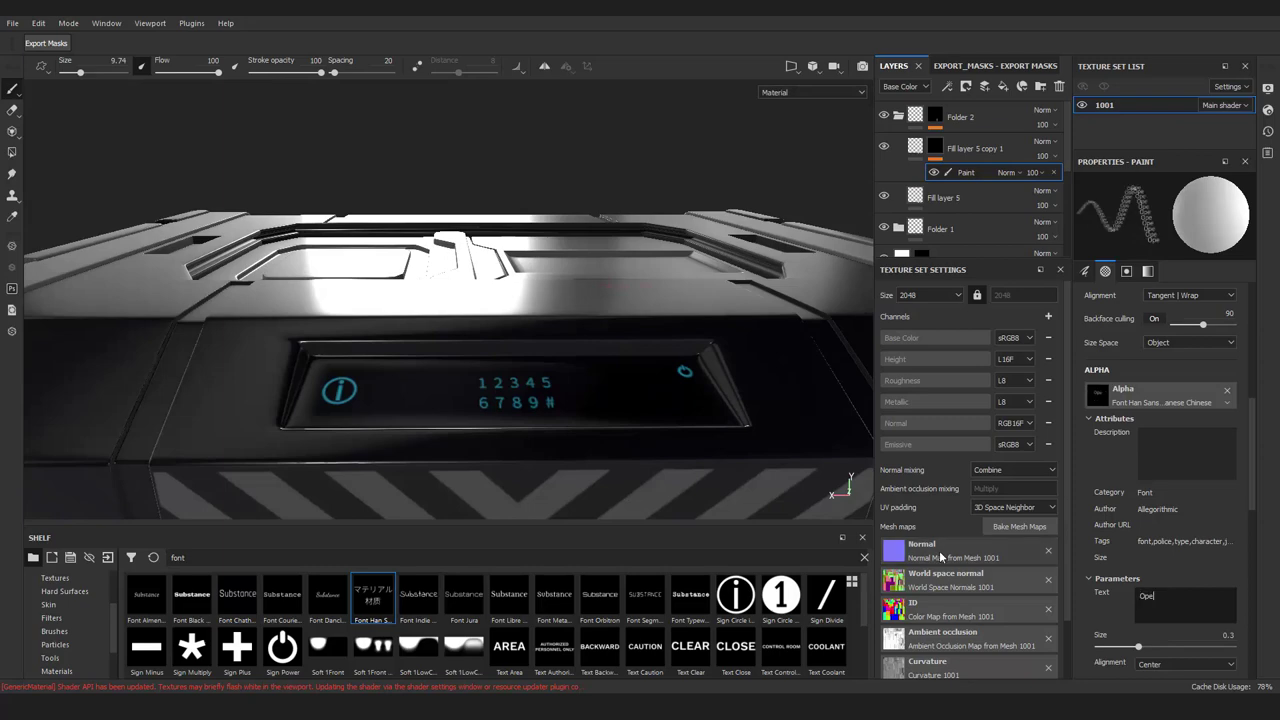
{"action": "key", "text": "Return"}
{"action": "type", "text": "Close"}
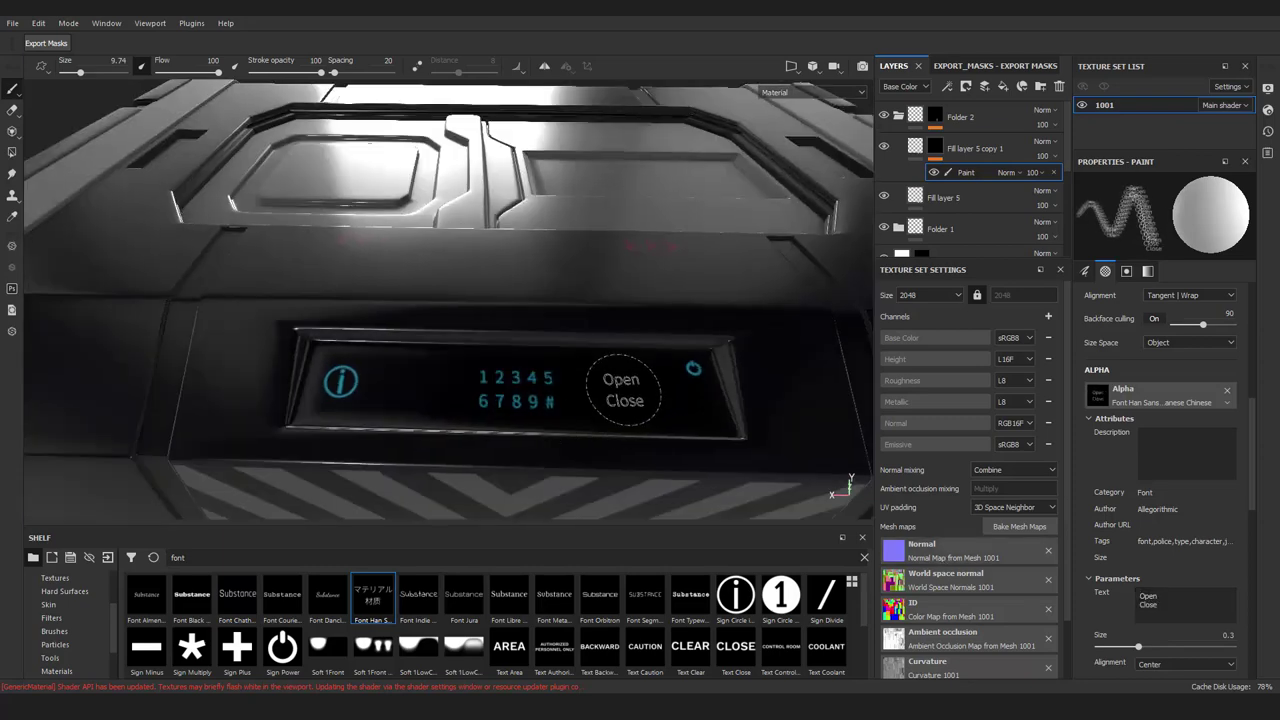
{"action": "left_click_drag", "start_coordinate": [636, 400], "coordinate": [605, 417], "text": "alt"}
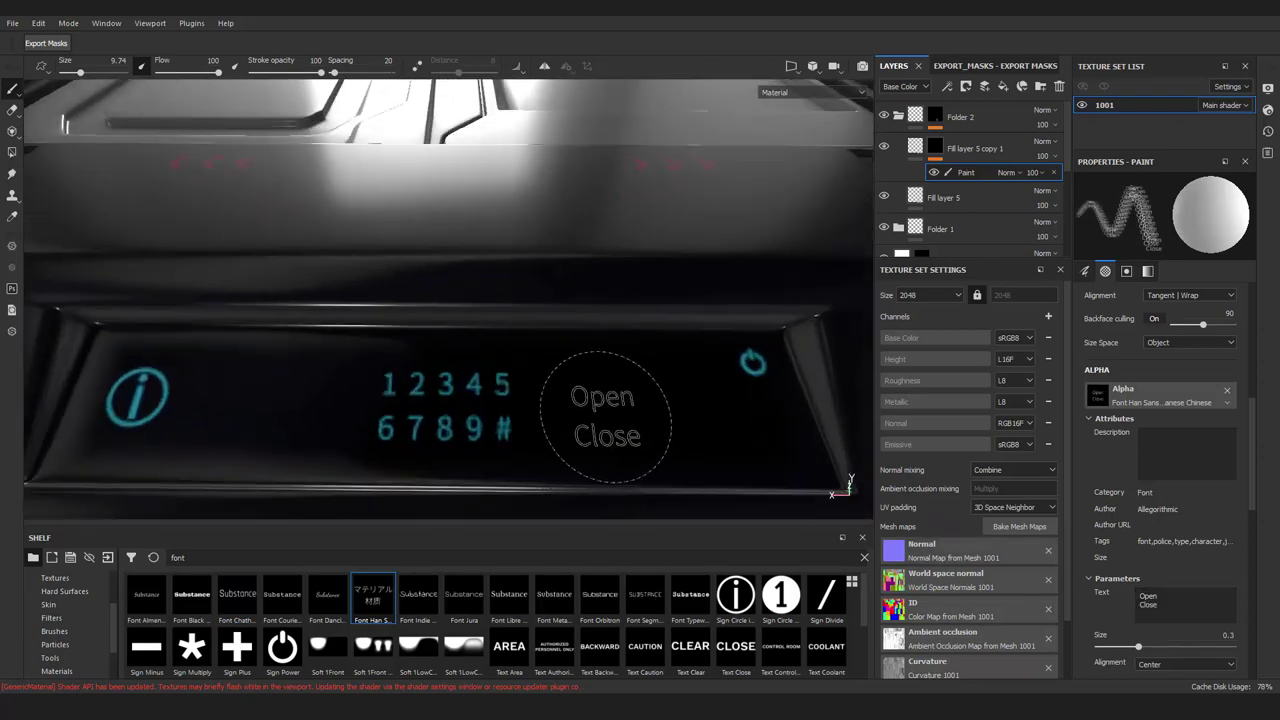
Reframe the view around the screen panel to check the glowing keypad numbers
{"action": "scroll", "coordinate": [608, 428], "scroll_direction": "down", "scroll_amount": 5}
{"action": "left_click_drag", "start_coordinate": [608, 428], "coordinate": [507, 355], "text": "alt"}
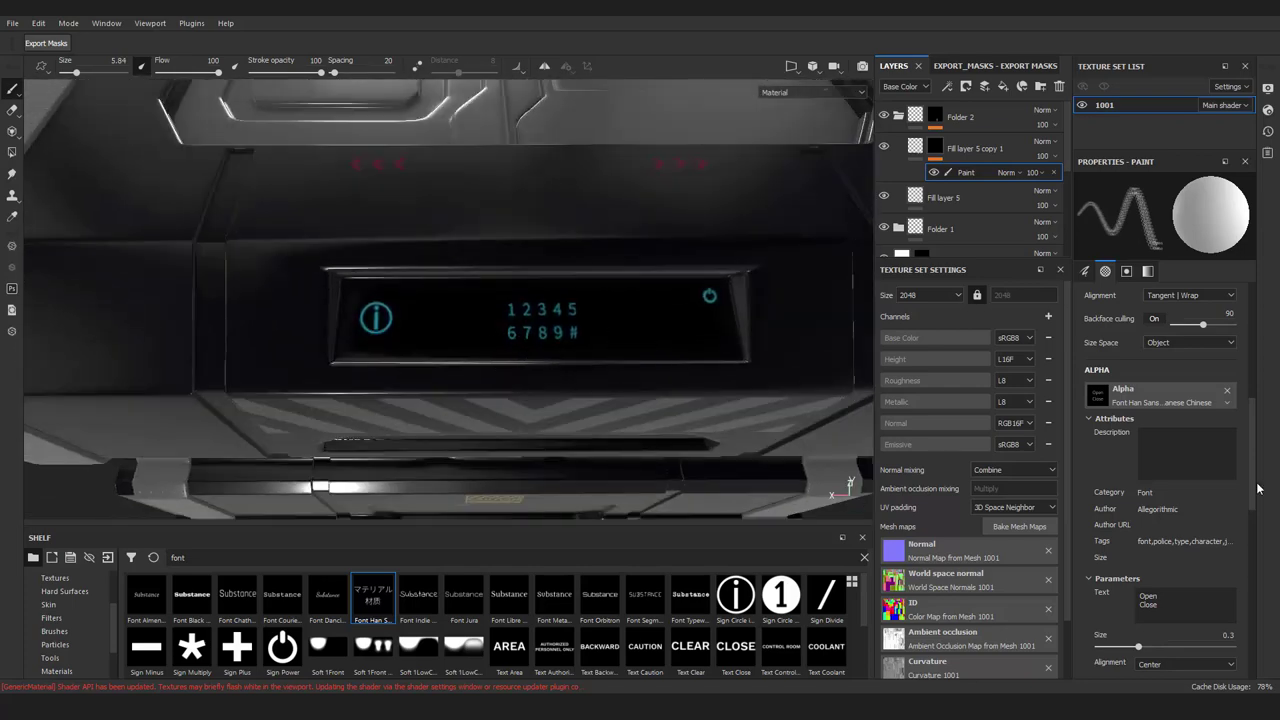
{"action": "scroll", "coordinate": [620, 330], "scroll_direction": "up", "scroll_amount": 2}
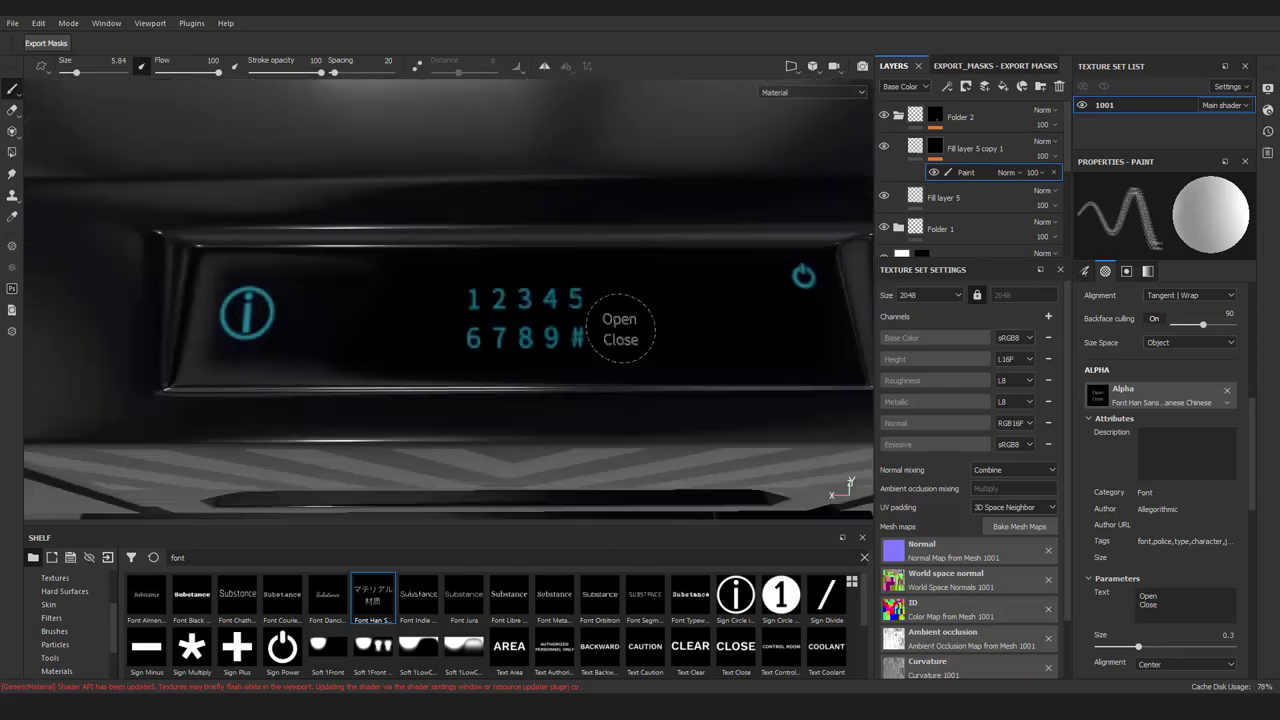
{"action": "scroll", "coordinate": [609, 322], "scroll_direction": "up", "scroll_amount": 2}
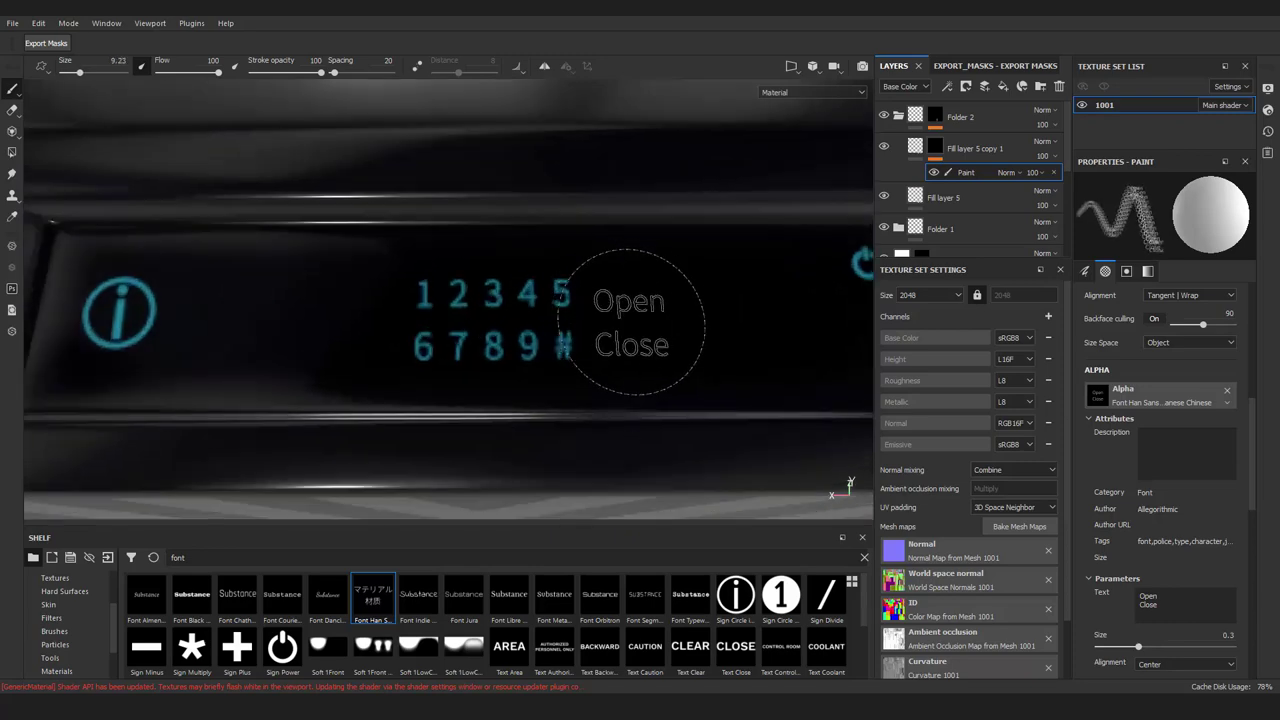
{"action": "mouse_move", "coordinate": [620, 314]}
{"action": "right_mouse_down", "text": "alt"}
{"action": "mouse_move", "coordinate": [648, 480]}
{"action": "mouse_move", "coordinate": [614, 386]}
{"action": "right_mouse_up", "text": "alt"}
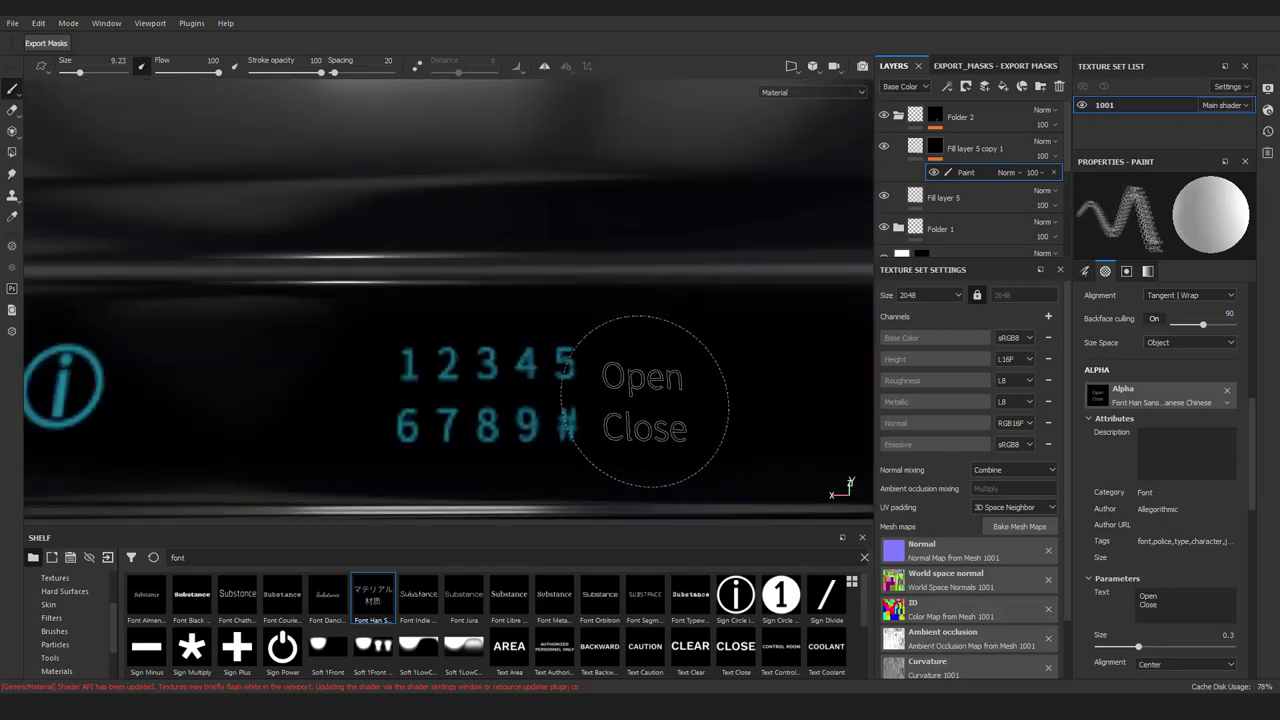
{"action": "left_click_drag", "start_coordinate": [614, 386], "coordinate": [580, 215], "text": "alt"}
{"action": "scroll", "coordinate": [1225, 474], "scroll_direction": "up", "scroll_amount": 3}
{"action": "scroll", "coordinate": [1225, 474], "scroll_direction": "up", "scroll_amount": 3}
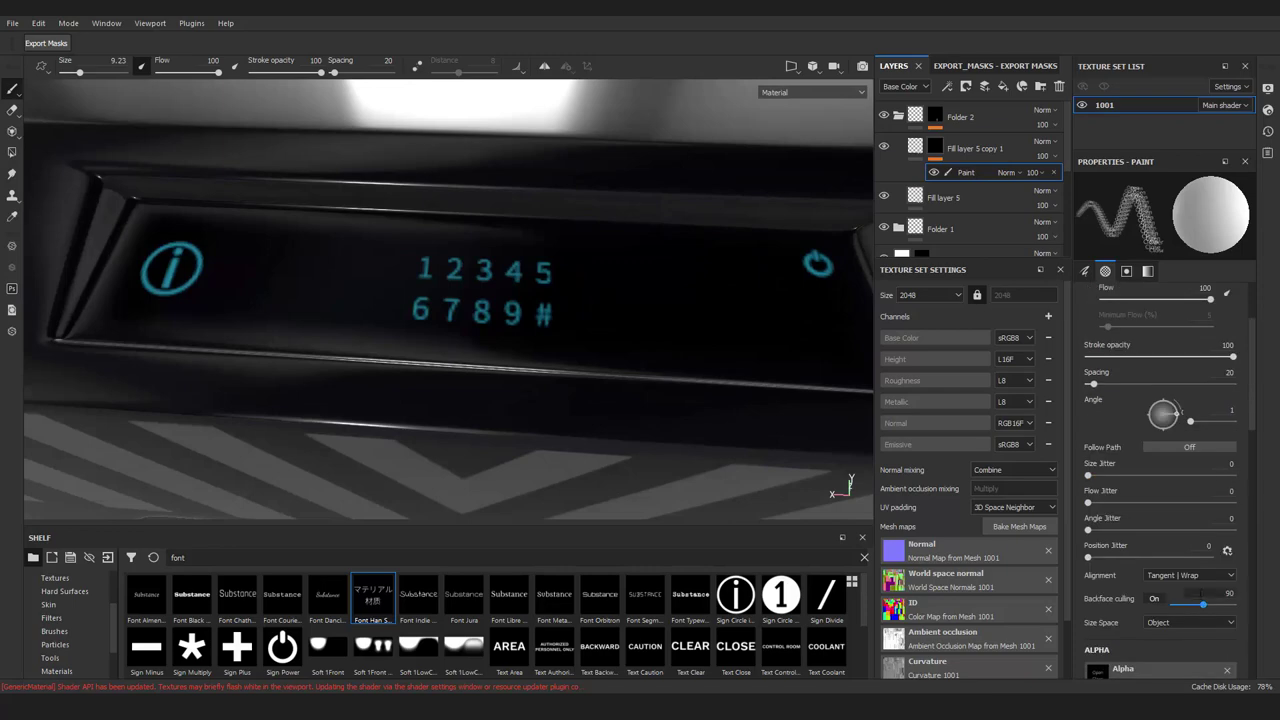
{"action": "scroll", "coordinate": [1187, 595], "scroll_direction": "up", "scroll_amount": 2}
{"action": "scroll", "coordinate": [557, 363], "scroll_direction": "down", "scroll_amount": 2}
Stamp a straight row of asterisks beneath 6789#, starting below the 6
{"action": "right_click_drag", "start_coordinate": [600, 330], "coordinate": [560, 330], "text": "ctrl"}
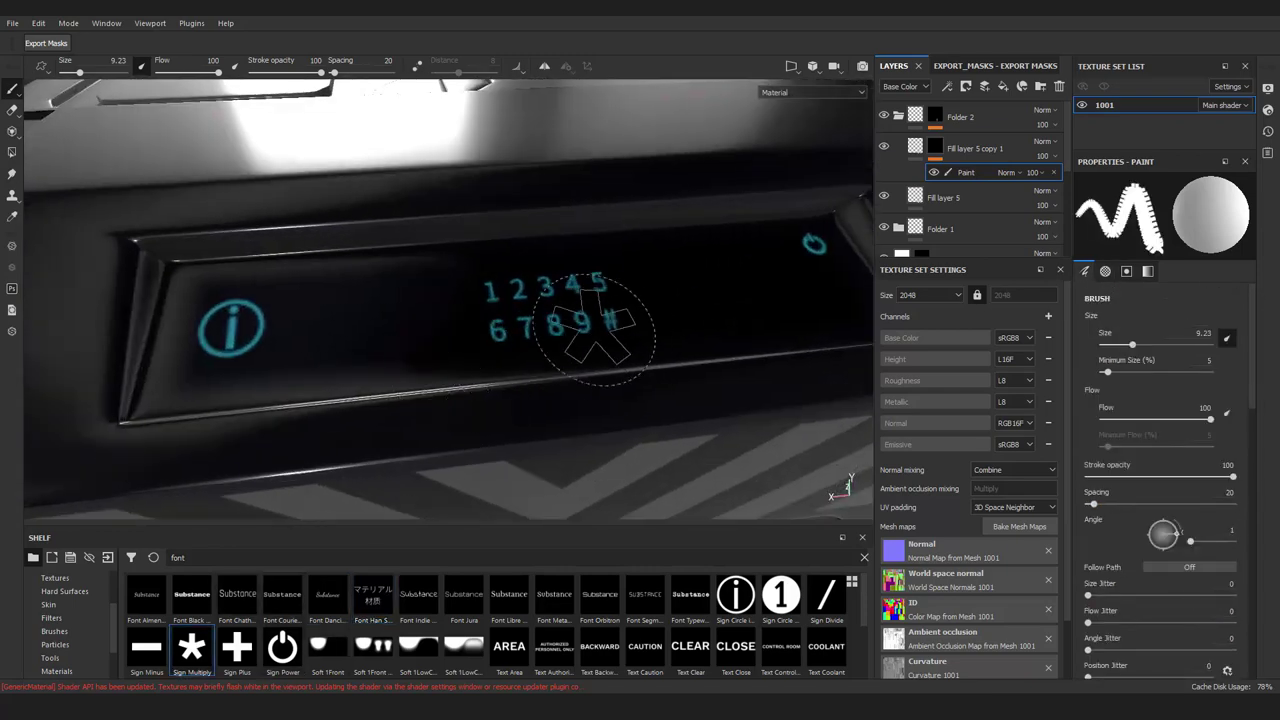
{"action": "scroll", "coordinate": [654, 335], "scroll_direction": "up", "scroll_amount": 3}
{"action": "left_click_drag", "start_coordinate": [650, 400], "coordinate": [603, 376], "text": "alt"}
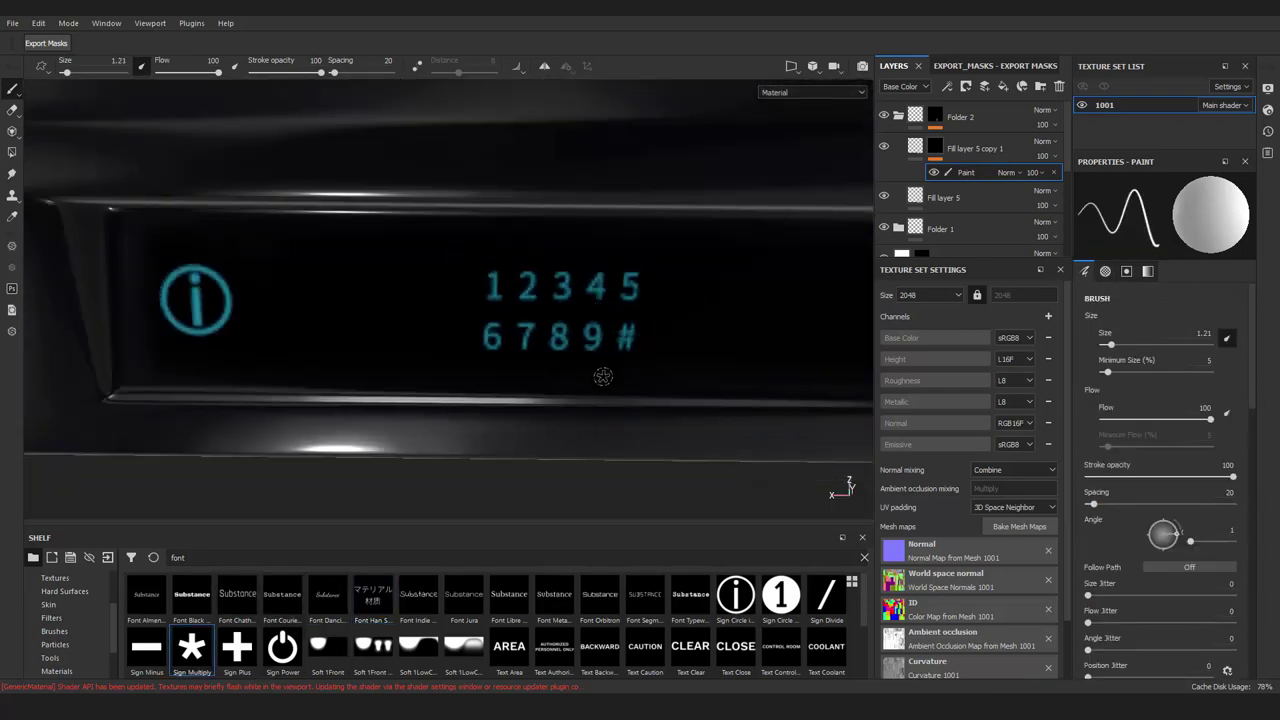
{"action": "left_click", "coordinate": [492, 373]}
{"action": "left_click_drag", "start_coordinate": [492, 373], "coordinate": [545, 388], "text": "alt"}
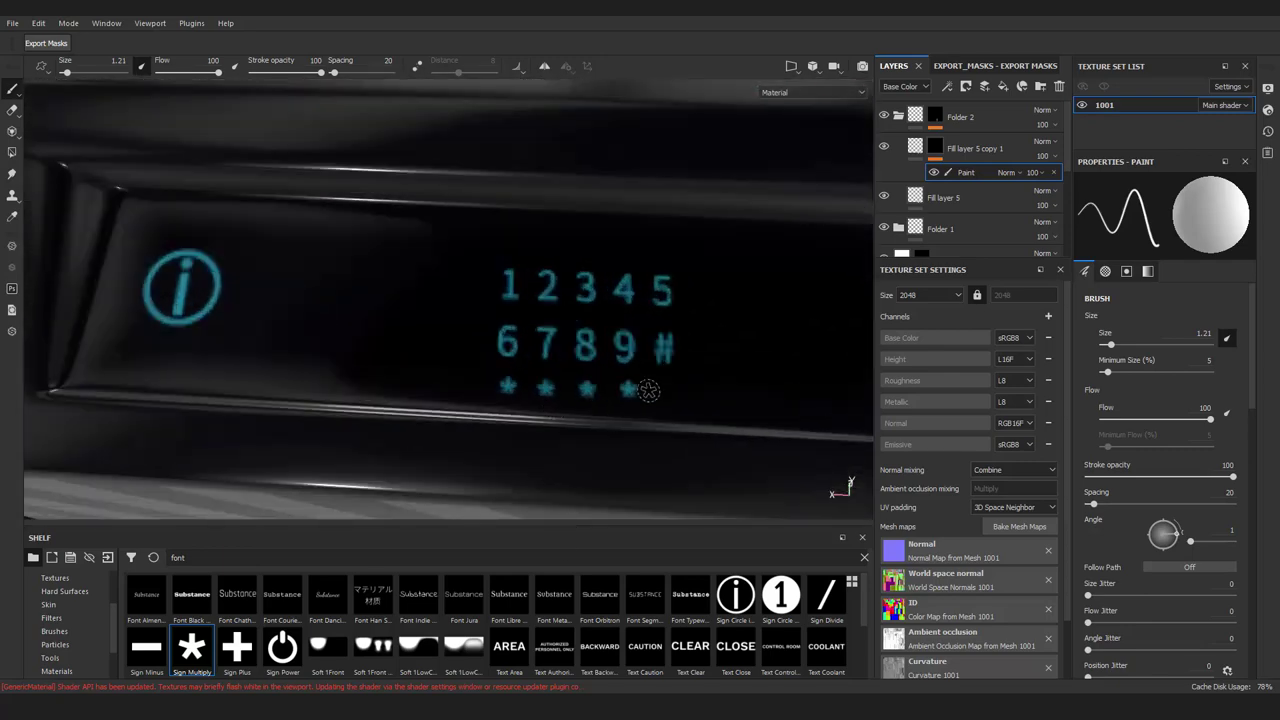
{"action": "left_click_drag", "start_coordinate": [649, 390], "coordinate": [452, 418], "text": "alt"}
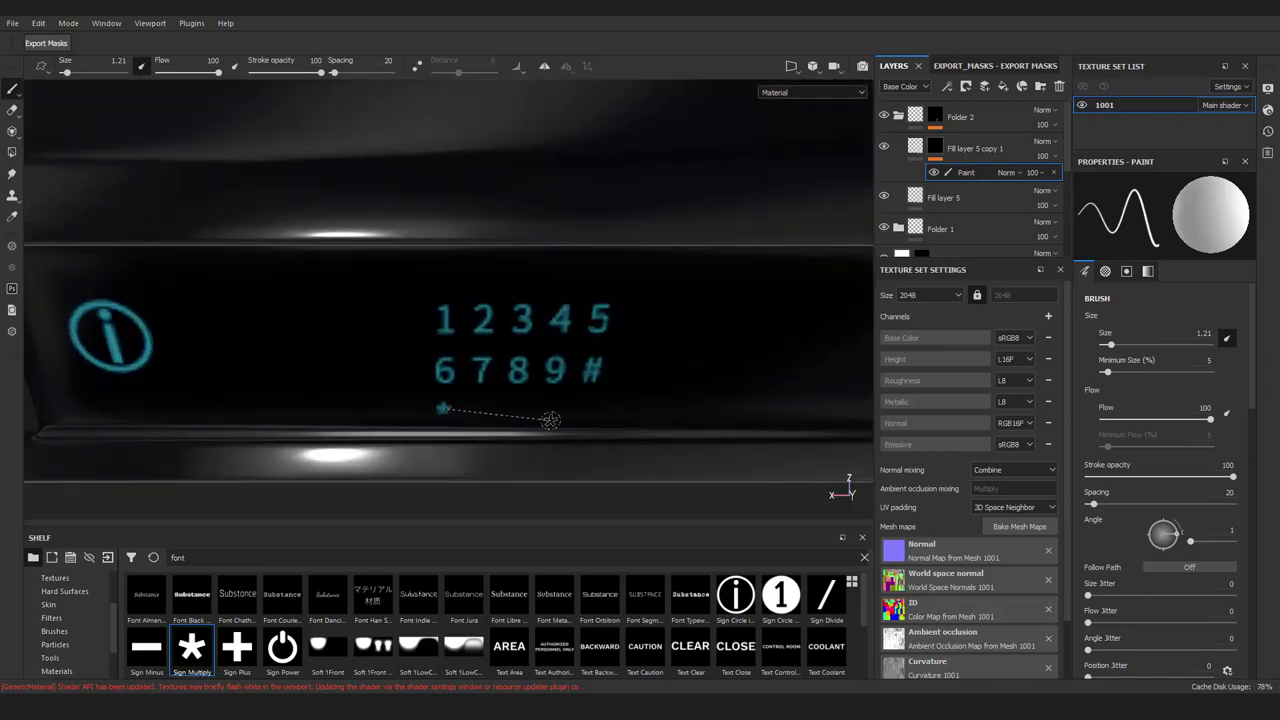
{"action": "left_click", "coordinate": [551, 420], "text": "shift"}
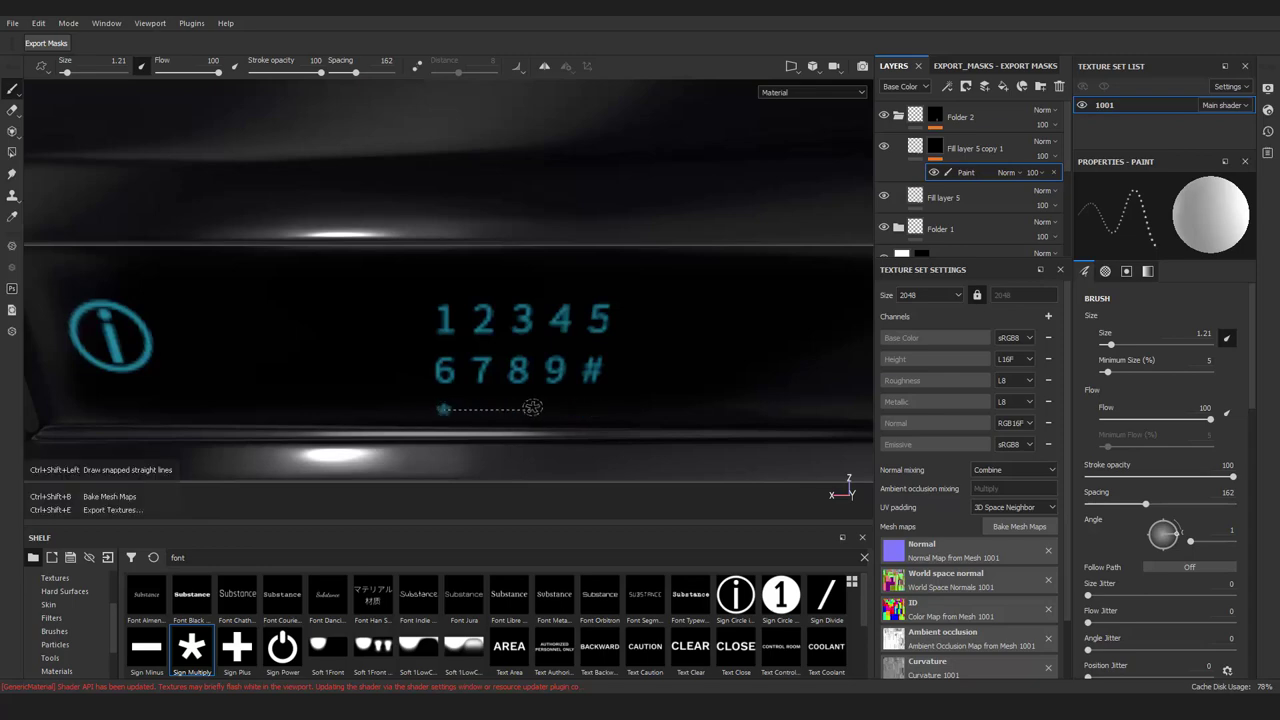
{"action": "left_click", "coordinate": [445, 412], "text": "shift"}
Orbit to inspect the asterisk row and the striped panel below
{"action": "mouse_move", "coordinate": [445, 412]}
{"action": "left_mouse_down", "text": "alt"}
{"action": "mouse_move", "coordinate": [432, 330]}
{"action": "mouse_move", "coordinate": [491, 470]}
{"action": "mouse_move", "coordinate": [402, 392]}
{"action": "left_mouse_up", "text": "alt"}
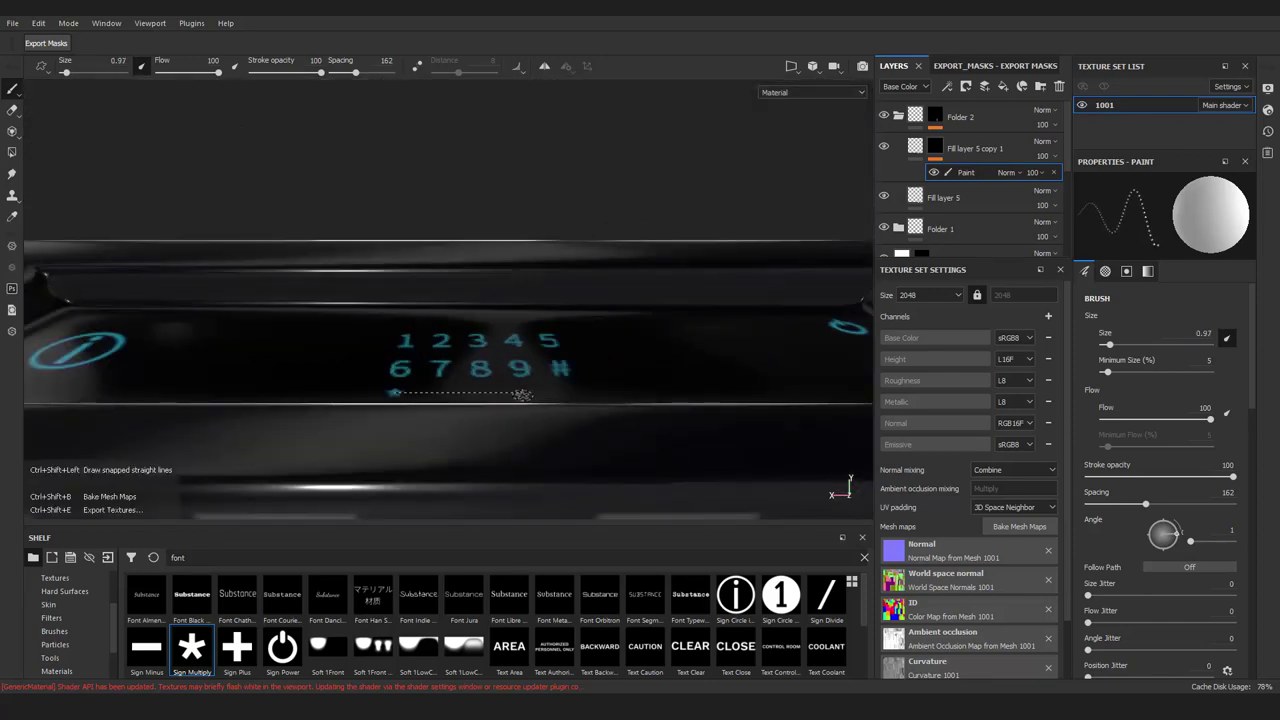
{"action": "mouse_move", "coordinate": [590, 440]}
{"action": "left_mouse_down", "text": "alt"}
{"action": "mouse_move", "coordinate": [609, 390]}
{"action": "mouse_move", "coordinate": [477, 338]}
{"action": "left_mouse_up", "text": "alt"}
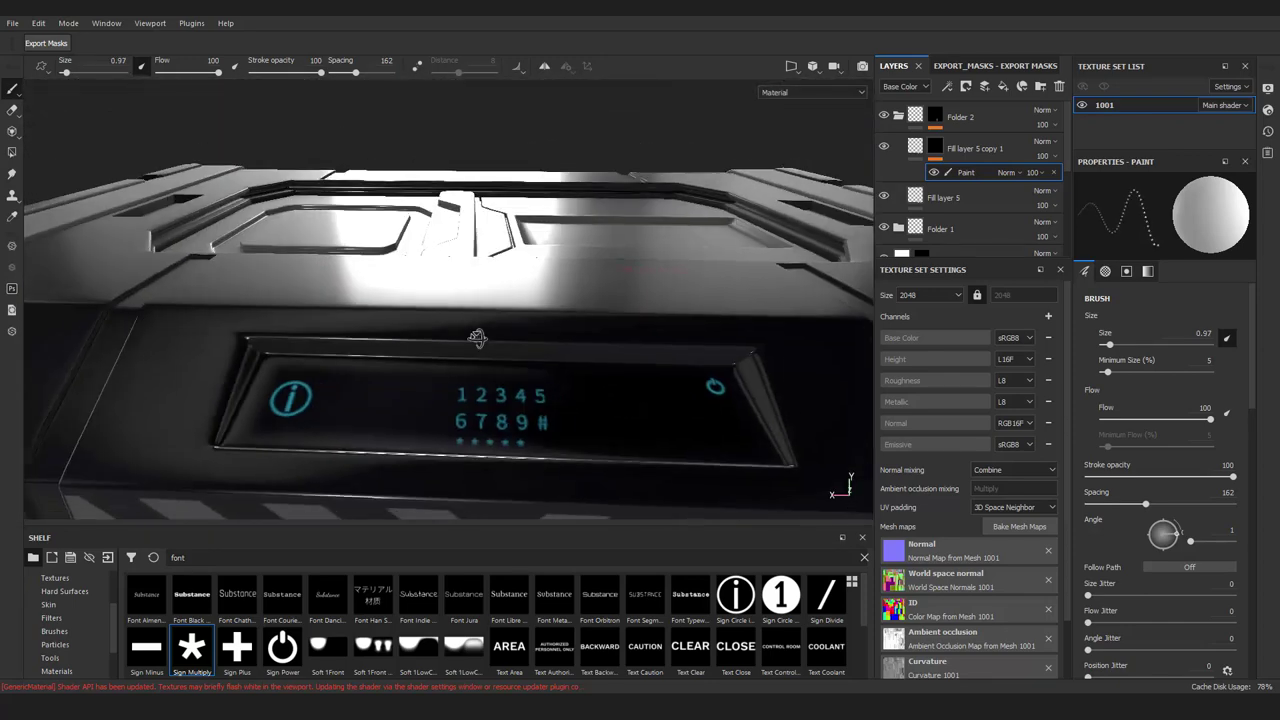
{"action": "left_click_drag", "start_coordinate": [737, 333], "coordinate": [565, 386], "text": "alt"}
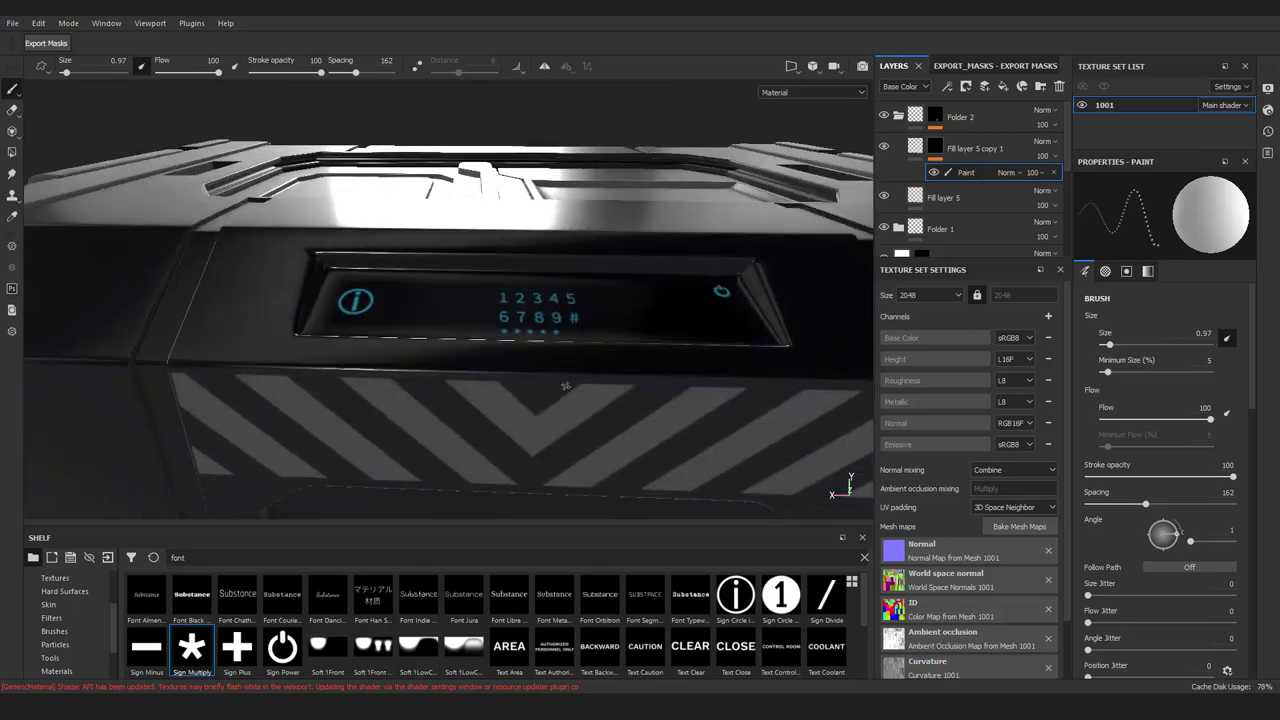
{"action": "scroll", "coordinate": [1156, 503], "scroll_direction": "down", "scroll_amount": 5}
{"action": "scroll", "coordinate": [1173, 493], "scroll_direction": "up", "scroll_amount": 5}
{"action": "left_click_drag", "start_coordinate": [700, 330], "coordinate": [623, 300], "text": "alt"}
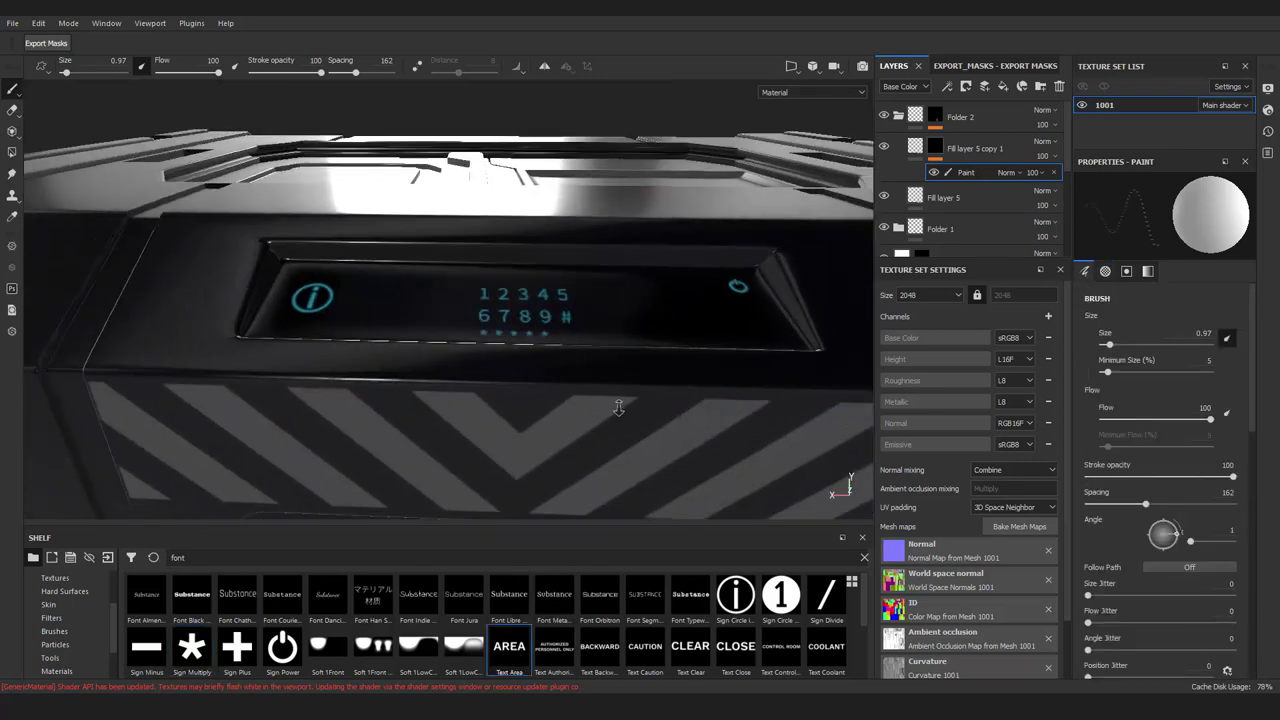
Try the Font Libre text stamp and edit its text
{"action": "left_click", "coordinate": [509, 596]}
{"action": "scroll", "coordinate": [1206, 485], "scroll_direction": "down", "scroll_amount": 5}
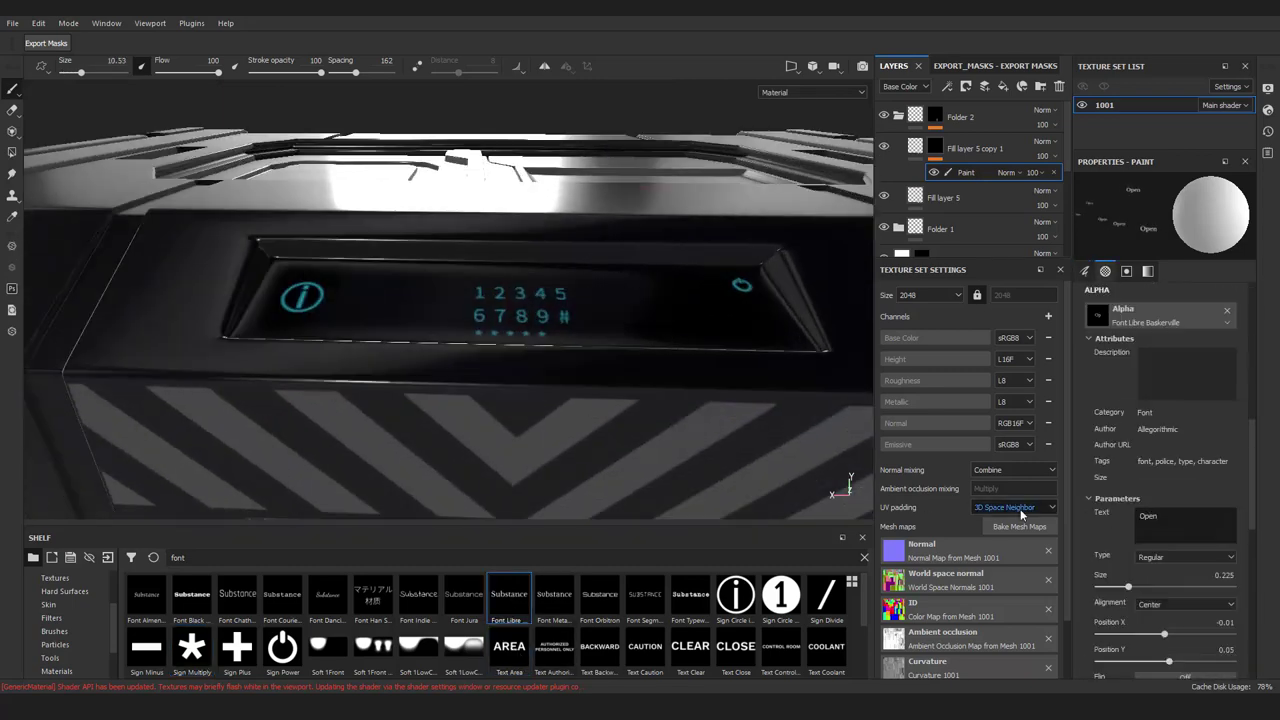
{"action": "mouse_move", "coordinate": [700, 400]}
{"action": "left_mouse_down", "text": "alt"}
{"action": "mouse_move", "coordinate": [643, 371]}
{"action": "mouse_move", "coordinate": [586, 300]}
{"action": "mouse_move", "coordinate": [634, 300]}
{"action": "mouse_move", "coordinate": [607, 320]}
{"action": "mouse_move", "coordinate": [643, 314]}
{"action": "left_mouse_up", "text": "alt"}
{"action": "left_click", "coordinate": [1160, 516]}
{"action": "type", "text": "e"}
{"action": "scroll", "coordinate": [634, 290], "scroll_direction": "up", "scroll_amount": 3}
{"action": "scroll", "coordinate": [632, 322], "scroll_direction": "up", "scroll_amount": 3}
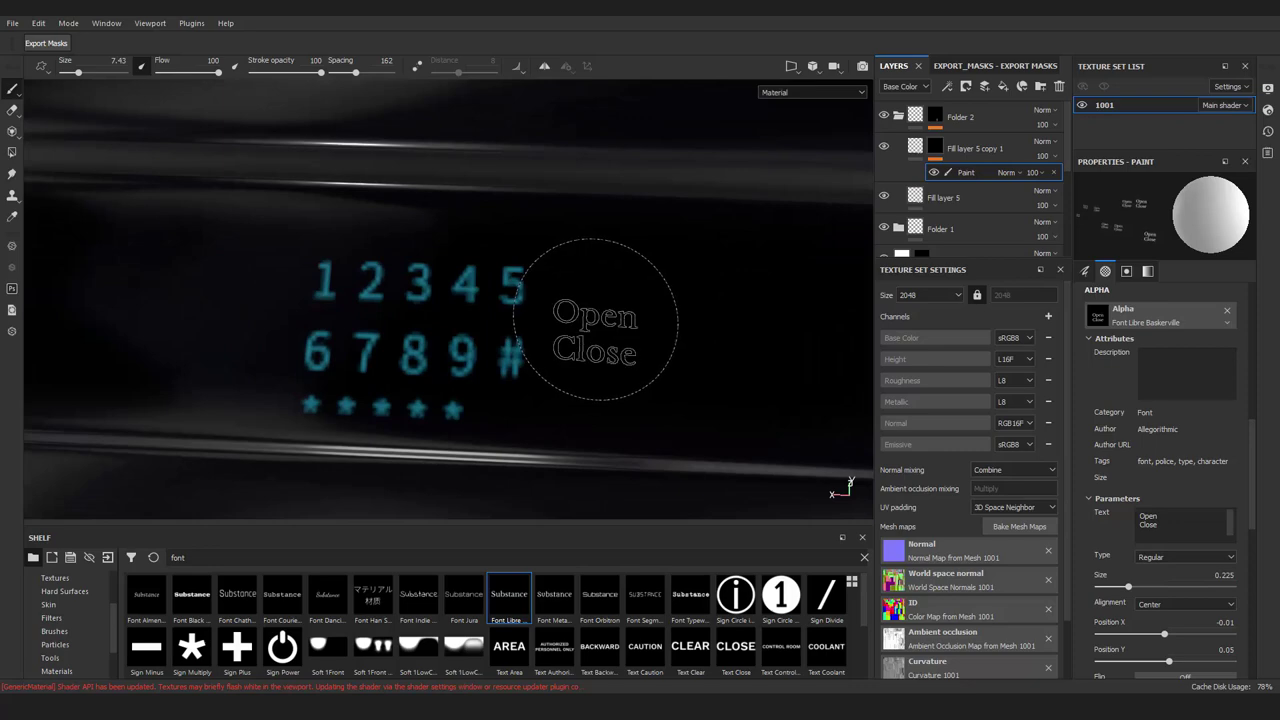
{"action": "scroll", "coordinate": [632, 322], "scroll_direction": "down", "scroll_amount": 2}
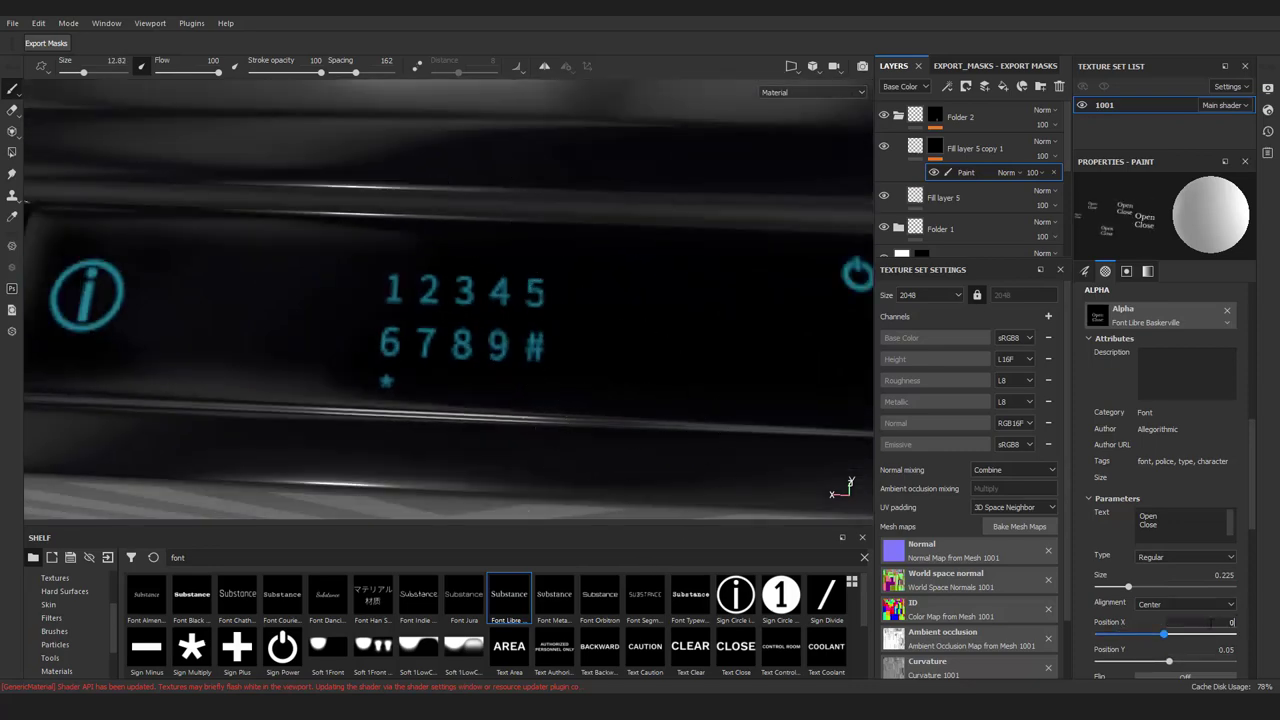
{"action": "scroll", "coordinate": [428, 328], "scroll_direction": "down", "scroll_amount": 3}
Switch to the Sign Multiply asterisk alpha at a smaller brush size
{"action": "left_click", "coordinate": [191, 647]}
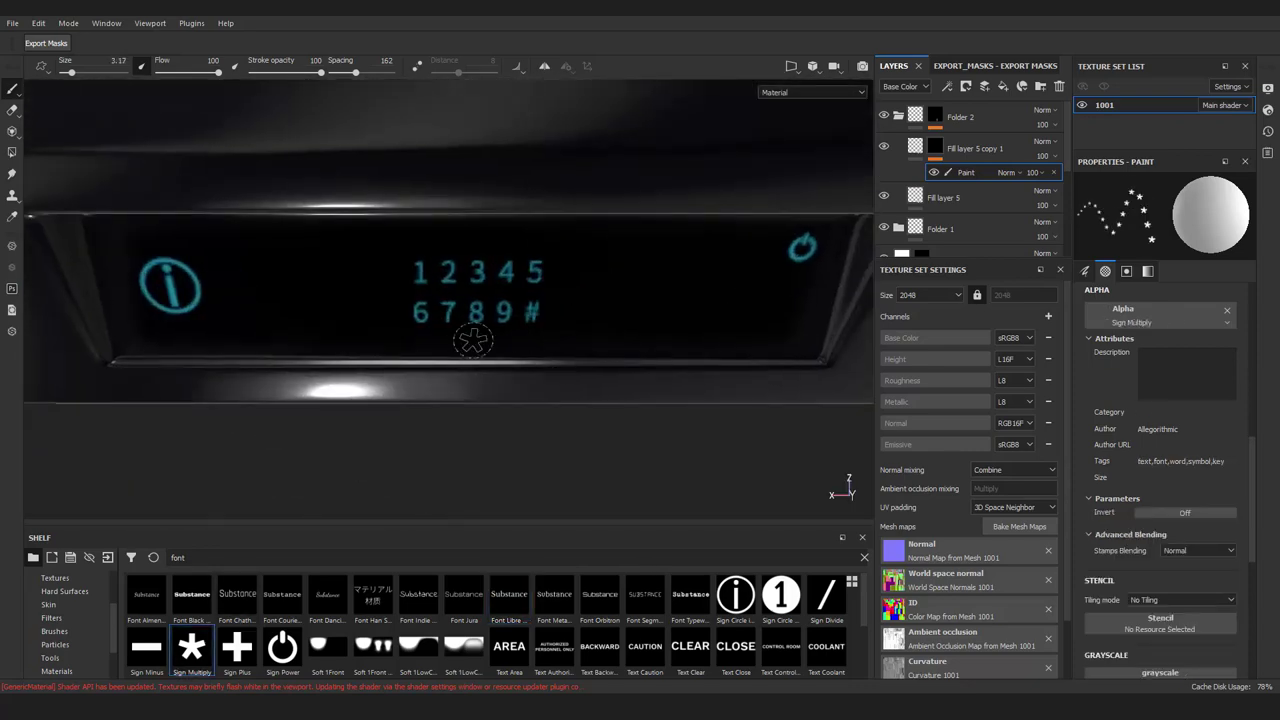
{"action": "left_click_drag", "start_coordinate": [441, 345], "coordinate": [443, 348], "text": "alt"}
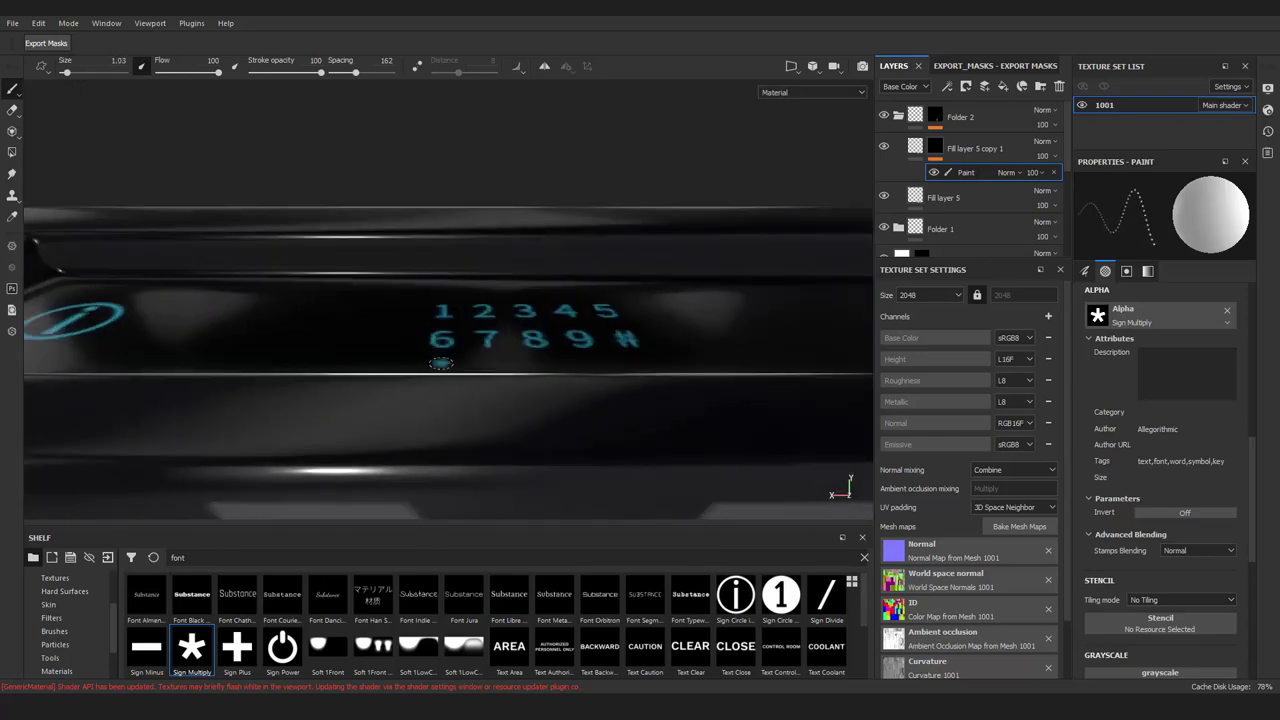
{"action": "left_click_drag", "start_coordinate": [686, 409], "coordinate": [240, 510], "text": "alt"}
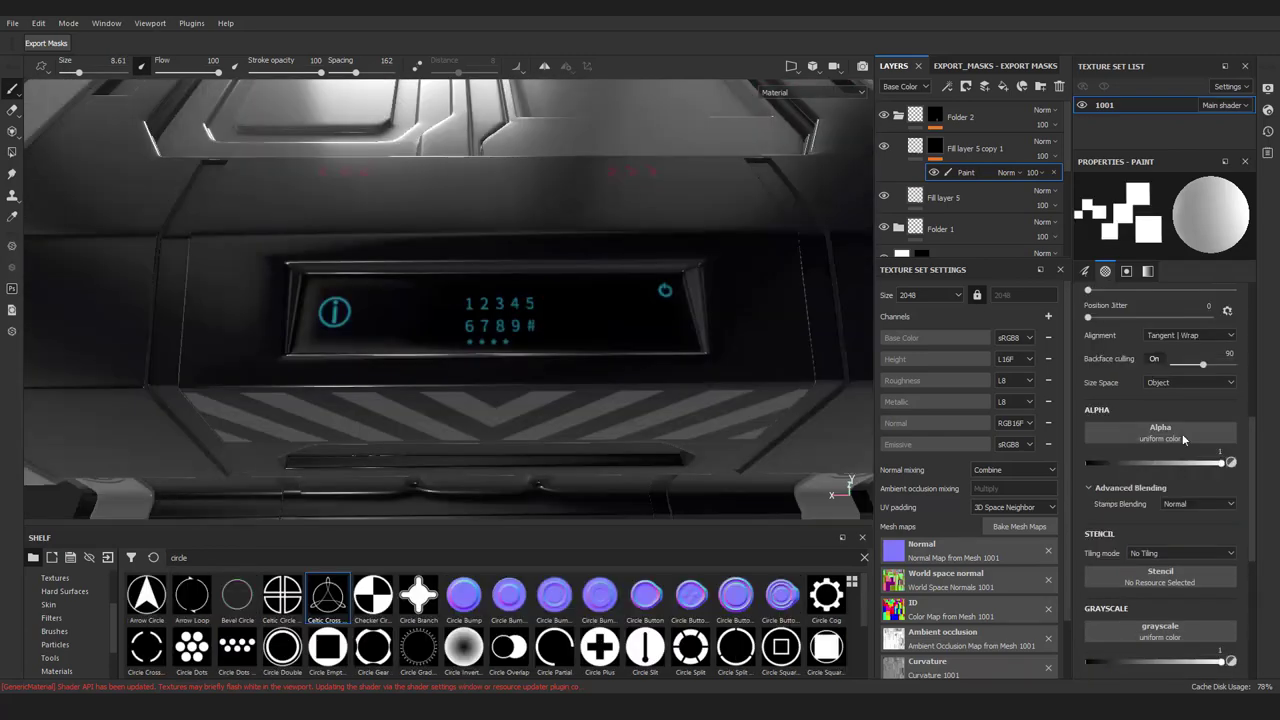
Load the Celtic Cross Circle stamp and frame the display and striped panel
{"action": "left_click", "coordinate": [327, 597]}
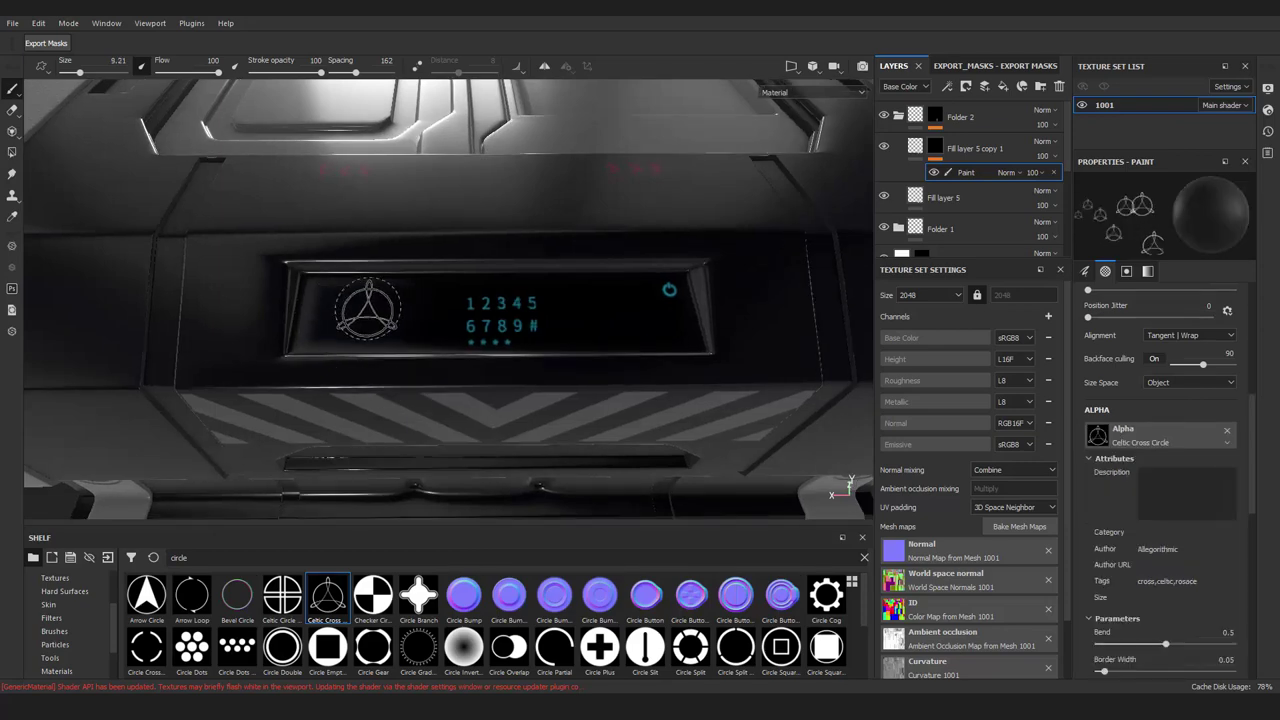
{"action": "scroll", "coordinate": [362, 316], "scroll_direction": "down", "scroll_amount": 5}
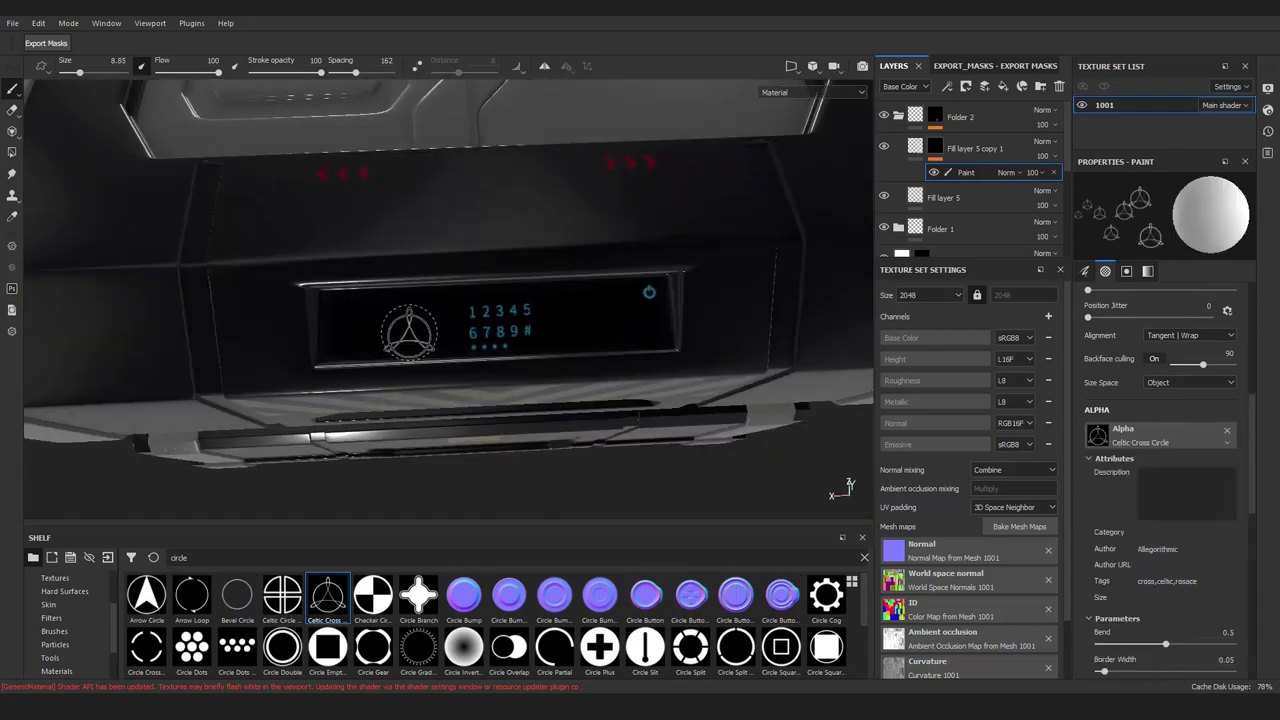
{"action": "left_click_drag", "start_coordinate": [419, 400], "coordinate": [420, 330], "text": "alt"}
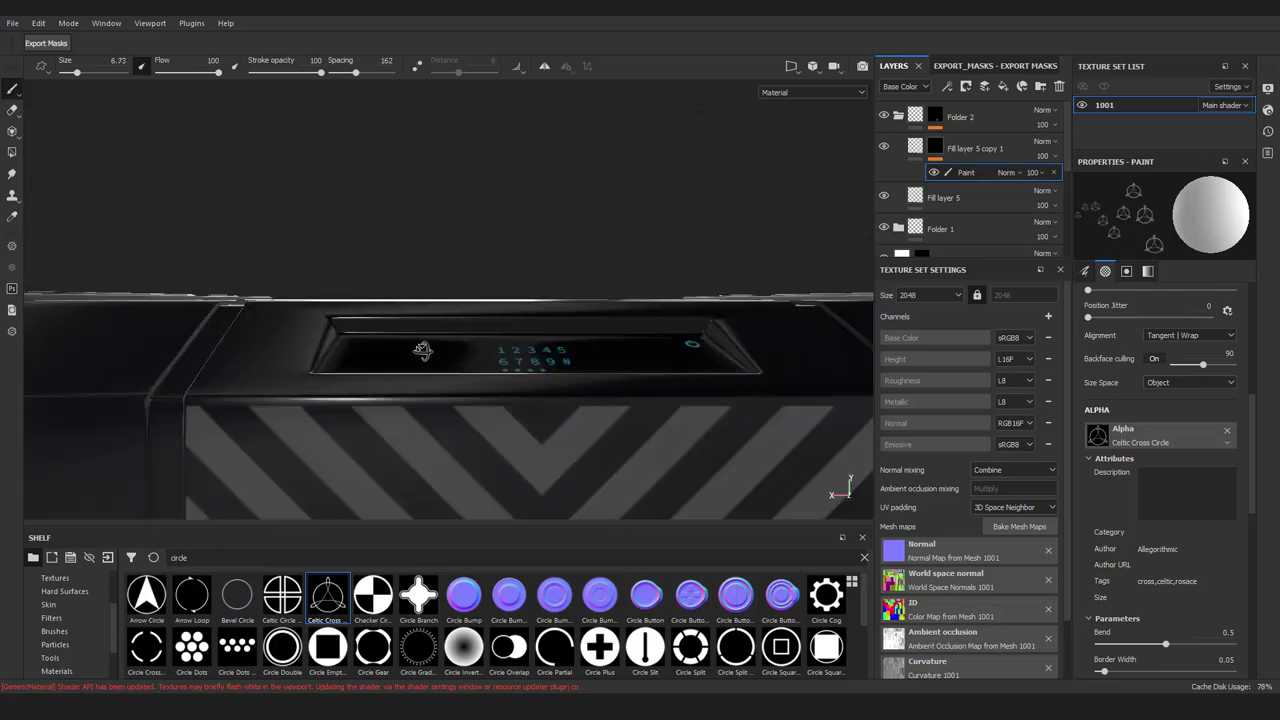
{"action": "scroll", "coordinate": [1194, 529], "scroll_direction": "up", "scroll_amount": 5}
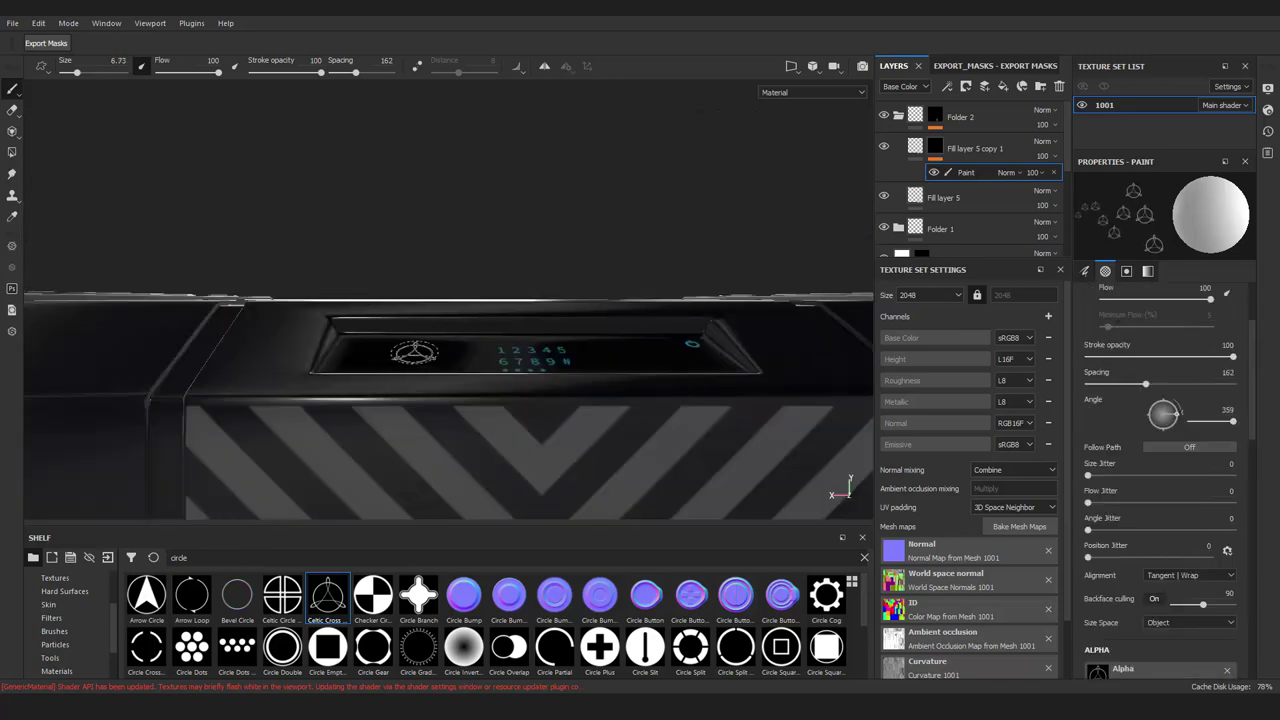
{"action": "left_click_drag", "start_coordinate": [384, 355], "coordinate": [420, 340], "text": "alt"}
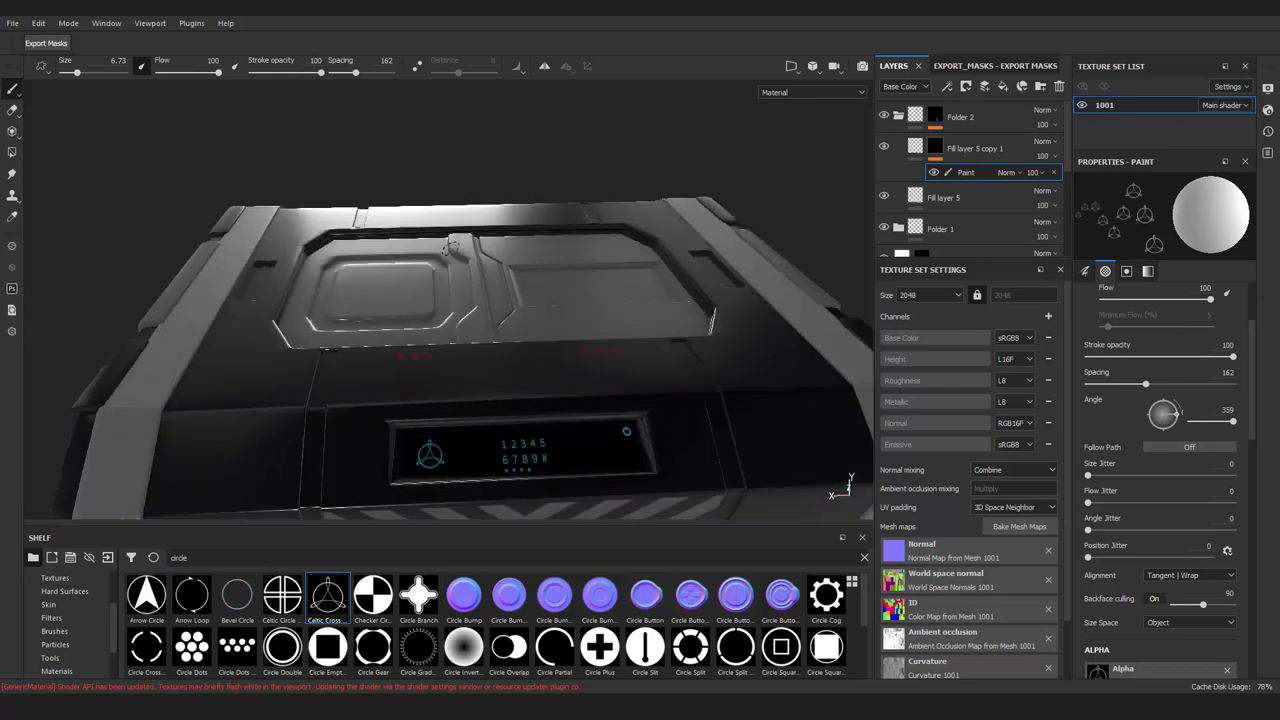
{"action": "right_click_drag", "start_coordinate": [420, 340], "coordinate": [415, 350], "text": "alt"}
{"action": "mouse_move", "coordinate": [423, 306]}
{"action": "left_mouse_down", "text": "alt"}
{"action": "mouse_move", "coordinate": [483, 345]}
{"action": "mouse_move", "coordinate": [440, 370]}
{"action": "left_mouse_up", "text": "alt"}
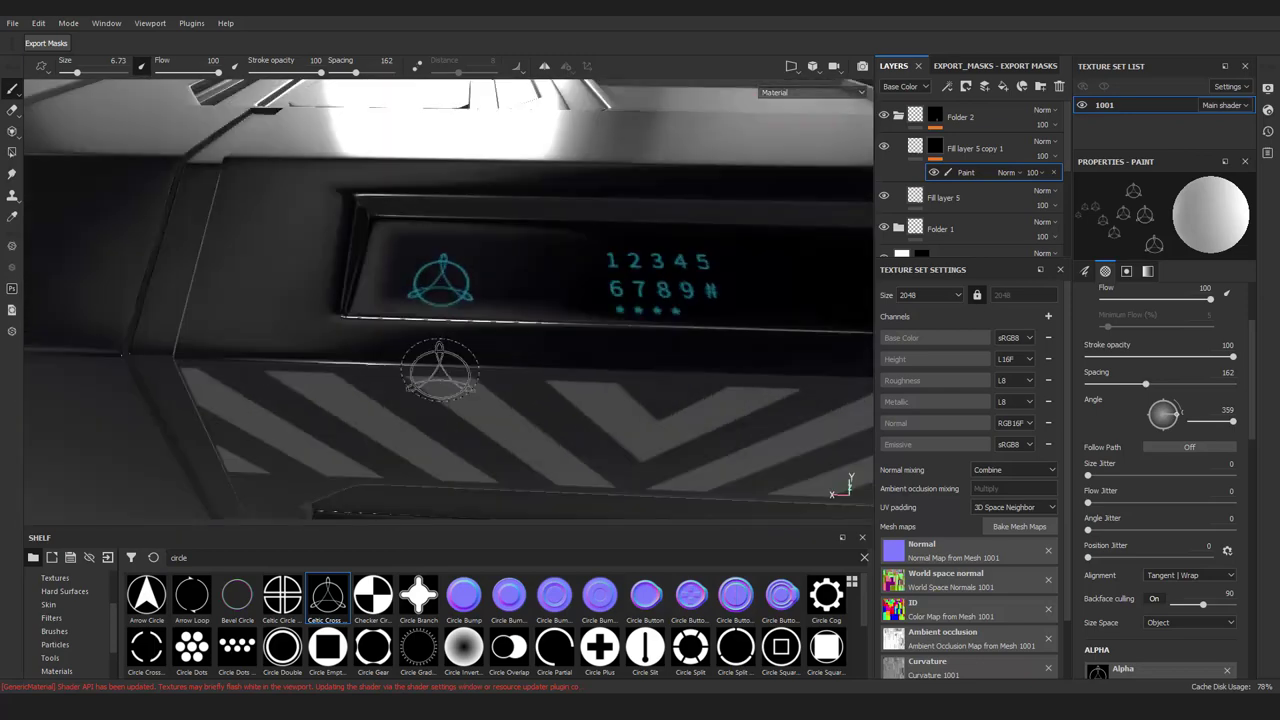
{"action": "left_click_drag", "start_coordinate": [437, 284], "coordinate": [443, 300], "text": "alt"}
{"action": "mouse_move", "coordinate": [443, 300]}
{"action": "right_mouse_down", "text": "alt"}
{"action": "mouse_move", "coordinate": [471, 329]}
{"action": "mouse_move", "coordinate": [449, 300]}
{"action": "right_mouse_up", "text": "alt"}
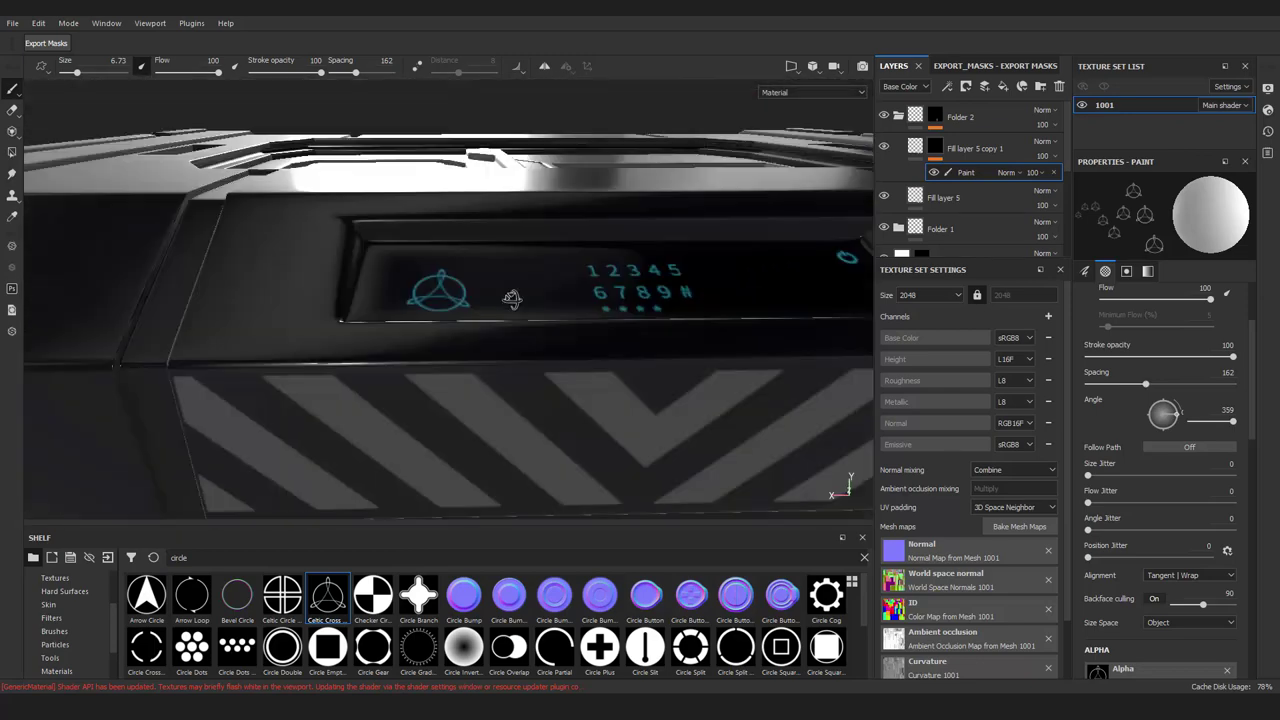
{"action": "left_click_drag", "start_coordinate": [449, 300], "coordinate": [457, 364], "text": "alt"}
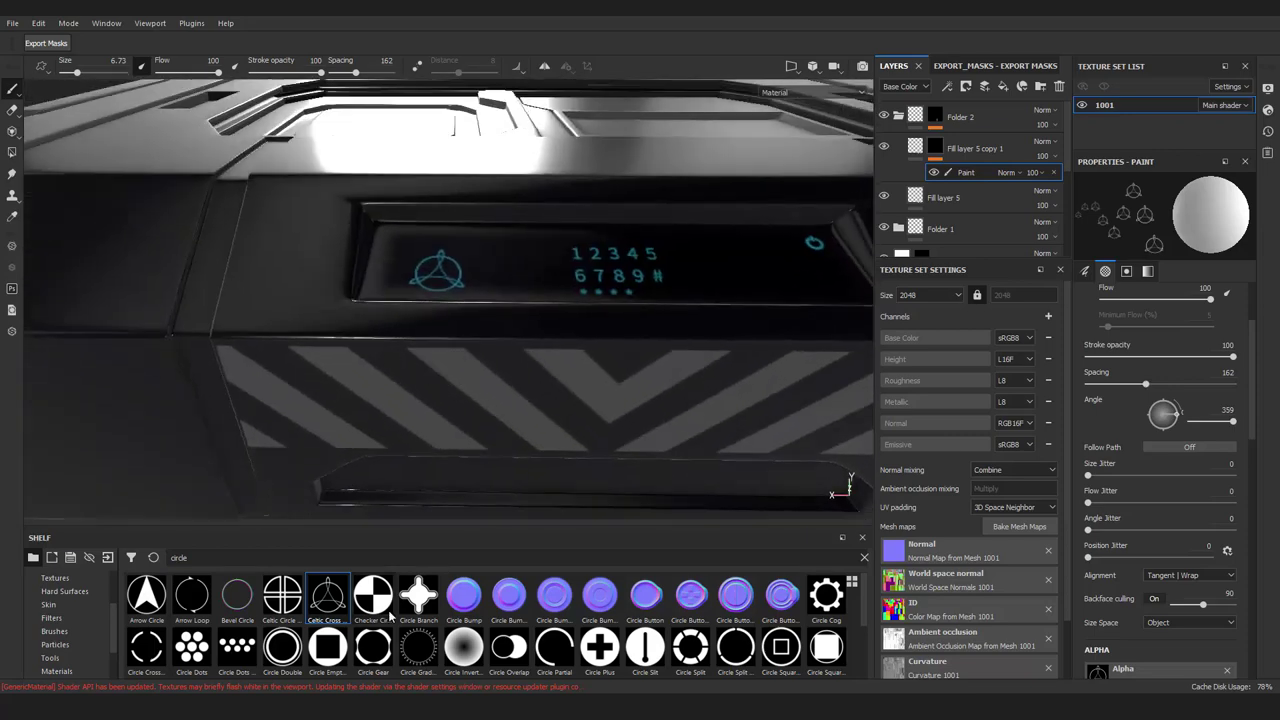
Compare Circle Cross, Circle Dots and Arrow Loop, then stamp a Circle Cross ring beside the triangle
{"action": "left_click", "coordinate": [148, 655]}
{"action": "mouse_move", "coordinate": [470, 300]}
{"action": "left_mouse_down", "text": "alt"}
{"action": "mouse_move", "coordinate": [505, 277]}
{"action": "mouse_move", "coordinate": [495, 300]}
{"action": "mouse_move", "coordinate": [513, 290]}
{"action": "mouse_move", "coordinate": [530, 360]}
{"action": "mouse_move", "coordinate": [500, 420]}
{"action": "left_mouse_up", "text": "alt"}
{"action": "left_click", "coordinate": [503, 272]}
{"action": "left_click", "coordinate": [191, 648]}
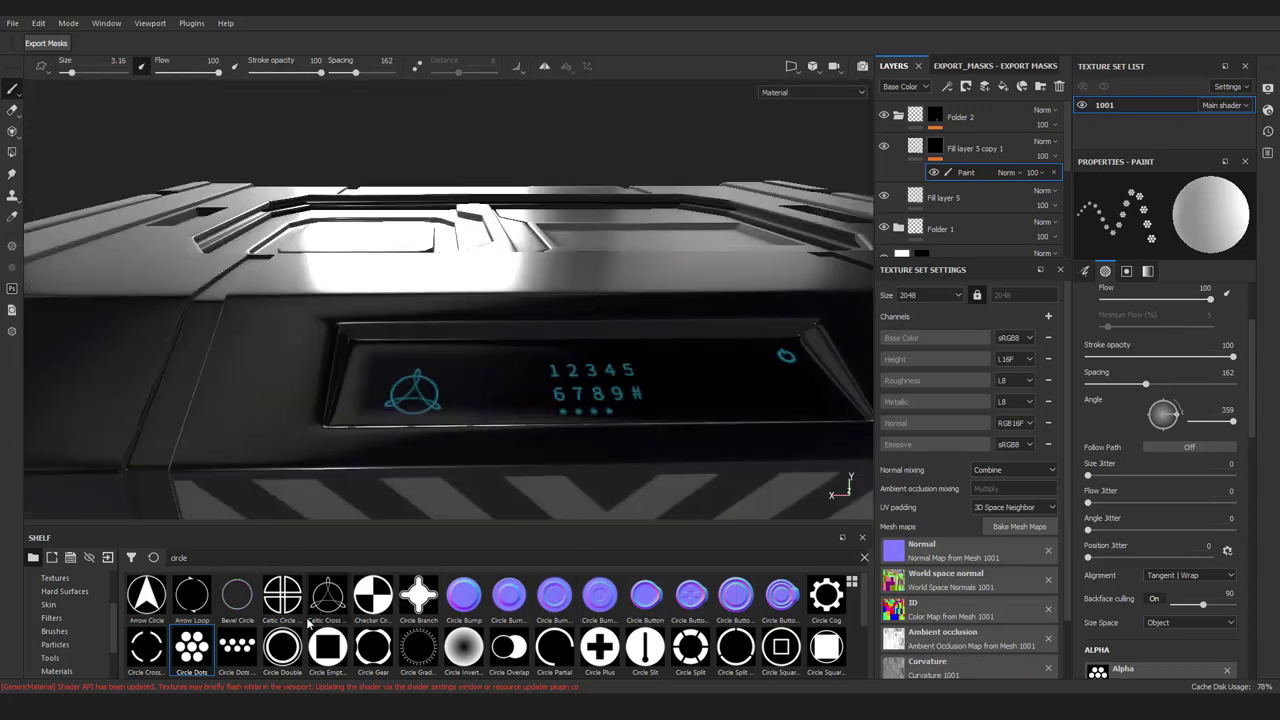
{"action": "left_click", "coordinate": [192, 595]}
{"action": "left_click_drag", "start_coordinate": [560, 470], "coordinate": [594, 440], "text": "alt"}
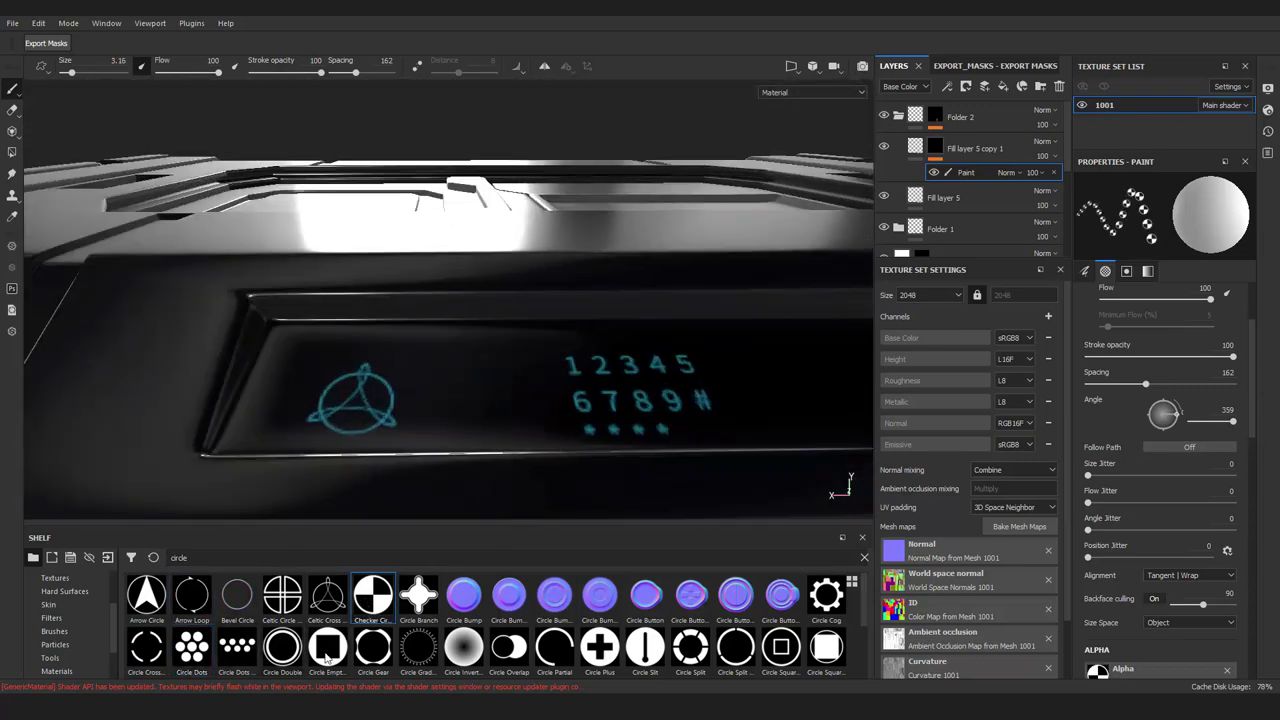
{"action": "left_click", "coordinate": [146, 648]}
{"action": "mouse_move", "coordinate": [440, 420]}
{"action": "left_mouse_down", "text": "alt"}
{"action": "mouse_move", "coordinate": [469, 412]}
{"action": "mouse_move", "coordinate": [480, 380]}
{"action": "mouse_move", "coordinate": [400, 450]}
{"action": "left_mouse_up", "text": "alt"}
{"action": "left_click", "coordinate": [466, 407]}
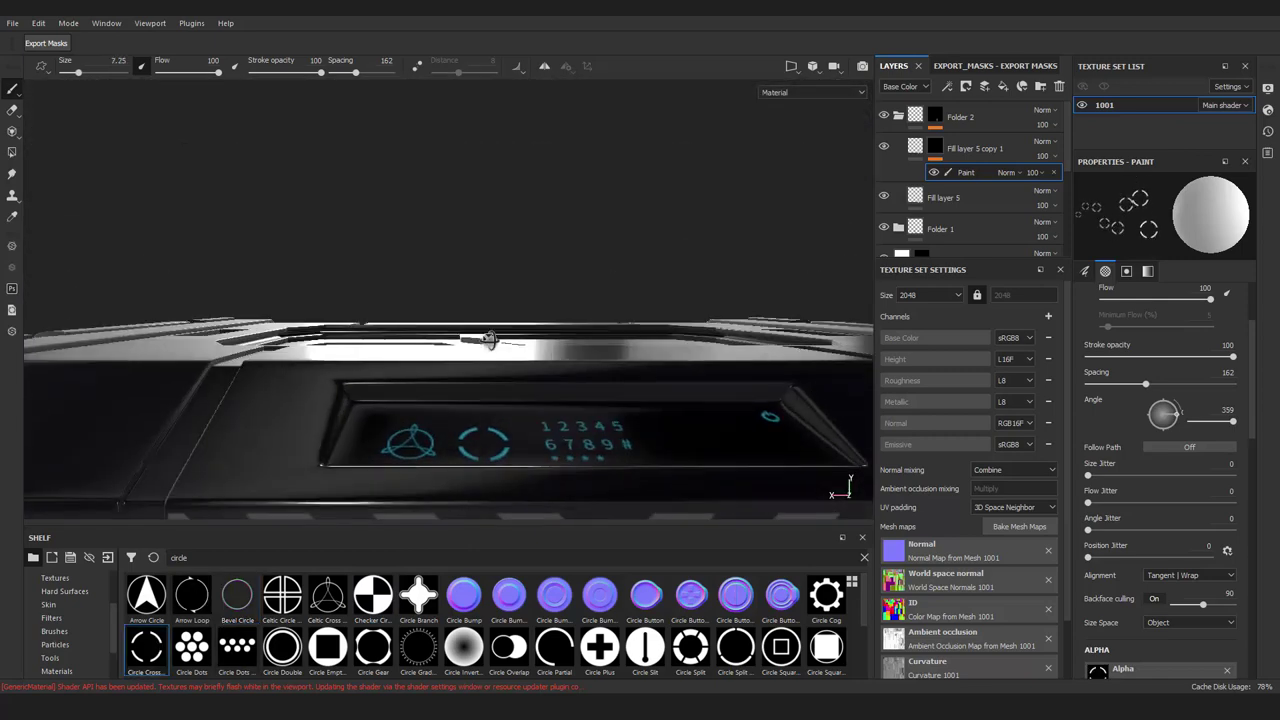
Try the Circle Dots and Arrow Loop stamps around the dashed ring
{"action": "left_click", "coordinate": [192, 648]}
{"action": "scroll", "coordinate": [528, 423], "scroll_direction": "up", "scroll_amount": 3}
{"action": "mouse_move", "coordinate": [528, 423]}
{"action": "left_mouse_down", "text": "alt"}
{"action": "mouse_move", "coordinate": [478, 372]}
{"action": "mouse_move", "coordinate": [546, 338]}
{"action": "left_mouse_up", "text": "alt"}
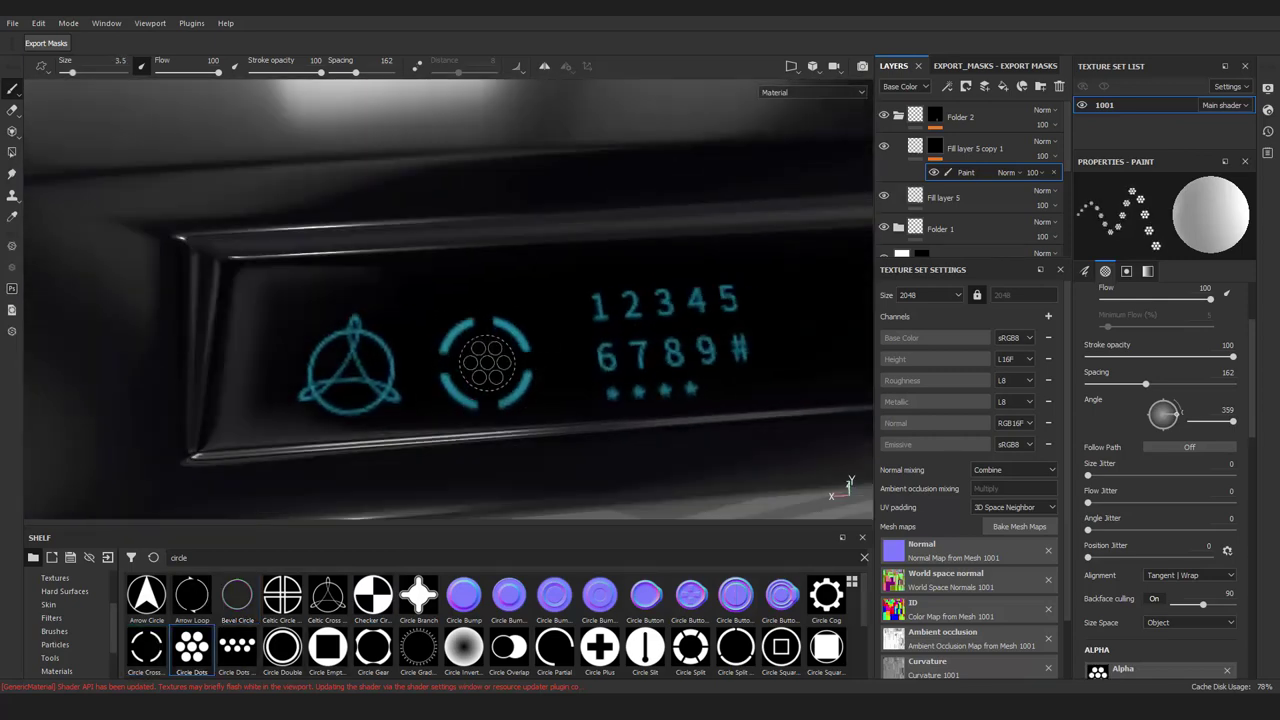
{"action": "scroll", "coordinate": [487, 362], "scroll_direction": "down", "scroll_amount": 3}
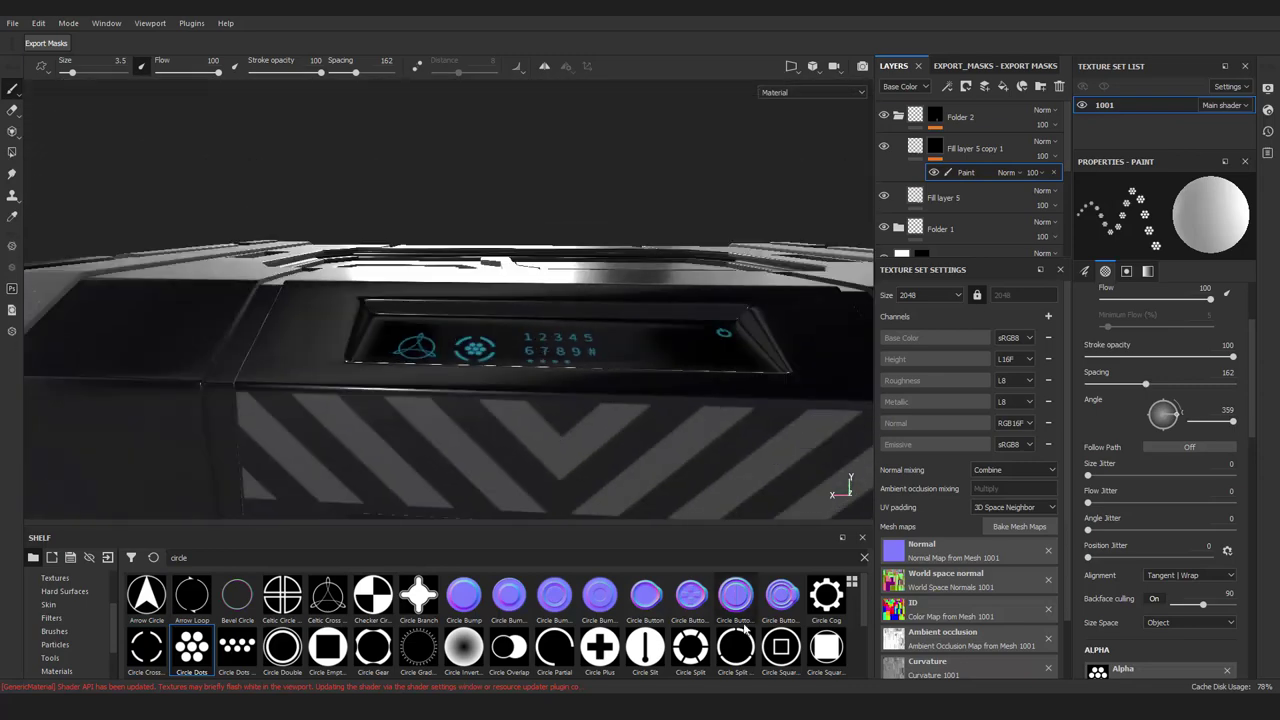
{"action": "left_click", "coordinate": [192, 595]}
{"action": "scroll", "coordinate": [557, 349], "scroll_direction": "up", "scroll_amount": 3}
{"action": "left_click_drag", "start_coordinate": [557, 349], "coordinate": [608, 349], "text": "alt"}
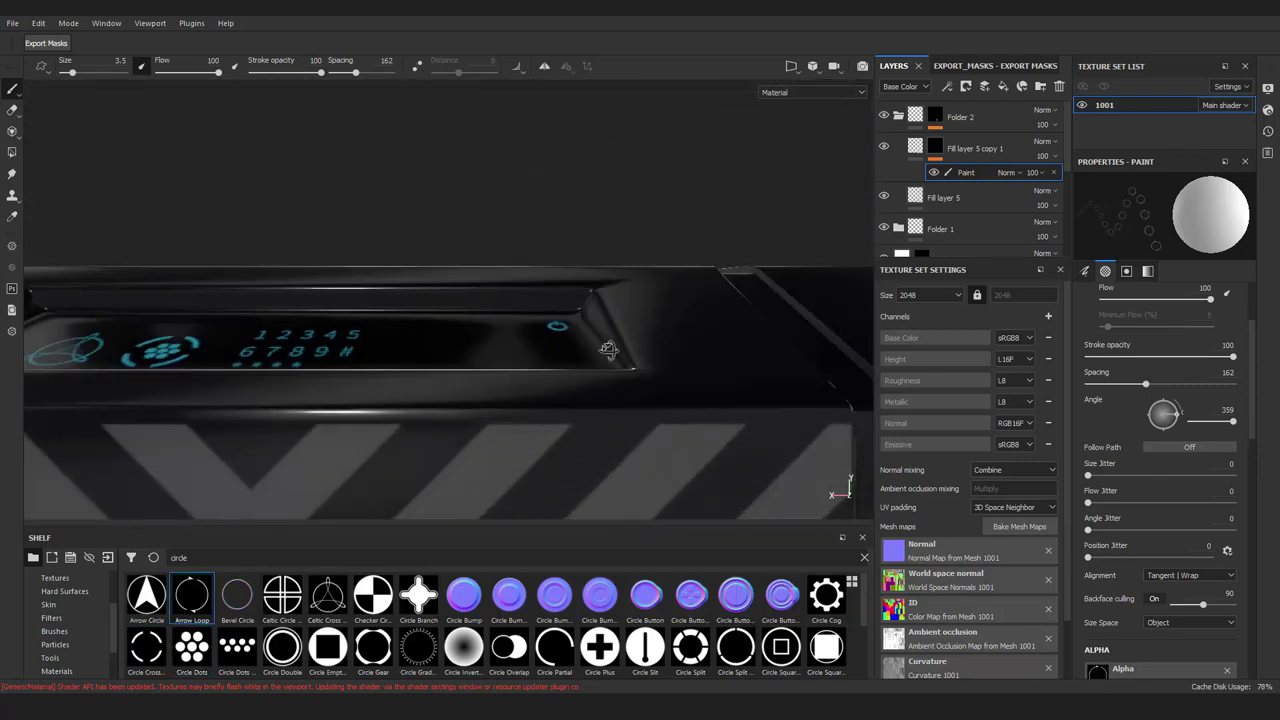
{"action": "mouse_move", "coordinate": [573, 406]}
{"action": "left_mouse_down", "text": "alt"}
{"action": "mouse_move", "coordinate": [540, 360]}
{"action": "mouse_move", "coordinate": [517, 471]}
{"action": "mouse_move", "coordinate": [703, 340]}
{"action": "left_mouse_up", "text": "alt"}
Add the Circle Double ring and a small Sign Circle info icon to the display
{"action": "left_click", "coordinate": [282, 648]}
{"action": "scroll", "coordinate": [550, 338], "scroll_direction": "up", "scroll_amount": 3}
{"action": "scroll", "coordinate": [555, 338], "scroll_direction": "down", "scroll_amount": 3}
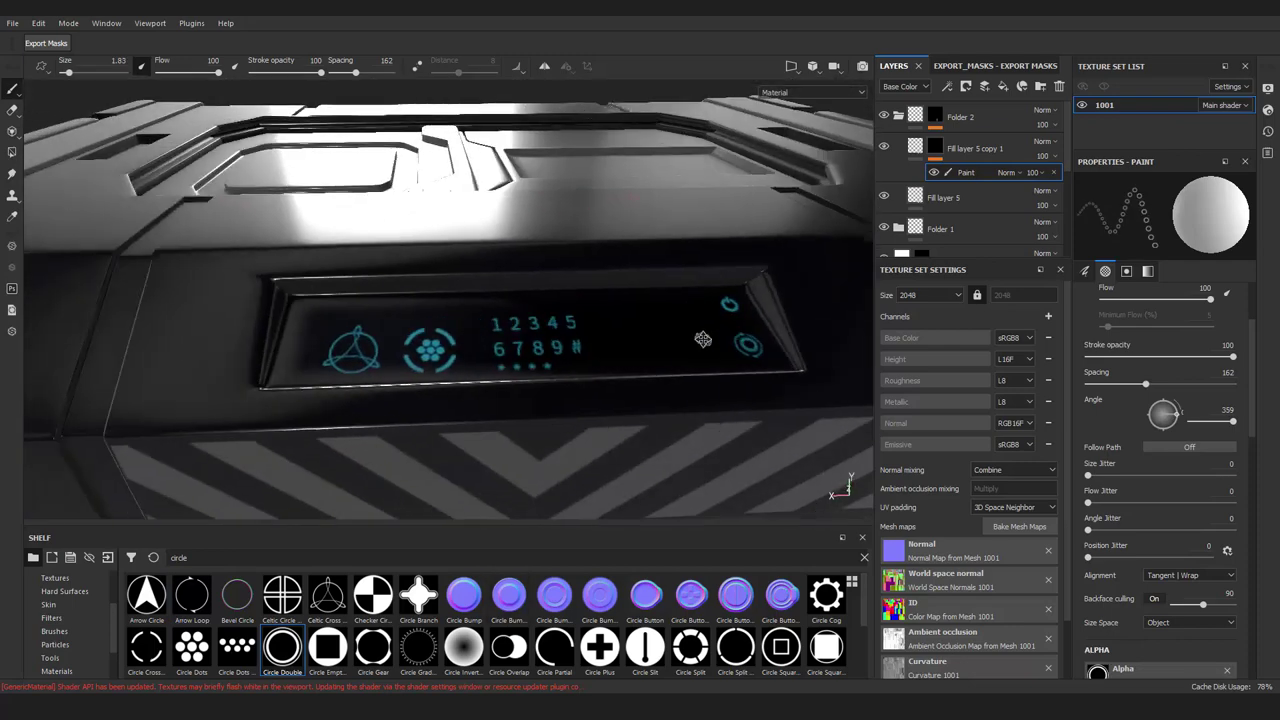
{"action": "scroll", "coordinate": [620, 633], "scroll_direction": "down", "scroll_amount": 2}
{"action": "left_click", "coordinate": [418, 650]}
{"action": "left_click_drag", "start_coordinate": [520, 340], "coordinate": [498, 318], "text": "alt"}
{"action": "scroll", "coordinate": [498, 318], "scroll_direction": "up", "scroll_amount": 3}
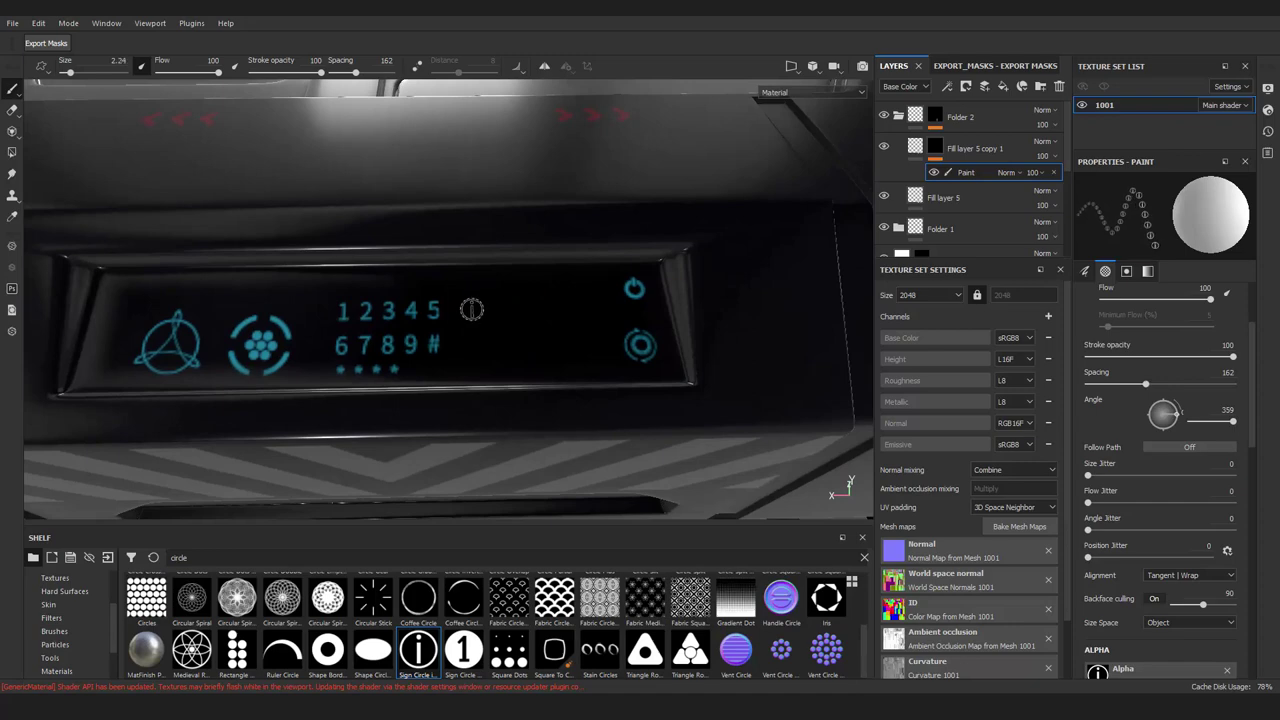
Search the shelf for 'text', try the CLEAR and LEVEL stamps, and settle on Font Libre
{"action": "mouse_move", "coordinate": [515, 416]}
{"action": "left_mouse_down", "text": "alt"}
{"action": "mouse_move", "coordinate": [505, 206]}
{"action": "mouse_move", "coordinate": [571, 437]}
{"action": "left_mouse_up", "text": "alt"}
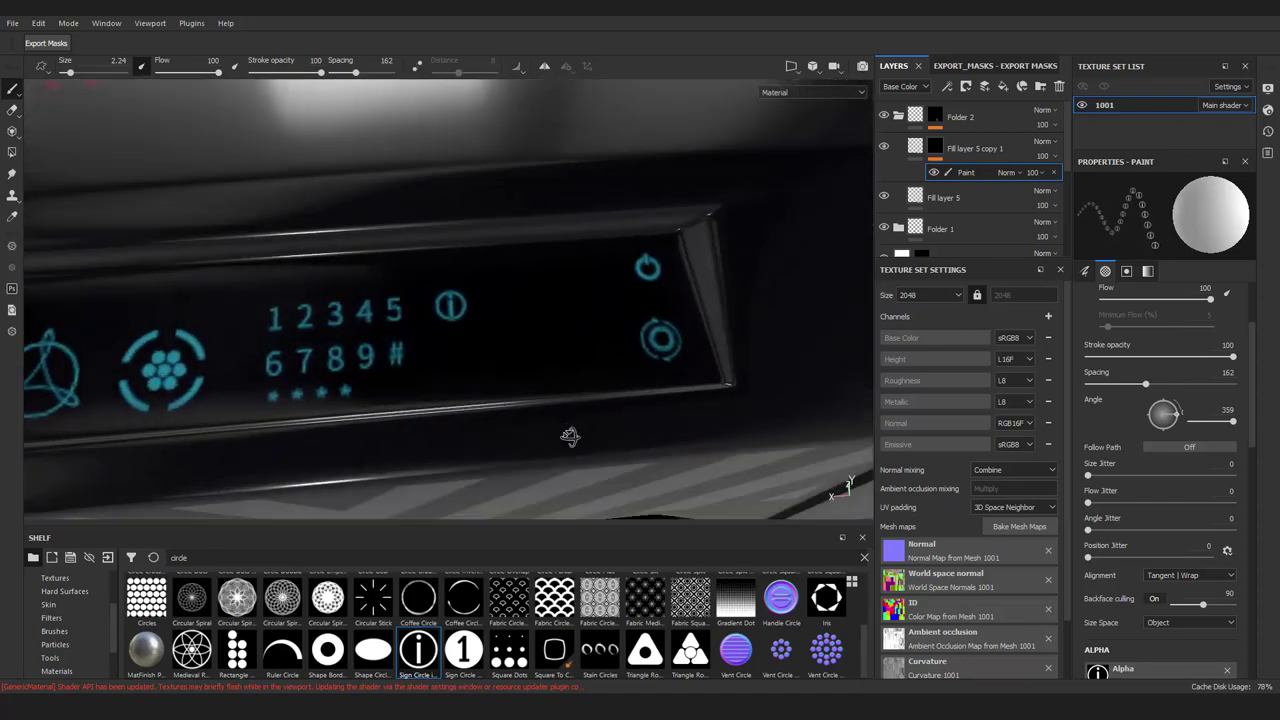
{"action": "type", "text": "text"}
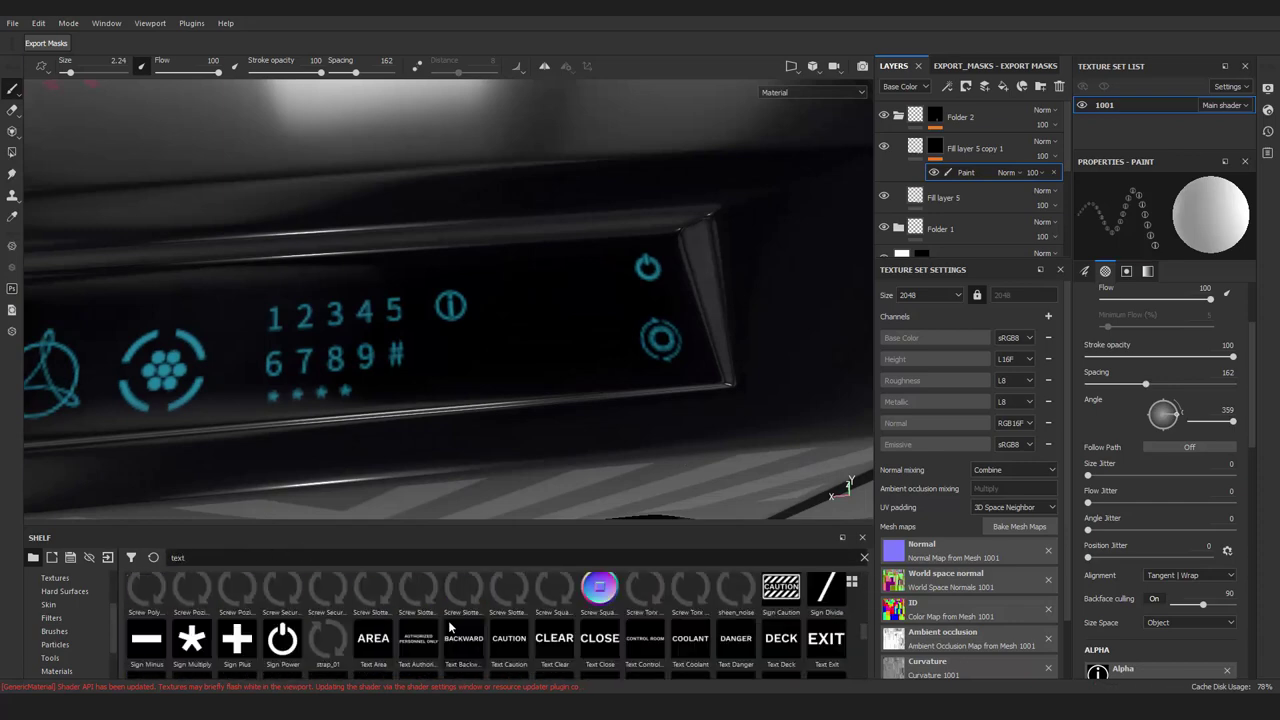
{"action": "left_click_drag", "start_coordinate": [554, 602], "coordinate": [1187, 478]}
{"action": "scroll", "coordinate": [1187, 478], "scroll_direction": "down", "scroll_amount": 1}
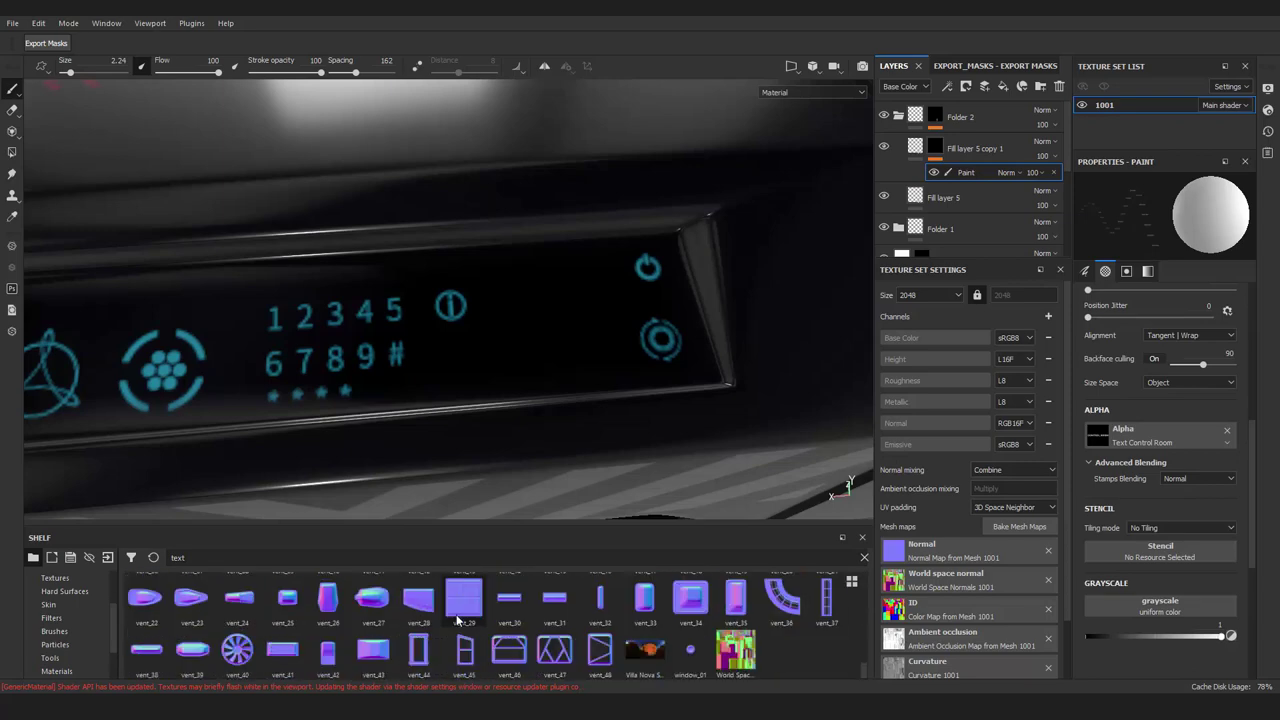
{"action": "type", "text": "font"}
{"action": "left_click", "coordinate": [378, 614]}
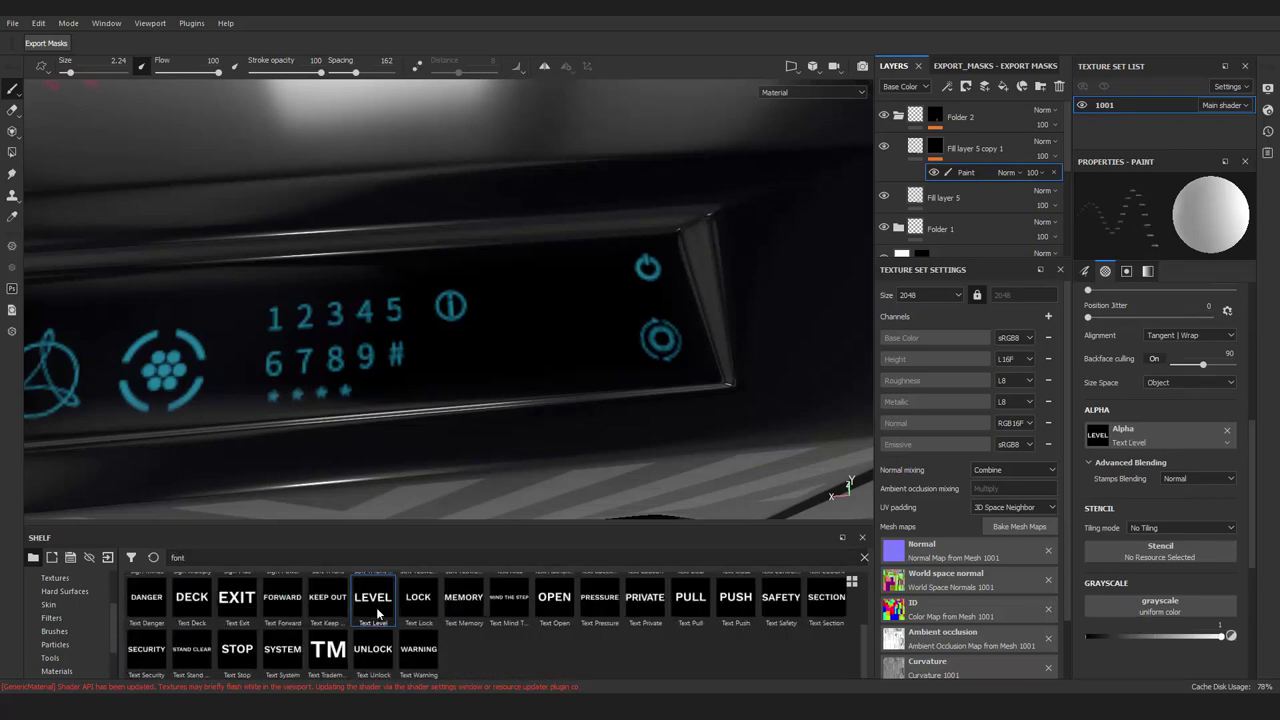
{"action": "left_click", "coordinate": [509, 598]}
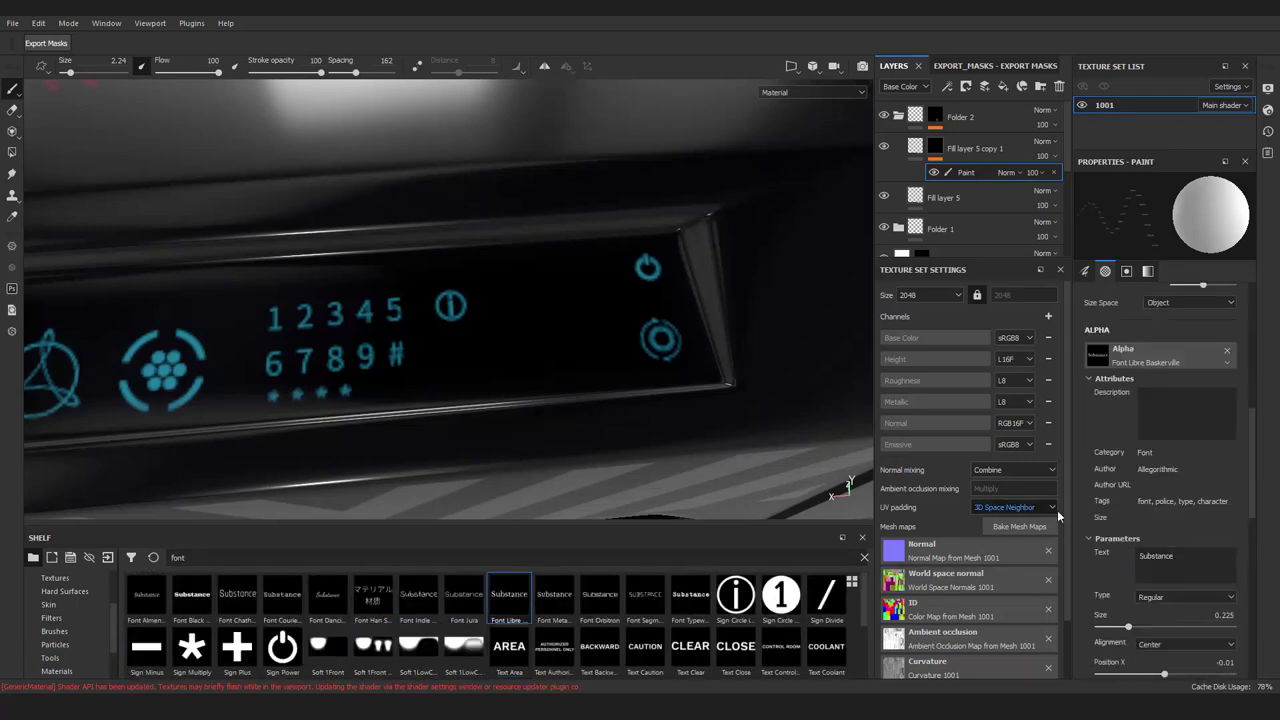
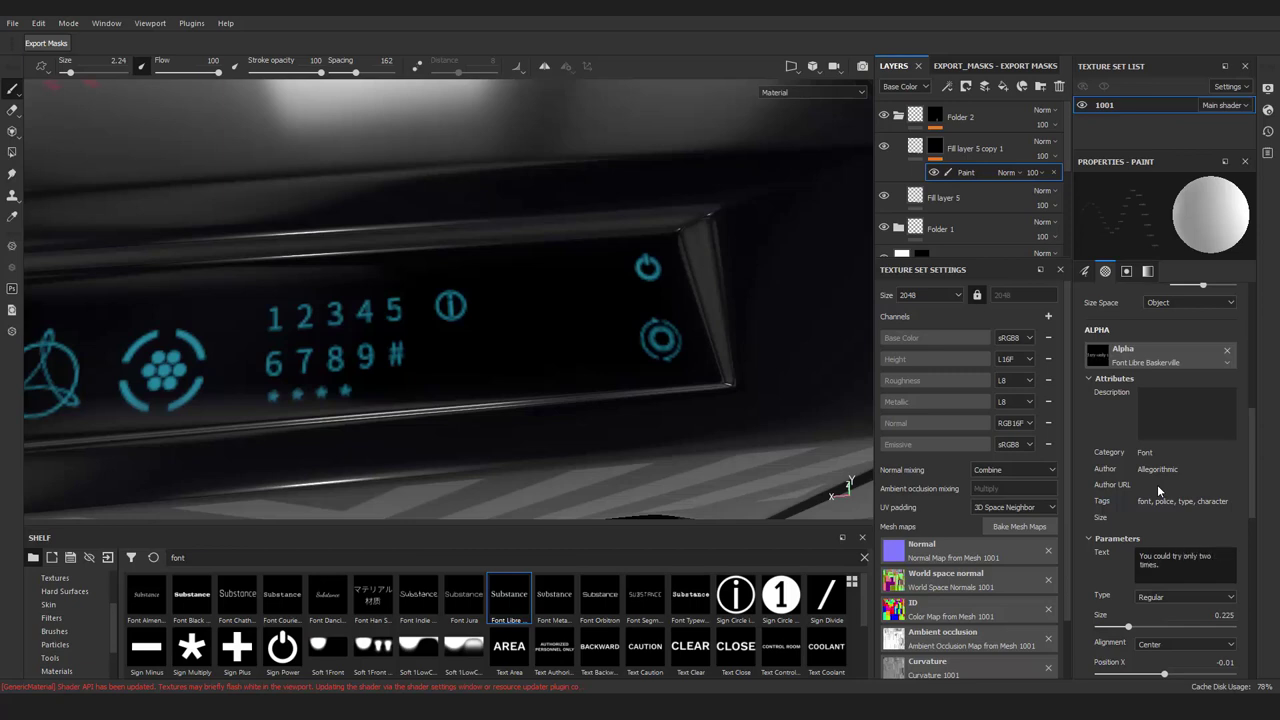
Enlarge the brush and set the text stamp size to 0.32
{"action": "right_click_drag", "start_coordinate": [516, 312], "coordinate": [560, 312], "text": "ctrl"}
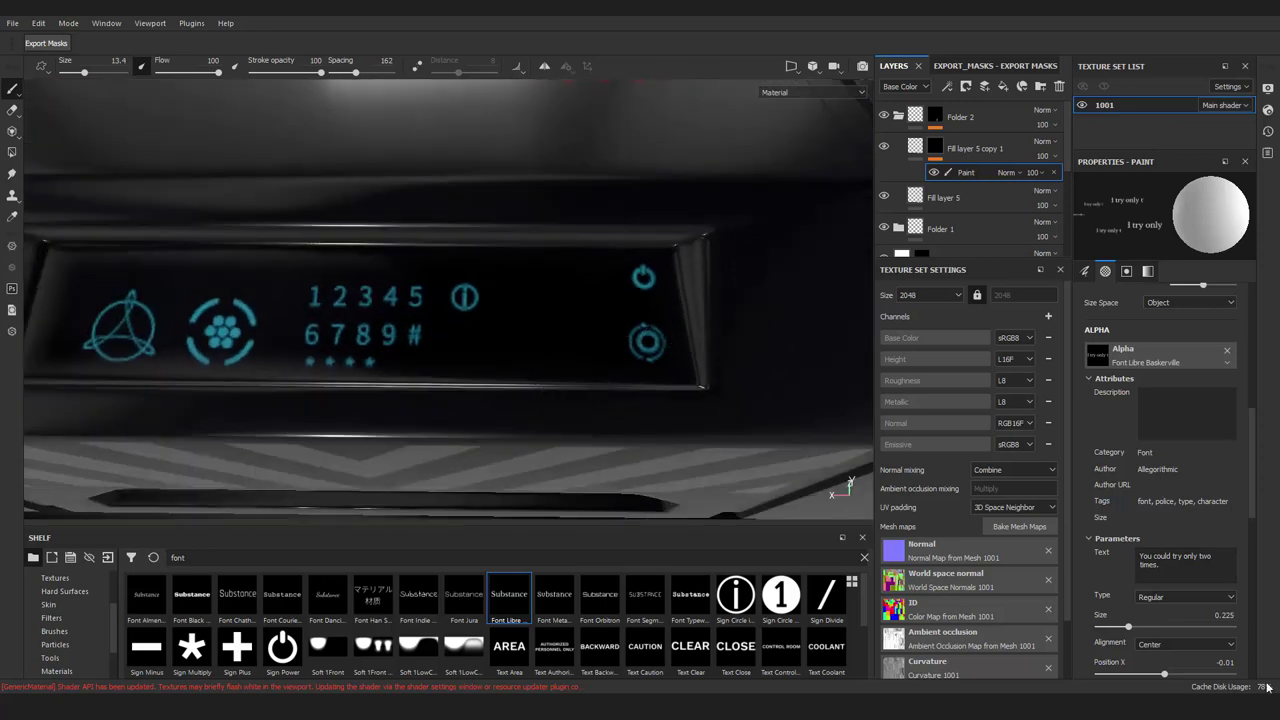
{"action": "key", "text": "Return"}
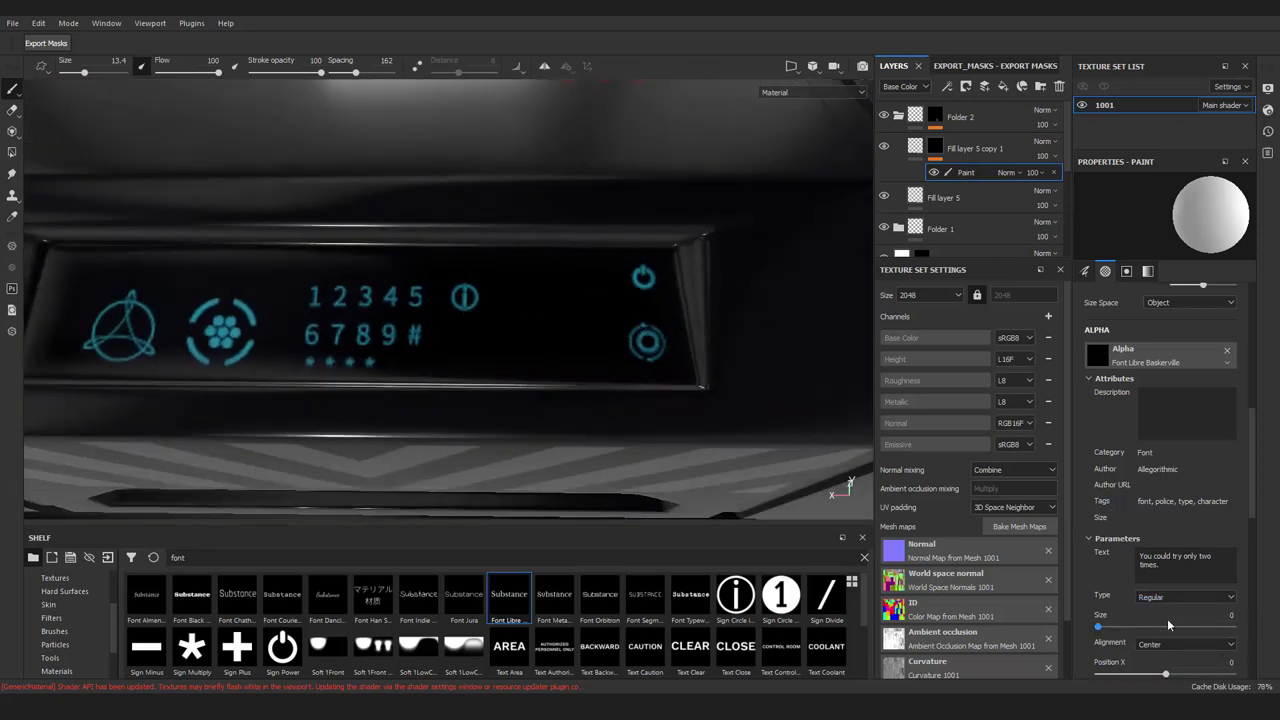
{"action": "left_click_drag", "start_coordinate": [1168, 625], "coordinate": [1141, 625]}
{"action": "scroll", "coordinate": [1160, 500], "scroll_direction": "down", "scroll_amount": 2}
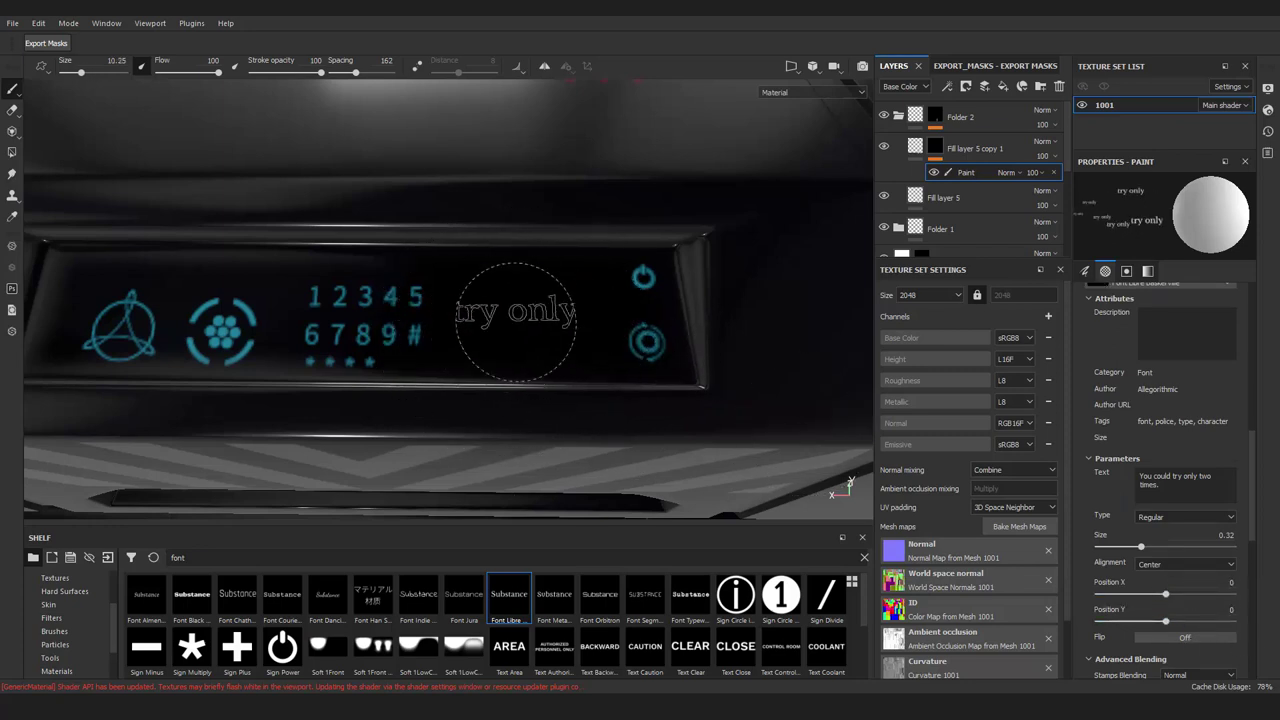
{"action": "scroll", "coordinate": [1180, 599], "scroll_direction": "down", "scroll_amount": 2}
Apply Font Black and stamp 'You could try only two times' onto the display panel
{"action": "left_click_drag", "start_coordinate": [191, 595], "coordinate": [360, 450]}
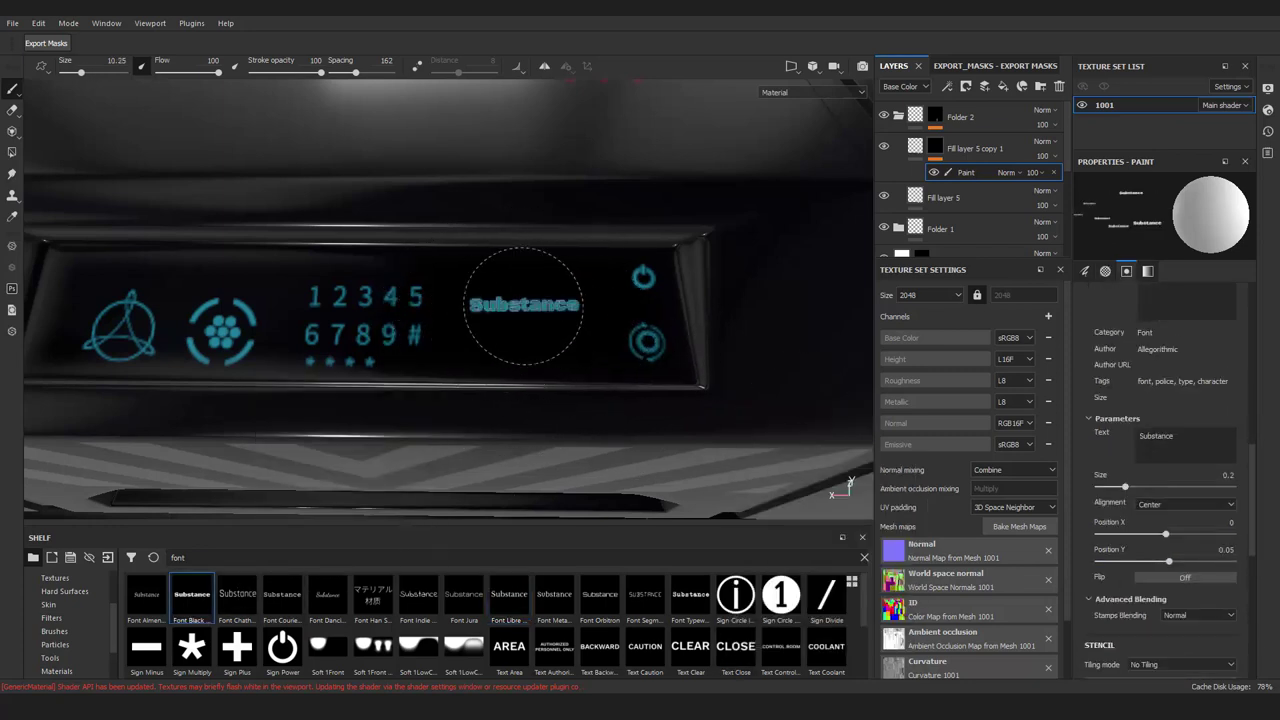
{"action": "type", "text": "You could ony"}
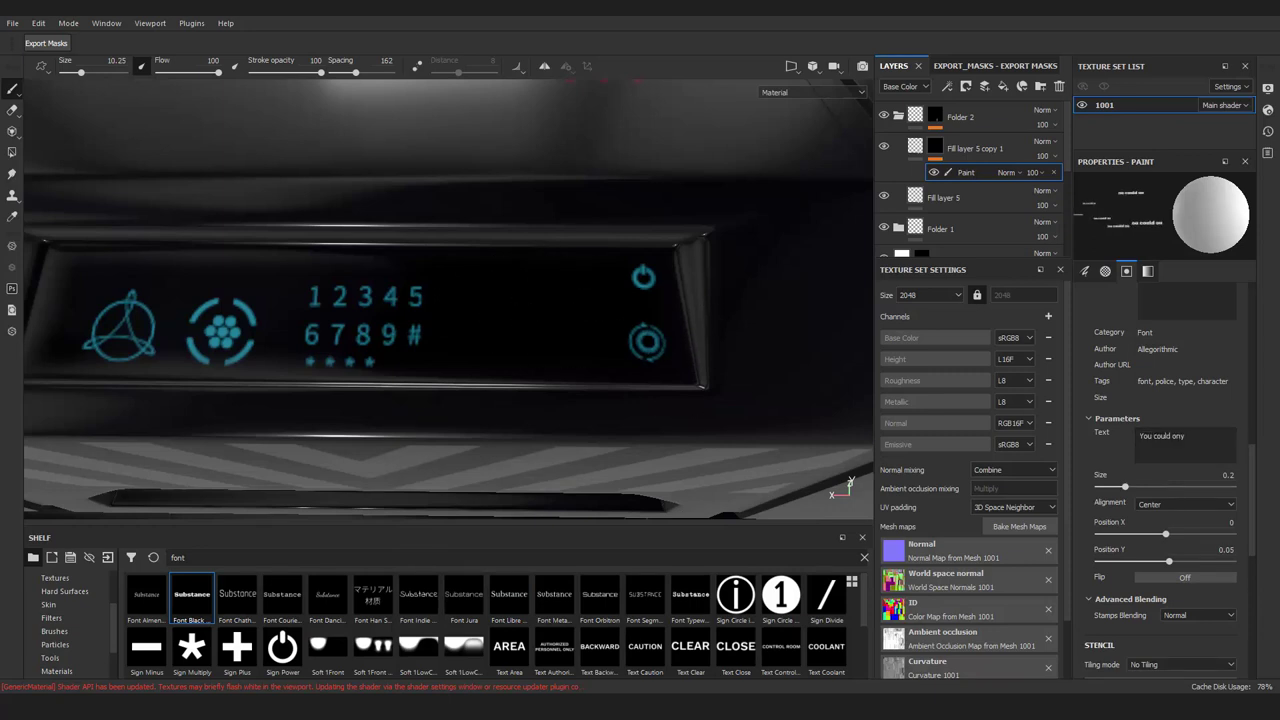
{"action": "type", "text": "try only"}
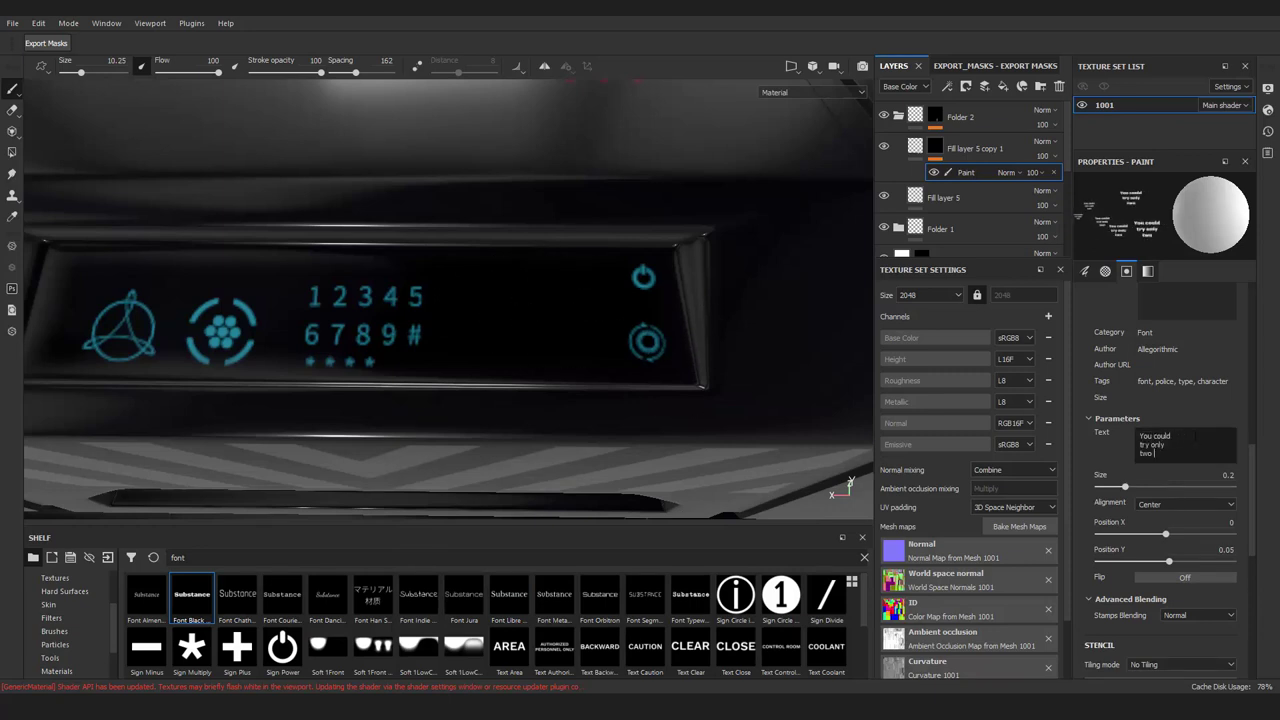
{"action": "type", "text": "times"}
{"action": "mouse_move", "coordinate": [553, 341]}
{"action": "left_mouse_down", "text": "alt"}
{"action": "mouse_move", "coordinate": [530, 316]}
{"action": "mouse_move", "coordinate": [523, 243]}
{"action": "mouse_move", "coordinate": [527, 320]}
{"action": "left_mouse_up", "text": "alt"}
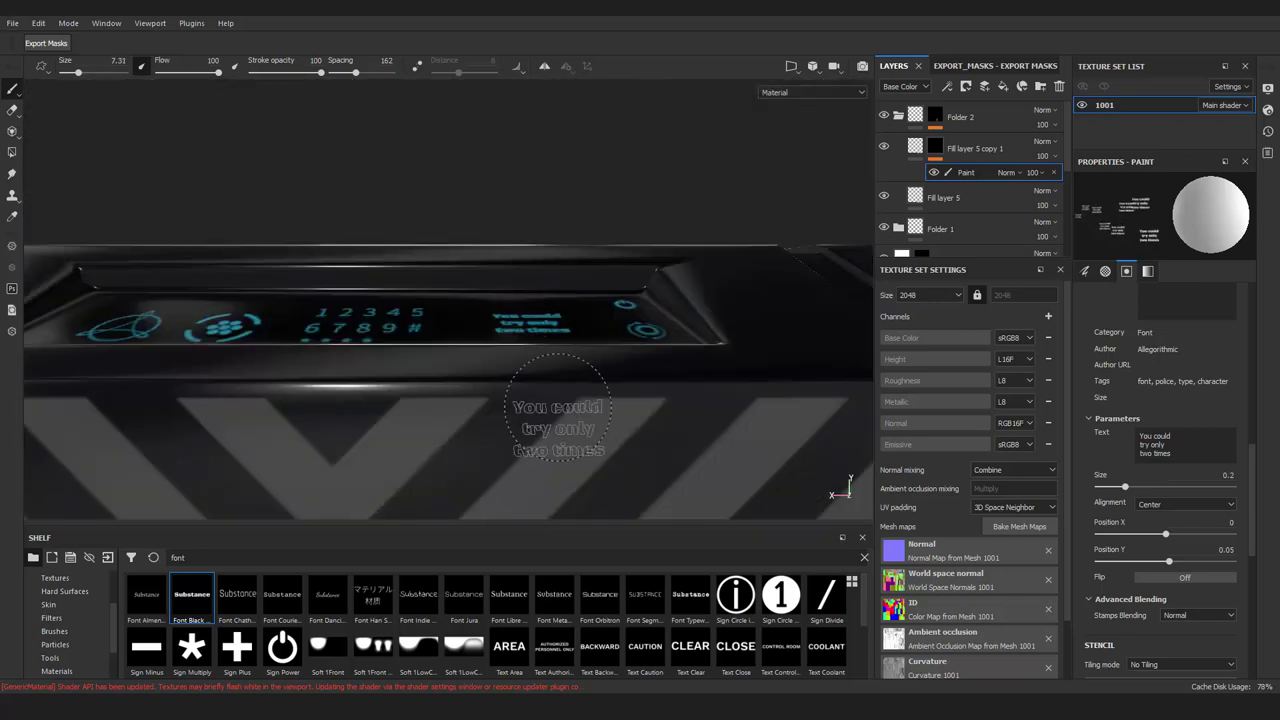
{"action": "left_click_drag", "start_coordinate": [558, 405], "coordinate": [520, 330], "text": "alt"}
Switch the stamp to the circled info sign and frame the door's display panel
{"action": "left_click", "coordinate": [735, 595]}
{"action": "mouse_move", "coordinate": [477, 284]}
{"action": "left_mouse_down", "text": "alt"}
{"action": "mouse_move", "coordinate": [541, 437]}
{"action": "mouse_move", "coordinate": [469, 243]}
{"action": "left_mouse_up", "text": "alt"}
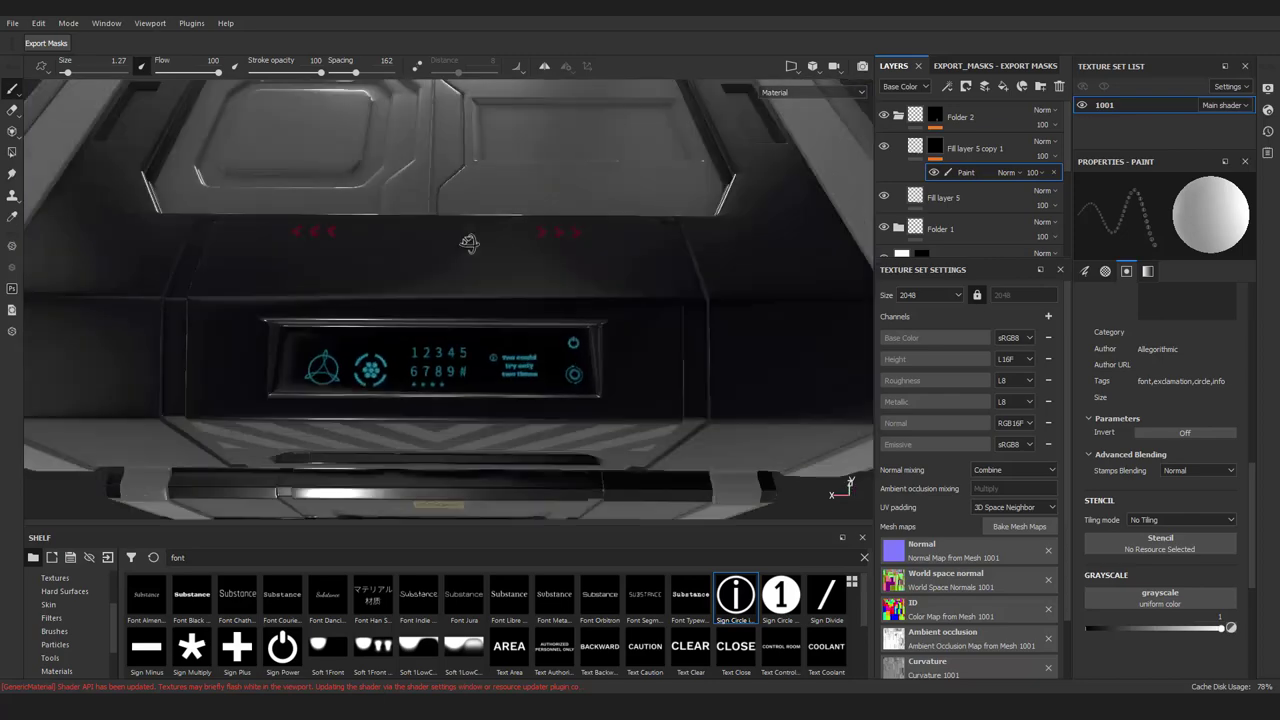
{"action": "right_click_drag", "start_coordinate": [469, 243], "coordinate": [634, 377], "text": "alt"}
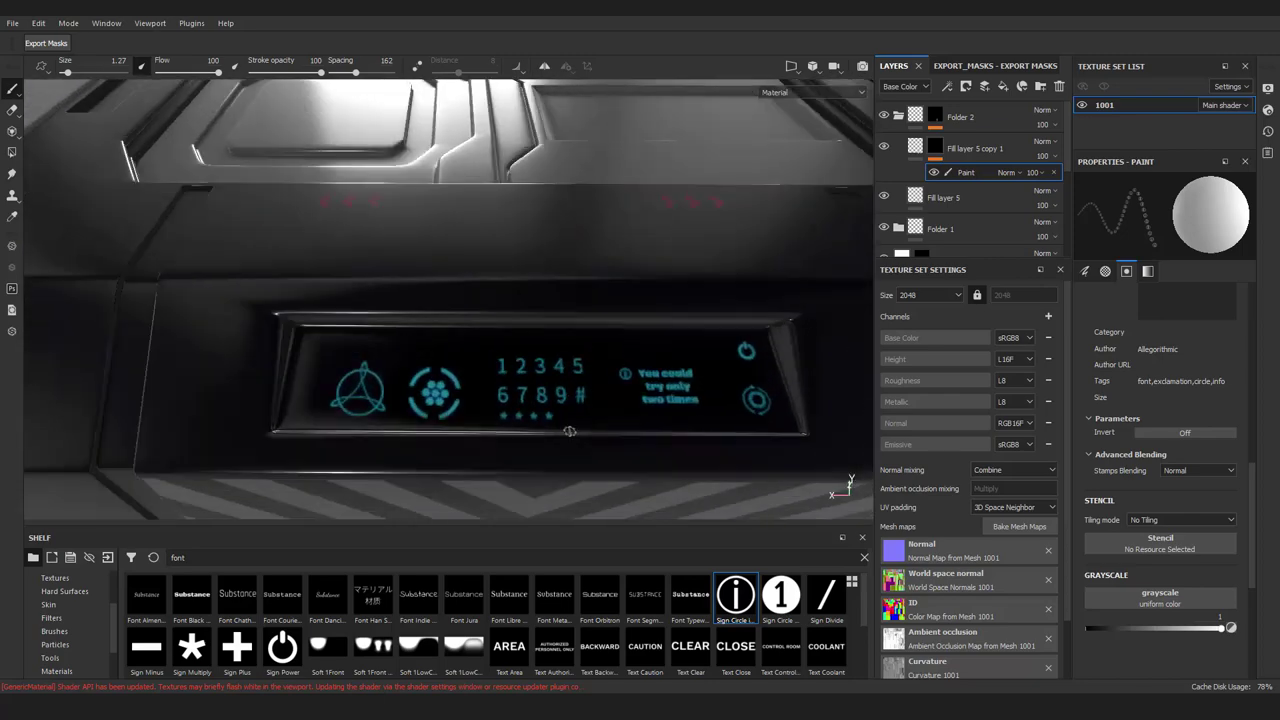
Search the shelf for 'circle' alphas and view the display from above
{"action": "left_click_drag", "start_coordinate": [645, 467], "coordinate": [563, 428], "text": "alt"}
{"action": "scroll", "coordinate": [432, 640], "scroll_direction": "down", "scroll_amount": 3}
{"action": "scroll", "coordinate": [432, 640], "scroll_direction": "down", "scroll_amount": 2}
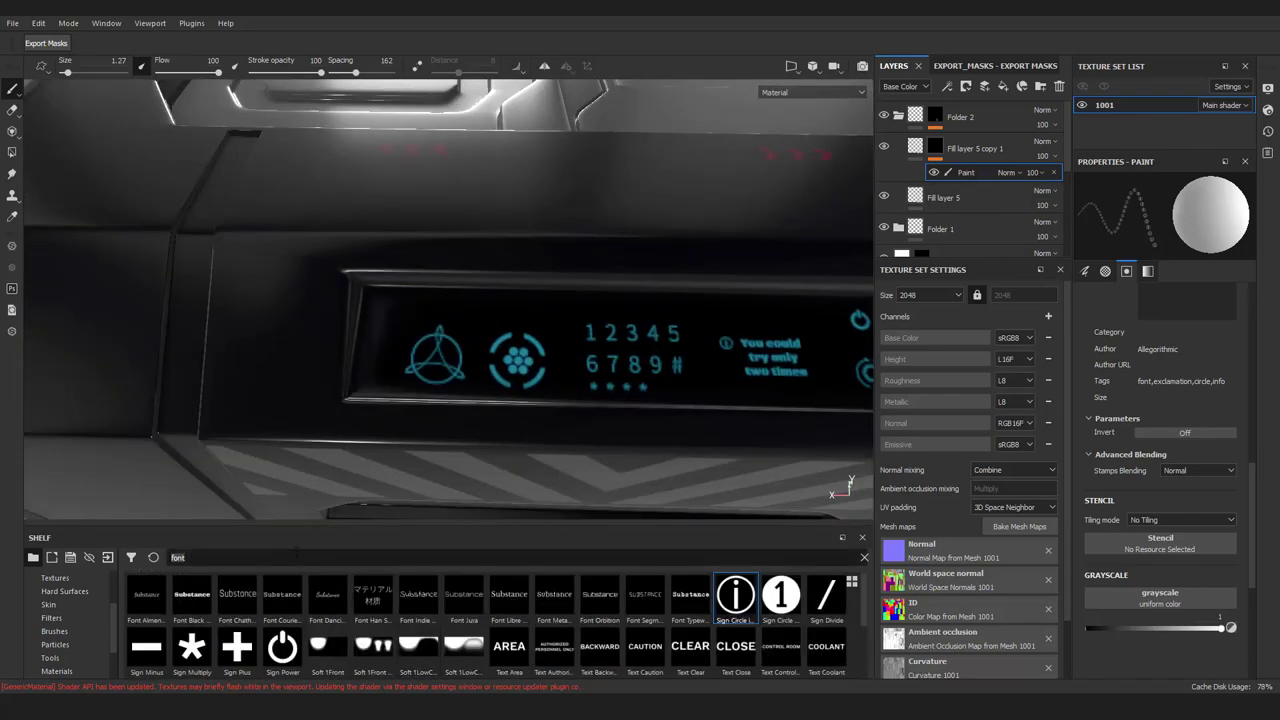
{"action": "type", "text": "circle"}
{"action": "scroll", "coordinate": [1130, 443], "scroll_direction": "up", "scroll_amount": 1}
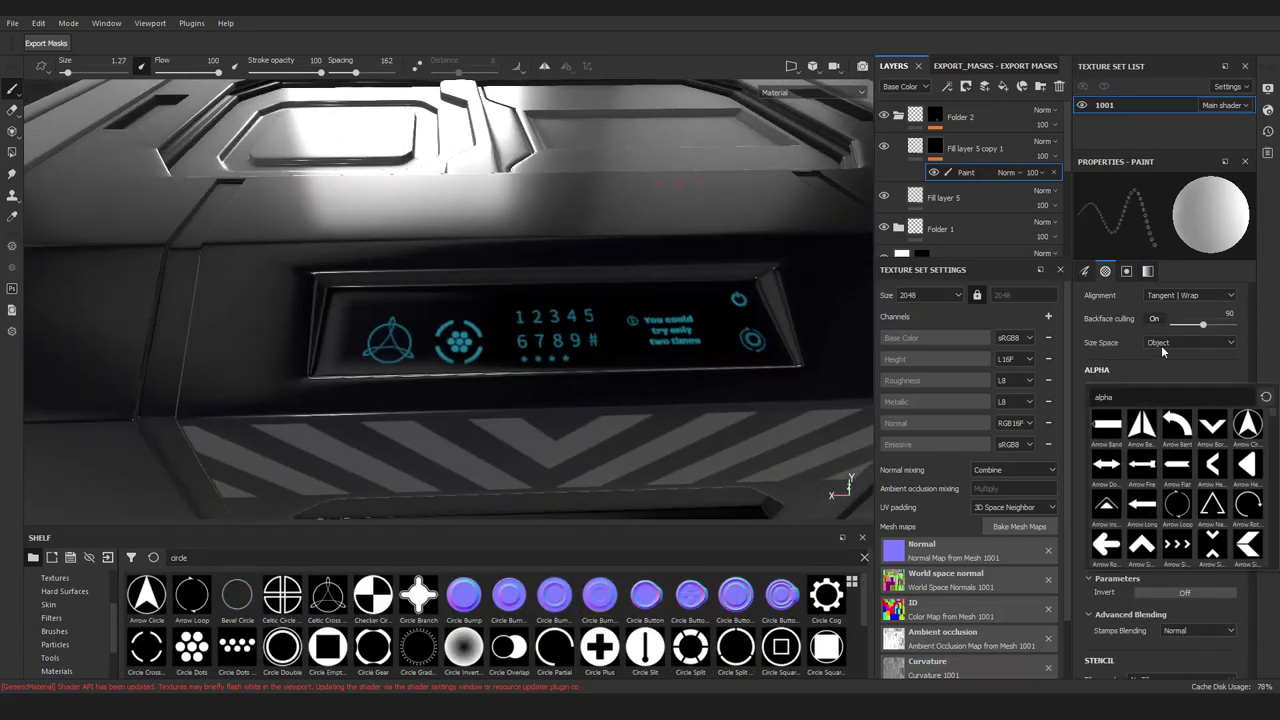
{"action": "scroll", "coordinate": [1130, 443], "scroll_direction": "down", "scroll_amount": 2}
{"action": "left_click_drag", "start_coordinate": [394, 380], "coordinate": [436, 350], "text": "alt"}
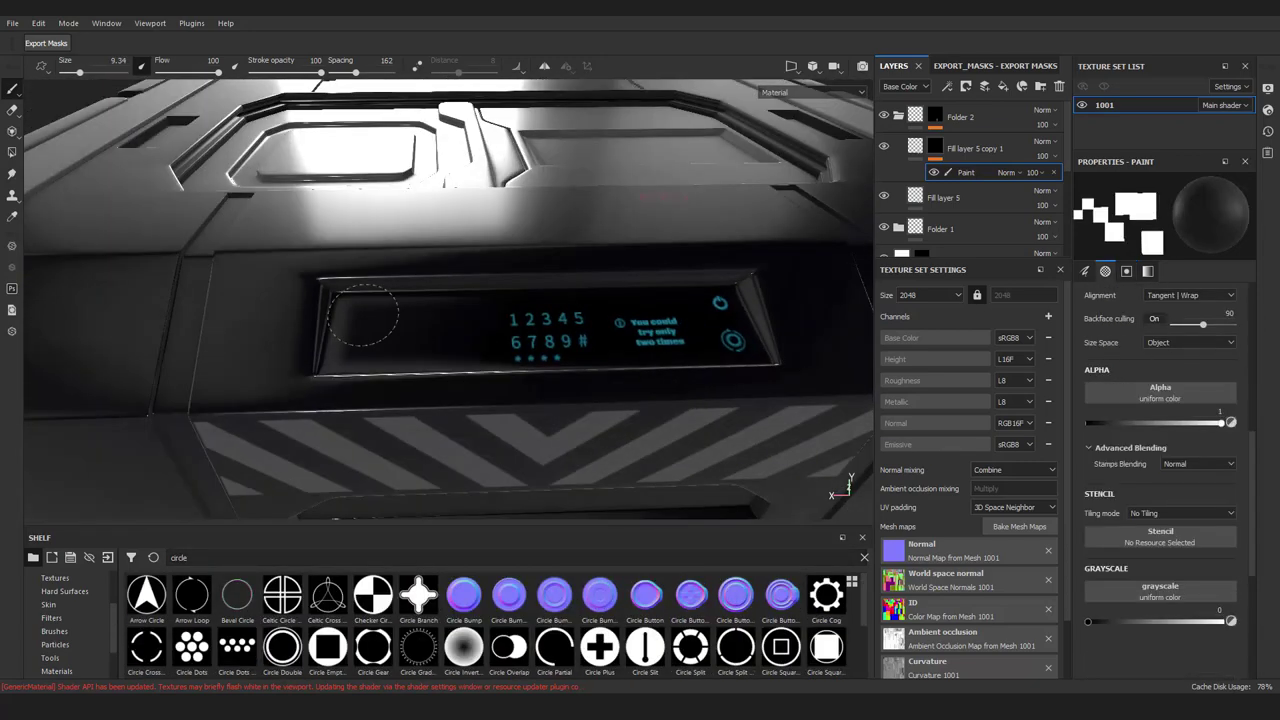
Search the shelf for 'font' and apply Font Chathura as the stamp
{"action": "key", "text": "ctrl+a"}
{"action": "type", "text": "font"}
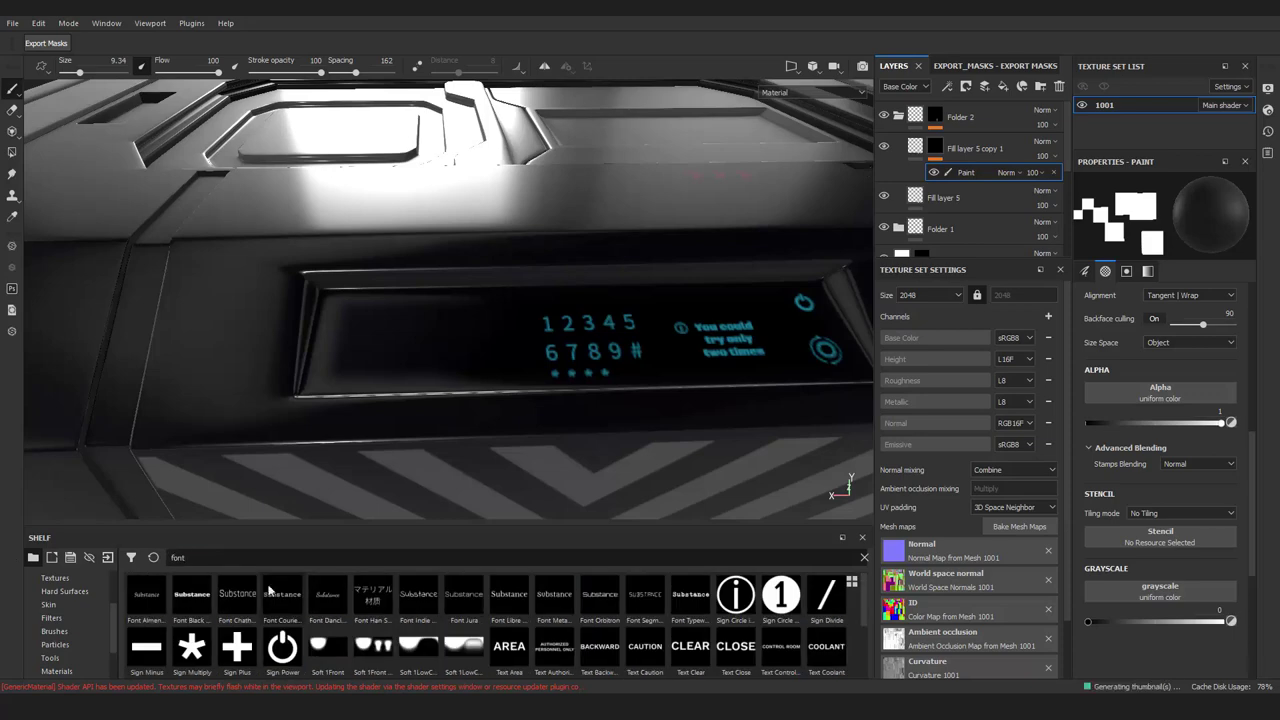
{"action": "left_click", "coordinate": [244, 584]}
{"action": "scroll", "coordinate": [1130, 424], "scroll_direction": "down", "scroll_amount": 2}
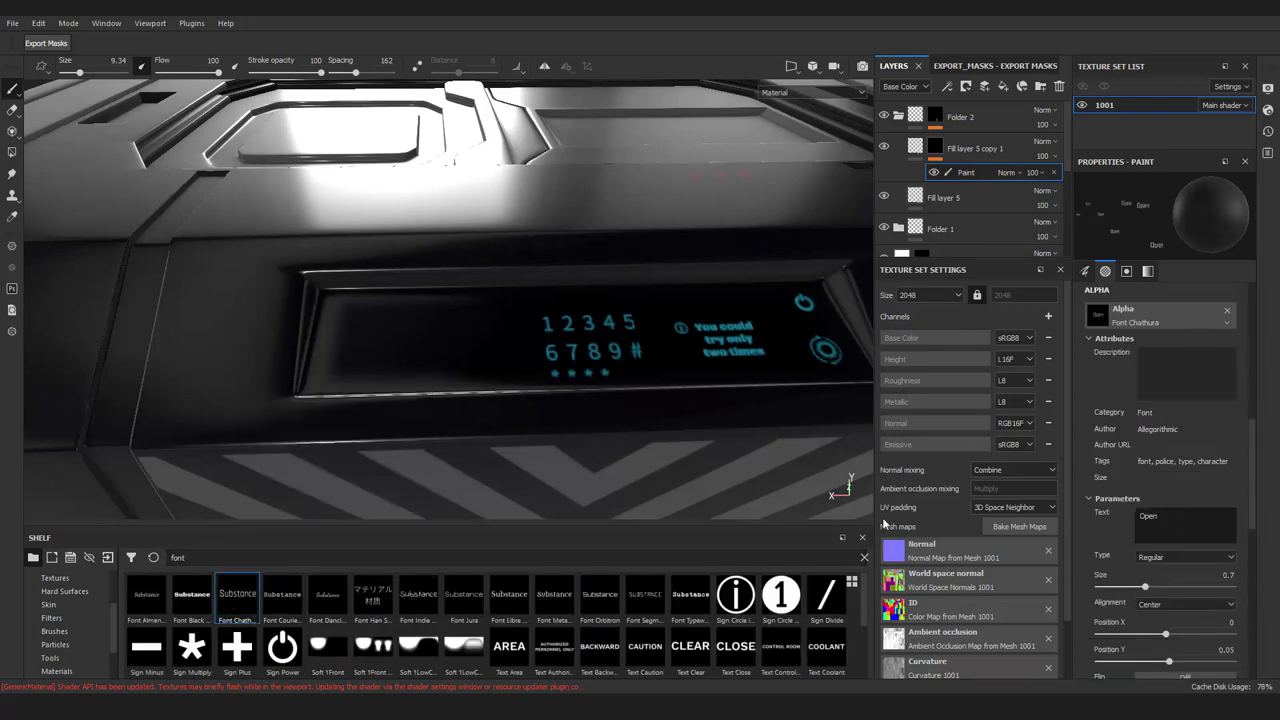
{"action": "type", "text": "Close"}
{"action": "left_click_drag", "start_coordinate": [700, 420], "coordinate": [614, 443], "text": "alt"}
Shrink the brush to suit the keypad and set the Chathura text to 'Open' and 'Close'
{"action": "right_click", "coordinate": [650, 287]}
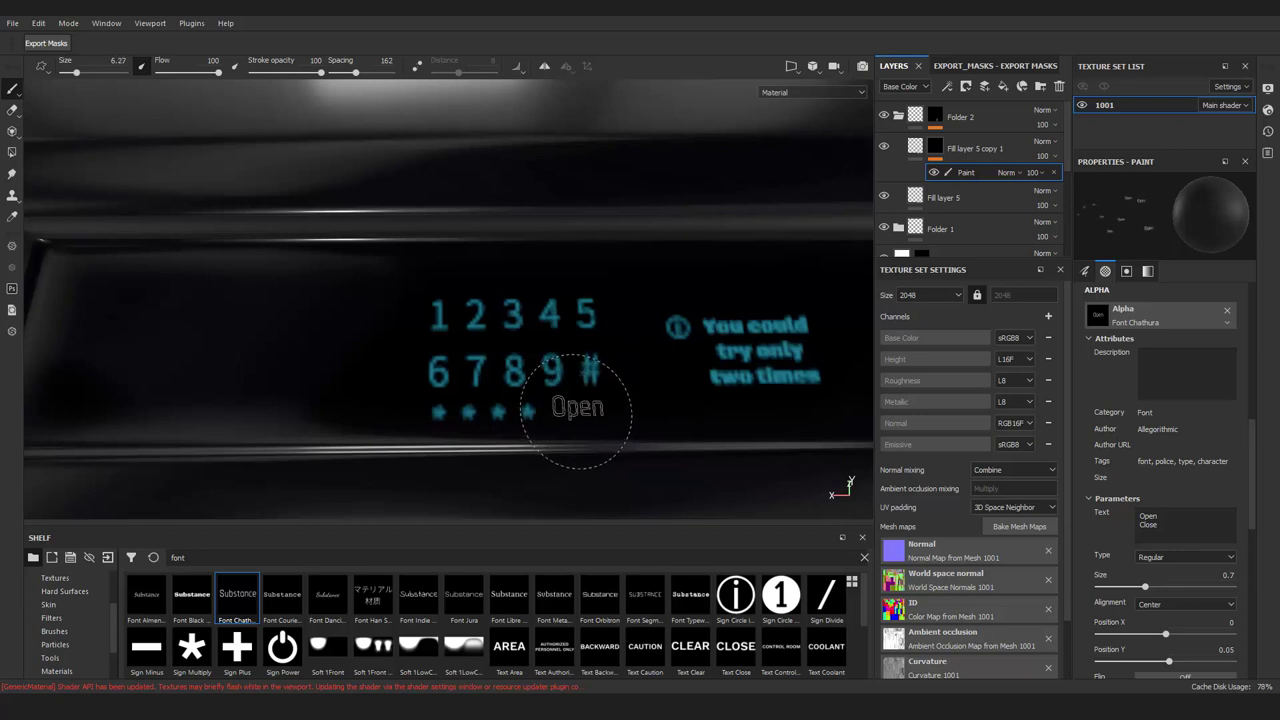
{"action": "scroll", "coordinate": [580, 410], "scroll_direction": "down", "scroll_amount": 2}
{"action": "scroll", "coordinate": [566, 300], "scroll_direction": "down", "scroll_amount": 2}
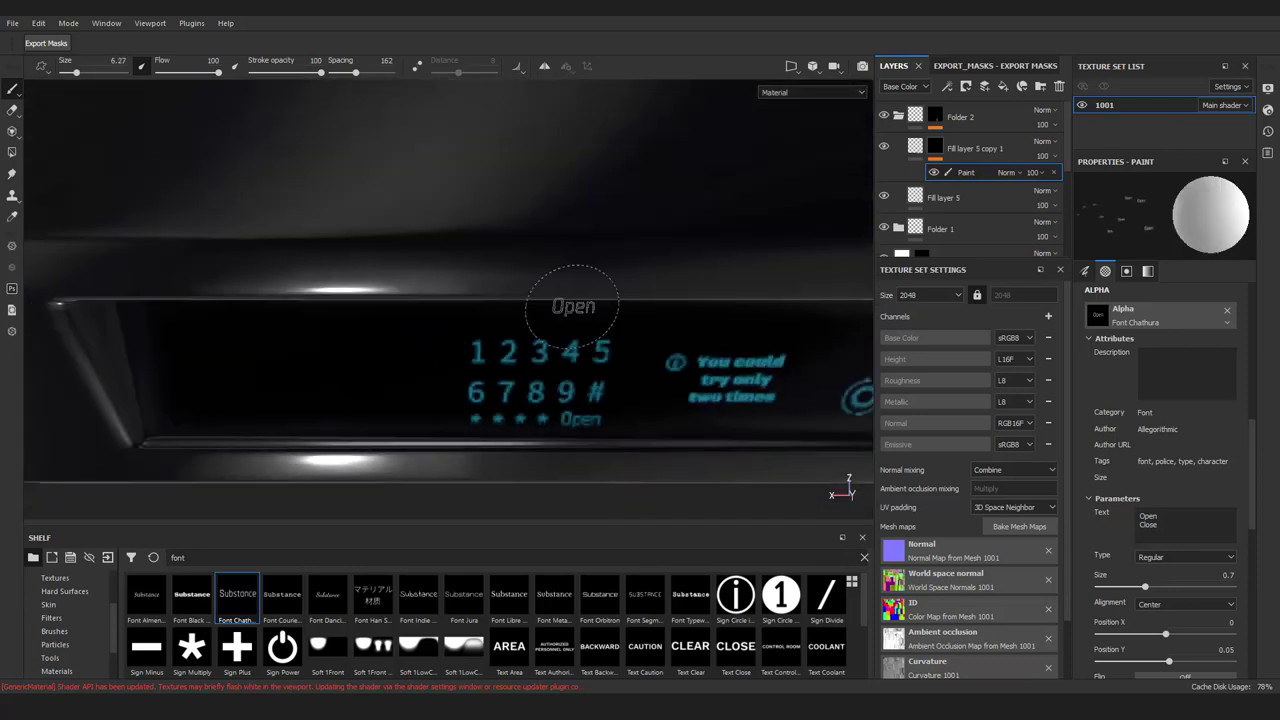
{"action": "scroll", "coordinate": [600, 395], "scroll_direction": "down", "scroll_amount": 3}
{"action": "scroll", "coordinate": [600, 395], "scroll_direction": "up", "scroll_amount": 2}
{"action": "scroll", "coordinate": [586, 409], "scroll_direction": "up", "scroll_amount": 2}
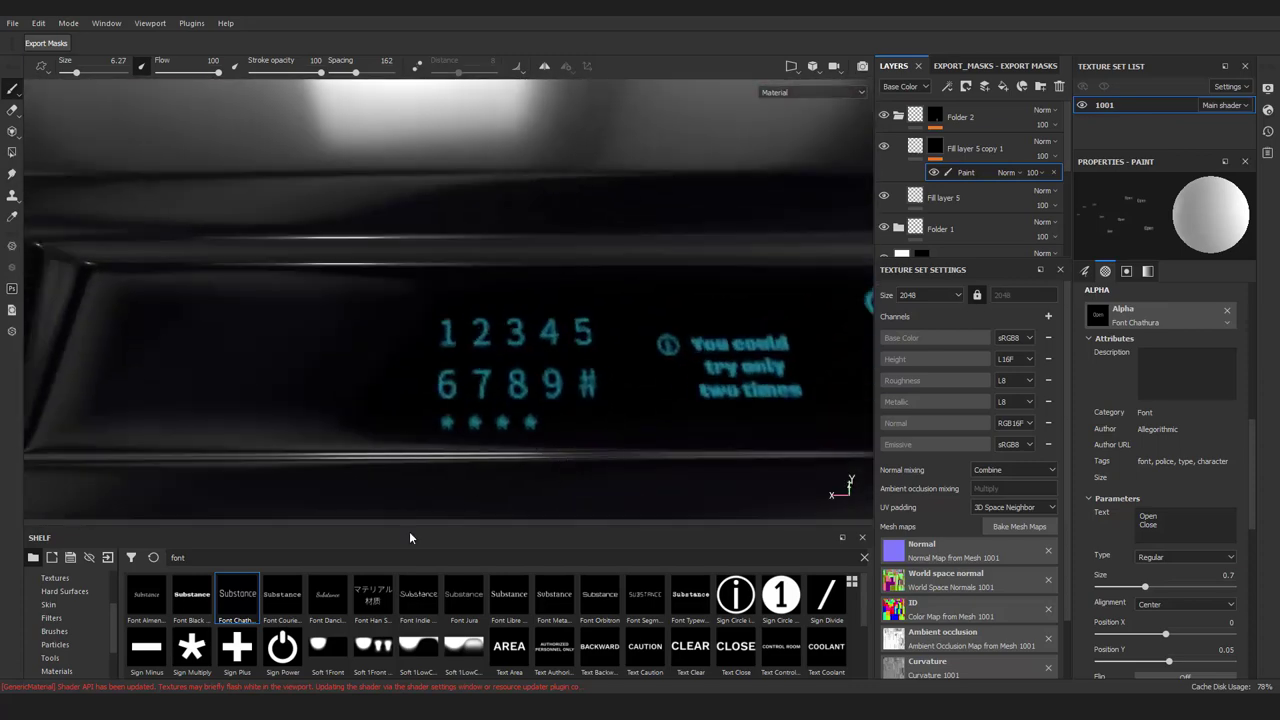
Try the Text Open and Arrow Simple Multiple stamps via 'open' and 'up' searches
{"action": "double_click", "coordinate": [176, 557]}
{"action": "type", "text": "open"}
{"action": "left_click", "coordinate": [145, 580]}
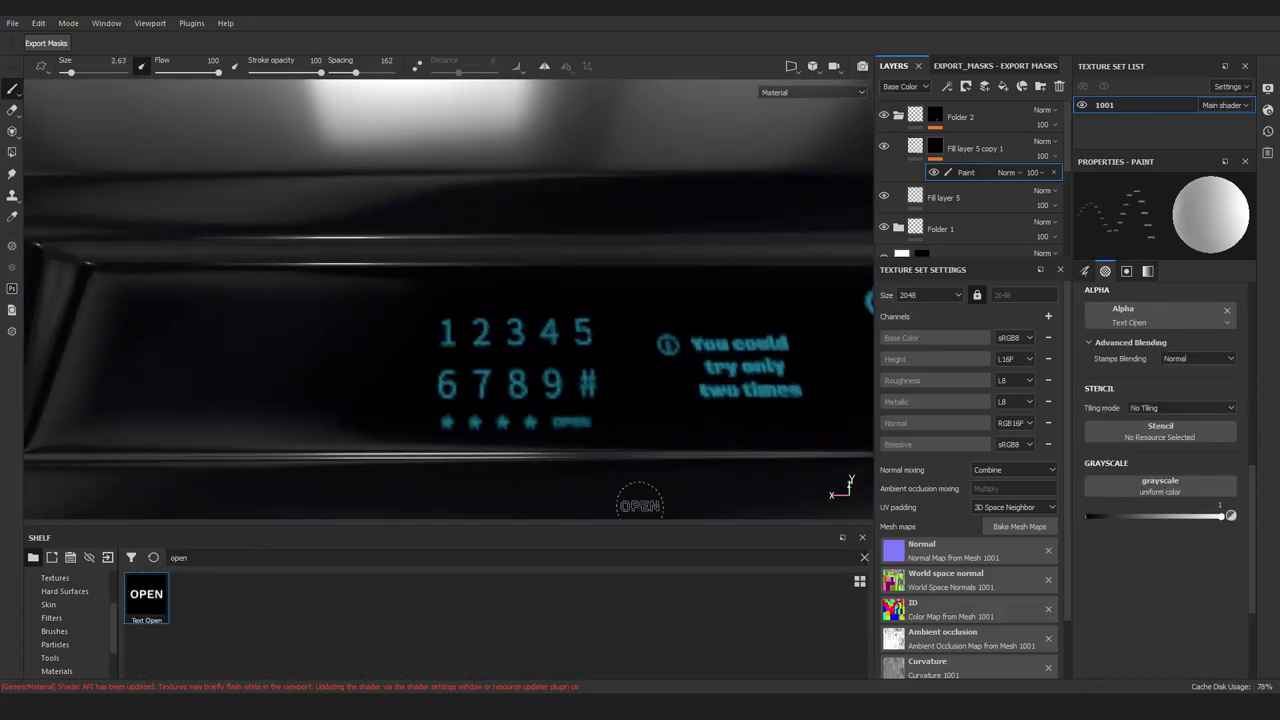
{"action": "scroll", "coordinate": [640, 505], "scroll_direction": "down", "scroll_amount": 1}
{"action": "left_click", "coordinate": [864, 557]}
{"action": "type", "text": "up"}
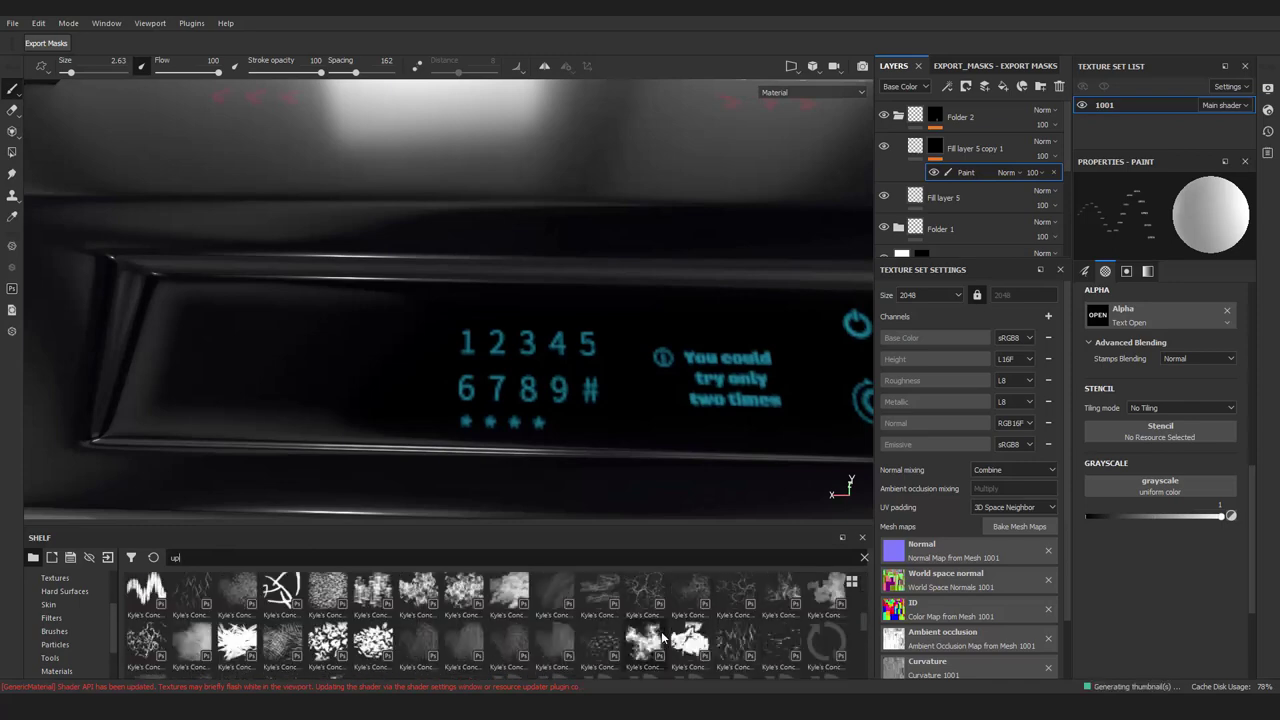
{"action": "left_click", "coordinate": [237, 595]}
Search 'arrow', then 'enter', and apply Triangle Circular as the brush stamp
{"action": "scroll", "coordinate": [596, 428], "scroll_direction": "up", "scroll_amount": 1}
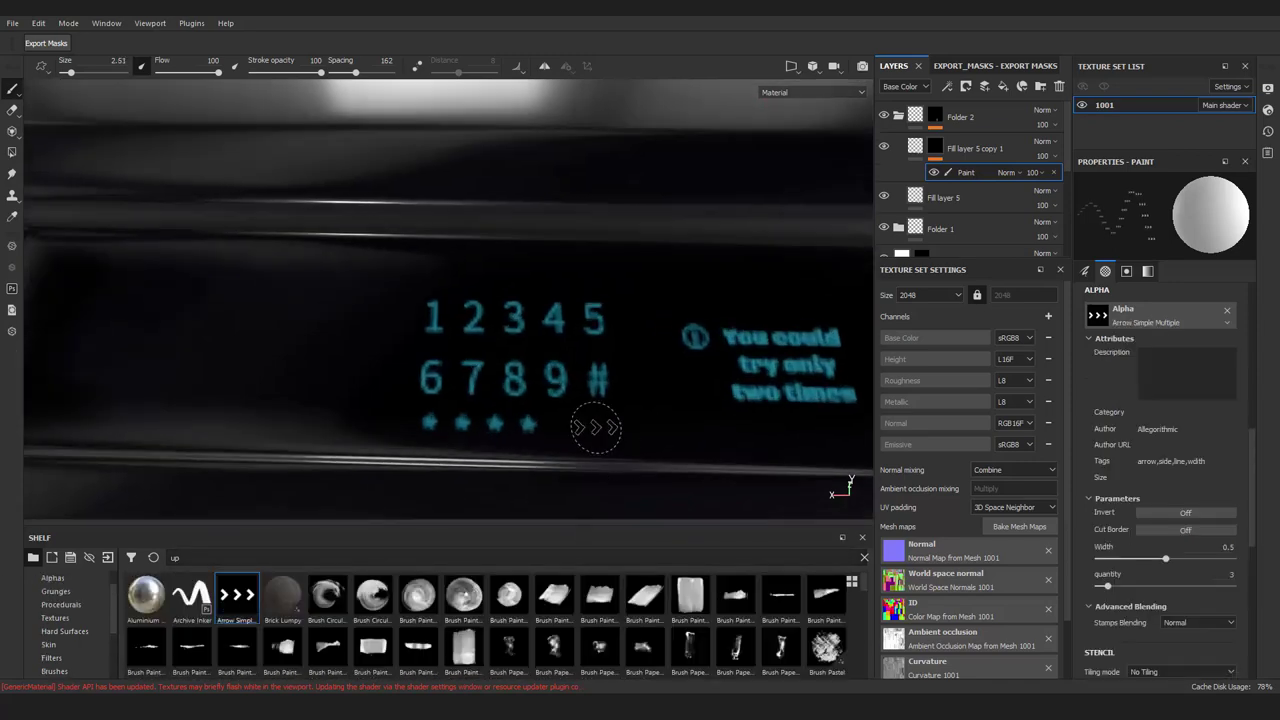
{"action": "left_click_drag", "start_coordinate": [599, 422], "coordinate": [574, 406], "text": "alt"}
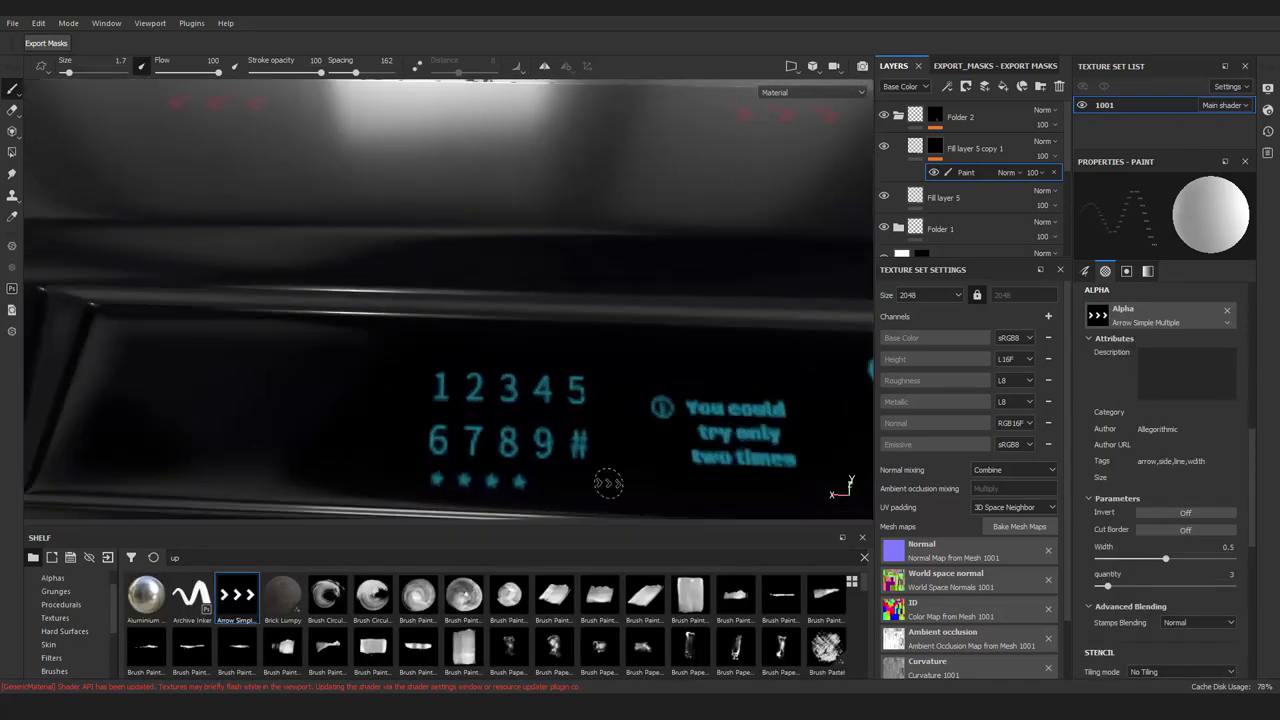
{"action": "scroll", "coordinate": [567, 409], "scroll_direction": "down", "scroll_amount": 3}
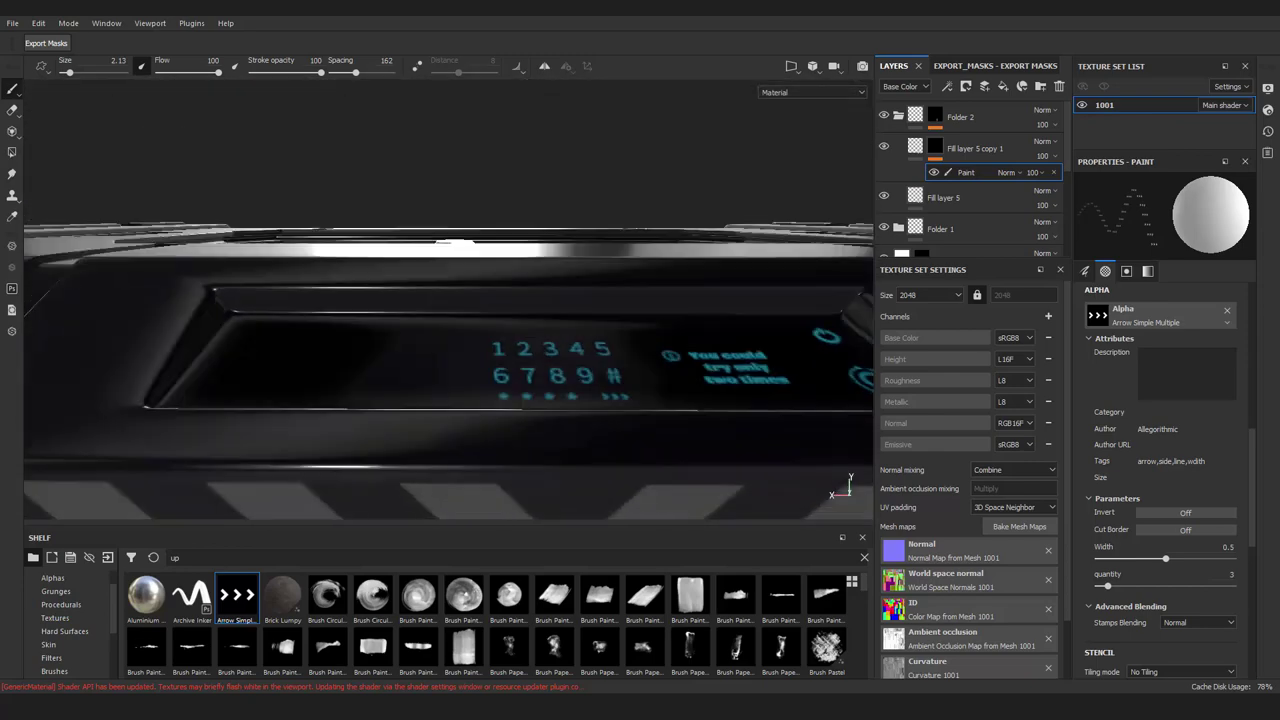
{"action": "left_click_drag", "start_coordinate": [567, 409], "coordinate": [690, 215], "text": "alt"}
{"action": "type", "text": "arrow"}
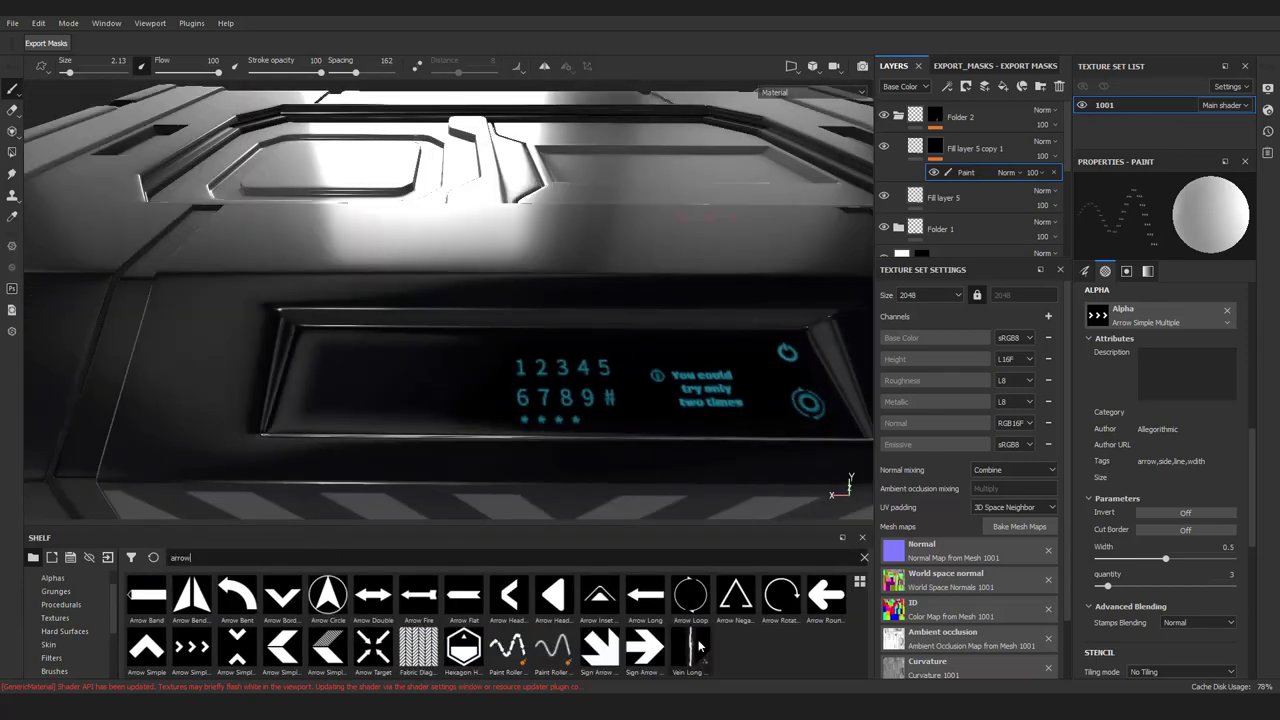
{"action": "key", "text": "BackSpace"}
{"action": "key", "text": "BackSpace"}
{"action": "key", "text": "BackSpace"}
{"action": "type", "text": "enter"}
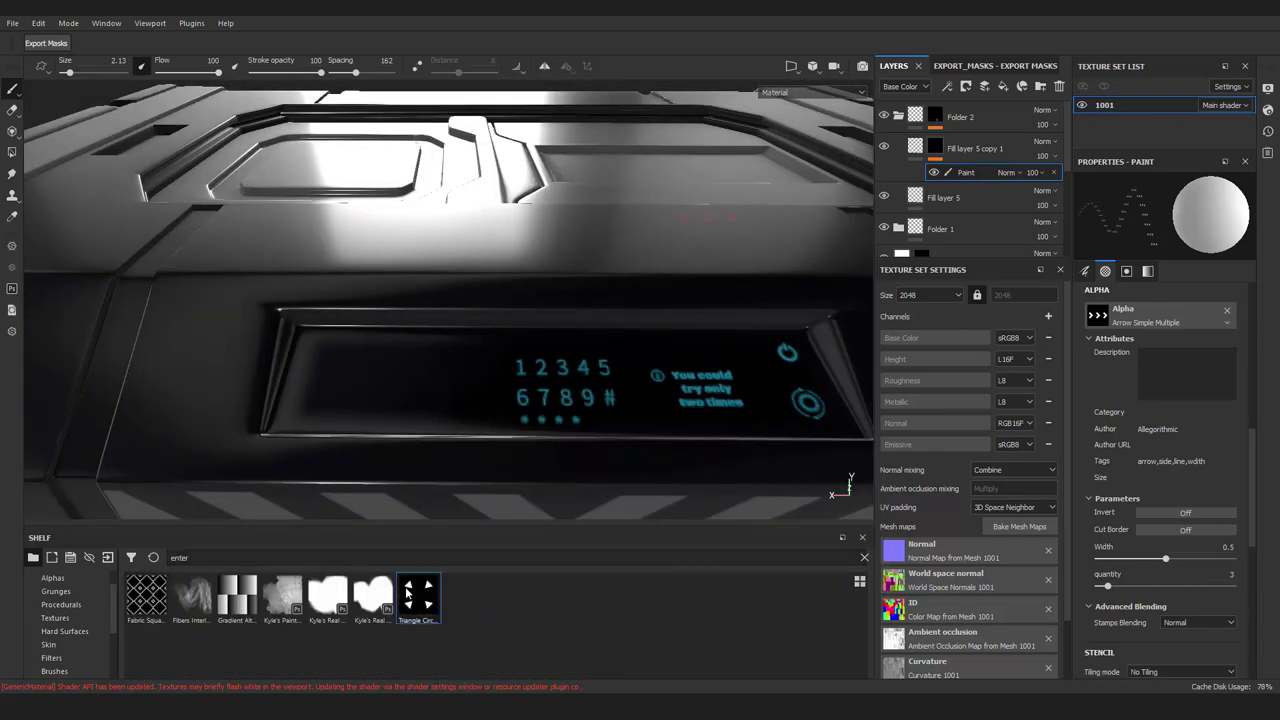
{"action": "left_click", "coordinate": [418, 596]}
Search 'arrow' again and switch the brush stamp to Arrow Head Smooth
{"action": "scroll", "coordinate": [597, 463], "scroll_direction": "up", "scroll_amount": 5}
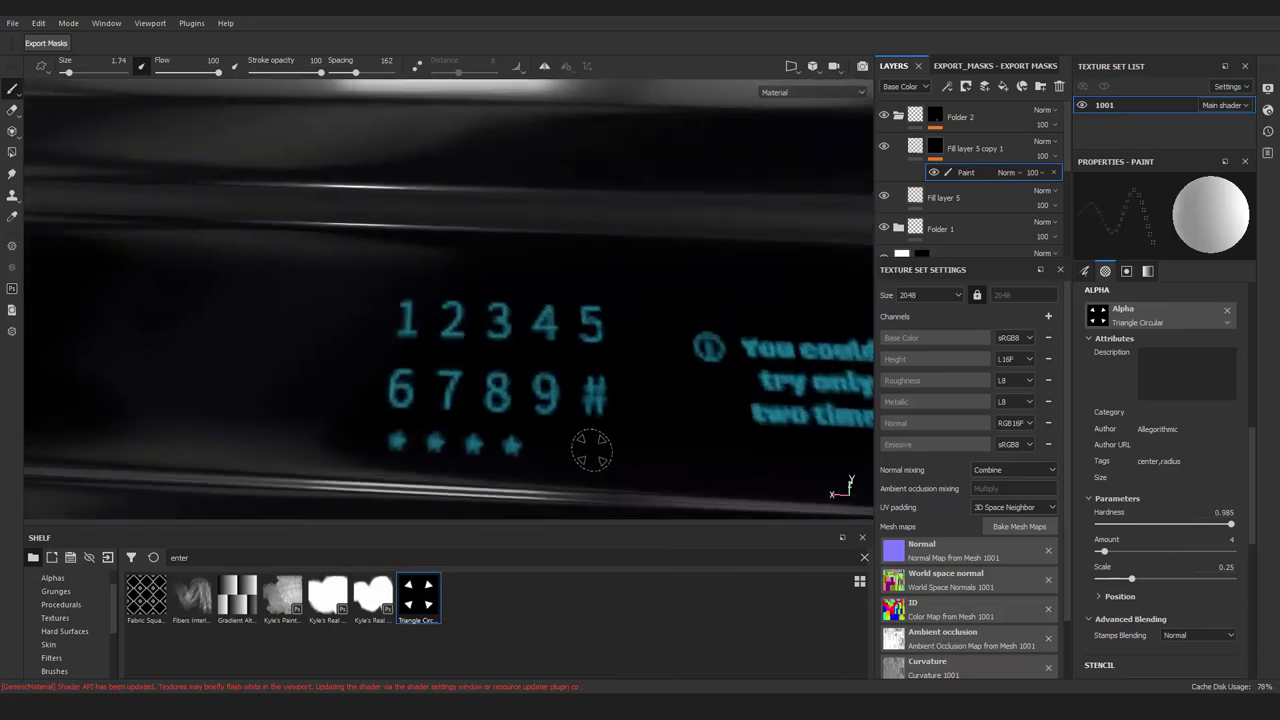
{"action": "scroll", "coordinate": [592, 451], "scroll_direction": "down", "scroll_amount": 5}
{"action": "left_click_drag", "start_coordinate": [592, 451], "coordinate": [600, 430], "text": "alt"}
{"action": "scroll", "coordinate": [607, 424], "scroll_direction": "up", "scroll_amount": 5}
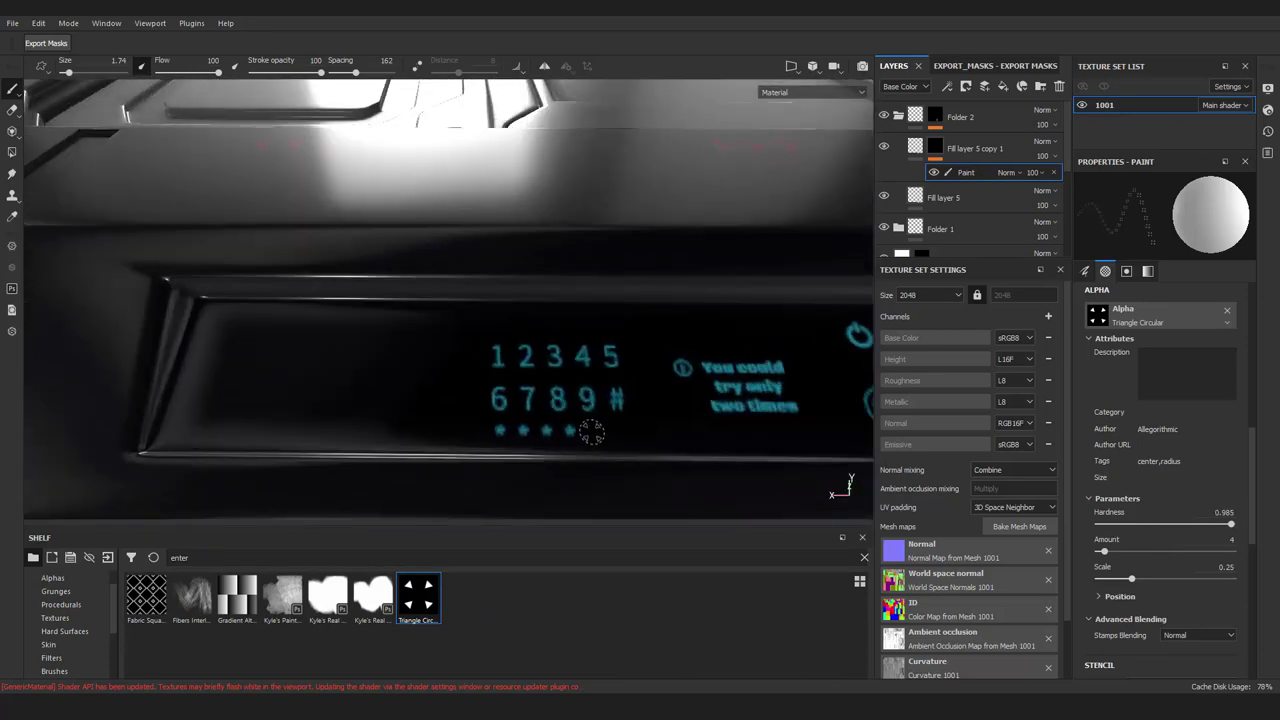
{"action": "left_click_drag", "start_coordinate": [593, 431], "coordinate": [534, 403], "text": "alt"}
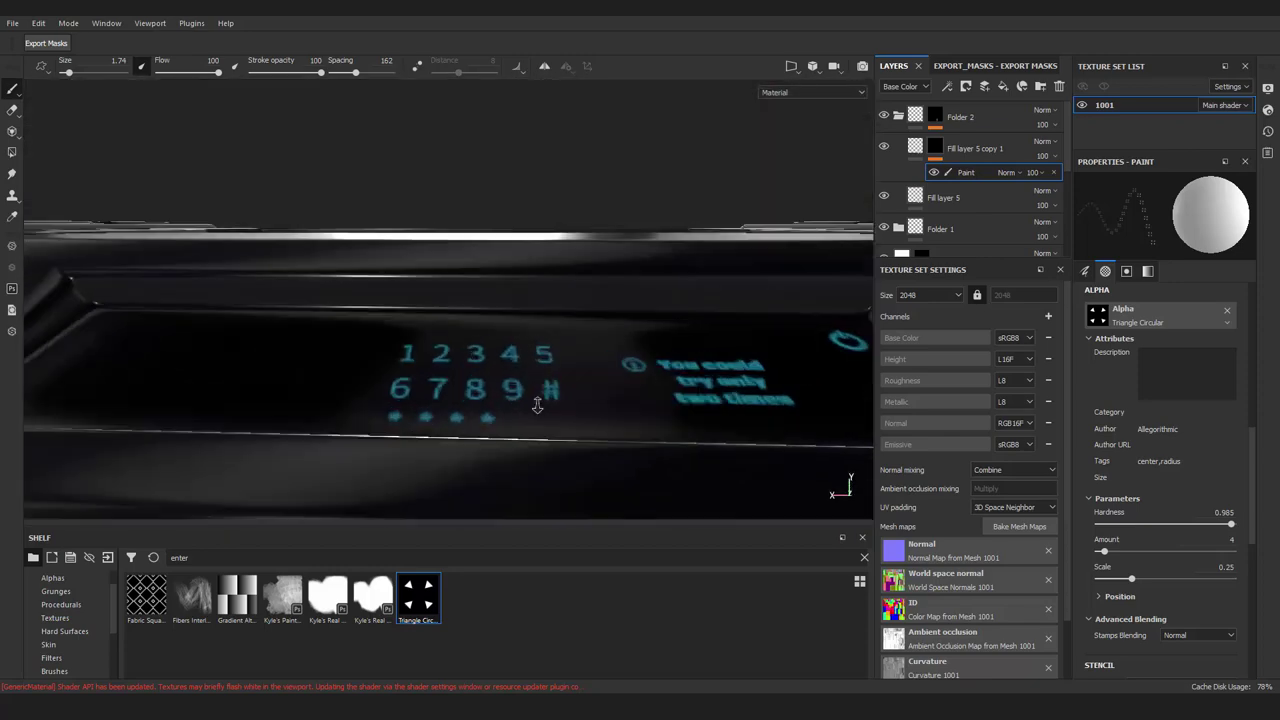
{"action": "type", "text": "arrow"}
{"action": "left_click", "coordinate": [553, 596]}
Stamp a row of small Arrow Loop rings on the keypad screen's left side
{"action": "scroll", "coordinate": [1216, 421], "scroll_direction": "up", "scroll_amount": 2}
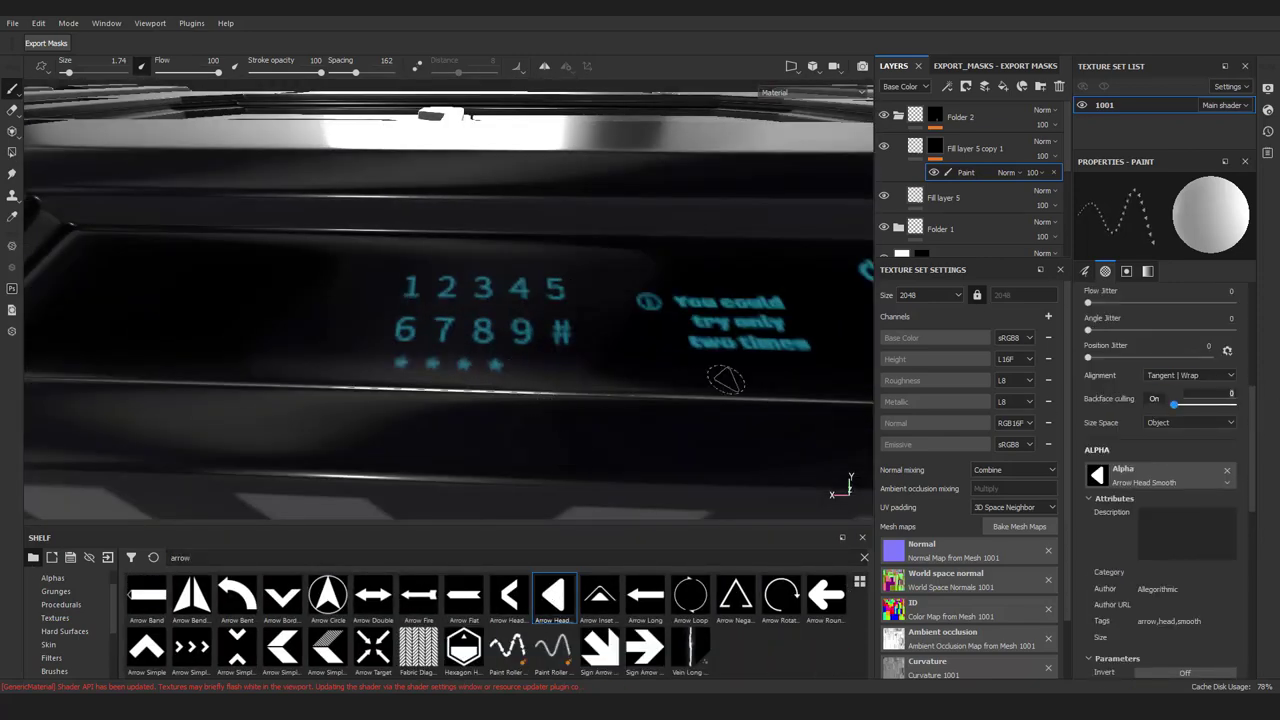
{"action": "scroll", "coordinate": [1180, 450], "scroll_direction": "up", "scroll_amount": 5}
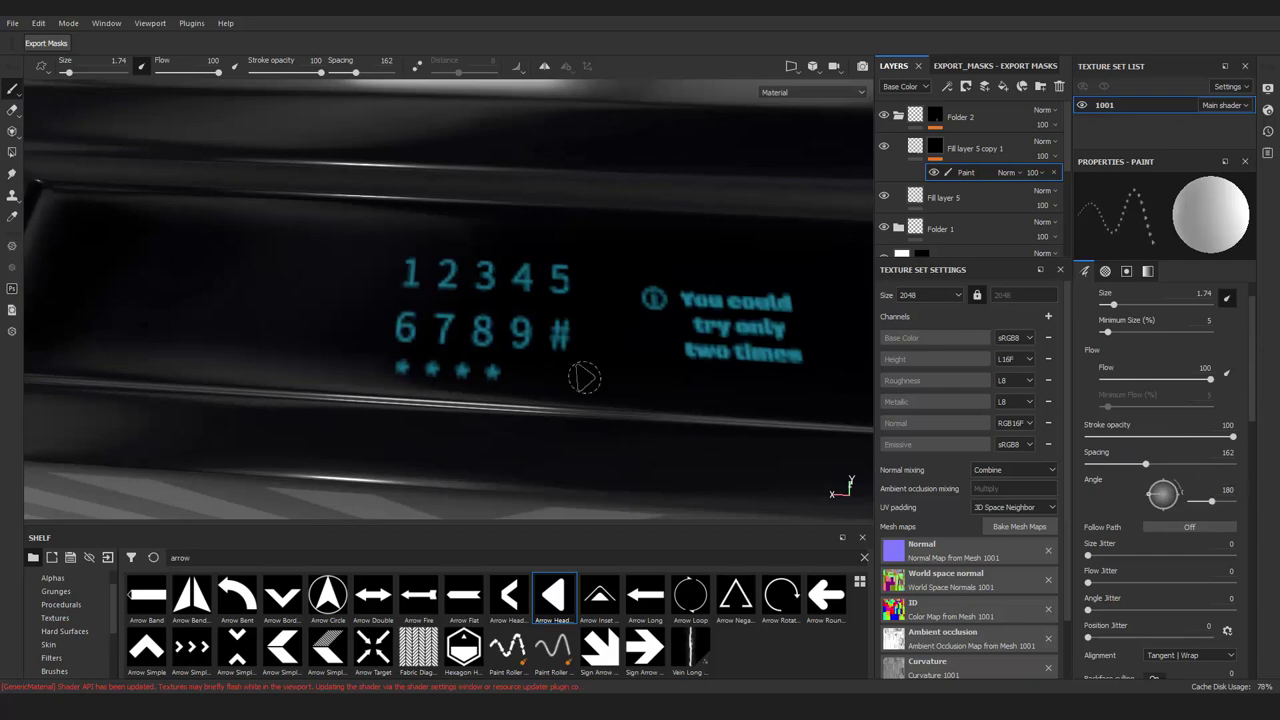
{"action": "mouse_move", "coordinate": [585, 377]}
{"action": "left_mouse_down", "text": "alt"}
{"action": "mouse_move", "coordinate": [568, 387]}
{"action": "mouse_move", "coordinate": [600, 354]}
{"action": "mouse_move", "coordinate": [553, 433]}
{"action": "left_mouse_up", "text": "alt"}
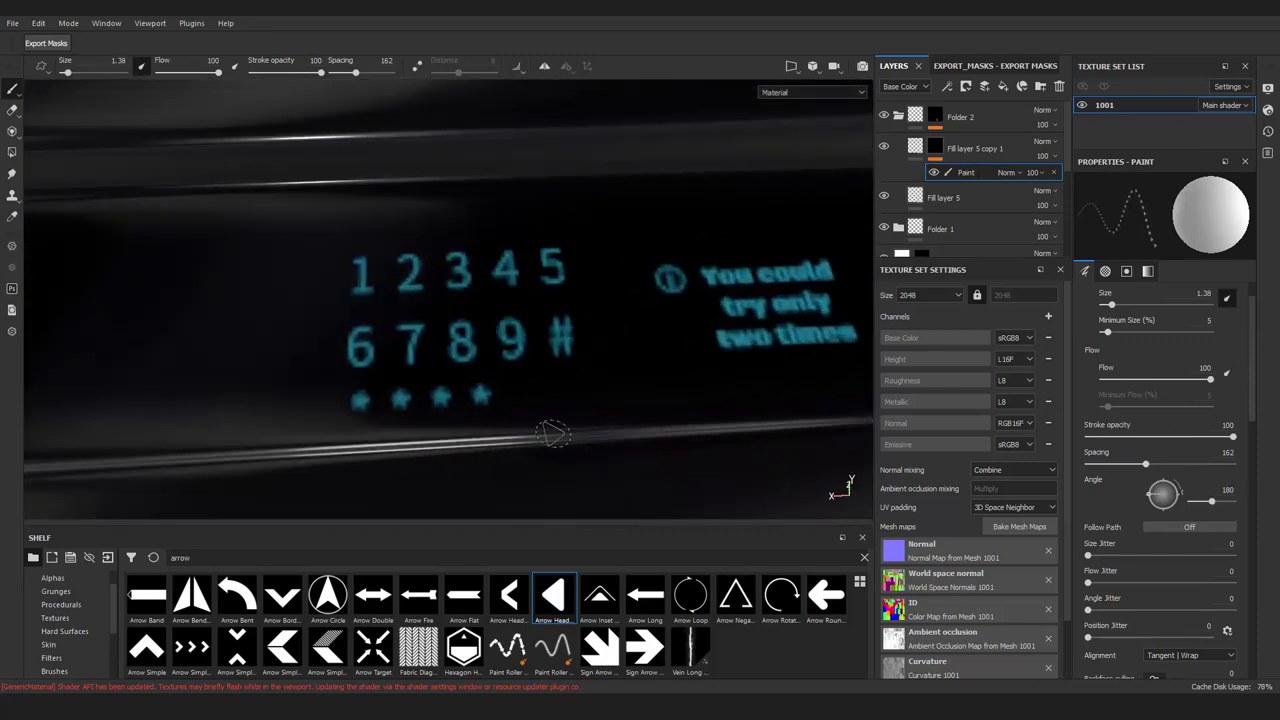
{"action": "mouse_move", "coordinate": [565, 390]}
{"action": "left_mouse_down", "text": "alt"}
{"action": "mouse_move", "coordinate": [657, 410]}
{"action": "mouse_move", "coordinate": [487, 378]}
{"action": "mouse_move", "coordinate": [571, 303]}
{"action": "mouse_move", "coordinate": [586, 380]}
{"action": "mouse_move", "coordinate": [640, 340]}
{"action": "left_mouse_up", "text": "alt"}
{"action": "left_click", "coordinate": [690, 595]}
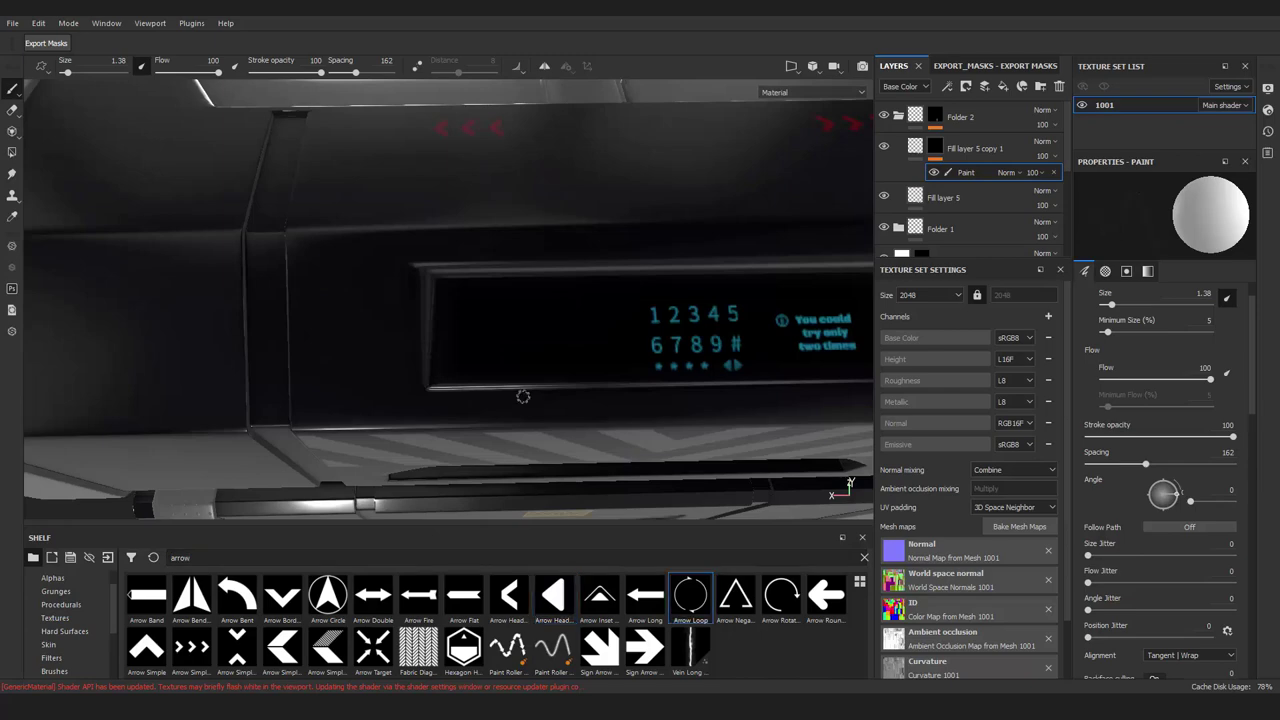
{"action": "mouse_move", "coordinate": [523, 391]}
{"action": "left_mouse_down", "text": "alt"}
{"action": "mouse_move", "coordinate": [594, 434]}
{"action": "mouse_move", "coordinate": [414, 377]}
{"action": "mouse_move", "coordinate": [463, 356]}
{"action": "left_mouse_up", "text": "alt"}
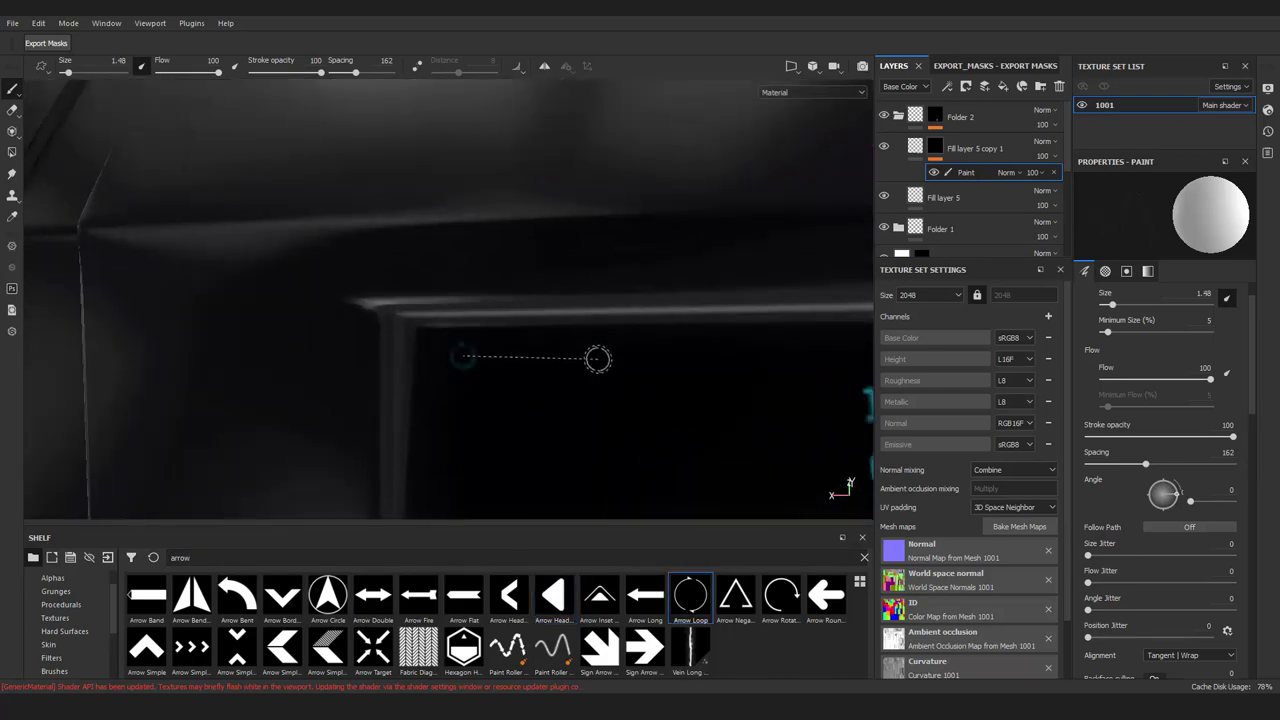
Stamp two small Arrow Inset triangle arrows on the screen's left side
{"action": "mouse_move", "coordinate": [600, 446]}
{"action": "left_mouse_down", "text": "alt"}
{"action": "mouse_move", "coordinate": [423, 337]}
{"action": "mouse_move", "coordinate": [378, 342]}
{"action": "left_mouse_up", "text": "alt"}
{"action": "mouse_move", "coordinate": [503, 409]}
{"action": "left_mouse_down", "text": "alt"}
{"action": "mouse_move", "coordinate": [614, 317]}
{"action": "mouse_move", "coordinate": [491, 271]}
{"action": "mouse_move", "coordinate": [596, 602]}
{"action": "left_mouse_up", "text": "alt"}
{"action": "left_click", "coordinate": [596, 602]}
{"action": "mouse_move", "coordinate": [480, 430]}
{"action": "left_mouse_down", "text": "alt"}
{"action": "mouse_move", "coordinate": [423, 380]}
{"action": "mouse_move", "coordinate": [457, 346]}
{"action": "mouse_move", "coordinate": [423, 363]}
{"action": "mouse_move", "coordinate": [486, 432]}
{"action": "mouse_move", "coordinate": [471, 457]}
{"action": "mouse_move", "coordinate": [408, 402]}
{"action": "mouse_move", "coordinate": [429, 277]}
{"action": "left_mouse_up", "text": "alt"}
Set Arrow Loop as the stamp with brush size about 3.84
{"action": "scroll", "coordinate": [429, 277], "scroll_direction": "up", "scroll_amount": 3}
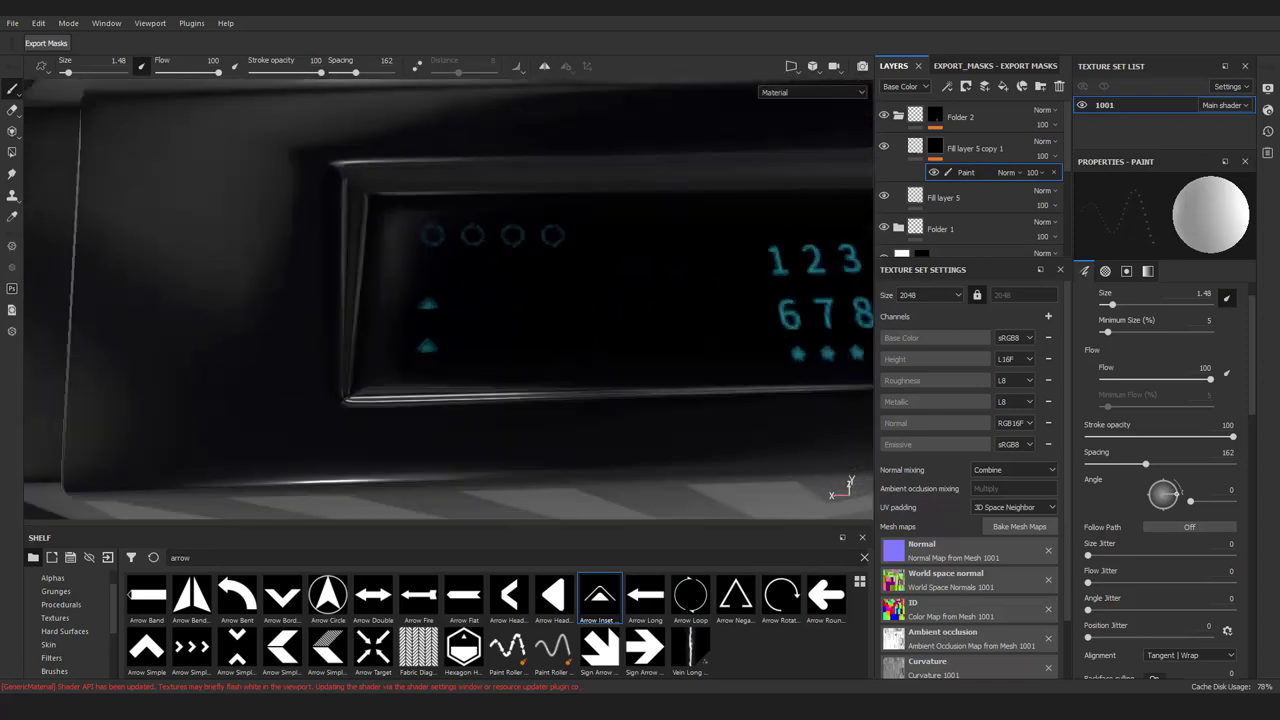
{"action": "right_click_drag", "start_coordinate": [532, 231], "coordinate": [520, 230], "text": "ctrl"}
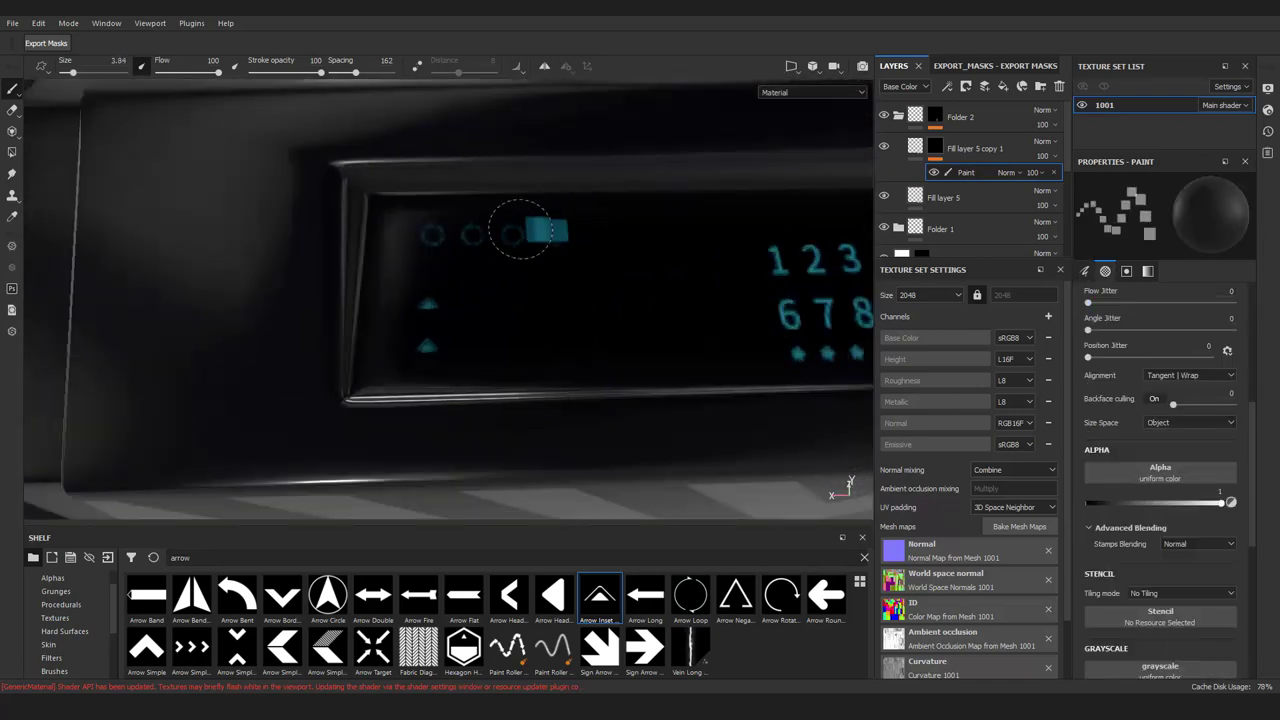
{"action": "scroll", "coordinate": [1240, 380], "scroll_direction": "down", "scroll_amount": 1}
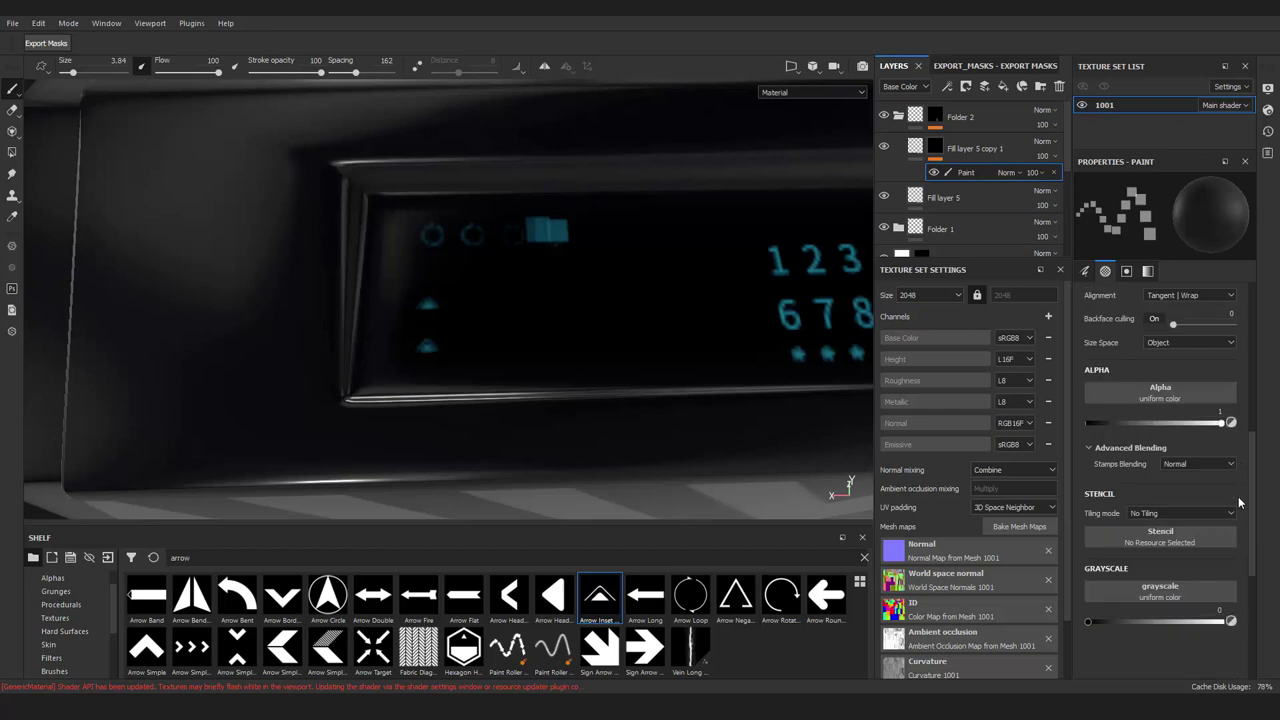
{"action": "scroll", "coordinate": [1240, 380], "scroll_direction": "down", "scroll_amount": 1}
{"action": "left_click_drag", "start_coordinate": [690, 595], "coordinate": [459, 360]}
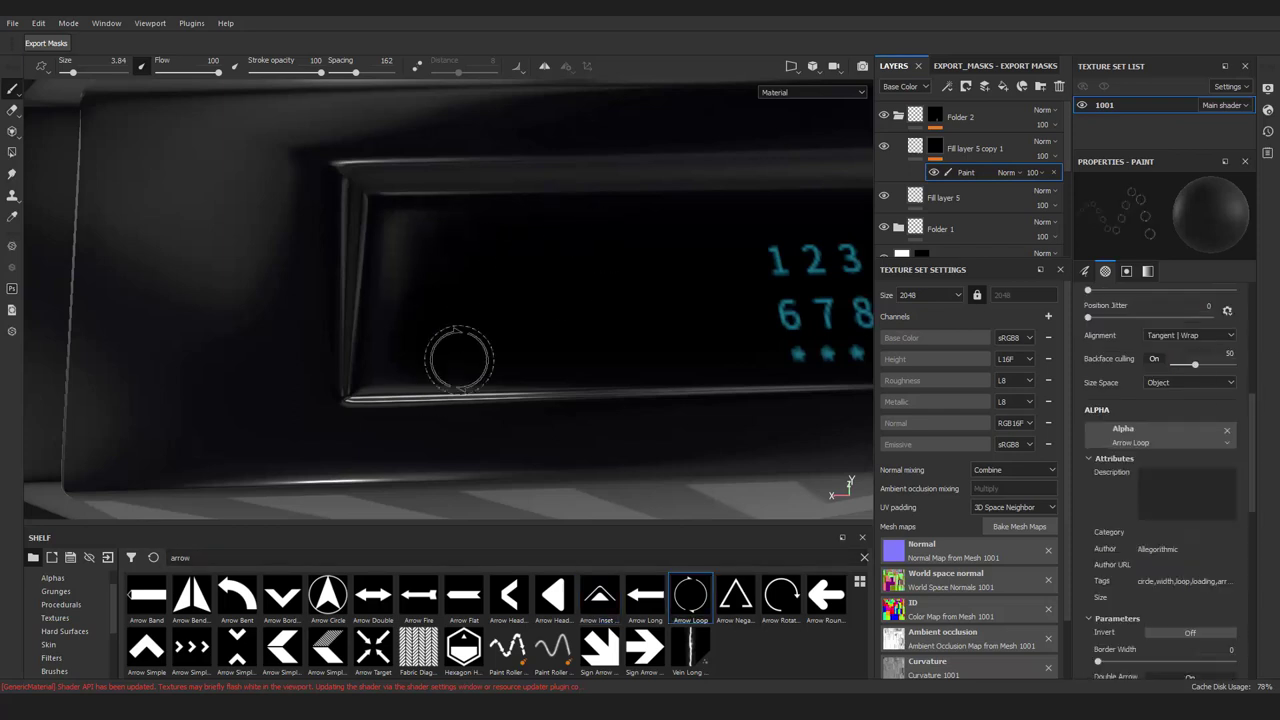
Shrink the brush to about 1.17 and stamp a row of loop rings across the screen
{"action": "right_click_drag", "start_coordinate": [508, 310], "coordinate": [466, 249], "text": "ctrl"}
{"action": "left_click_drag", "start_coordinate": [466, 249], "coordinate": [430, 275], "text": "alt"}
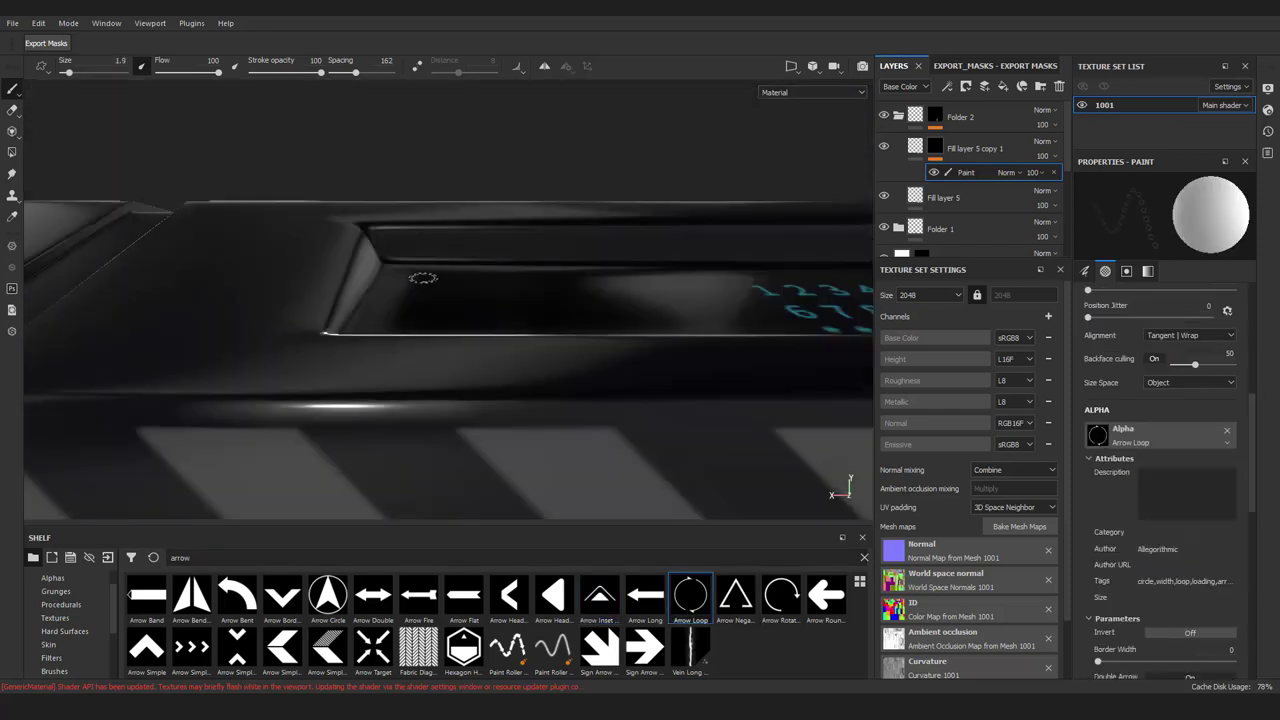
{"action": "left_click_drag", "start_coordinate": [566, 414], "coordinate": [479, 319], "text": "alt"}
{"action": "right_click_drag", "start_coordinate": [479, 319], "coordinate": [479, 319], "text": "ctrl"}
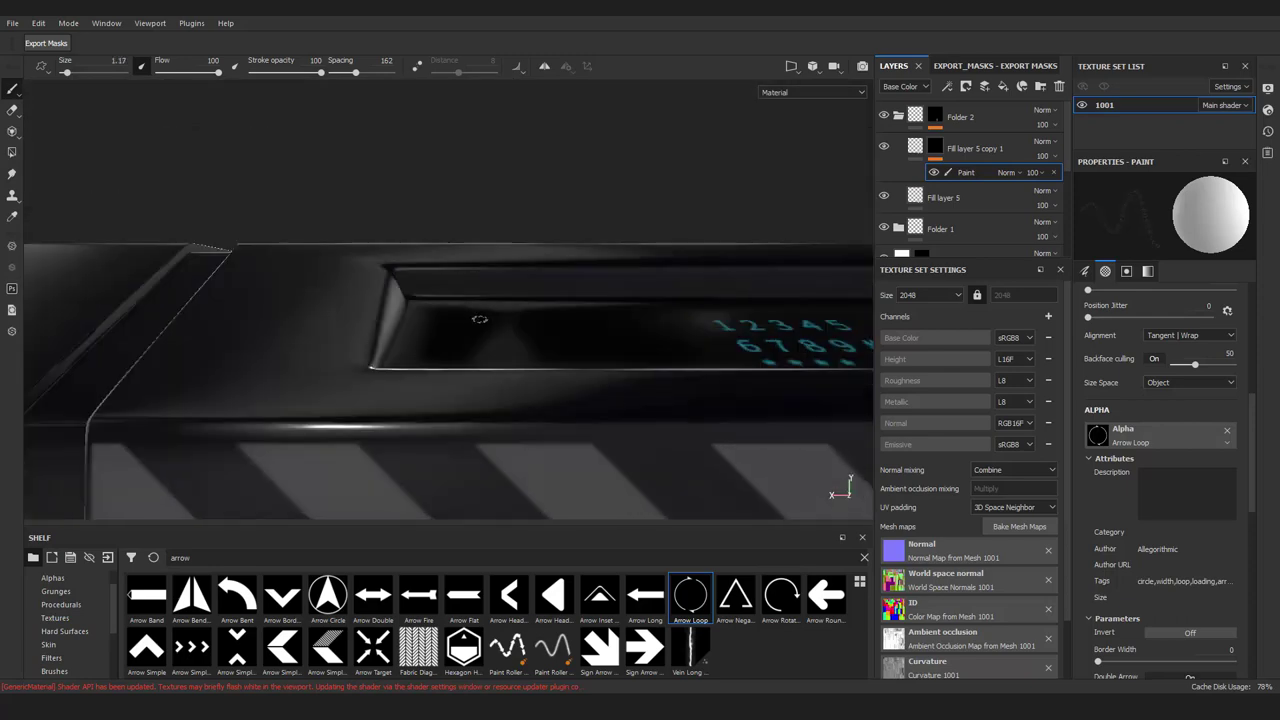
{"action": "left_click", "coordinate": [557, 328], "text": "shift"}
{"action": "mouse_move", "coordinate": [593, 313]}
{"action": "left_mouse_down", "text": "alt"}
{"action": "mouse_move", "coordinate": [523, 371]}
{"action": "mouse_move", "coordinate": [517, 340]}
{"action": "mouse_move", "coordinate": [459, 394]}
{"action": "left_mouse_up", "text": "alt"}
Stamp a cyan Arrow Circle at brush size about 6.35
{"action": "left_click", "coordinate": [600, 595]}
{"action": "left_click_drag", "start_coordinate": [588, 462], "coordinate": [525, 471], "text": "alt"}
{"action": "left_click", "coordinate": [327, 595]}
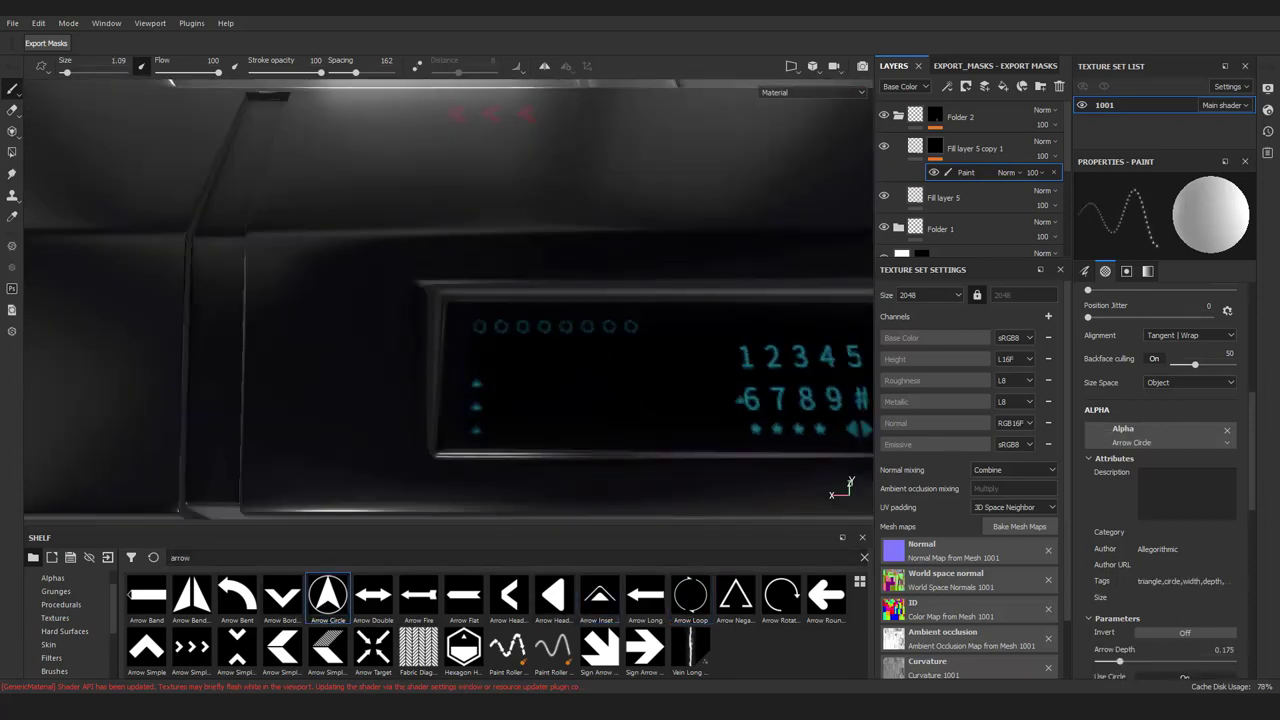
{"action": "right_click_drag", "start_coordinate": [560, 394], "coordinate": [582, 394], "text": "ctrl"}
{"action": "left_click", "coordinate": [582, 394]}
{"action": "mouse_move", "coordinate": [582, 394]}
{"action": "left_mouse_down", "text": "alt"}
{"action": "mouse_move", "coordinate": [615, 420]}
{"action": "mouse_move", "coordinate": [586, 537]}
{"action": "left_mouse_up", "text": "alt"}
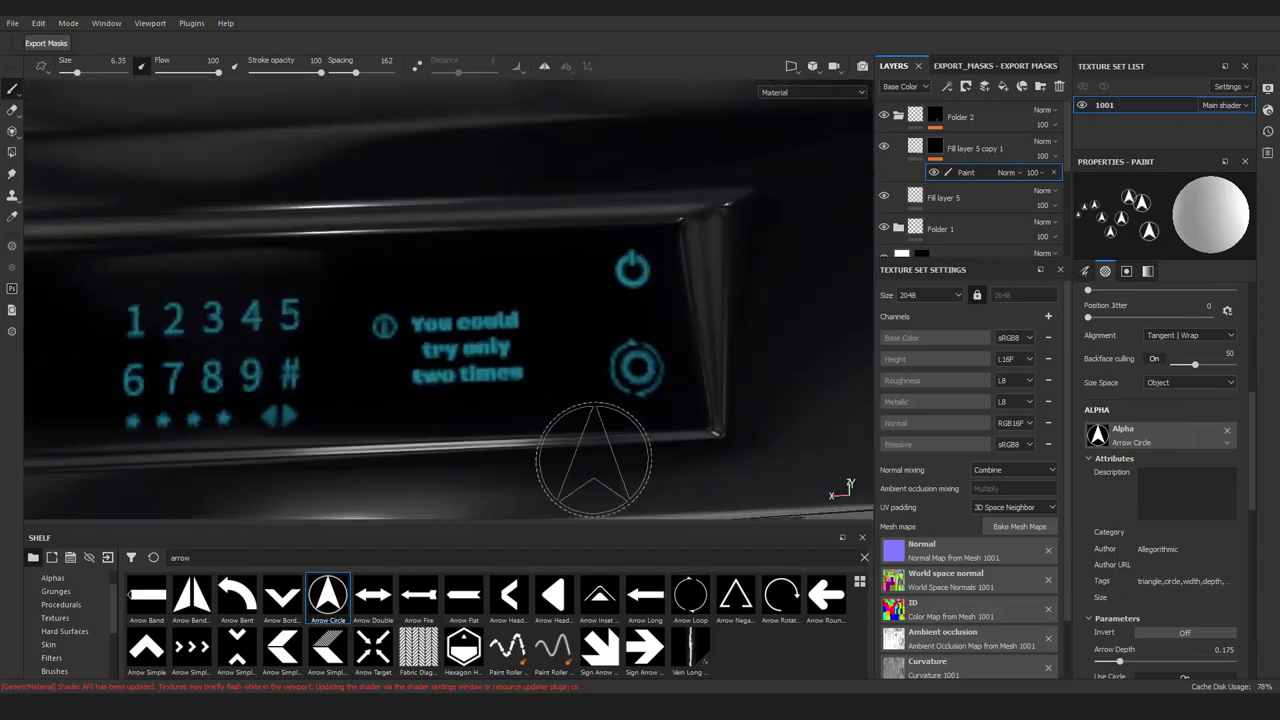
Shrink the brush to about 1.2 and choose the Arrow Simple Stripes shape
{"action": "right_click_drag", "start_coordinate": [586, 400], "coordinate": [536, 330], "text": "ctrl"}
{"action": "mouse_move", "coordinate": [466, 328]}
{"action": "left_mouse_down", "text": "alt"}
{"action": "mouse_move", "coordinate": [534, 266]}
{"action": "mouse_move", "coordinate": [524, 368]}
{"action": "mouse_move", "coordinate": [491, 433]}
{"action": "left_mouse_up", "text": "alt"}
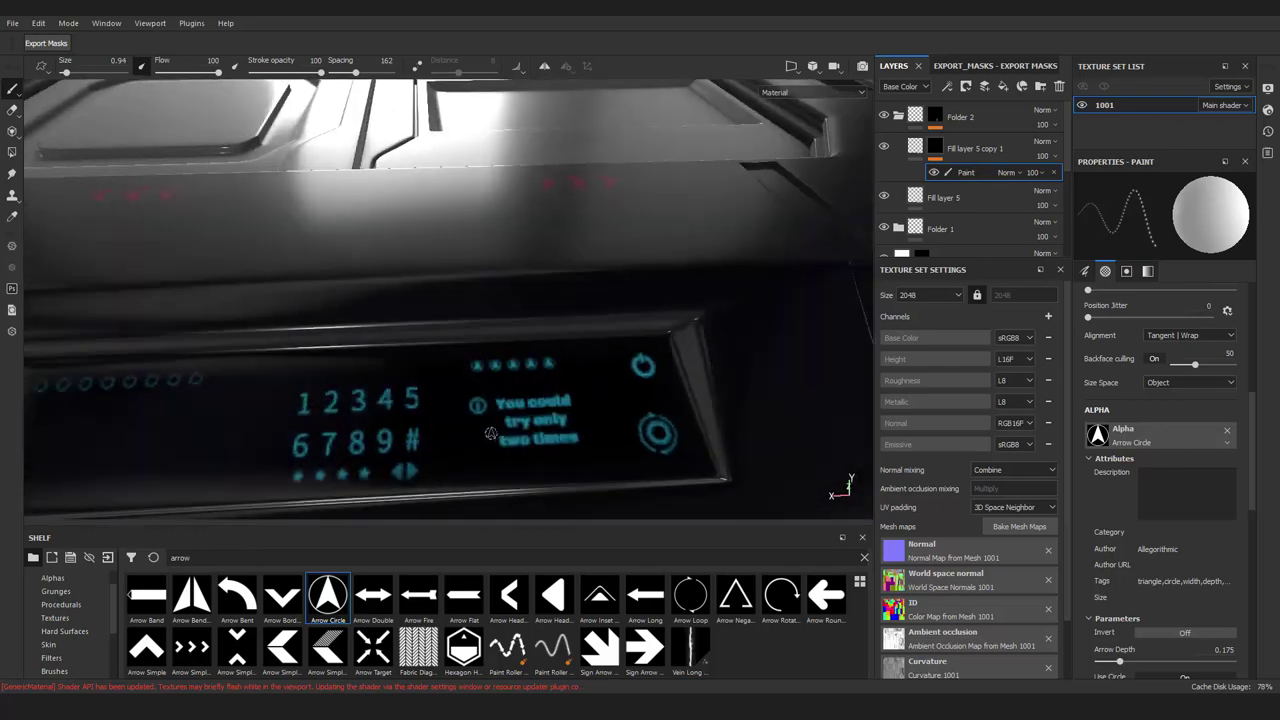
{"action": "mouse_move", "coordinate": [540, 393]}
{"action": "left_mouse_down", "text": "alt"}
{"action": "mouse_move", "coordinate": [611, 342]}
{"action": "mouse_move", "coordinate": [732, 320]}
{"action": "mouse_move", "coordinate": [560, 330]}
{"action": "mouse_move", "coordinate": [471, 371]}
{"action": "left_mouse_up", "text": "alt"}
{"action": "scroll", "coordinate": [560, 330], "scroll_direction": "up", "scroll_amount": 3}
{"action": "left_click", "coordinate": [328, 645]}
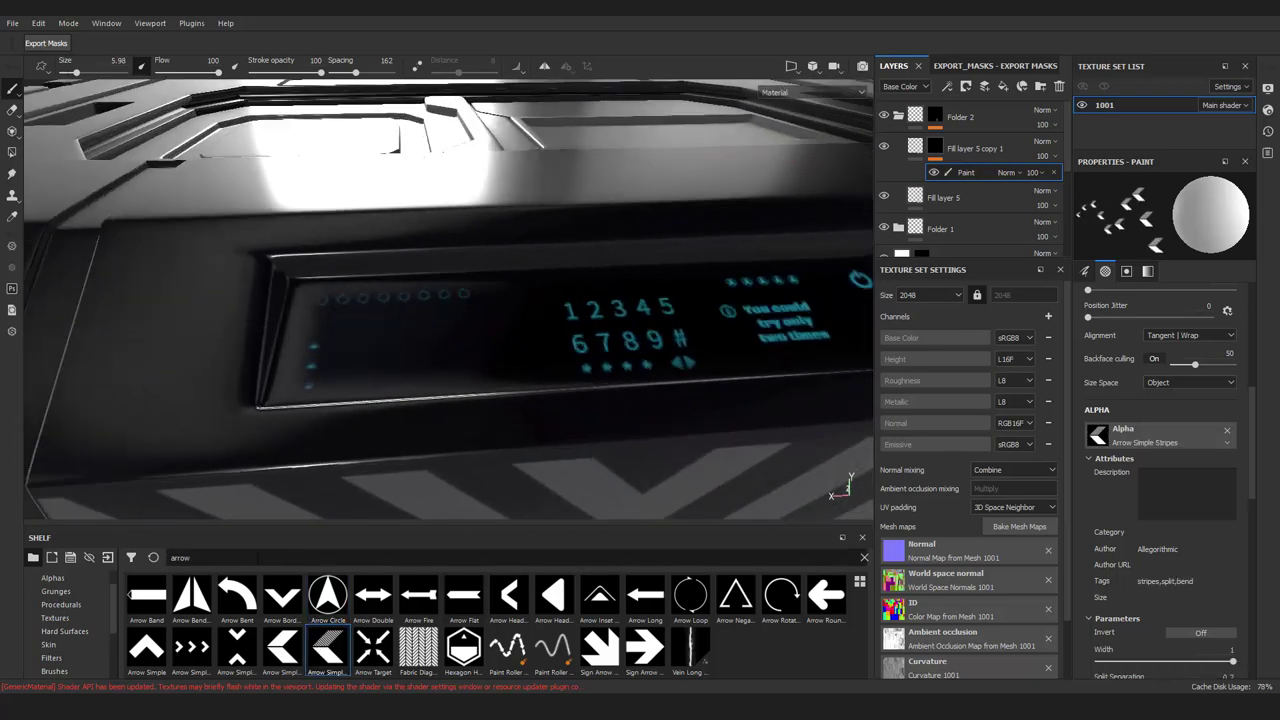
Search 'circle' and paint a ringed dot cluster with the Circle Dots alpha
{"action": "type", "text": "circle"}
{"action": "left_click", "coordinate": [192, 595]}
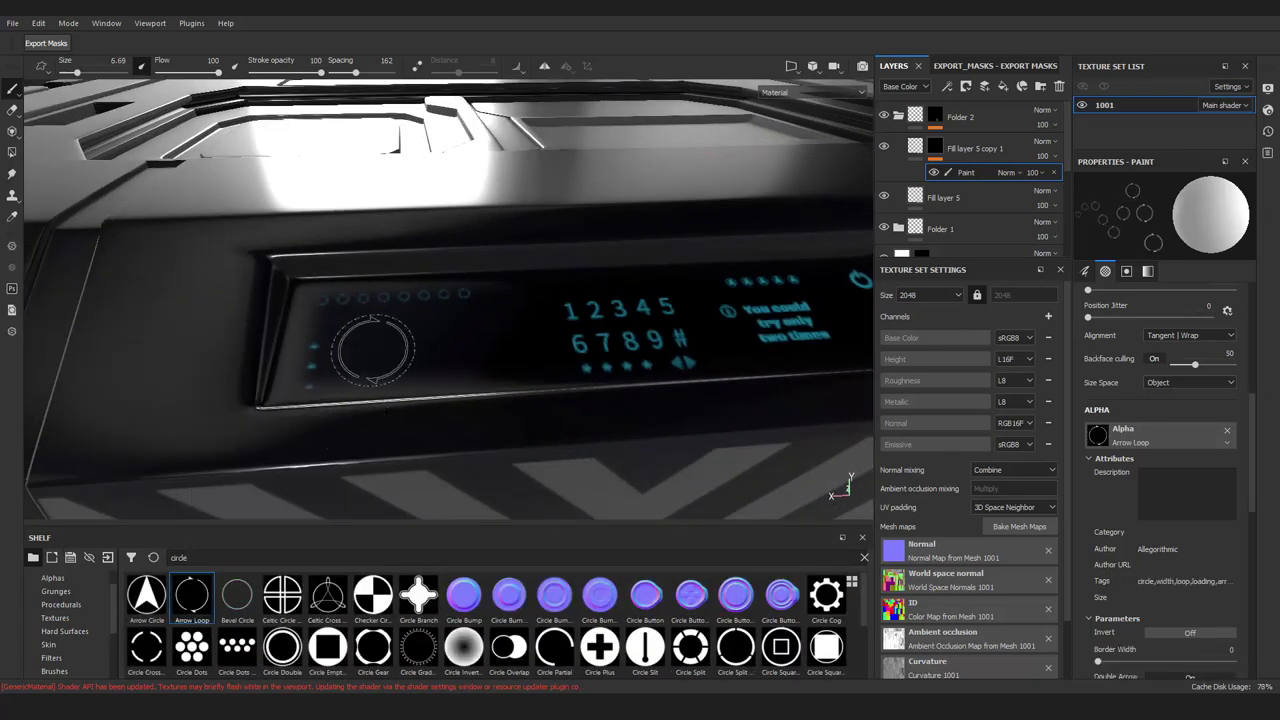
{"action": "left_click_drag", "start_coordinate": [368, 350], "coordinate": [390, 347], "text": "alt"}
{"action": "scroll", "coordinate": [390, 347], "scroll_direction": "down", "scroll_amount": 3}
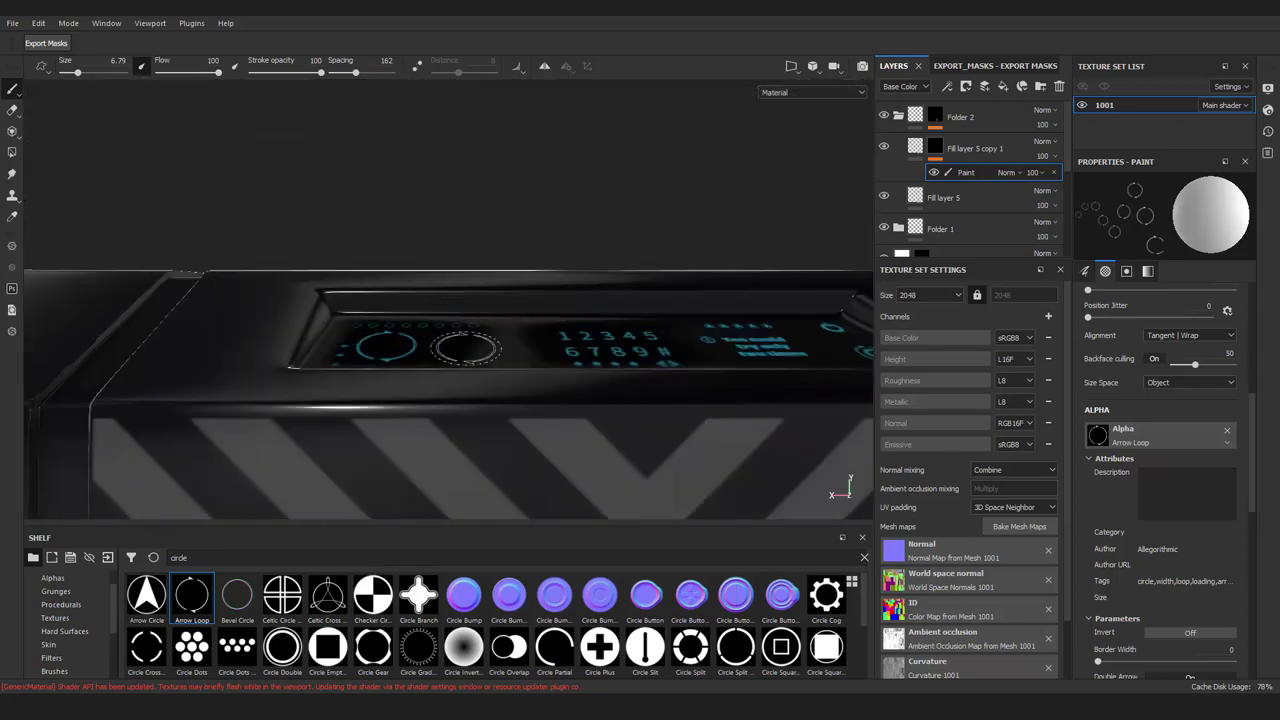
{"action": "left_click", "coordinate": [143, 648]}
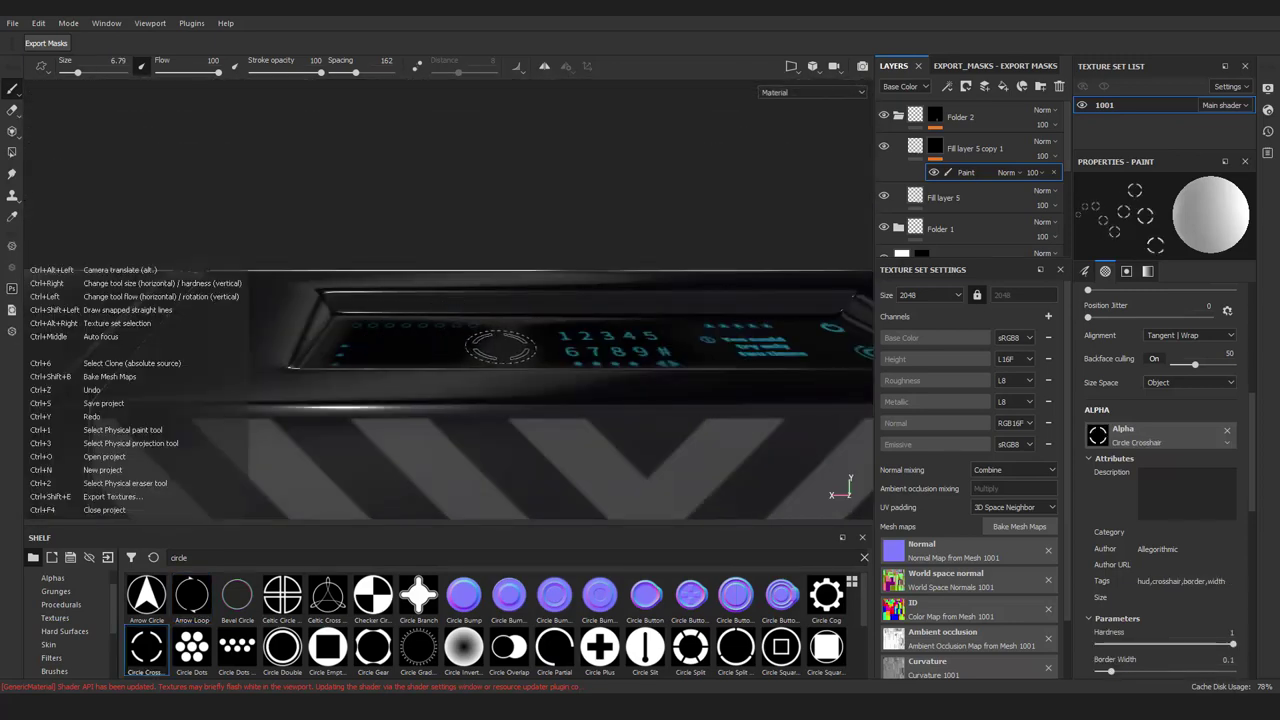
{"action": "left_click", "coordinate": [192, 648]}
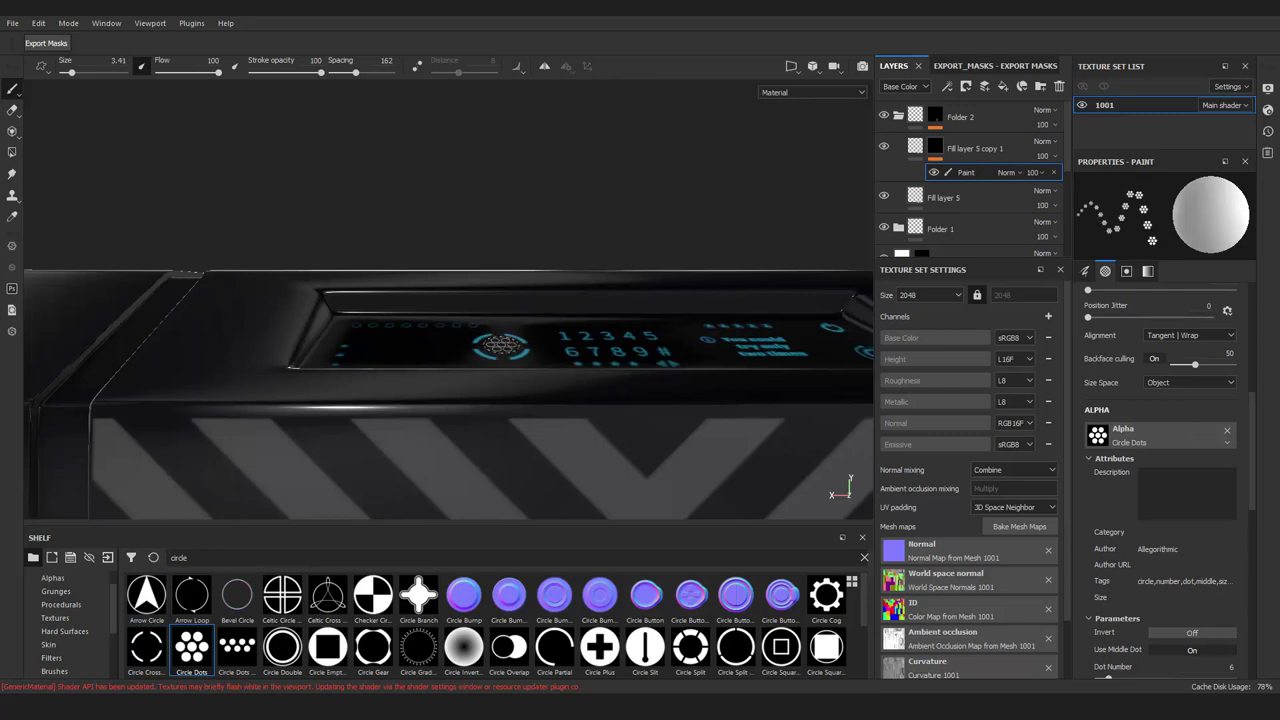
{"action": "left_click_drag", "start_coordinate": [500, 345], "coordinate": [538, 438], "text": "alt"}
{"action": "left_click_drag", "start_coordinate": [500, 345], "coordinate": [470, 320], "text": "alt"}
Paint two larger graduated ring gauges with the Circle Graduation alpha
{"action": "left_click", "coordinate": [418, 648]}
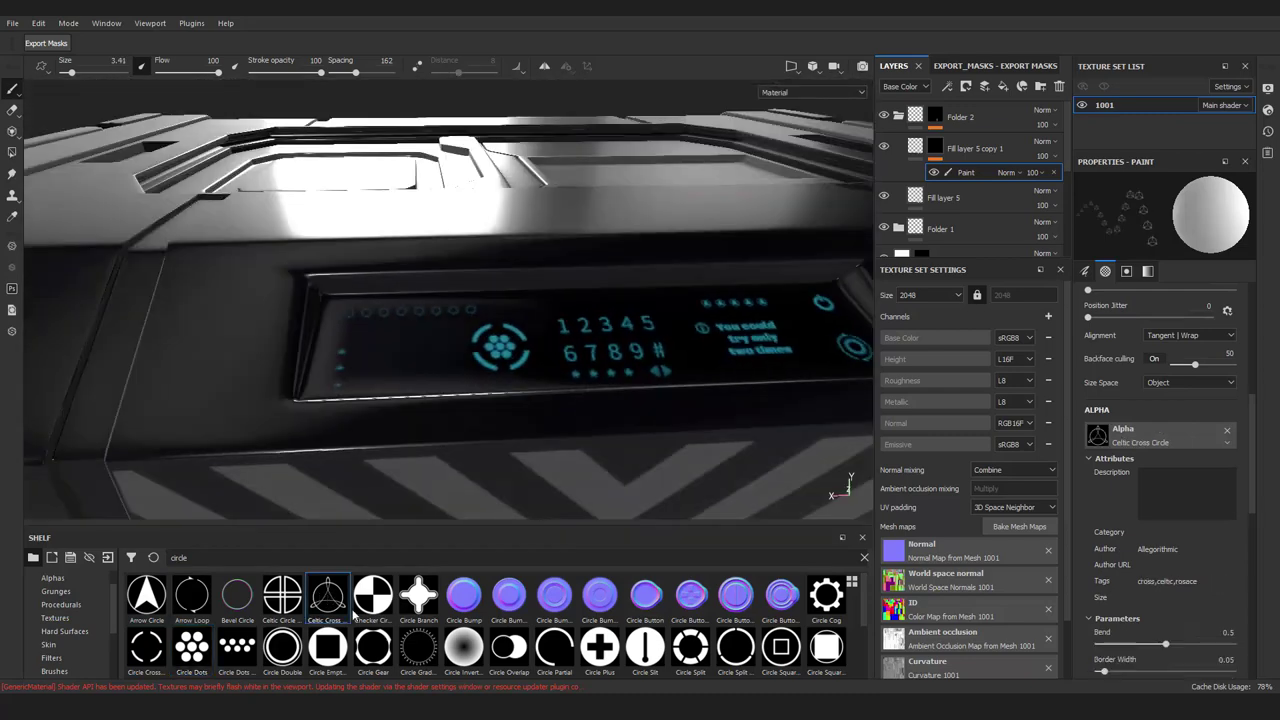
{"action": "mouse_move", "coordinate": [430, 400]}
{"action": "left_mouse_down", "text": "alt"}
{"action": "mouse_move", "coordinate": [395, 362]}
{"action": "mouse_move", "coordinate": [450, 380]}
{"action": "left_mouse_up", "text": "alt"}
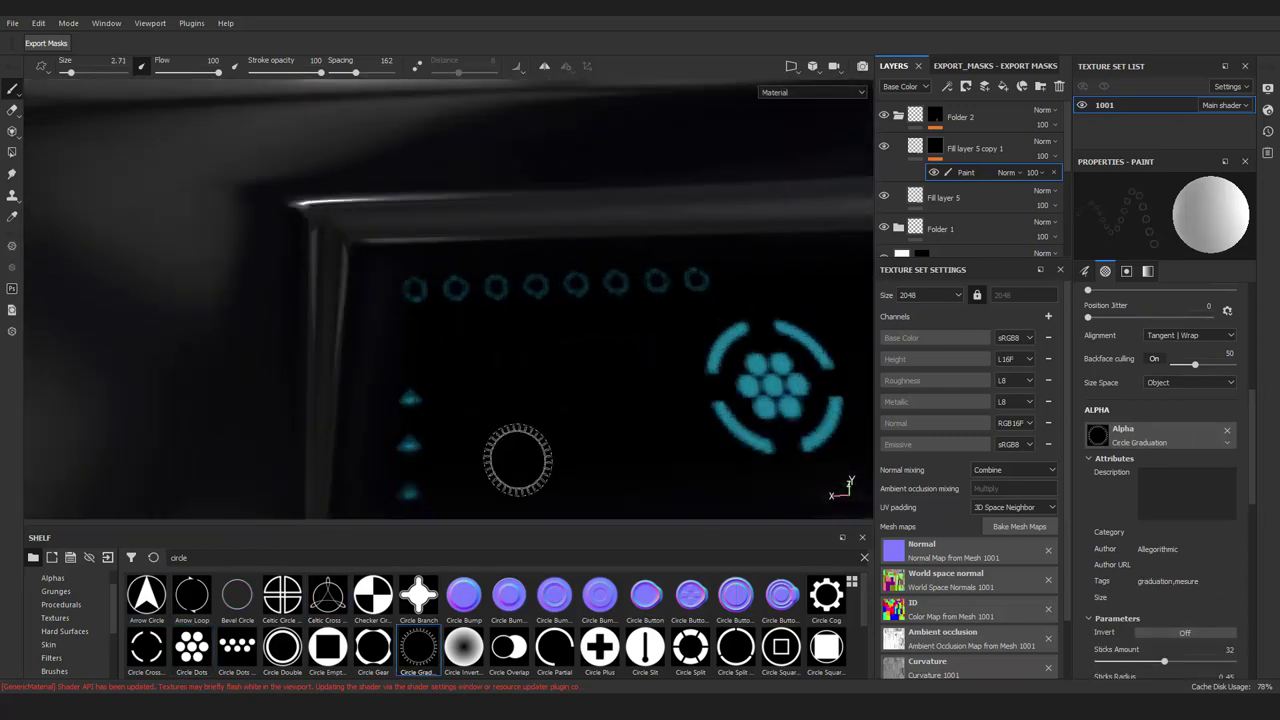
{"action": "middle_click_drag", "start_coordinate": [450, 380], "coordinate": [491, 400], "text": "alt"}
{"action": "mouse_move", "coordinate": [491, 400]}
{"action": "right_mouse_down", "text": "alt"}
{"action": "mouse_move", "coordinate": [443, 379]}
{"action": "mouse_move", "coordinate": [500, 388]}
{"action": "right_mouse_up", "text": "alt"}
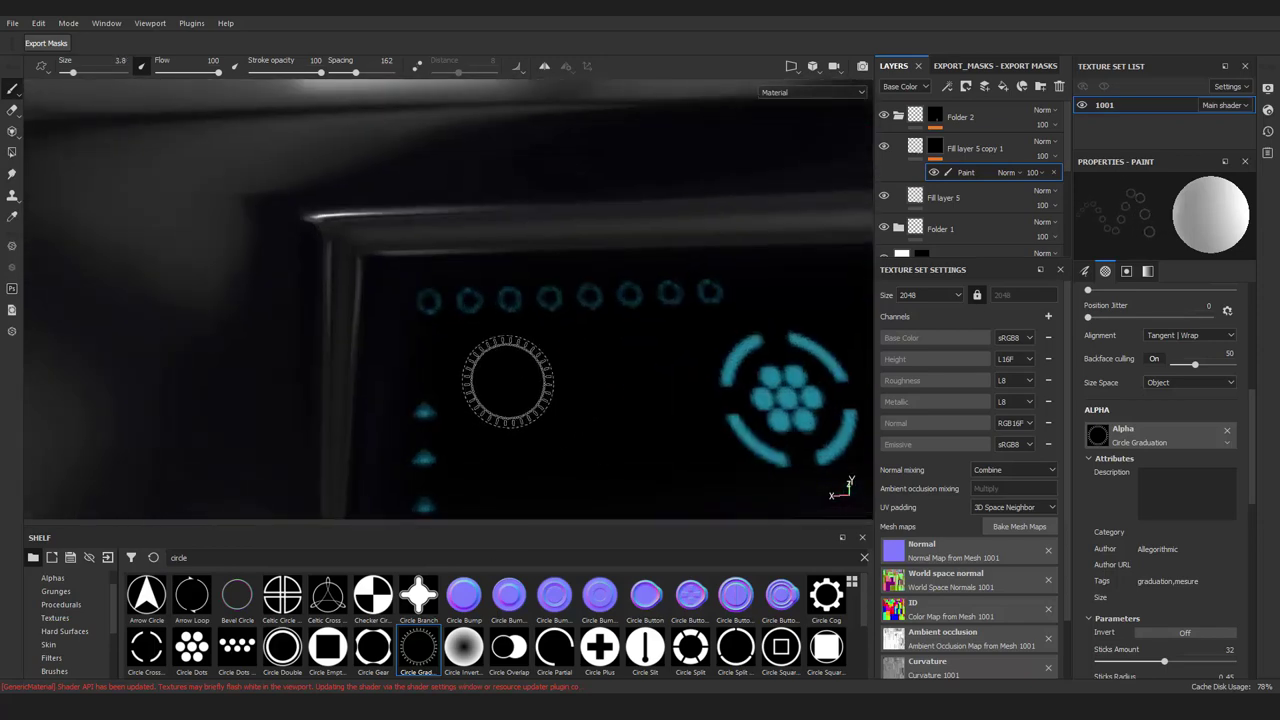
{"action": "mouse_move", "coordinate": [524, 451]}
{"action": "left_mouse_down", "text": "alt"}
{"action": "mouse_move", "coordinate": [518, 380]}
{"action": "mouse_move", "coordinate": [457, 357]}
{"action": "mouse_move", "coordinate": [497, 340]}
{"action": "left_mouse_up", "text": "alt"}
{"action": "scroll", "coordinate": [513, 313], "scroll_direction": "down", "scroll_amount": 3}
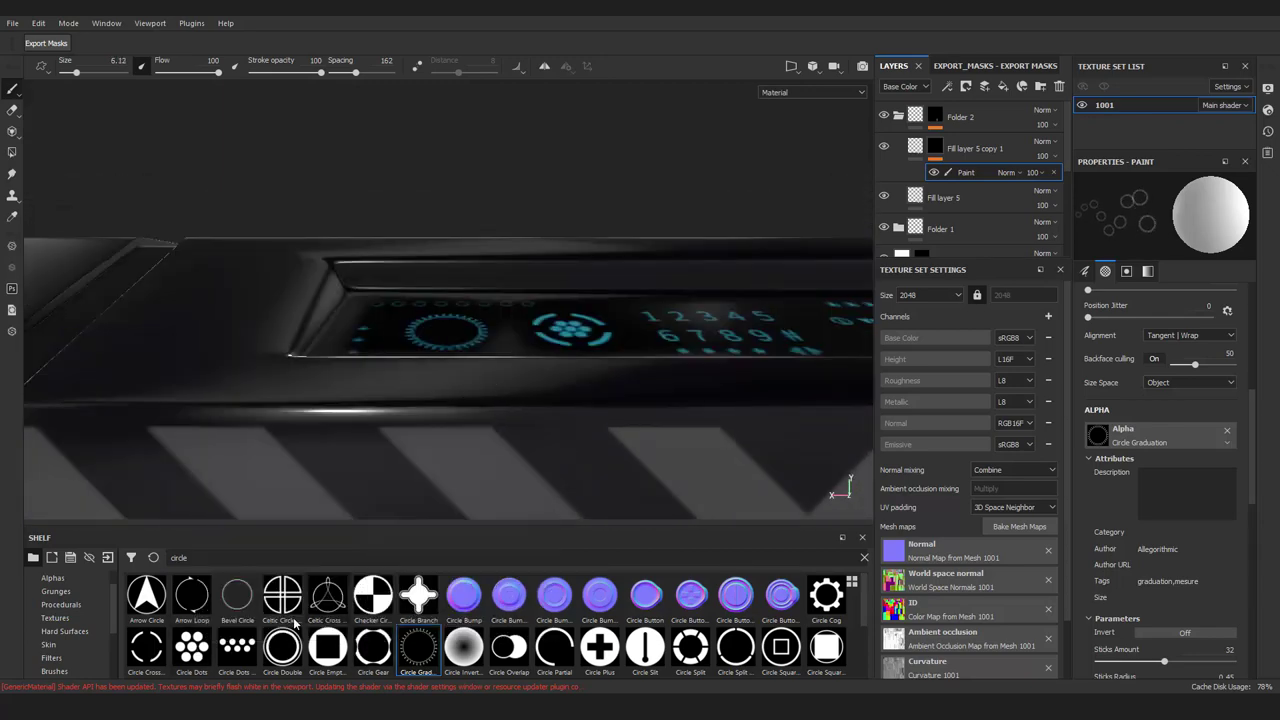
Switch back to Arrow Loop and add more small rings on the panel
{"action": "left_click", "coordinate": [191, 595]}
{"action": "scroll", "coordinate": [518, 328], "scroll_direction": "up", "scroll_amount": 5}
{"action": "left_click_drag", "start_coordinate": [465, 331], "coordinate": [371, 443], "text": "alt"}
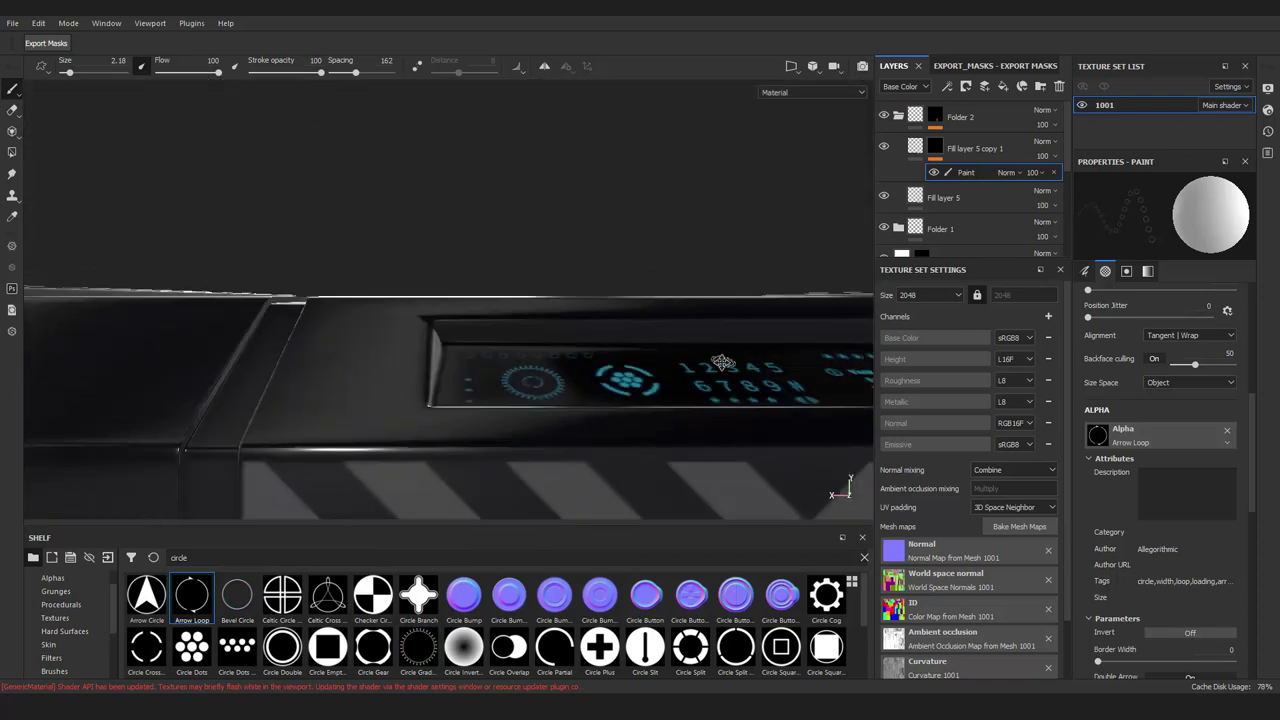
{"action": "scroll", "coordinate": [547, 508], "scroll_direction": "up", "scroll_amount": 3}
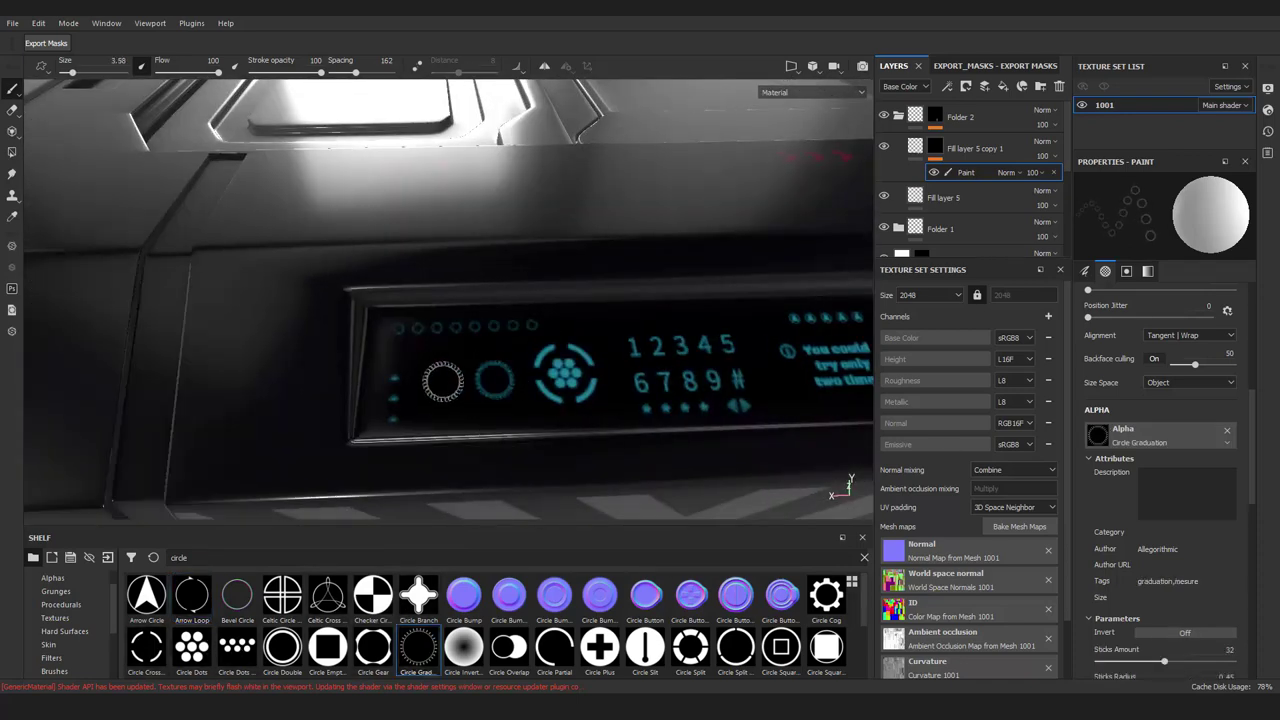
{"action": "left_click_drag", "start_coordinate": [102, 505], "coordinate": [329, 606], "text": "alt"}
{"action": "left_click", "coordinate": [191, 595]}
{"action": "scroll", "coordinate": [541, 390], "scroll_direction": "up", "scroll_amount": 5}
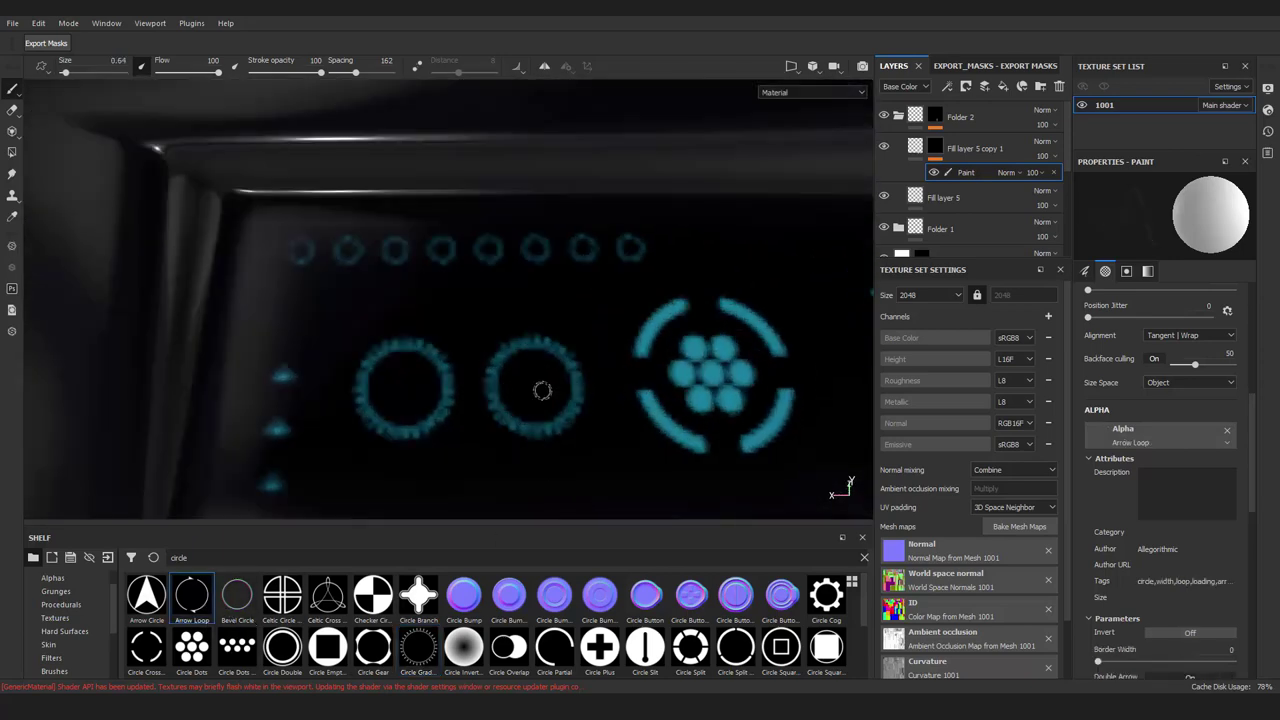
{"action": "scroll", "coordinate": [402, 409], "scroll_direction": "down", "scroll_amount": 5}
{"action": "mouse_move", "coordinate": [402, 409]}
{"action": "left_mouse_down", "text": "alt"}
{"action": "mouse_move", "coordinate": [497, 362]}
{"action": "mouse_move", "coordinate": [400, 372]}
{"action": "left_mouse_up", "text": "alt"}
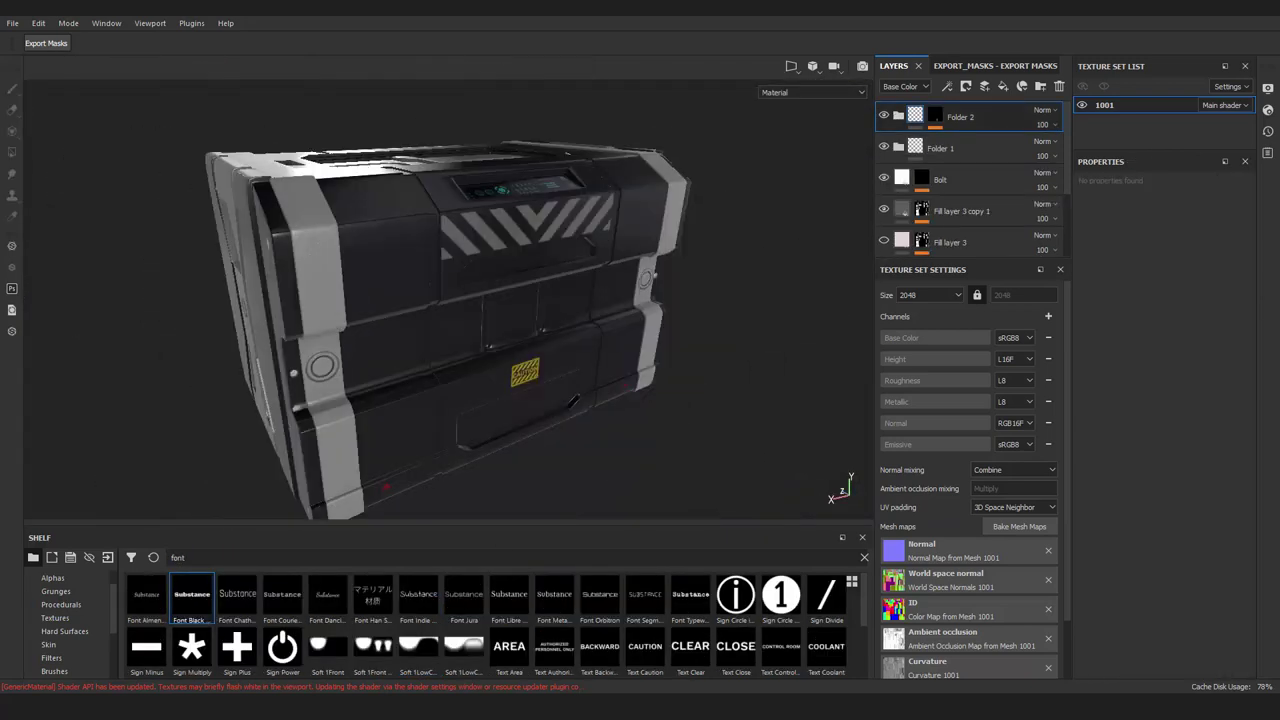
Inspect Folder 2's mask, then add a new fill layer above the folders
{"action": "left_click_drag", "start_coordinate": [570, 229], "coordinate": [640, 300], "text": "alt"}
{"action": "left_click", "coordinate": [932, 117], "text": "alt"}
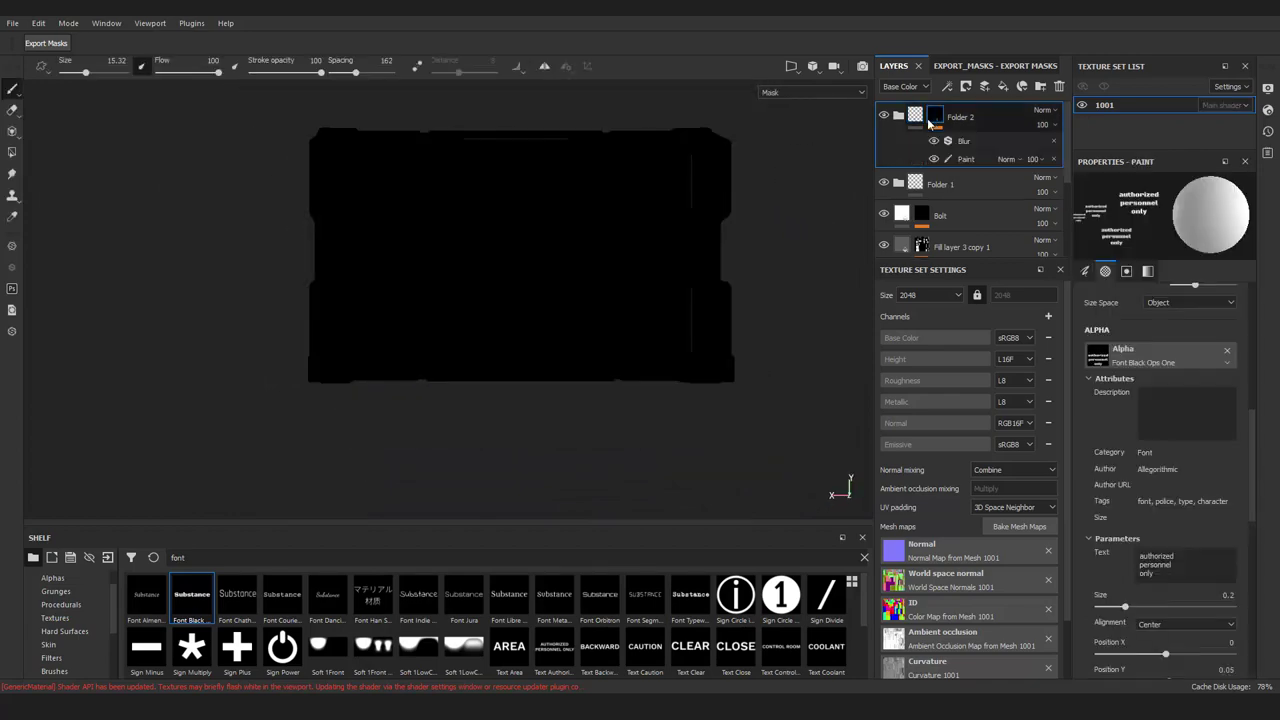
{"action": "left_click", "coordinate": [900, 117]}
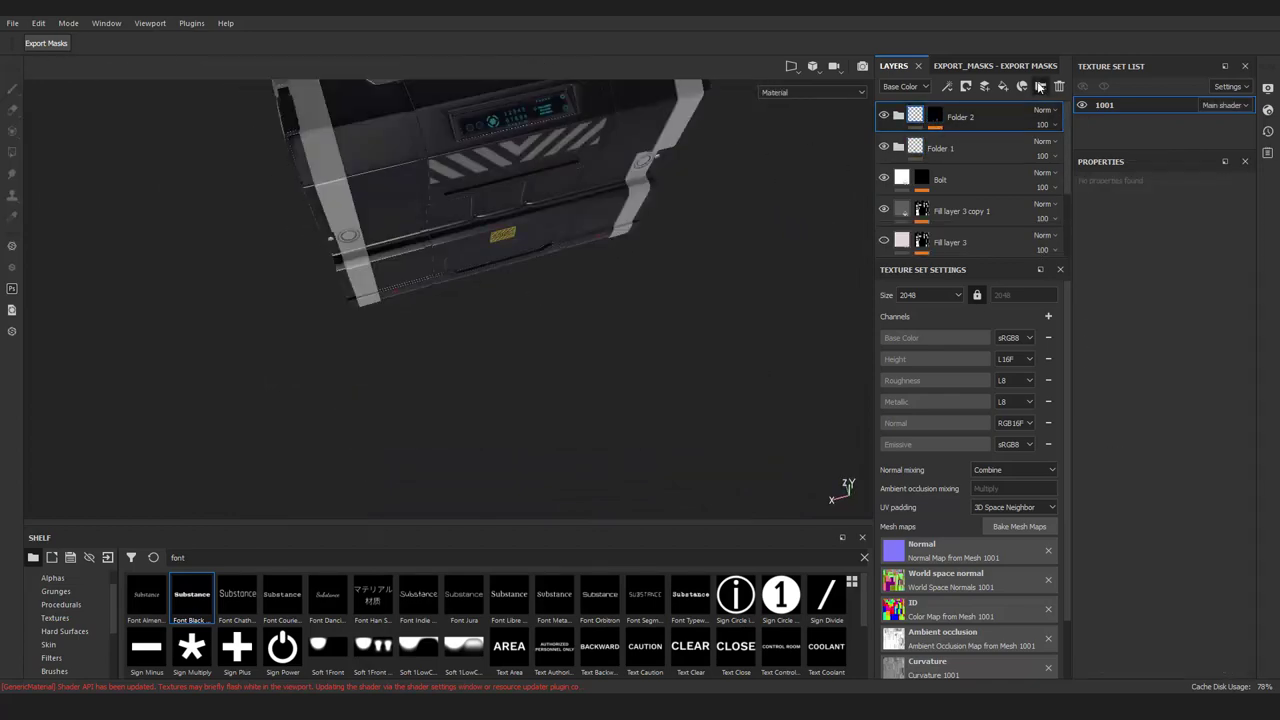
{"action": "mouse_move", "coordinate": [548, 240]}
{"action": "left_mouse_down", "text": "alt"}
{"action": "mouse_move", "coordinate": [1006, 121]}
{"action": "mouse_move", "coordinate": [965, 137]}
{"action": "left_mouse_up", "text": "alt"}
{"action": "left_click", "coordinate": [1021, 86]}
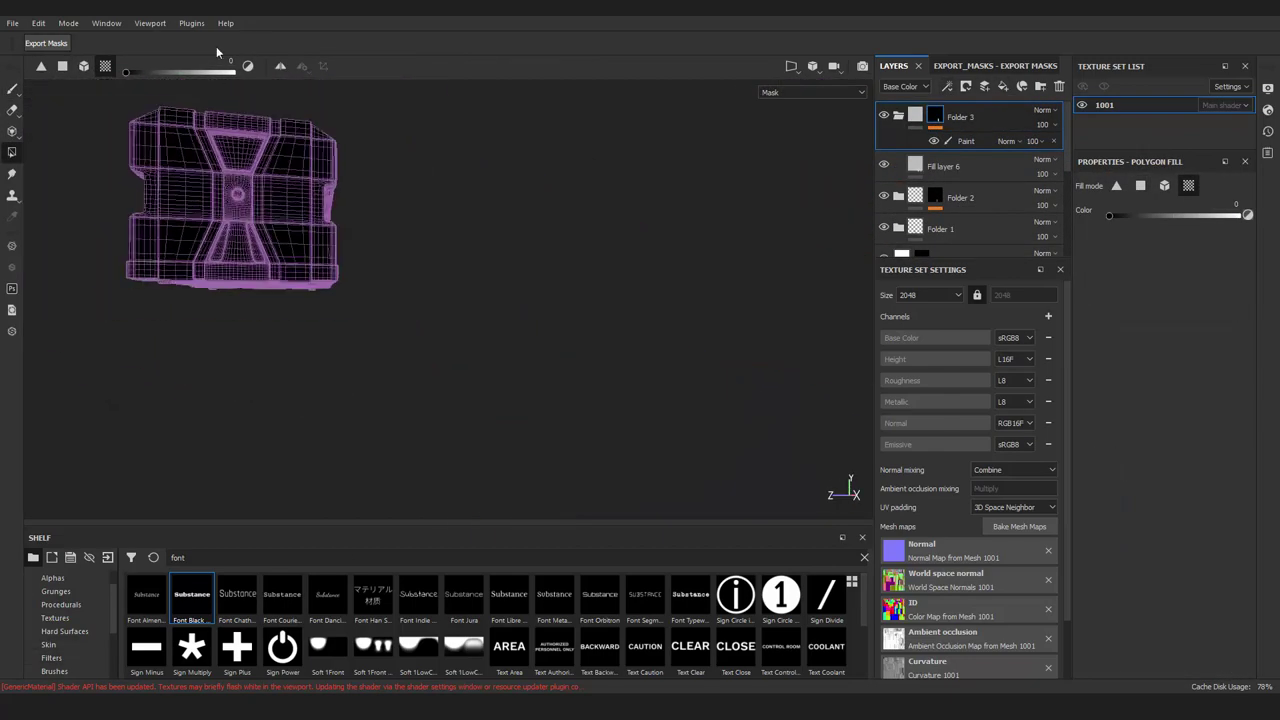
Face the recessed screen panel straight on in the split 3D/UV view
{"action": "scroll", "coordinate": [660, 270], "scroll_direction": "up", "scroll_amount": 2}
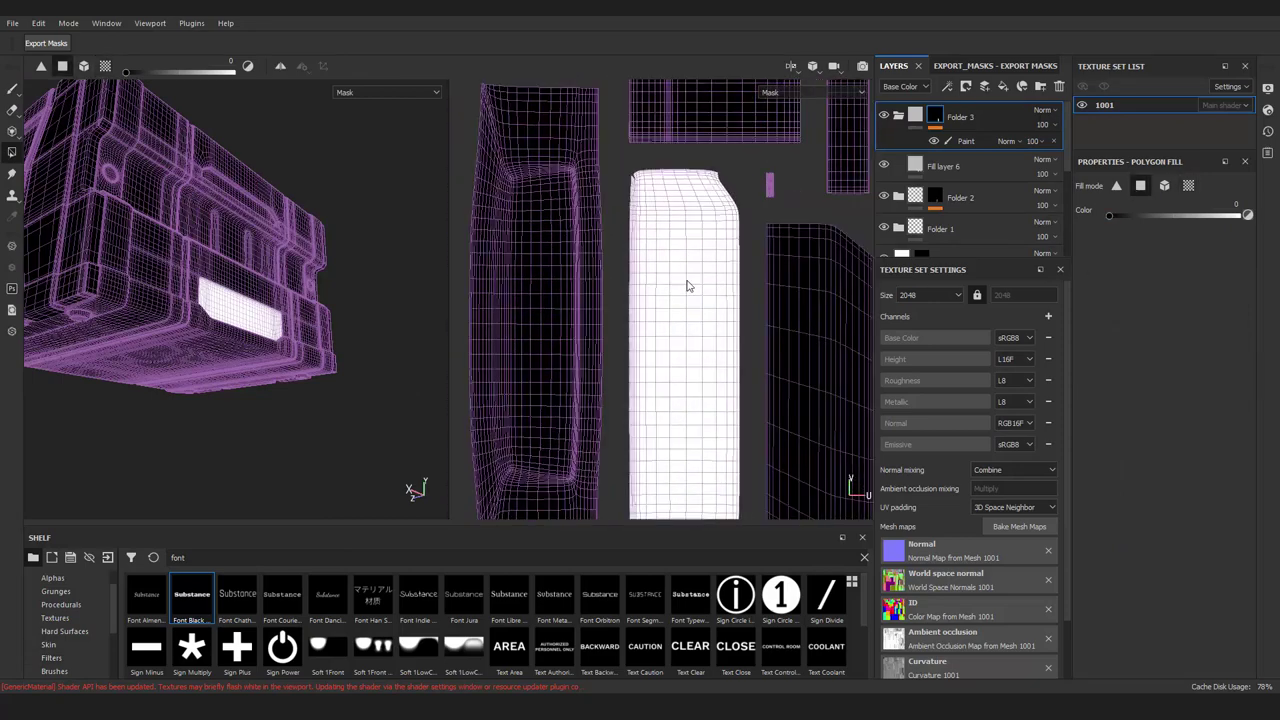
{"action": "scroll", "coordinate": [663, 189], "scroll_direction": "down", "scroll_amount": 3}
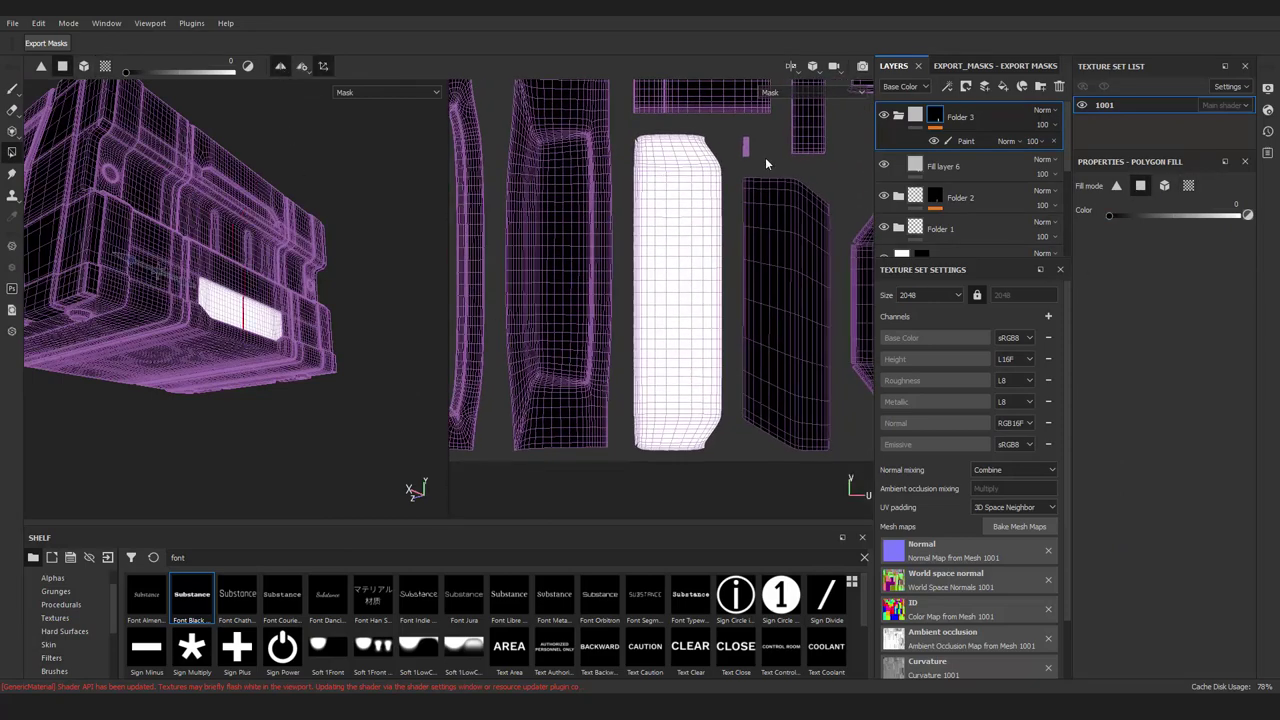
{"action": "scroll", "coordinate": [670, 262], "scroll_direction": "down", "scroll_amount": 1}
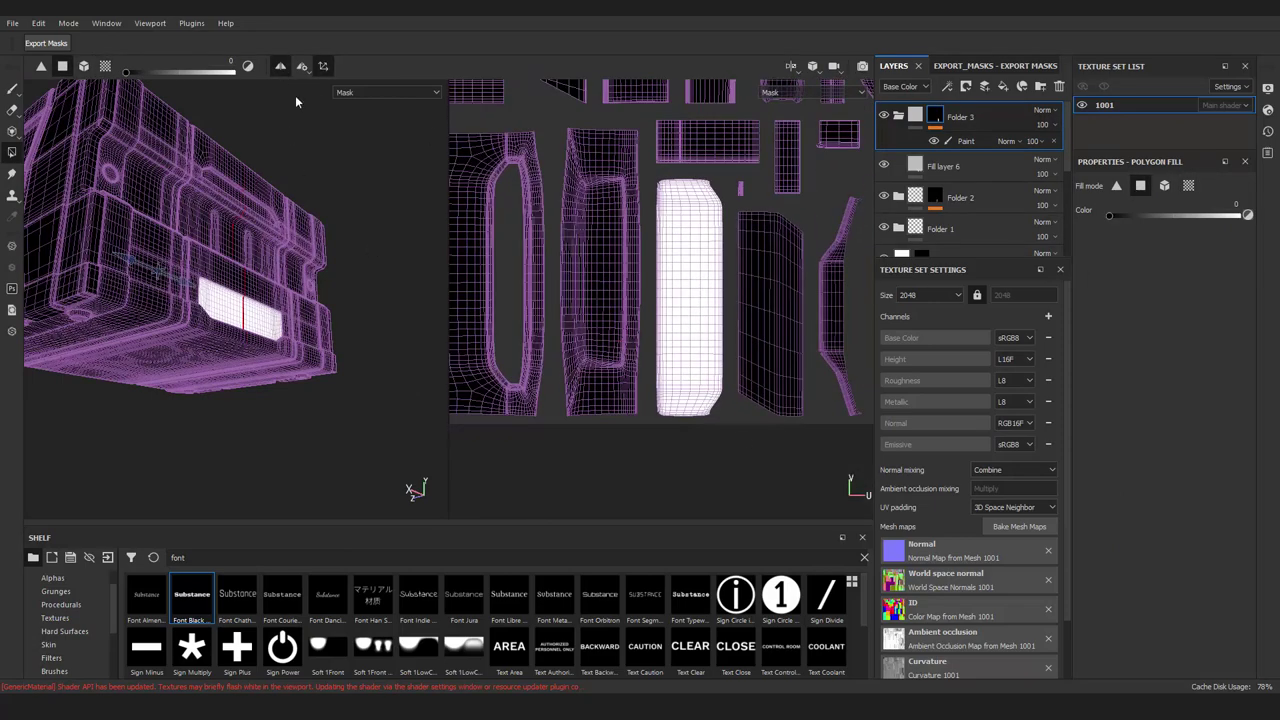
{"action": "left_click_drag", "start_coordinate": [295, 100], "coordinate": [200, 365], "text": "alt+shift"}
{"action": "scroll", "coordinate": [729, 260], "scroll_direction": "up", "scroll_amount": 3}
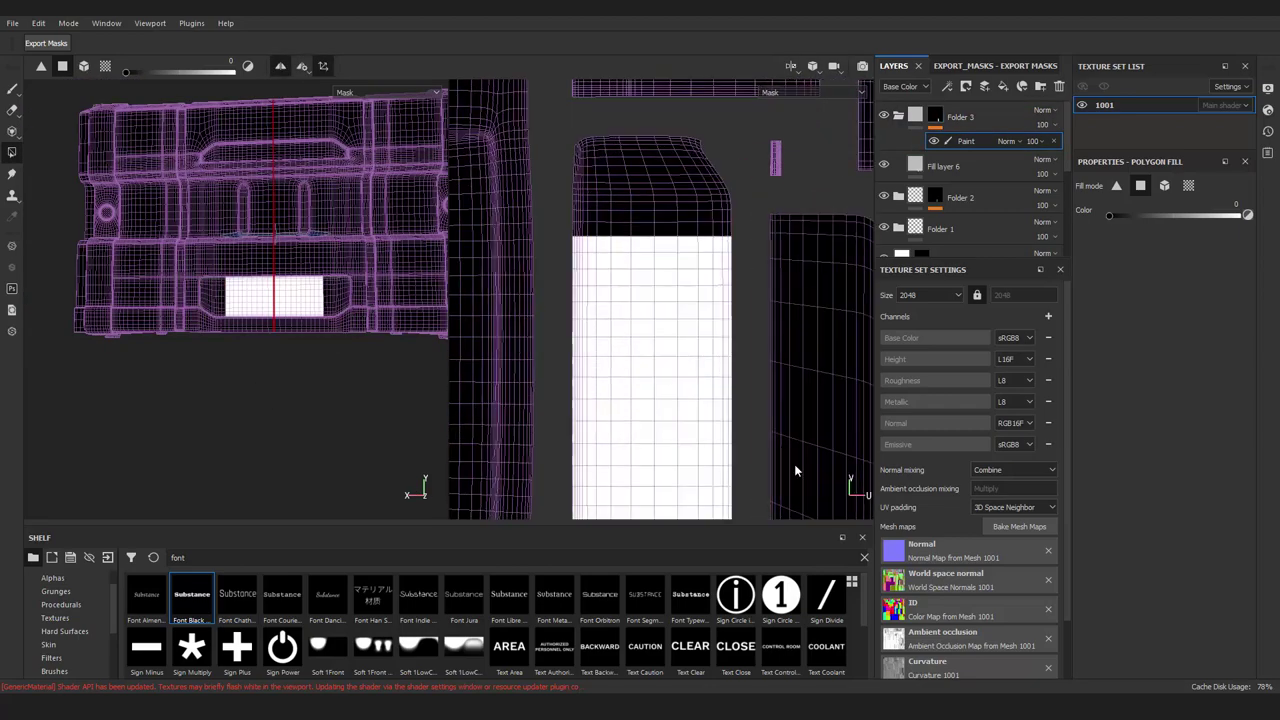
{"action": "scroll", "coordinate": [794, 464], "scroll_direction": "down", "scroll_amount": 1}
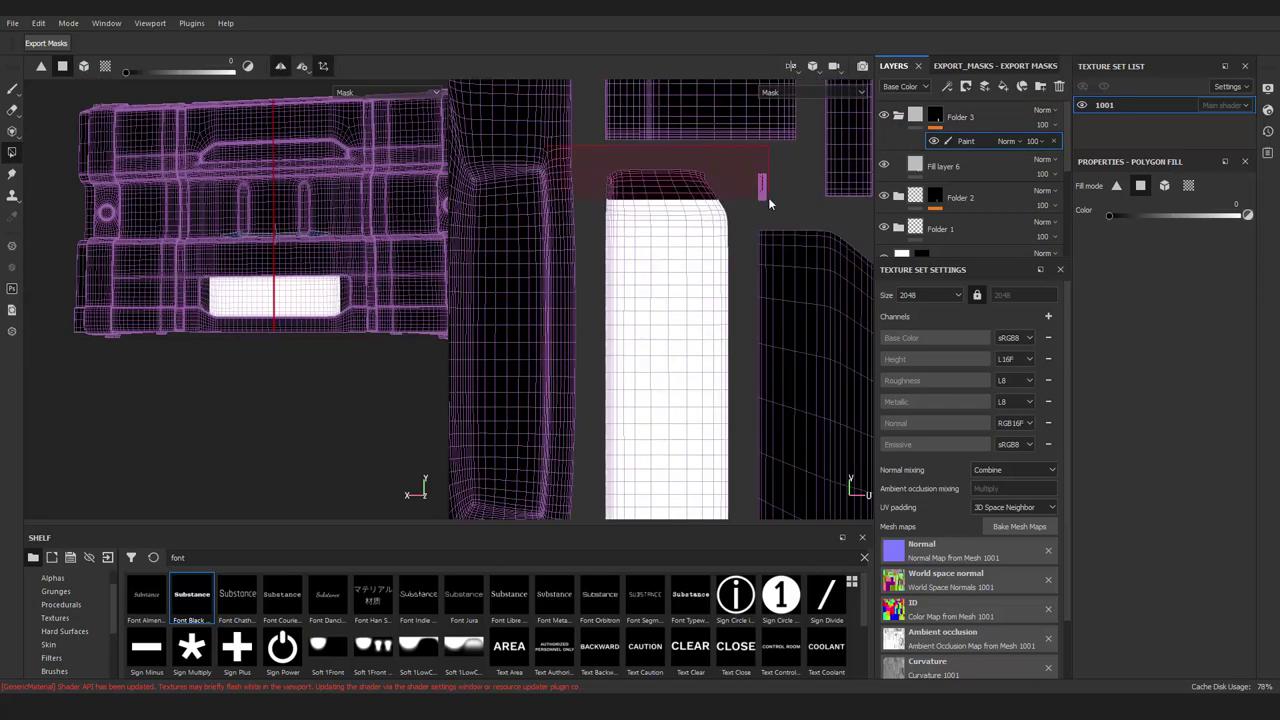
{"action": "scroll", "coordinate": [720, 250], "scroll_direction": "up", "scroll_amount": 2}
{"action": "scroll", "coordinate": [300, 346], "scroll_direction": "up", "scroll_amount": 3}
{"action": "mouse_move", "coordinate": [300, 346]}
{"action": "left_mouse_down", "text": "alt+shift"}
{"action": "mouse_move", "coordinate": [332, 363]}
{"action": "mouse_move", "coordinate": [340, 335]}
{"action": "left_mouse_up", "text": "alt+shift"}
{"action": "scroll", "coordinate": [529, 218], "scroll_direction": "up", "scroll_amount": 2}
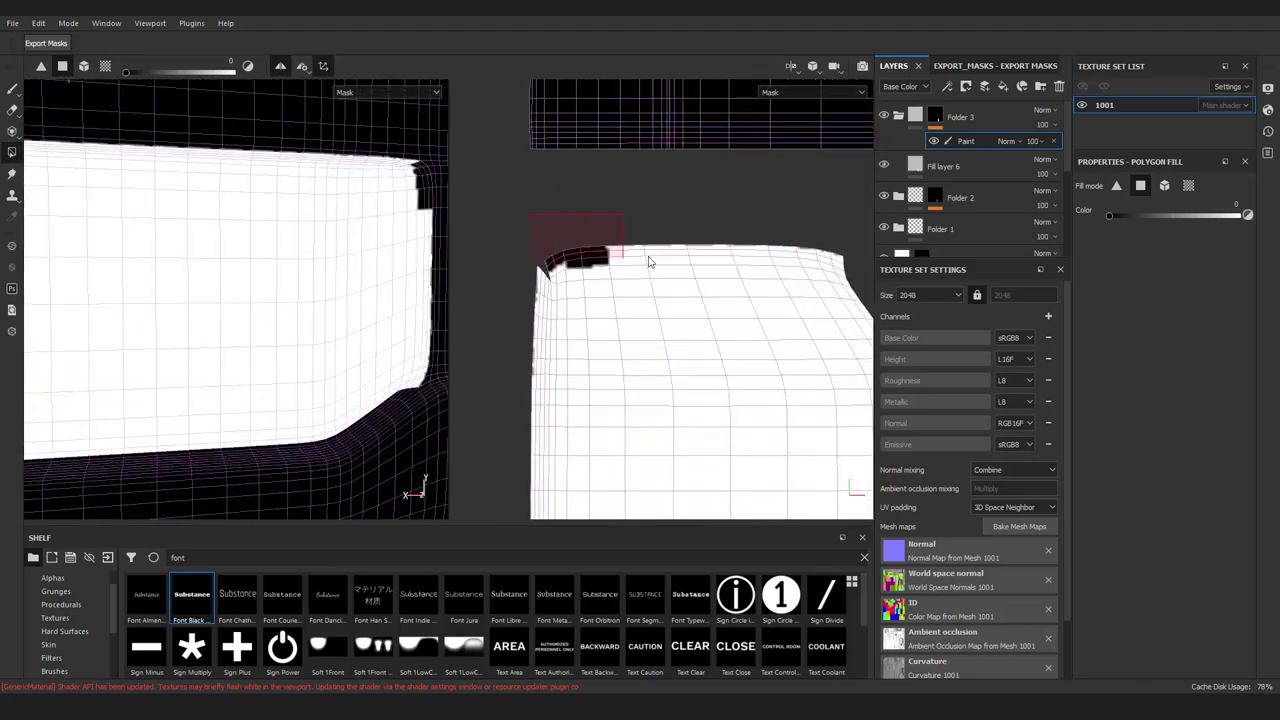
Polygon-fill the panel's missing top edge into the mask, then return to single 3D view
{"action": "left_click_drag", "start_coordinate": [704, 295], "coordinate": [565, 196]}
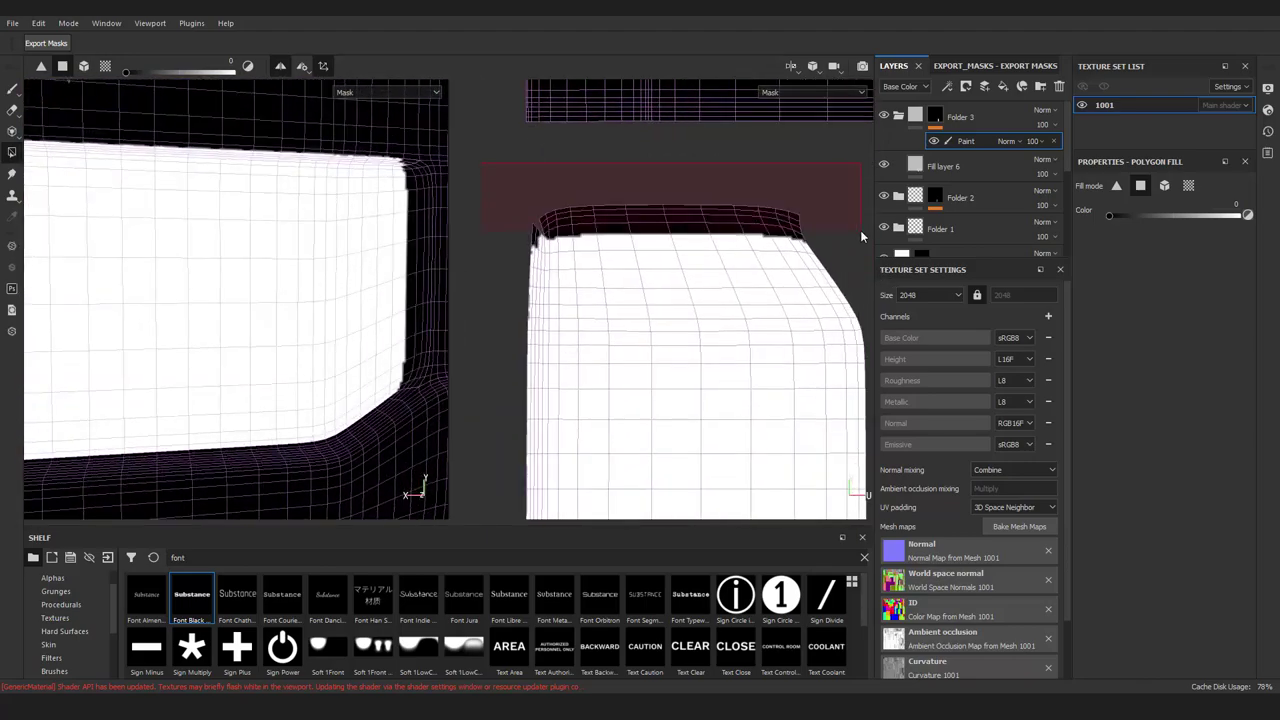
{"action": "scroll", "coordinate": [623, 243], "scroll_direction": "down", "scroll_amount": 3}
{"action": "scroll", "coordinate": [589, 120], "scroll_direction": "up", "scroll_amount": 3}
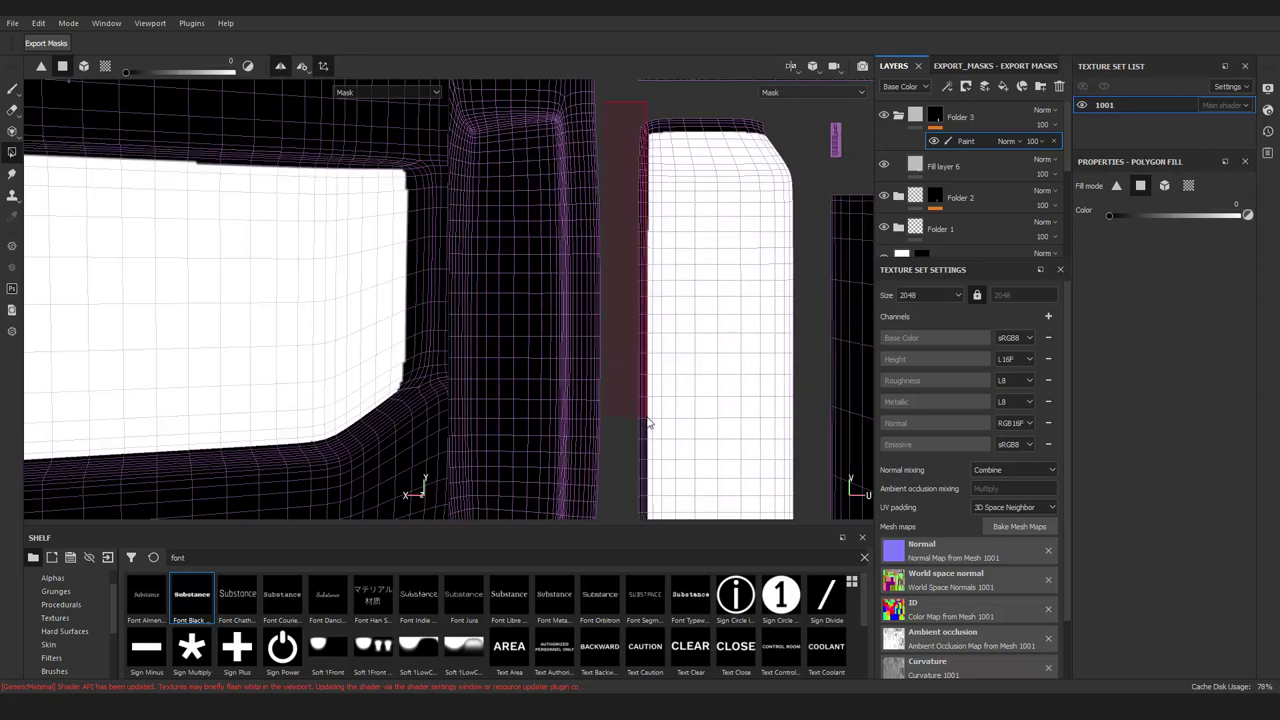
{"action": "scroll", "coordinate": [549, 383], "scroll_direction": "down", "scroll_amount": 3}
{"action": "scroll", "coordinate": [584, 280], "scroll_direction": "up", "scroll_amount": 3}
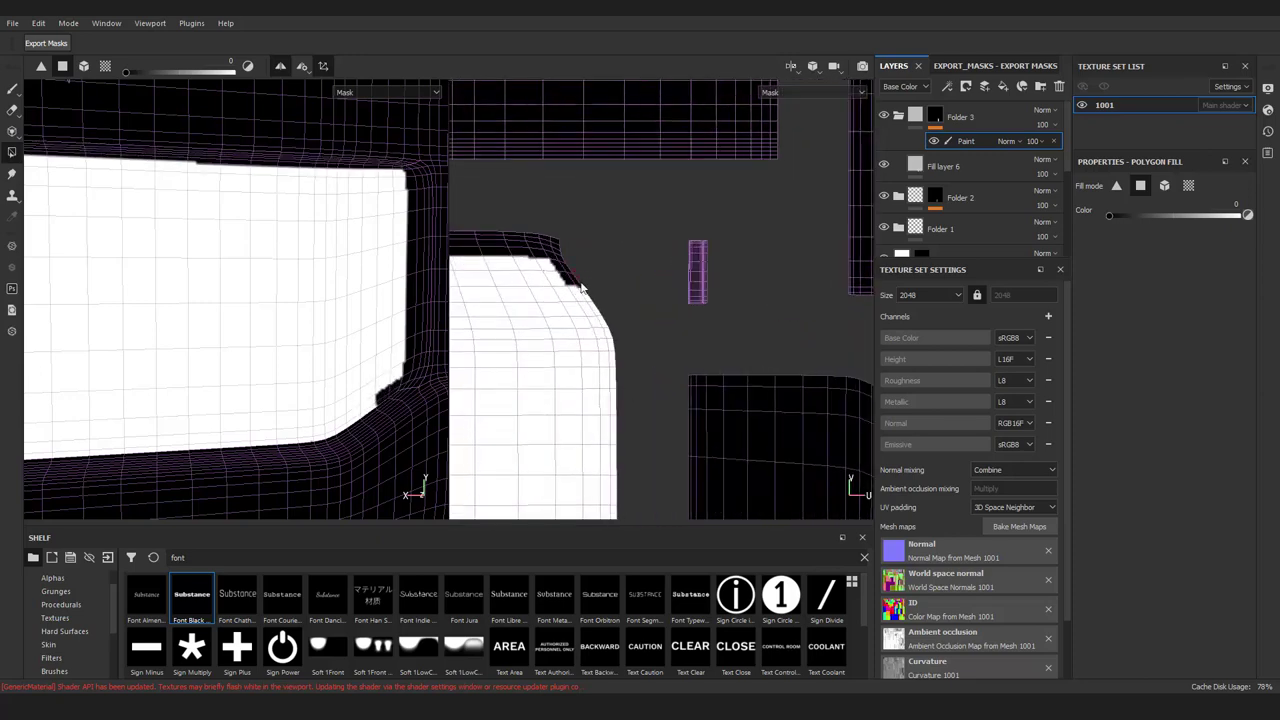
{"action": "scroll", "coordinate": [633, 380], "scroll_direction": "down", "scroll_amount": 2}
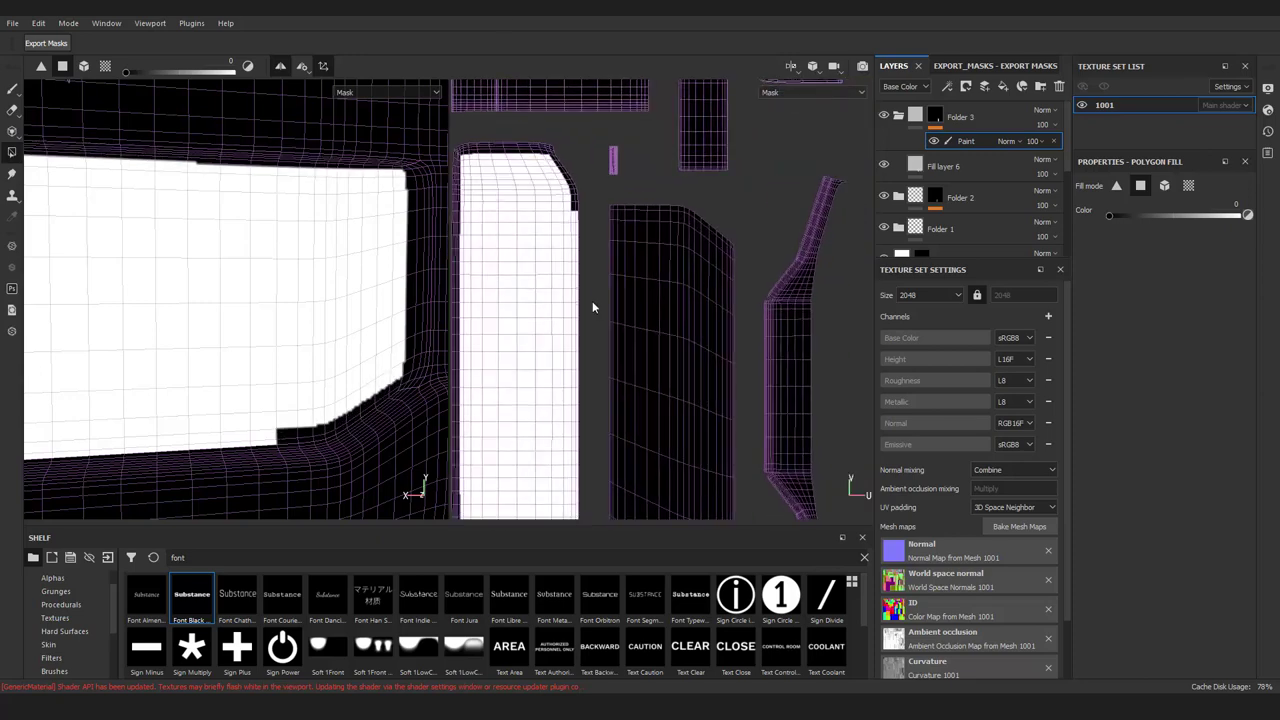
{"action": "scroll", "coordinate": [690, 378], "scroll_direction": "down", "scroll_amount": 2}
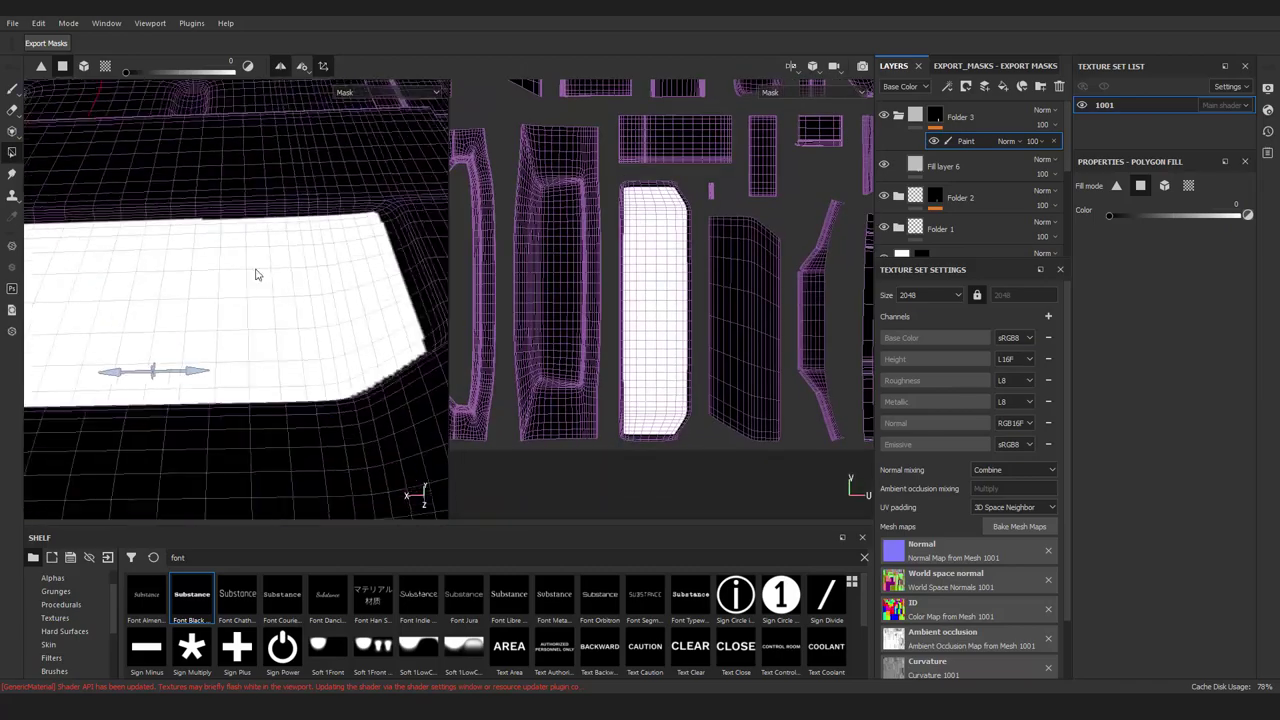
{"action": "scroll", "coordinate": [376, 281], "scroll_direction": "down", "scroll_amount": 2}
{"action": "key", "text": "F2"}
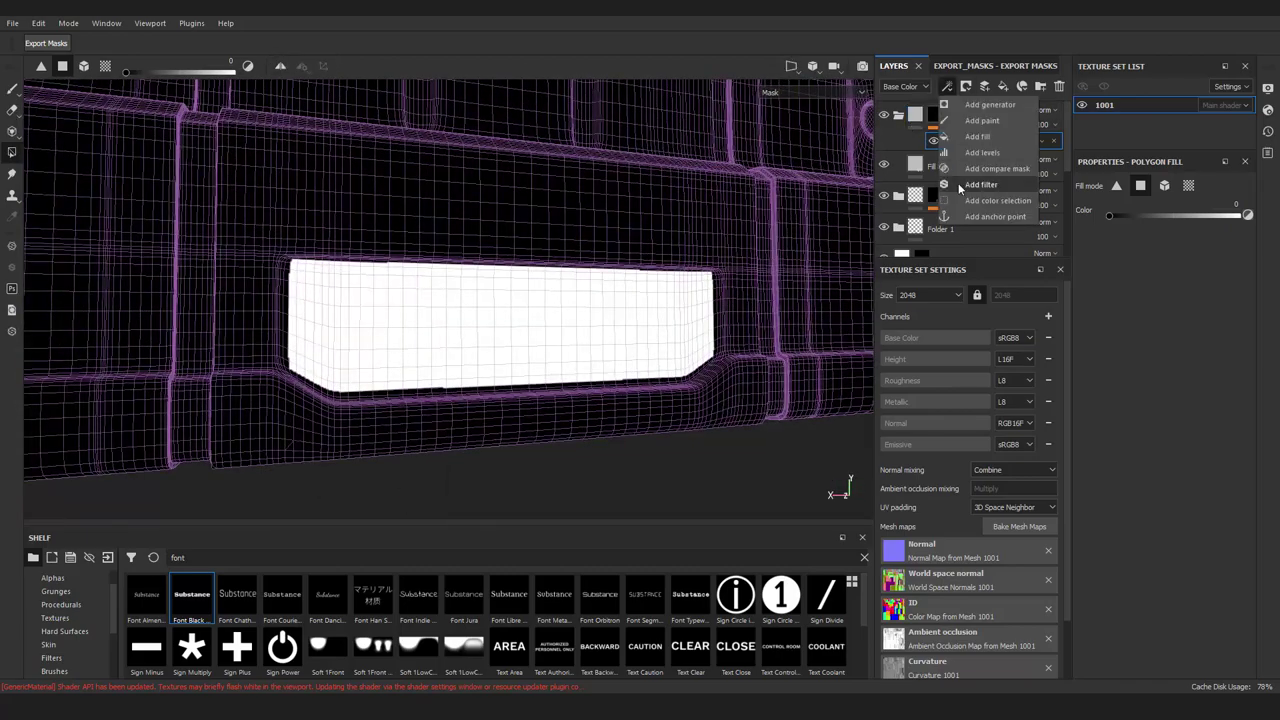
Blur the panel mask and give Fill layer 6 low roughness and metallic 1
{"action": "left_click", "coordinate": [980, 185]}
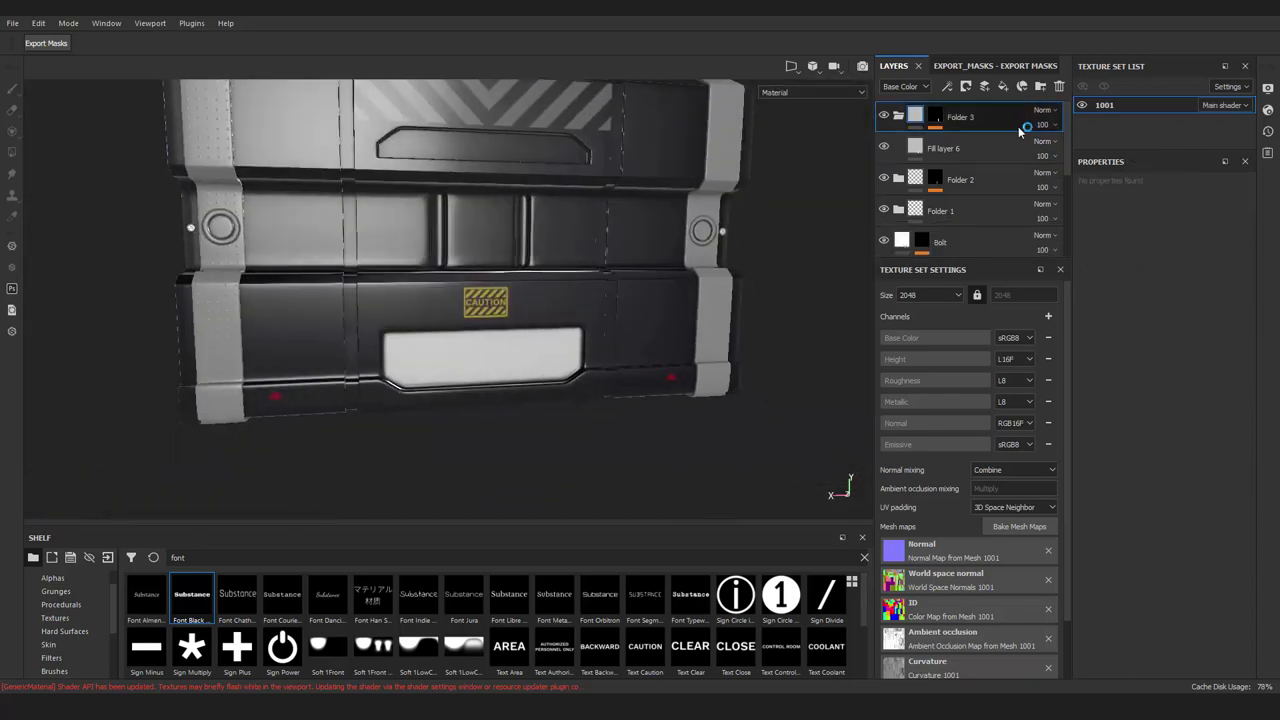
{"action": "left_click", "coordinate": [940, 148]}
{"action": "left_click", "coordinate": [1128, 400]}
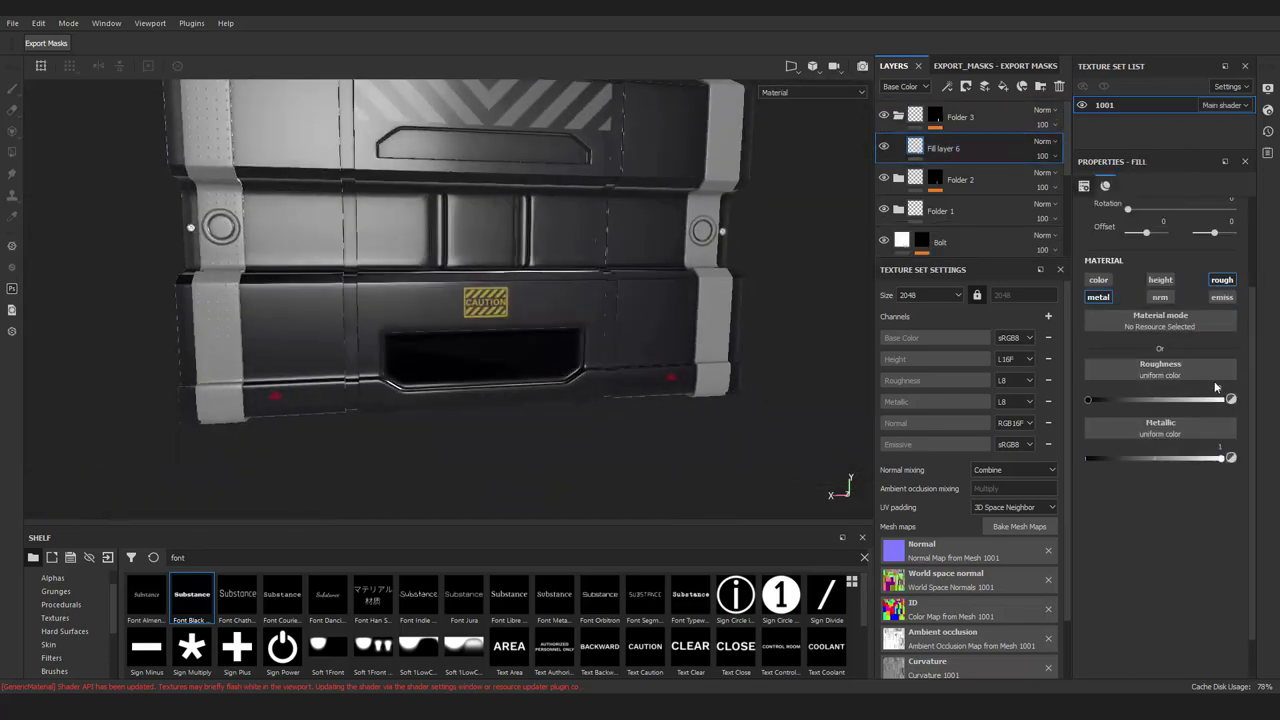
{"action": "left_click_drag", "start_coordinate": [640, 300], "coordinate": [566, 405], "text": "alt"}
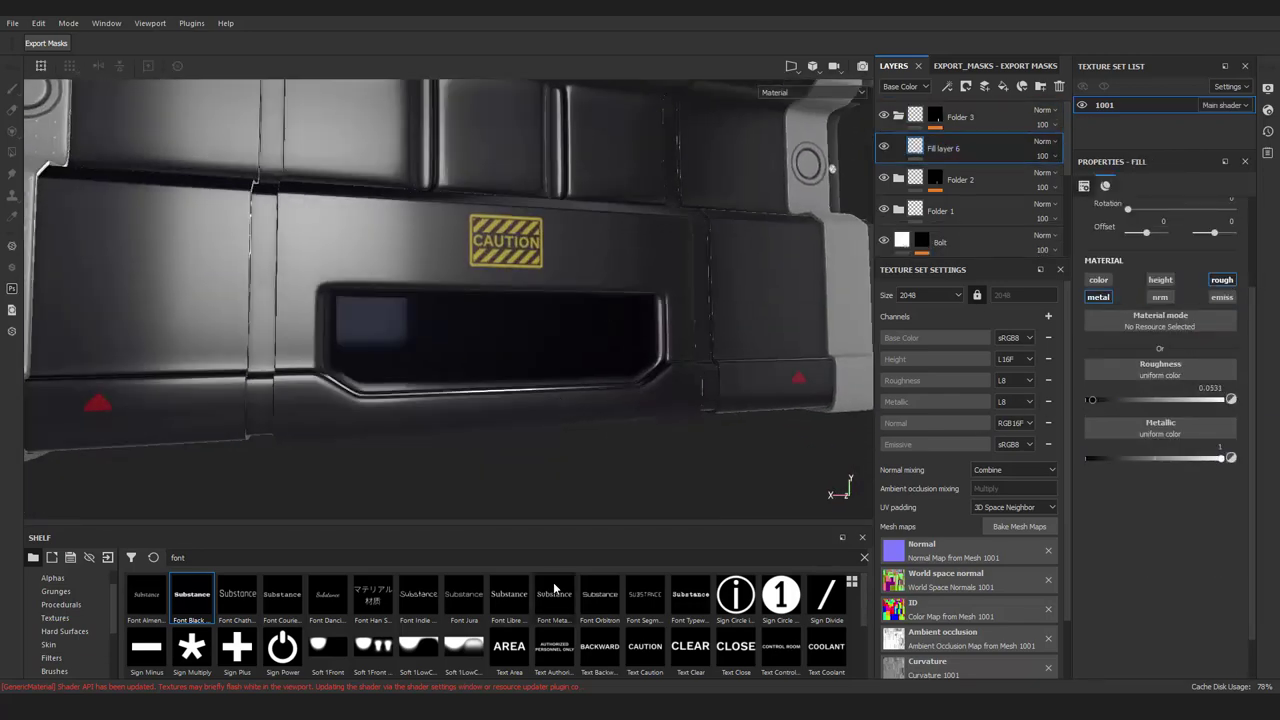
Add Fill layer 7 with an emissive colour and a black mask holding a paint effect
{"action": "left_click", "coordinate": [1003, 86]}
{"action": "left_click", "coordinate": [1000, 160]}
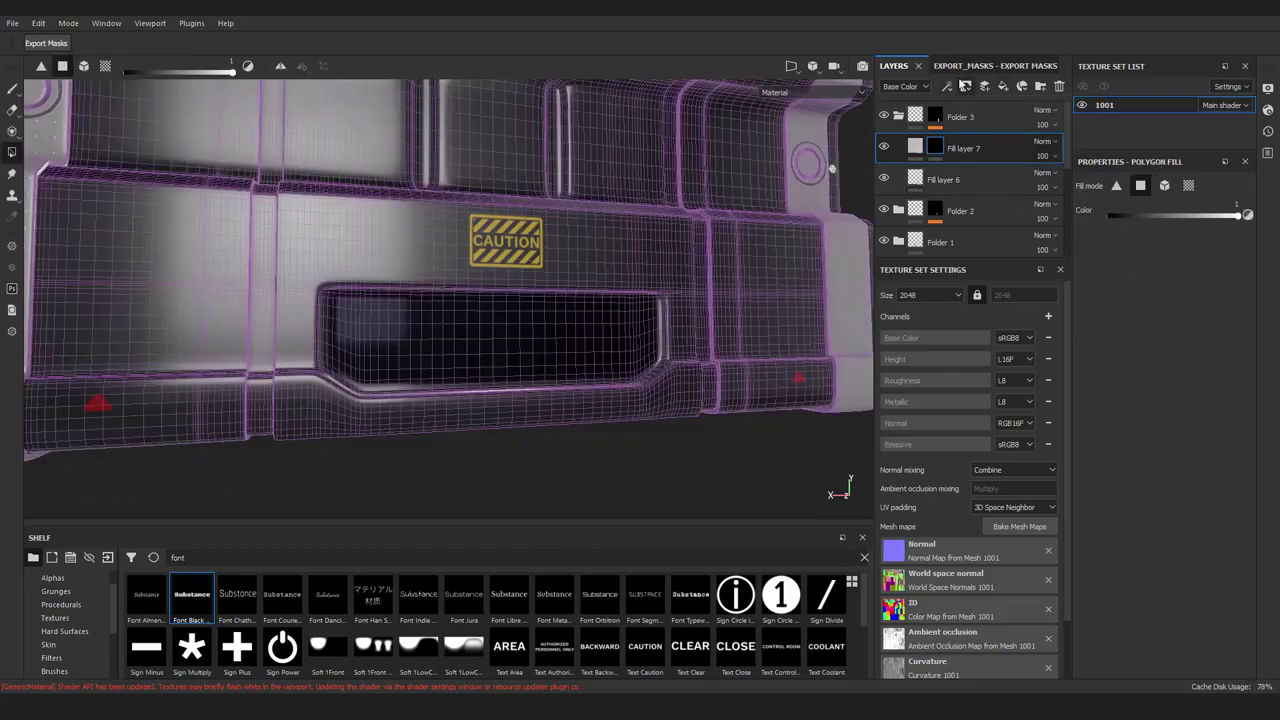
{"action": "left_click", "coordinate": [965, 86]}
{"action": "left_click_drag", "start_coordinate": [520, 330], "coordinate": [543, 337], "text": "alt"}
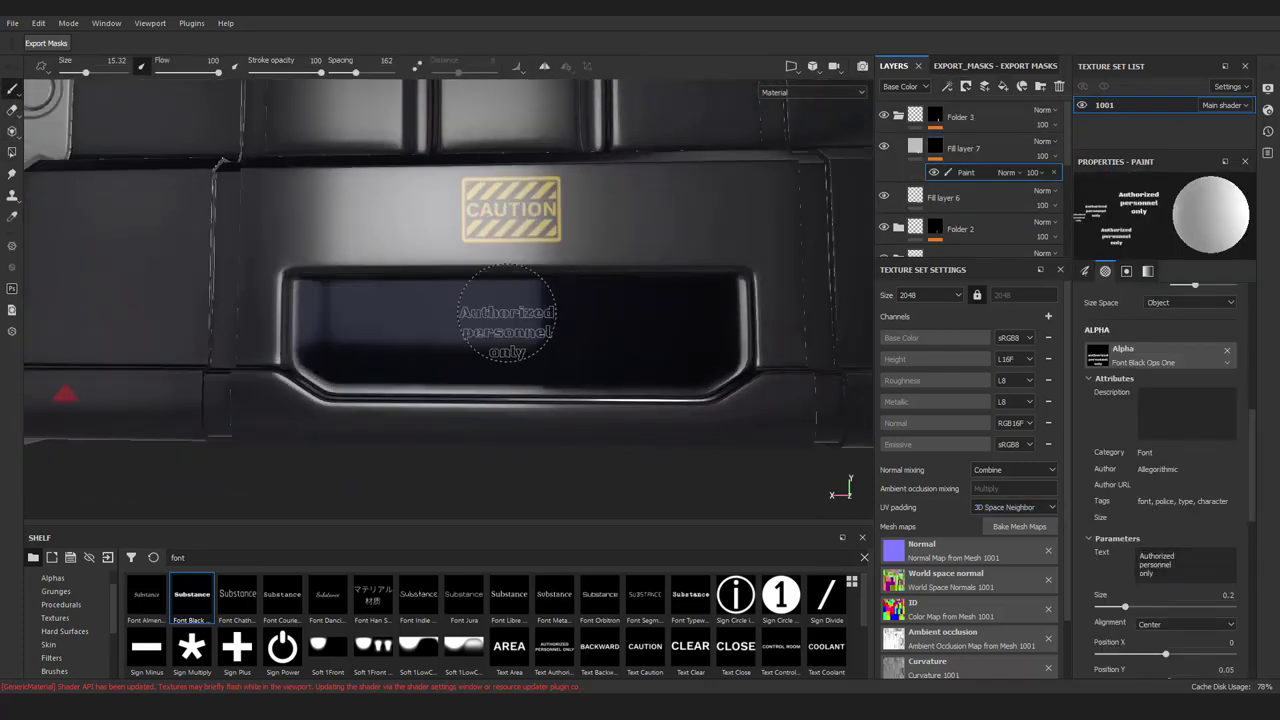
{"action": "left_click", "coordinate": [963, 148]}
{"action": "left_click", "coordinate": [1160, 390]}
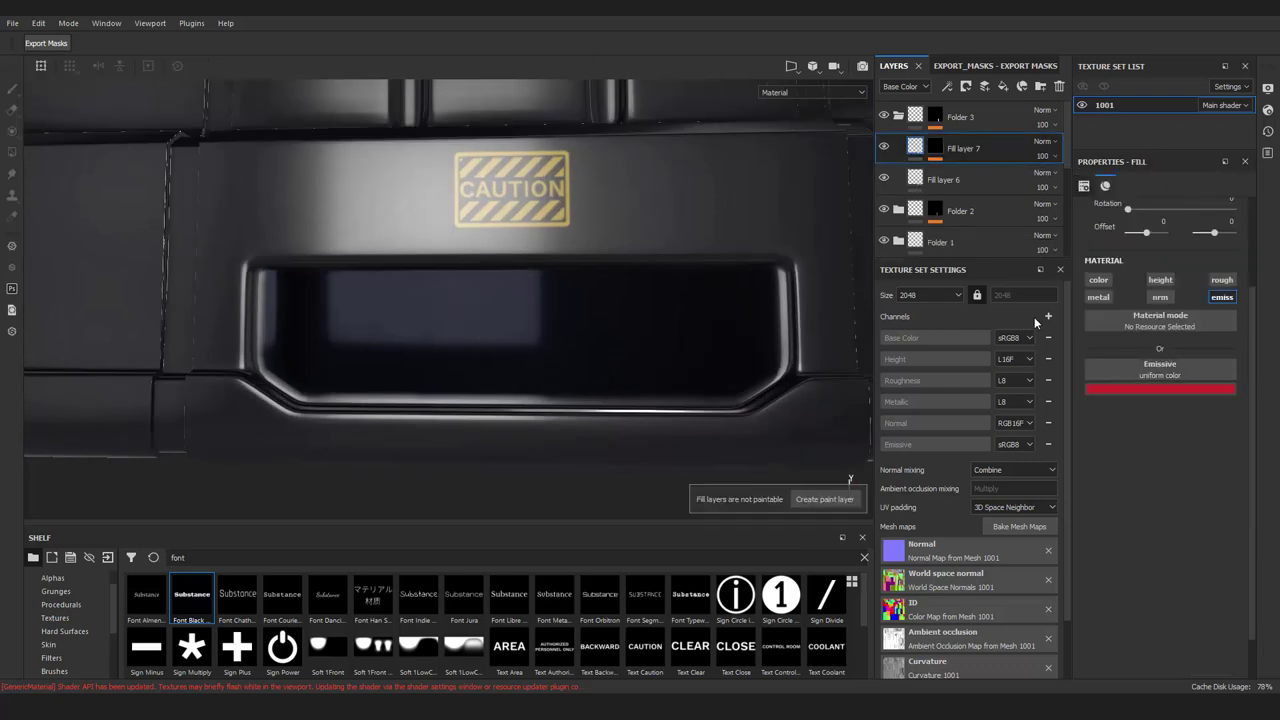
{"action": "key", "text": "ctrl+y"}
Stamp the AUTHORIZED PERSONNEL ONLY text alpha onto the lower screen panel
{"action": "left_click_drag", "start_coordinate": [516, 320], "coordinate": [516, 275], "text": "alt"}
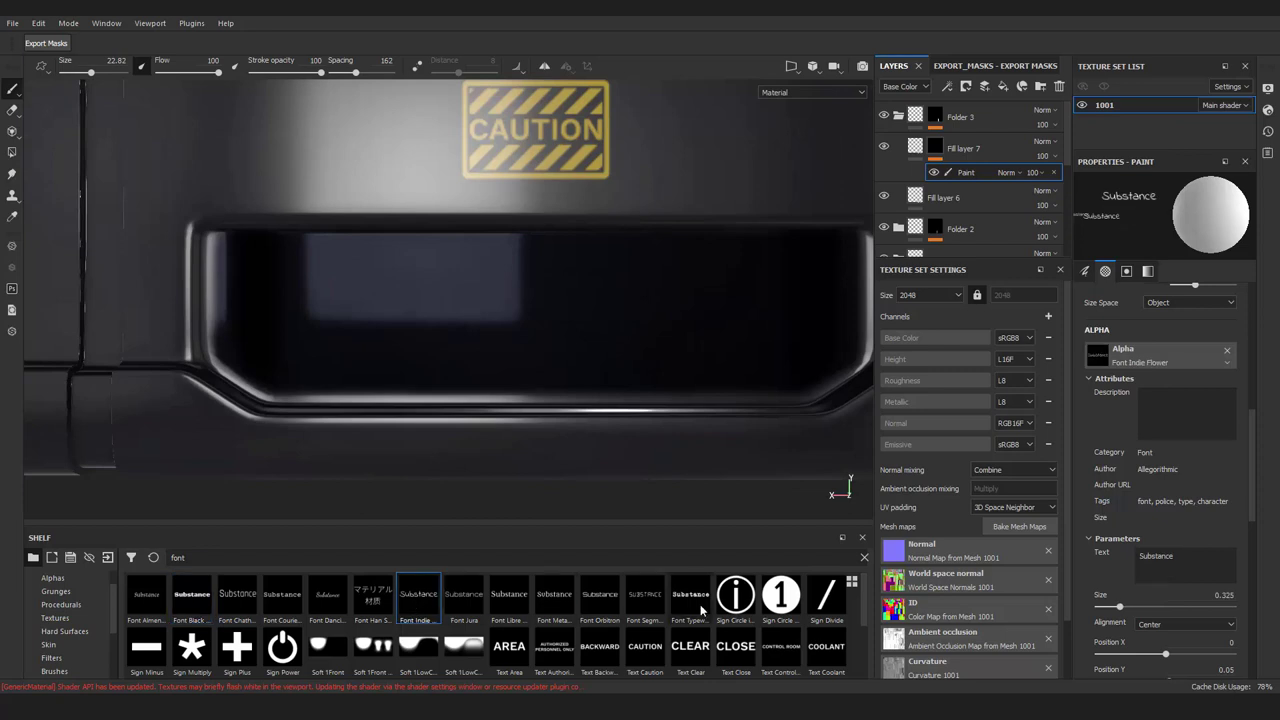
{"action": "left_click", "coordinate": [554, 648]}
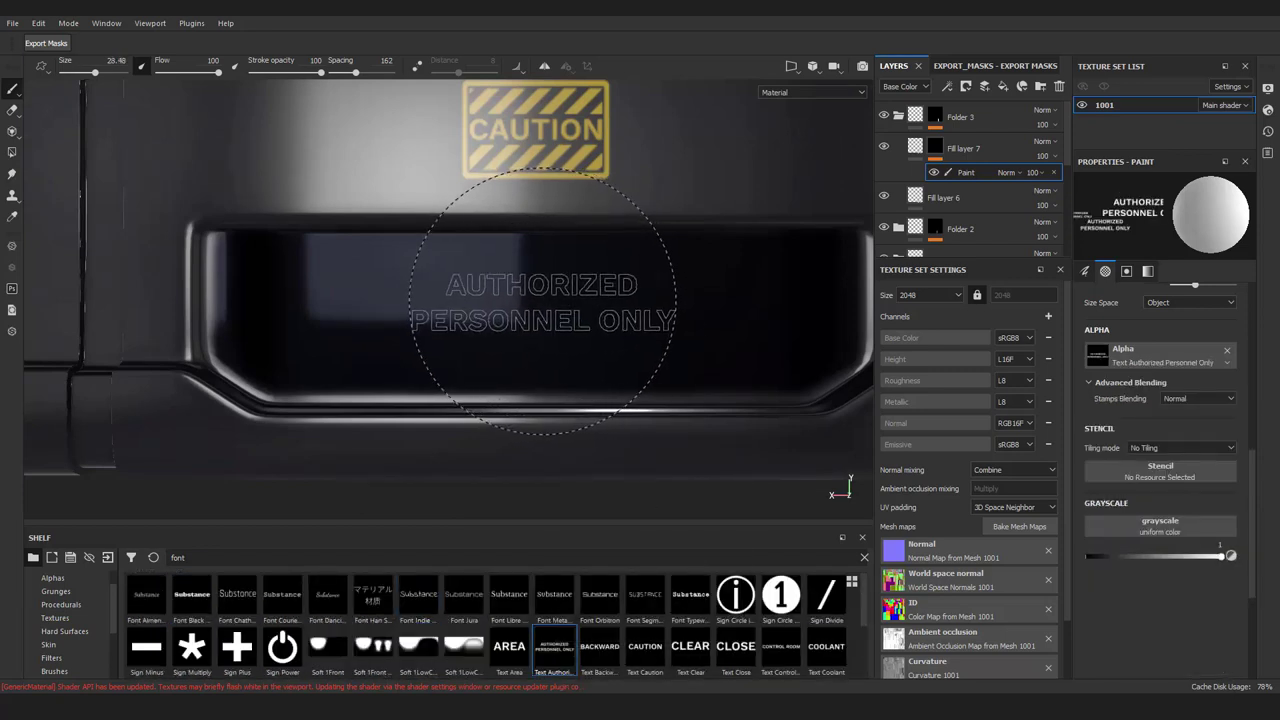
{"action": "left_click", "coordinate": [543, 302]}
{"action": "left_click_drag", "start_coordinate": [543, 302], "coordinate": [469, 224], "text": "alt"}
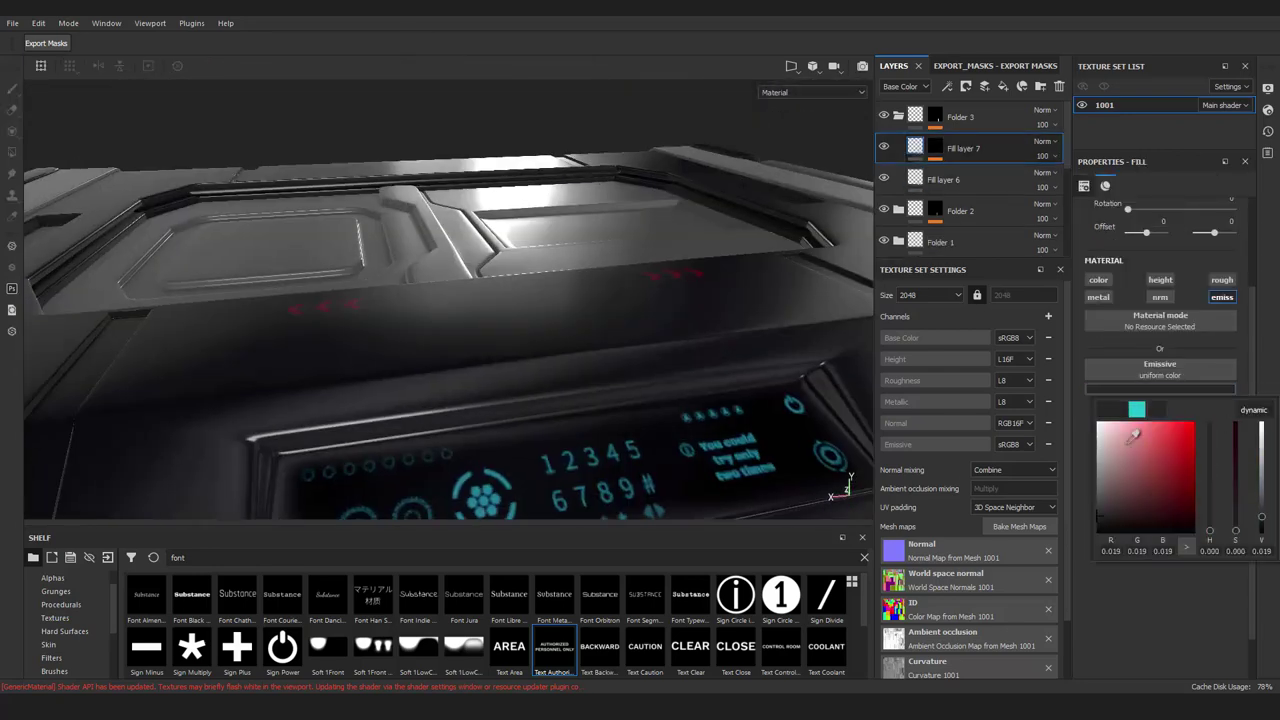
Switch the layer view to the Emissive channel and lower the Environment Exposure
{"action": "mouse_move", "coordinate": [494, 484]}
{"action": "left_mouse_down", "text": "alt"}
{"action": "mouse_move", "coordinate": [363, 259]}
{"action": "mouse_move", "coordinate": [640, 288]}
{"action": "left_mouse_up", "text": "alt"}
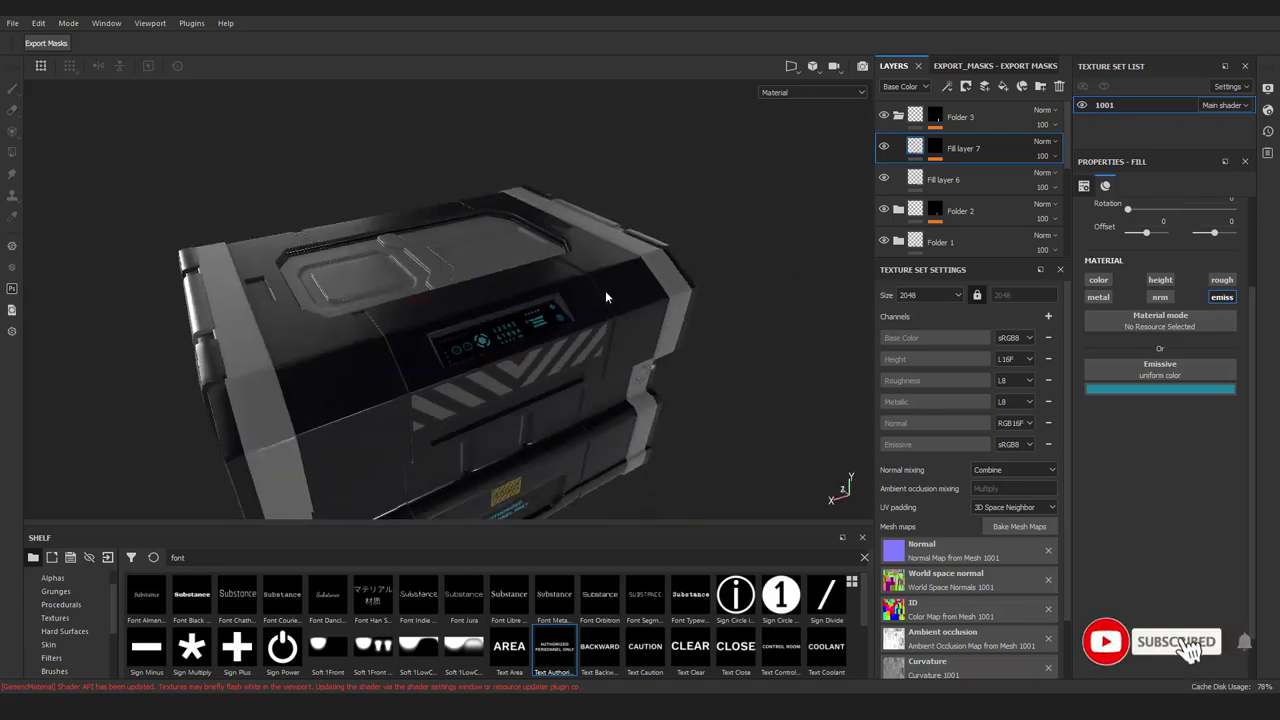
{"action": "left_click", "coordinate": [900, 86]}
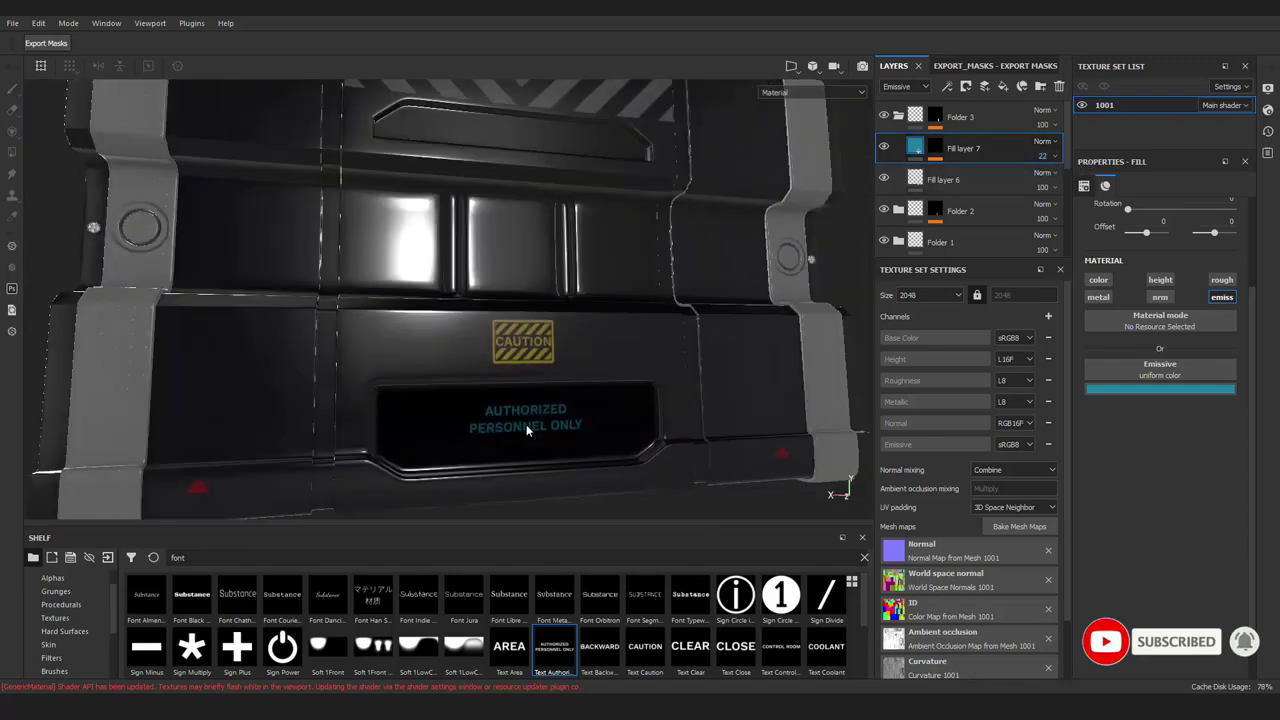
{"action": "left_click_drag", "start_coordinate": [1060, 252], "coordinate": [1036, 251]}
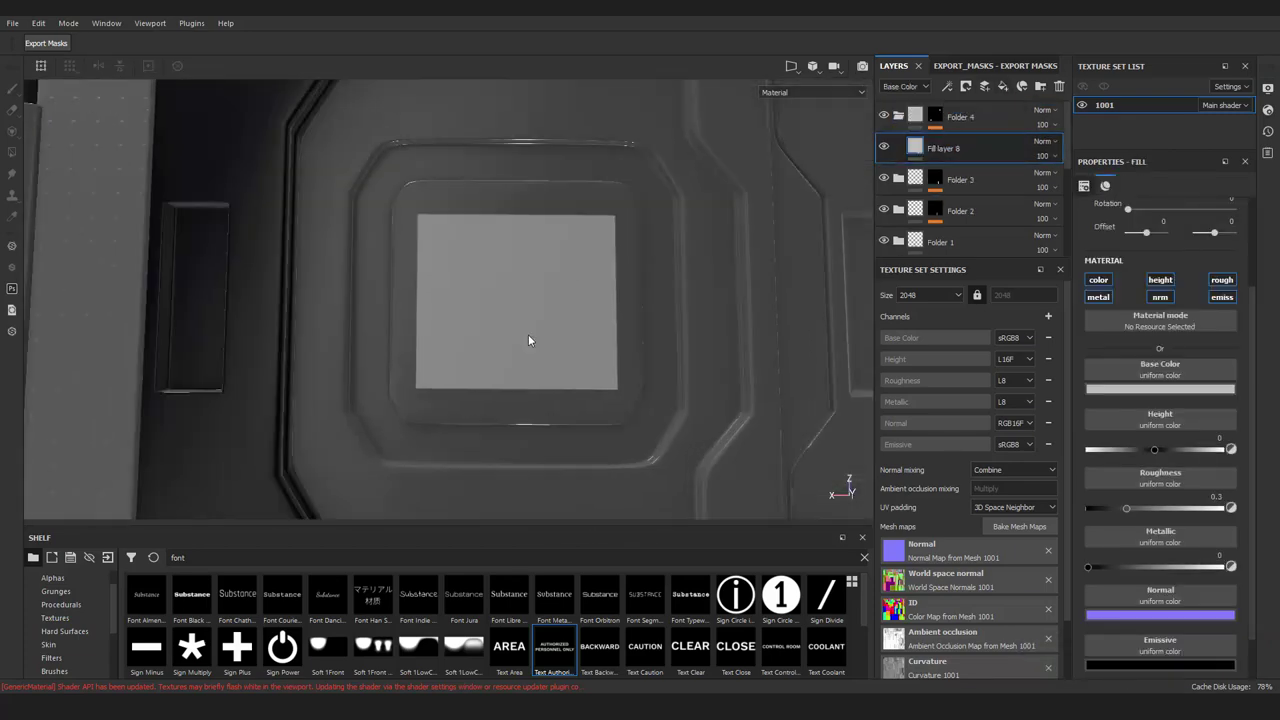
Turn off colour, height, normal and emissive on the fill, making it glossy and fully metallic
{"action": "left_click", "coordinate": [1098, 280]}
{"action": "left_click", "coordinate": [1160, 280]}
{"action": "left_click", "coordinate": [1160, 297]}
{"action": "left_click", "coordinate": [1222, 297]}
{"action": "left_click", "coordinate": [1096, 400]}
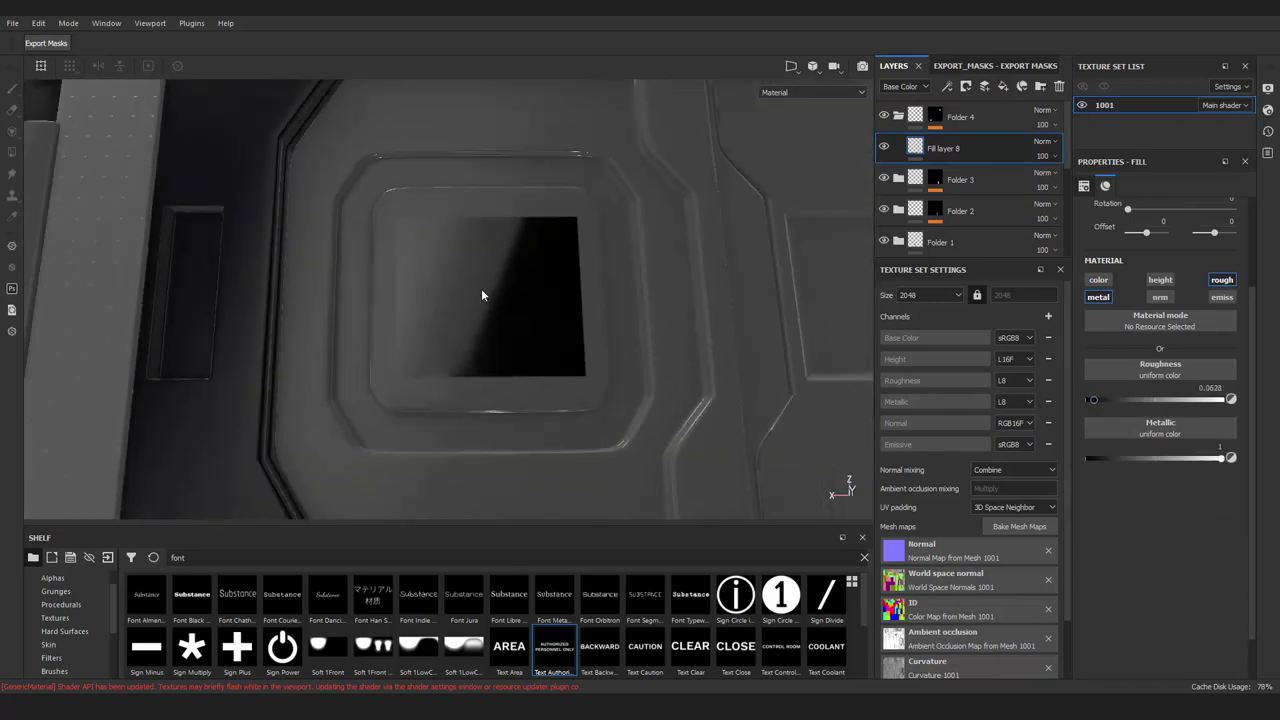
{"action": "left_click_drag", "start_coordinate": [494, 340], "coordinate": [435, 260], "text": "alt"}
Add Fill layer 9 with emissive only, a dark cyan glow, and a paint mask
{"action": "left_click", "coordinate": [1003, 86]}
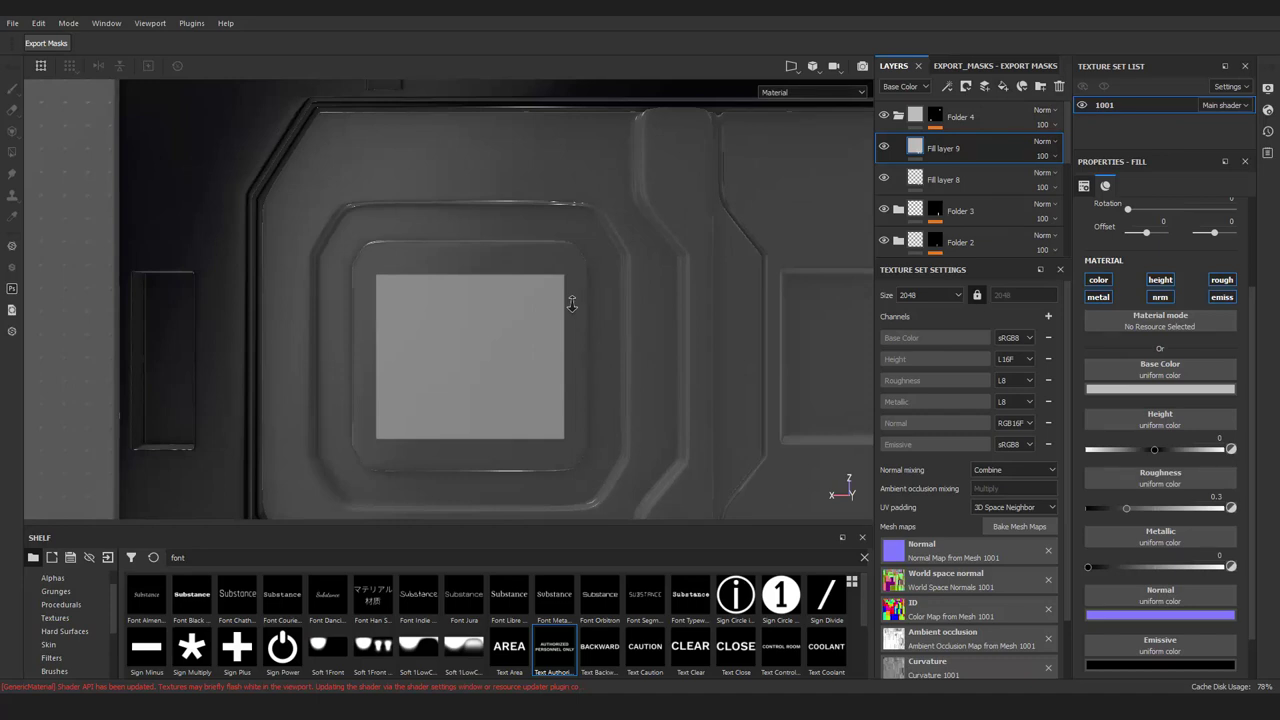
{"action": "scroll", "coordinate": [483, 291], "scroll_direction": "up", "scroll_amount": 2}
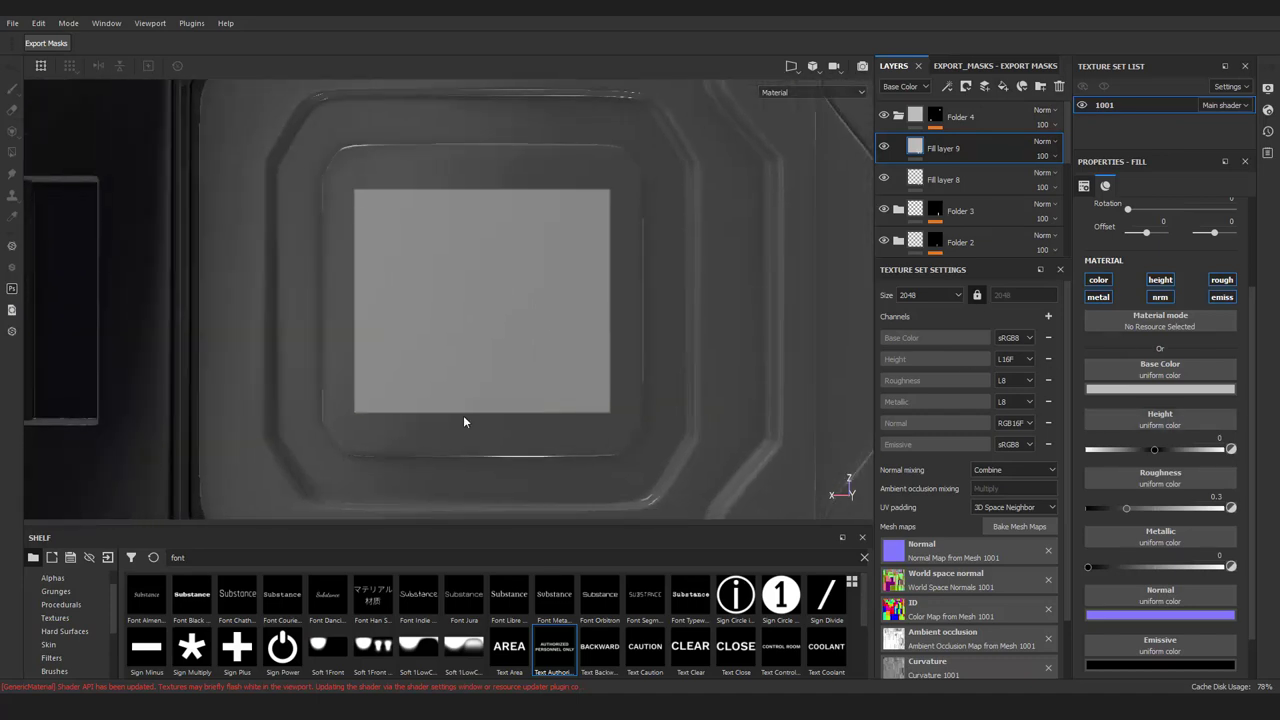
{"action": "left_click", "coordinate": [1222, 297]}
{"action": "left_click", "coordinate": [1160, 390]}
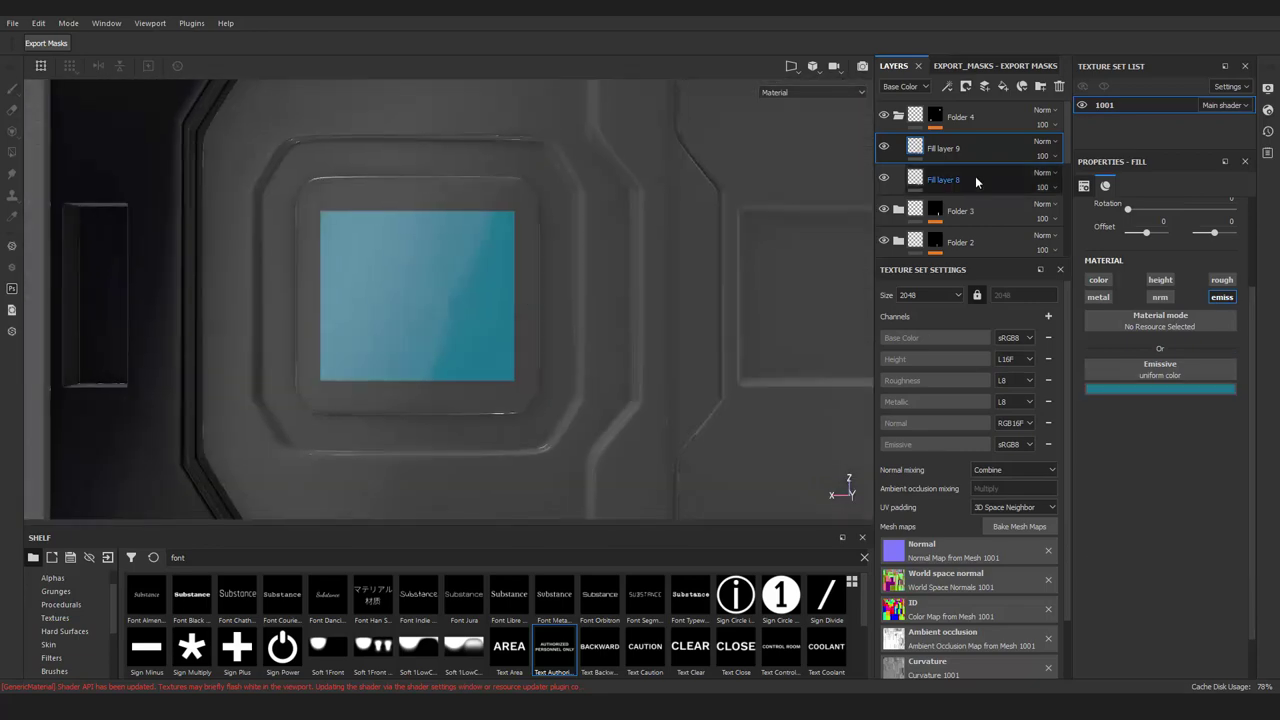
{"action": "left_click", "coordinate": [13, 92]}
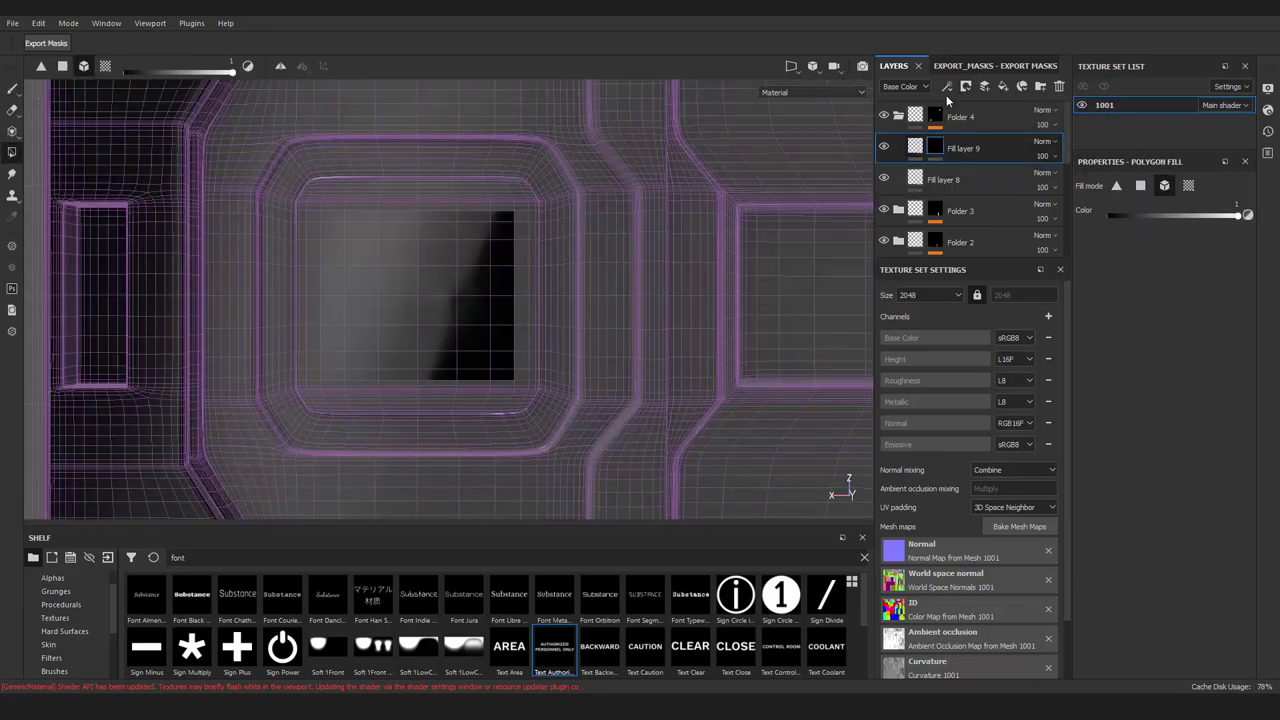
Search the shelf for 'circle' and stamp the Circle Crosshair segmented ring on the screen
{"action": "left_click", "coordinate": [13, 90]}
{"action": "double_click", "coordinate": [180, 557]}
{"action": "type", "text": "circle"}
{"action": "left_click", "coordinate": [146, 648]}
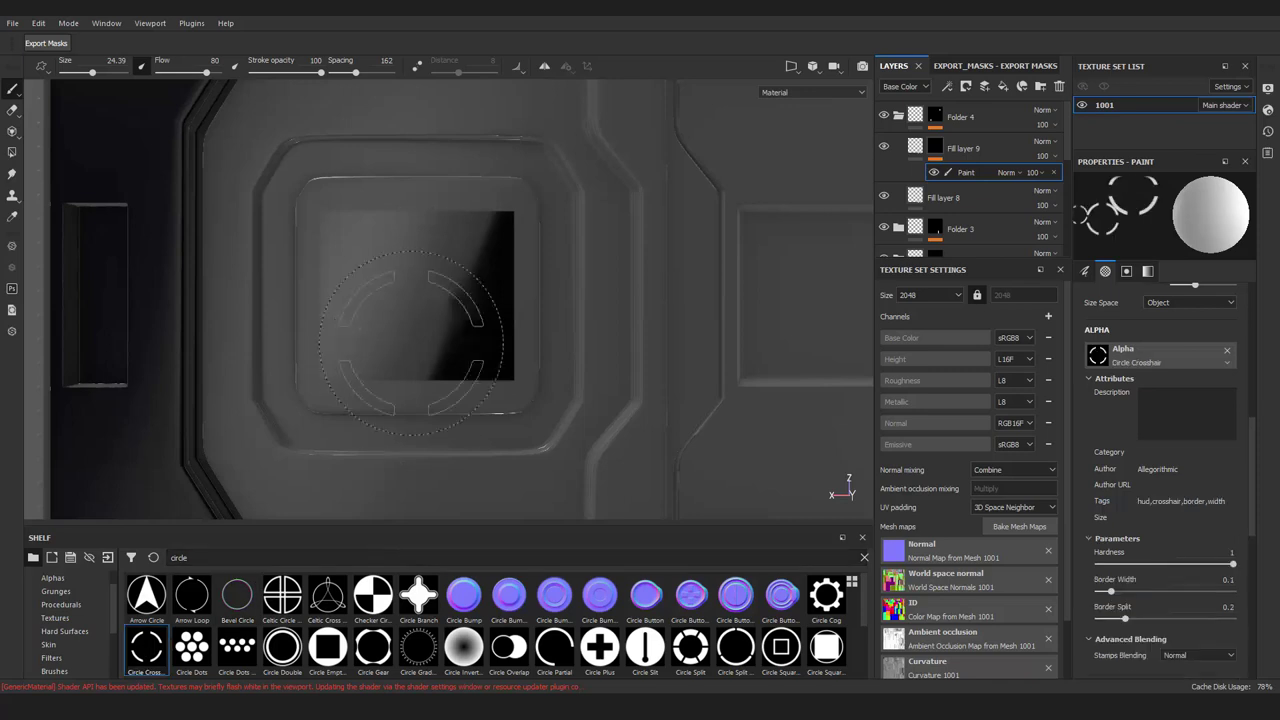
{"action": "left_click", "coordinate": [410, 343]}
{"action": "mouse_move", "coordinate": [420, 345]}
{"action": "left_mouse_down", "text": "alt"}
{"action": "mouse_move", "coordinate": [480, 360]}
{"action": "mouse_move", "coordinate": [500, 380]}
{"action": "left_mouse_up", "text": "alt"}
Stamp the Arrow Loop alpha inside the ring and the Circle Dots cluster at the centre
{"action": "left_click", "coordinate": [191, 597]}
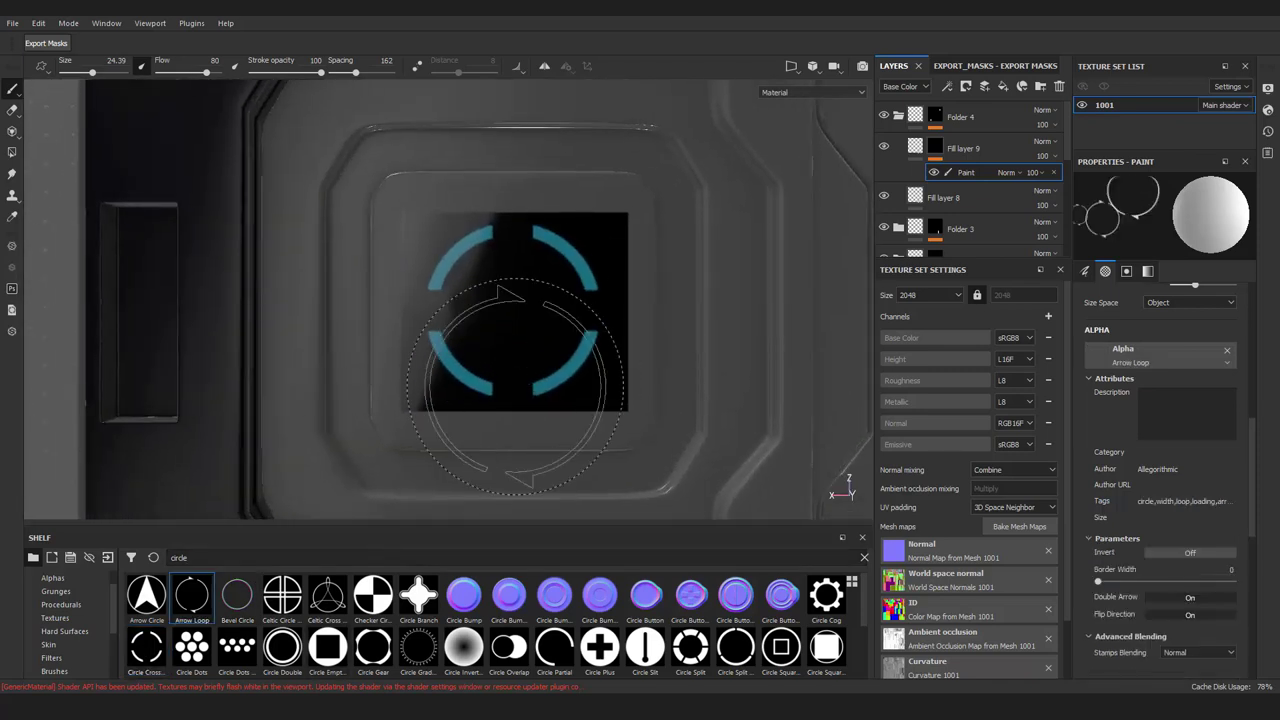
{"action": "left_click", "coordinate": [512, 305]}
{"action": "left_click_drag", "start_coordinate": [512, 305], "coordinate": [587, 423], "text": "alt"}
{"action": "left_click", "coordinate": [193, 650]}
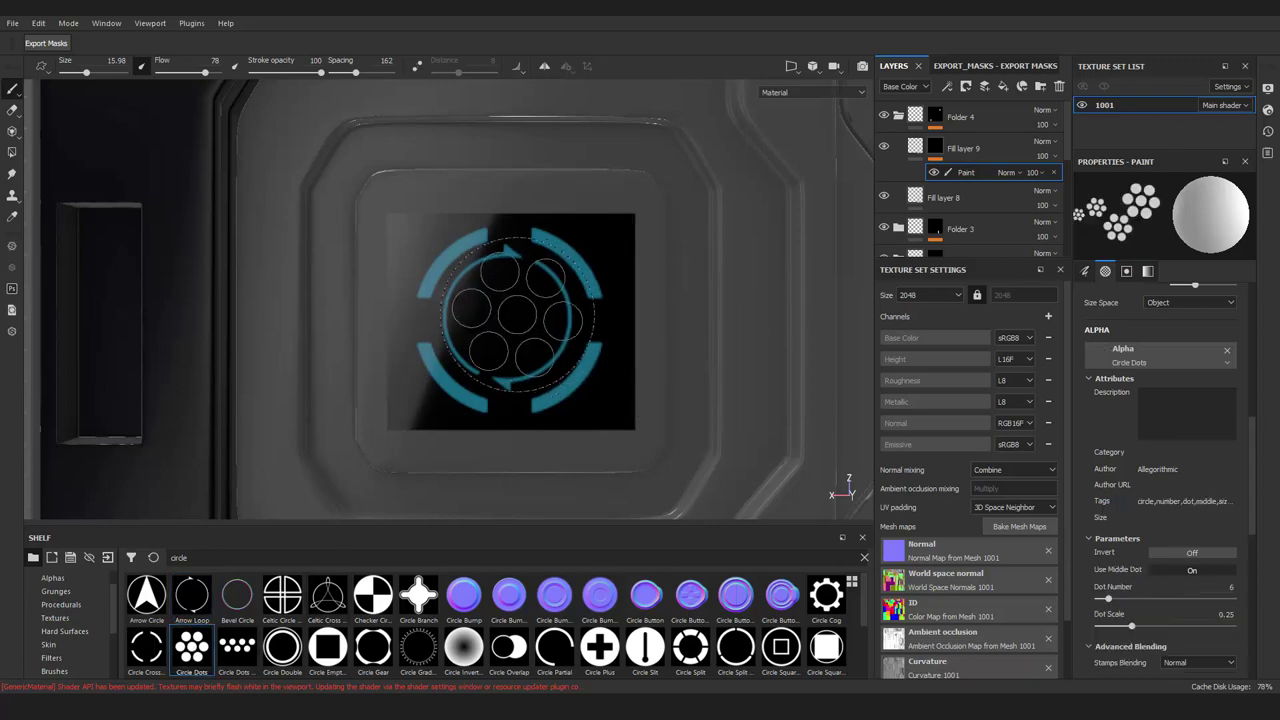
{"action": "left_click", "coordinate": [508, 313]}
{"action": "mouse_move", "coordinate": [508, 313]}
{"action": "left_mouse_down", "text": "alt"}
{"action": "mouse_move", "coordinate": [543, 342]}
{"action": "mouse_move", "coordinate": [620, 330]}
{"action": "left_mouse_up", "text": "alt"}
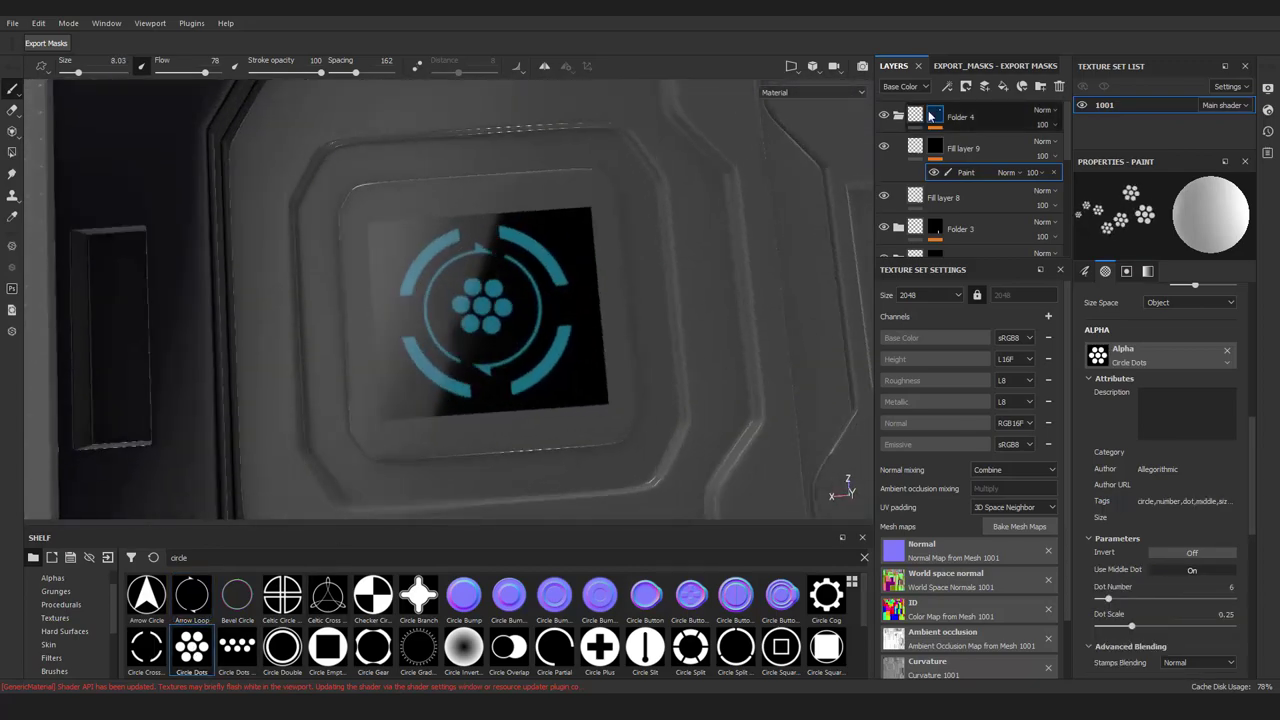
{"action": "left_click", "coordinate": [962, 88]}
Add a Blur filter to Folder 4's mask with intensity 0.42
{"action": "left_click", "coordinate": [981, 184]}
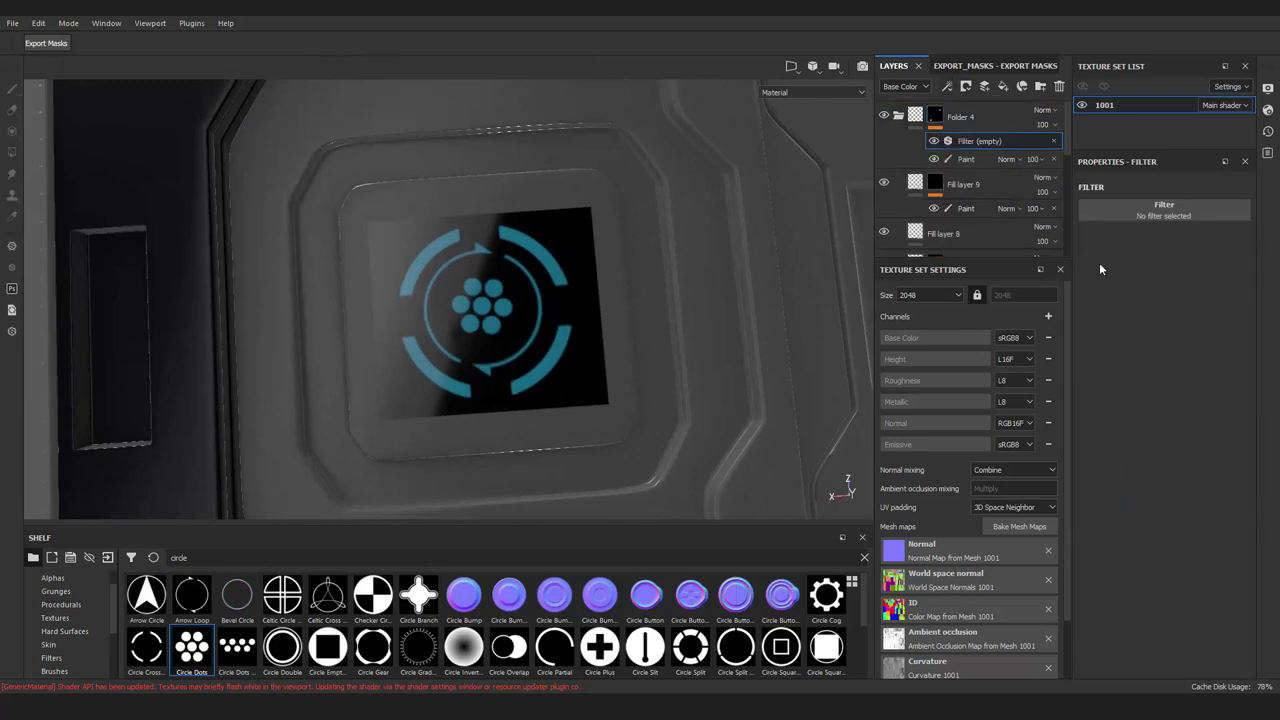
{"action": "left_click_drag", "start_coordinate": [652, 274], "coordinate": [663, 266], "text": "alt"}
{"action": "left_click_drag", "start_coordinate": [1108, 274], "coordinate": [1095, 274]}
{"action": "mouse_move", "coordinate": [640, 320]}
{"action": "left_mouse_down", "text": "alt"}
{"action": "mouse_move", "coordinate": [590, 331]}
{"action": "mouse_move", "coordinate": [760, 290]}
{"action": "left_mouse_up", "text": "alt"}
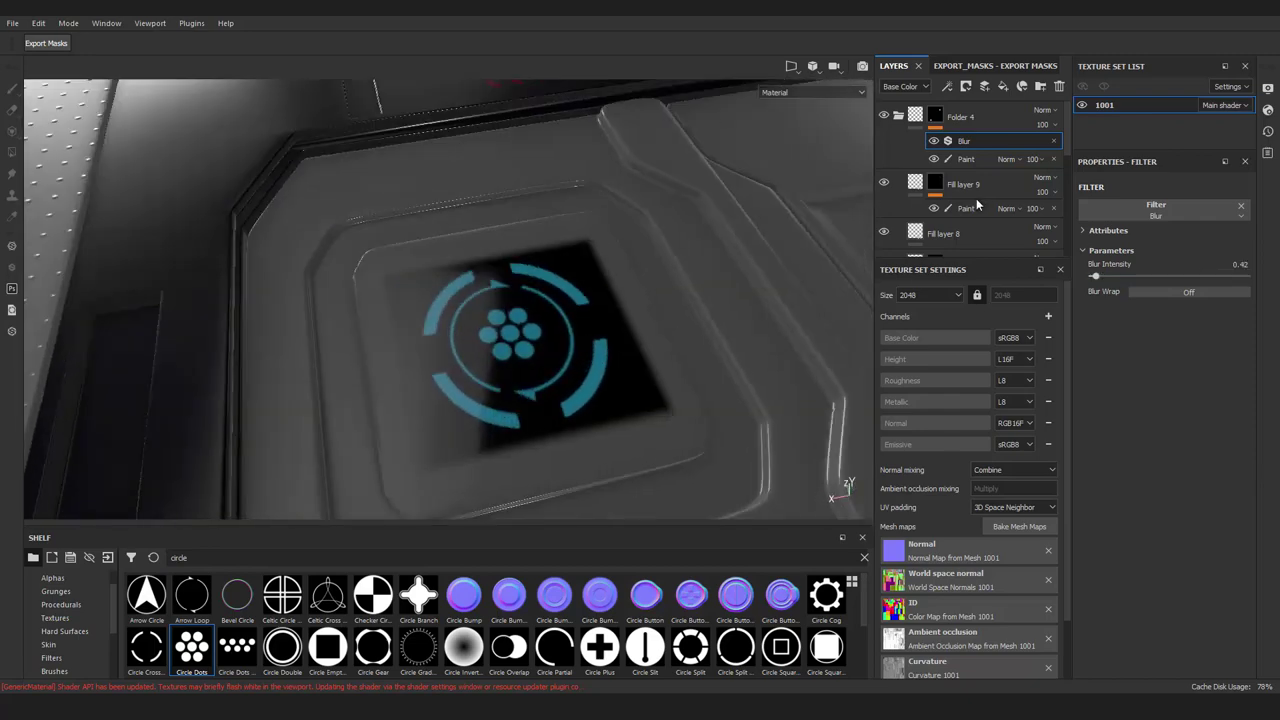
Add Fill layer 10 with only height enabled, set to -0.1498 to recess the screen
{"action": "left_click", "coordinate": [969, 190]}
{"action": "left_click", "coordinate": [1003, 86]}
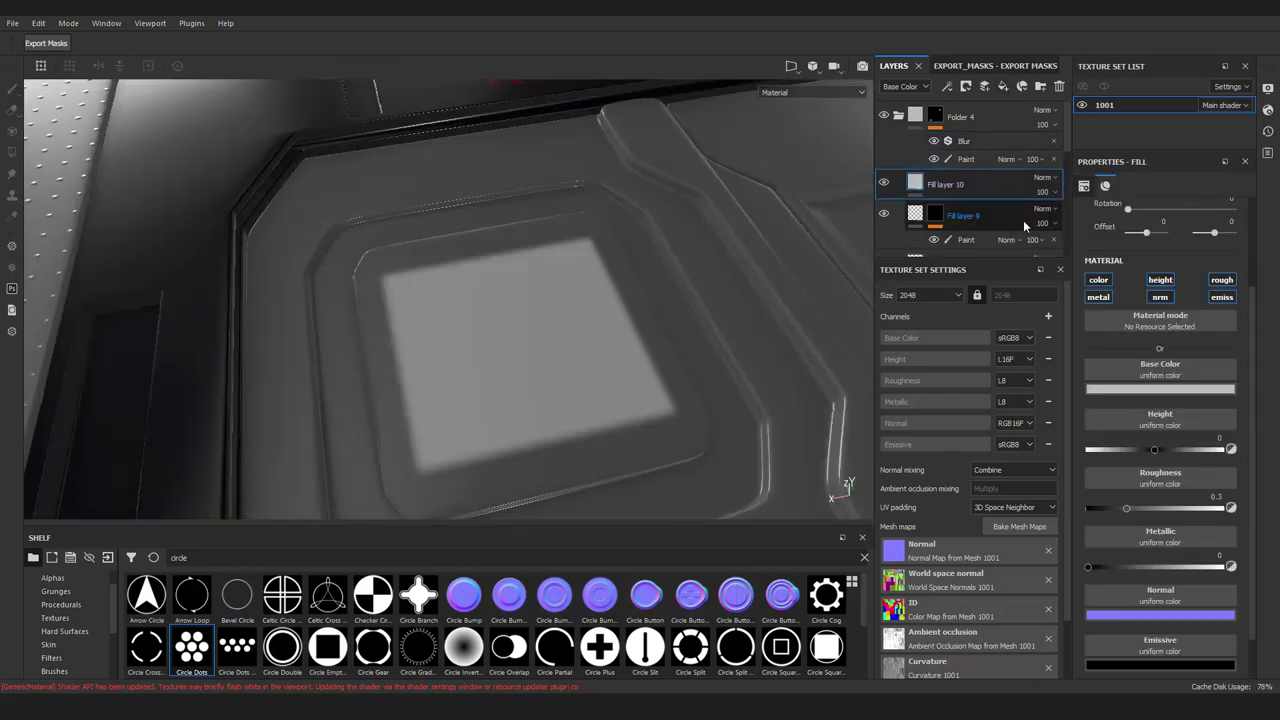
{"action": "left_click", "coordinate": [1098, 280]}
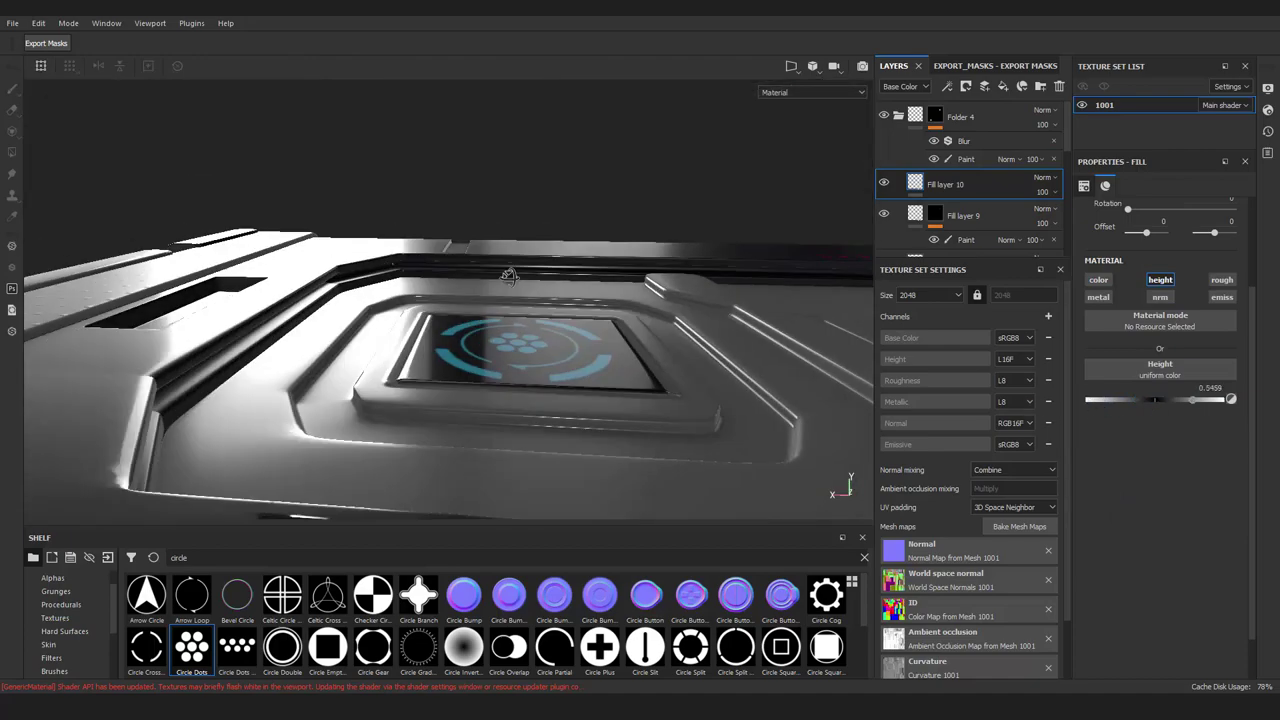
{"action": "left_click_drag", "start_coordinate": [1162, 401], "coordinate": [1129, 398]}
{"action": "mouse_move", "coordinate": [600, 400]}
{"action": "left_mouse_down", "text": "alt"}
{"action": "mouse_move", "coordinate": [484, 454]}
{"action": "mouse_move", "coordinate": [643, 295]}
{"action": "mouse_move", "coordinate": [543, 420]}
{"action": "mouse_move", "coordinate": [568, 247]}
{"action": "left_mouse_up", "text": "alt"}
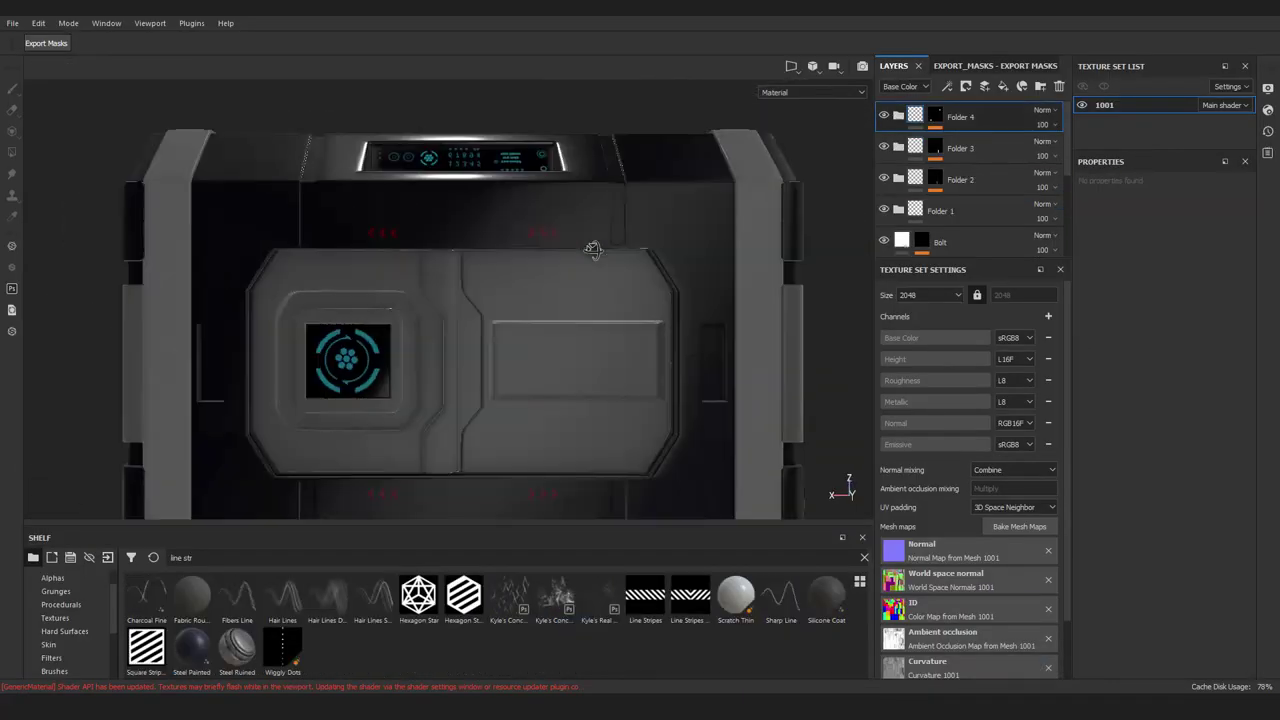
Add a paint layer to Folder 5's mask in polygon fill mode, checking the 3D/UV views
{"action": "left_click_drag", "start_coordinate": [593, 249], "coordinate": [620, 215], "text": "alt"}
{"action": "left_click", "coordinate": [1021, 86]}
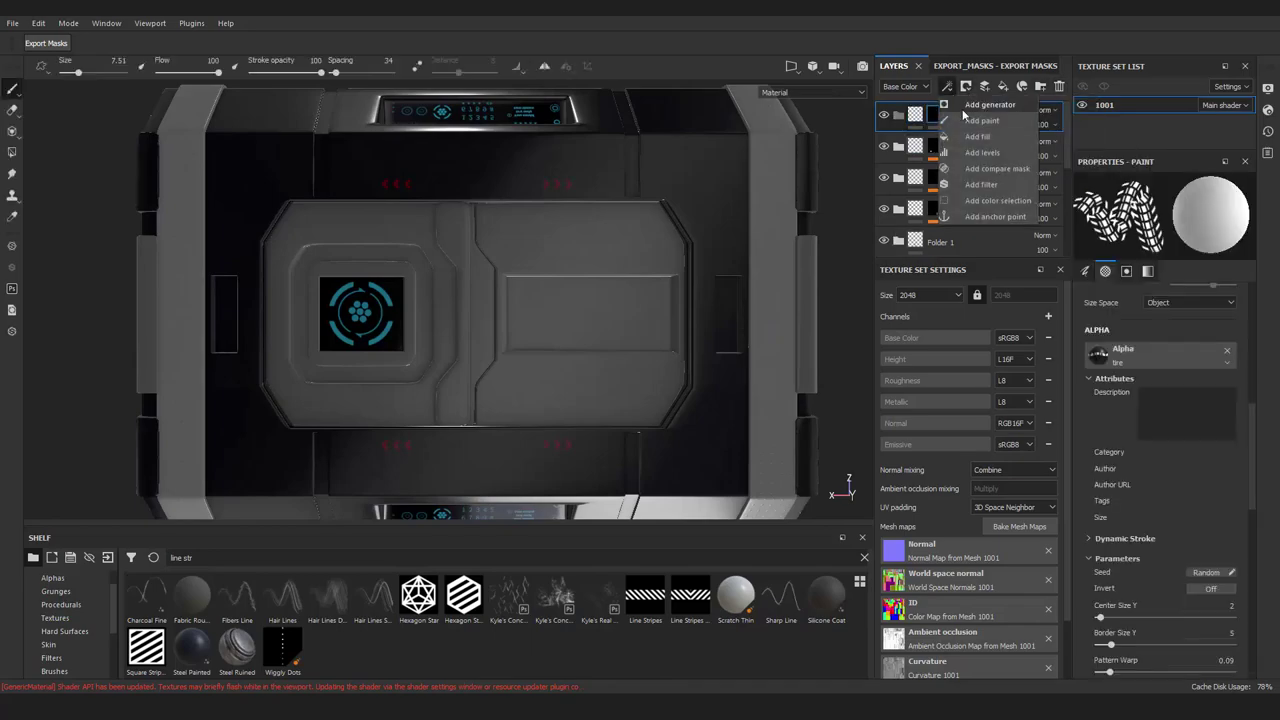
{"action": "key", "text": "4"}
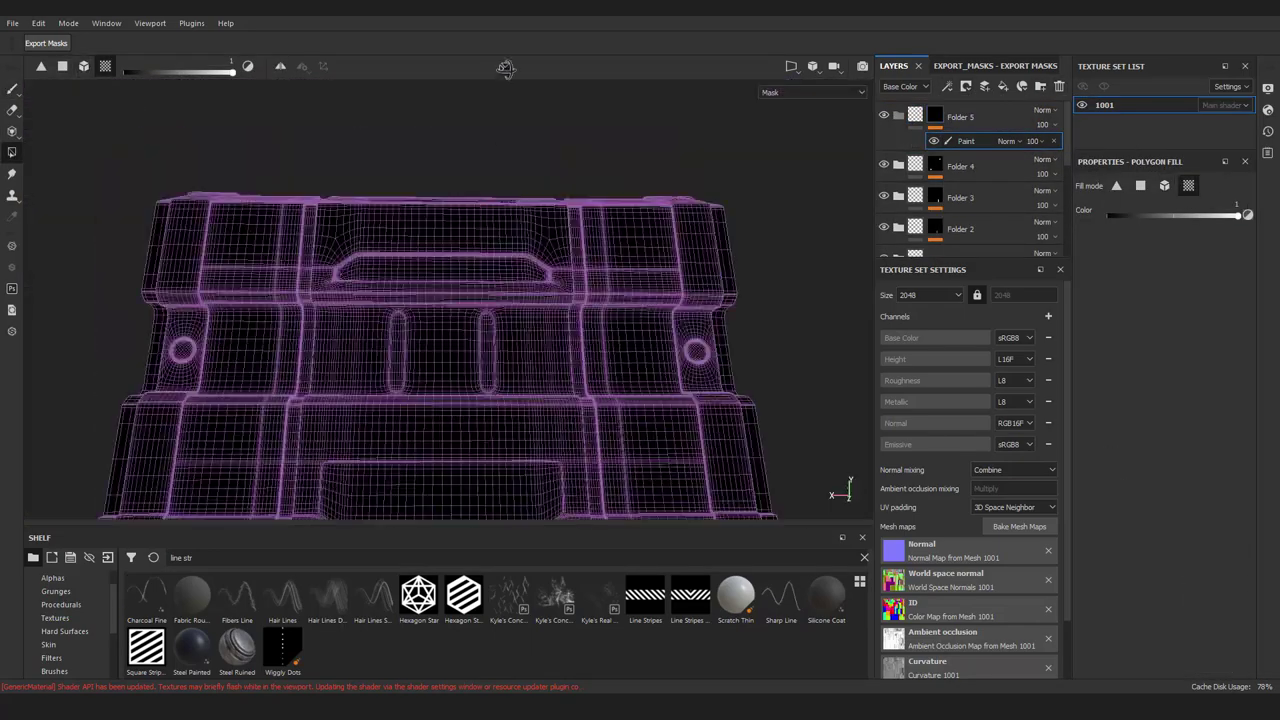
{"action": "mouse_move", "coordinate": [483, 306]}
{"action": "left_mouse_down", "text": "alt"}
{"action": "mouse_move", "coordinate": [591, 258]}
{"action": "mouse_move", "coordinate": [611, 381]}
{"action": "mouse_move", "coordinate": [577, 466]}
{"action": "left_mouse_up", "text": "alt"}
{"action": "mouse_move", "coordinate": [577, 466]}
{"action": "right_mouse_down", "text": "alt"}
{"action": "mouse_move", "coordinate": [514, 334]}
{"action": "mouse_move", "coordinate": [440, 270]}
{"action": "right_mouse_up", "text": "alt"}
{"action": "key", "text": "F1"}
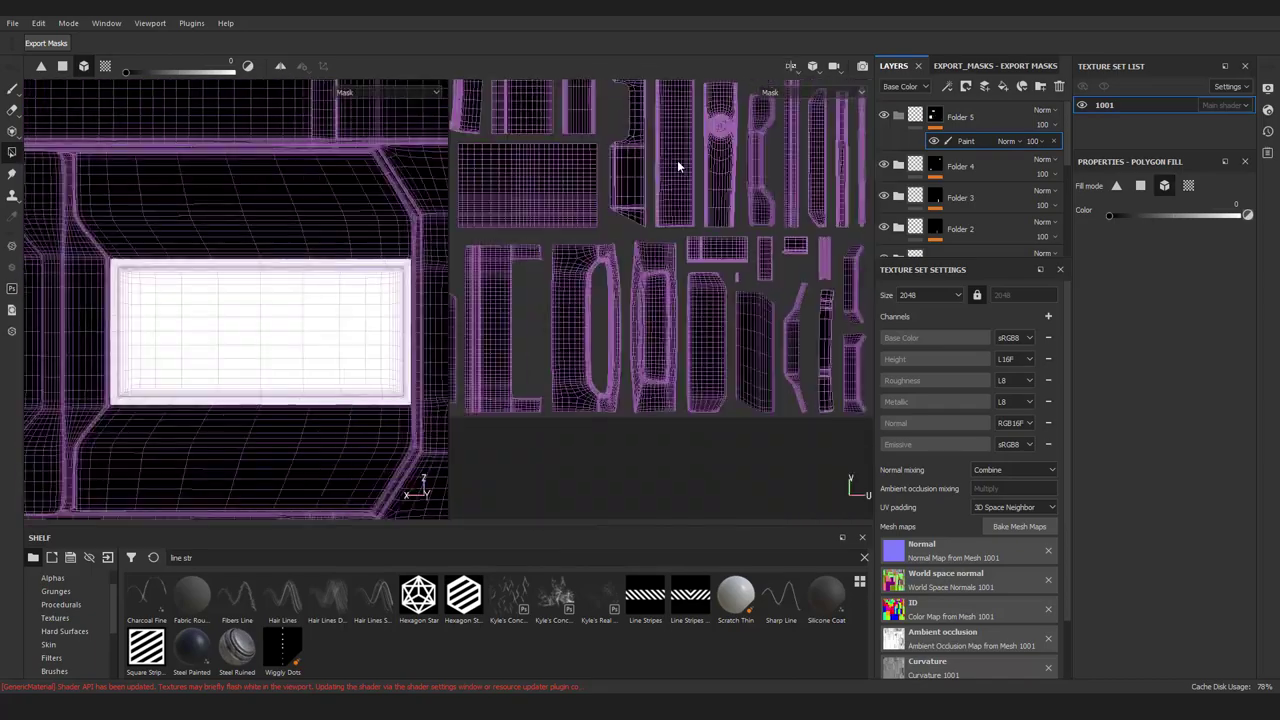
{"action": "right_click_drag", "start_coordinate": [671, 176], "coordinate": [321, 185], "text": "alt"}
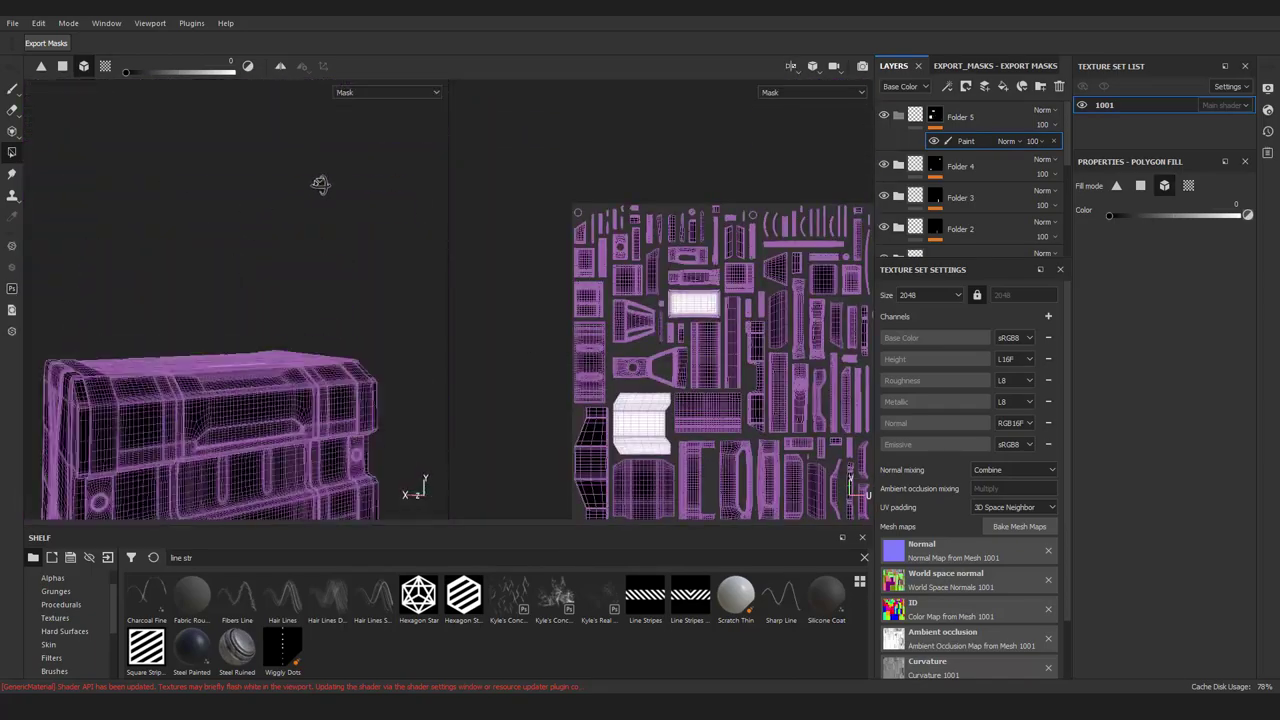
{"action": "left_click_drag", "start_coordinate": [321, 185], "coordinate": [249, 178], "text": "alt"}
{"action": "right_click_drag", "start_coordinate": [249, 178], "coordinate": [280, 423], "text": "alt"}
Replace the misplaced mask fill and polygon-fill the door's rectangular inset panel
{"action": "left_click", "coordinate": [971, 119]}
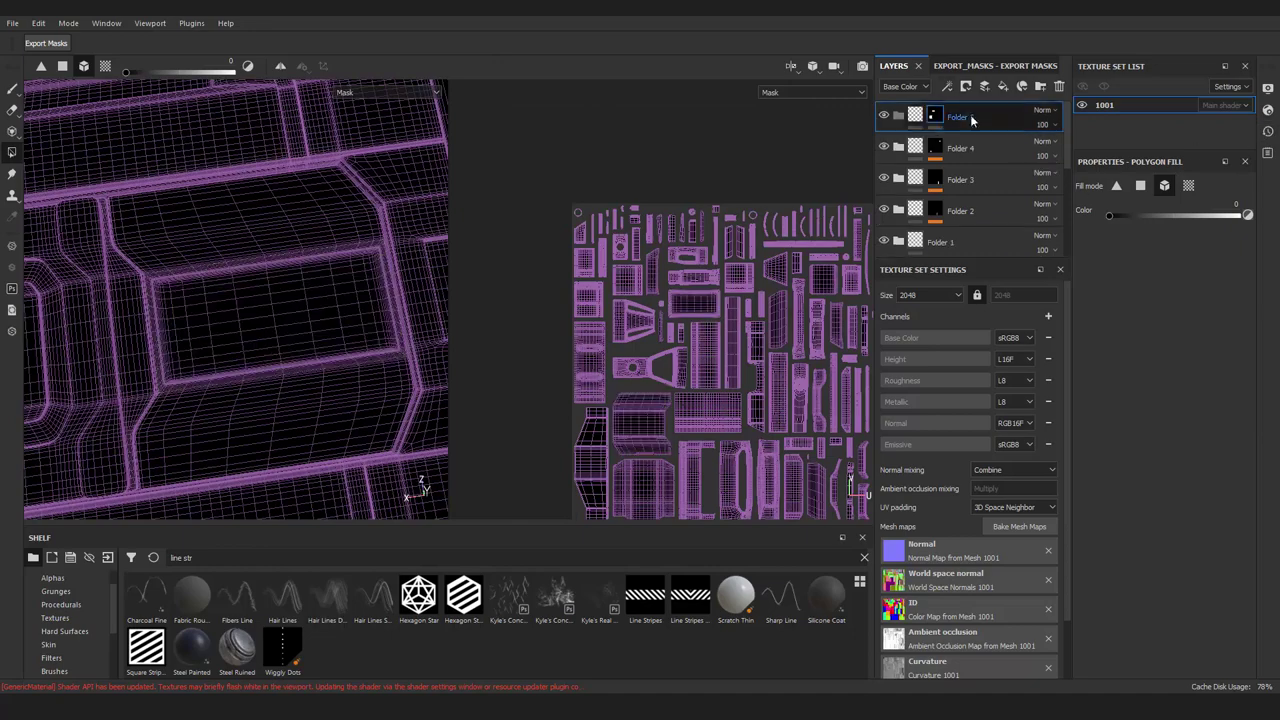
{"action": "left_click", "coordinate": [955, 119]}
{"action": "key", "text": "F2"}
{"action": "left_click_drag", "start_coordinate": [320, 292], "coordinate": [563, 320], "text": "alt"}
{"action": "right_click_drag", "start_coordinate": [563, 320], "coordinate": [350, 263], "text": "alt"}
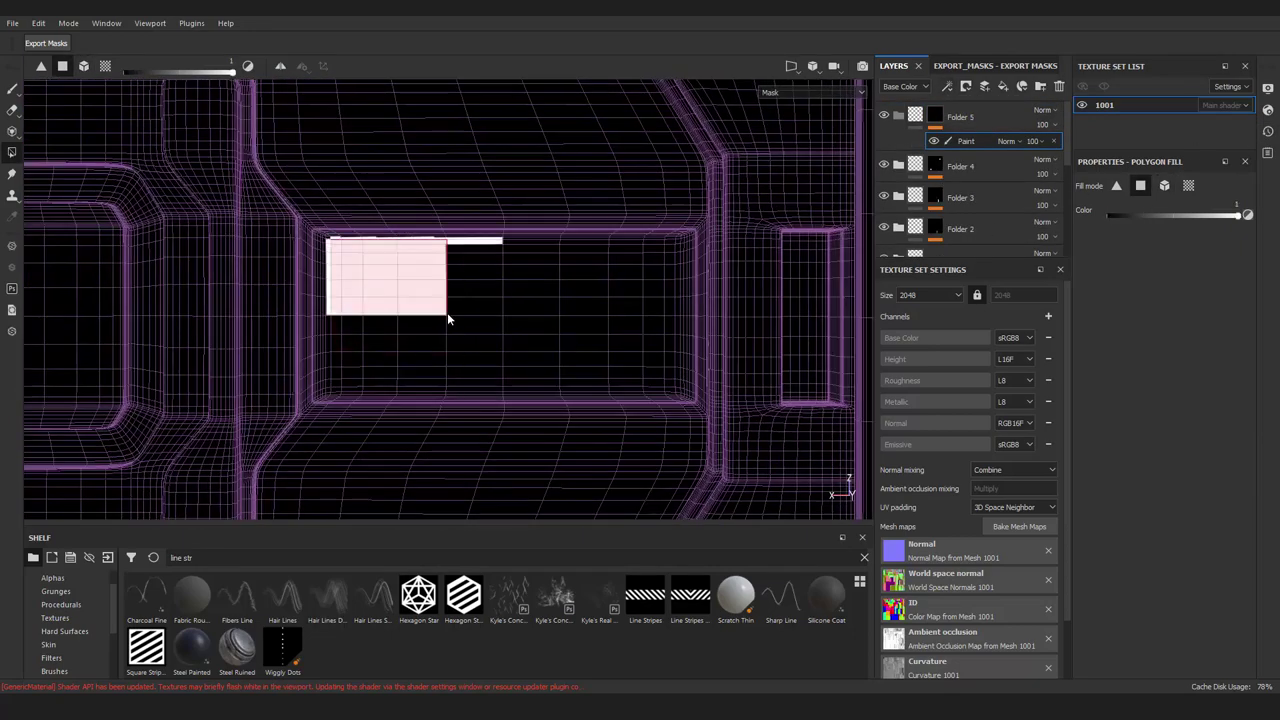
{"action": "mouse_move", "coordinate": [336, 244]}
{"action": "left_mouse_down"}
{"action": "mouse_move", "coordinate": [634, 372]}
{"action": "mouse_move", "coordinate": [664, 406]}
{"action": "mouse_move", "coordinate": [523, 283]}
{"action": "left_mouse_up"}
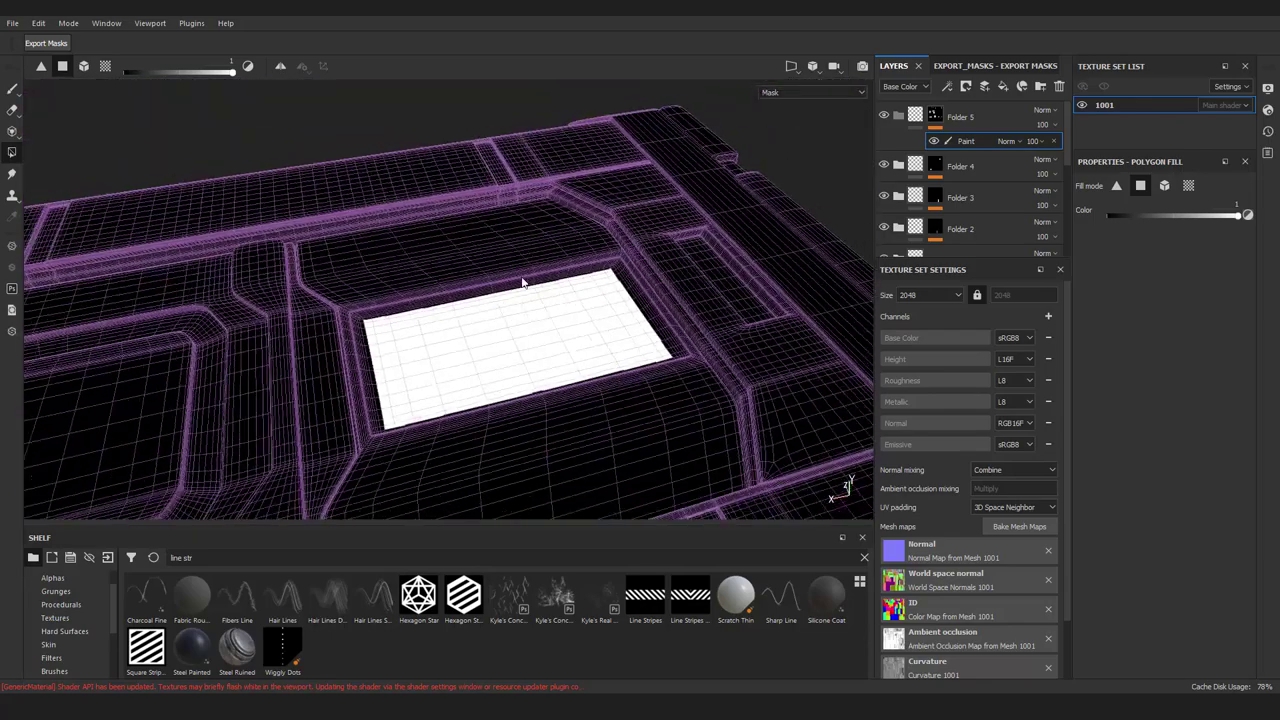
Add a Blur filter to Folder 5's mask with intensity 1.11
{"action": "left_click", "coordinate": [980, 186]}
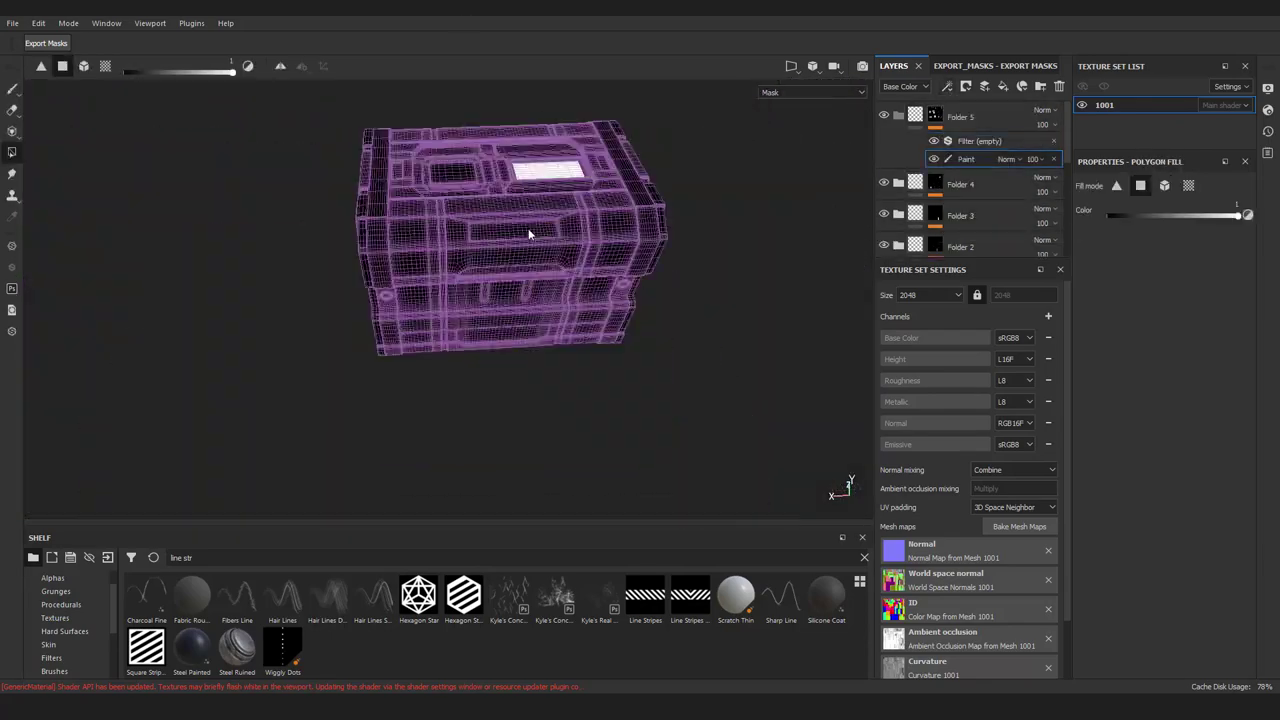
{"action": "left_click_drag", "start_coordinate": [528, 228], "coordinate": [980, 144], "text": "alt"}
{"action": "left_click_drag", "start_coordinate": [631, 343], "coordinate": [449, 451], "text": "alt"}
{"action": "middle_click_drag", "start_coordinate": [449, 451], "coordinate": [351, 409], "text": "alt"}
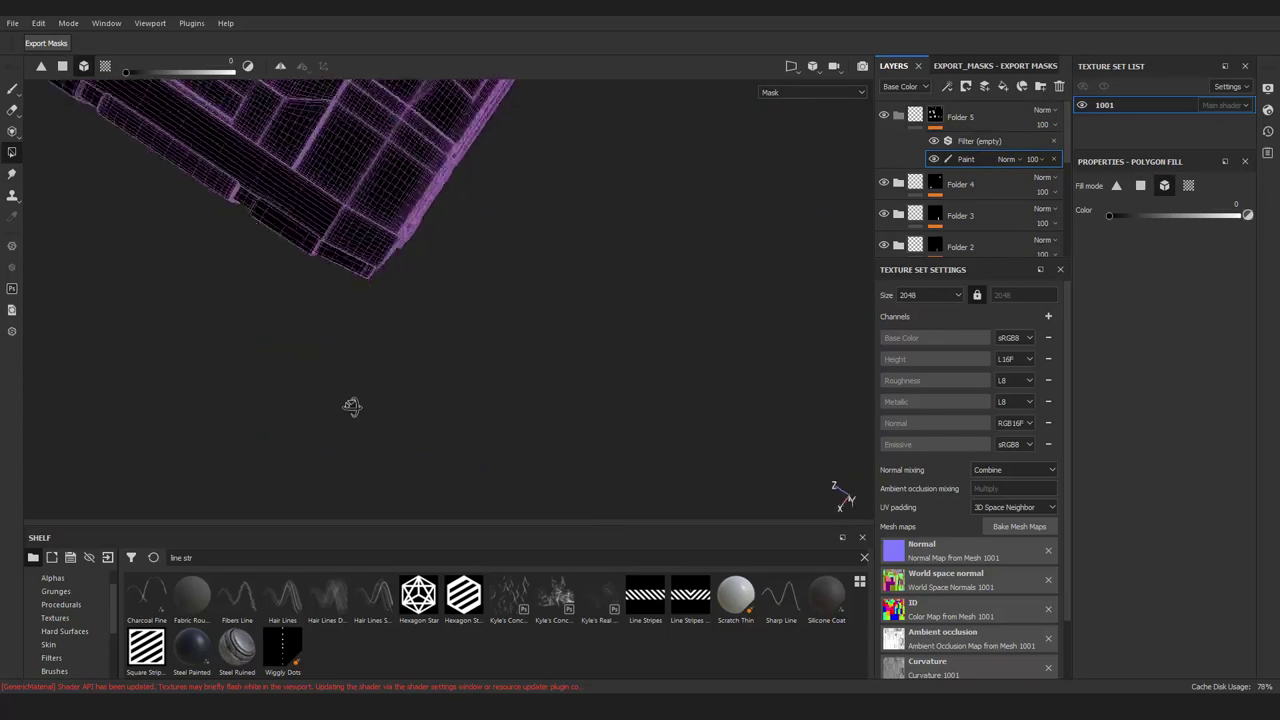
{"action": "left_click_drag", "start_coordinate": [351, 409], "coordinate": [446, 257], "text": "alt"}
{"action": "left_click", "coordinate": [980, 141]}
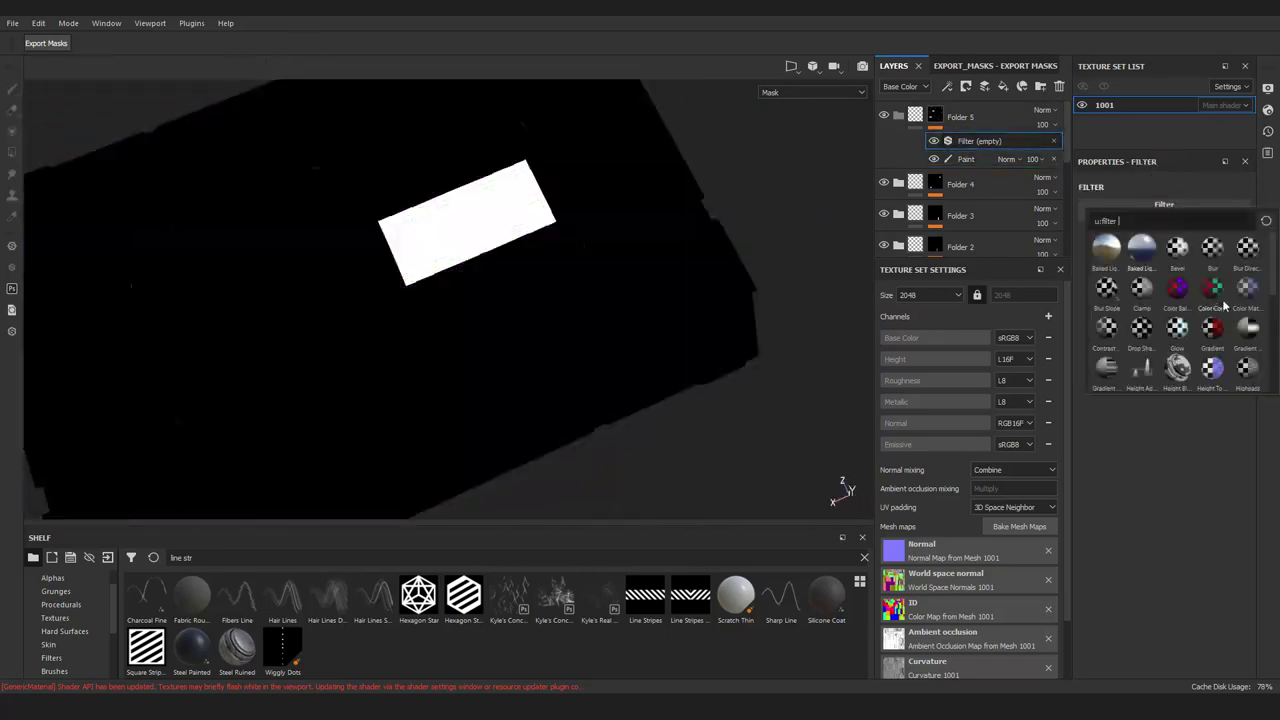
{"action": "left_click", "coordinate": [1097, 251]}
{"action": "left_click_drag", "start_coordinate": [1092, 277], "coordinate": [1104, 277]}
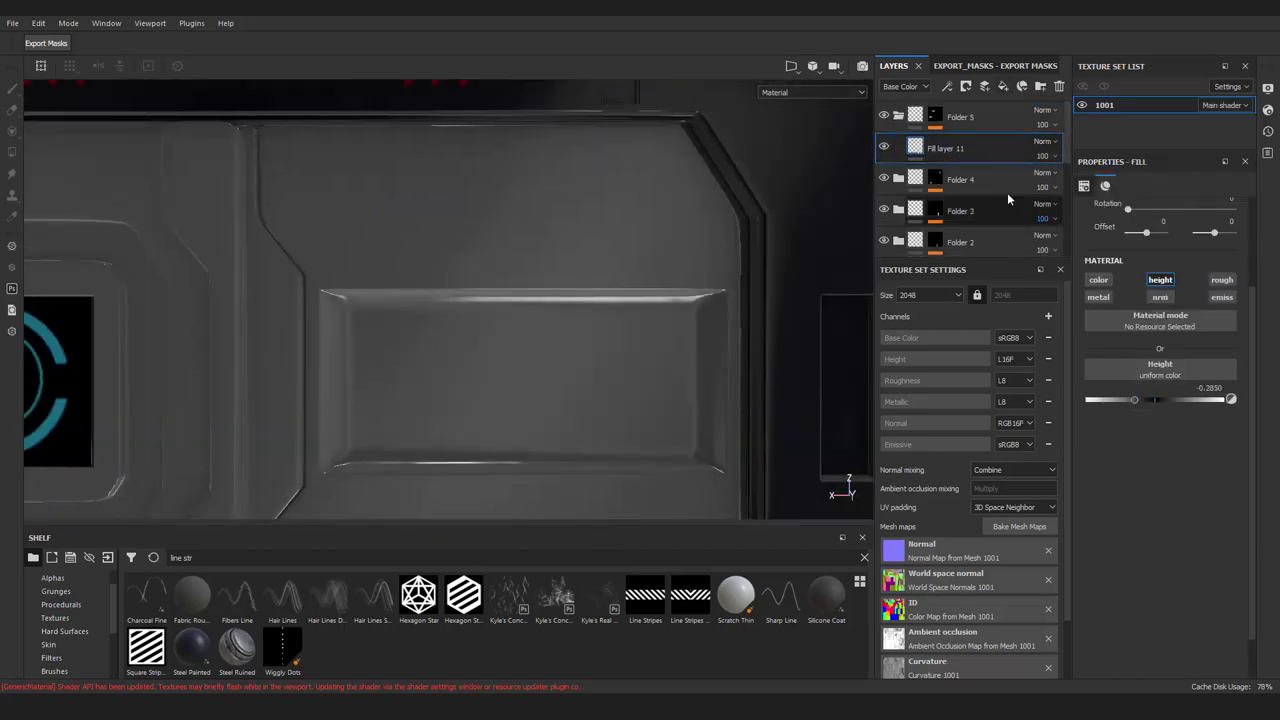
Enable roughness on Fill layer 11 and lower it for a glossy metal panel
{"action": "left_click", "coordinate": [934, 118]}
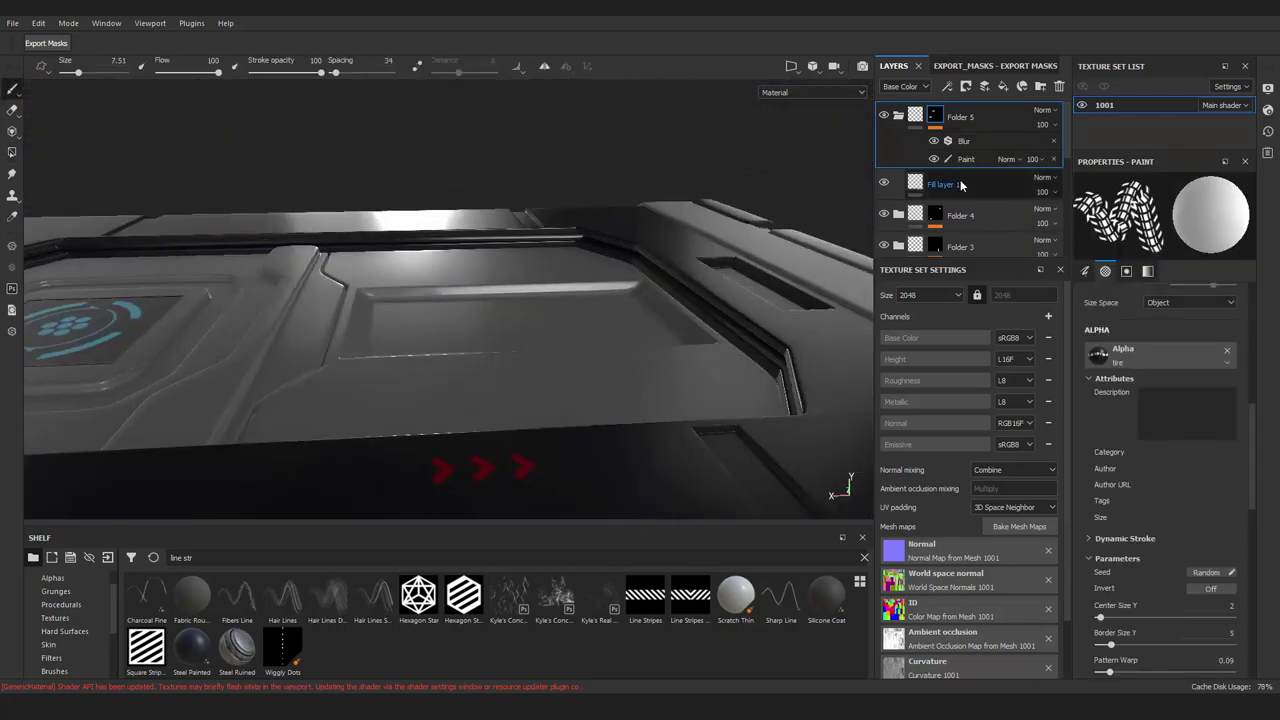
{"action": "left_click", "coordinate": [958, 184]}
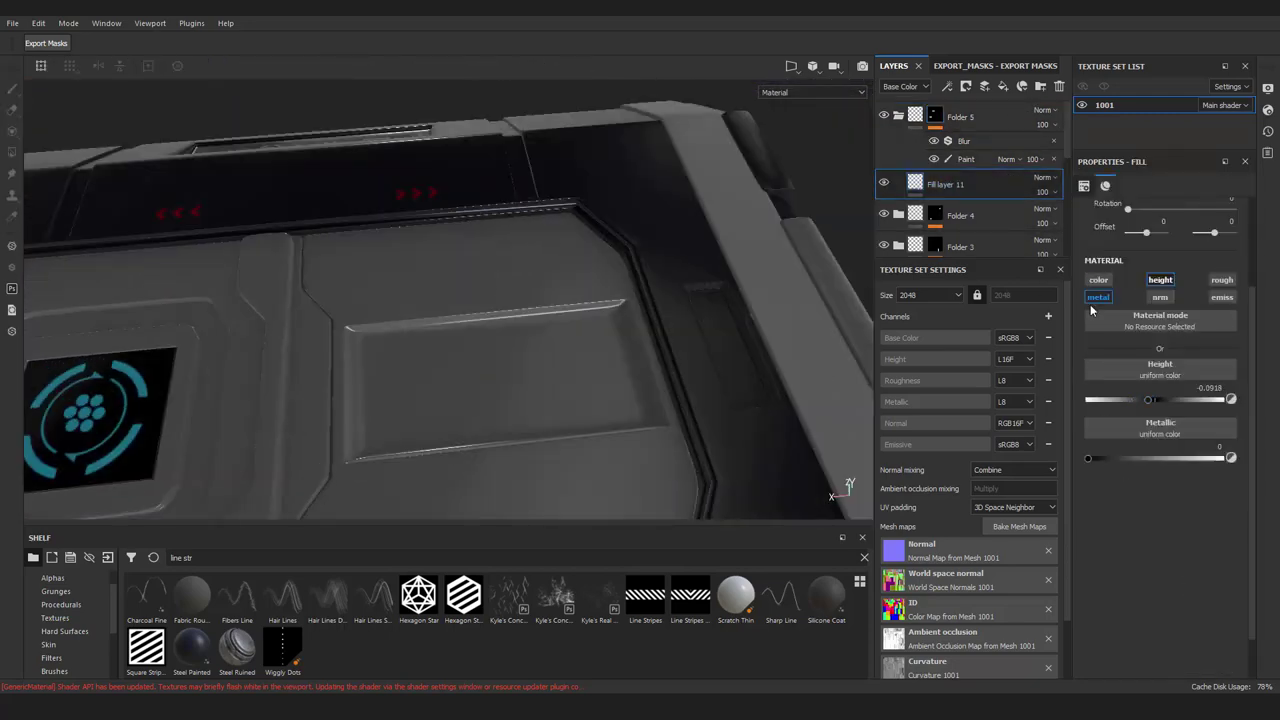
{"action": "left_click", "coordinate": [1222, 280]}
{"action": "mouse_move", "coordinate": [1112, 457]}
{"action": "left_mouse_down"}
{"action": "mouse_move", "coordinate": [1134, 458]}
{"action": "mouse_move", "coordinate": [1092, 461]}
{"action": "left_mouse_up"}
{"action": "mouse_move", "coordinate": [512, 436]}
{"action": "left_mouse_down", "text": "alt"}
{"action": "mouse_move", "coordinate": [503, 306]}
{"action": "mouse_move", "coordinate": [531, 229]}
{"action": "mouse_move", "coordinate": [512, 166]}
{"action": "left_mouse_up", "text": "alt"}
{"action": "left_click_drag", "start_coordinate": [508, 349], "coordinate": [548, 294], "text": "alt"}
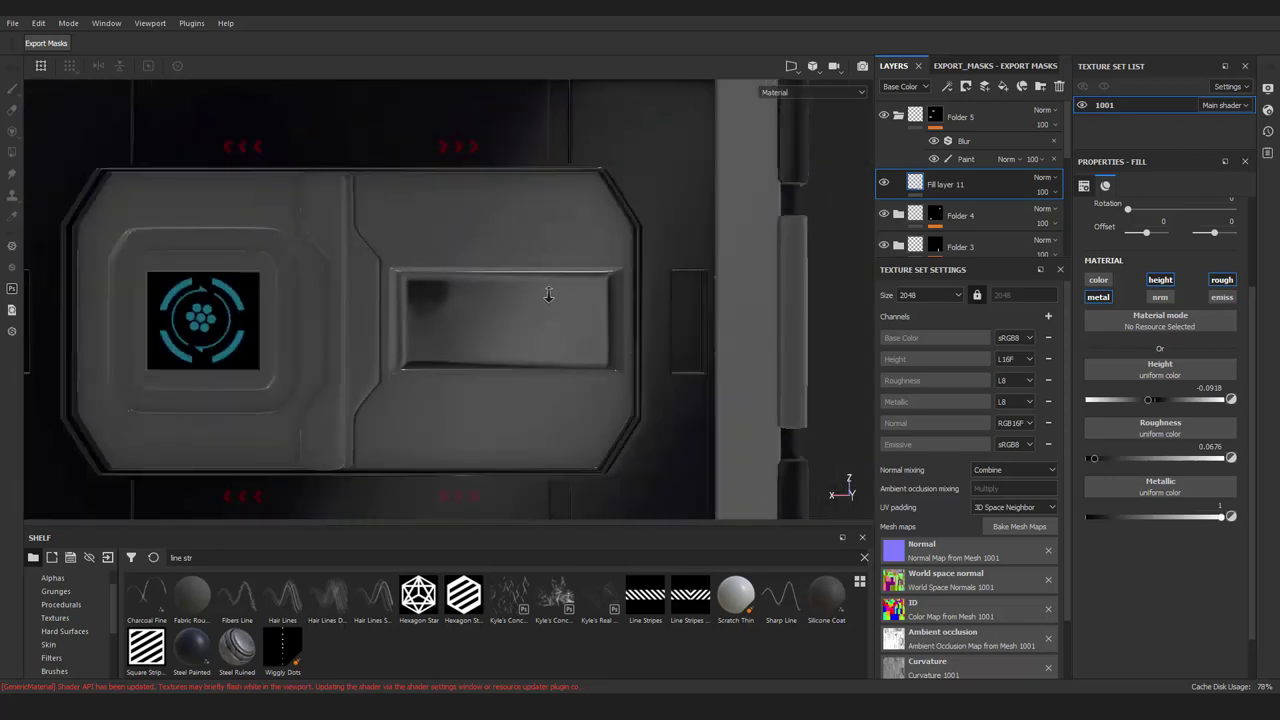
Add Fill layer 12 with emissive only, a dark red glow and a black paint mask
{"action": "left_click", "coordinate": [1003, 88]}
{"action": "left_click", "coordinate": [1160, 392]}
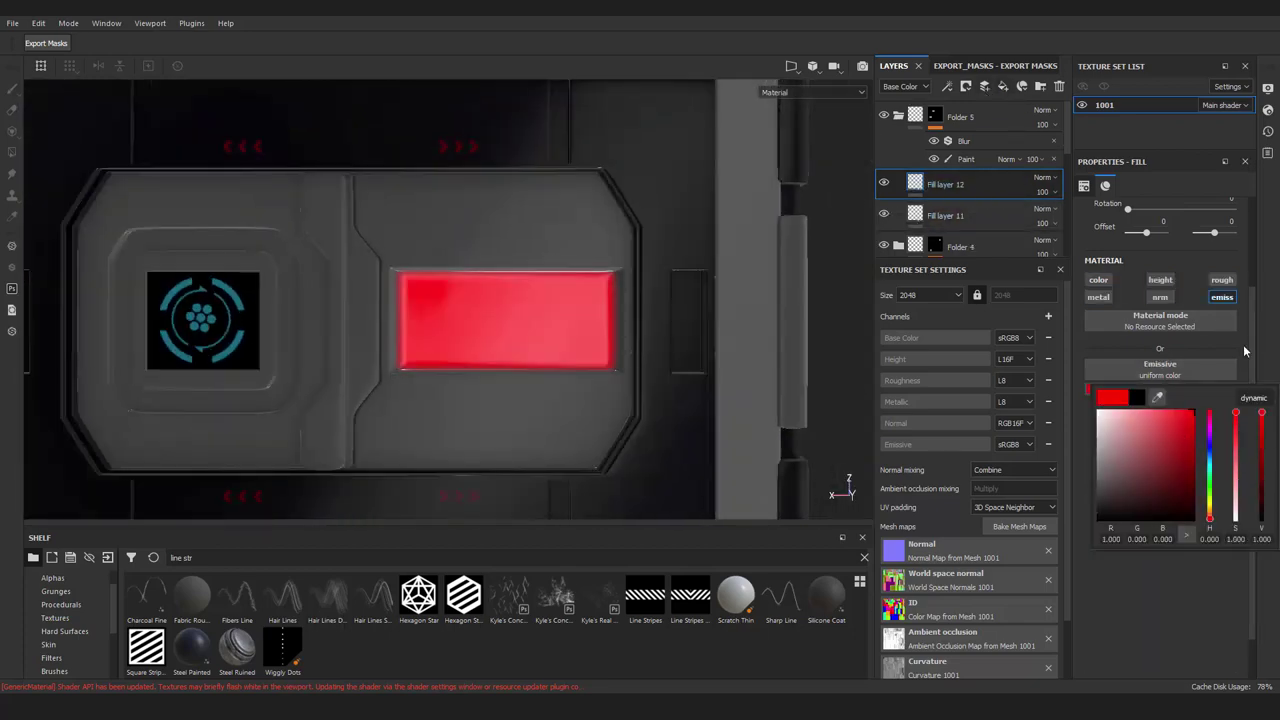
{"action": "left_click", "coordinate": [1263, 463]}
{"action": "left_click_drag", "start_coordinate": [500, 300], "coordinate": [600, 230], "text": "alt"}
Browse the shelf's font and lock alphas, trying Font Black Ops One
{"action": "type", "text": "font"}
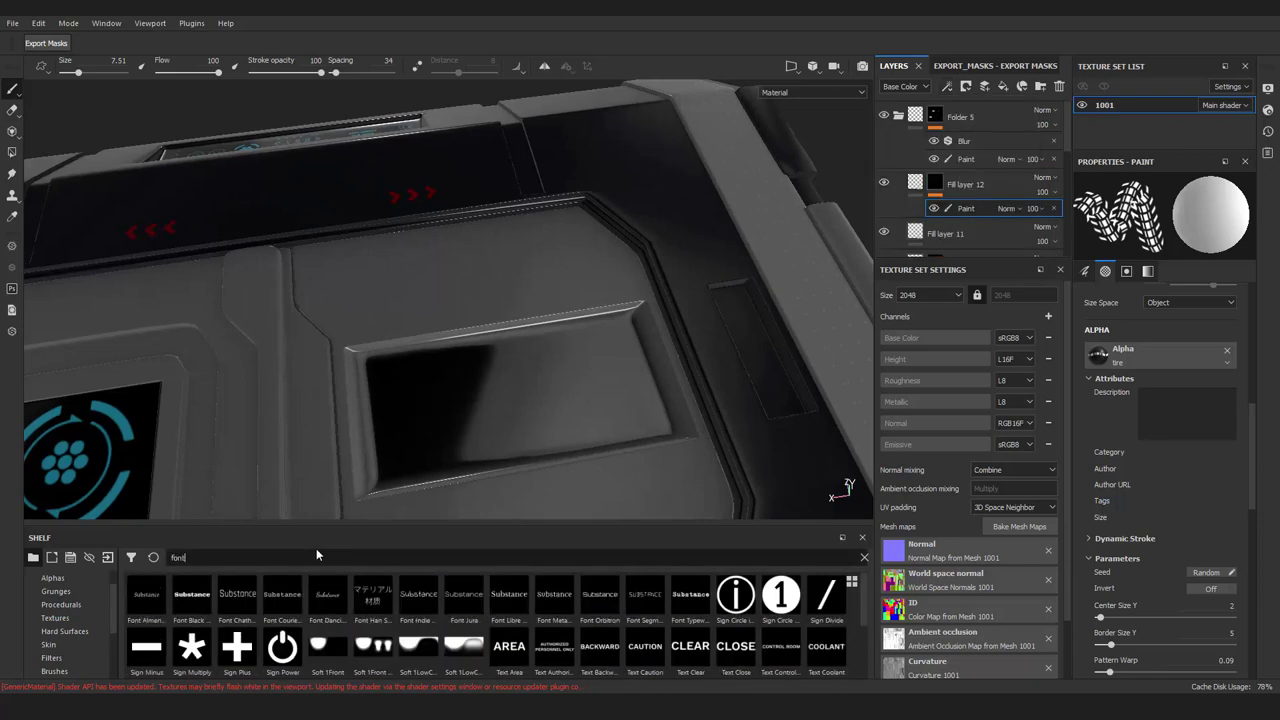
{"action": "left_click", "coordinate": [192, 597]}
{"action": "double_click", "coordinate": [178, 557]}
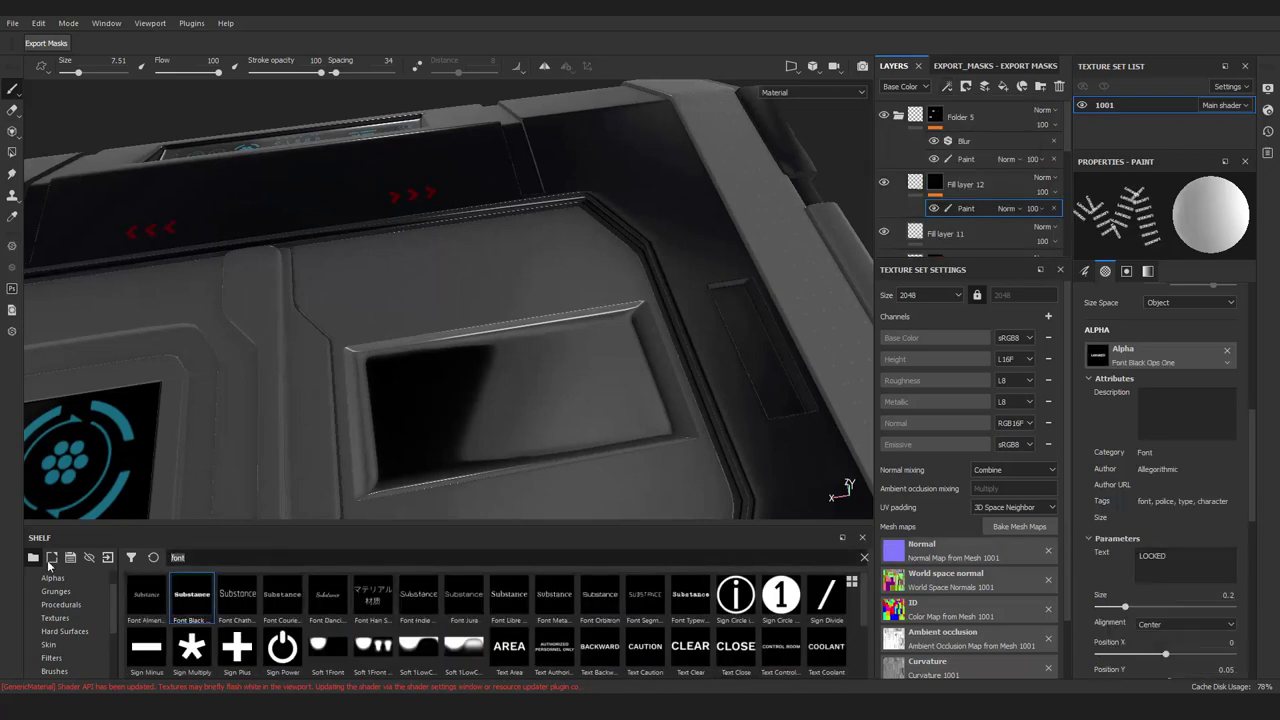
{"action": "type", "text": "lock"}
{"action": "left_click", "coordinate": [104, 575]}
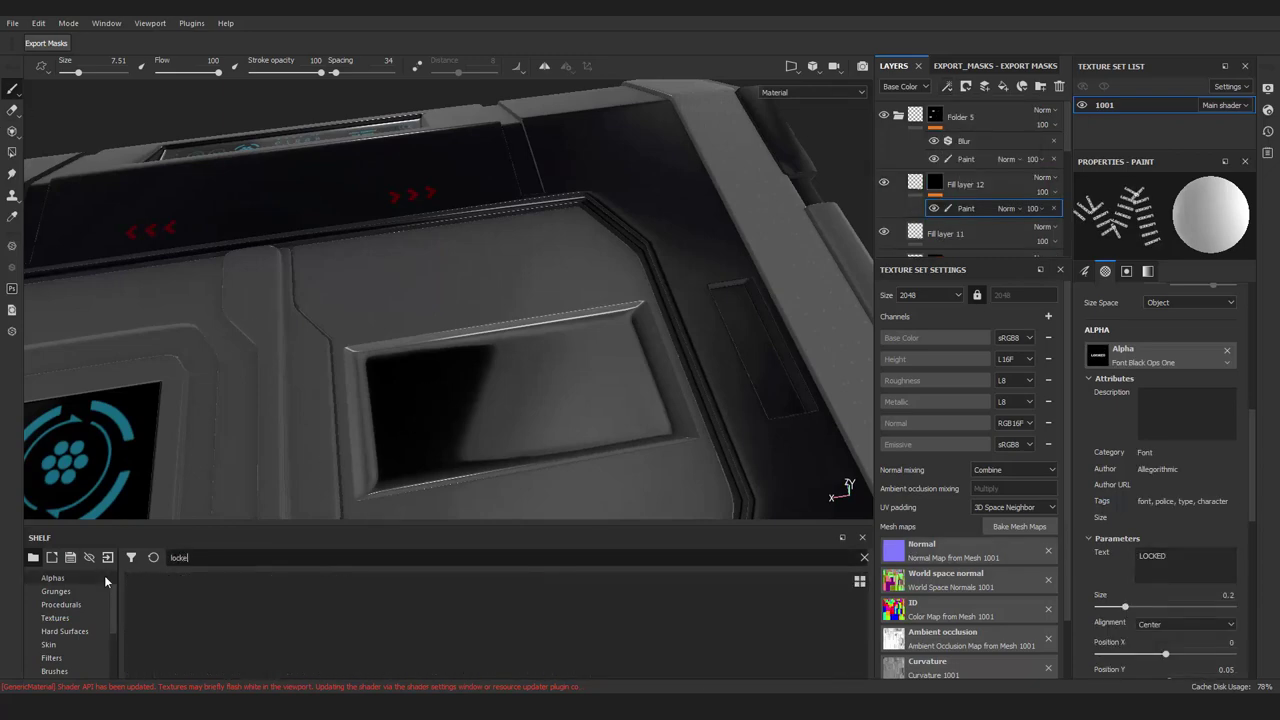
{"action": "mouse_move", "coordinate": [430, 340]}
{"action": "left_mouse_down", "text": "alt"}
{"action": "mouse_move", "coordinate": [509, 396]}
{"action": "mouse_move", "coordinate": [600, 350]}
{"action": "left_mouse_up", "text": "alt"}
Select Fill layer 12's paint effect and check its mask, then return to material view
{"action": "left_click", "coordinate": [893, 185]}
{"action": "left_click", "coordinate": [935, 183]}
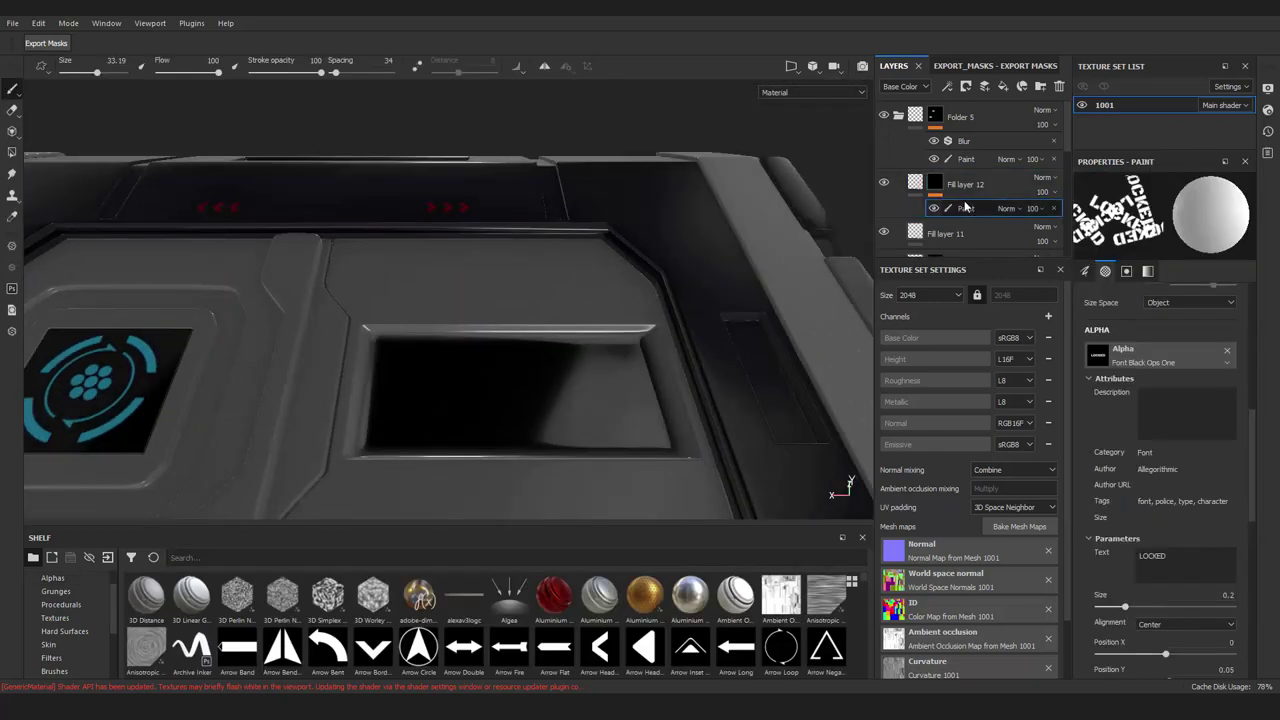
{"action": "left_click_drag", "start_coordinate": [520, 470], "coordinate": [513, 460], "text": "alt"}
{"action": "left_click_drag", "start_coordinate": [600, 300], "coordinate": [529, 143], "text": "alt"}
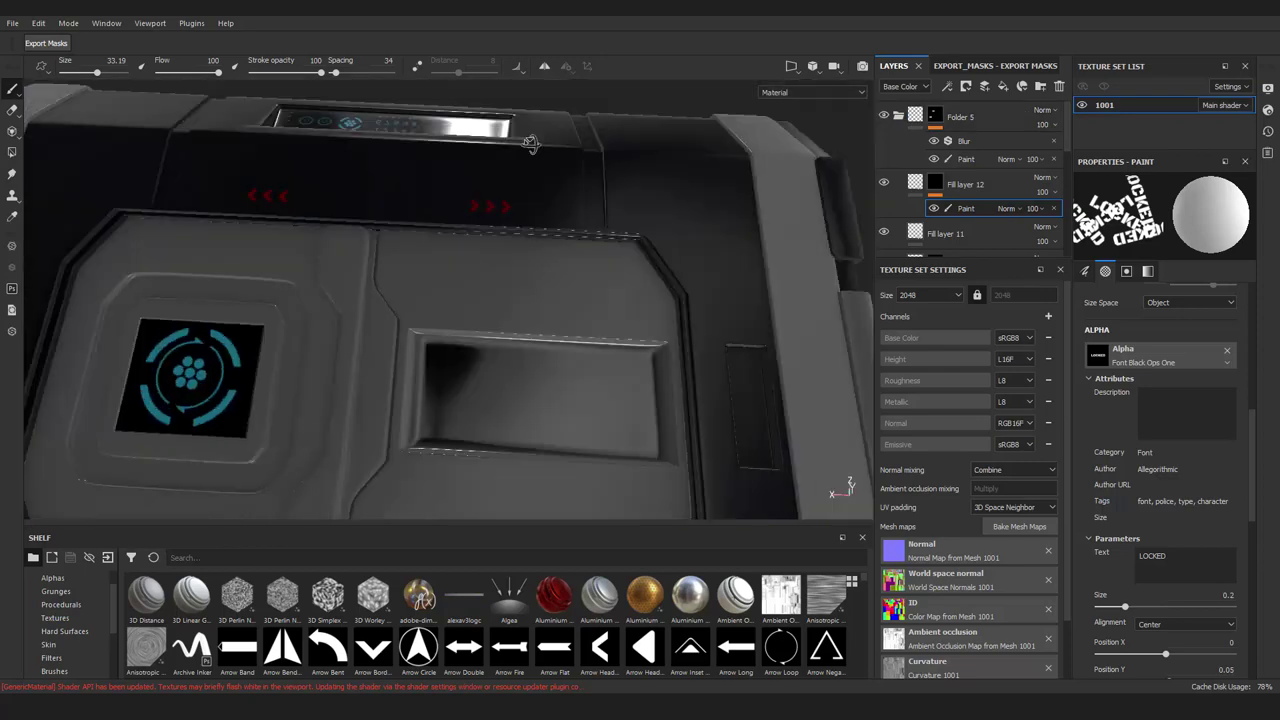
{"action": "left_click", "coordinate": [935, 184], "text": "alt"}
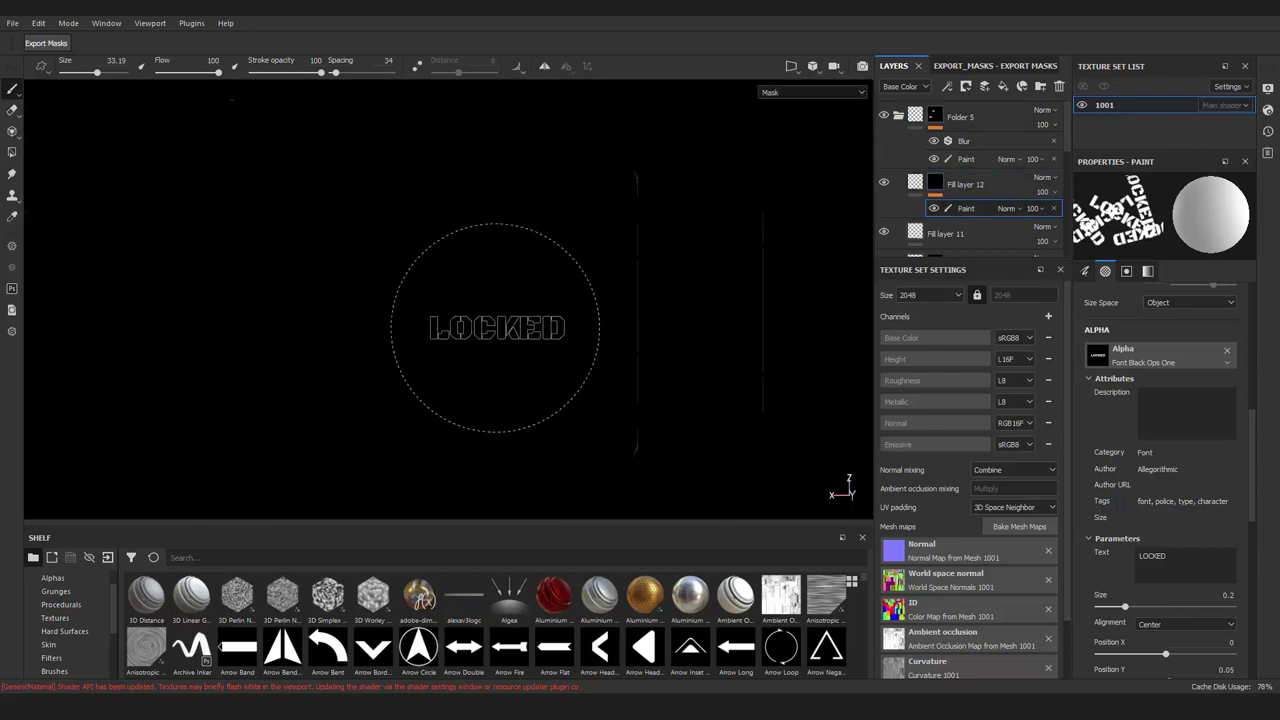
{"action": "mouse_move", "coordinate": [535, 263]}
{"action": "left_mouse_down", "text": "alt"}
{"action": "mouse_move", "coordinate": [486, 329]}
{"action": "mouse_move", "coordinate": [467, 293]}
{"action": "left_mouse_up", "text": "alt"}
{"action": "key", "text": "m"}
Try the Font Courier Prime and Font Meta alphas and stamp onto the panel
{"action": "left_click", "coordinate": [220, 557]}
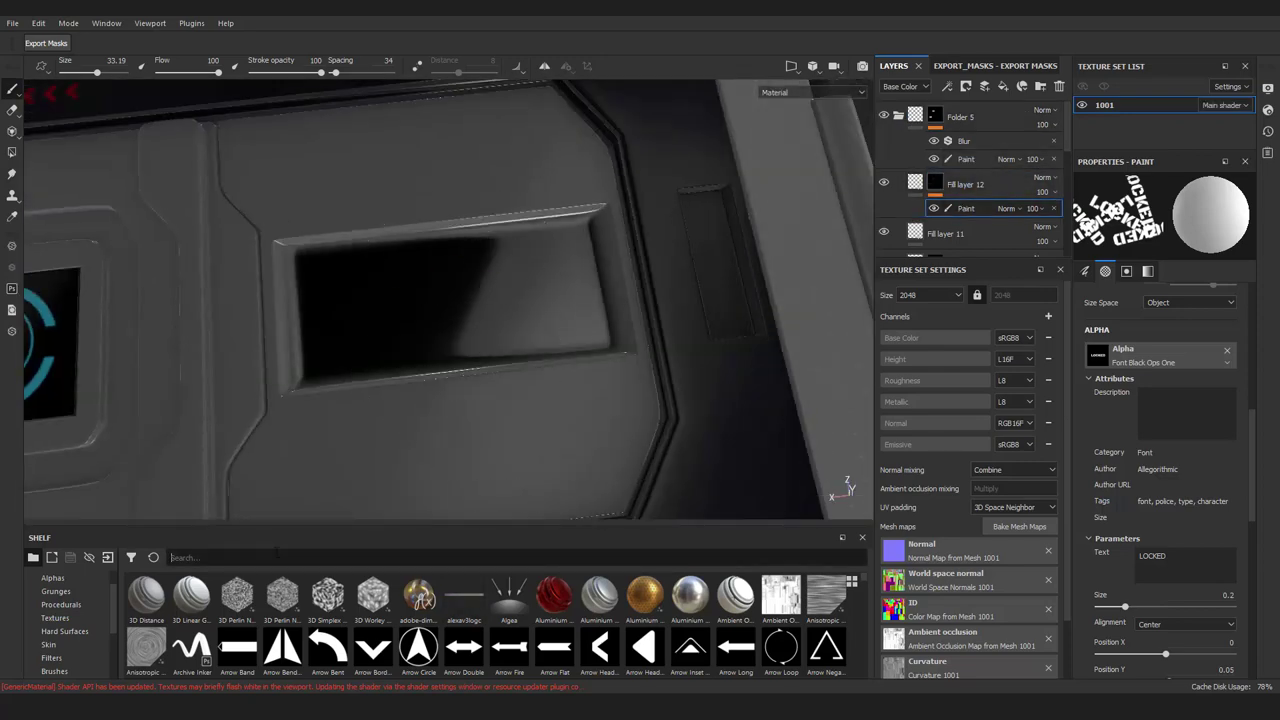
{"action": "type", "text": "font"}
{"action": "left_click", "coordinate": [282, 597]}
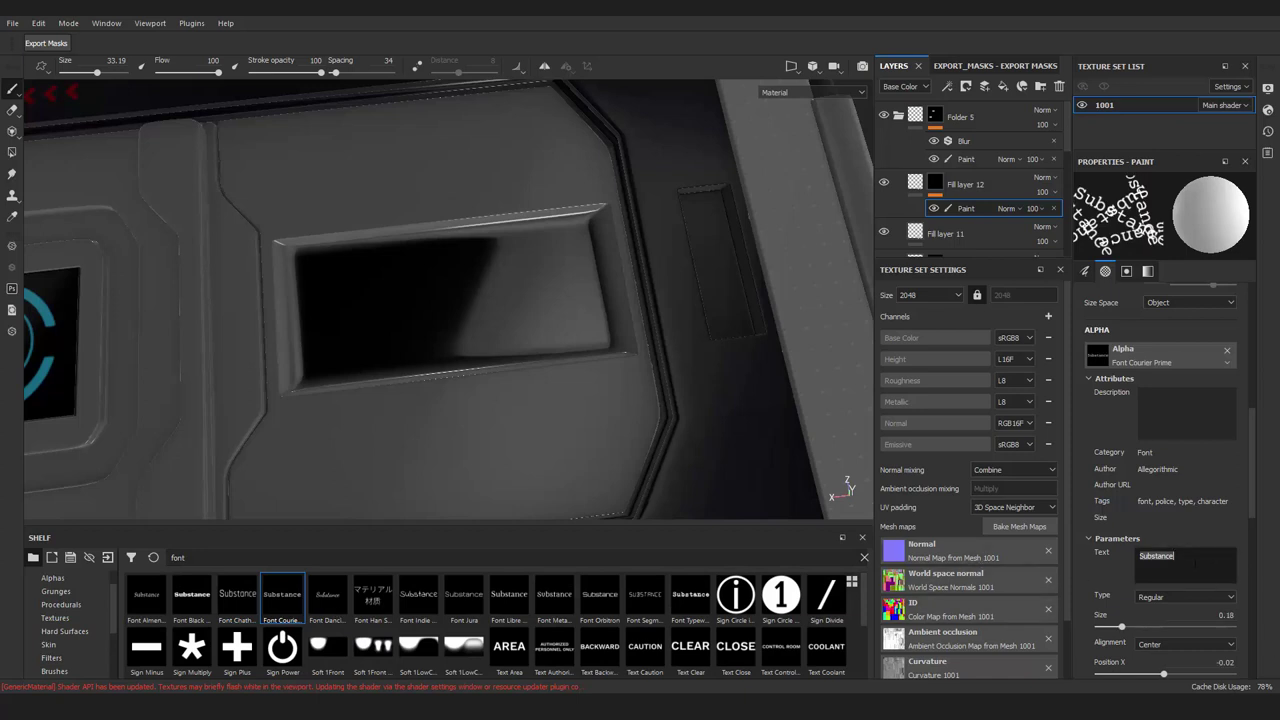
{"action": "scroll", "coordinate": [1200, 420], "scroll_direction": "up", "scroll_amount": 5}
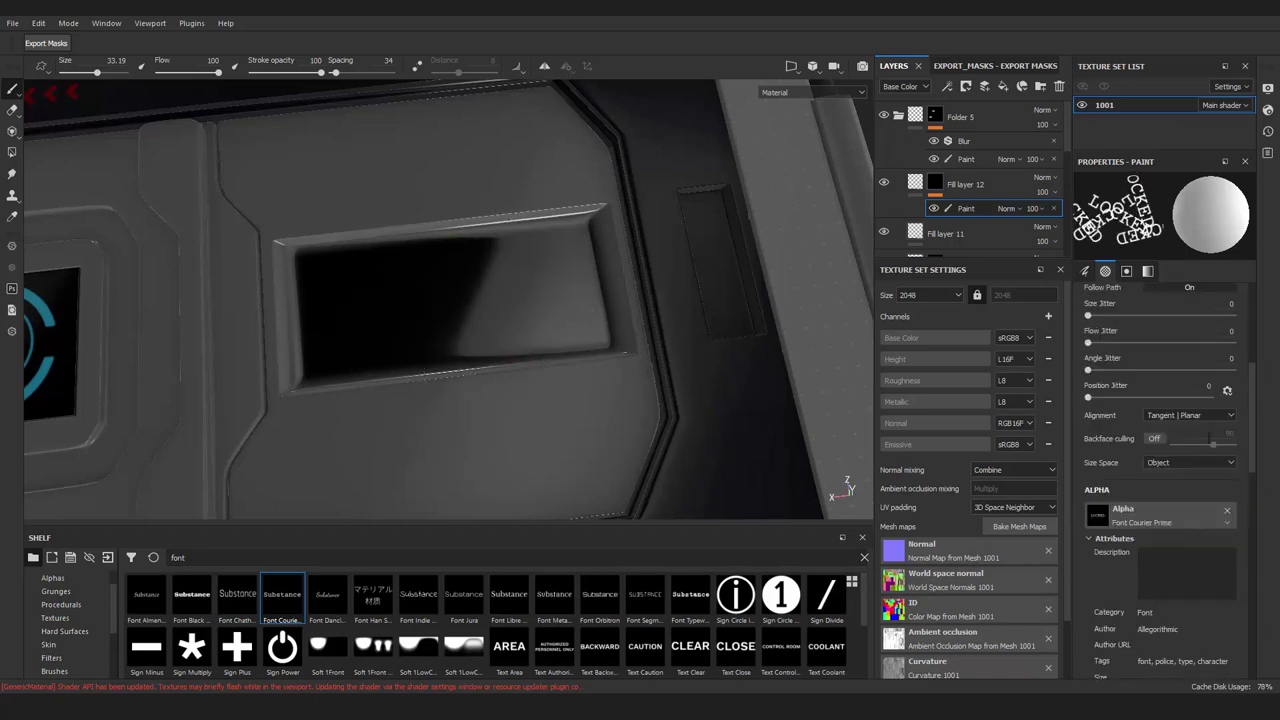
{"action": "scroll", "coordinate": [1212, 403], "scroll_direction": "down", "scroll_amount": 3}
{"action": "scroll", "coordinate": [1212, 403], "scroll_direction": "down", "scroll_amount": 3}
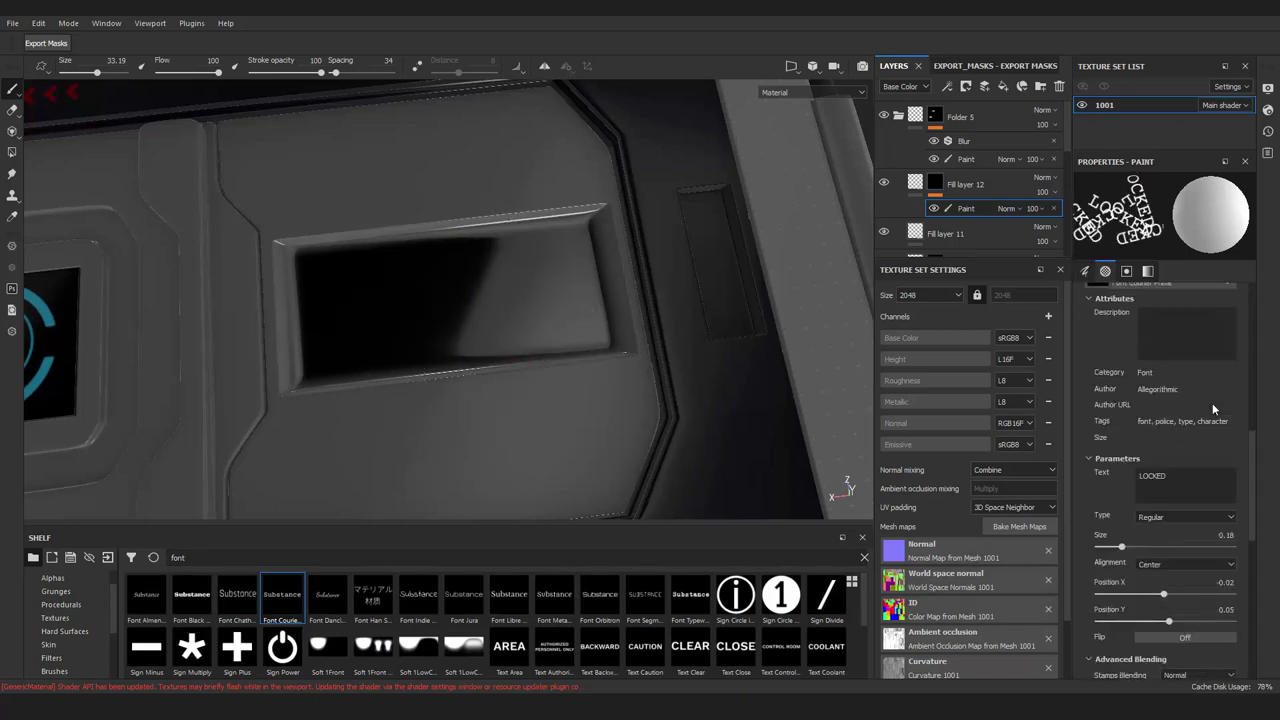
{"action": "scroll", "coordinate": [1215, 522], "scroll_direction": "down", "scroll_amount": 3}
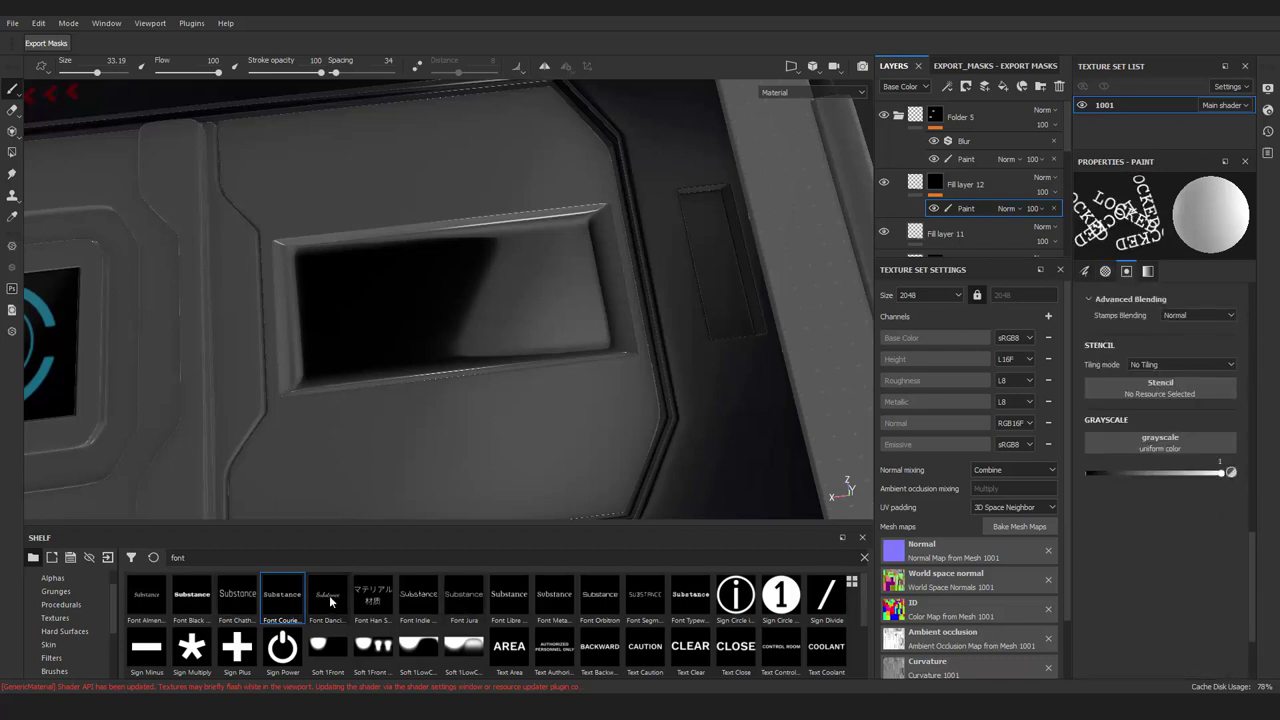
{"action": "left_click", "coordinate": [554, 597]}
{"action": "mouse_move", "coordinate": [480, 330]}
{"action": "left_mouse_down", "text": "alt"}
{"action": "mouse_move", "coordinate": [527, 346]}
{"action": "mouse_move", "coordinate": [1175, 207]}
{"action": "left_mouse_up", "text": "alt"}
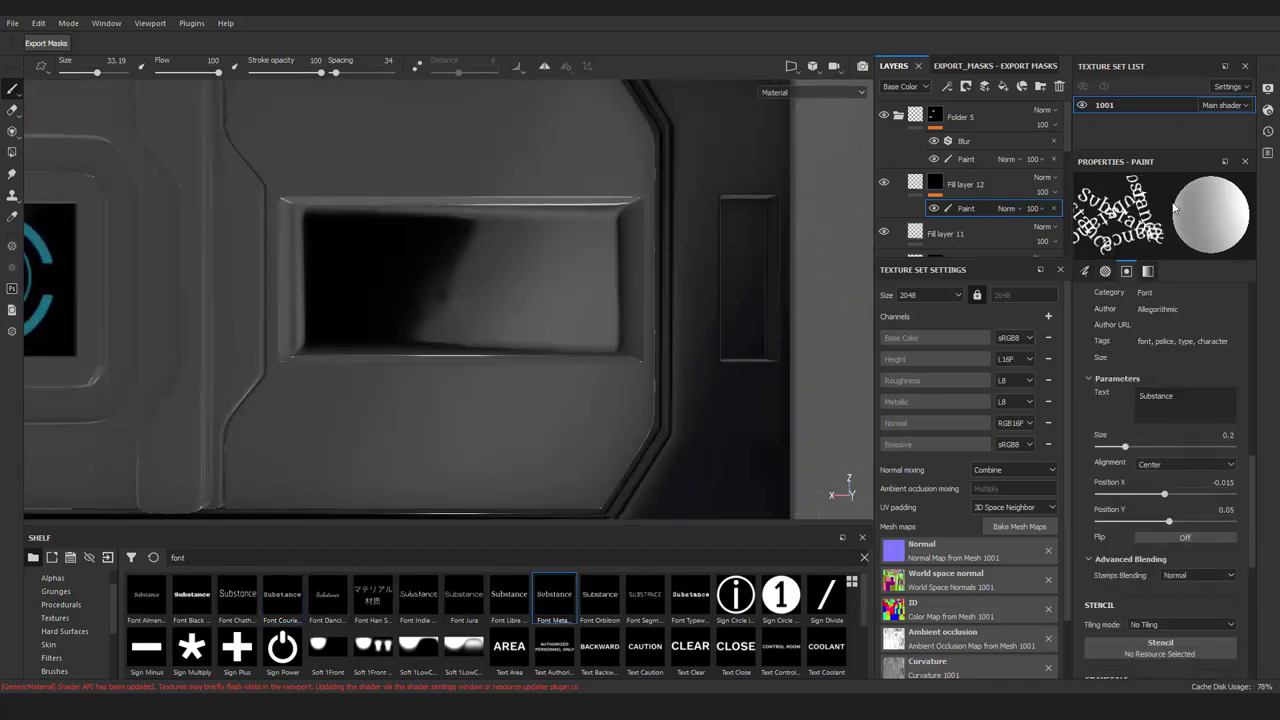
{"action": "left_click", "coordinate": [509, 301]}
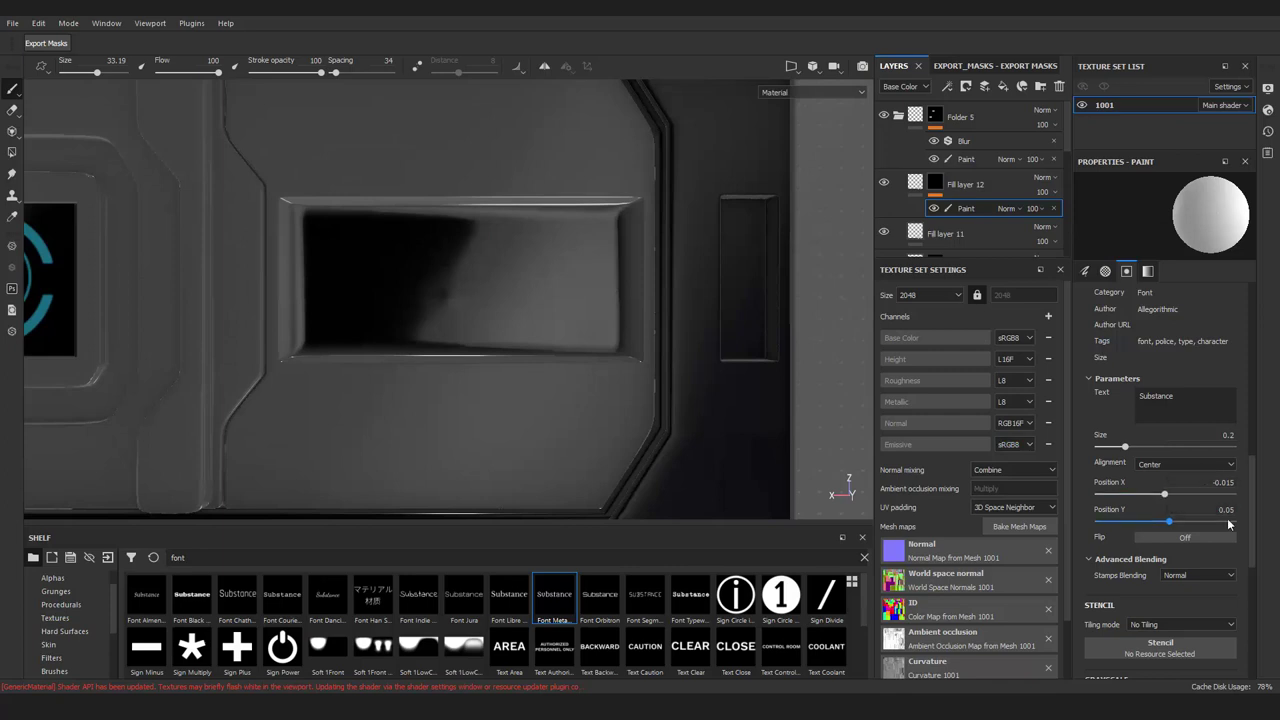
Use the Font Courier alpha with its text set to LOCKED on the panel
{"action": "scroll", "coordinate": [1229, 524], "scroll_direction": "up", "scroll_amount": 5}
{"action": "scroll", "coordinate": [1189, 508], "scroll_direction": "up", "scroll_amount": 3}
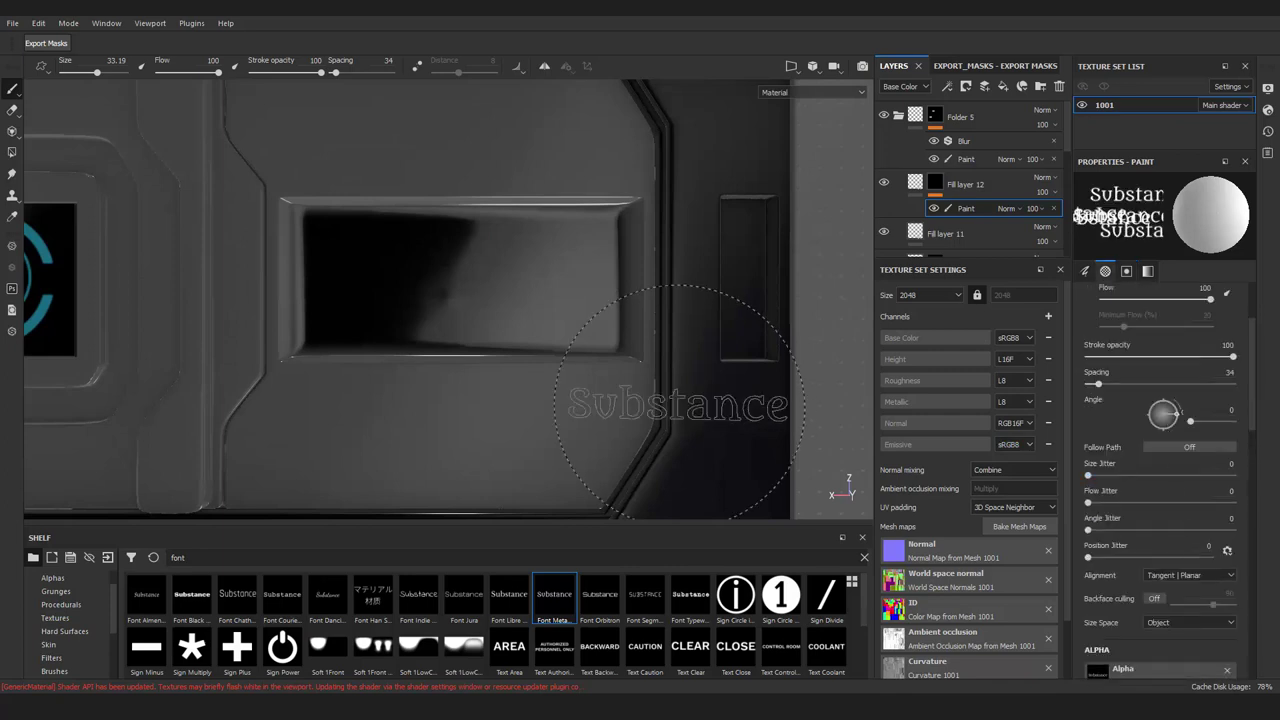
{"action": "left_click", "coordinate": [268, 597]}
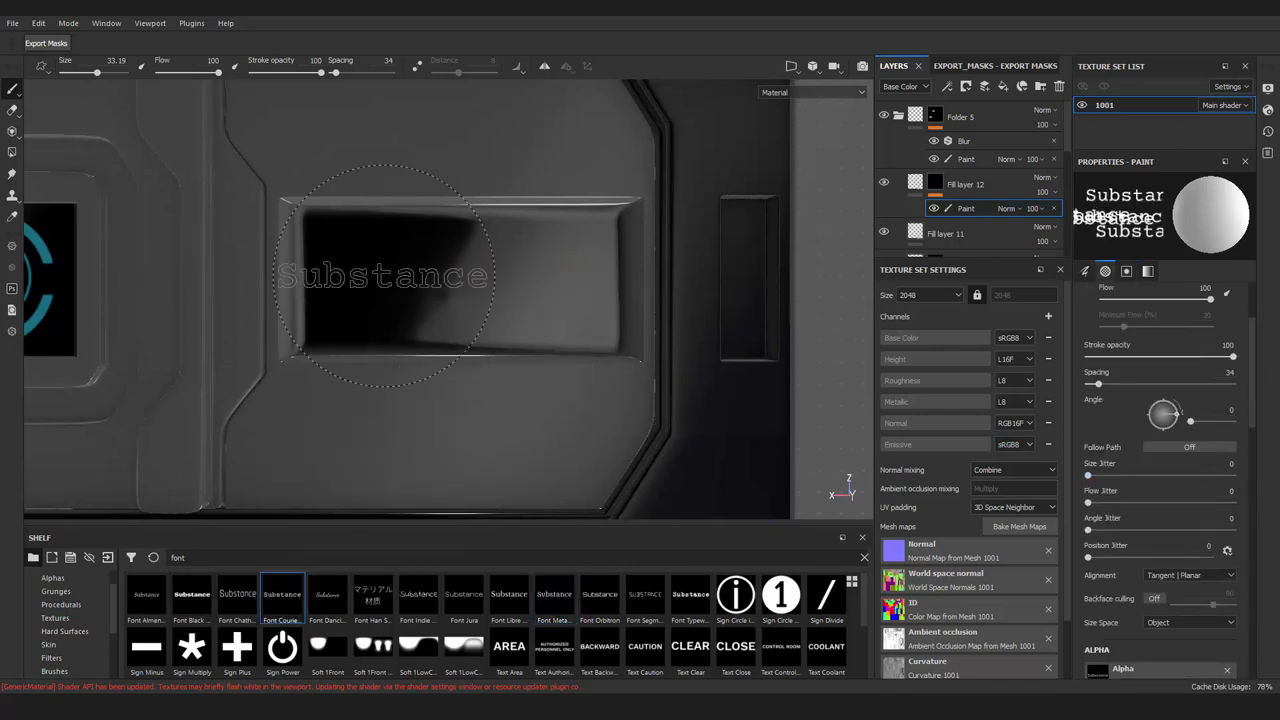
{"action": "type", "text": "LOCK"}
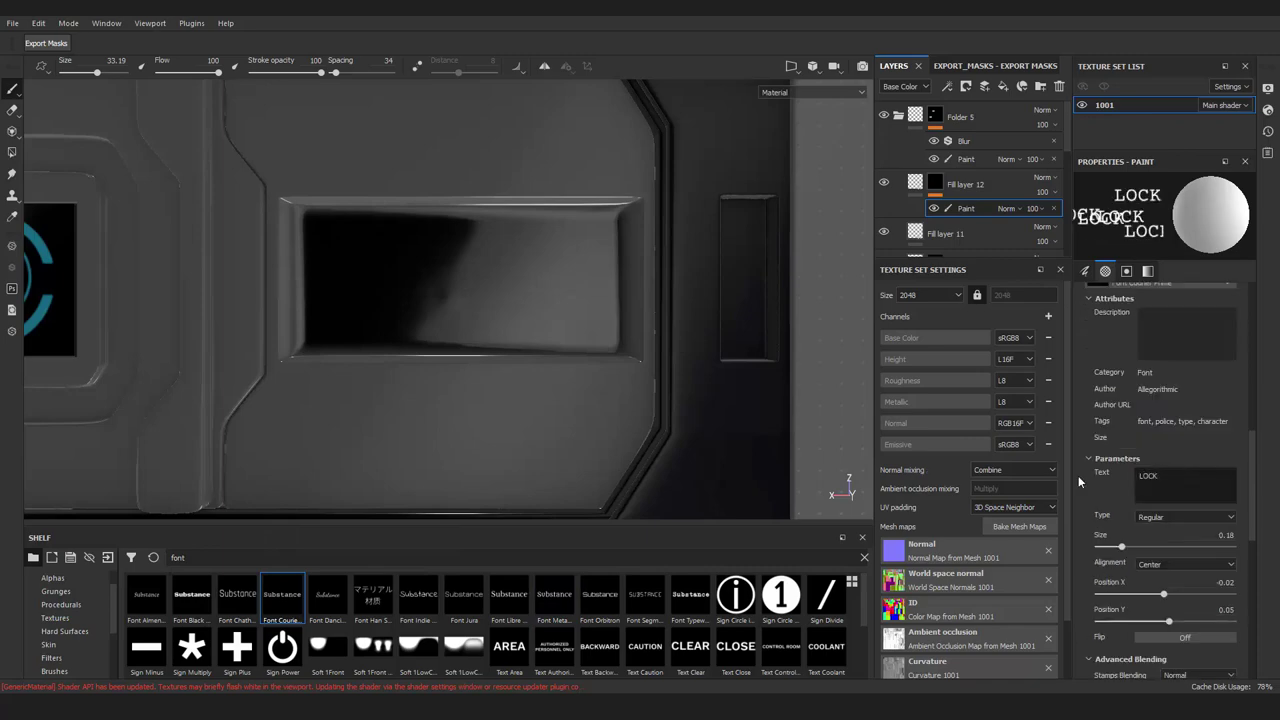
{"action": "type", "text": "ED"}
{"action": "scroll", "coordinate": [495, 350], "scroll_direction": "down", "scroll_amount": 2}
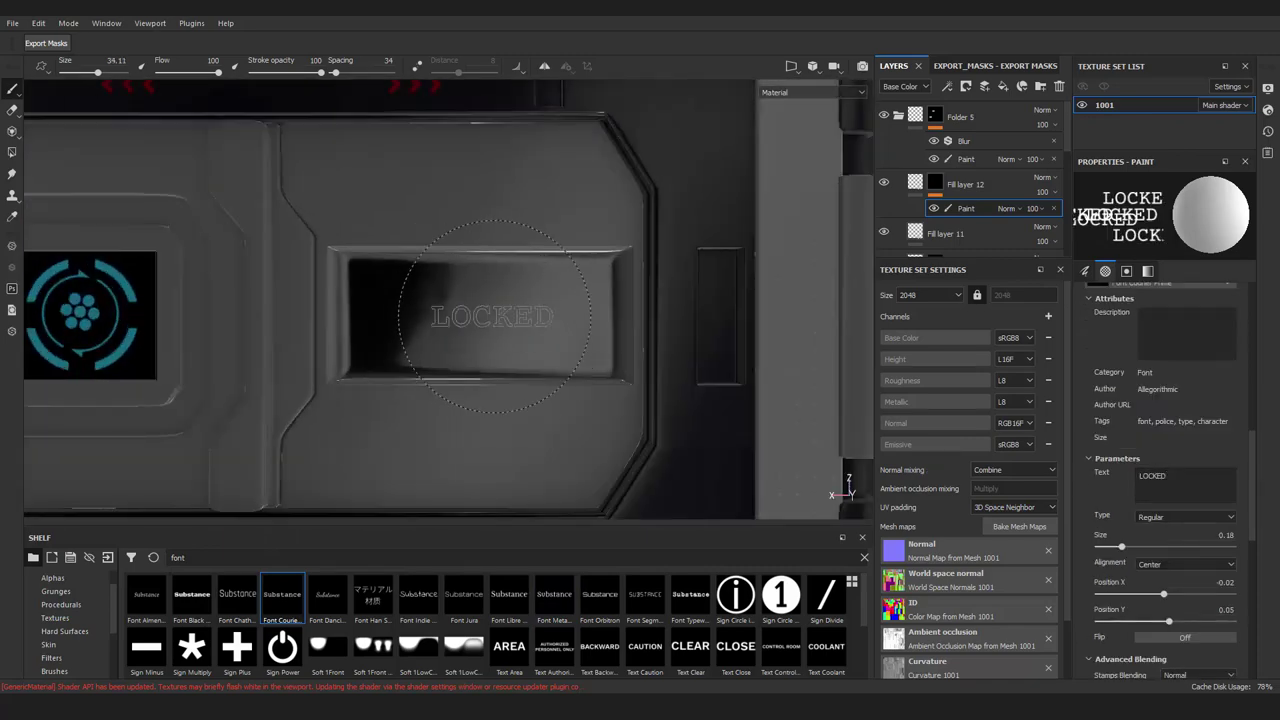
{"action": "mouse_move", "coordinate": [489, 316]}
{"action": "left_mouse_down", "text": "alt"}
{"action": "mouse_move", "coordinate": [457, 269]}
{"action": "mouse_move", "coordinate": [500, 341]}
{"action": "left_mouse_up", "text": "alt"}
{"action": "left_click", "coordinate": [300, 557]}
Pick the Line Stripes alpha via 'line st', adjust its height, and paint stripes around LOCKED
{"action": "type", "text": "line st"}
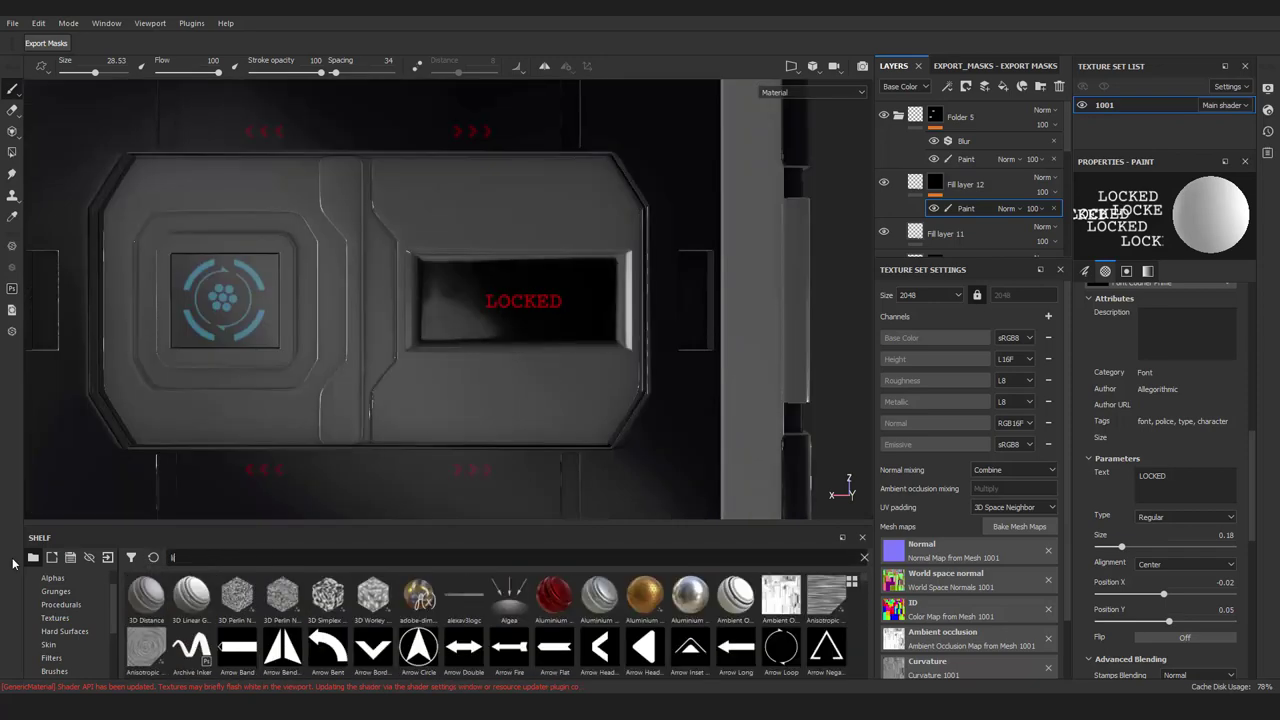
{"action": "left_click", "coordinate": [327, 655]}
{"action": "scroll", "coordinate": [517, 280], "scroll_direction": "up", "scroll_amount": 3}
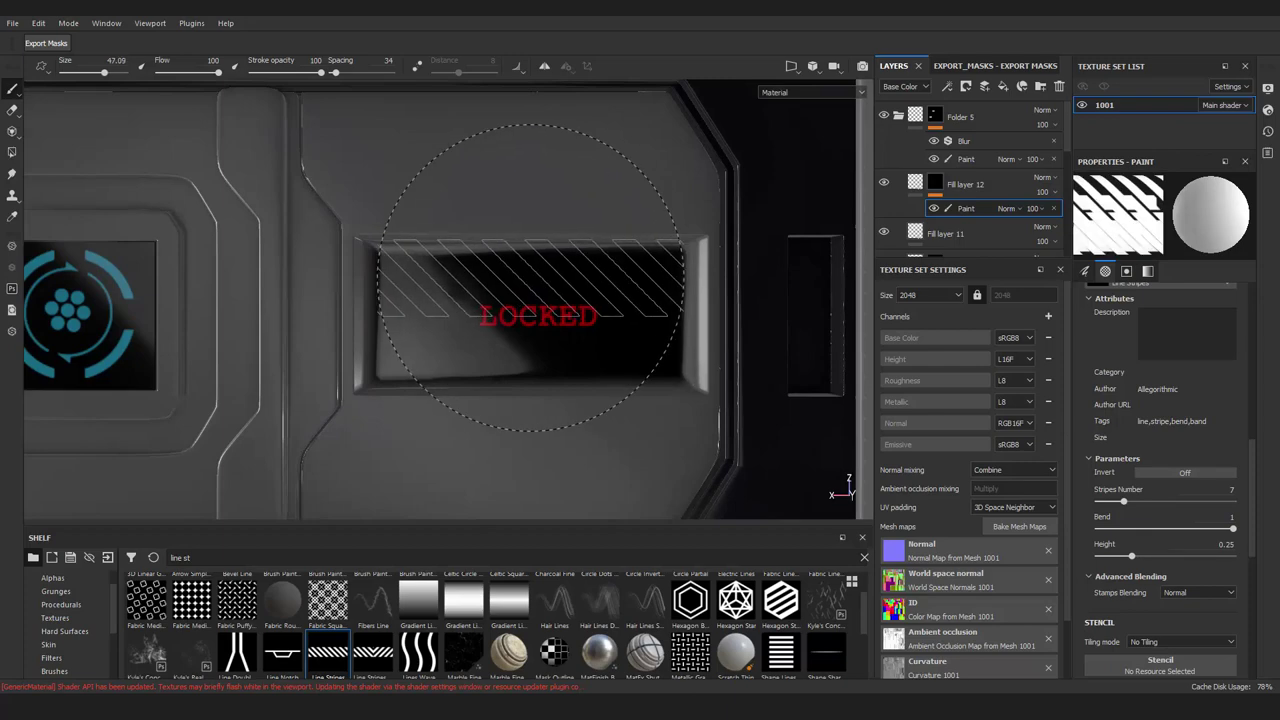
{"action": "scroll", "coordinate": [1165, 530], "scroll_direction": "down", "scroll_amount": 2}
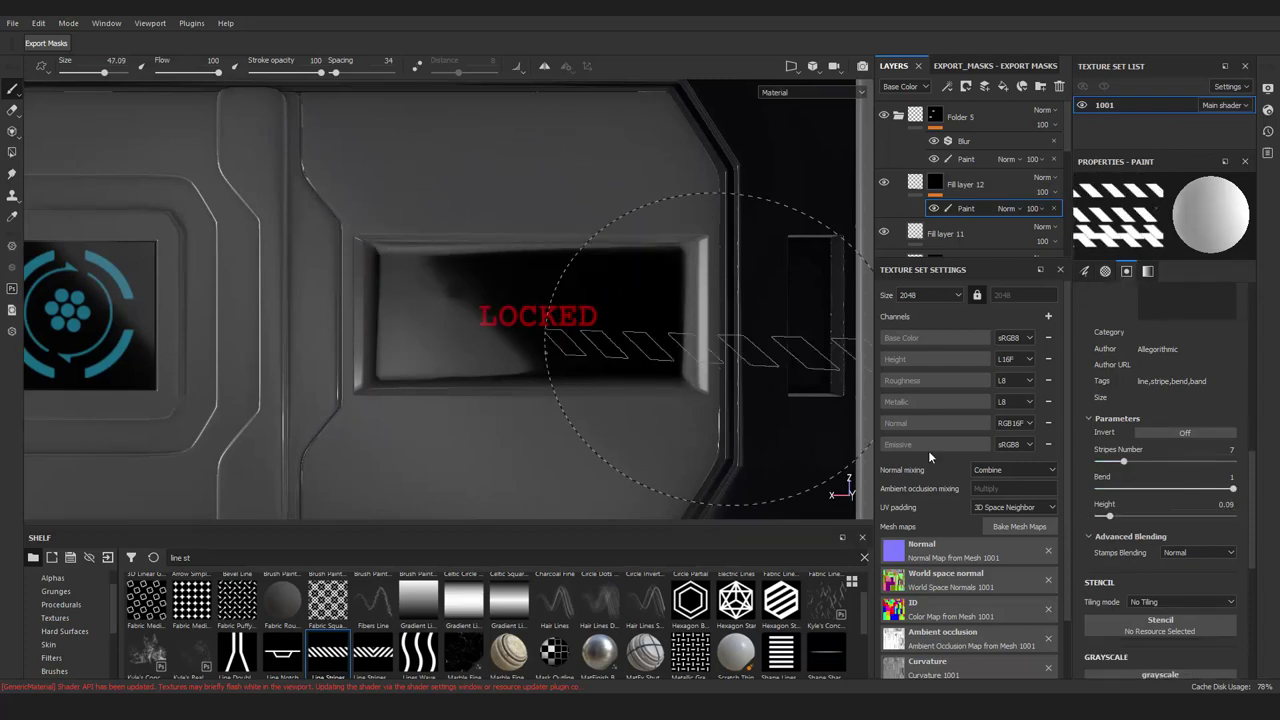
{"action": "left_click_drag", "start_coordinate": [1109, 516], "coordinate": [1121, 516]}
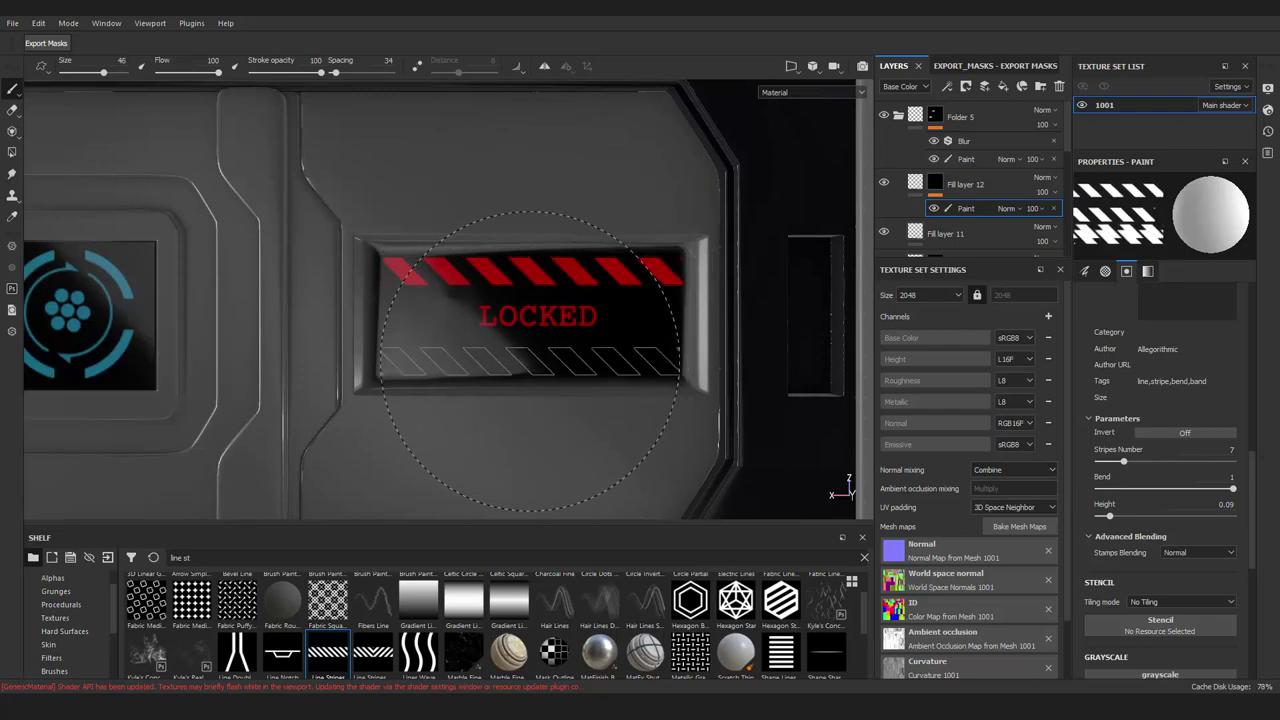
{"action": "mouse_move", "coordinate": [575, 375]}
{"action": "left_mouse_down", "text": "alt"}
{"action": "mouse_move", "coordinate": [503, 385]}
{"action": "mouse_move", "coordinate": [577, 378]}
{"action": "mouse_move", "coordinate": [922, 90]}
{"action": "left_mouse_up", "text": "alt"}
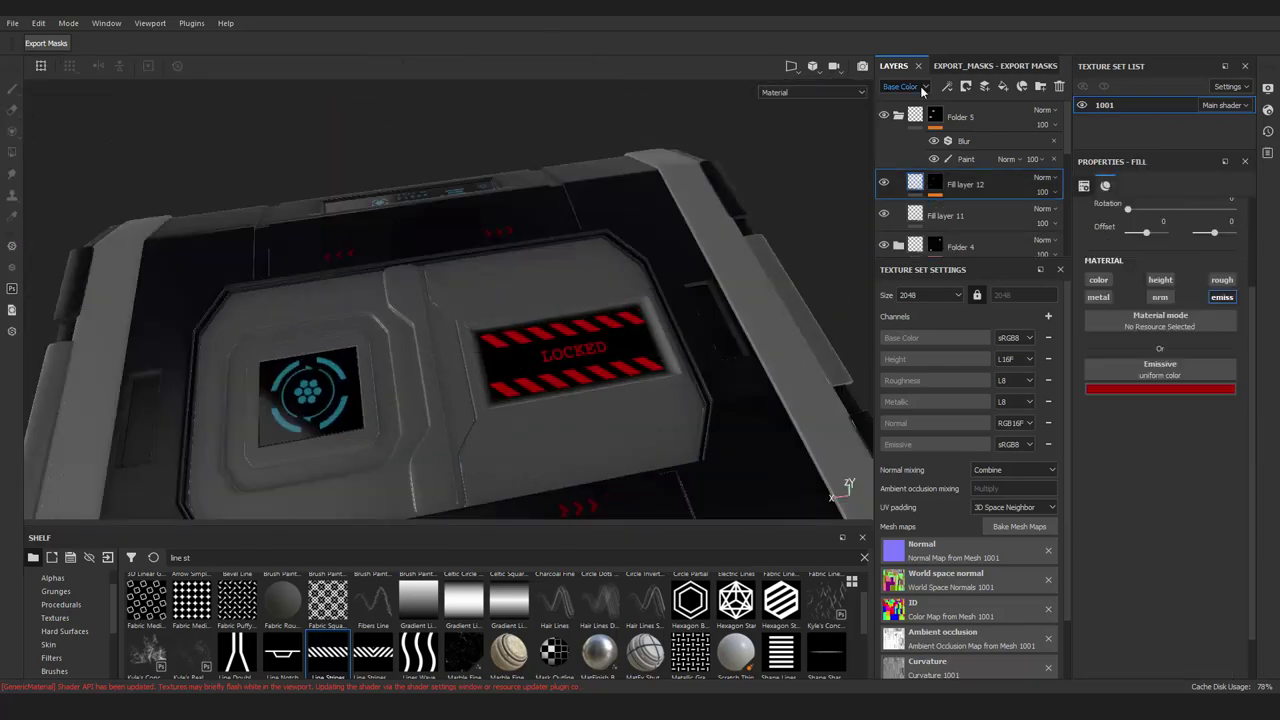
Brighten Fill layer 12's red emissive value to 0.331
{"action": "left_click", "coordinate": [1263, 490]}
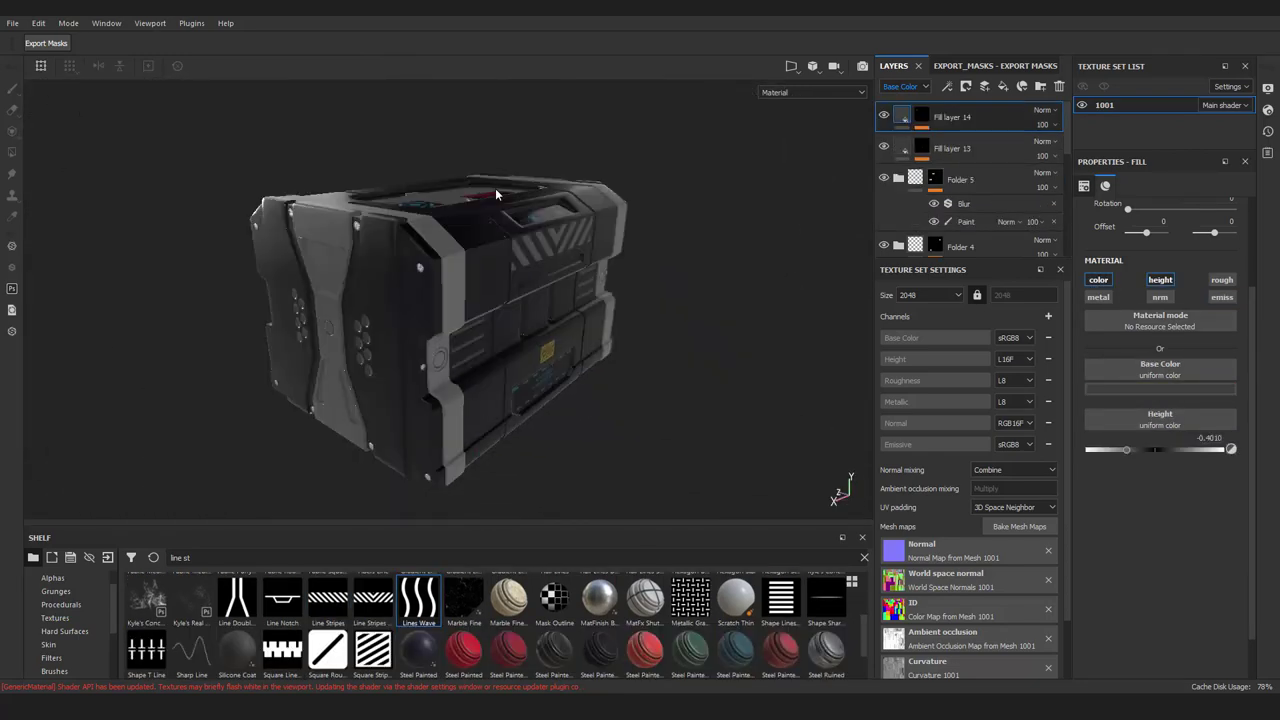
{"action": "left_click_drag", "start_coordinate": [347, 310], "coordinate": [640, 257], "text": "alt"}
{"action": "scroll", "coordinate": [942, 178], "scroll_direction": "down", "scroll_amount": 5}
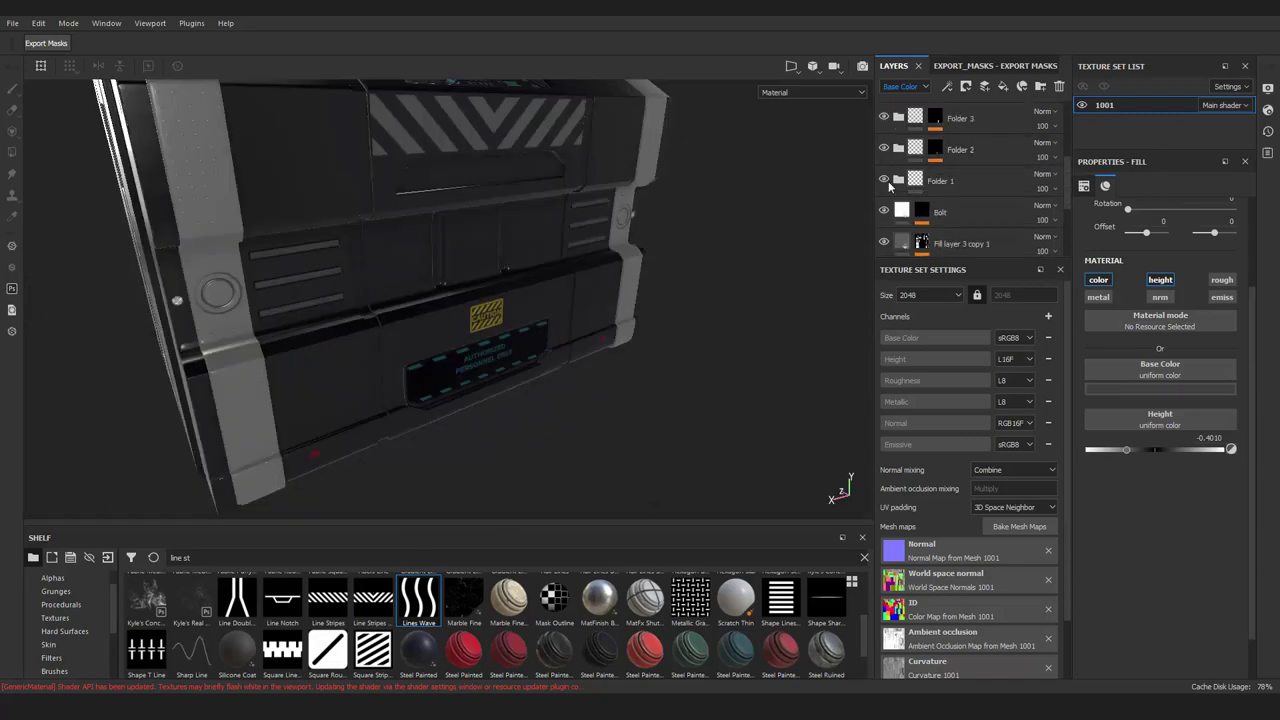
Switch to the brush and add a paint effect to Fill layer 5 copy 1's mask
{"action": "key", "text": "1"}
{"action": "left_click_drag", "start_coordinate": [420, 300], "coordinate": [541, 283], "text": "alt"}
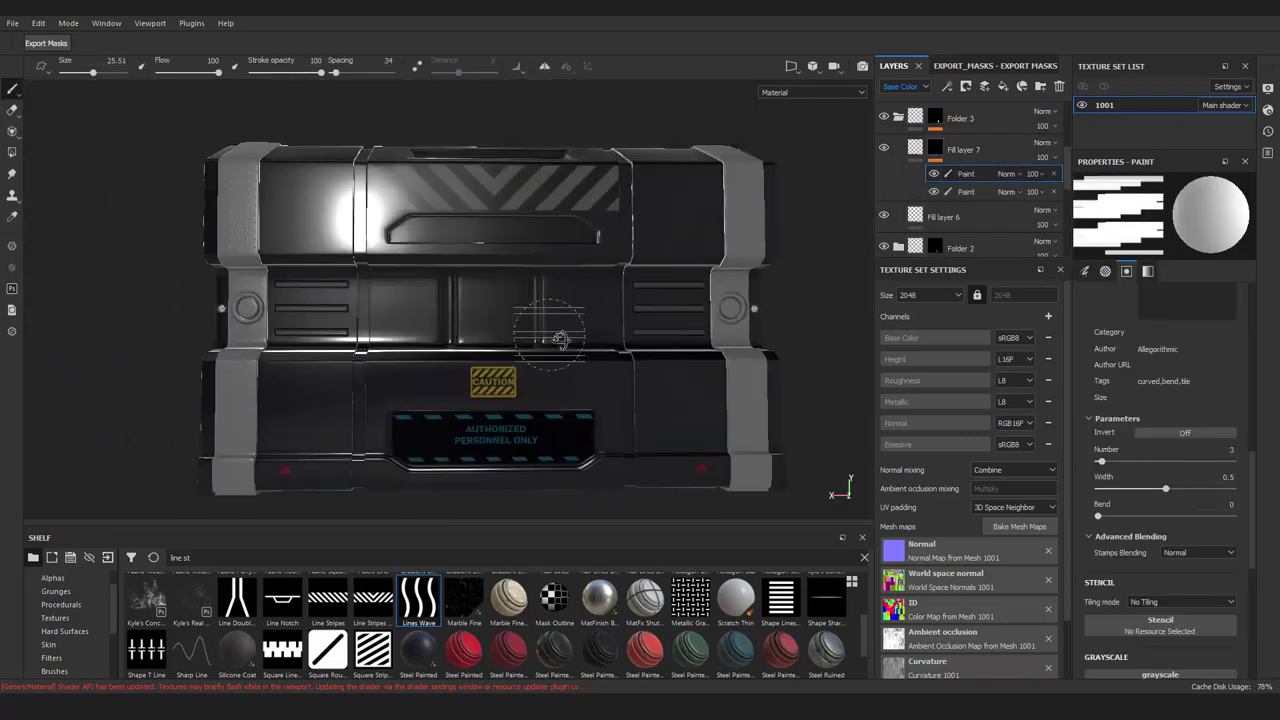
{"action": "scroll", "coordinate": [541, 283], "scroll_direction": "up", "scroll_amount": 4}
{"action": "scroll", "coordinate": [541, 283], "scroll_direction": "up", "scroll_amount": 3}
{"action": "scroll", "coordinate": [940, 200], "scroll_direction": "down", "scroll_amount": 2}
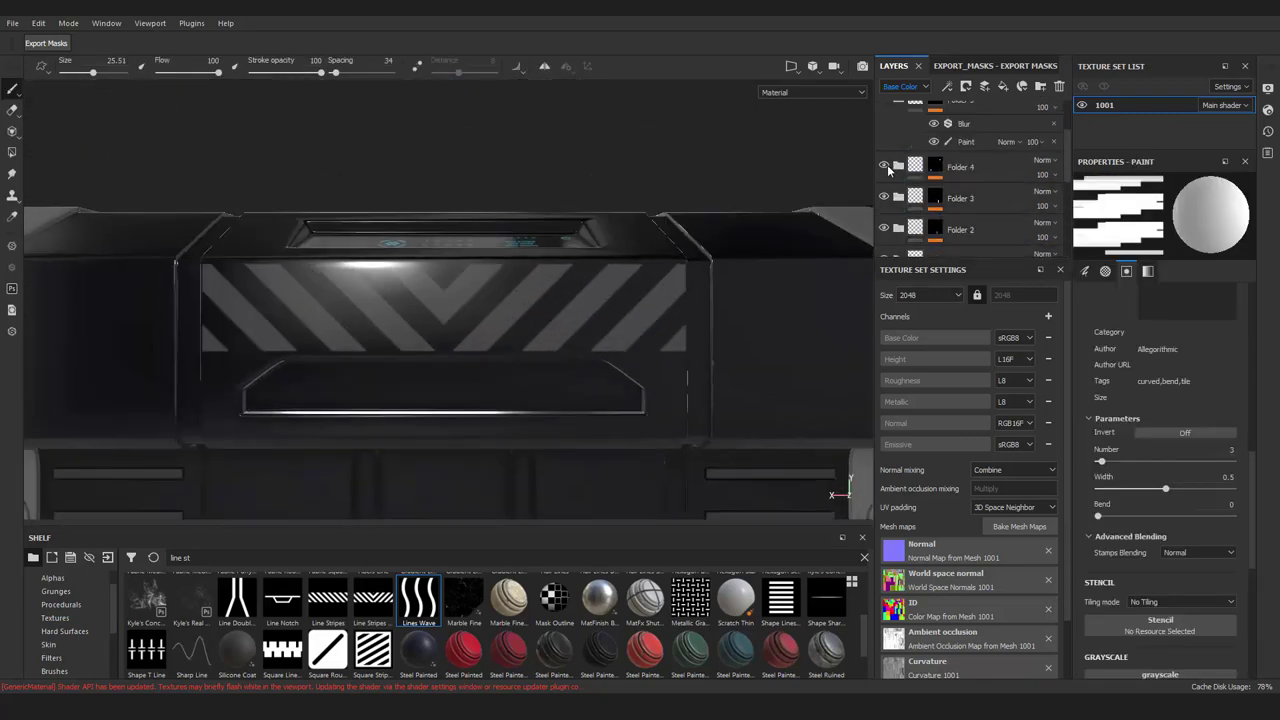
{"action": "scroll", "coordinate": [893, 165], "scroll_direction": "up", "scroll_amount": 3}
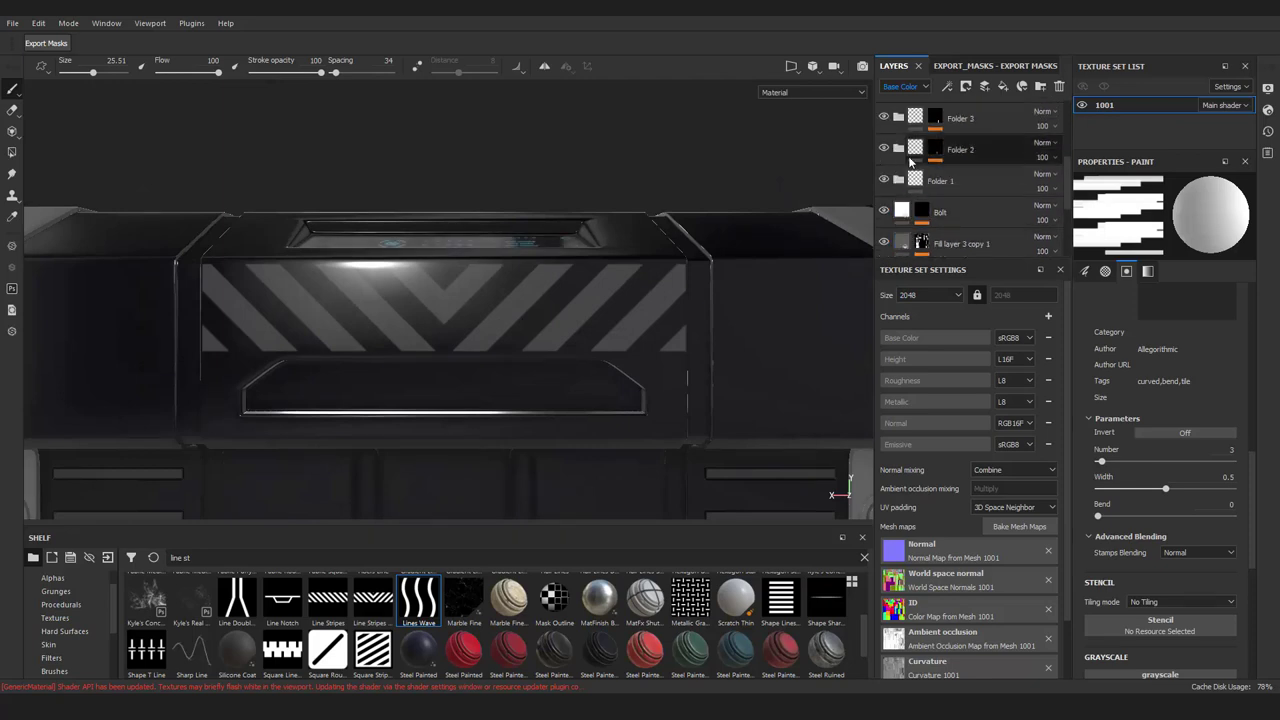
{"action": "scroll", "coordinate": [888, 140], "scroll_direction": "up", "scroll_amount": 3}
{"action": "key", "text": "f"}
{"action": "scroll", "coordinate": [1106, 491], "scroll_direction": "down", "scroll_amount": 10}
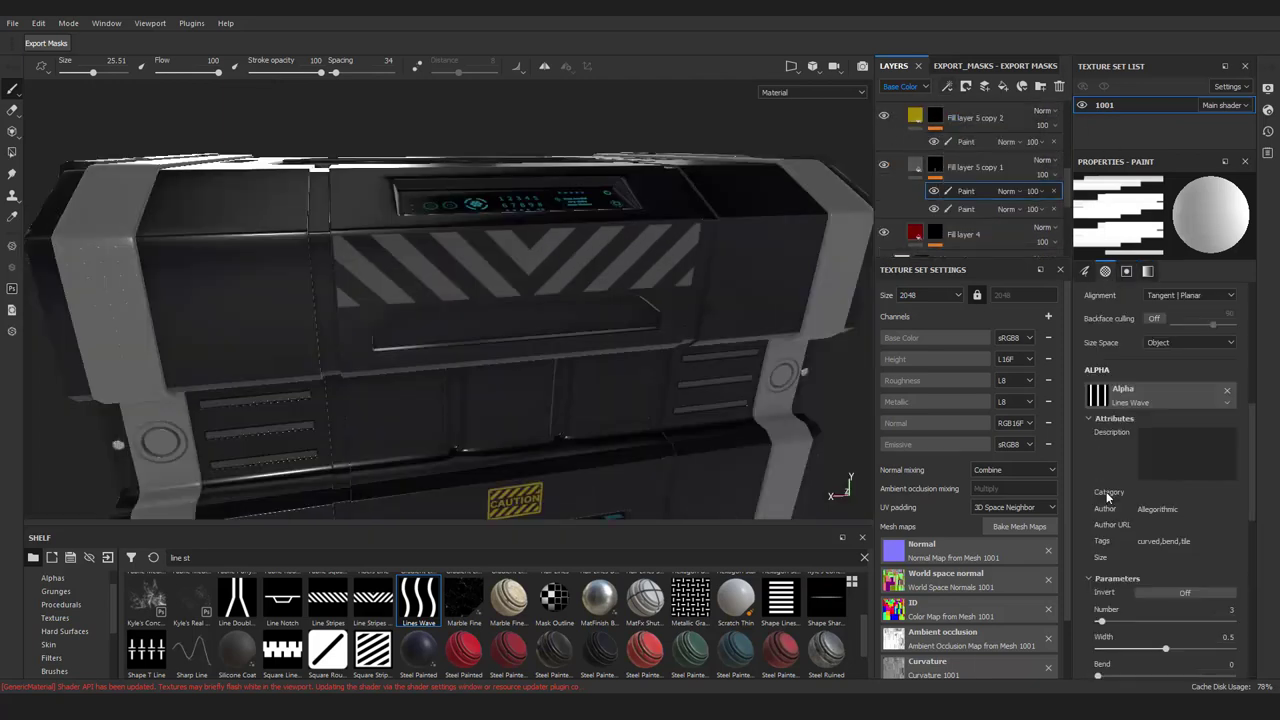
Switch the brush to the Dirt Cloudy alpha and dab dirt smudges onto the chevron panel
{"action": "left_click", "coordinate": [1183, 598]}
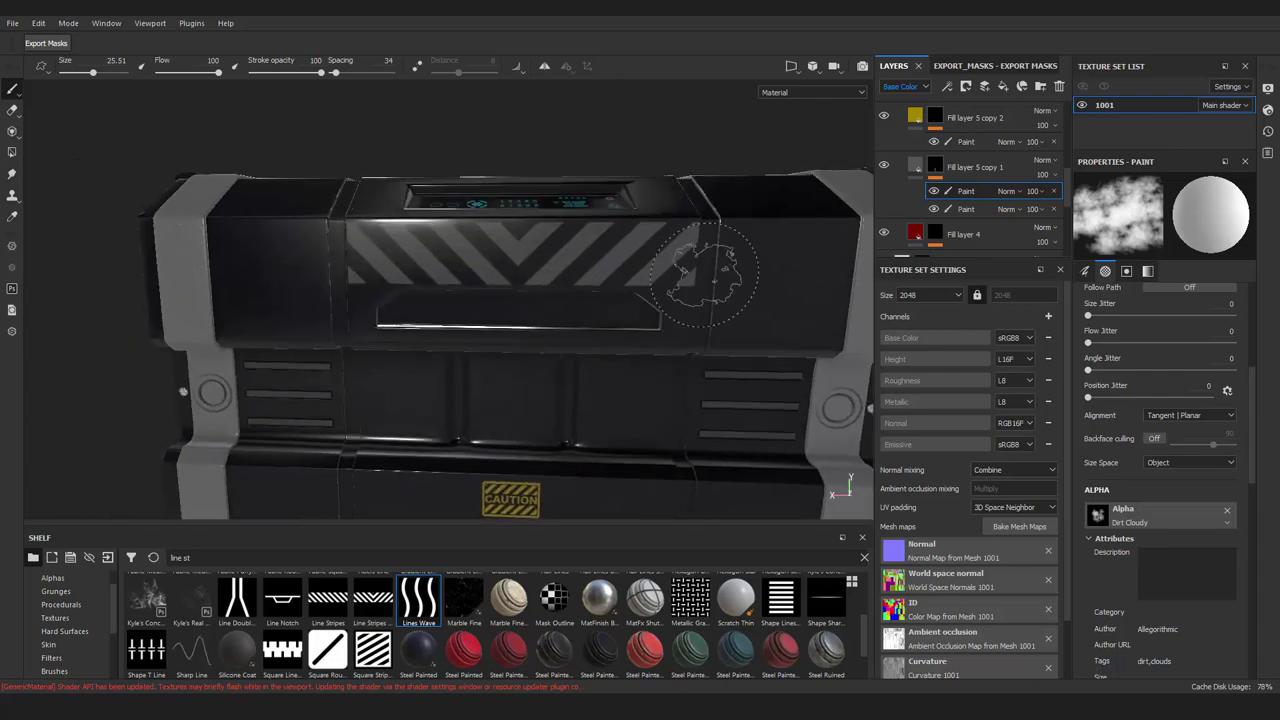
{"action": "mouse_move", "coordinate": [490, 290]}
{"action": "left_mouse_down", "text": "alt"}
{"action": "mouse_move", "coordinate": [615, 268]}
{"action": "mouse_move", "coordinate": [575, 268]}
{"action": "mouse_move", "coordinate": [685, 213]}
{"action": "left_mouse_up", "text": "alt"}
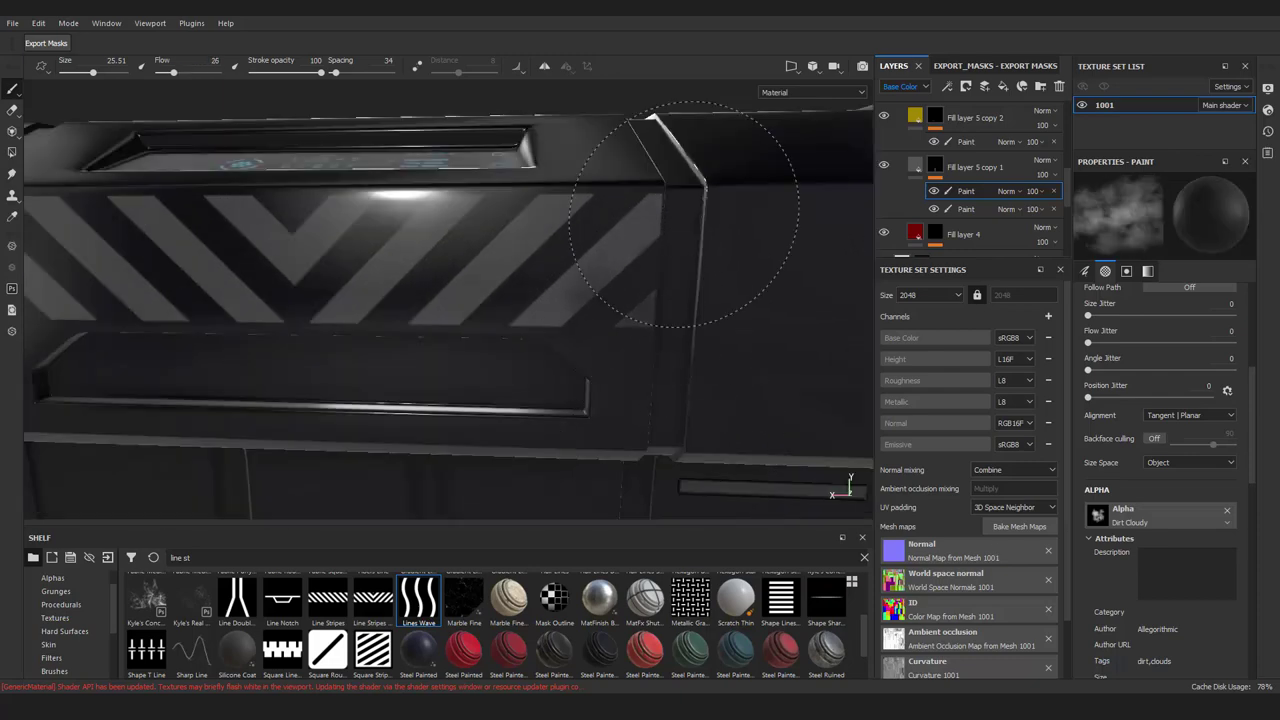
{"action": "left_click_drag", "start_coordinate": [540, 312], "coordinate": [435, 300], "text": "alt"}
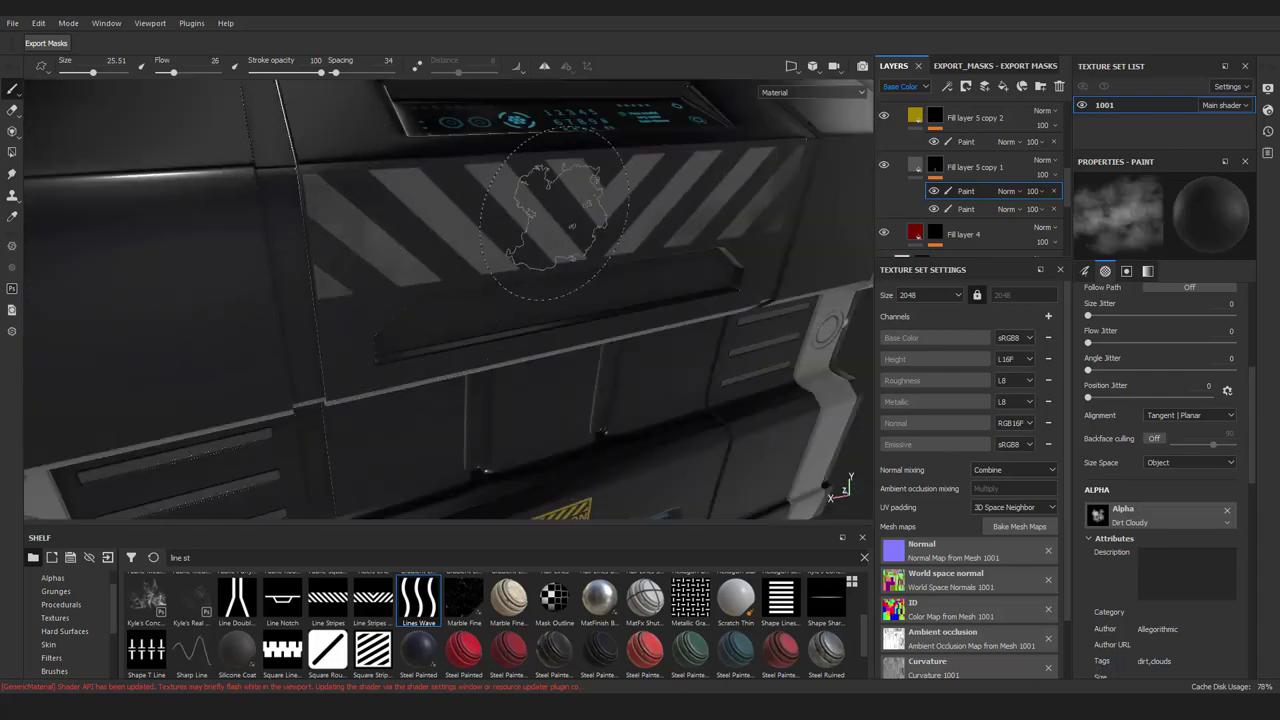
{"action": "left_click_drag", "start_coordinate": [560, 215], "coordinate": [590, 250], "text": "alt"}
{"action": "mouse_move", "coordinate": [590, 250]}
{"action": "right_mouse_down", "text": "alt"}
{"action": "mouse_move", "coordinate": [612, 280]}
{"action": "mouse_move", "coordinate": [695, 327]}
{"action": "mouse_move", "coordinate": [608, 343]}
{"action": "right_mouse_up", "text": "alt"}
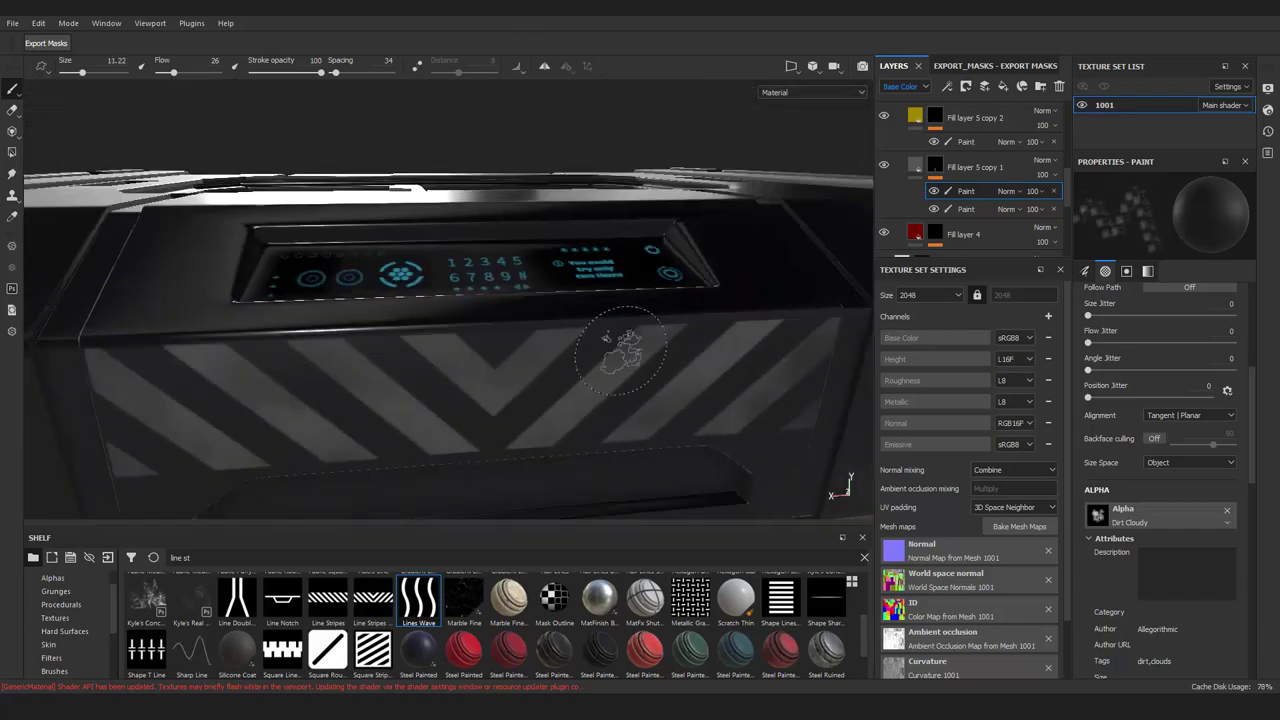
{"action": "left_click_drag", "start_coordinate": [608, 343], "coordinate": [392, 305], "text": "alt"}
{"action": "right_click_drag", "start_coordinate": [396, 226], "coordinate": [591, 335], "text": "alt"}
{"action": "left_click_drag", "start_coordinate": [591, 335], "coordinate": [700, 260], "text": "alt"}
Add a second Paint effect to Fill layer 5 copy 2's mask and smudge dirt around the CAUTION sign
{"action": "left_click", "coordinate": [966, 141]}
{"action": "key", "text": "ctrl+d"}
{"action": "mouse_move", "coordinate": [600, 300]}
{"action": "right_mouse_down", "text": "alt"}
{"action": "mouse_move", "coordinate": [540, 290]}
{"action": "mouse_move", "coordinate": [507, 302]}
{"action": "right_mouse_up", "text": "alt"}
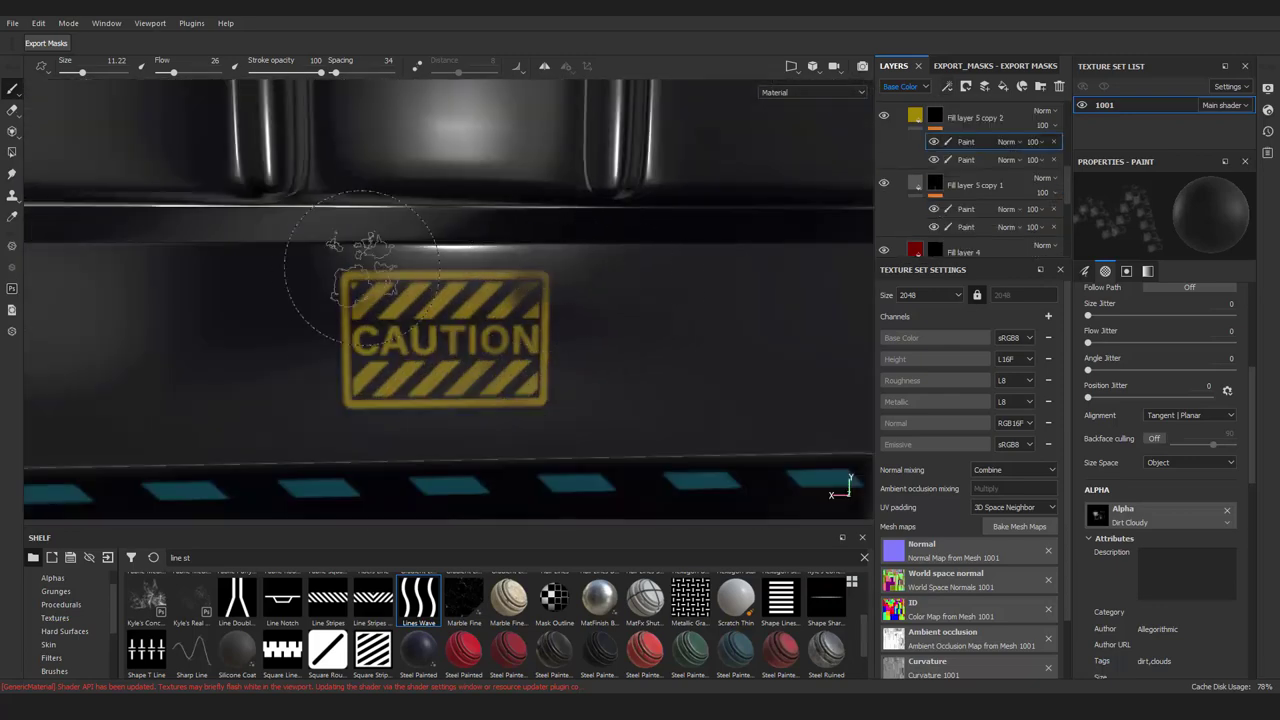
{"action": "right_click_drag", "start_coordinate": [570, 372], "coordinate": [500, 340], "text": "alt"}
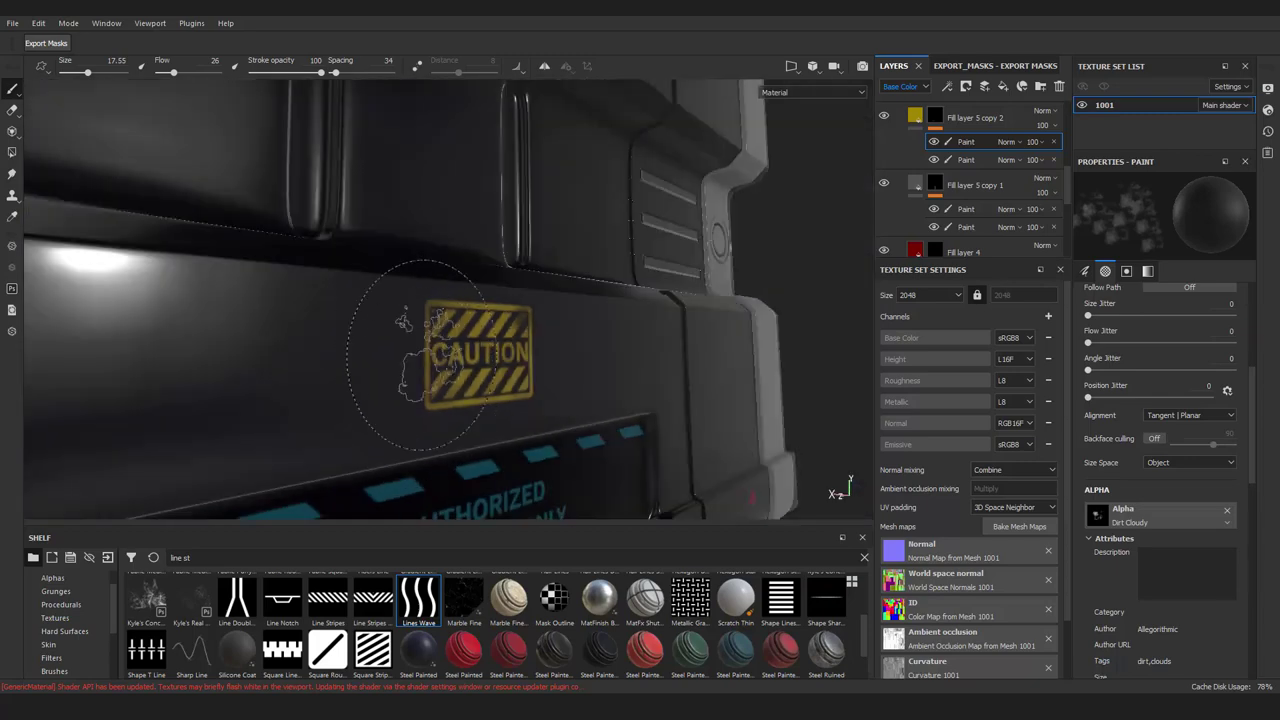
{"action": "left_click_drag", "start_coordinate": [500, 340], "coordinate": [590, 368], "text": "alt"}
{"action": "scroll", "coordinate": [976, 200], "scroll_direction": "down", "scroll_amount": 2}
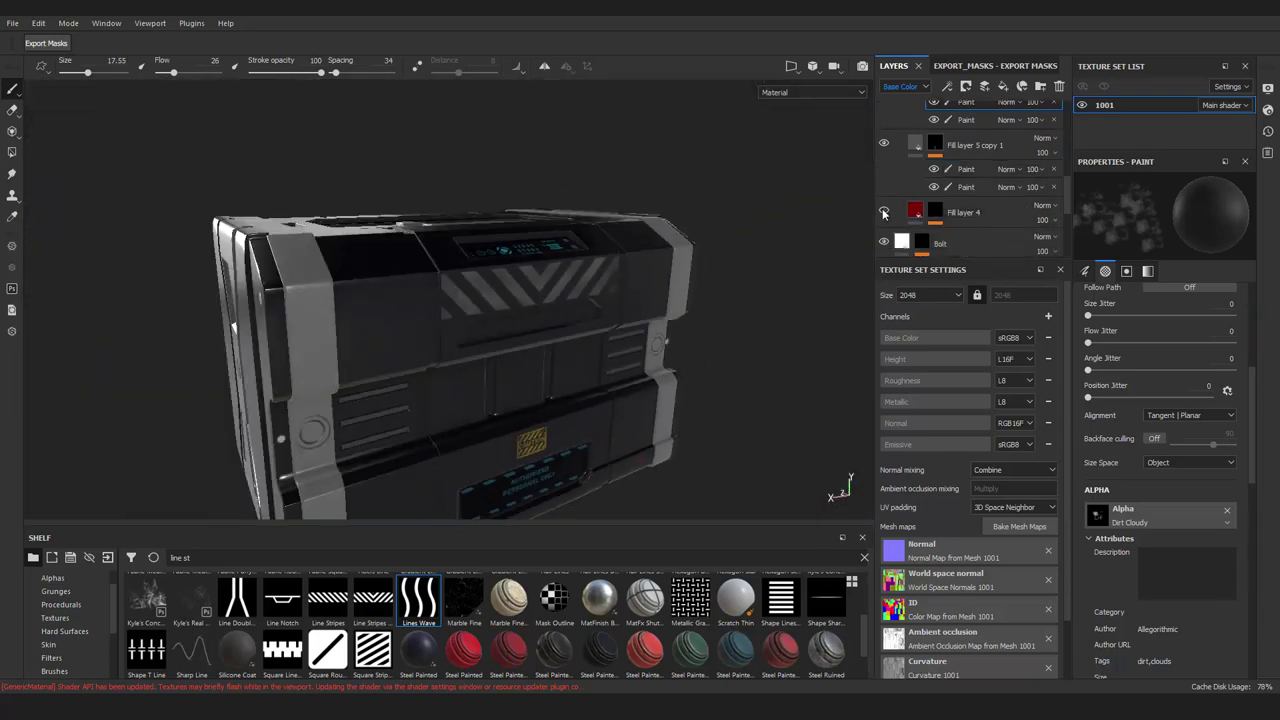
On the paint layer under Fill layer 4, dab cloudy dirt along the crate's side
{"action": "left_click", "coordinate": [966, 196]}
{"action": "scroll", "coordinate": [532, 433], "scroll_direction": "up", "scroll_amount": 5}
{"action": "scroll", "coordinate": [532, 433], "scroll_direction": "up", "scroll_amount": 3}
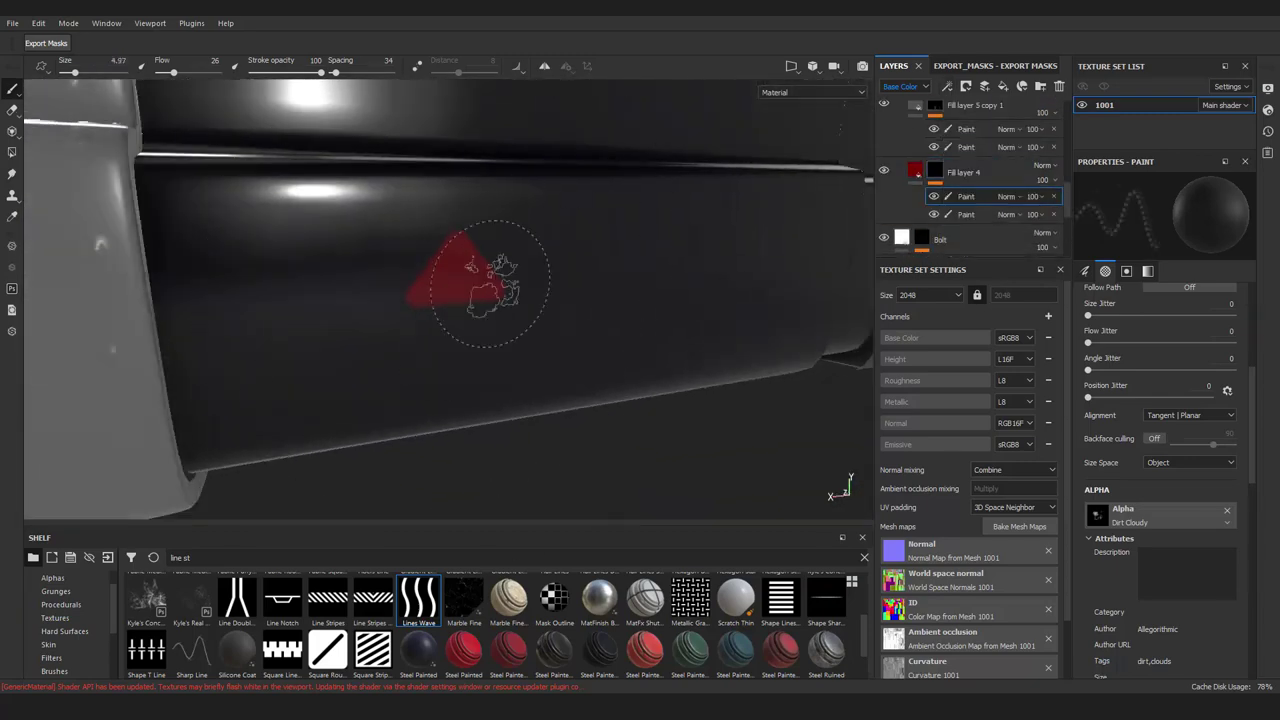
{"action": "mouse_move", "coordinate": [394, 244]}
{"action": "left_mouse_down", "text": "alt"}
{"action": "mouse_move", "coordinate": [486, 343]}
{"action": "mouse_move", "coordinate": [431, 322]}
{"action": "left_mouse_up", "text": "alt"}
{"action": "scroll", "coordinate": [486, 343], "scroll_direction": "up", "scroll_amount": 2}
{"action": "scroll", "coordinate": [486, 343], "scroll_direction": "down", "scroll_amount": 5}
{"action": "scroll", "coordinate": [431, 322], "scroll_direction": "up", "scroll_amount": 3}
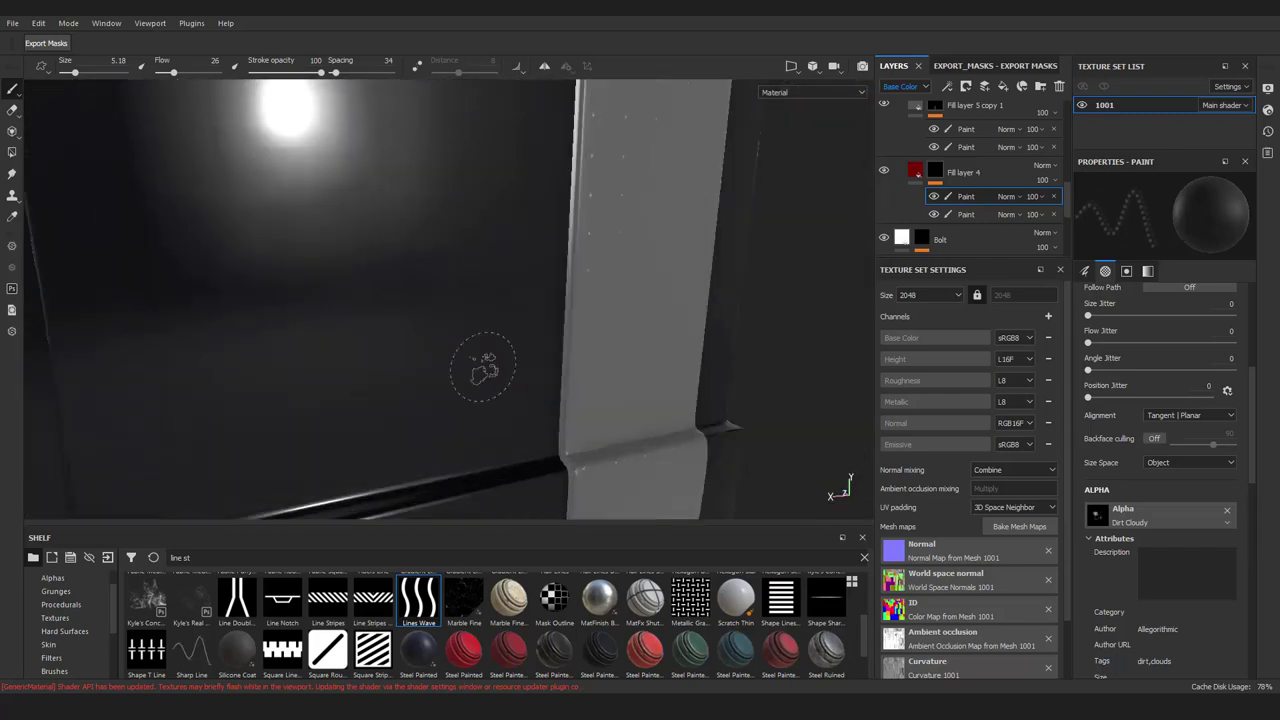
{"action": "left_click_drag", "start_coordinate": [480, 371], "coordinate": [586, 292], "text": "alt"}
{"action": "scroll", "coordinate": [586, 292], "scroll_direction": "down", "scroll_amount": 5}
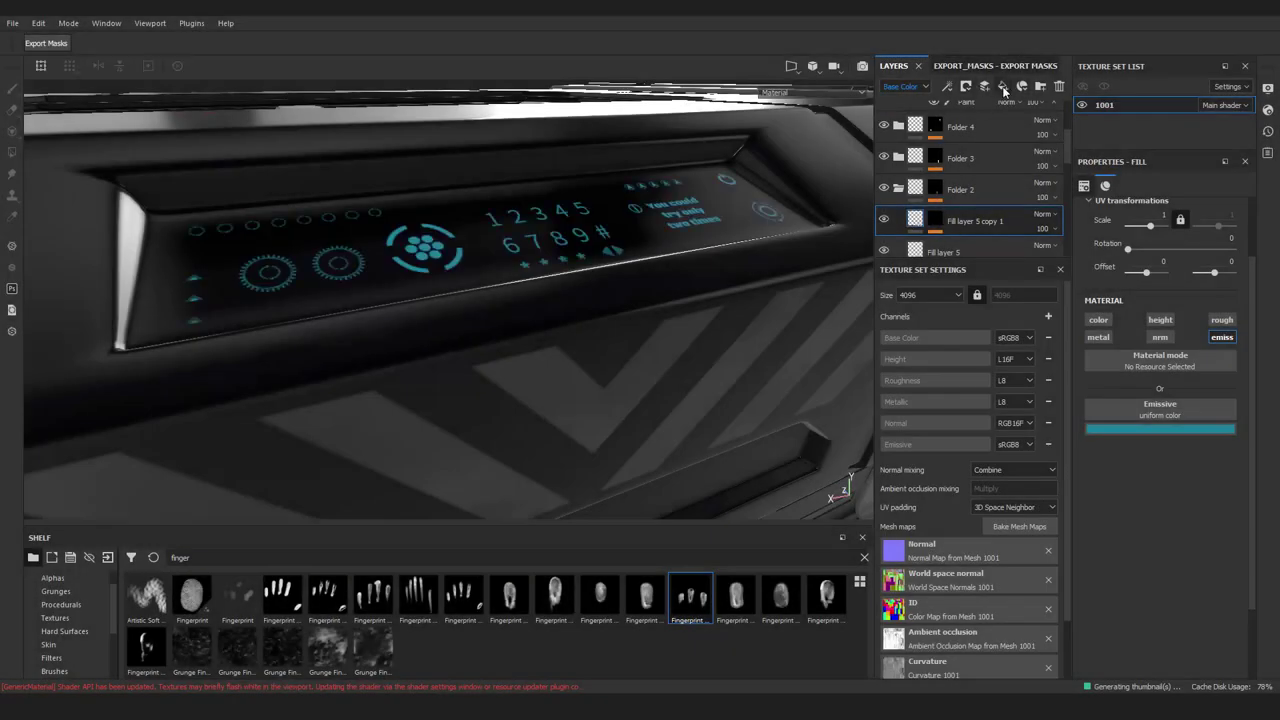
Add a new fill layer named Finger_prints
{"action": "left_click", "coordinate": [1003, 86]}
{"action": "double_click", "coordinate": [944, 218]}
{"action": "type", "text": "Fing"}
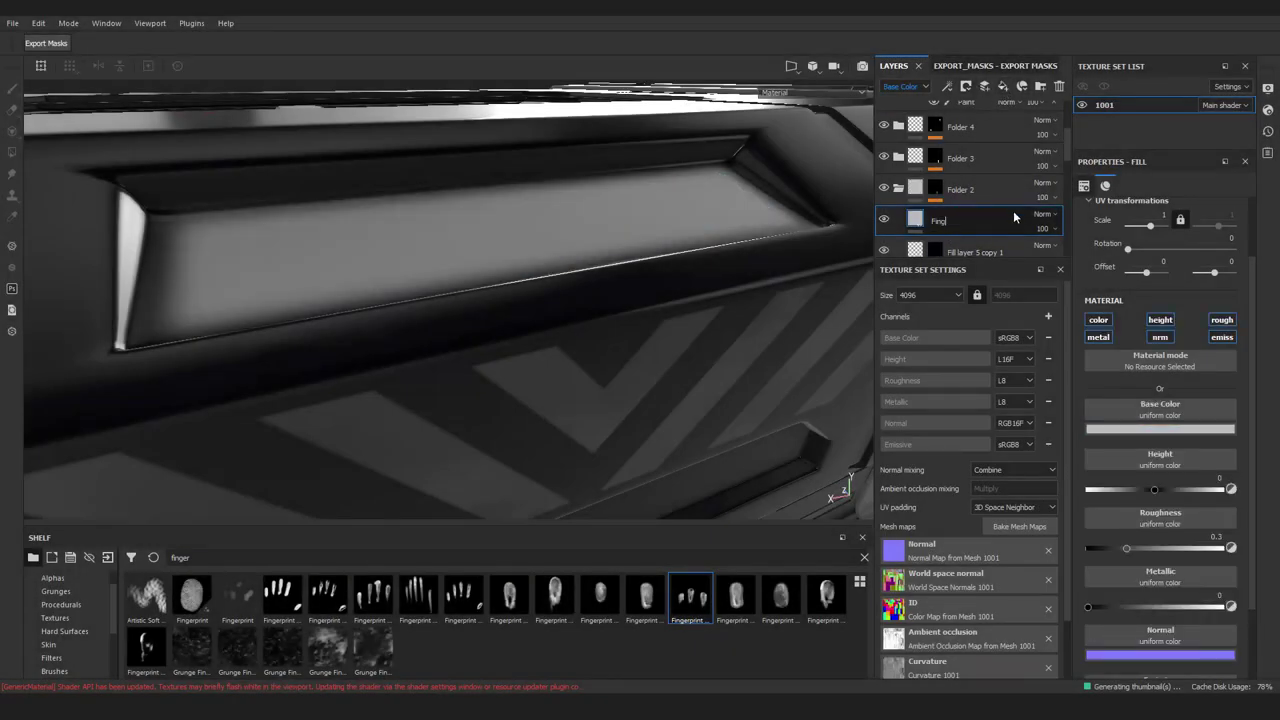
{"action": "type", "text": "er_prints"}
{"action": "key", "text": "Return"}
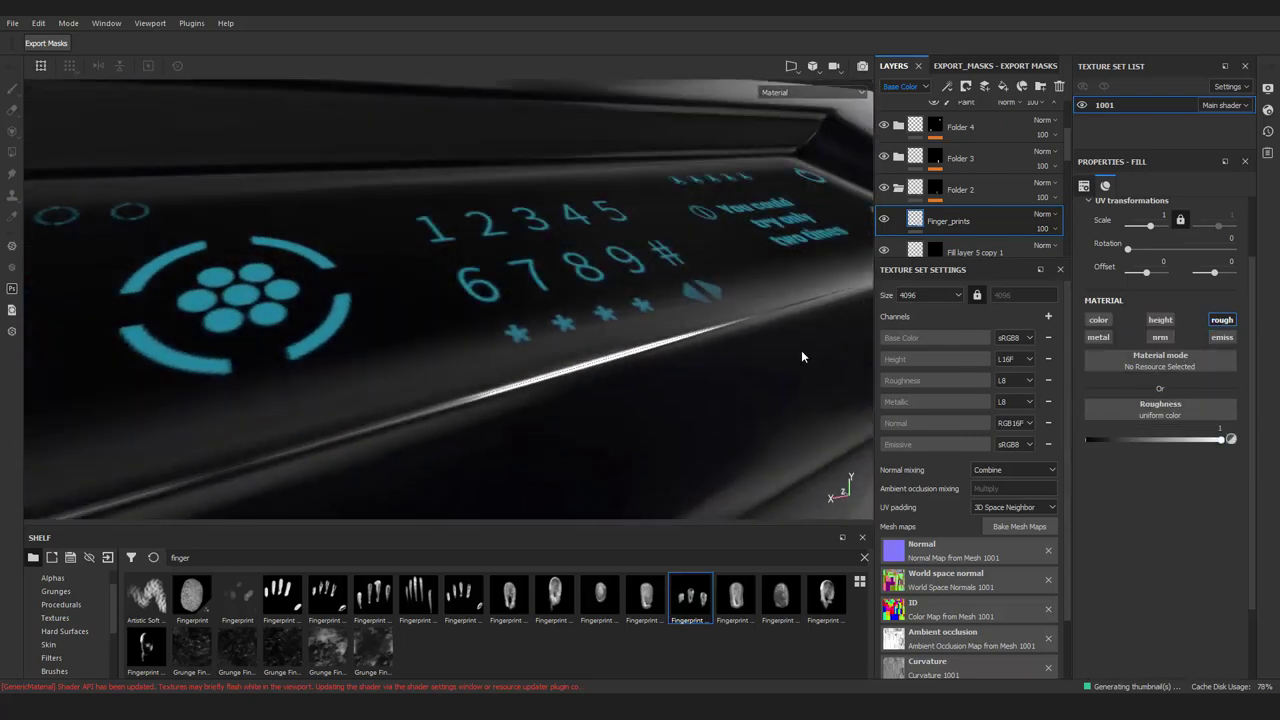
Give Finger_prints a black mask with a Paint effect and stamp fingerprints onto the keypad
{"action": "left_click", "coordinate": [1003, 86]}
{"action": "left_click", "coordinate": [1010, 115]}
{"action": "left_click", "coordinate": [947, 86]}
{"action": "left_click", "coordinate": [975, 100]}
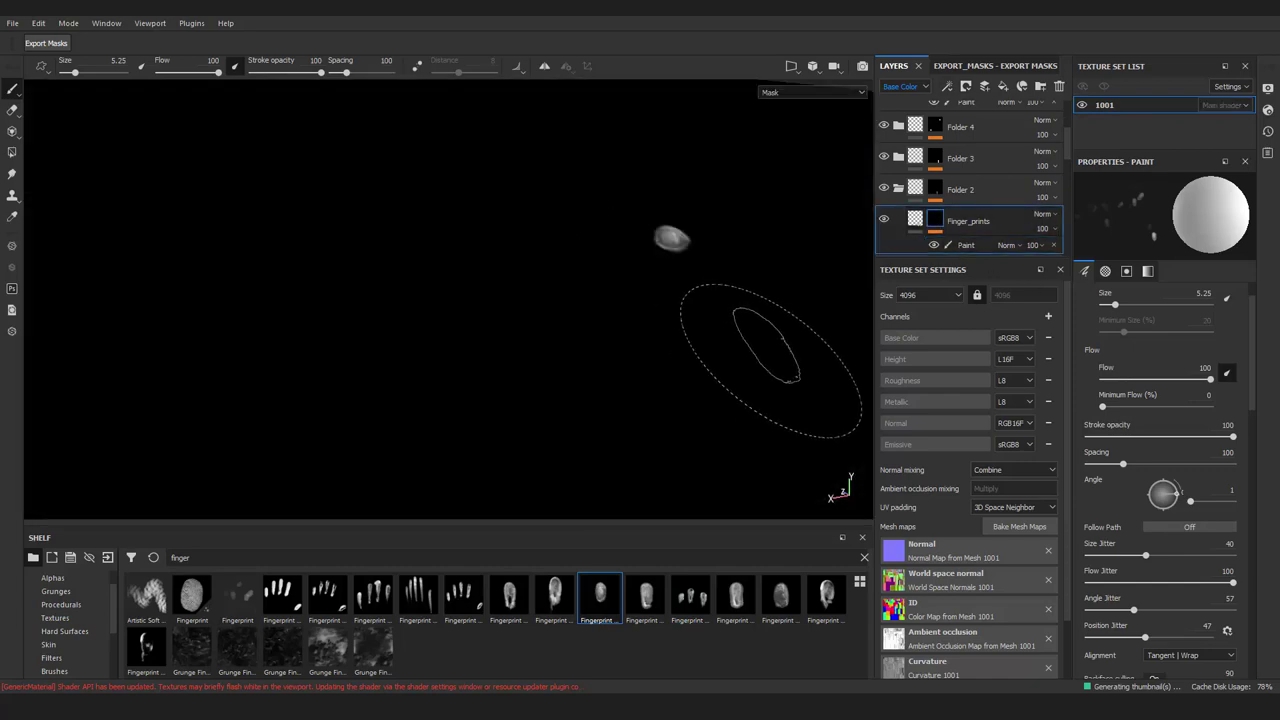
{"action": "scroll", "coordinate": [614, 457], "scroll_direction": "up", "scroll_amount": 5}
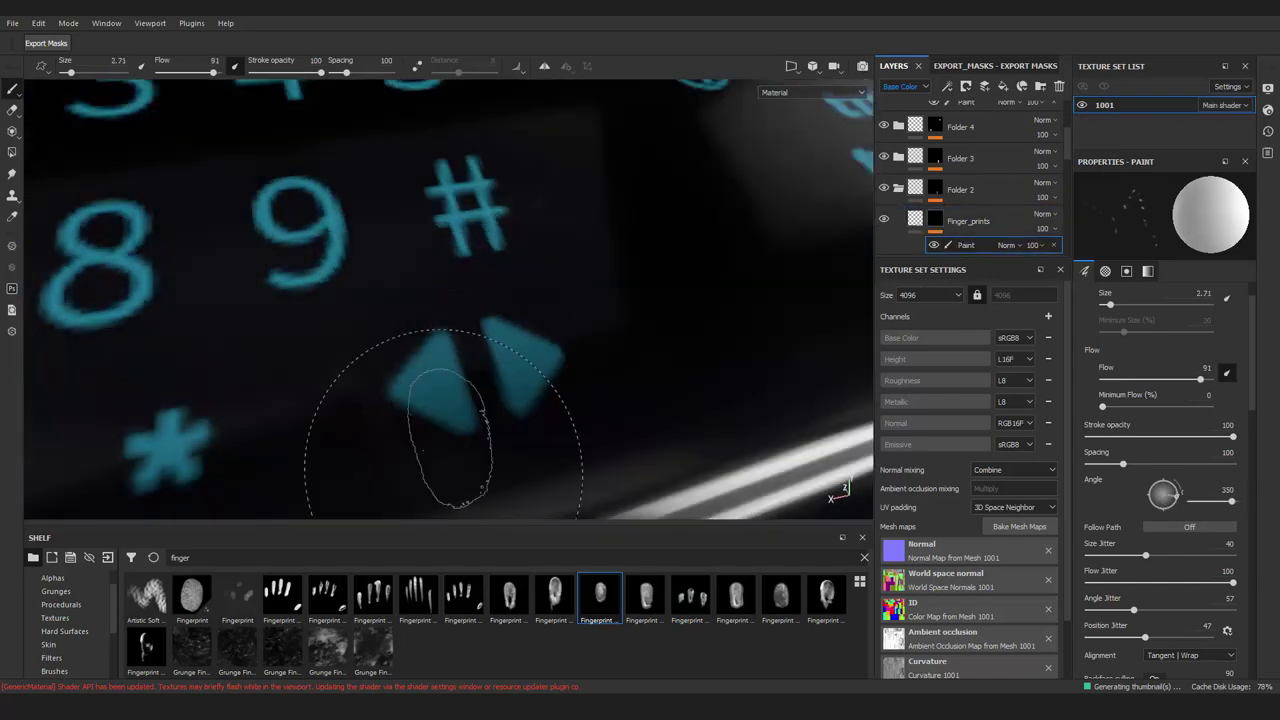
{"action": "mouse_move", "coordinate": [512, 395]}
{"action": "left_mouse_down", "text": "alt"}
{"action": "mouse_move", "coordinate": [436, 338]}
{"action": "mouse_move", "coordinate": [493, 307]}
{"action": "mouse_move", "coordinate": [500, 337]}
{"action": "mouse_move", "coordinate": [471, 214]}
{"action": "mouse_move", "coordinate": [543, 357]}
{"action": "mouse_move", "coordinate": [637, 230]}
{"action": "mouse_move", "coordinate": [700, 443]}
{"action": "mouse_move", "coordinate": [762, 337]}
{"action": "left_mouse_up", "text": "alt"}
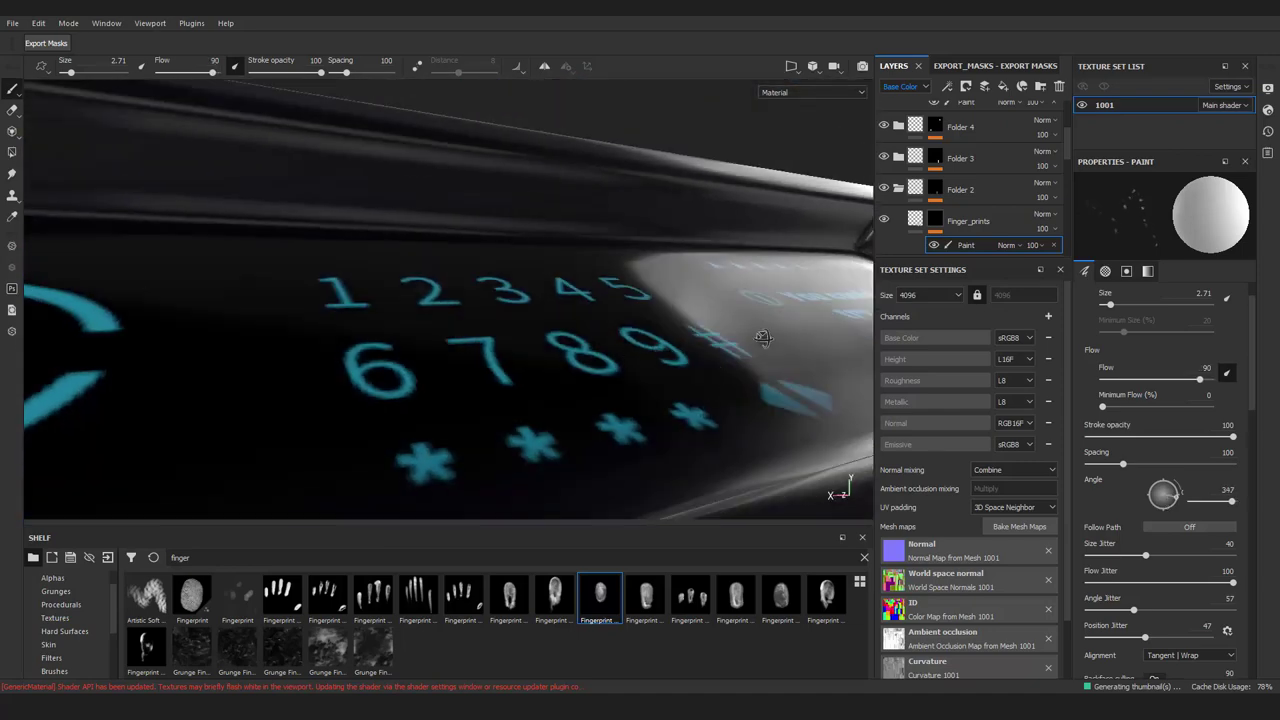
{"action": "mouse_move", "coordinate": [718, 395]}
{"action": "left_mouse_down", "text": "alt"}
{"action": "mouse_move", "coordinate": [686, 329]}
{"action": "mouse_move", "coordinate": [640, 300]}
{"action": "left_mouse_up", "text": "alt"}
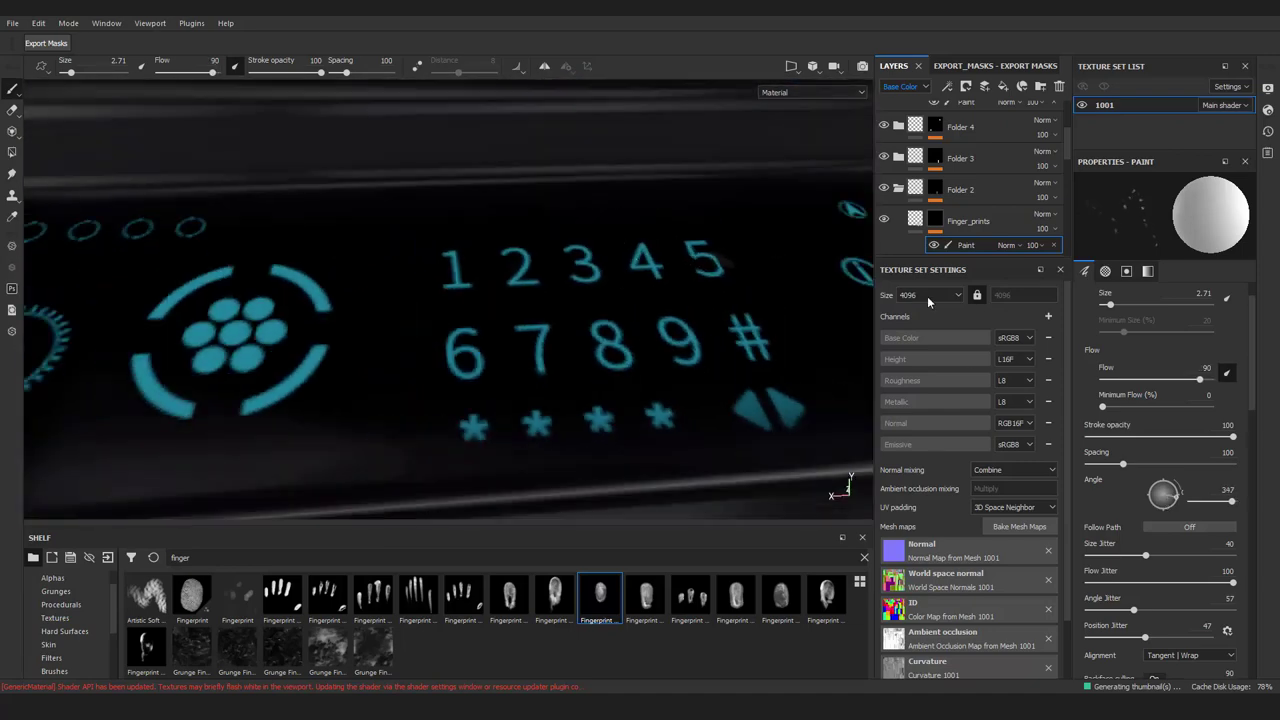
Duplicate the Finger_prints layer, remove the copy's mask, and reselect the original layer
{"action": "key", "text": "ctrl+d"}
{"action": "left_click", "coordinate": [1047, 247]}
{"action": "right_click", "coordinate": [1047, 247]}
{"action": "left_click", "coordinate": [950, 300]}
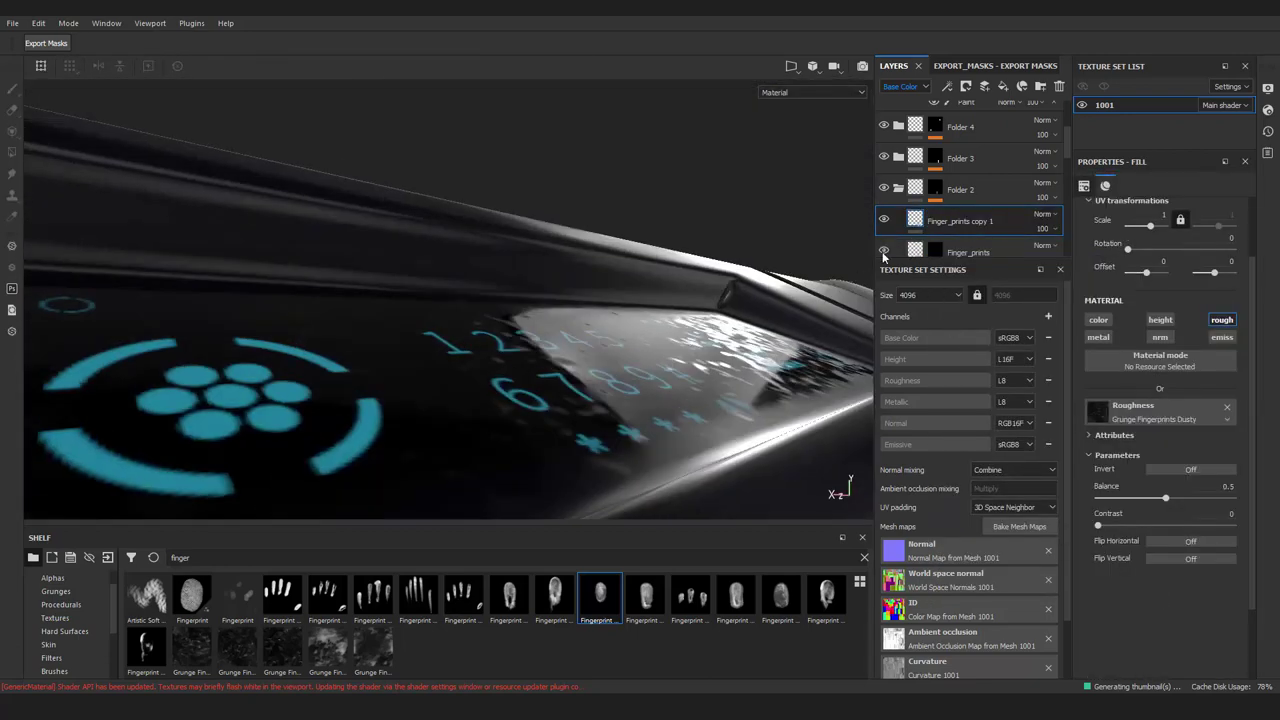
{"action": "left_click", "coordinate": [934, 252]}
{"action": "left_click_drag", "start_coordinate": [700, 290], "coordinate": [626, 301], "text": "alt"}
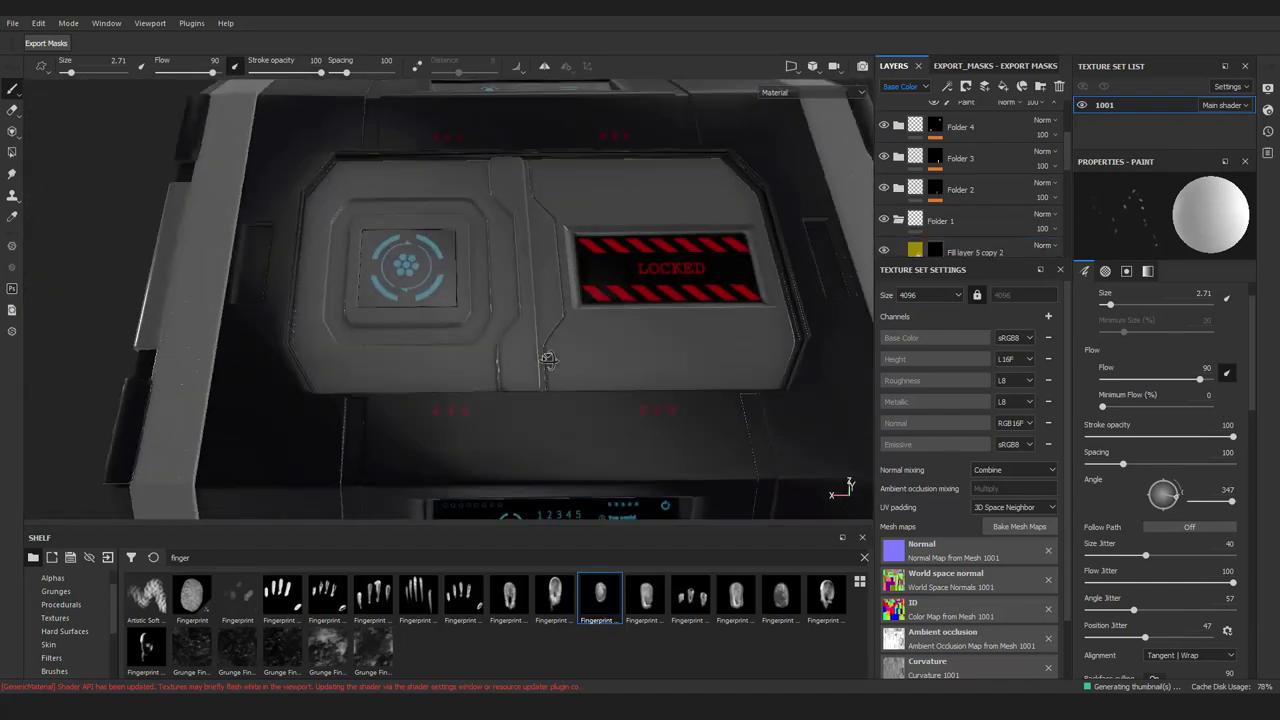
Add another fill layer above Fill layer 10 and name it Finger_prints
{"action": "scroll", "coordinate": [990, 206], "scroll_direction": "up", "scroll_amount": 3}
{"action": "scroll", "coordinate": [881, 235], "scroll_direction": "down", "scroll_amount": 2}
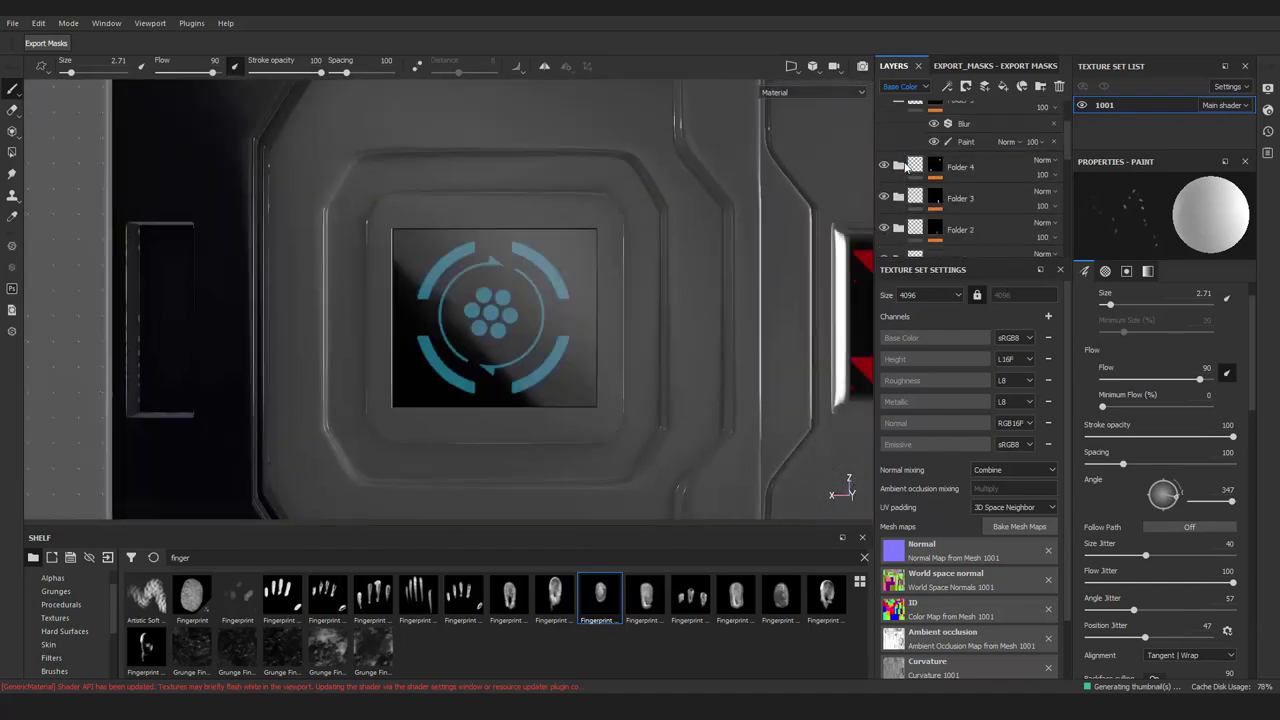
{"action": "left_click", "coordinate": [984, 86]}
{"action": "double_click", "coordinate": [988, 195]}
{"action": "type", "text": "Finger_prints"}
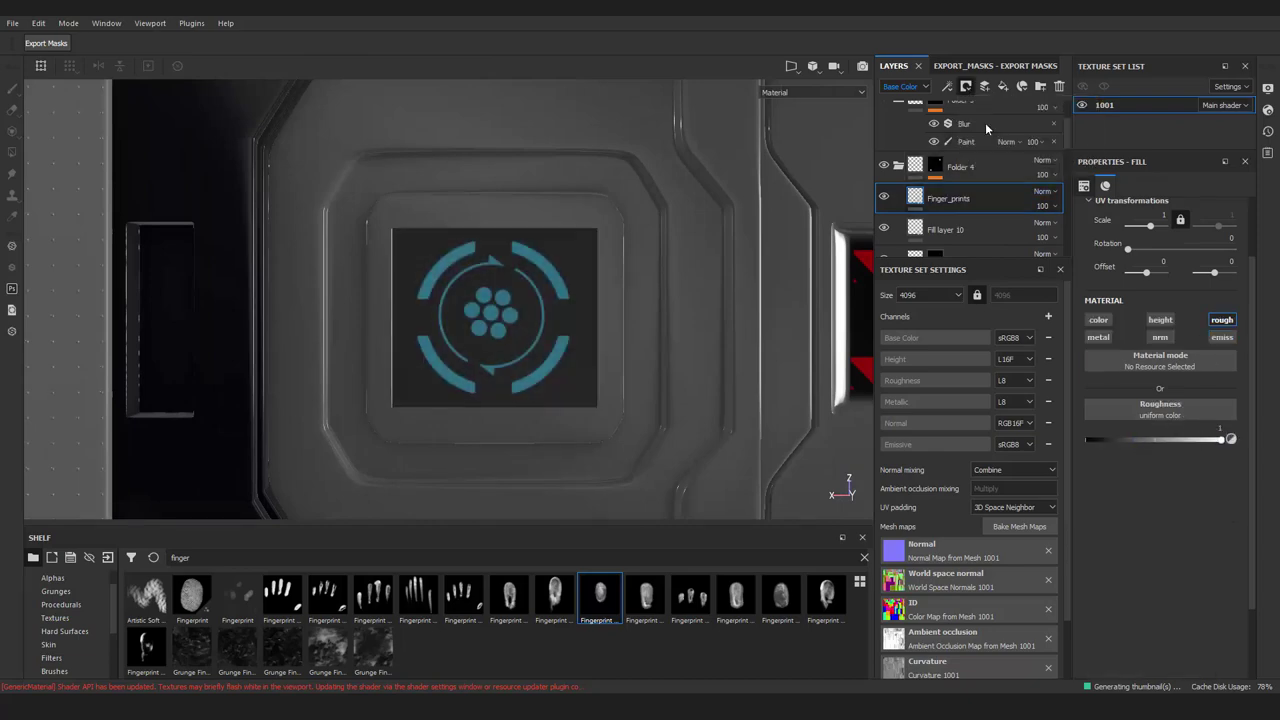
Add a Paint effect to its mask and stamp fingerprint marks onto the emblem screen on the crate's top
{"action": "left_click", "coordinate": [984, 86]}
{"action": "left_click_drag", "start_coordinate": [480, 318], "coordinate": [745, 285], "text": "alt"}
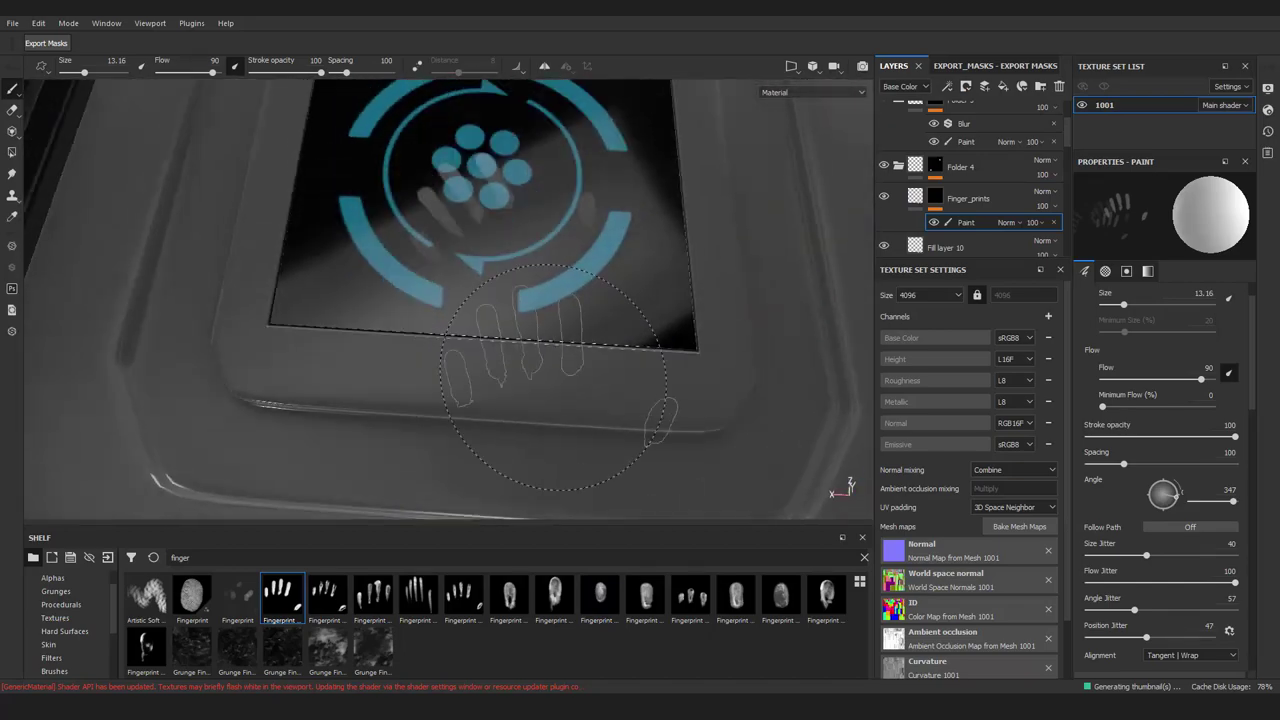
{"action": "mouse_move", "coordinate": [745, 285]}
{"action": "left_mouse_down", "text": "alt"}
{"action": "mouse_move", "coordinate": [420, 420]}
{"action": "mouse_move", "coordinate": [535, 395]}
{"action": "left_mouse_up", "text": "alt"}
{"action": "left_click", "coordinate": [375, 598]}
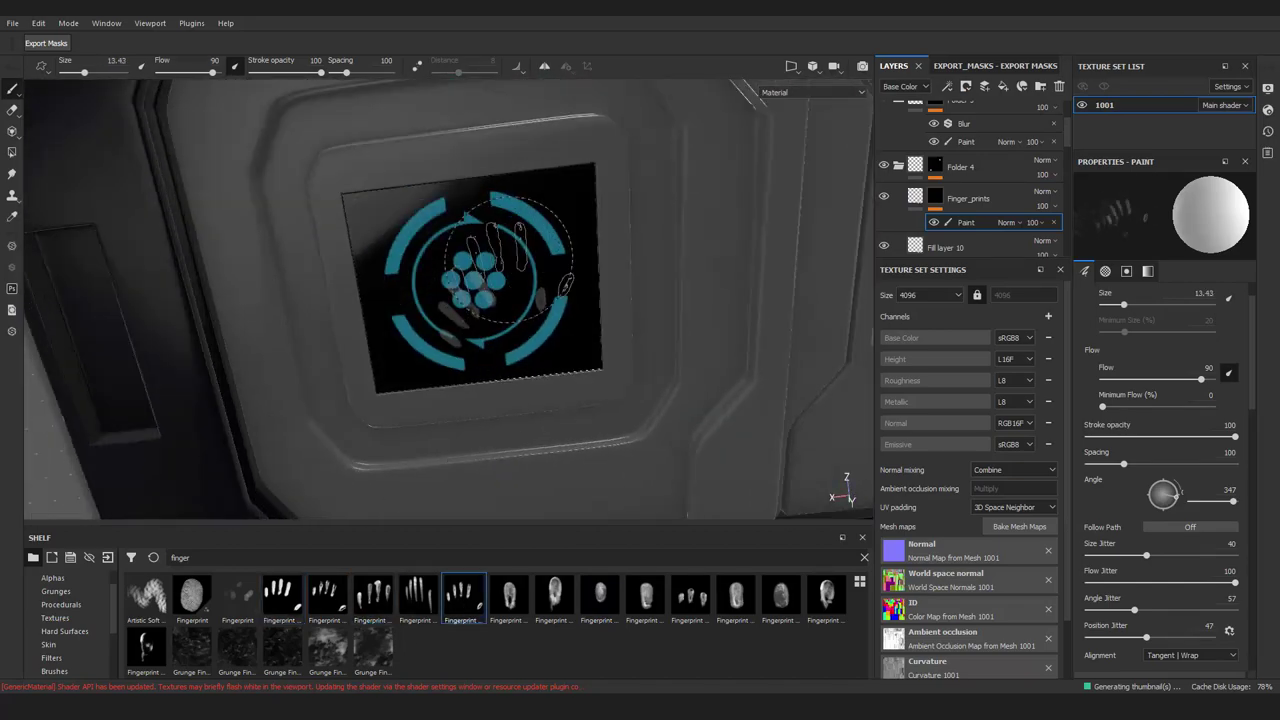
{"action": "left_click", "coordinate": [948, 86]}
{"action": "mouse_move", "coordinate": [520, 455]}
{"action": "left_mouse_down", "text": "alt"}
{"action": "mouse_move", "coordinate": [595, 340]}
{"action": "mouse_move", "coordinate": [630, 330]}
{"action": "left_mouse_up", "text": "alt"}
{"action": "scroll", "coordinate": [1007, 205], "scroll_direction": "down", "scroll_amount": 2}
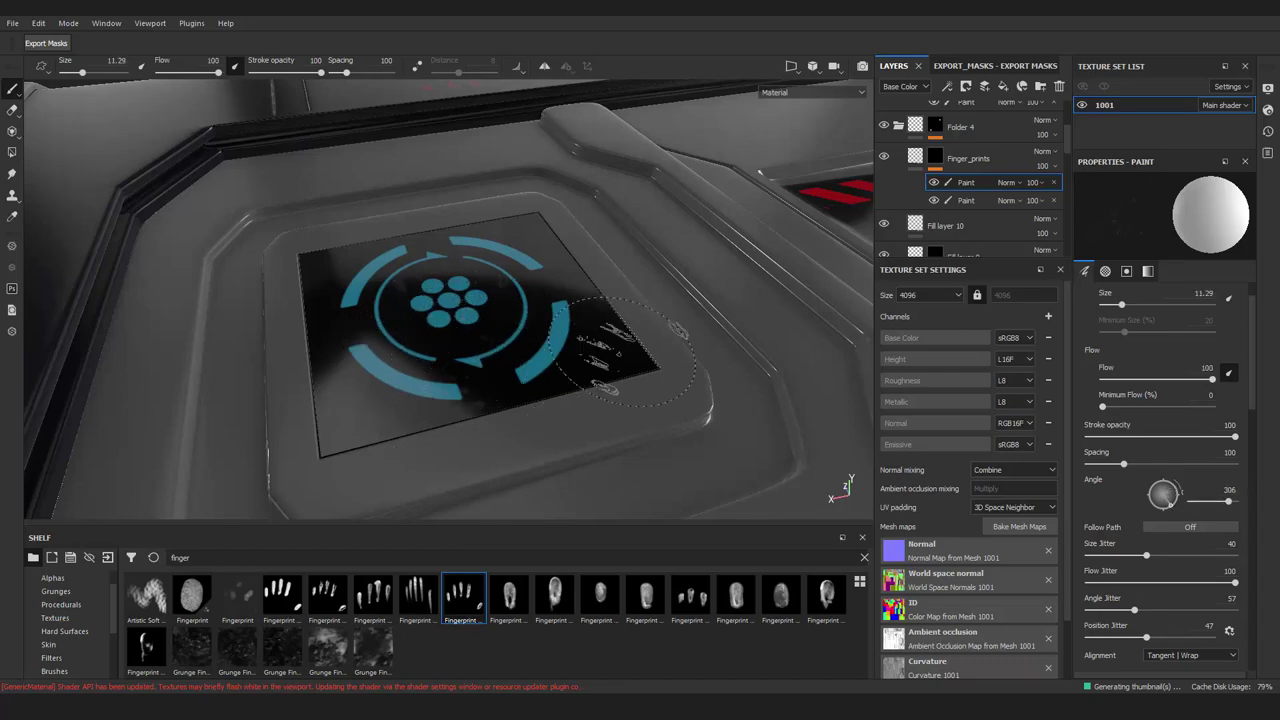
{"action": "mouse_move", "coordinate": [622, 350]}
{"action": "left_mouse_down", "text": "alt"}
{"action": "mouse_move", "coordinate": [623, 432]}
{"action": "mouse_move", "coordinate": [519, 254]}
{"action": "left_mouse_up", "text": "alt"}
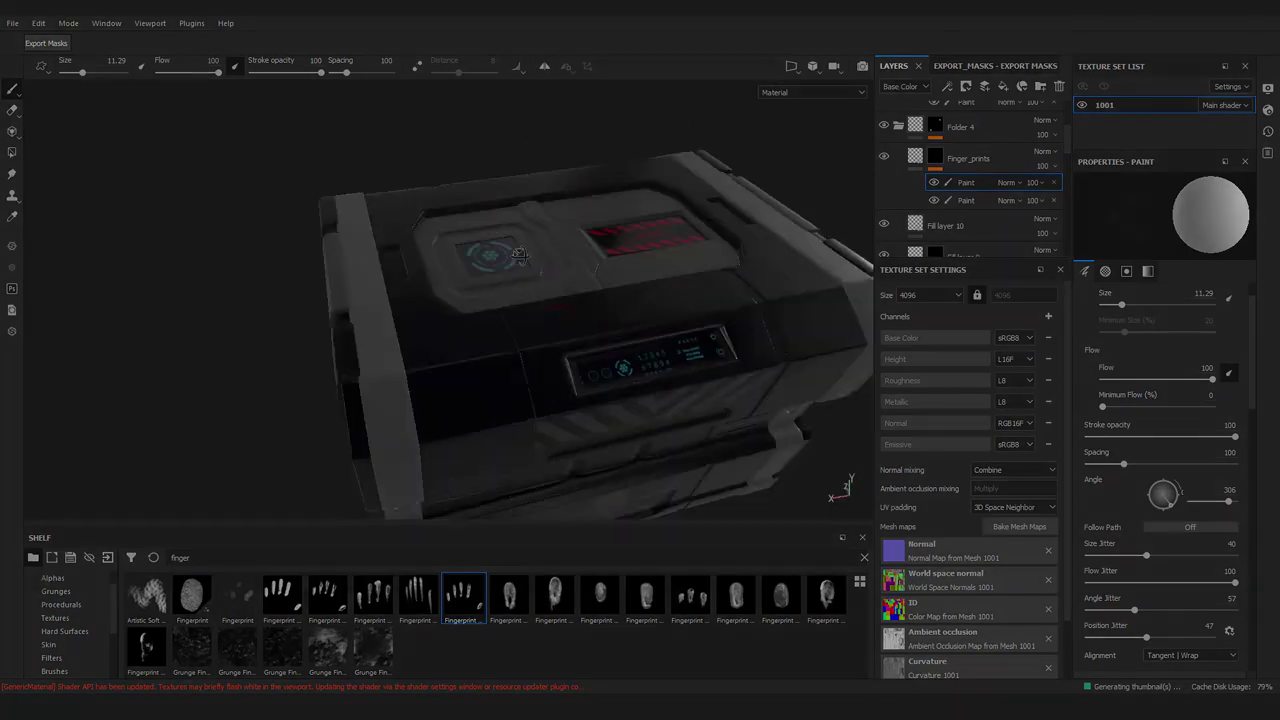